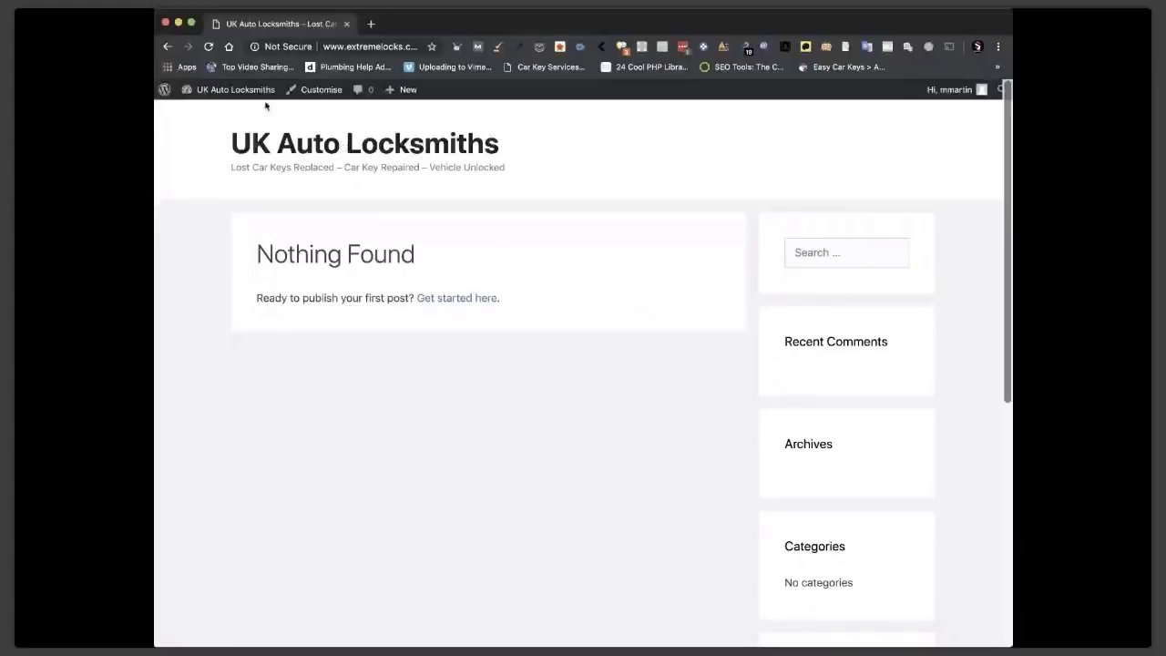
Go to the admin Dashboard, then view the list of the site's pages.
{"action": "mouse_move", "coordinate": [236, 89]}
{"action": "left_click", "coordinate": [218, 91]}
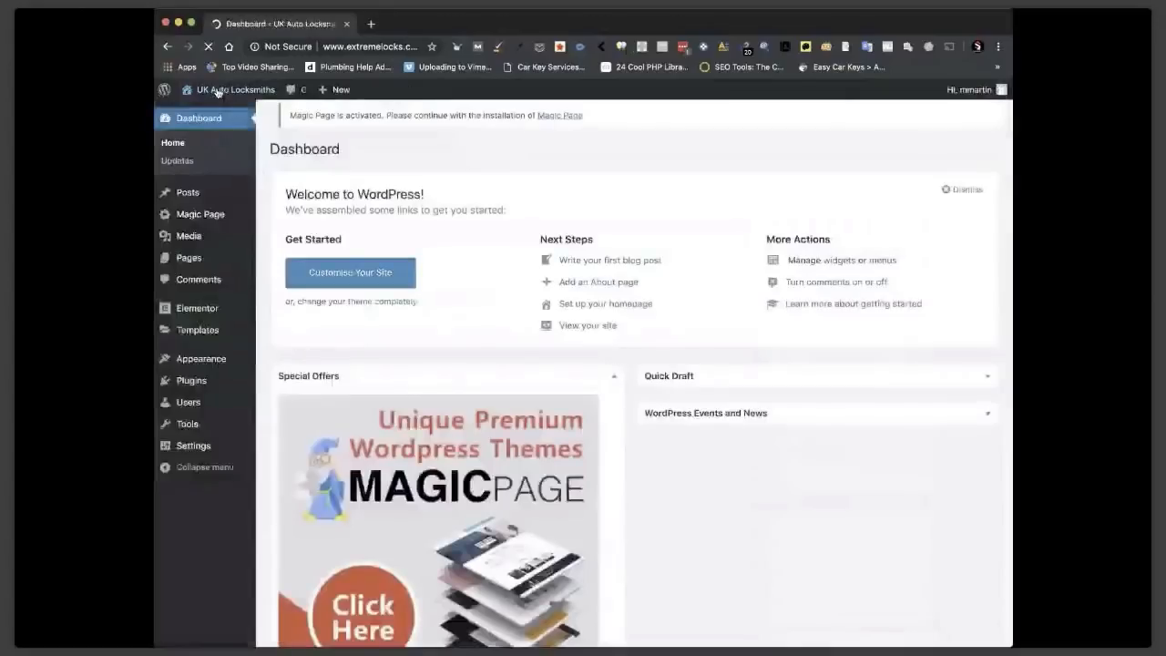
{"action": "scroll", "coordinate": [460, 354], "scroll_direction": "down", "scroll_amount": 3}
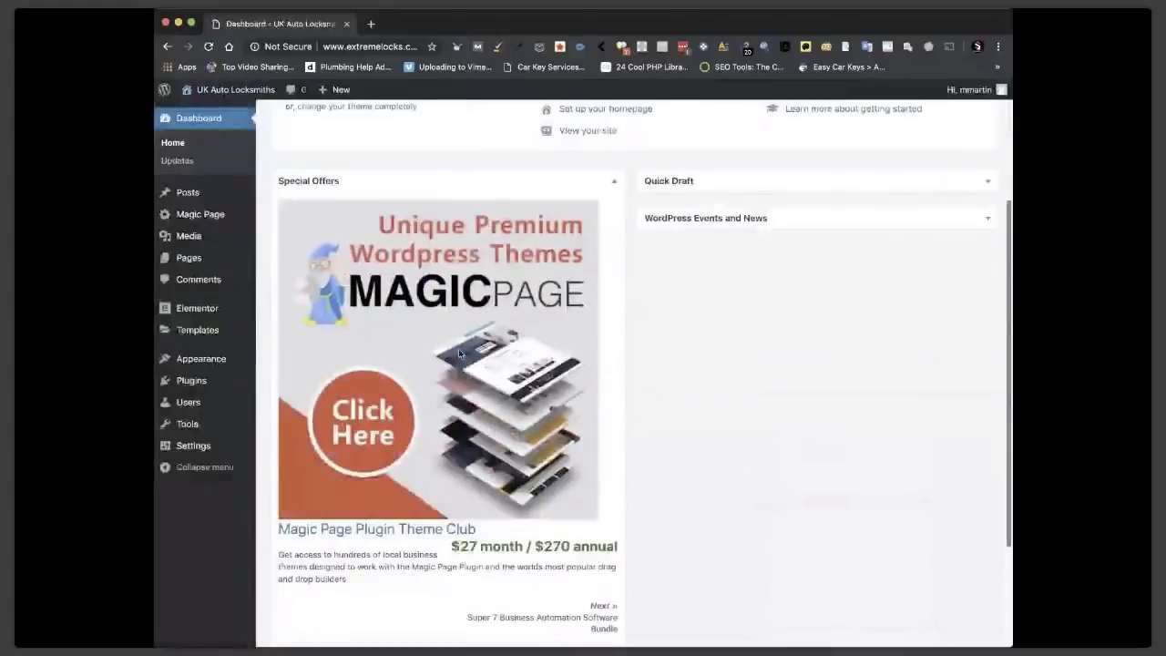
{"action": "scroll", "coordinate": [460, 353], "scroll_direction": "up", "scroll_amount": 3}
{"action": "mouse_move", "coordinate": [193, 199]}
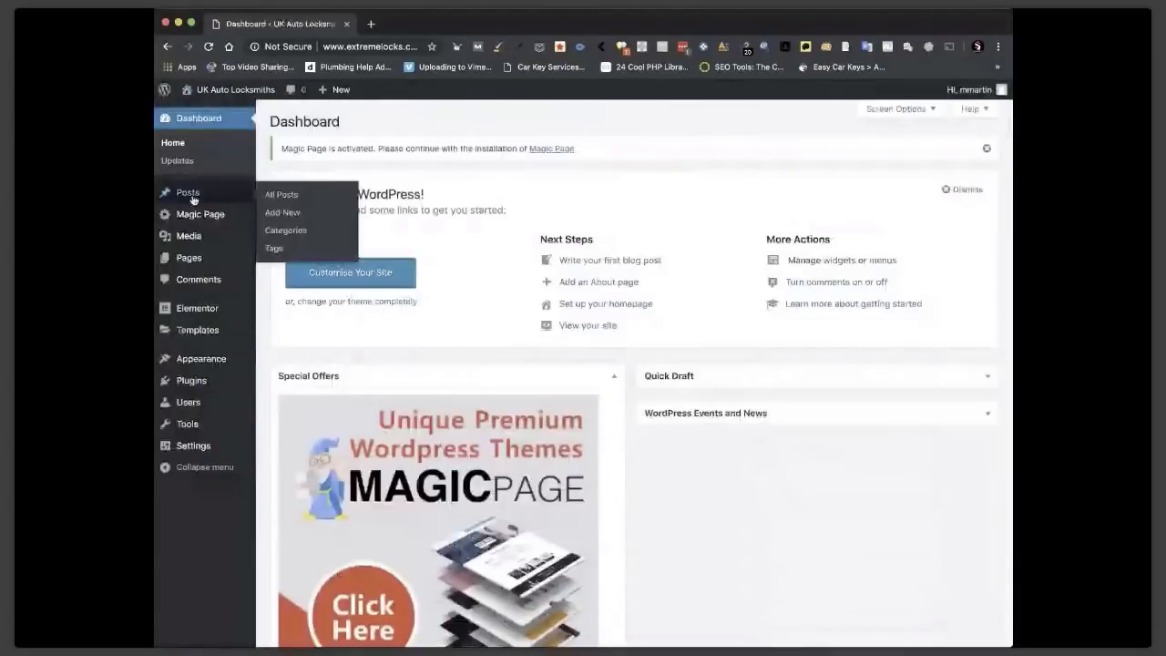
{"action": "left_click", "coordinate": [189, 257]}
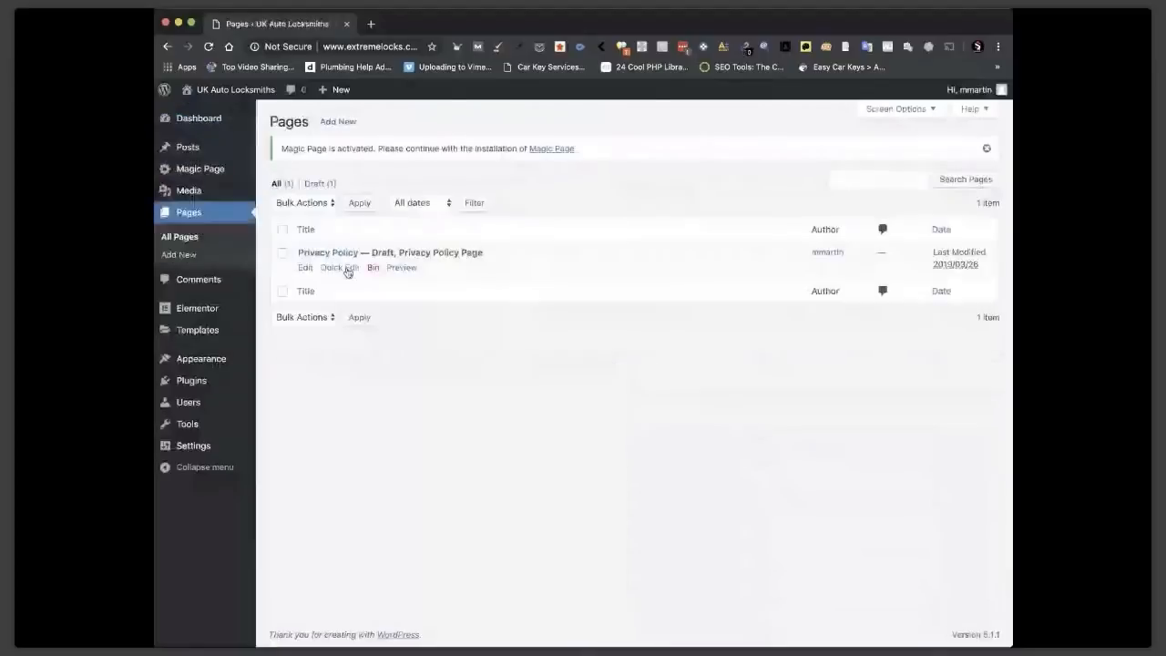
Review the installed plugins, then the Themes screen showing GeneratePress 2.2.2 active.
{"action": "mouse_move", "coordinate": [201, 315]}
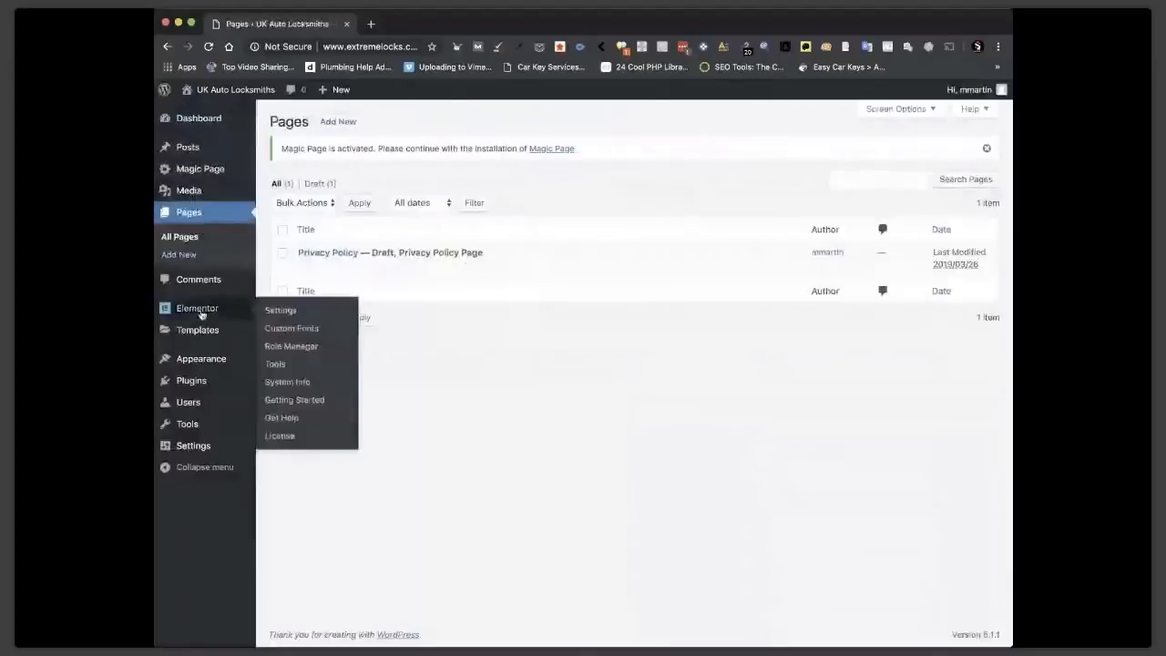
{"action": "mouse_move", "coordinate": [201, 387]}
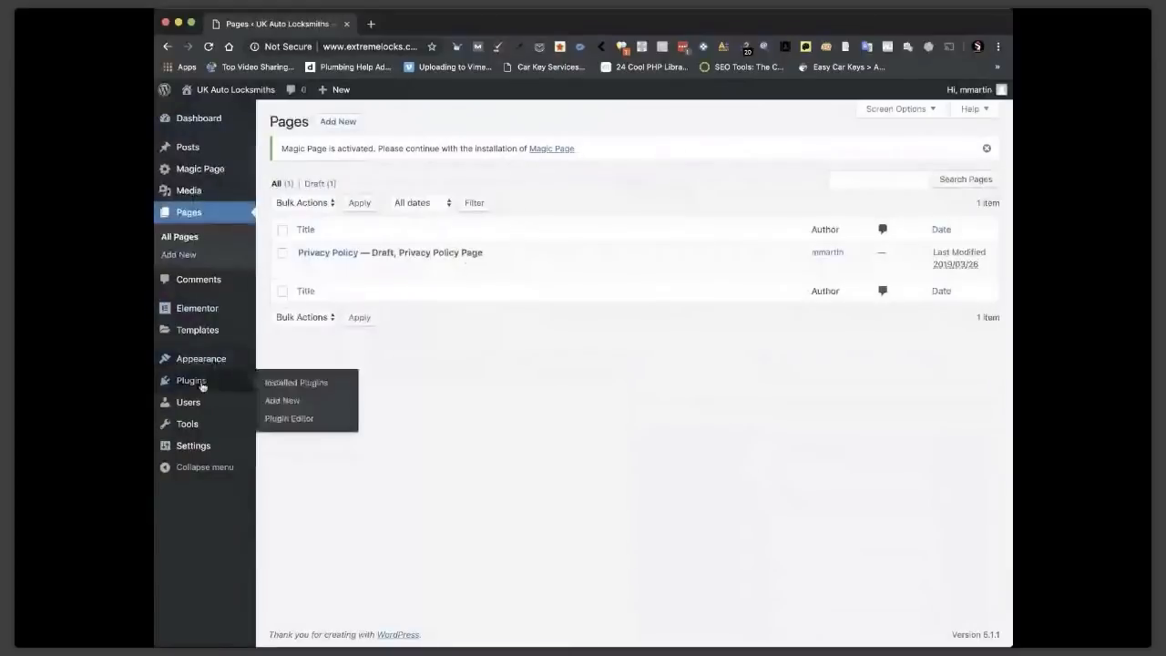
{"action": "left_click", "coordinate": [270, 386]}
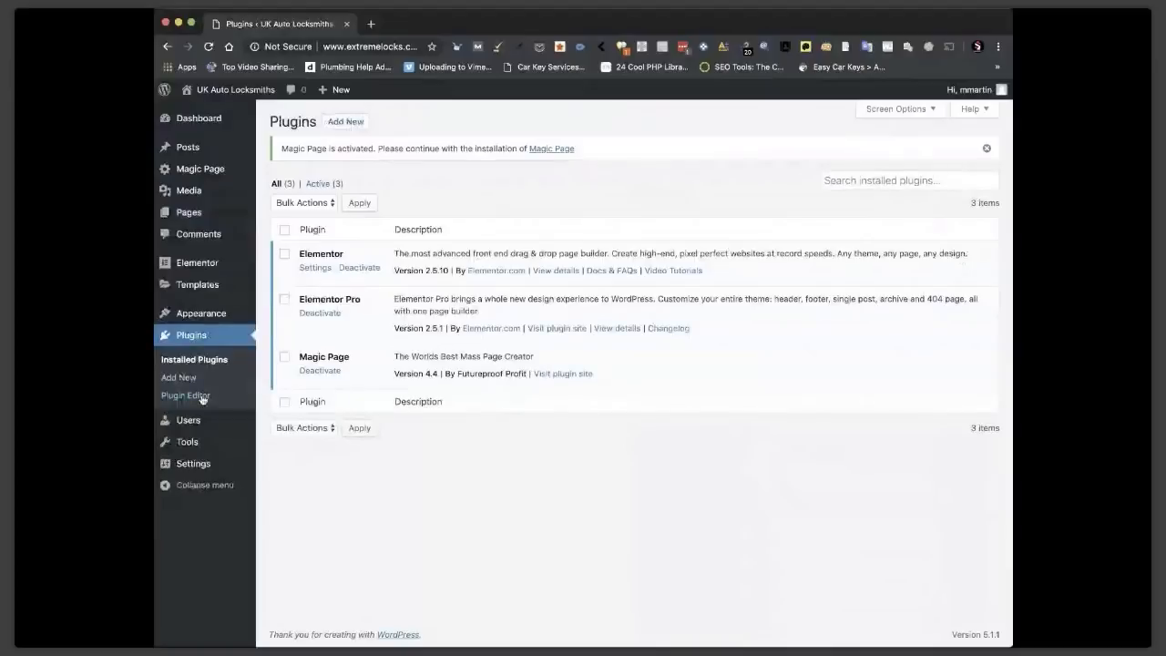
{"action": "mouse_move", "coordinate": [199, 471]}
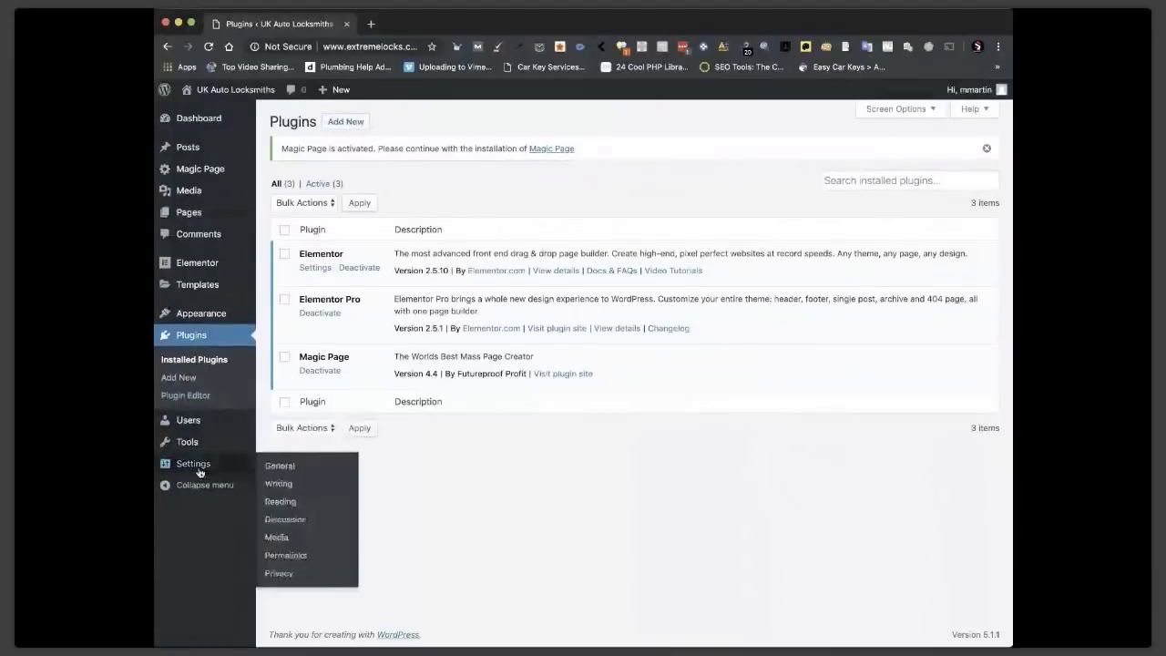
{"action": "mouse_move", "coordinate": [214, 315]}
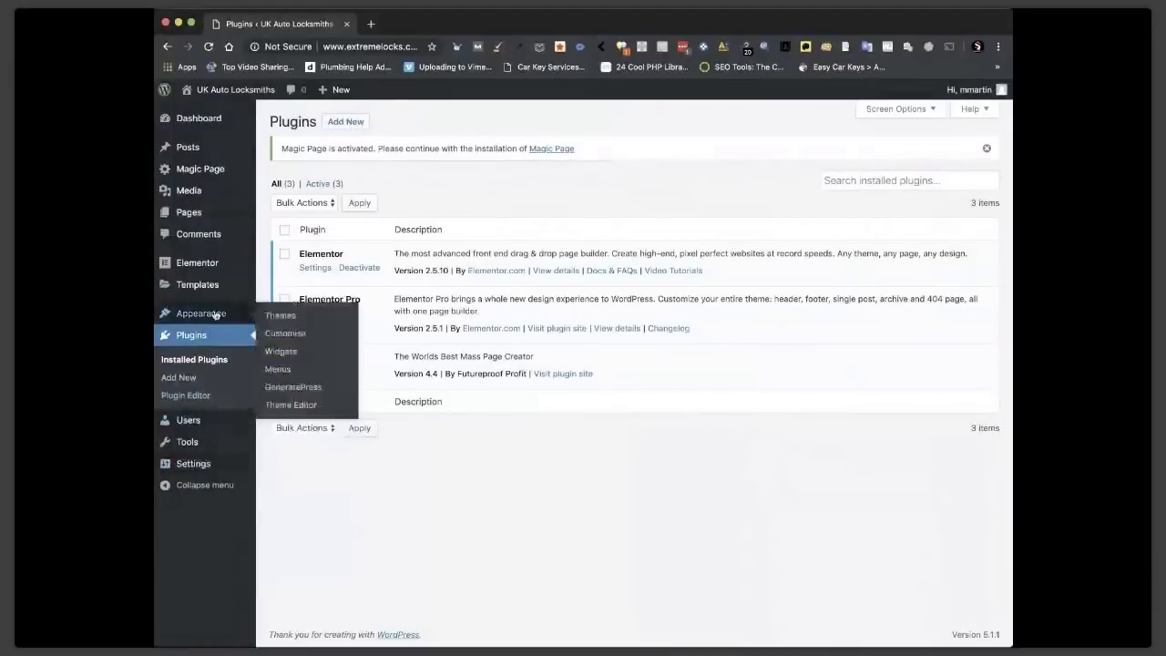
{"action": "left_click", "coordinate": [270, 324]}
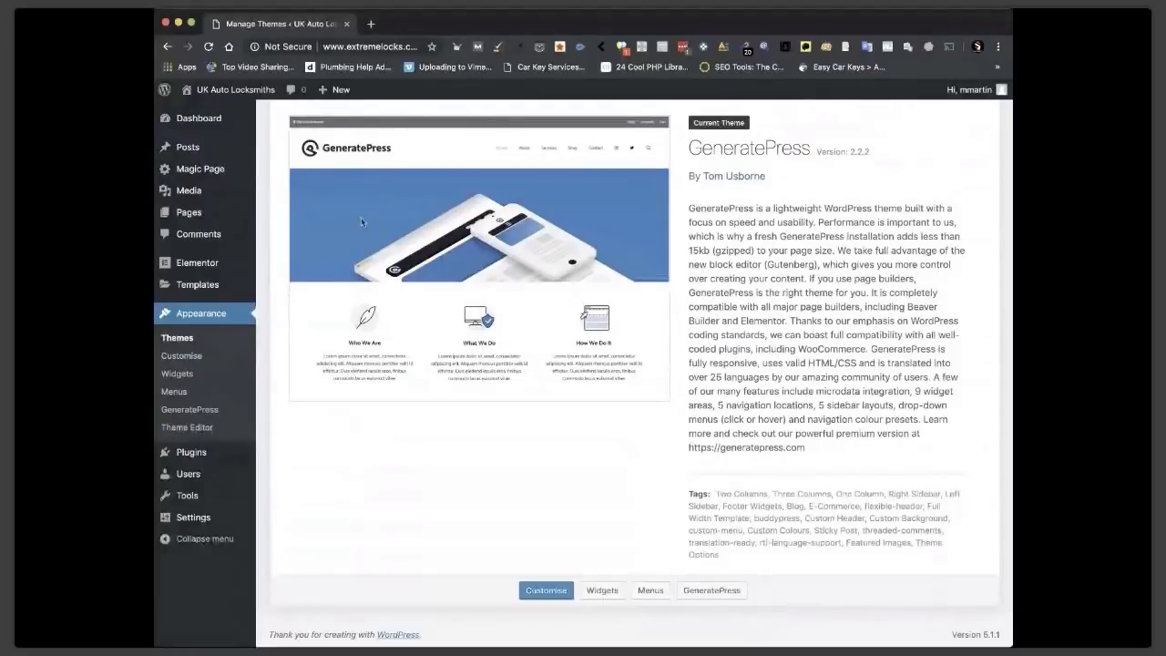
Check General settings and the Post name permalink structure, then return to the Dashboard.
{"action": "left_click", "coordinate": [192, 518]}
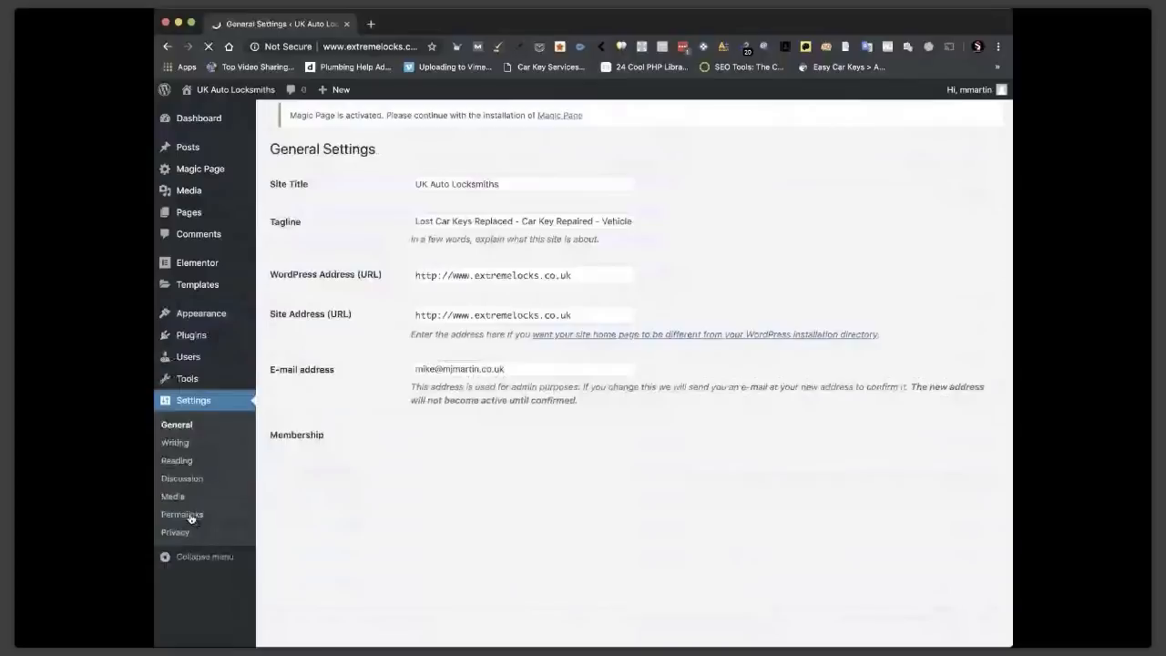
{"action": "scroll", "coordinate": [188, 460], "scroll_direction": "down", "scroll_amount": 3}
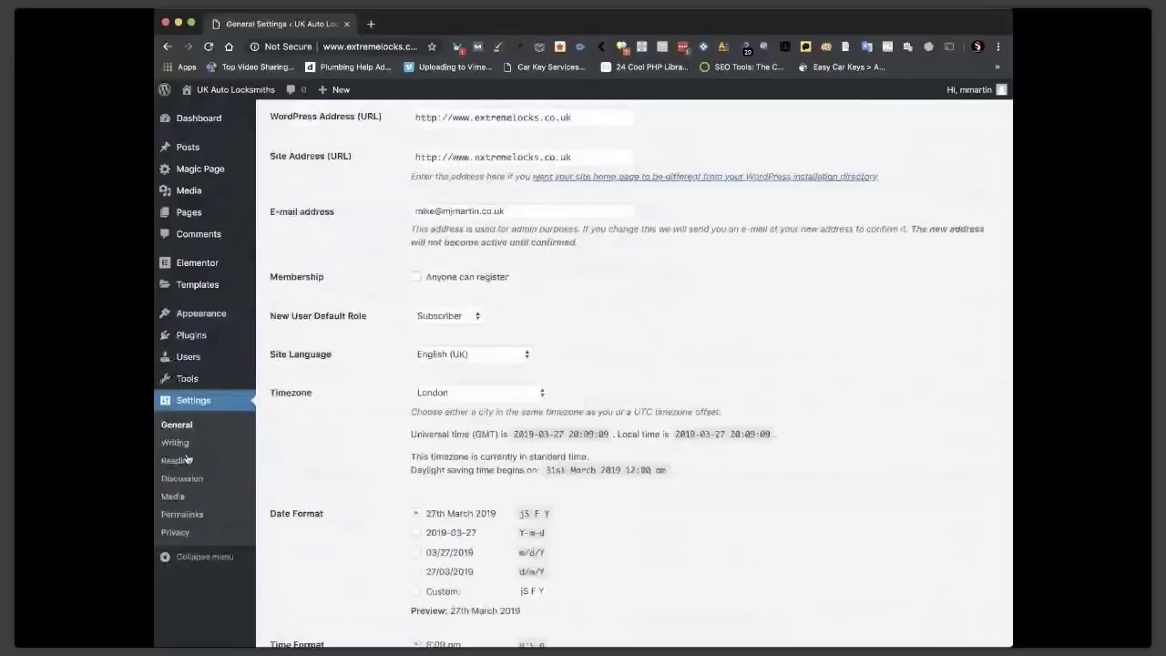
{"action": "left_click", "coordinate": [181, 516]}
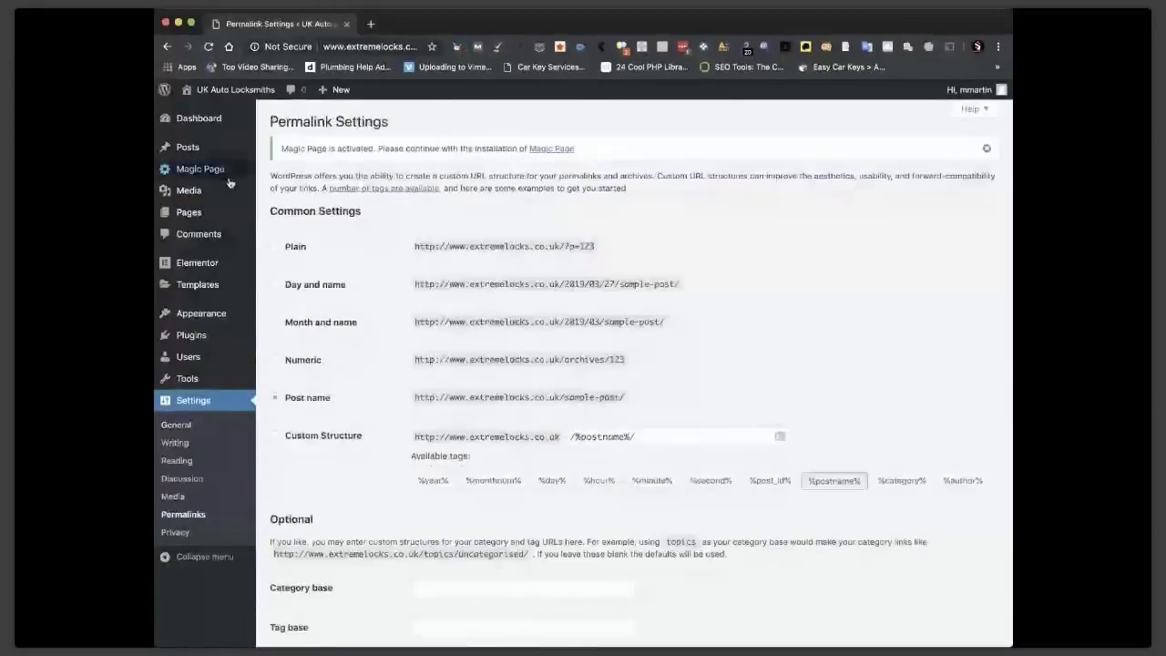
{"action": "left_click", "coordinate": [235, 114]}
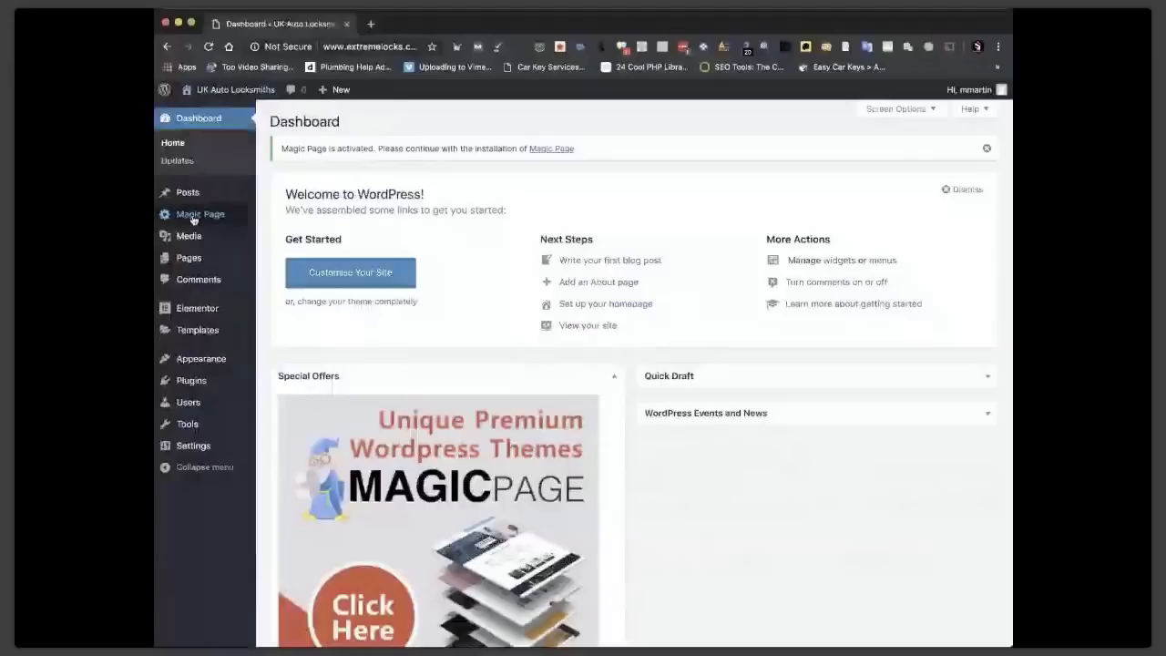
Add and publish a new page titled 'Auto Locksmith', then edit it with Elementor.
{"action": "left_click", "coordinate": [188, 258]}
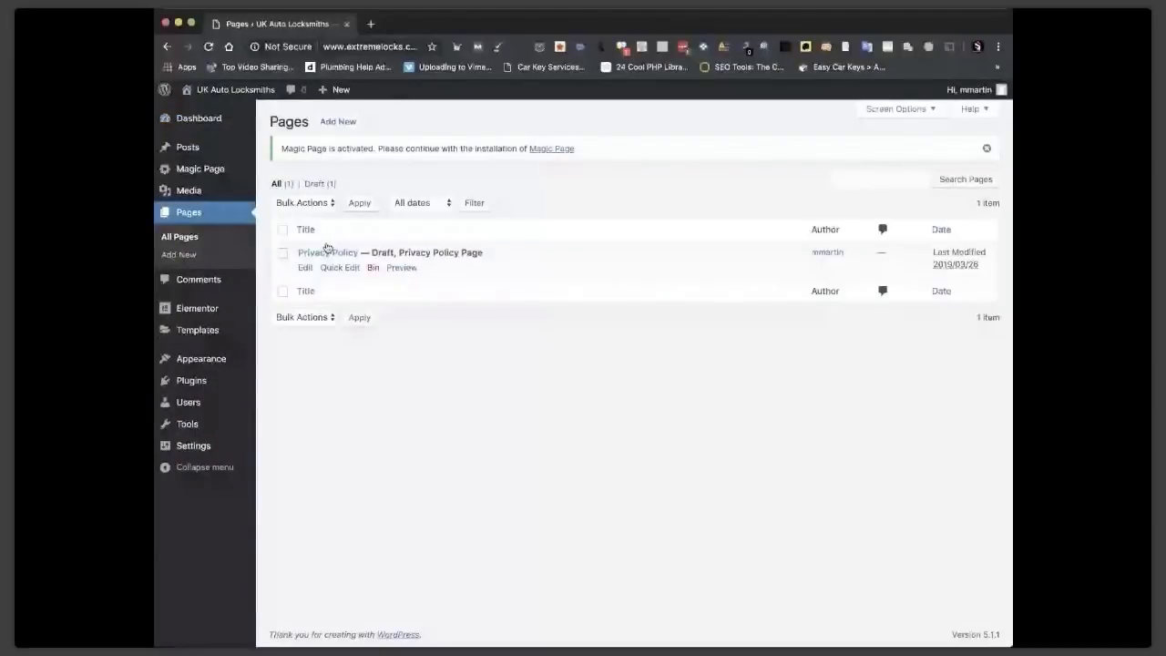
{"action": "left_click", "coordinate": [337, 123]}
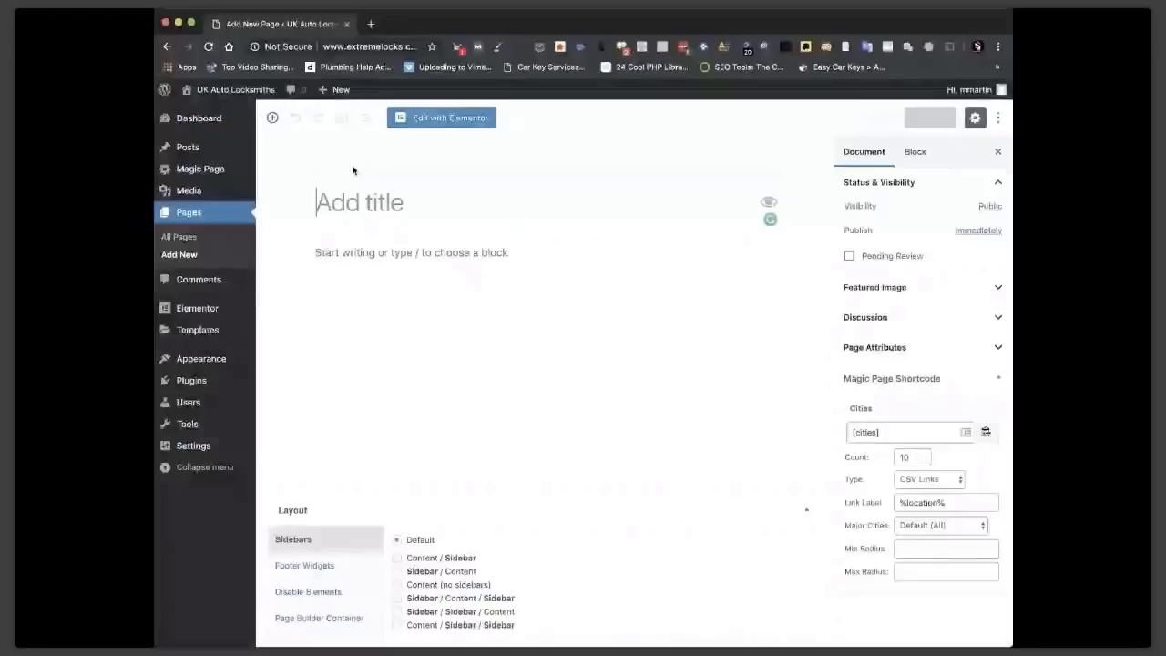
{"action": "type", "text": "Auto Locksmith"}
{"action": "left_click", "coordinate": [929, 118]}
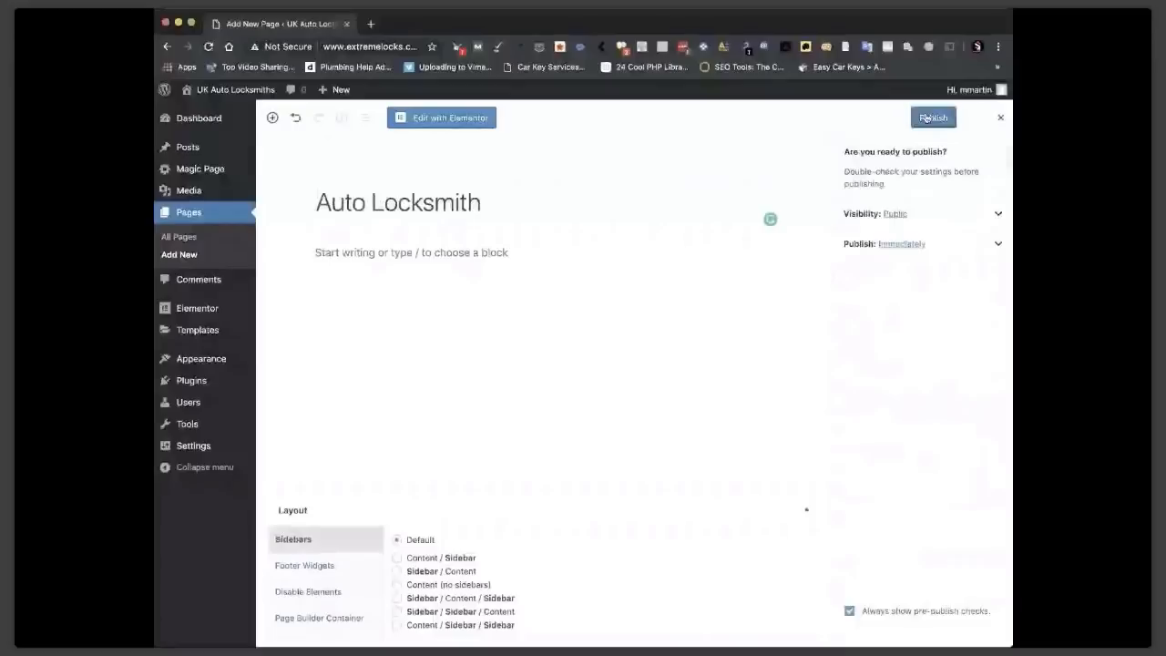
{"action": "left_click", "coordinate": [926, 117]}
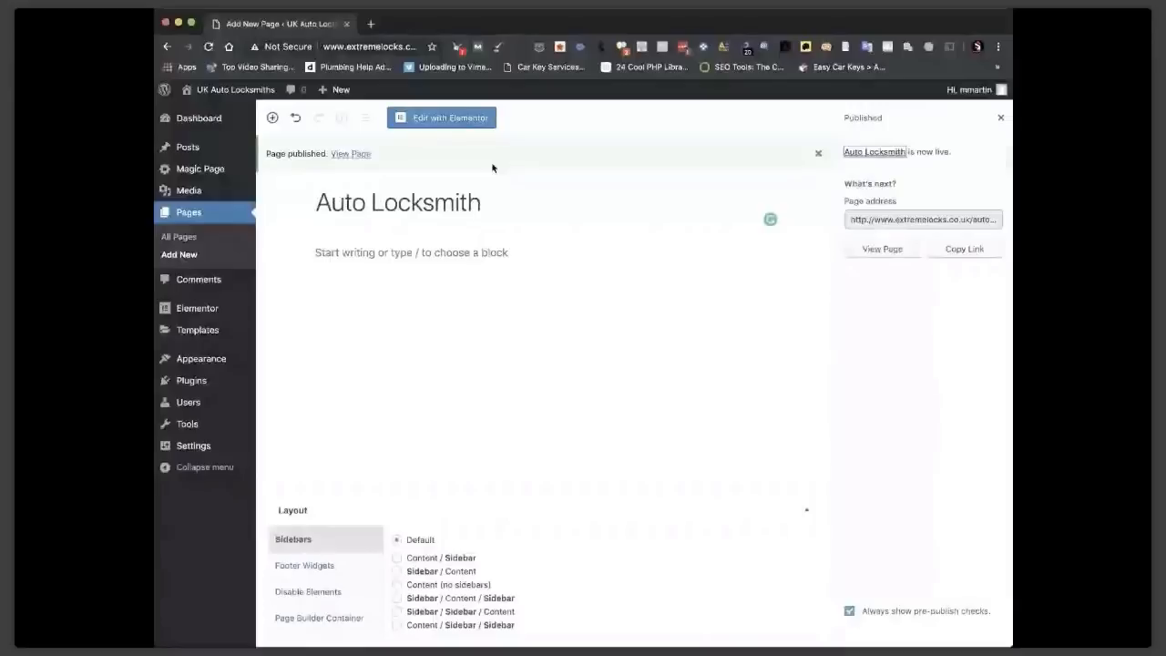
{"action": "left_click", "coordinate": [449, 119]}
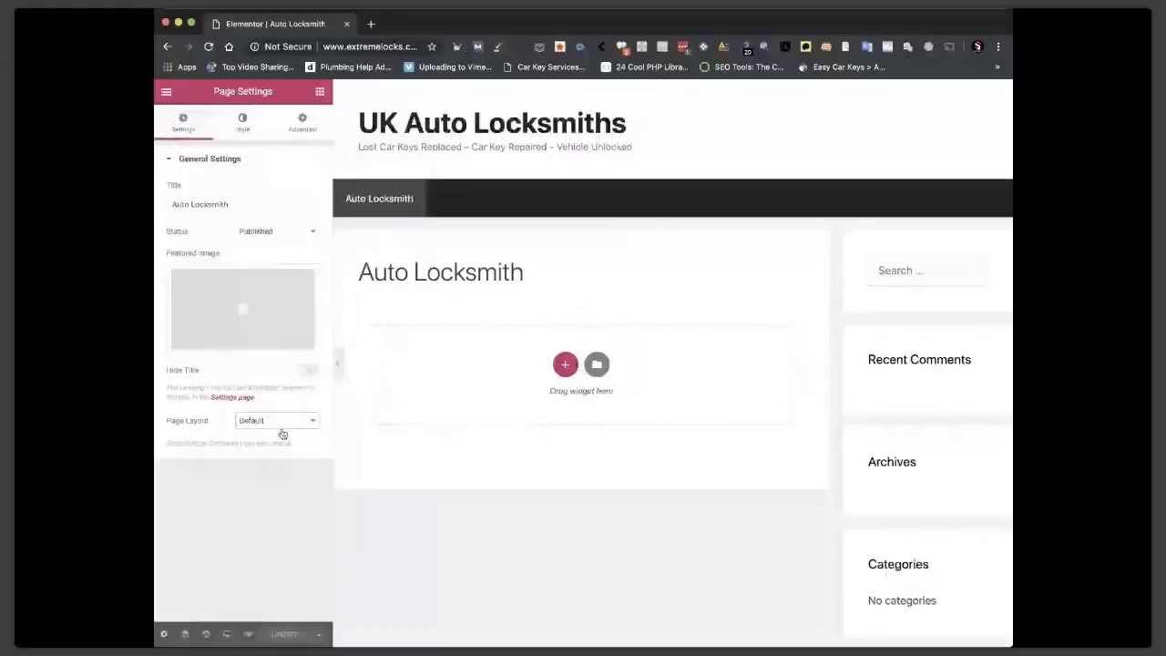
Set the page layout to Elementor Canvas, save it, and open the template Library.
{"action": "left_click", "coordinate": [283, 434]}
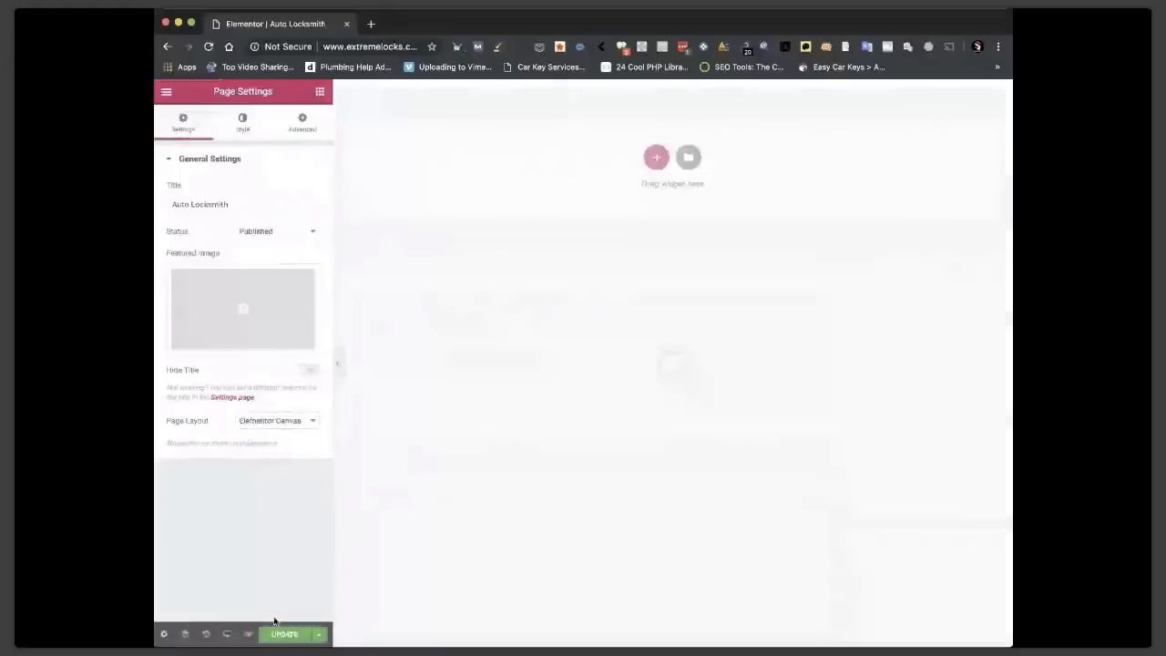
{"action": "left_click", "coordinate": [278, 632]}
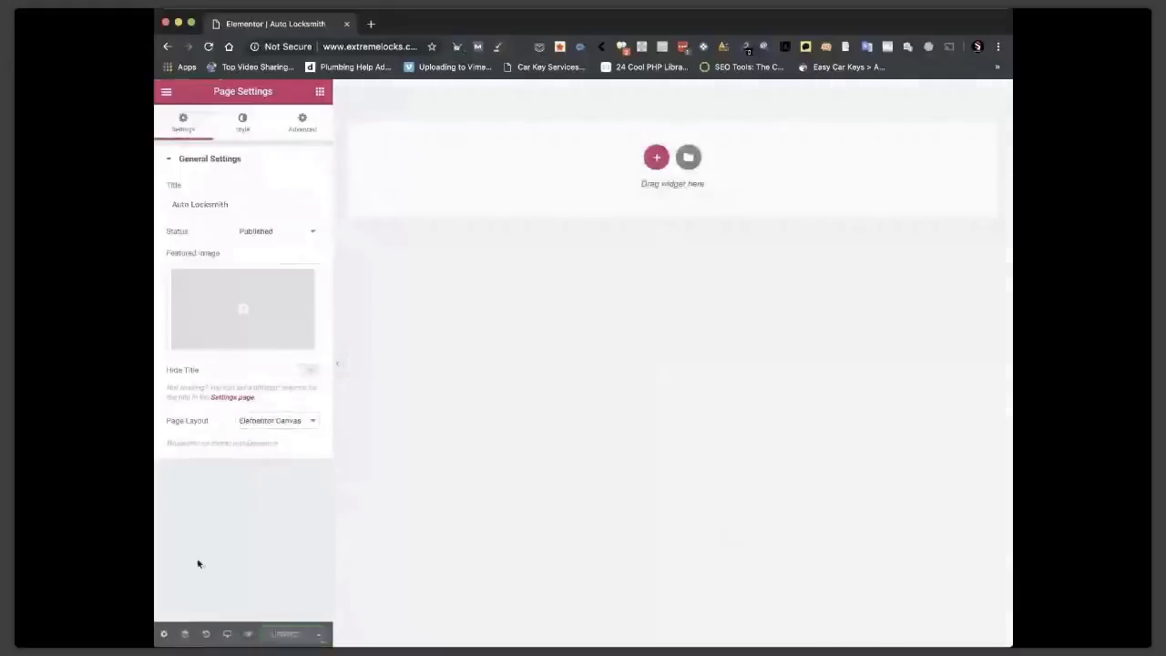
{"action": "left_click", "coordinate": [698, 161]}
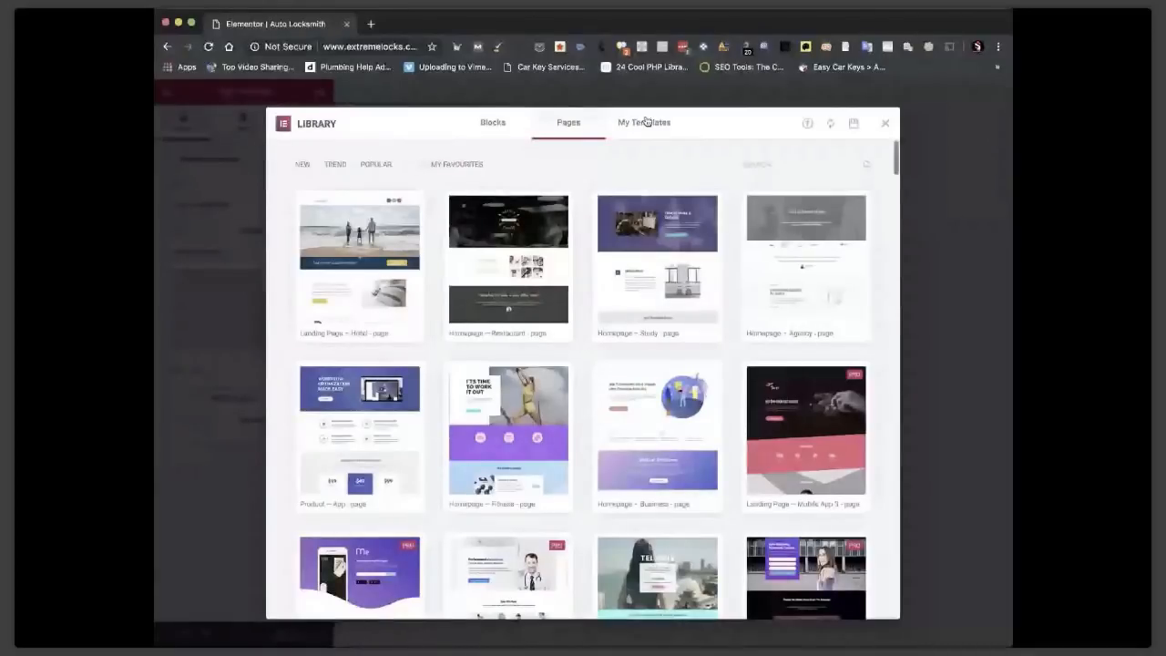
{"action": "scroll", "coordinate": [662, 193], "scroll_direction": "down", "scroll_amount": 10}
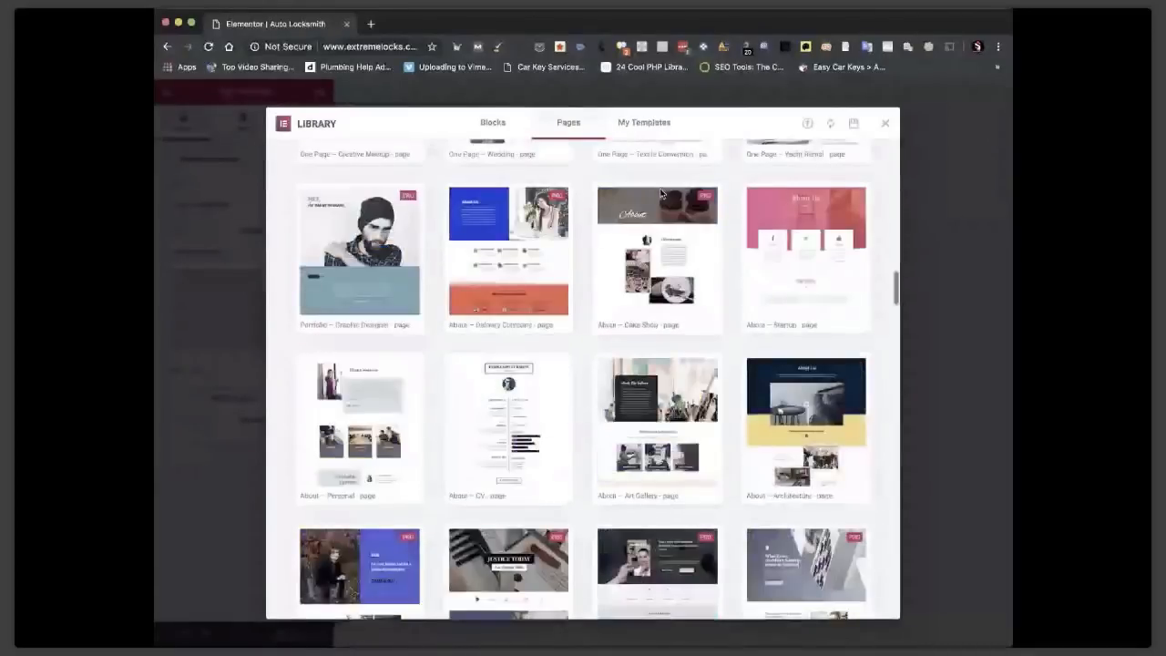
{"action": "scroll", "coordinate": [674, 240], "scroll_direction": "up", "scroll_amount": 15}
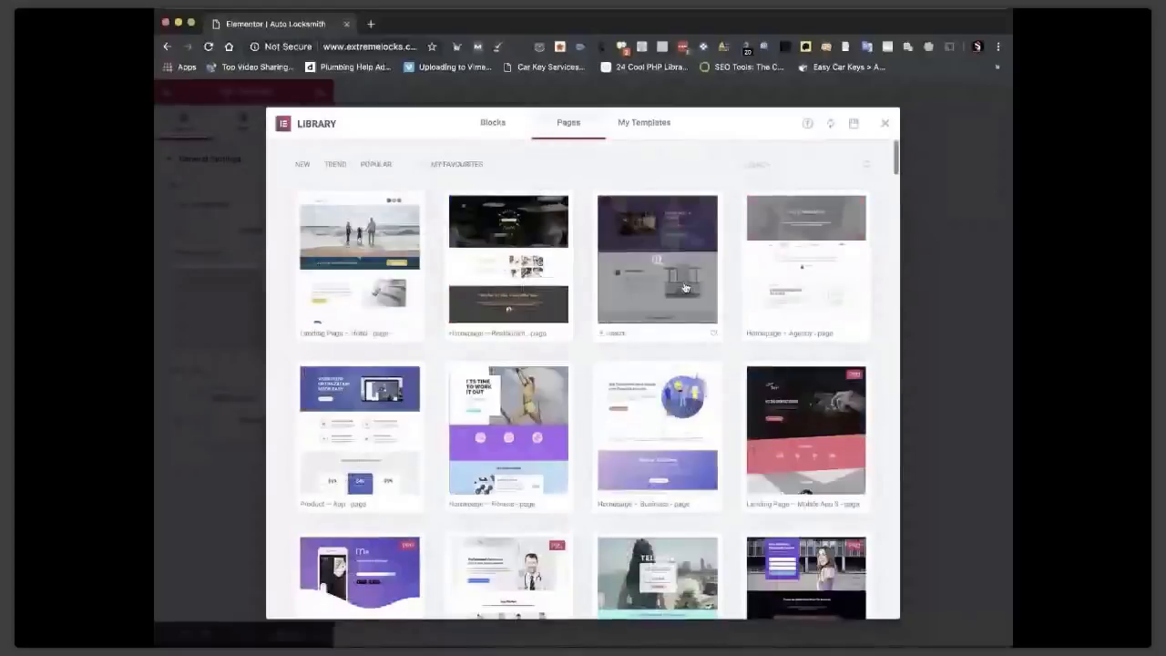
{"action": "scroll", "coordinate": [637, 436], "scroll_direction": "down", "scroll_amount": 3}
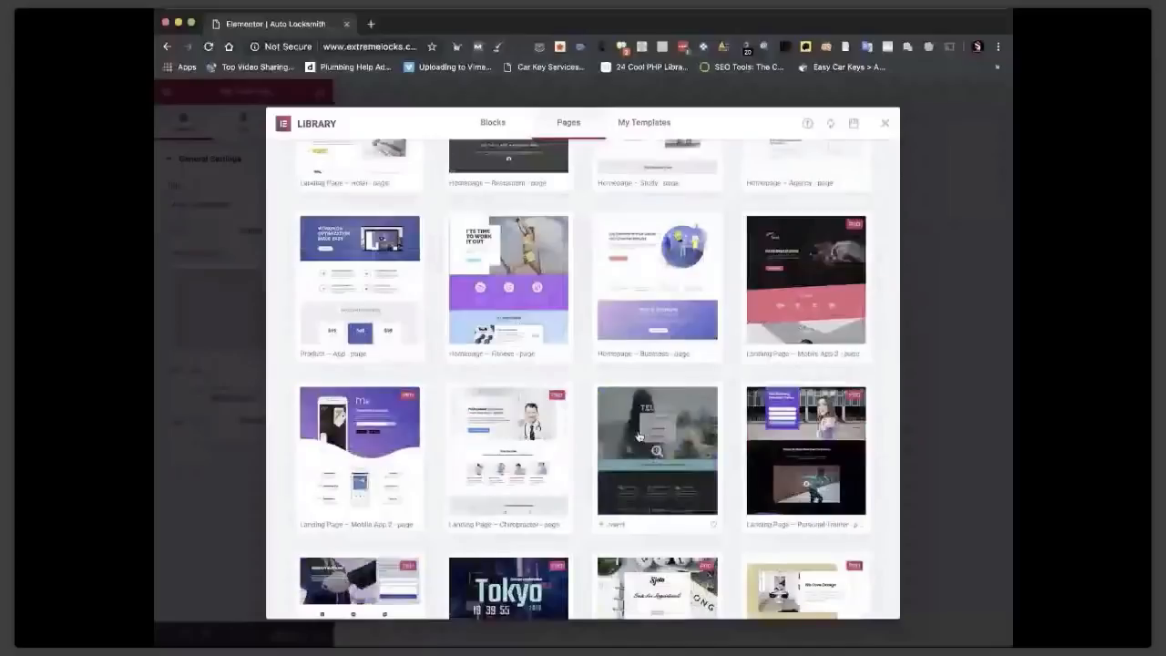
{"action": "scroll", "coordinate": [674, 243], "scroll_direction": "up", "scroll_amount": 3}
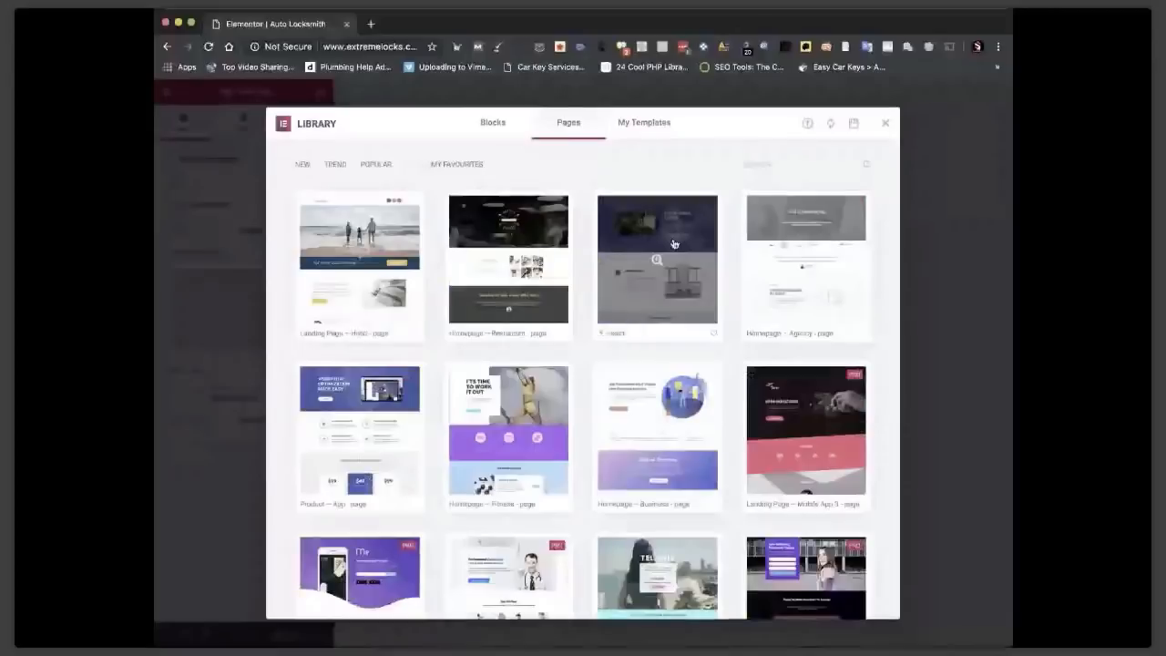
{"action": "left_click", "coordinate": [318, 507]}
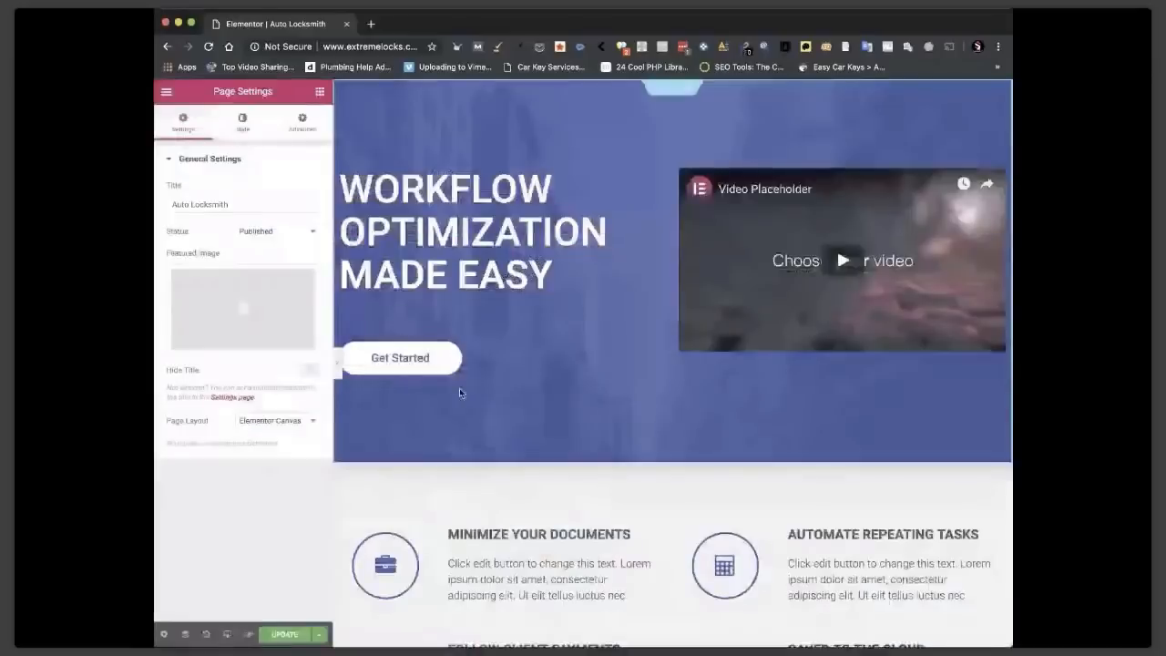
Select the full 'WORKFLOW OPTIMIZATION MADE EASY' hero heading text for editing.
{"action": "triple_click", "coordinate": [553, 273]}
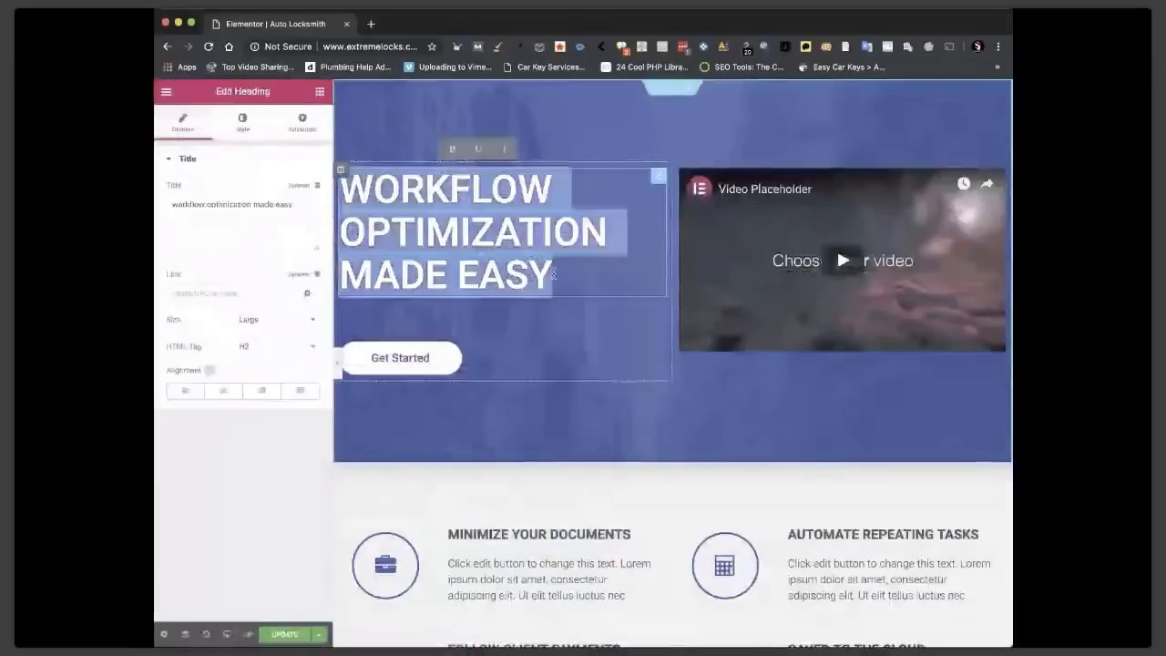
{"action": "left_click", "coordinate": [553, 274]}
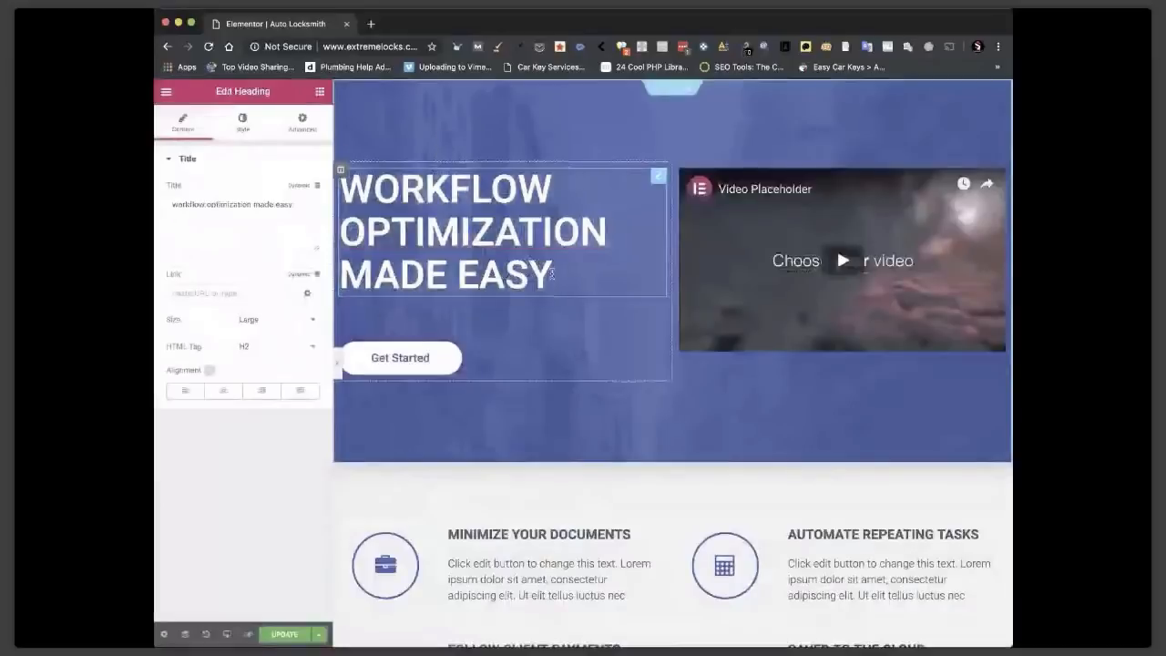
{"action": "triple_click", "coordinate": [553, 273]}
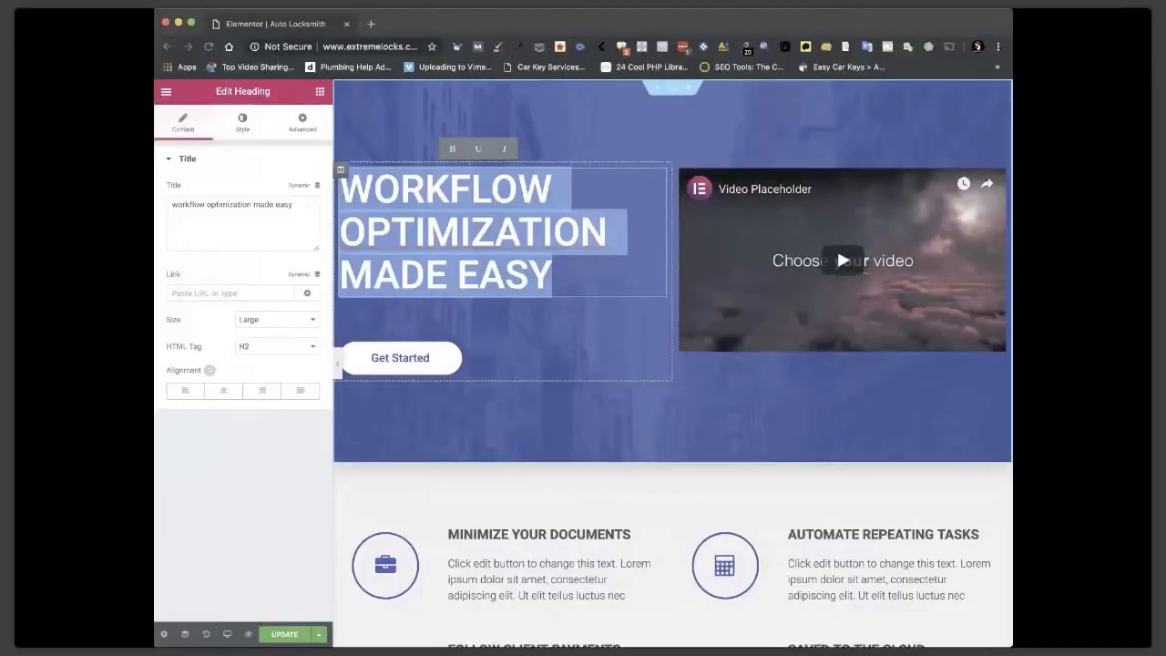
Change the hero heading to '[LOCATION] AUTO LOCKSMITHS' by pasting the title and replacing UK.
{"action": "left_click", "coordinate": [409, 460]}
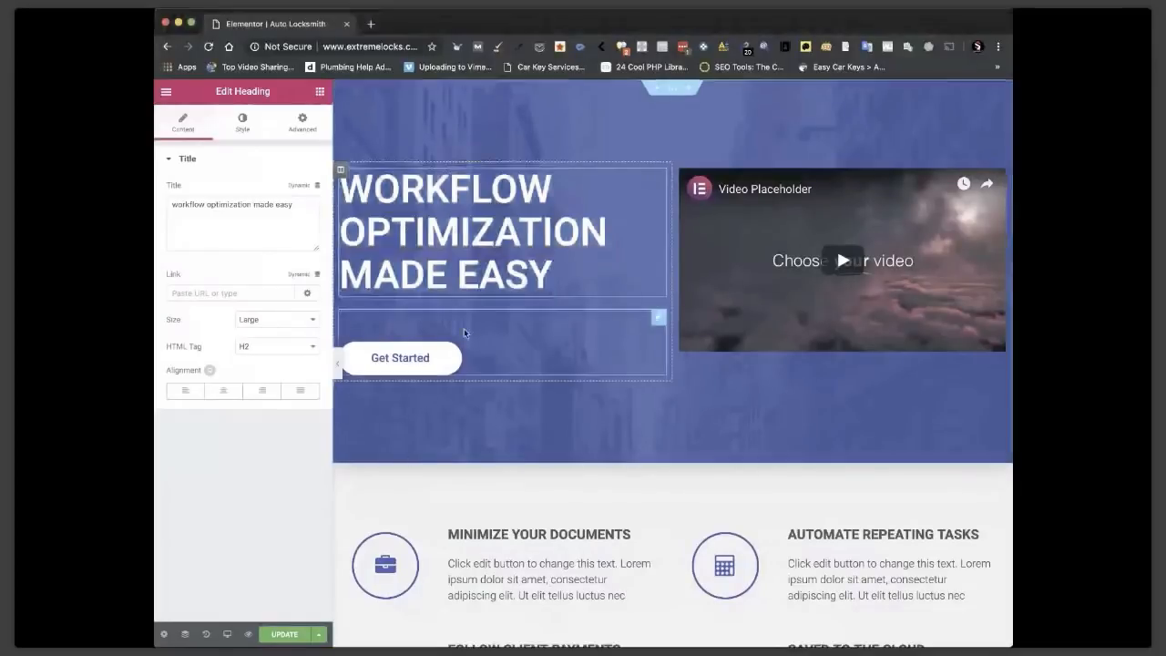
{"action": "triple_click", "coordinate": [442, 245]}
{"action": "triple_click", "coordinate": [232, 202]}
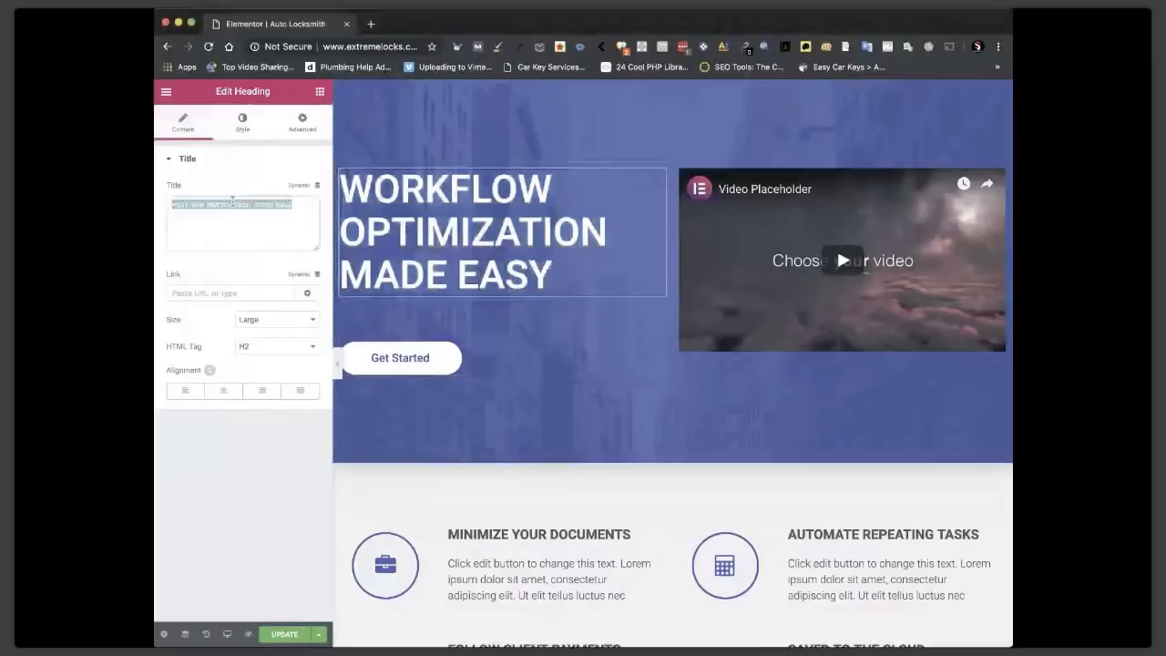
{"action": "type", "text": "UK AUTO LOCKSMITHS"}
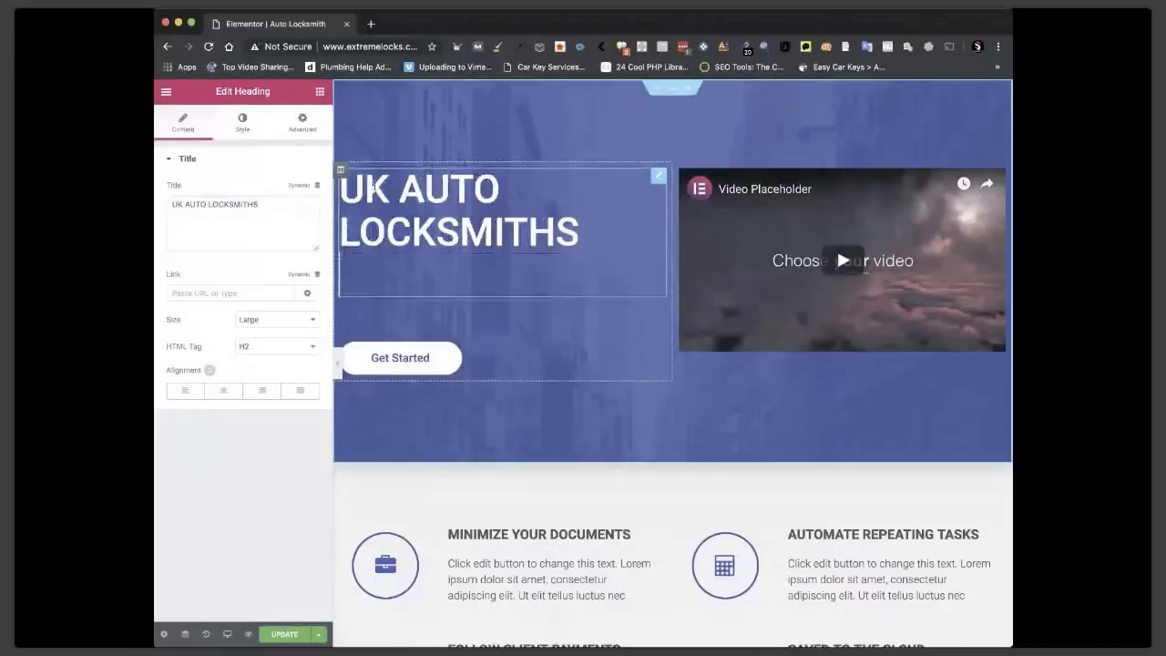
{"action": "double_click", "coordinate": [372, 185]}
{"action": "type", "text": "I"}
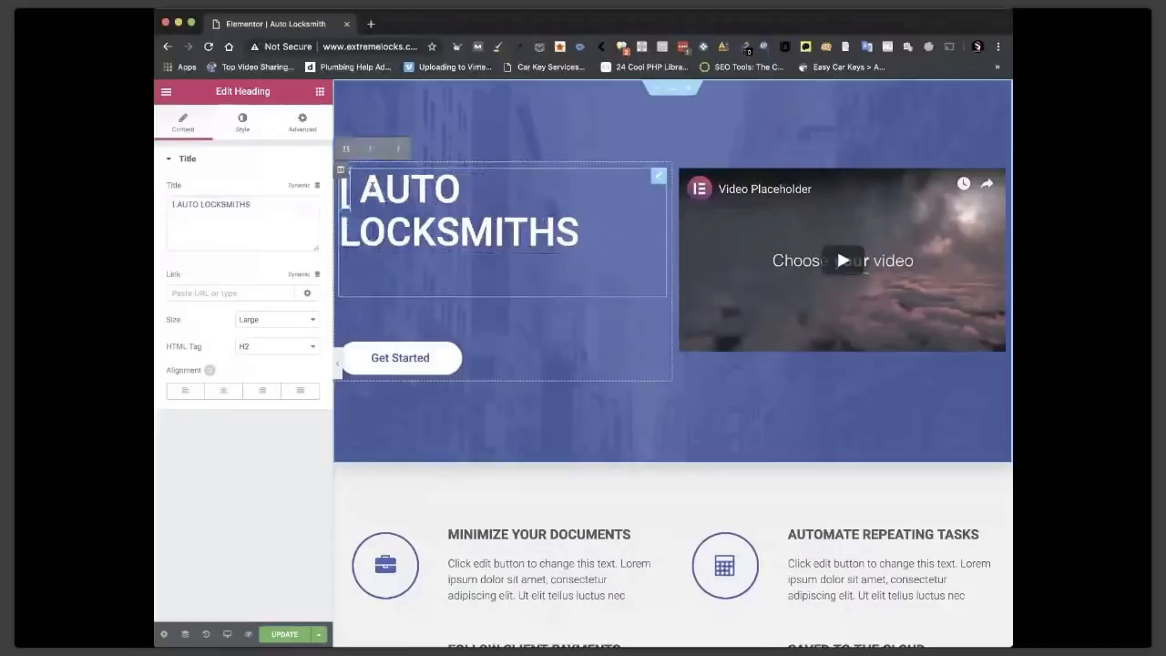
{"action": "type", "text": "Loca"}
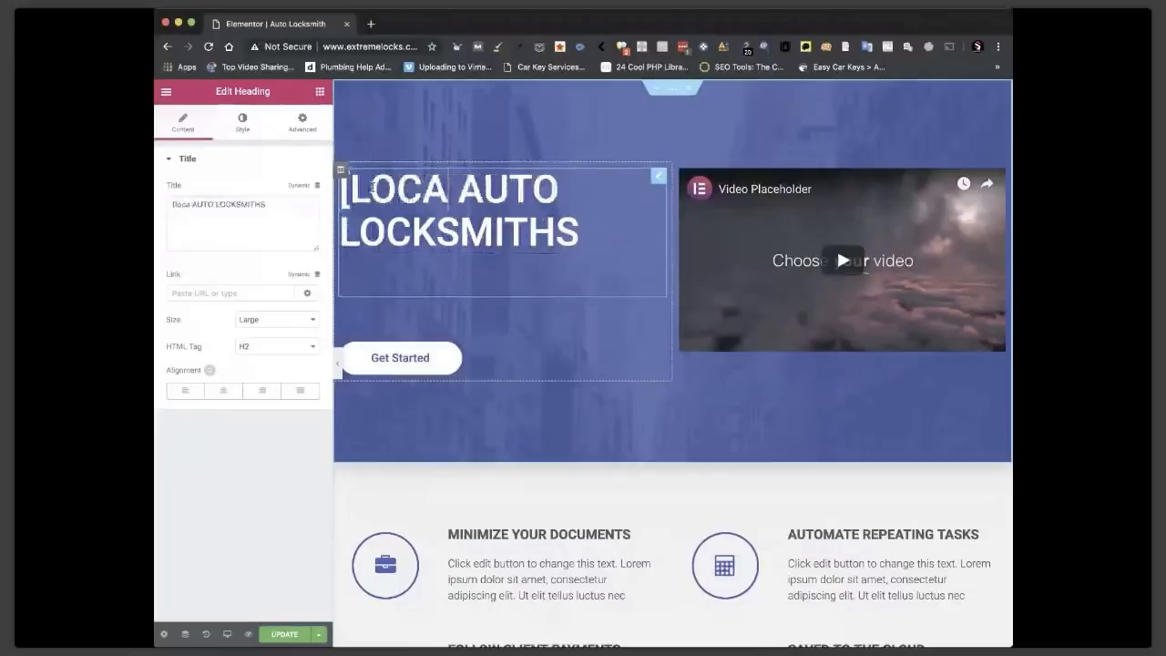
{"action": "type", "text": "tion]"}
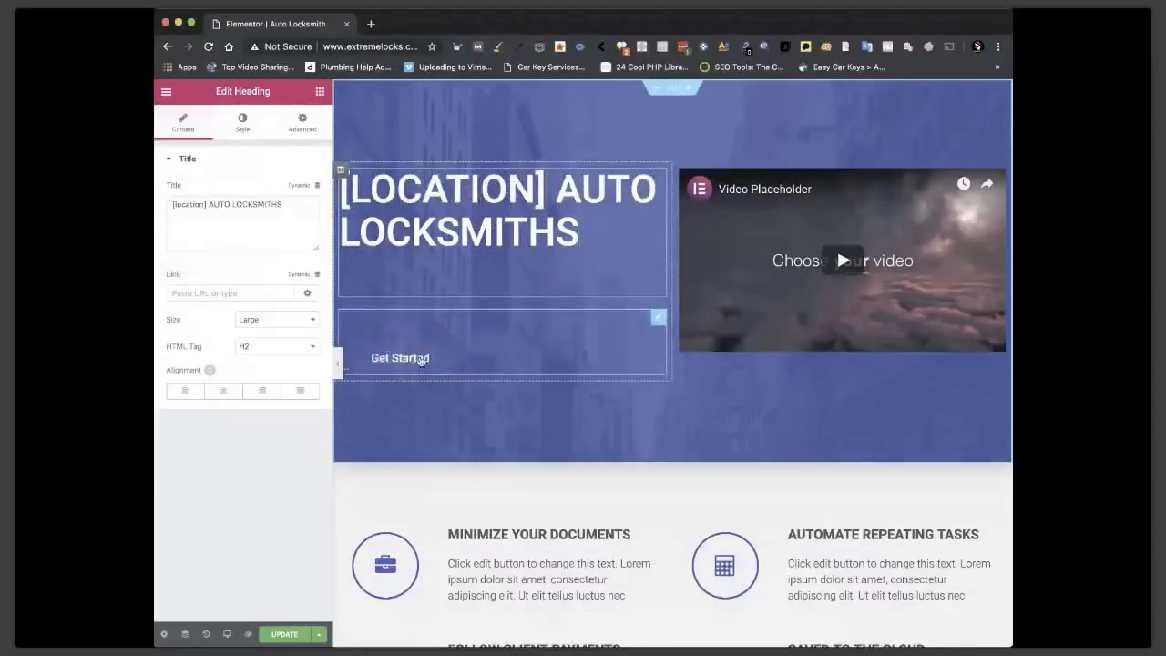
{"action": "left_click", "coordinate": [659, 321]}
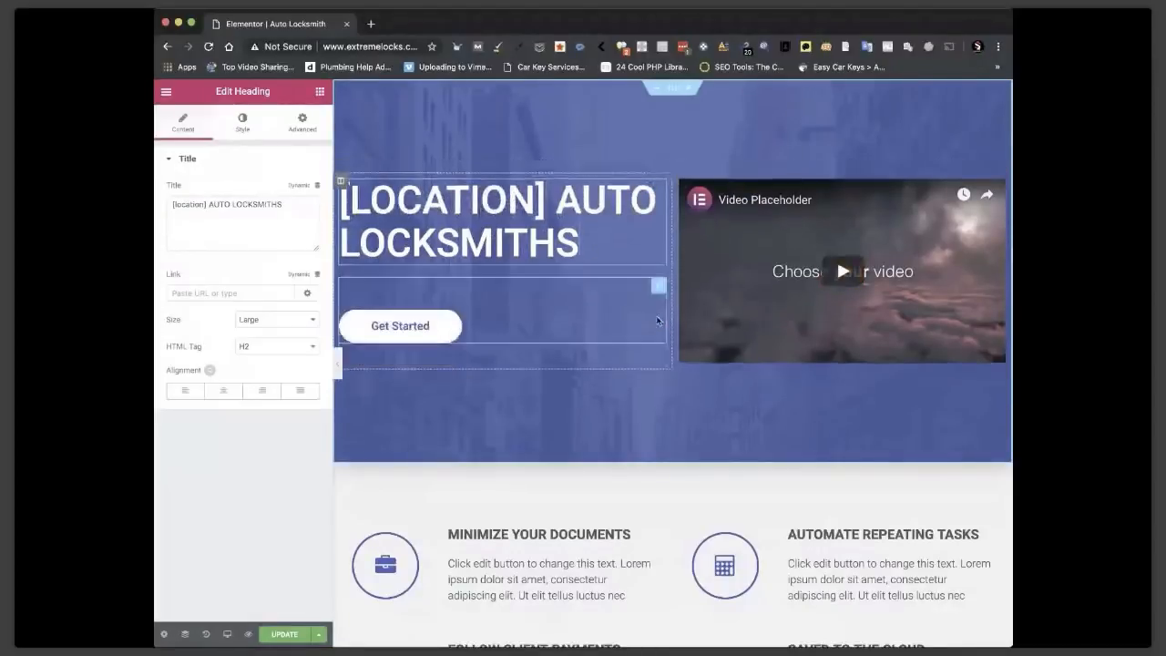
Open the Get Started button for editing and select its label text.
{"action": "left_click", "coordinate": [417, 330]}
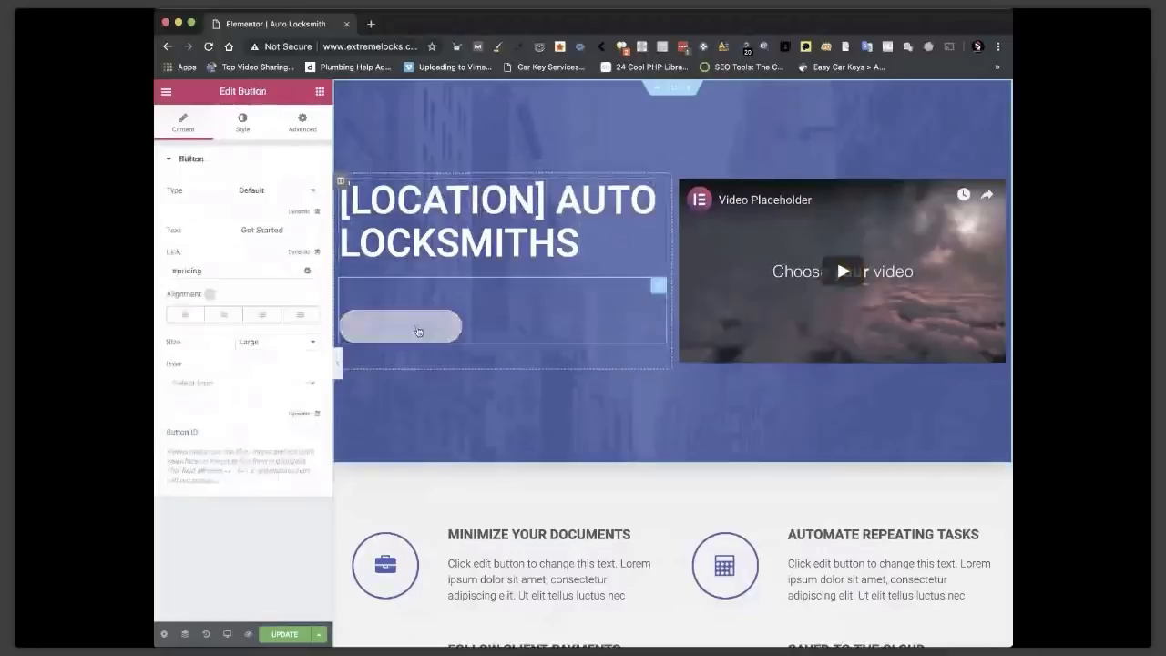
{"action": "scroll", "coordinate": [417, 331], "scroll_direction": "down", "scroll_amount": 5}
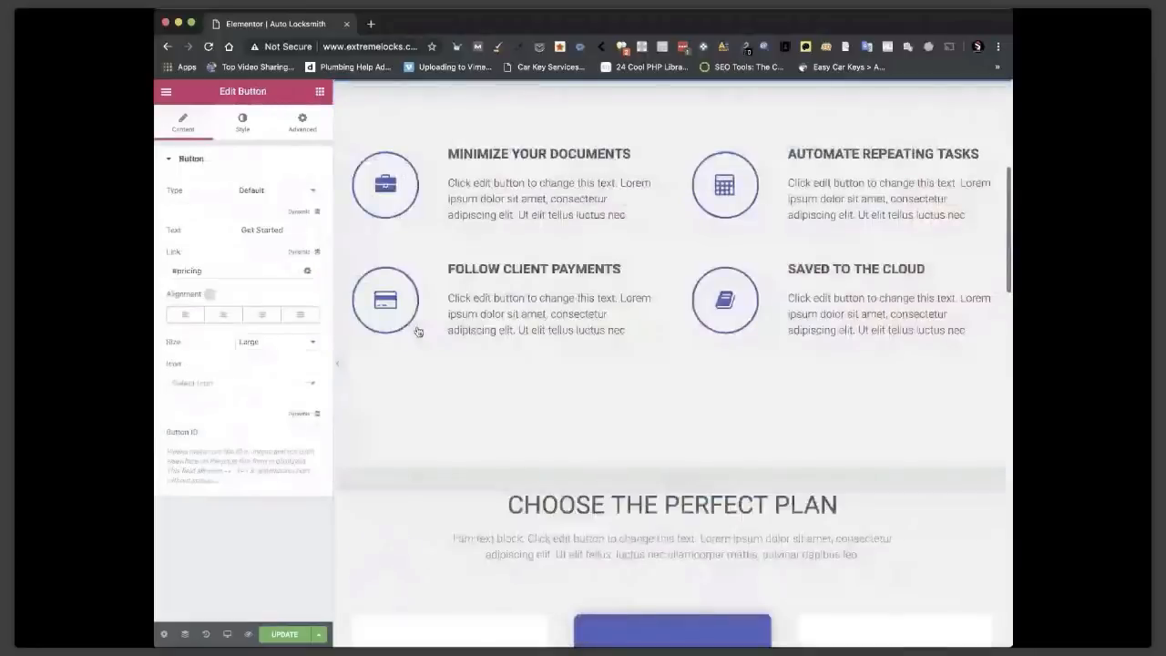
{"action": "scroll", "coordinate": [417, 330], "scroll_direction": "up", "scroll_amount": 5}
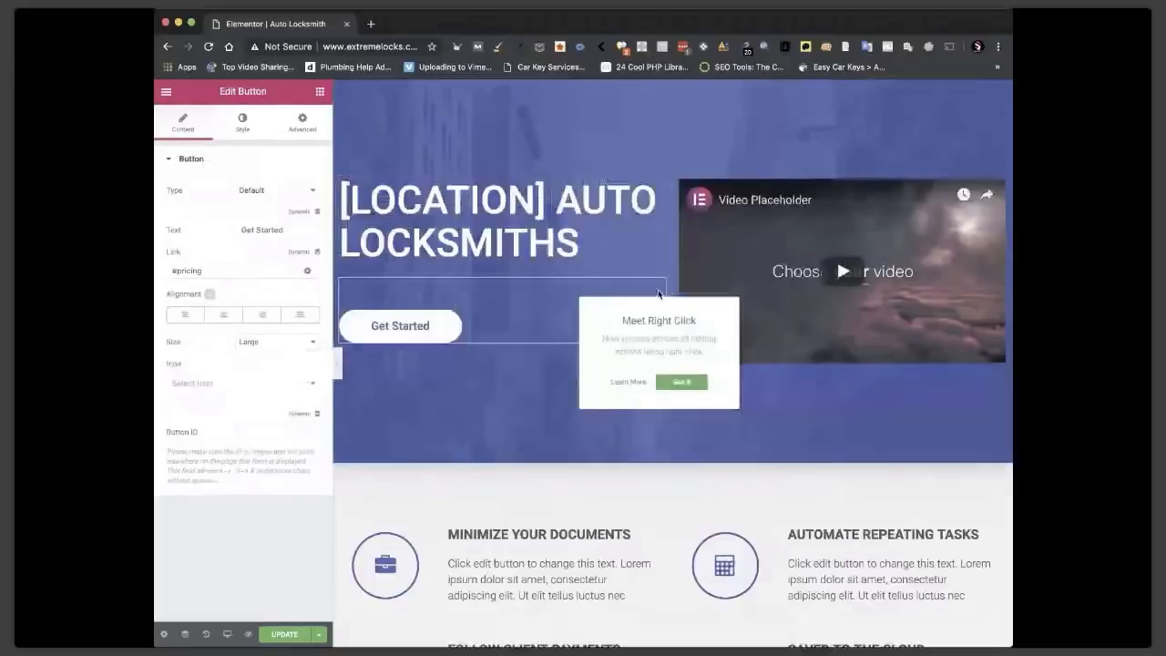
{"action": "double_click", "coordinate": [276, 231]}
Relabel the hero button 'CLICK TO CALL' with the phone number, give it a tel: link, and centre it.
{"action": "triple_click", "coordinate": [279, 231]}
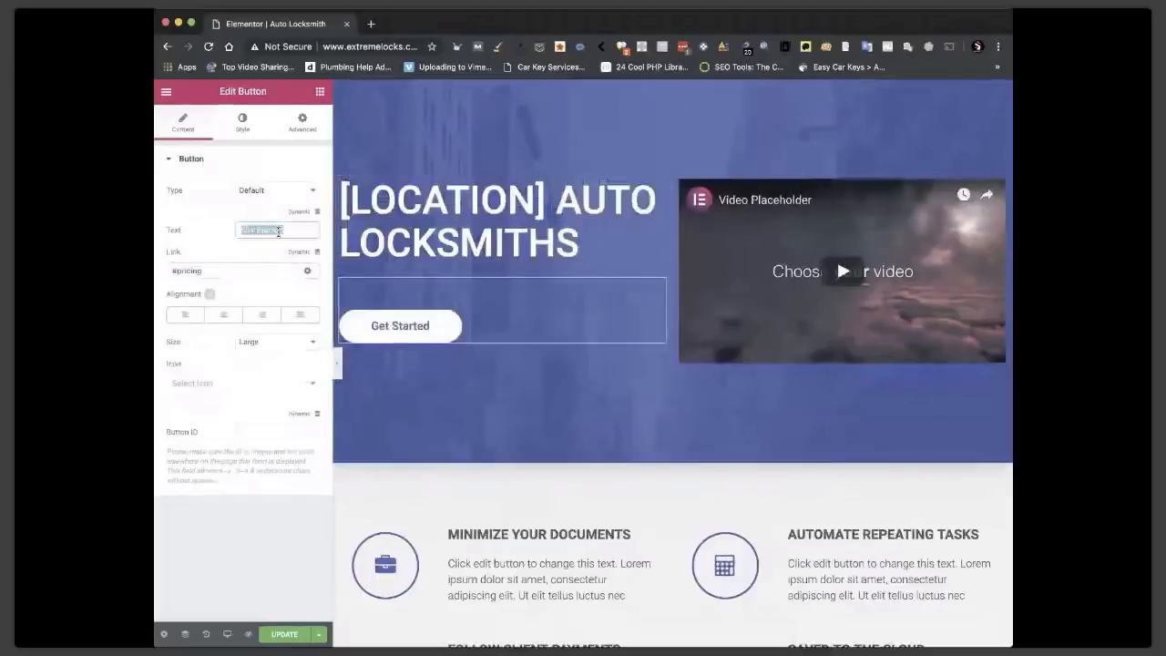
{"action": "type", "text": "CLICK TO"}
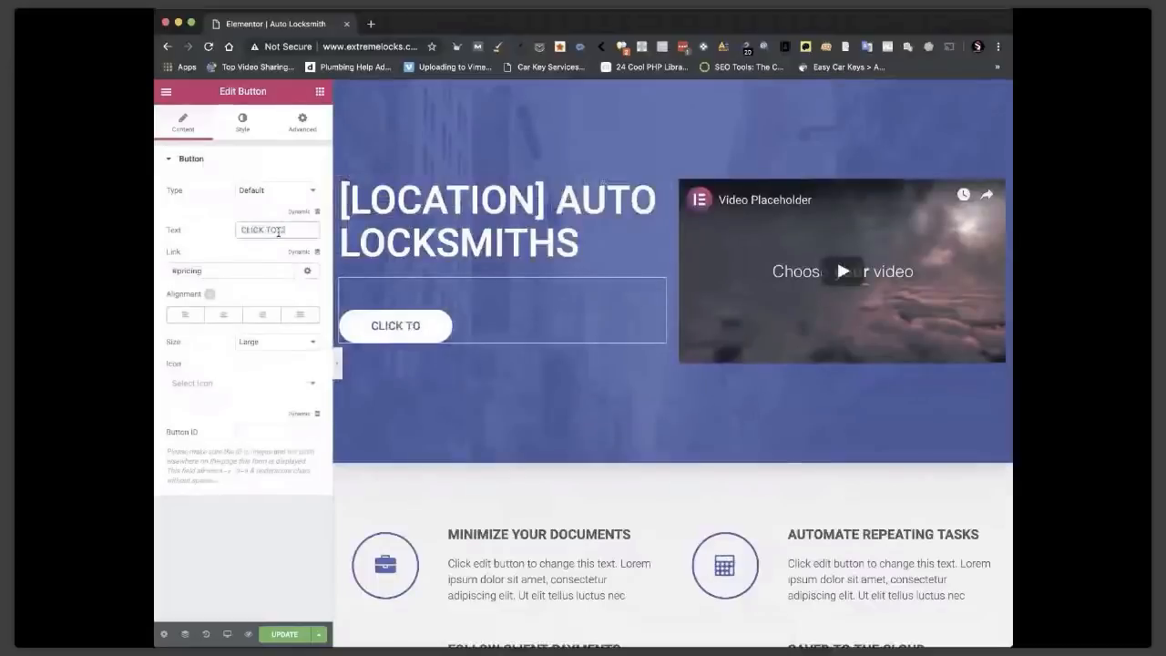
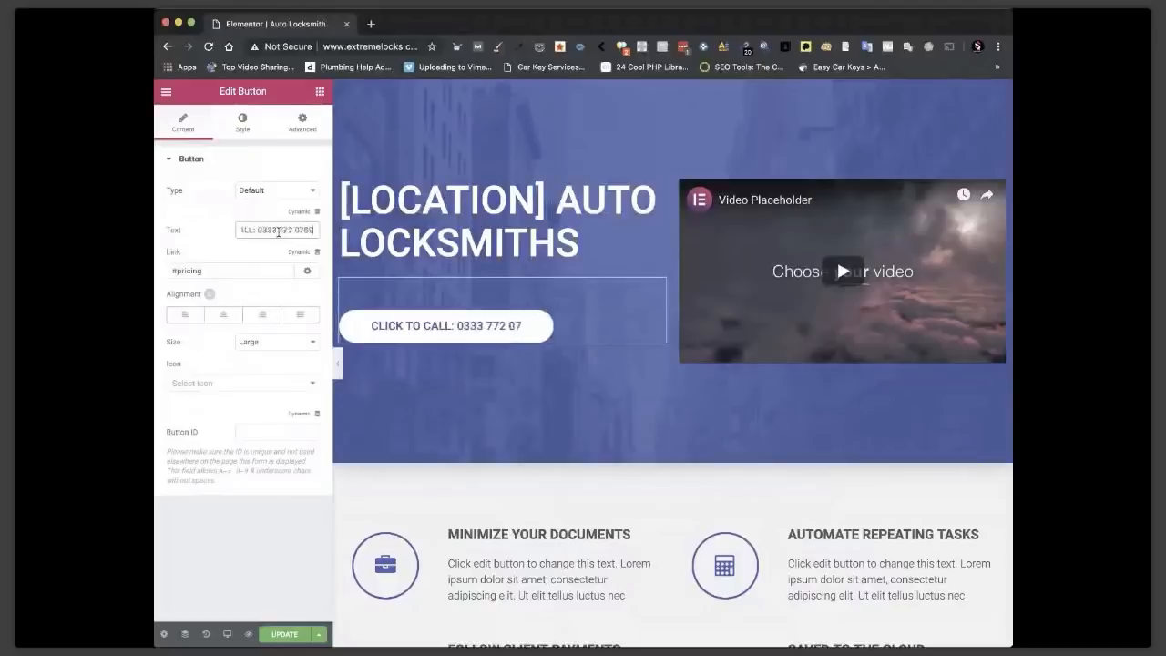
{"action": "triple_click", "coordinate": [214, 270]}
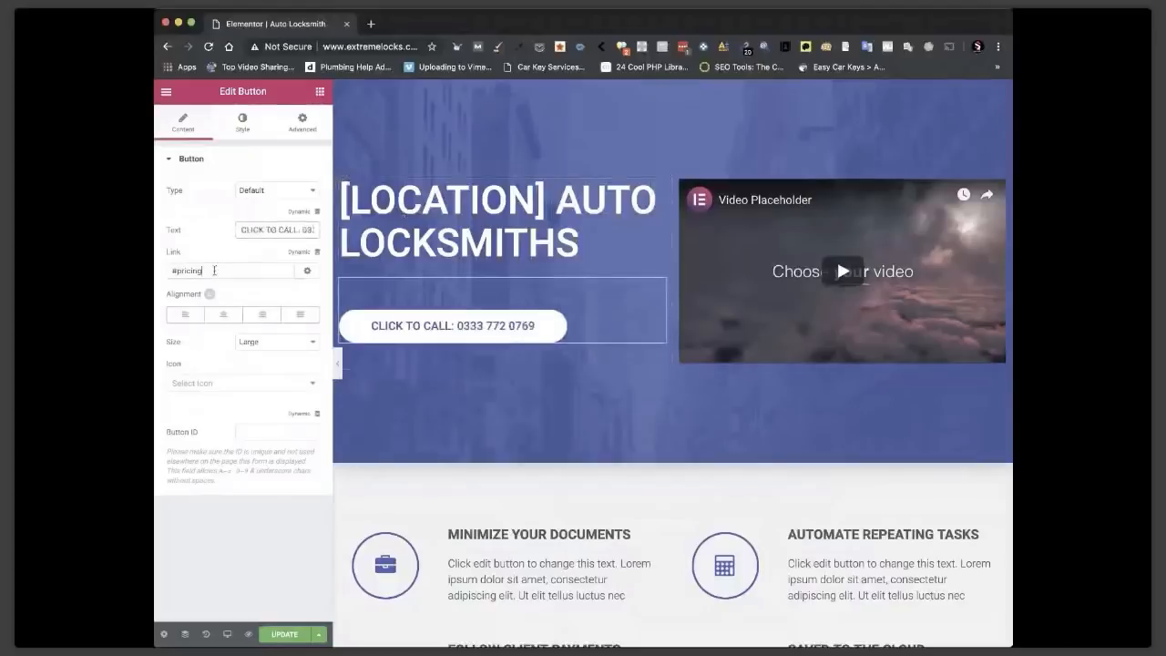
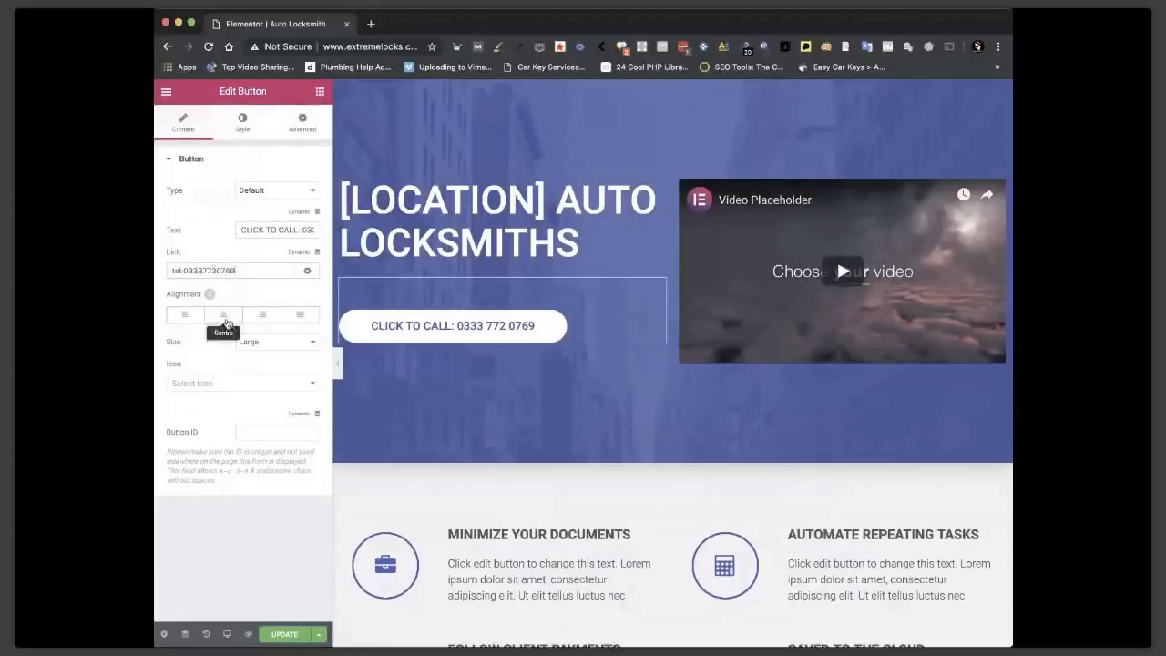
{"action": "left_click", "coordinate": [225, 318]}
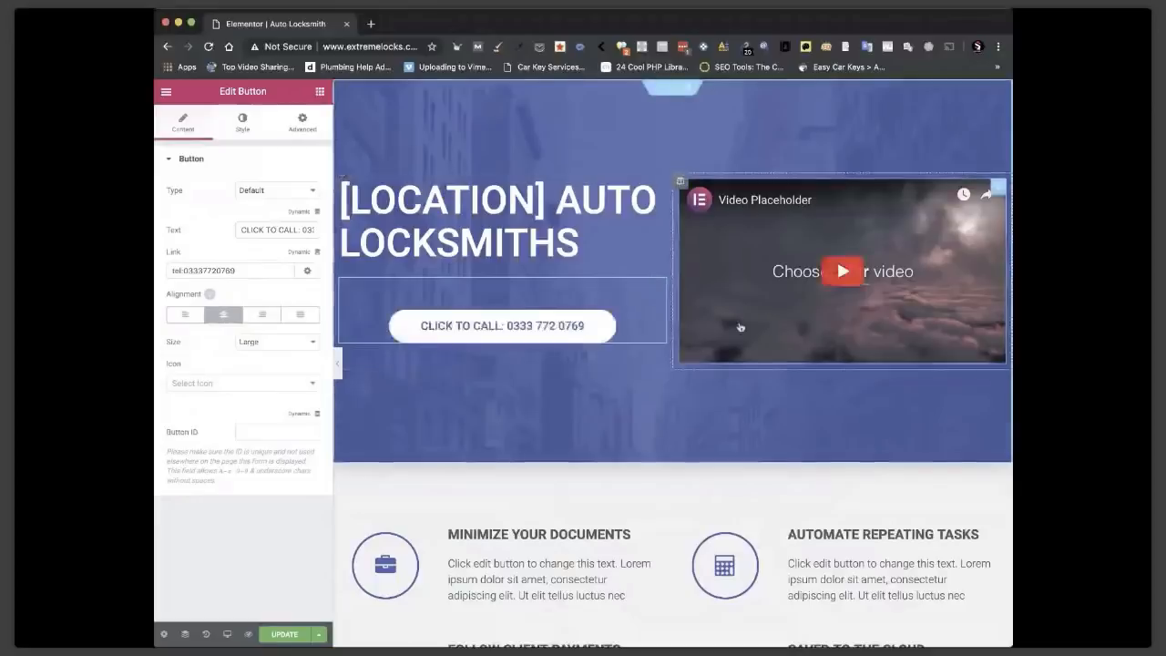
{"action": "left_click", "coordinate": [999, 187]}
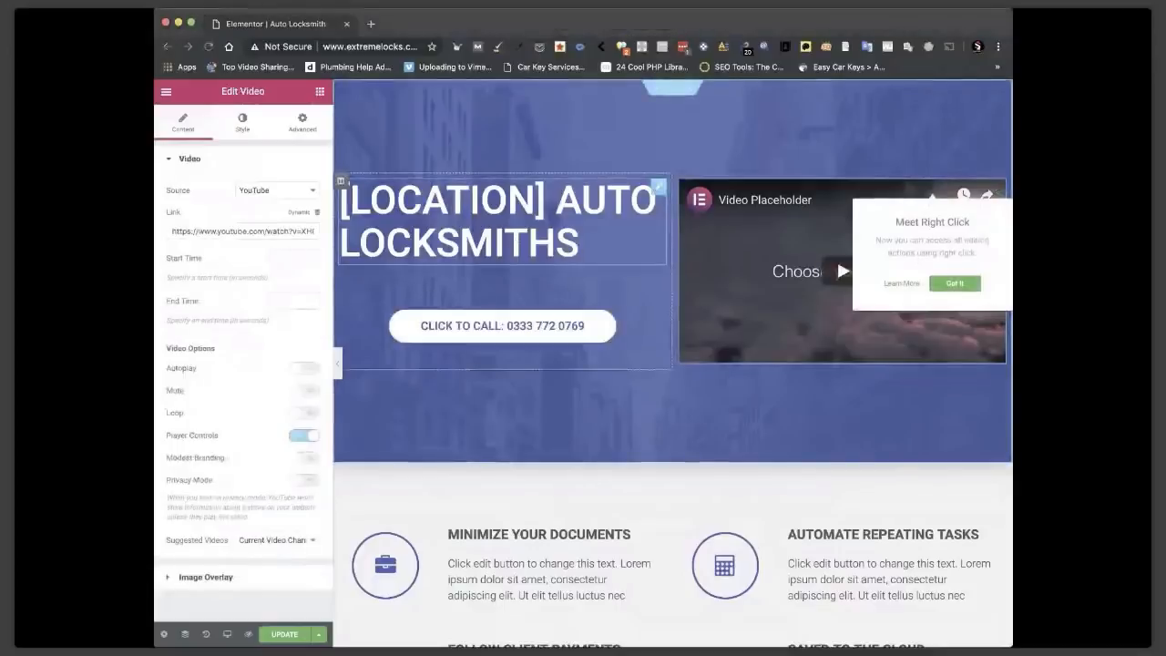
{"action": "triple_click", "coordinate": [235, 232]}
{"action": "key", "text": "ctrl+v"}
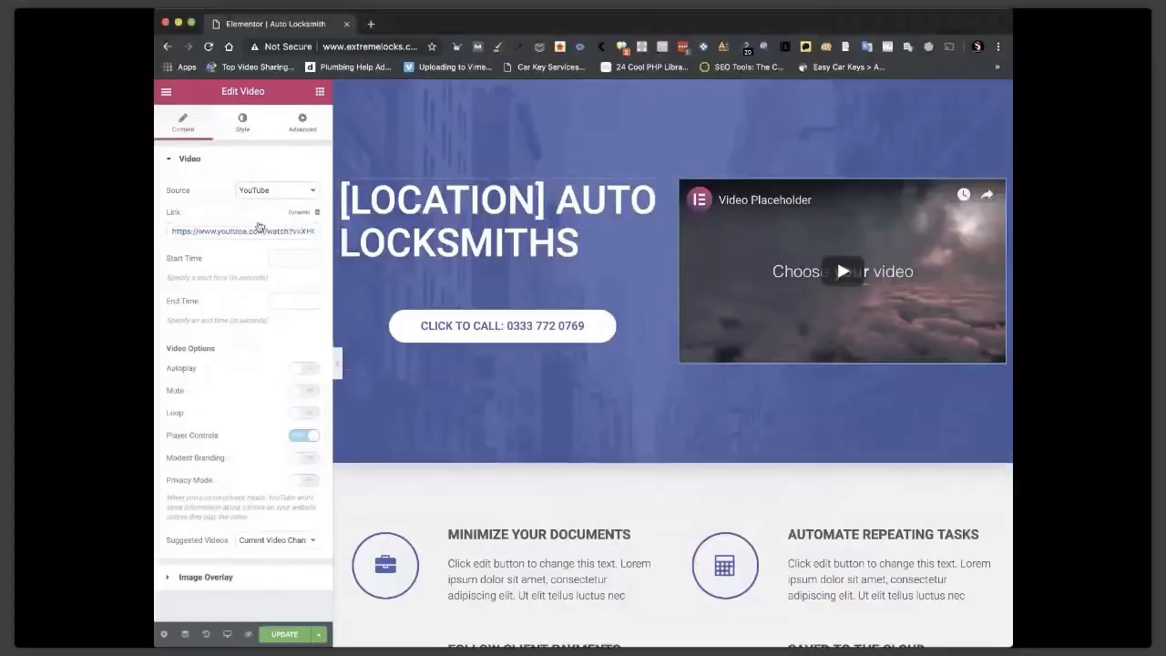
{"action": "left_click", "coordinate": [259, 226]}
{"action": "left_click_drag", "start_coordinate": [286, 230], "coordinate": [155, 226]}
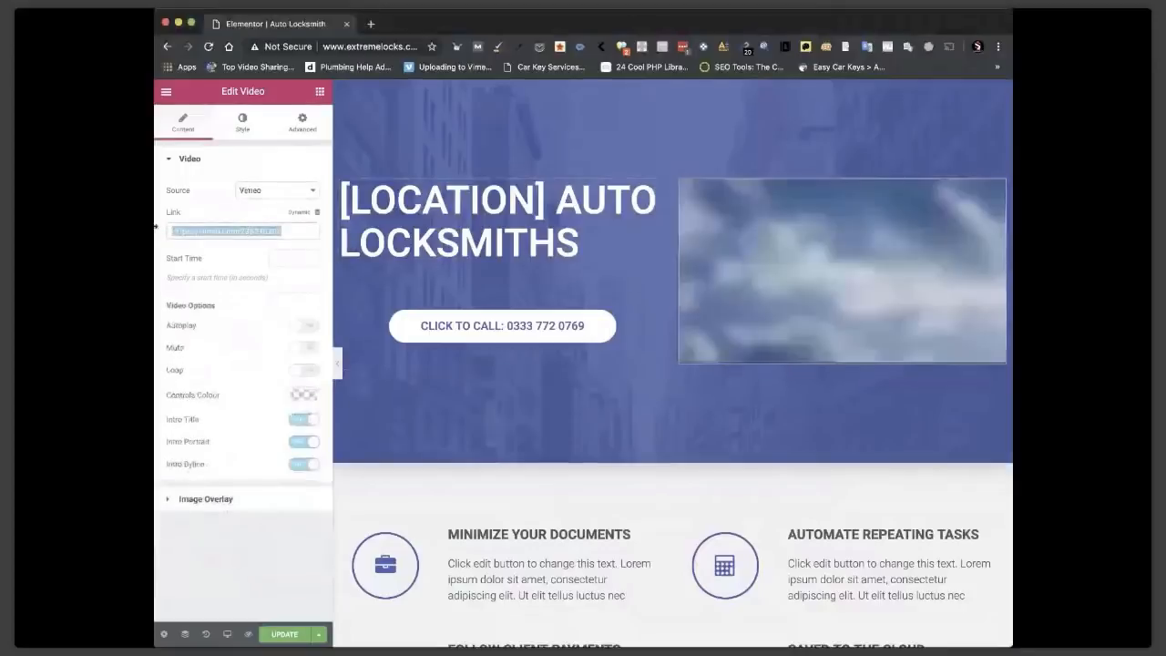
{"action": "type", "text": "https://vimeo.com/326791683"}
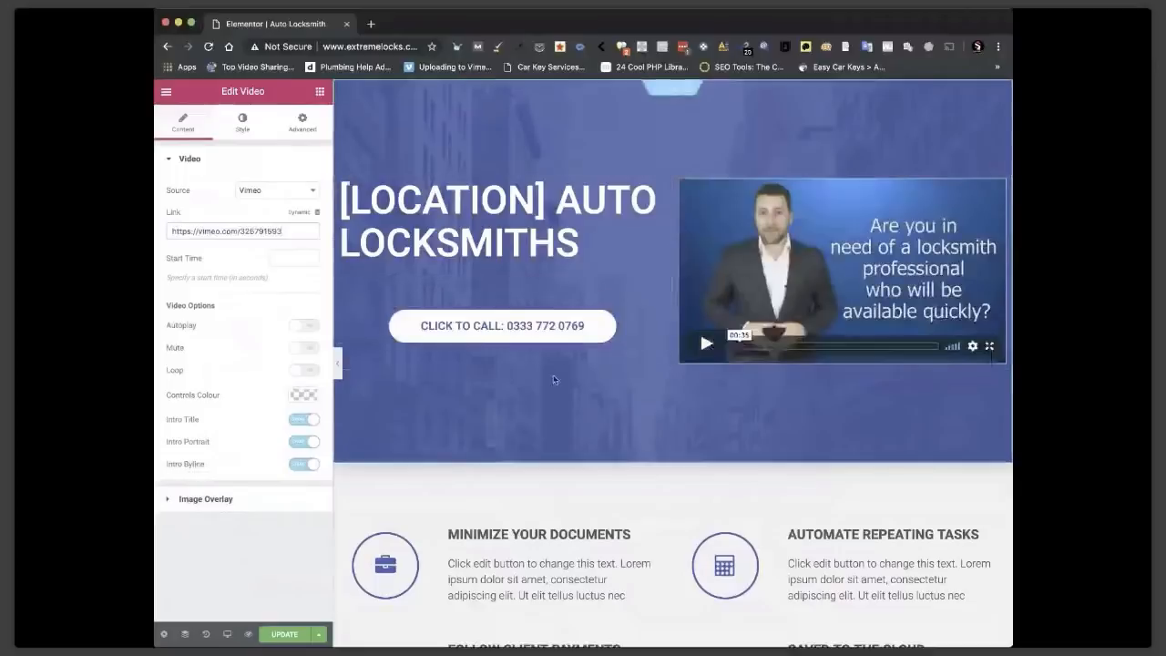
{"action": "scroll", "coordinate": [553, 379], "scroll_direction": "down", "scroll_amount": 3}
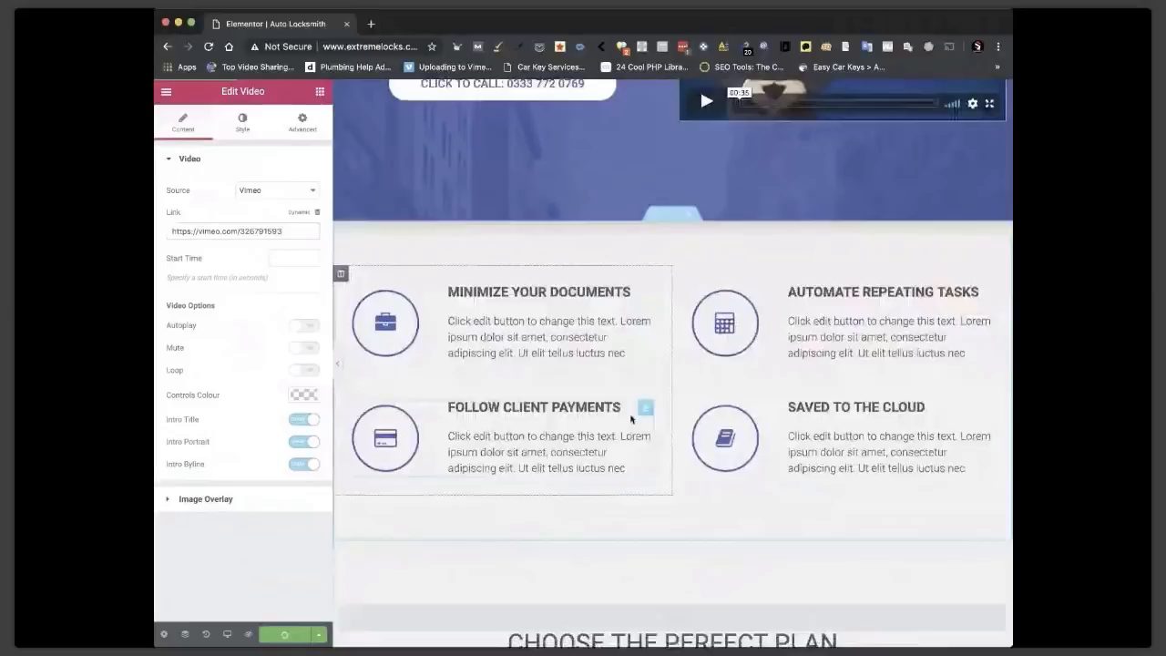
In the FAQ section, select the toggle block and bring up actions for the text beneath it.
{"action": "scroll", "coordinate": [690, 274], "scroll_direction": "down", "scroll_amount": 3}
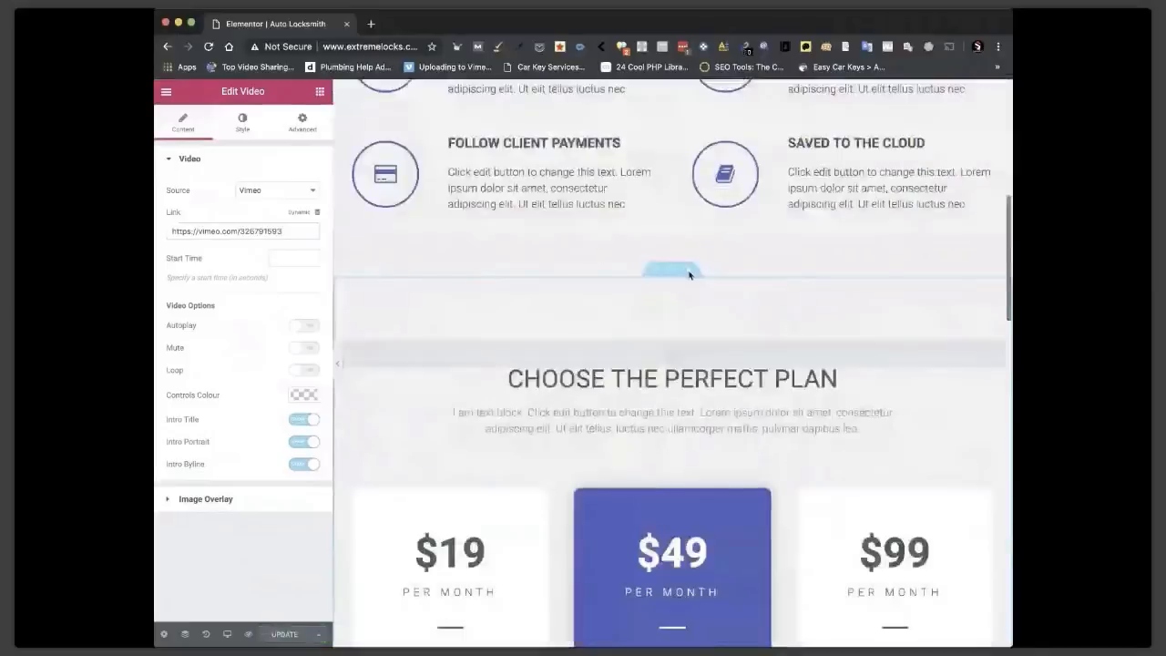
{"action": "scroll", "coordinate": [689, 274], "scroll_direction": "down", "scroll_amount": 5}
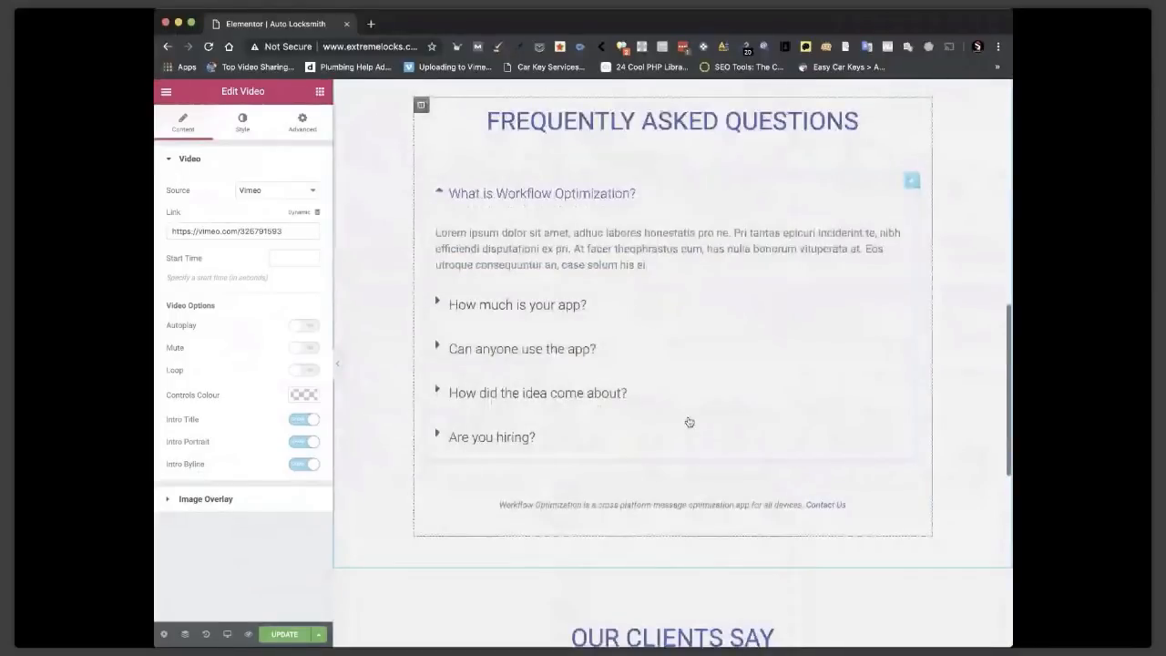
{"action": "left_click", "coordinate": [536, 355]}
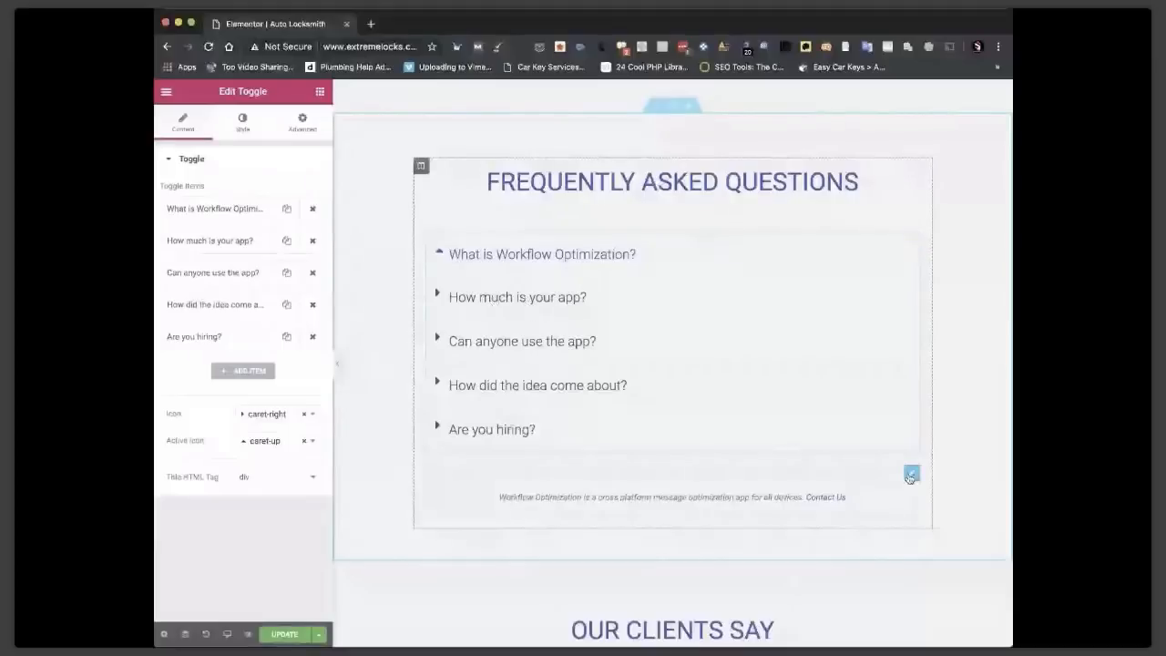
{"action": "right_click", "coordinate": [909, 475]}
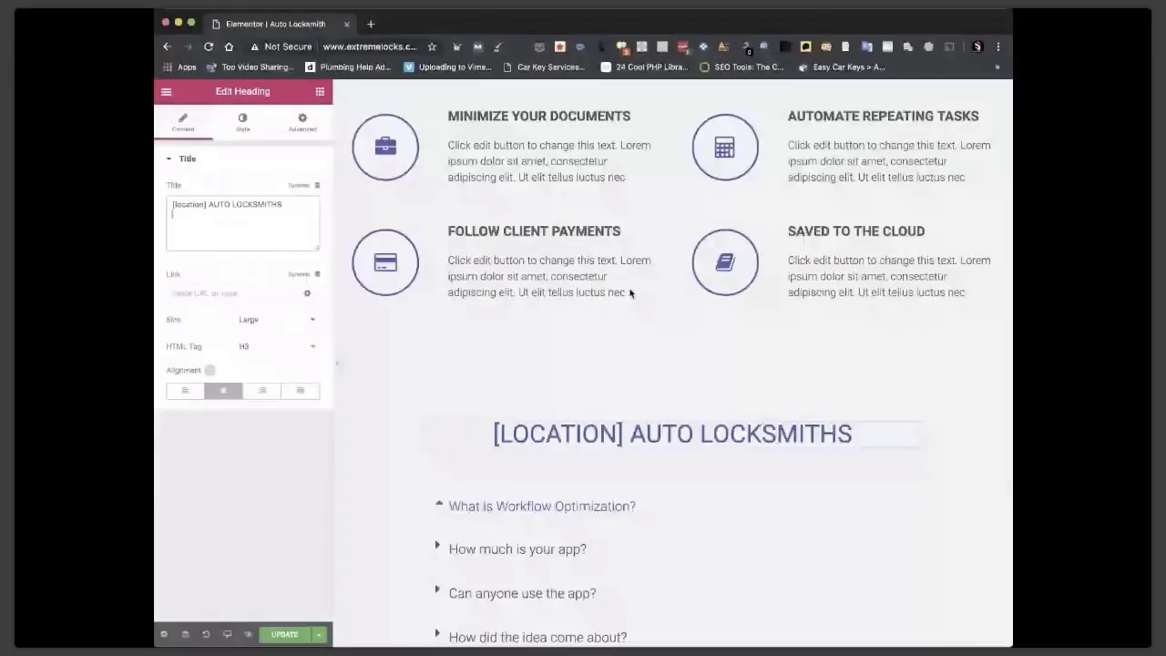
{"action": "scroll", "coordinate": [392, 313], "scroll_direction": "down", "scroll_amount": 1}
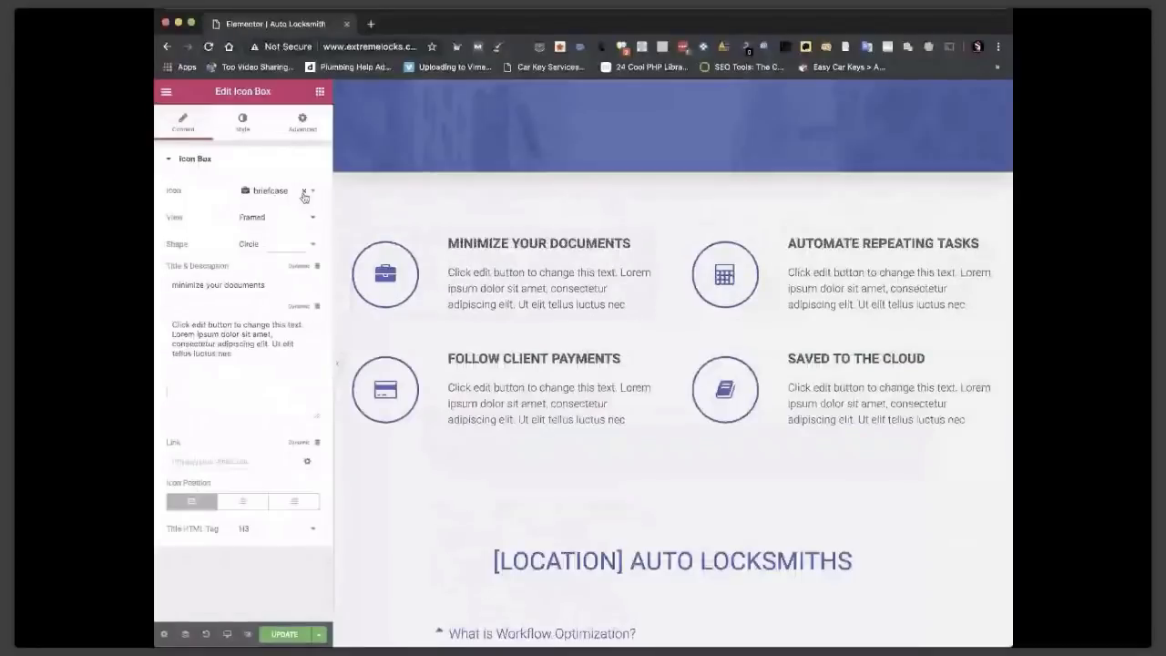
Replace the service box's calculator icon with the unlock icon, searching 'unl'.
{"action": "left_click", "coordinate": [304, 197]}
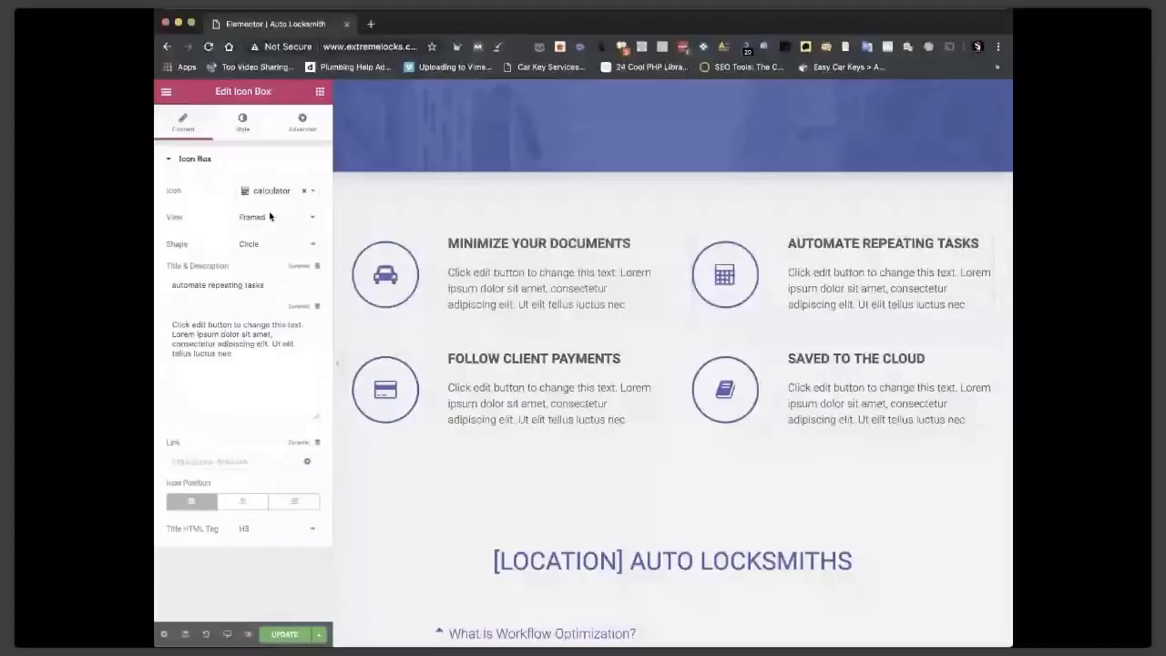
{"action": "left_click", "coordinate": [304, 190]}
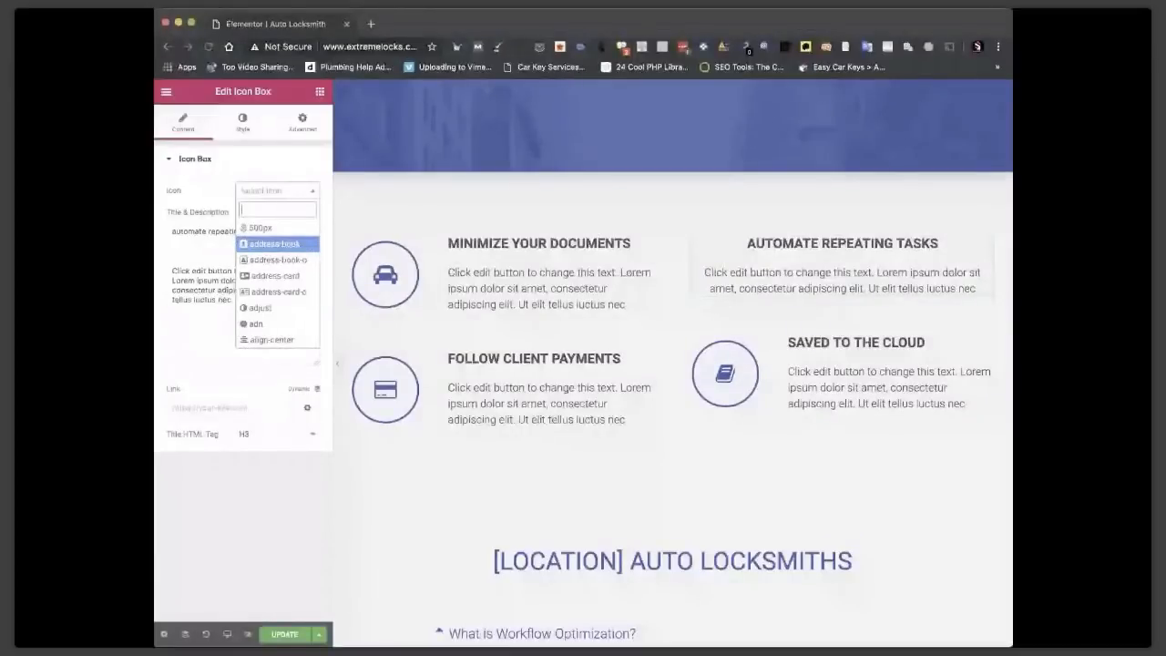
{"action": "type", "text": "unl"}
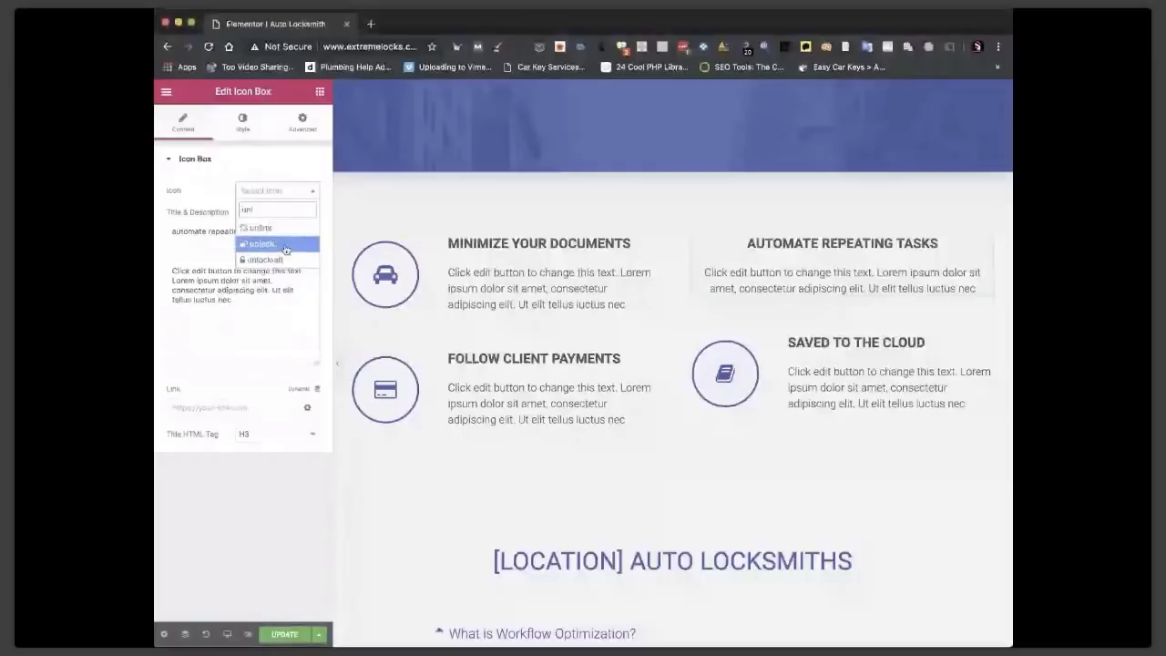
{"action": "left_click", "coordinate": [285, 244]}
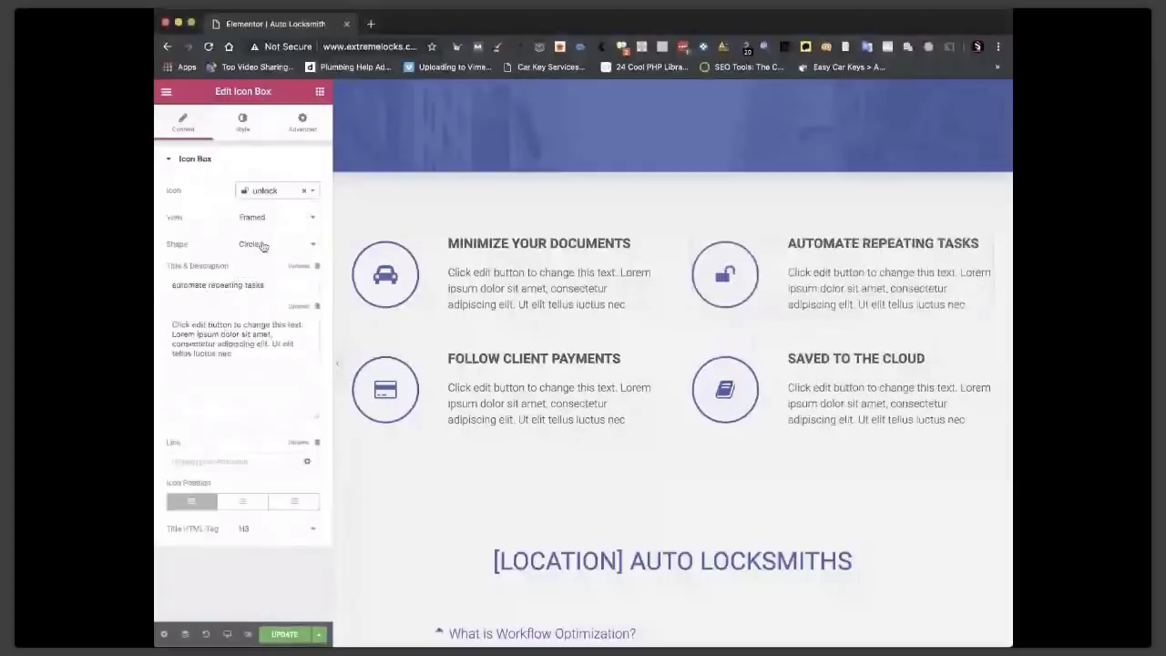
Give the Follow Client Payments box the copy icon.
{"action": "left_click", "coordinate": [383, 379]}
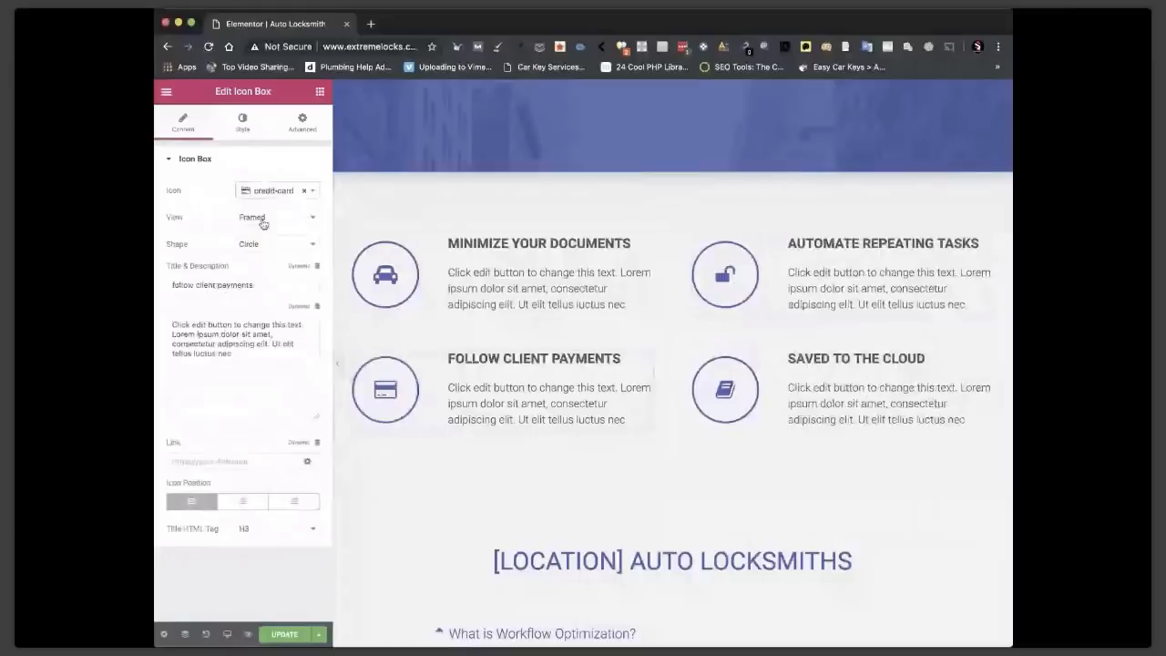
{"action": "left_click", "coordinate": [312, 192]}
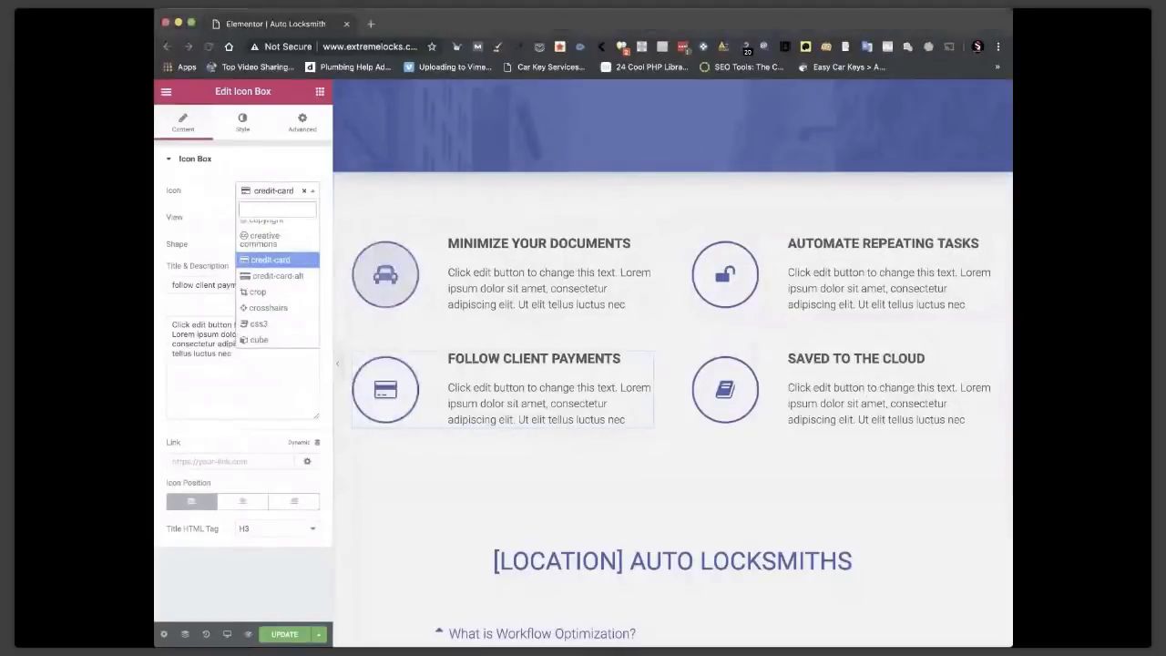
{"action": "type", "text": "copy"}
{"action": "left_click", "coordinate": [260, 228]}
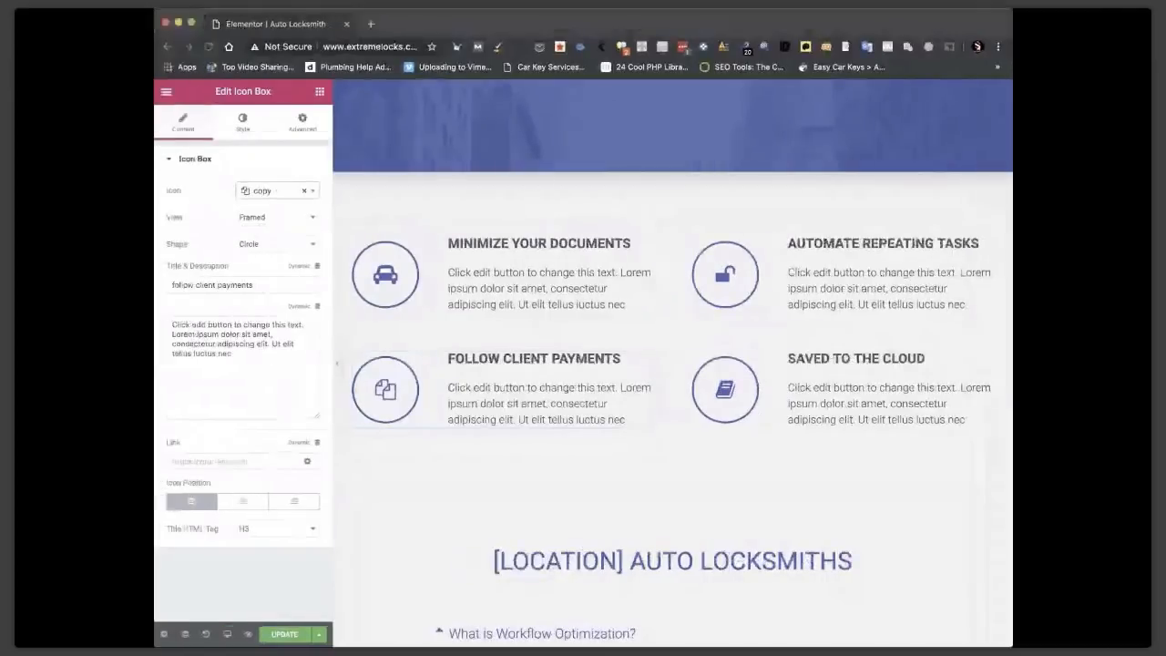
{"action": "left_click", "coordinate": [548, 244]}
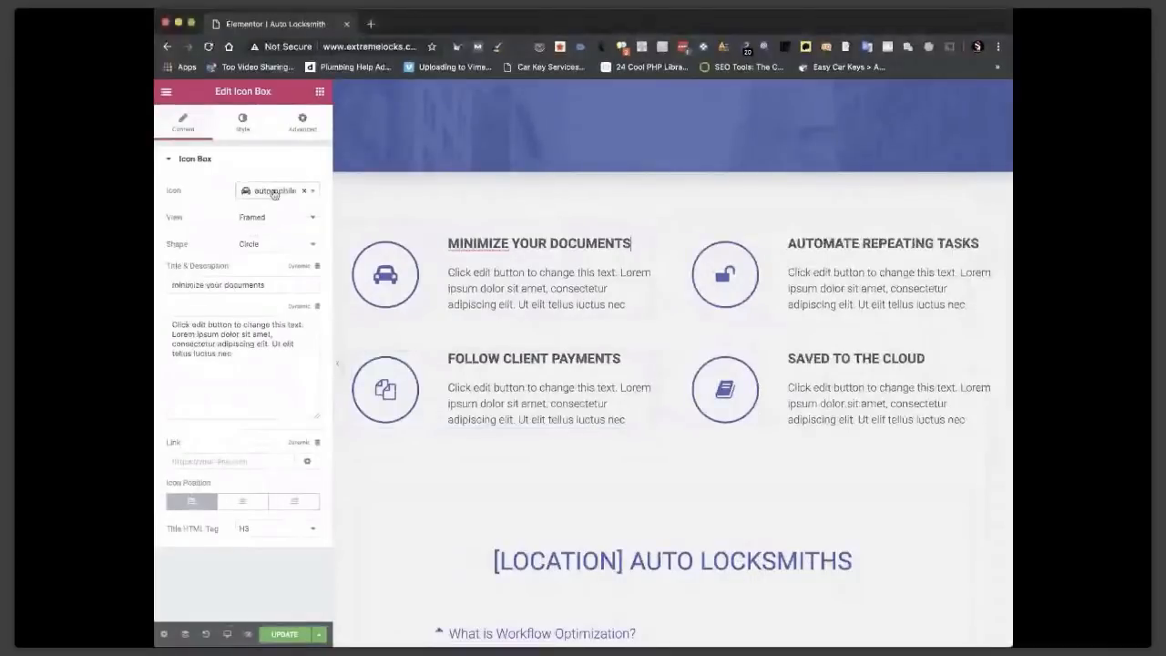
Title the first icon box 'Car Key Replaced' and replace its description with the car key text.
{"action": "triple_click", "coordinate": [236, 286]}
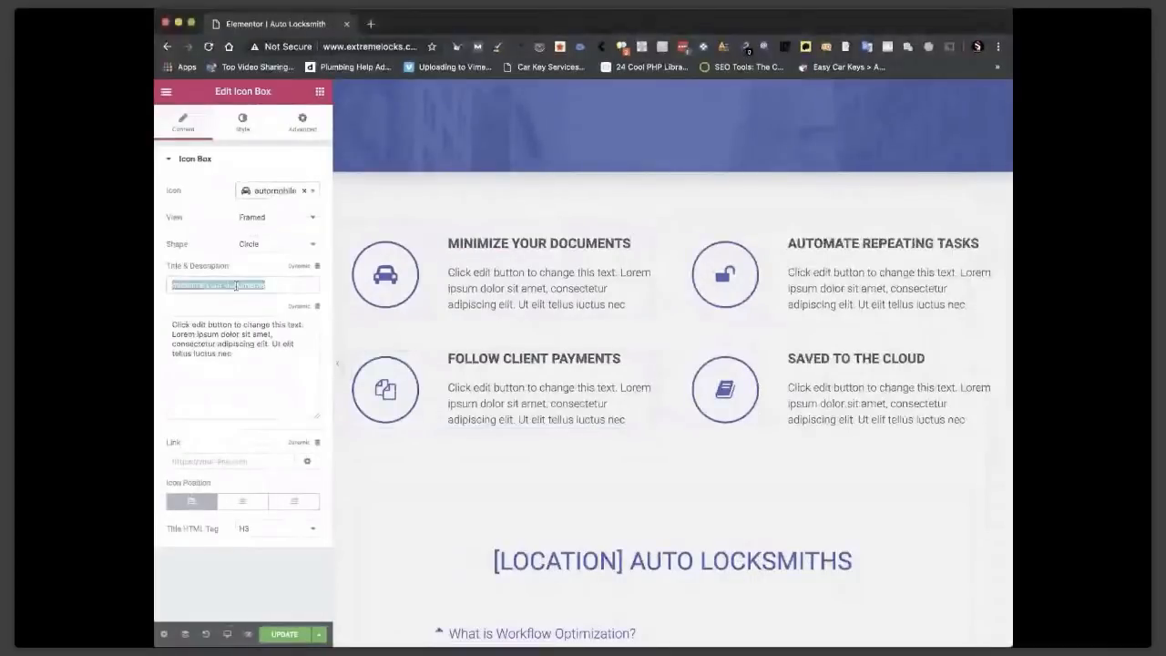
{"action": "key", "text": "super+v"}
{"action": "key", "text": "super+Tab"}
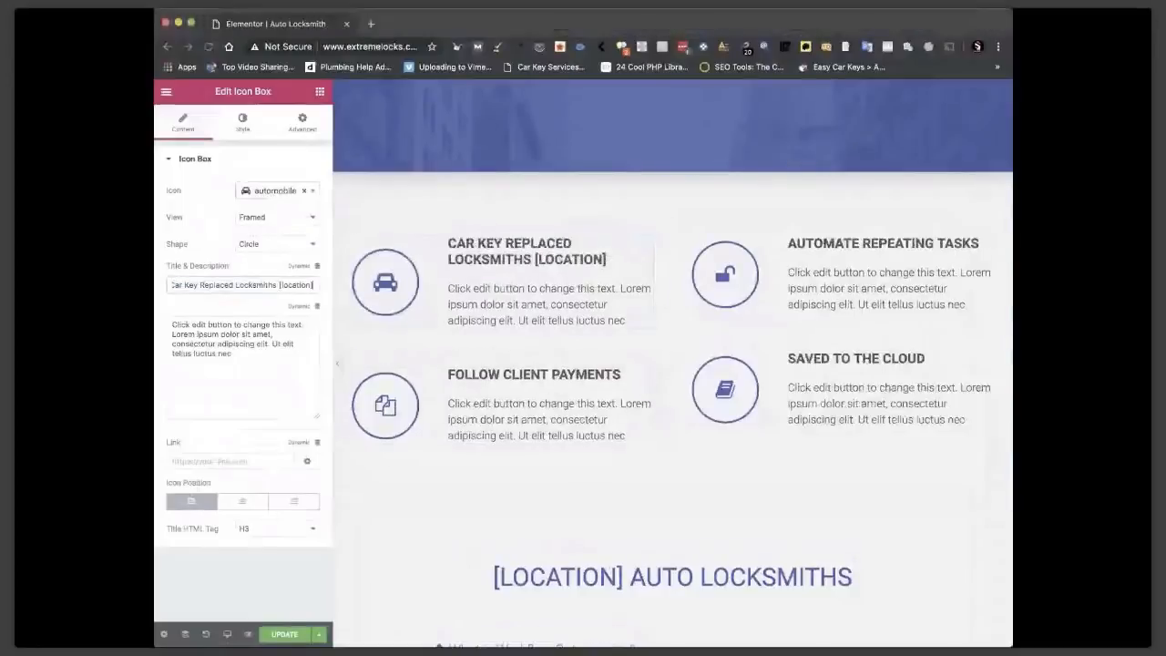
{"action": "left_click", "coordinate": [231, 329]}
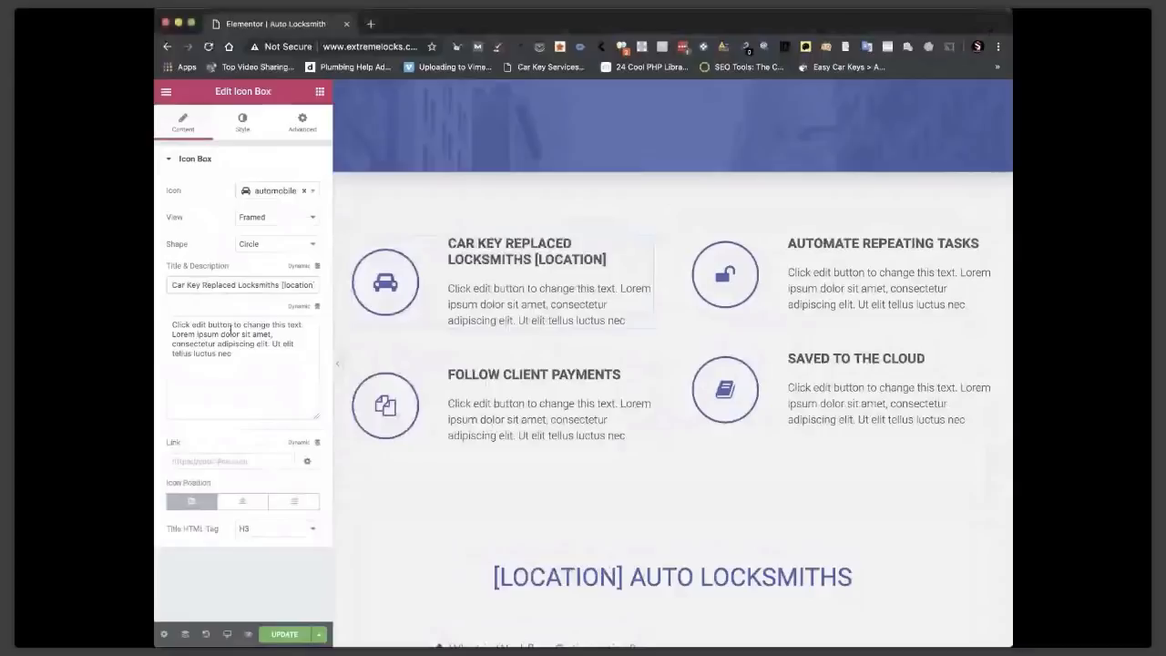
{"action": "key", "text": "super+a"}
{"action": "key", "text": "super+v"}
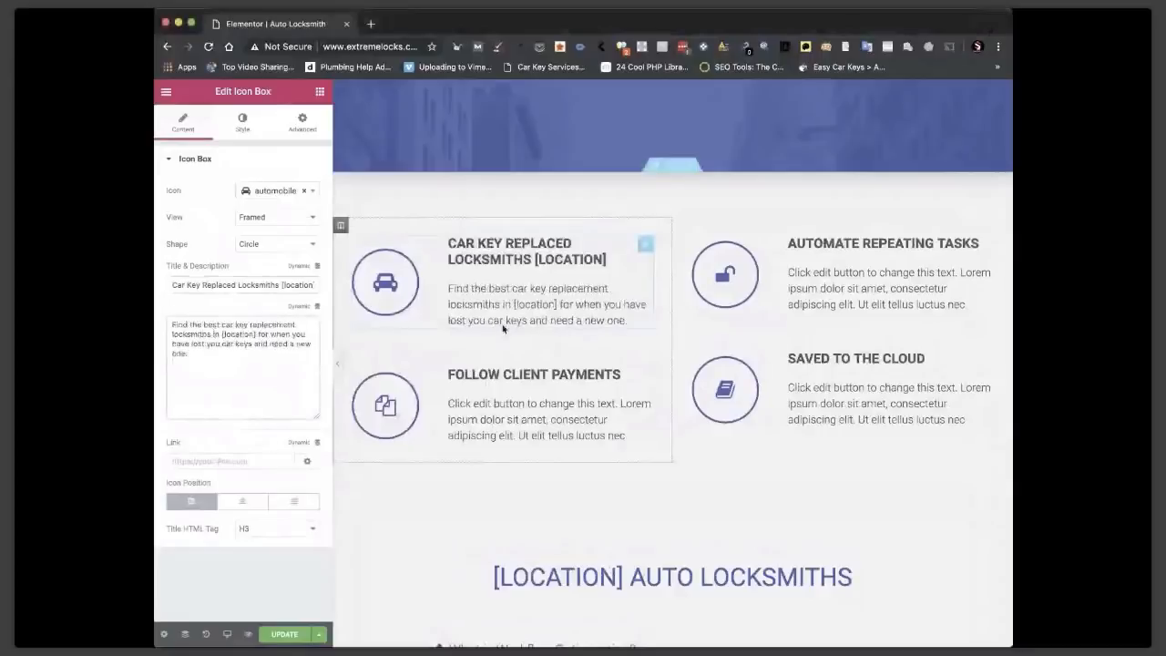
{"action": "key", "text": "ctrl+Right"}
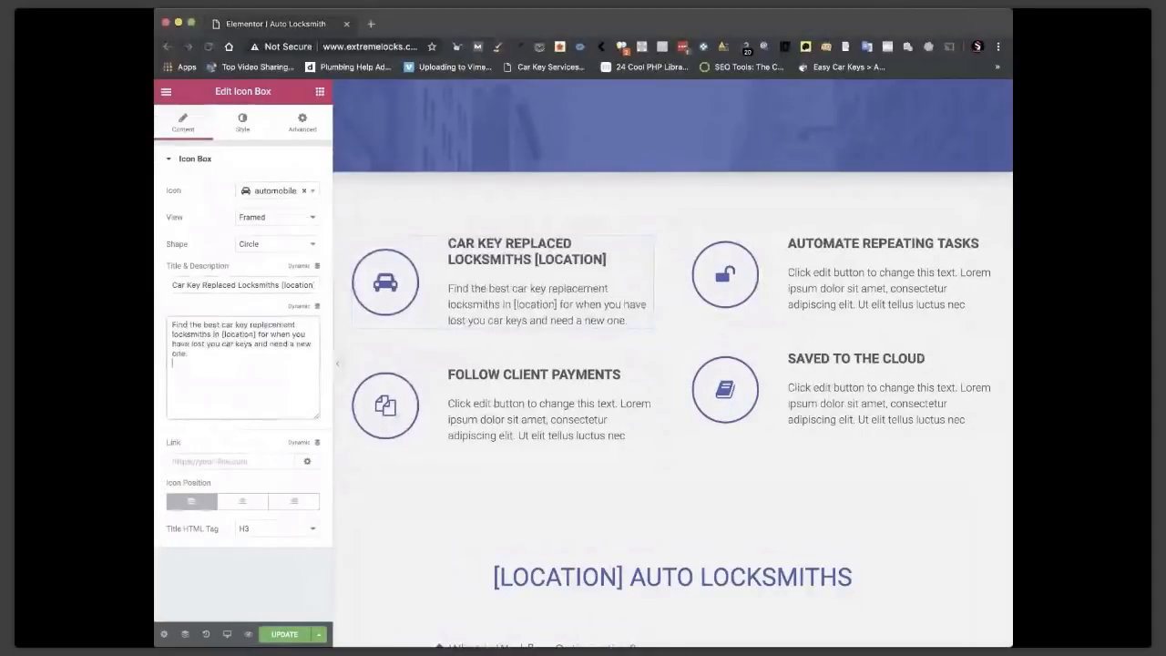
Retitle the second box 'Car Unlocking Locksmiths [Location]' with new description, and the third 'Key Duplication Locksmith [Location]'.
{"action": "left_click", "coordinate": [865, 243]}
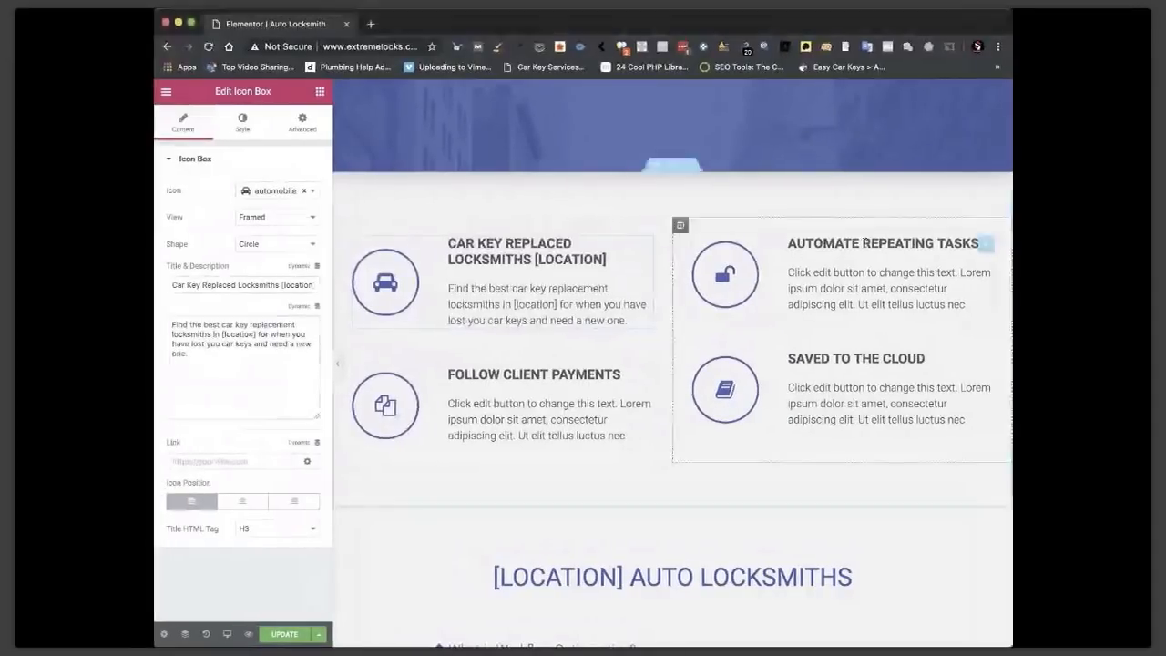
{"action": "left_click", "coordinate": [865, 243]}
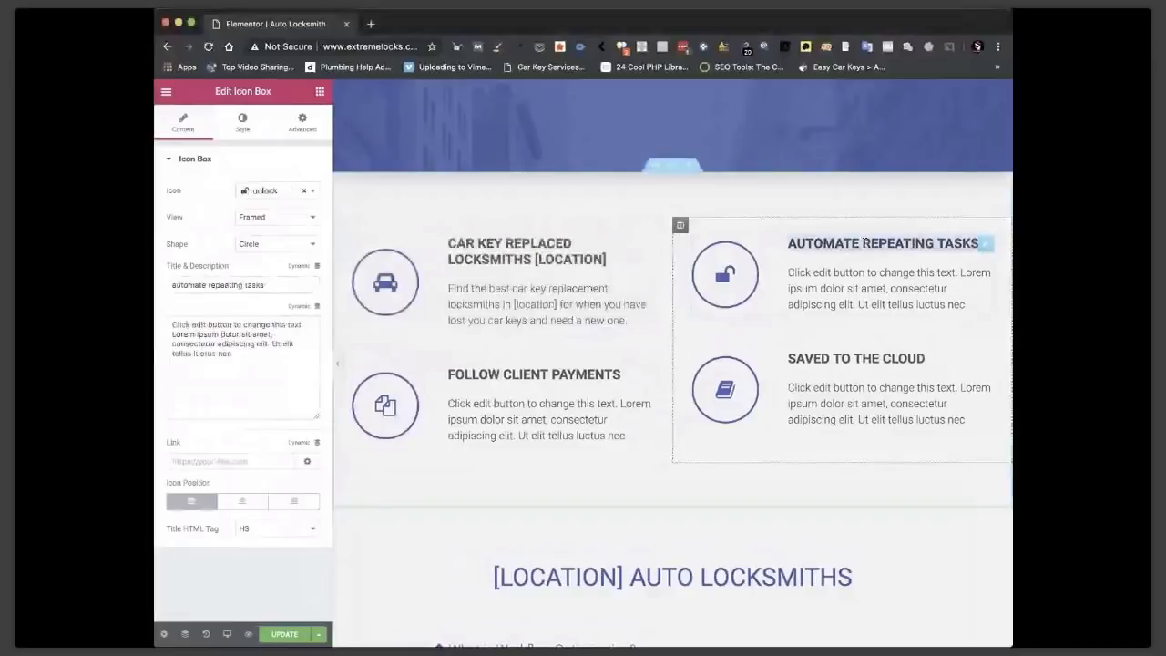
{"action": "key", "text": "super+v"}
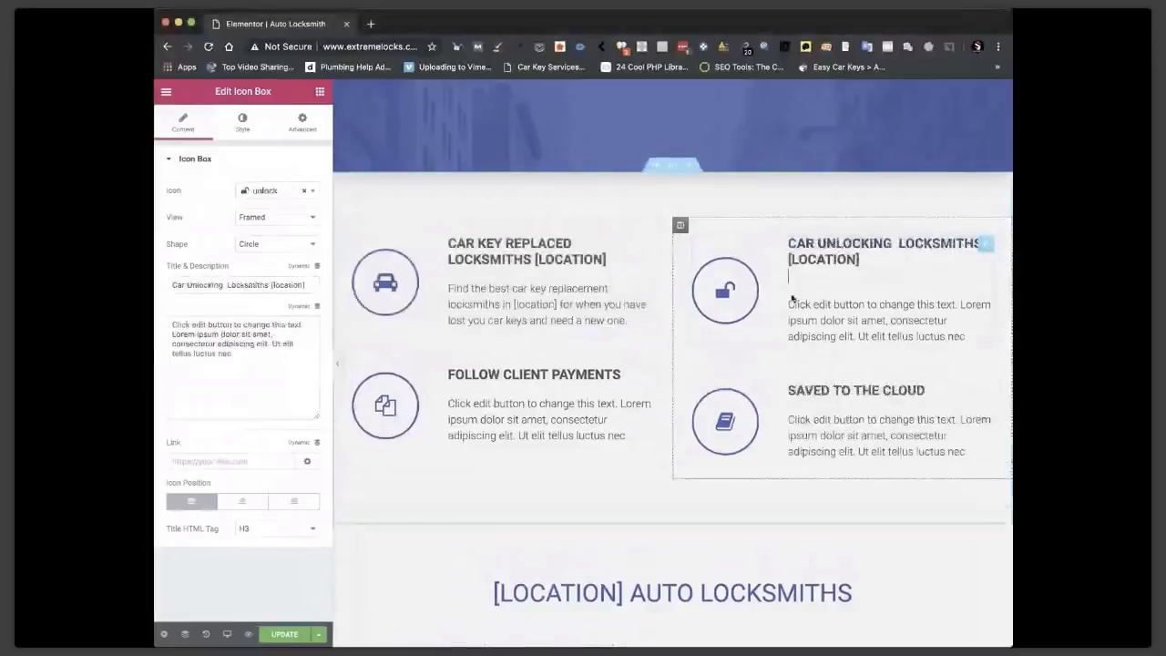
{"action": "key", "text": "BackSpace"}
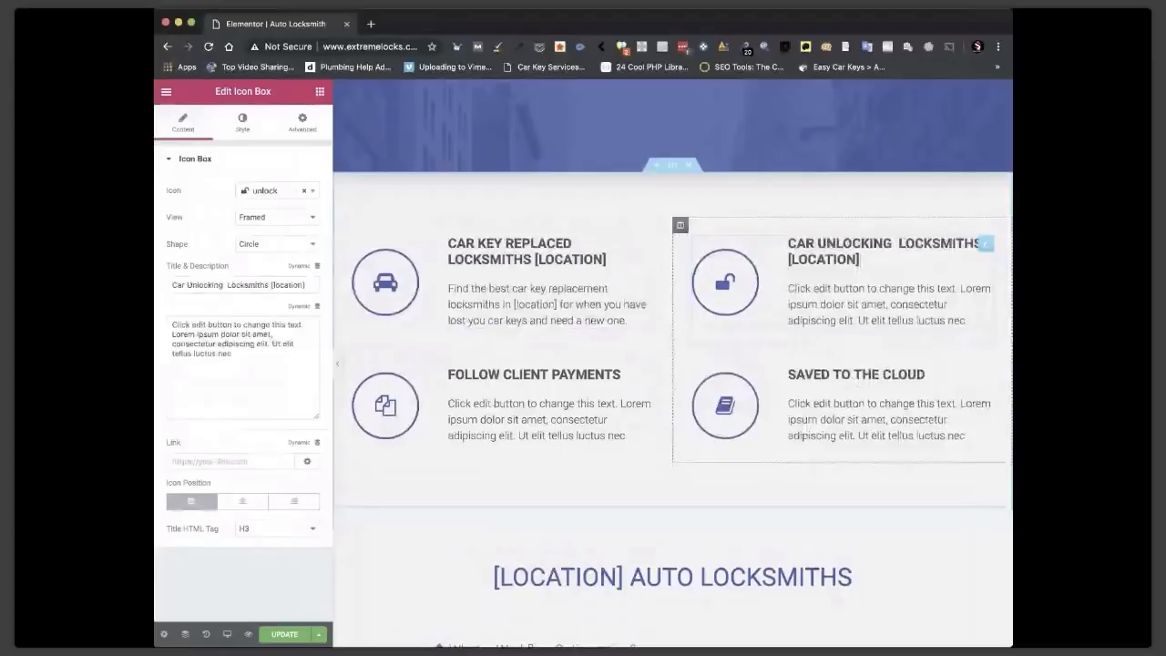
{"action": "key", "text": "super+Tab"}
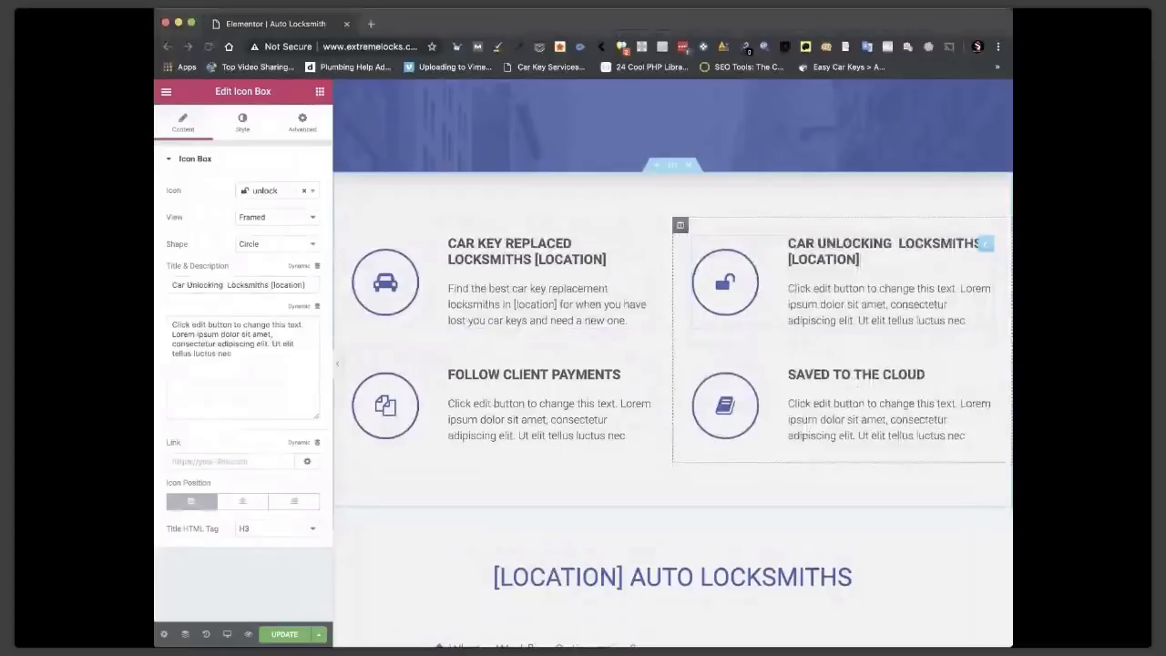
{"action": "key", "text": "super+Tab"}
{"action": "triple_click", "coordinate": [220, 341]}
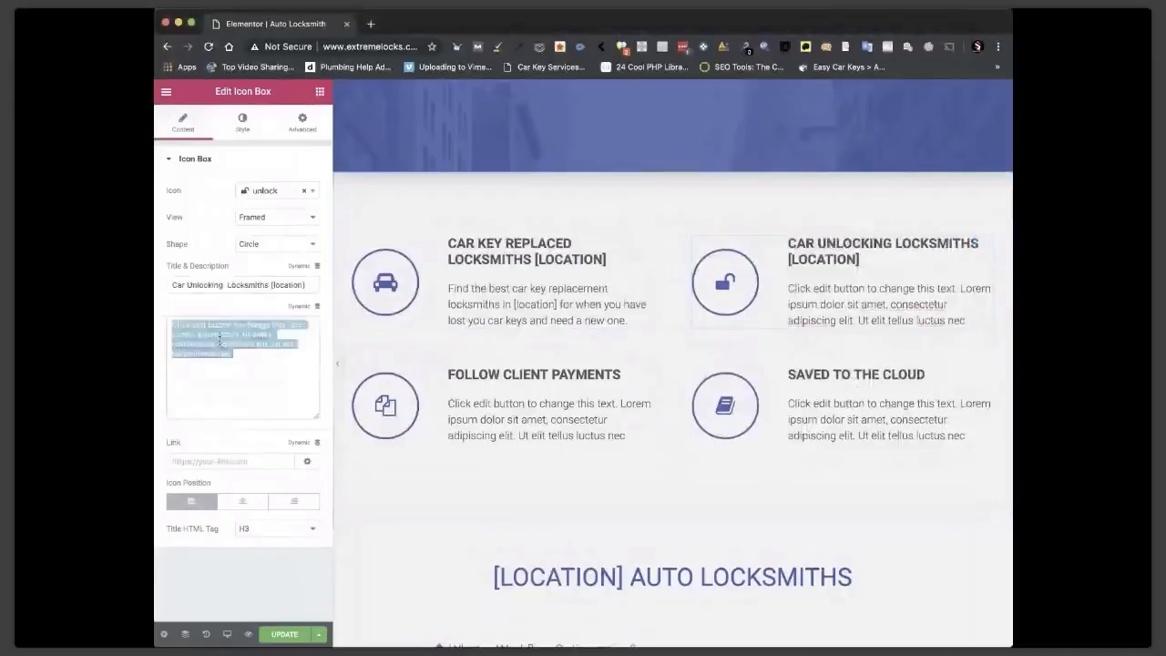
{"action": "key", "text": "super+v"}
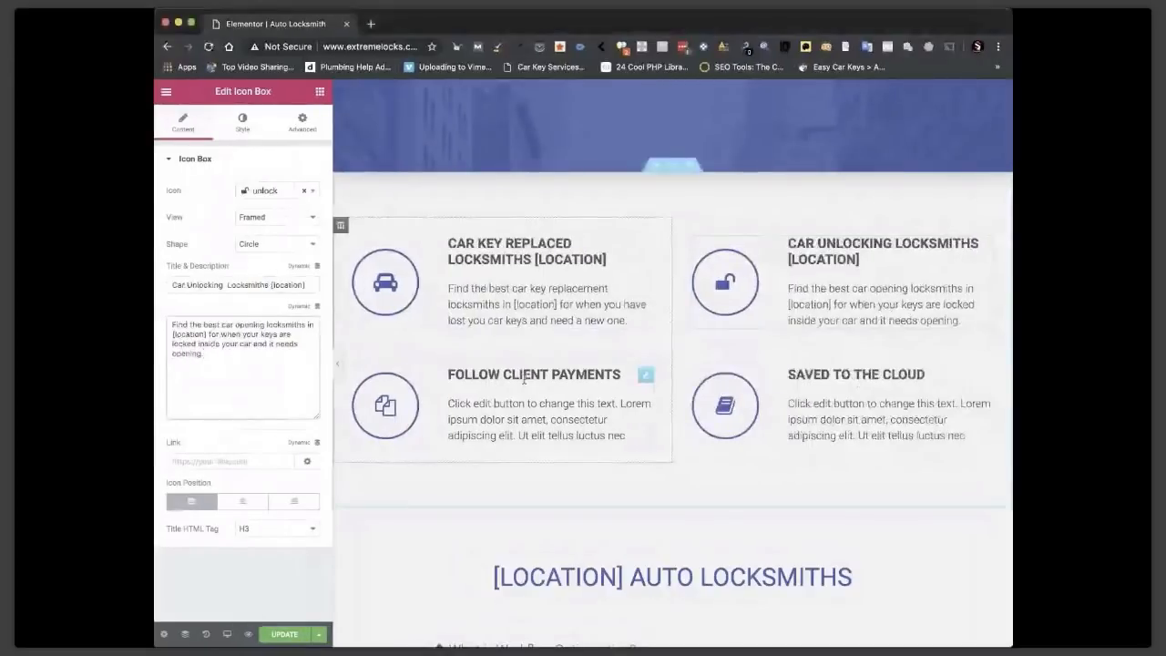
{"action": "left_click", "coordinate": [523, 379]}
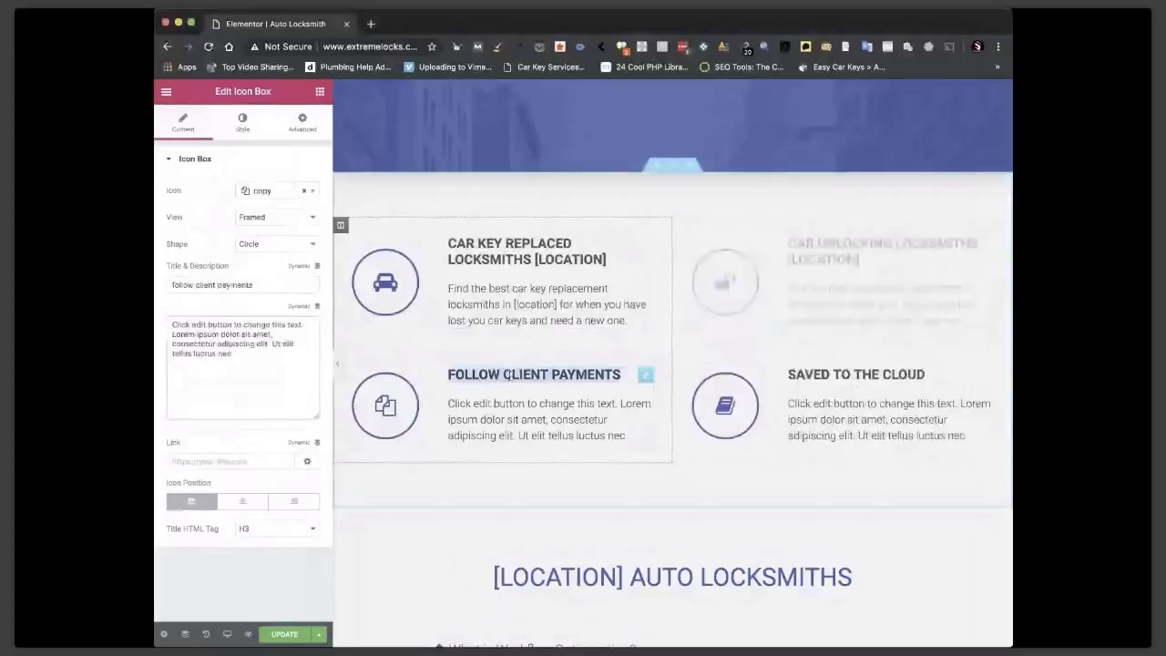
{"action": "key", "text": "super+v"}
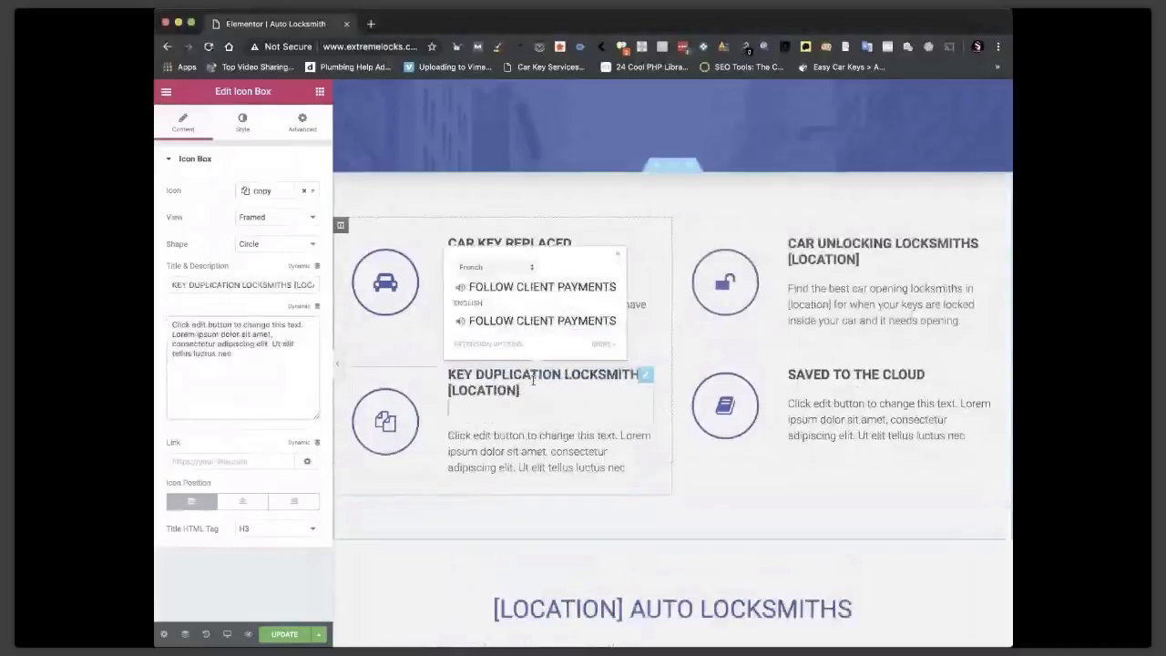
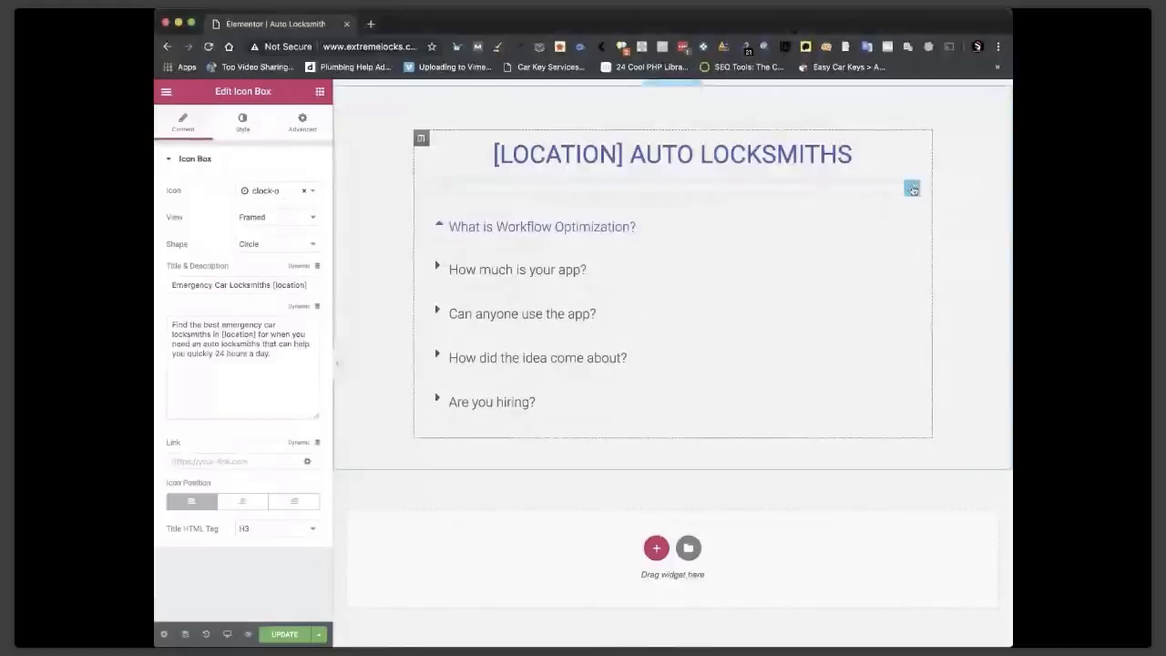
Add a Text Editor block above the Toggle and paste the locksmith paragraph with [cities], [location], [county] tags.
{"action": "right_click", "coordinate": [912, 189]}
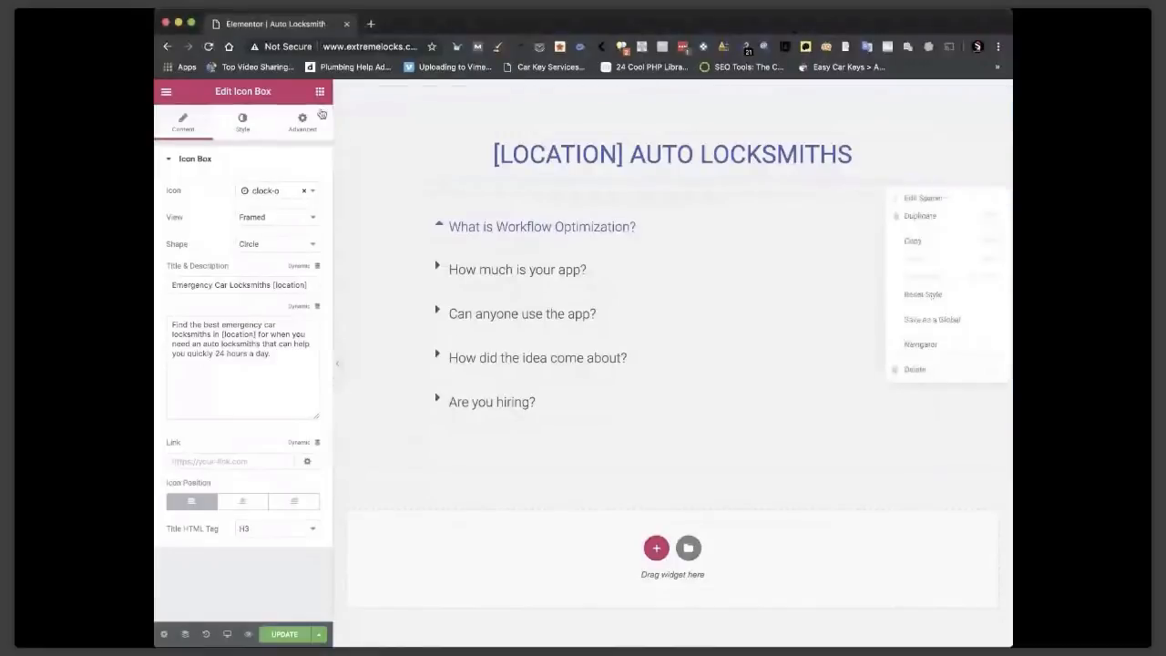
{"action": "left_click", "coordinate": [320, 91]}
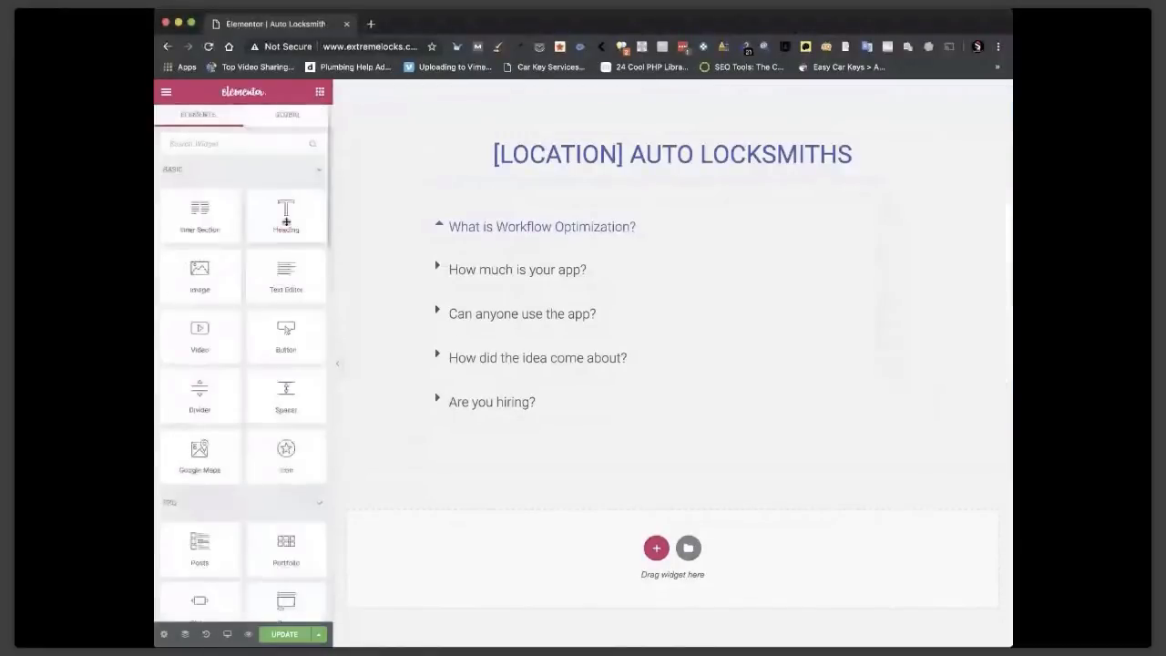
{"action": "left_click_drag", "start_coordinate": [285, 266], "coordinate": [584, 225]}
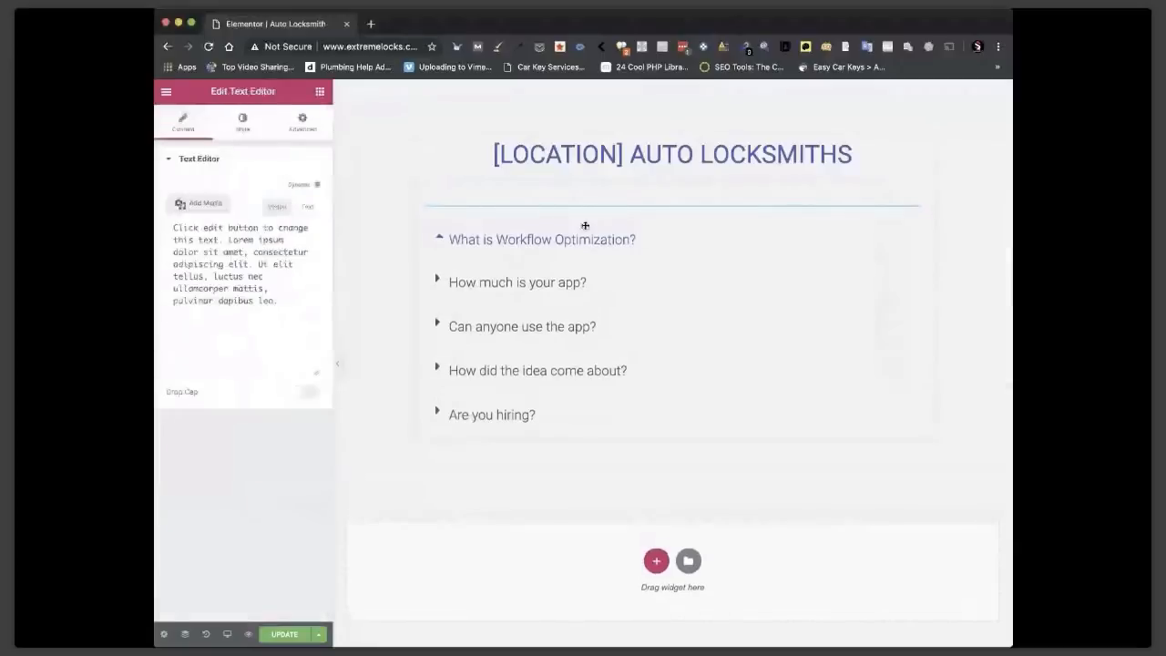
{"action": "triple_click", "coordinate": [631, 234]}
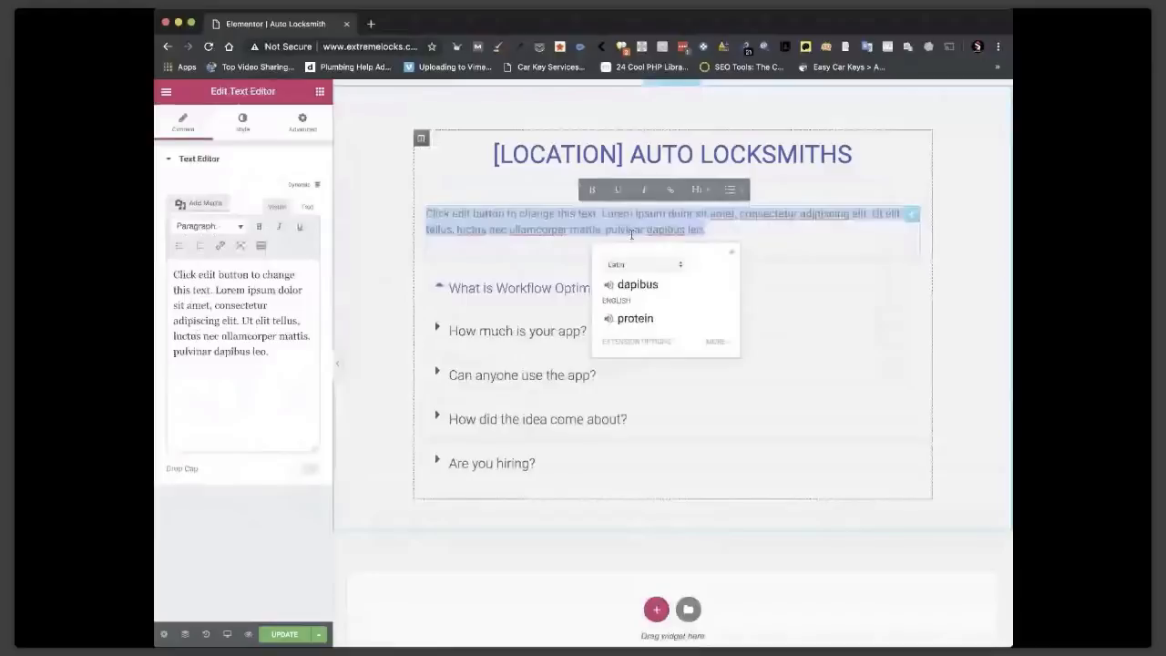
{"action": "type", "text": "We can also help when you need, auto, commercial or residential locksmith in [cities] or right here in [location], [county]."}
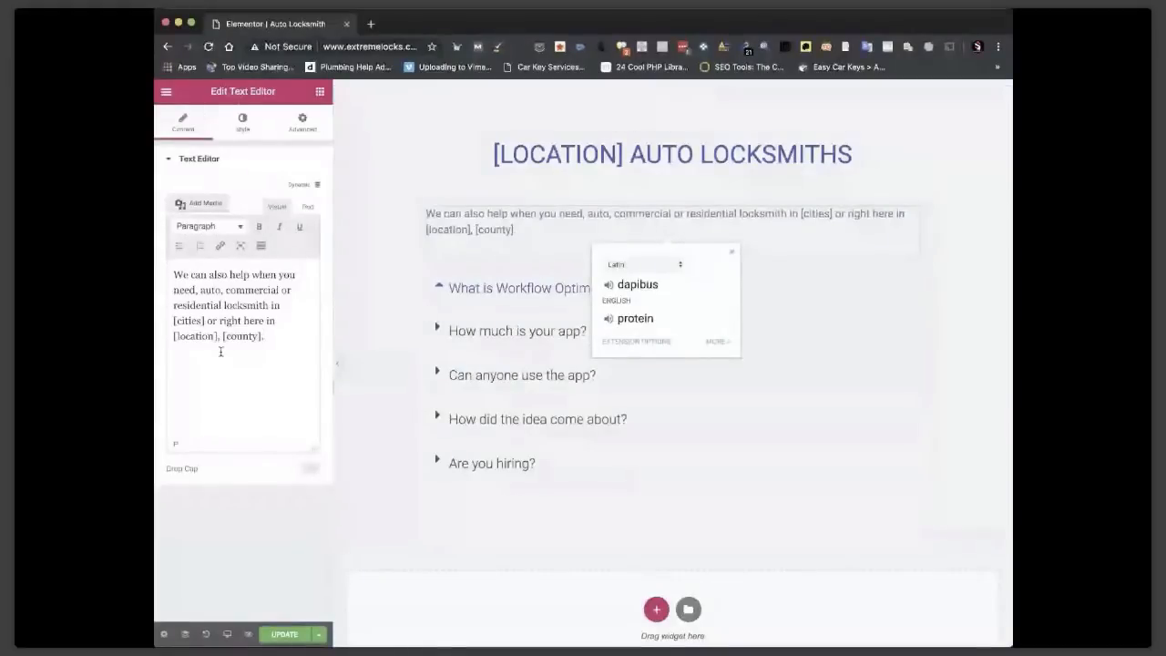
{"action": "left_click", "coordinate": [772, 303]}
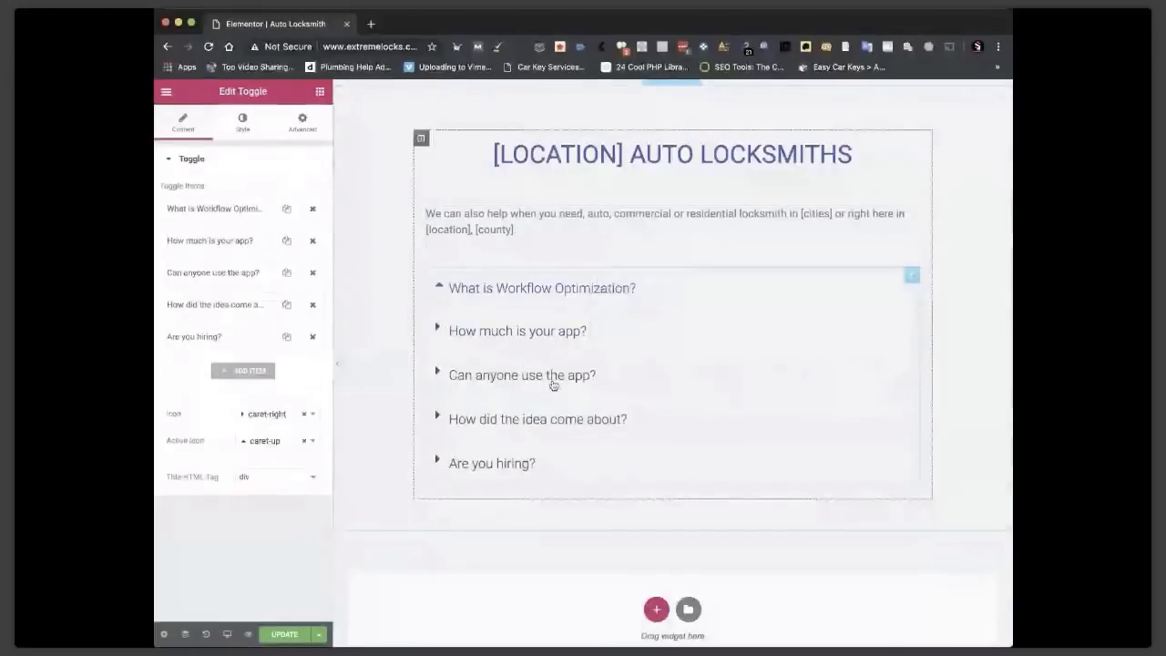
{"action": "left_click", "coordinate": [497, 230]}
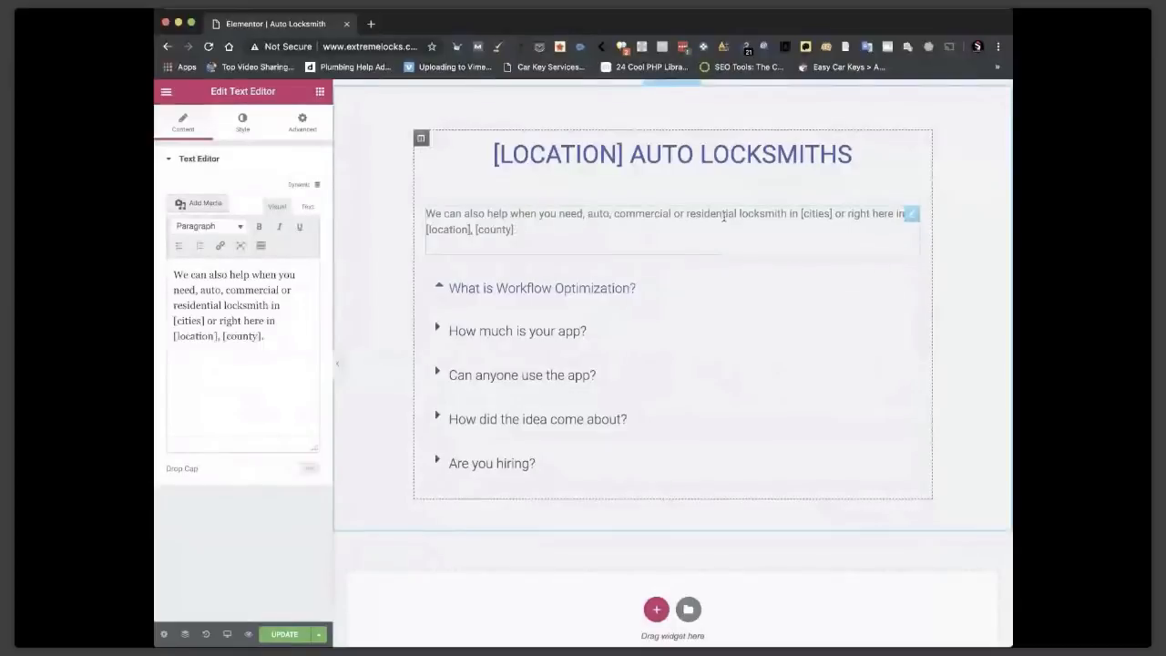
{"action": "left_click_drag", "start_coordinate": [588, 213], "coordinate": [787, 214]}
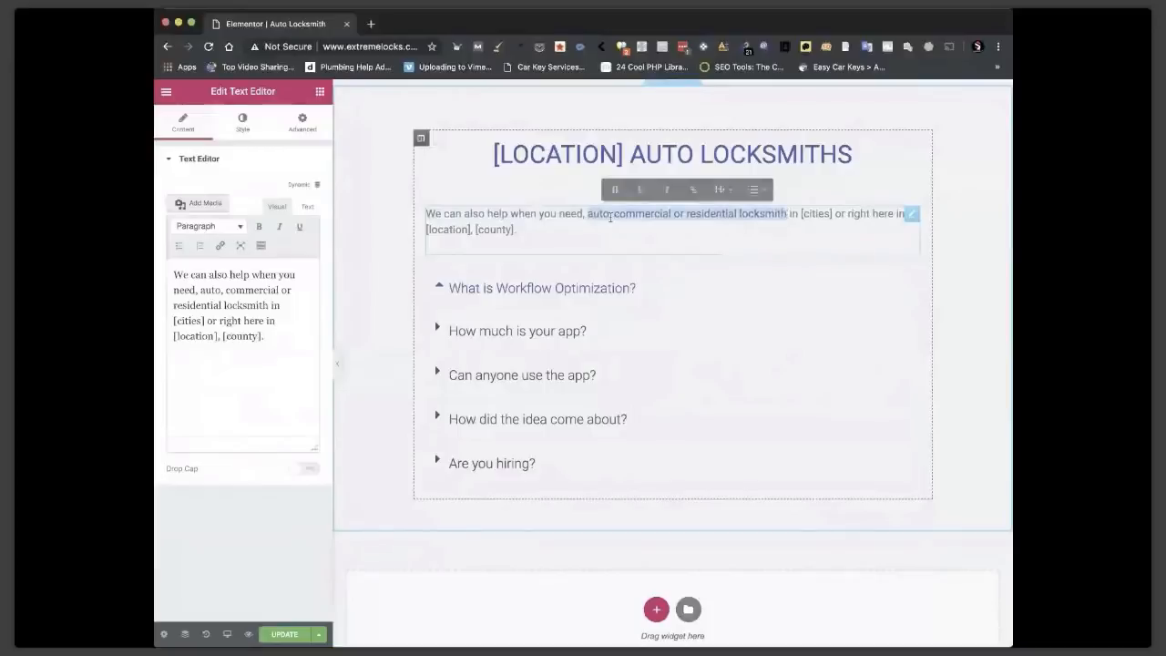
{"action": "left_click_drag", "start_coordinate": [583, 213], "coordinate": [786, 213]}
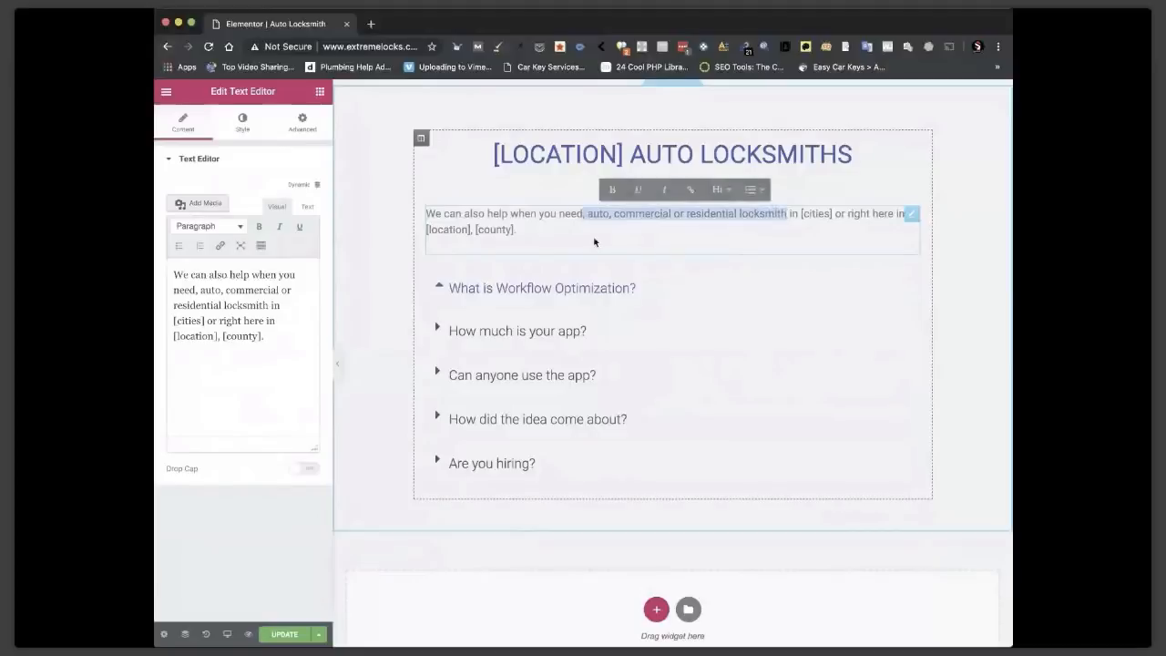
{"action": "left_click", "coordinate": [801, 213]}
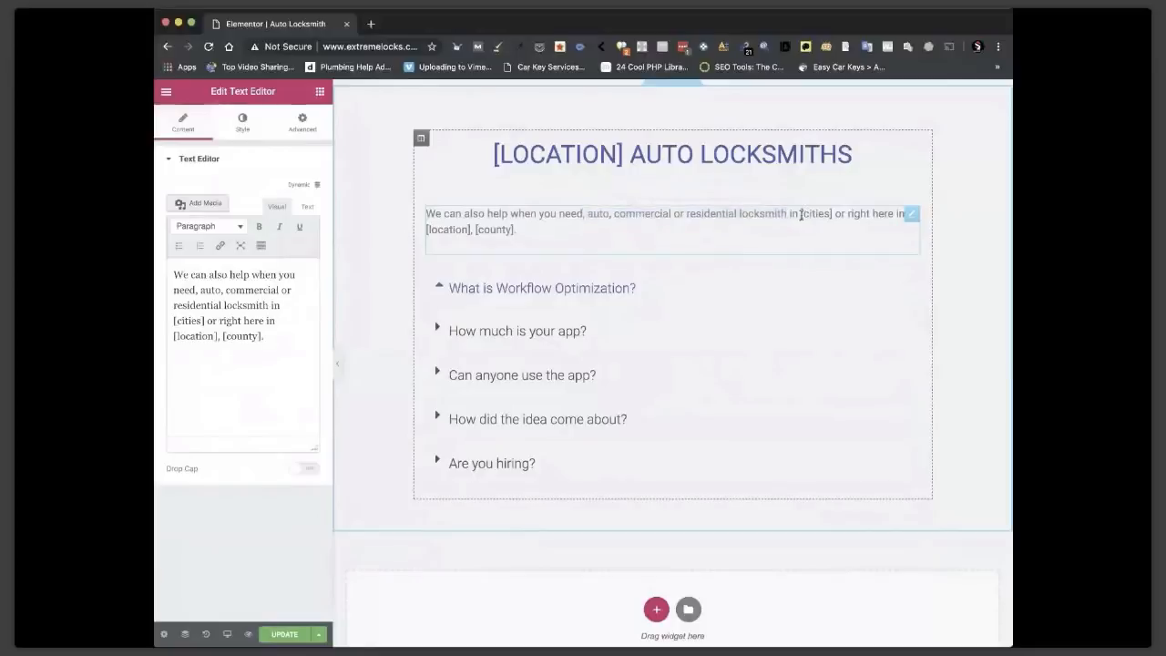
{"action": "left_click_drag", "start_coordinate": [801, 213], "coordinate": [834, 215]}
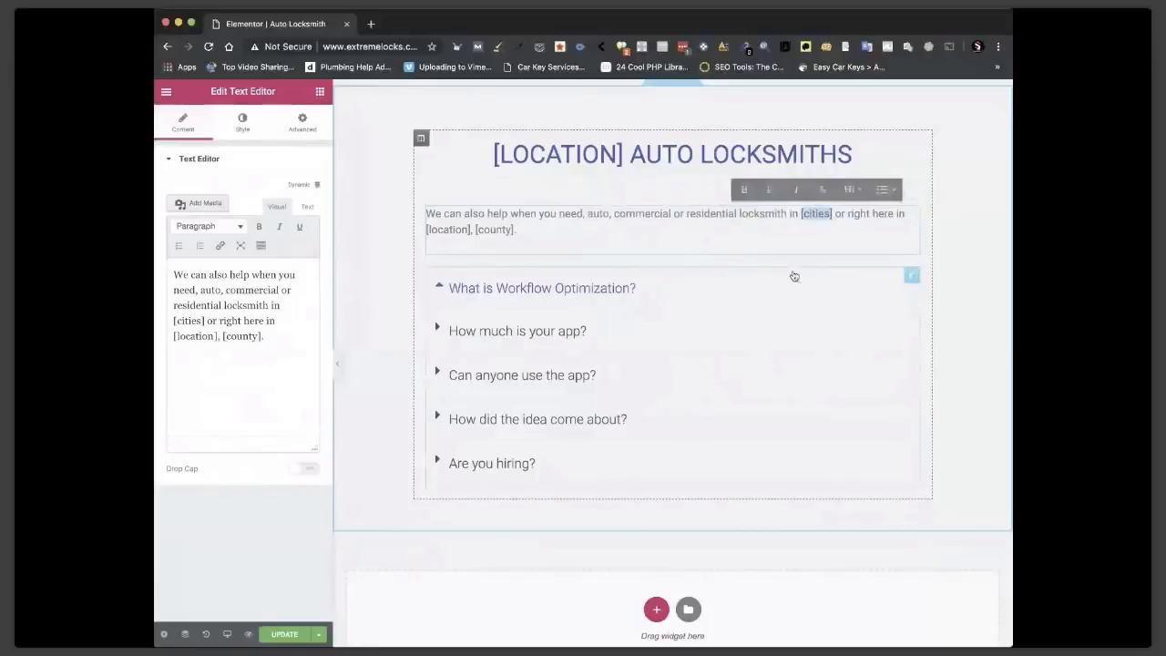
{"action": "left_click", "coordinate": [832, 220]}
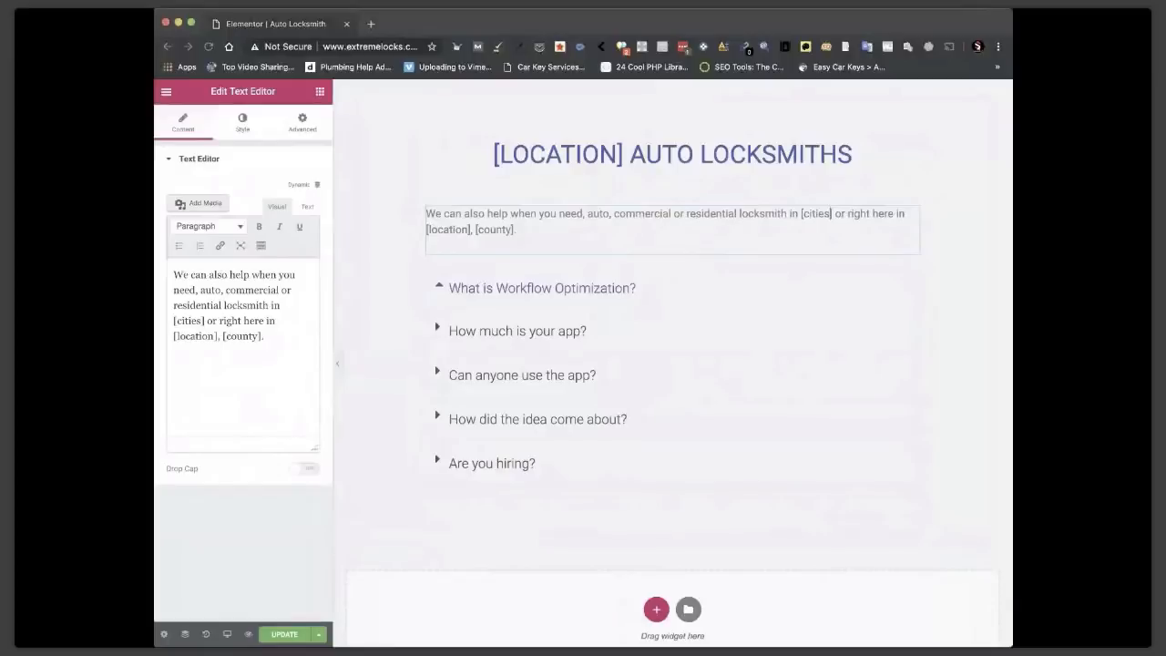
{"action": "left_click", "coordinate": [831, 214]}
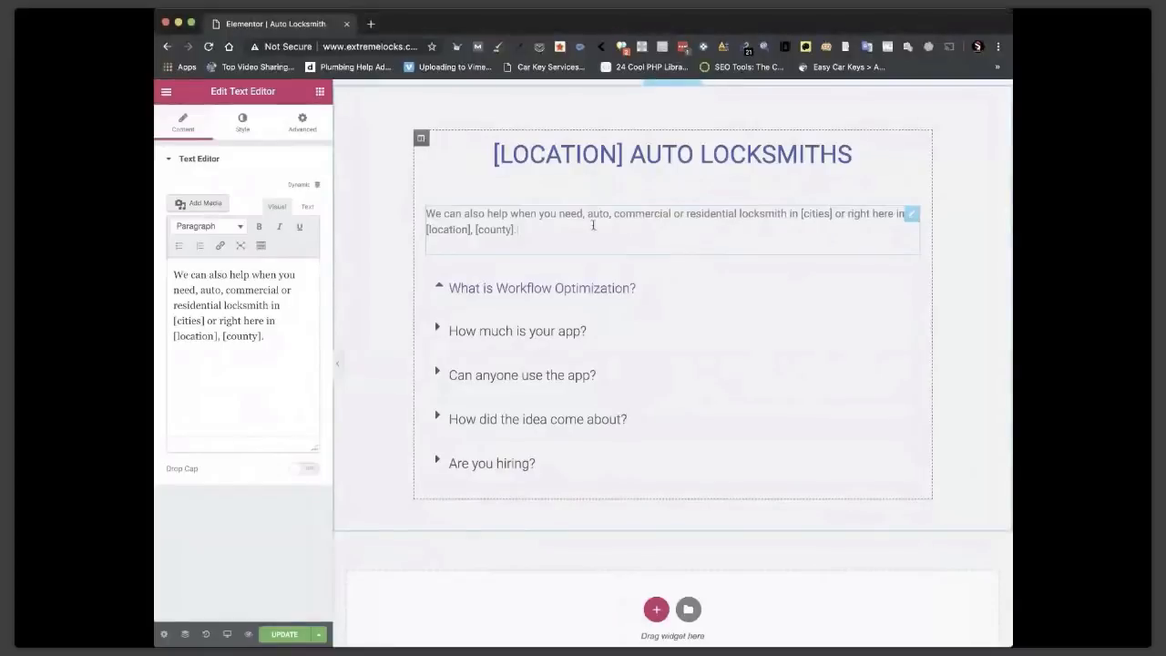
Replace the paragraph with 'We provide auto locksmiths in [cities count="100"] and [location]'.
{"action": "triple_click", "coordinate": [591, 228]}
{"action": "left_click", "coordinate": [229, 318]}
{"action": "key", "text": "ctrl+a"}
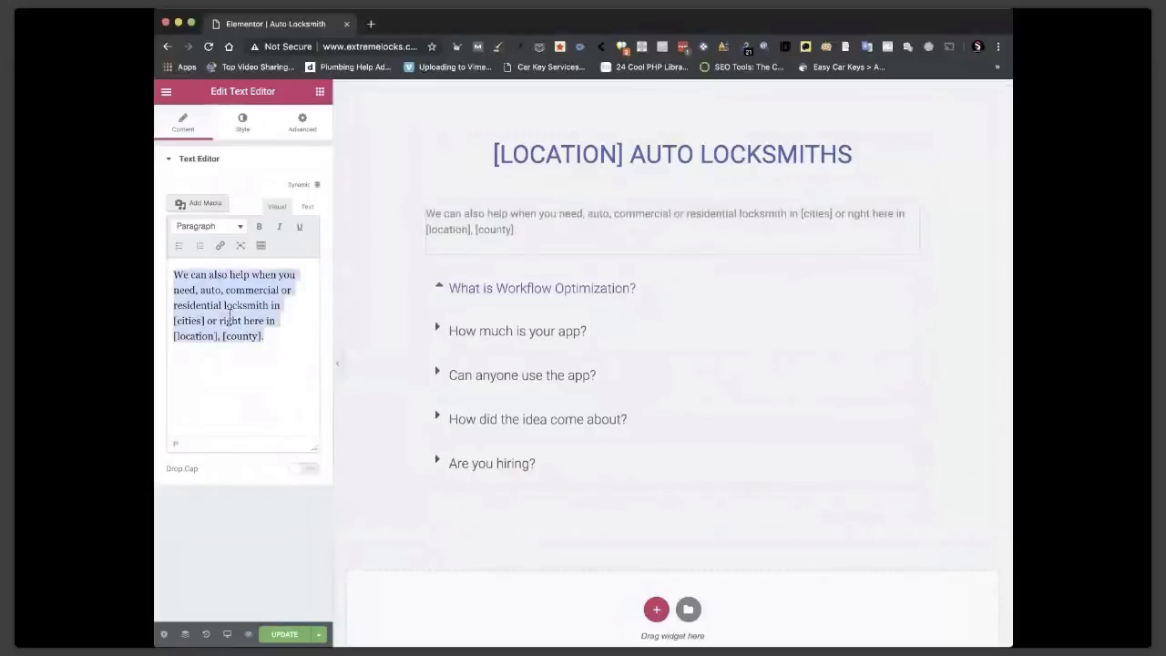
{"action": "type", "text": "We provide auto locksmiths in [cities count=\"100\"] and [location]"}
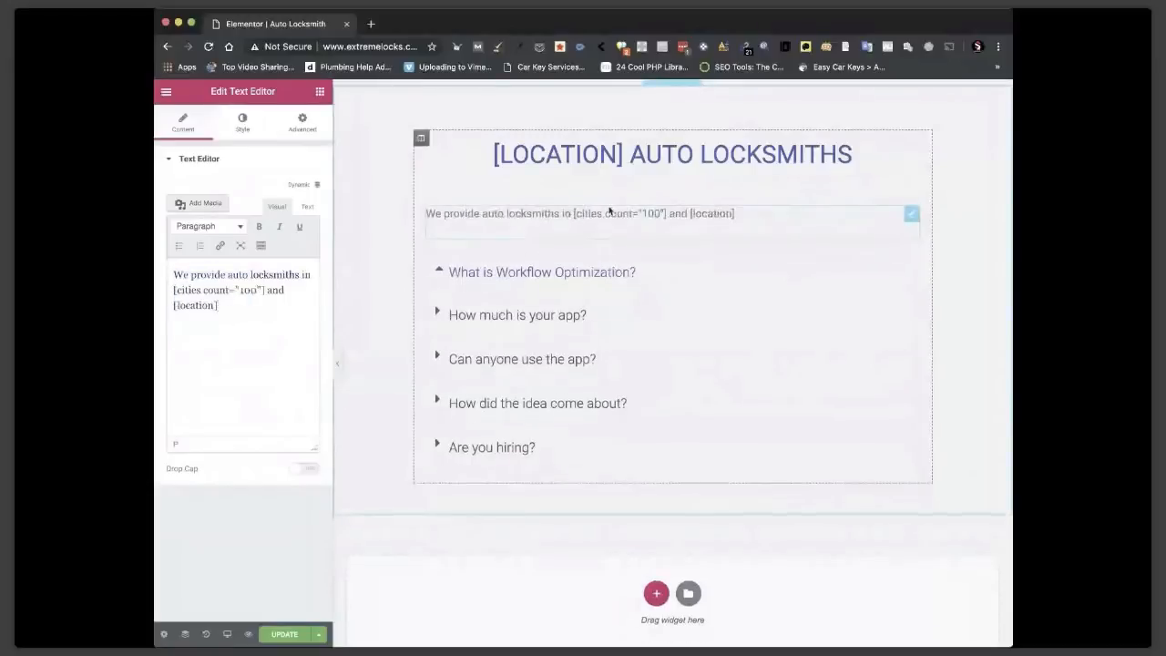
{"action": "left_click_drag", "start_coordinate": [605, 214], "coordinate": [663, 214]}
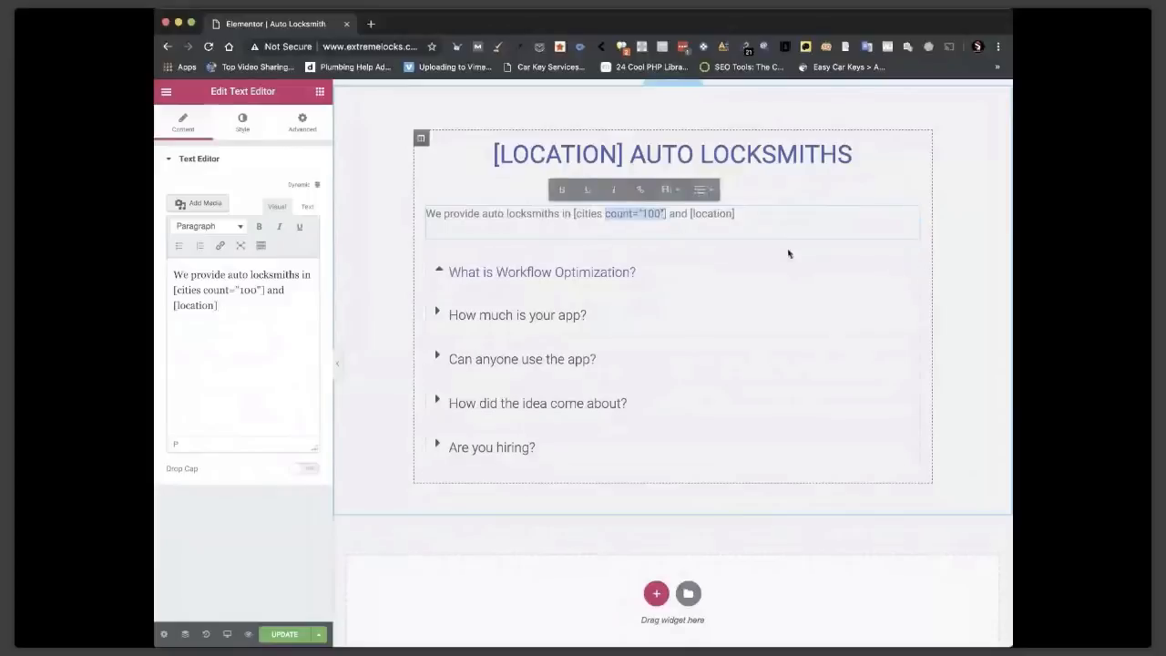
{"action": "left_click", "coordinate": [744, 214]}
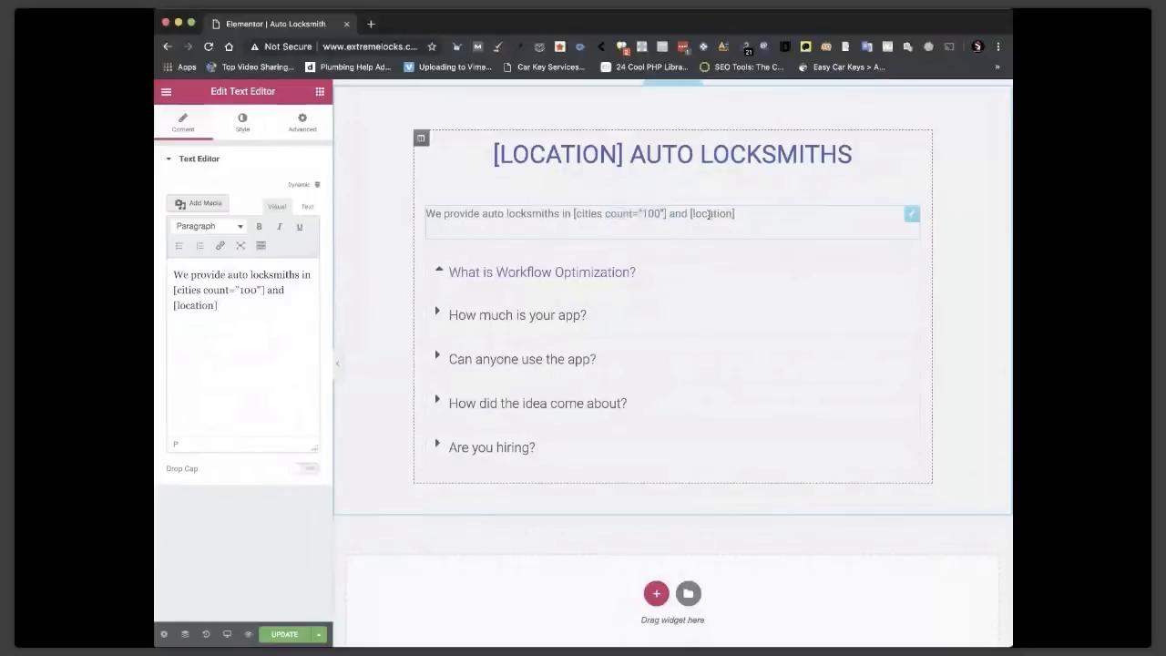
{"action": "scroll", "coordinate": [743, 251], "scroll_direction": "up", "scroll_amount": 2}
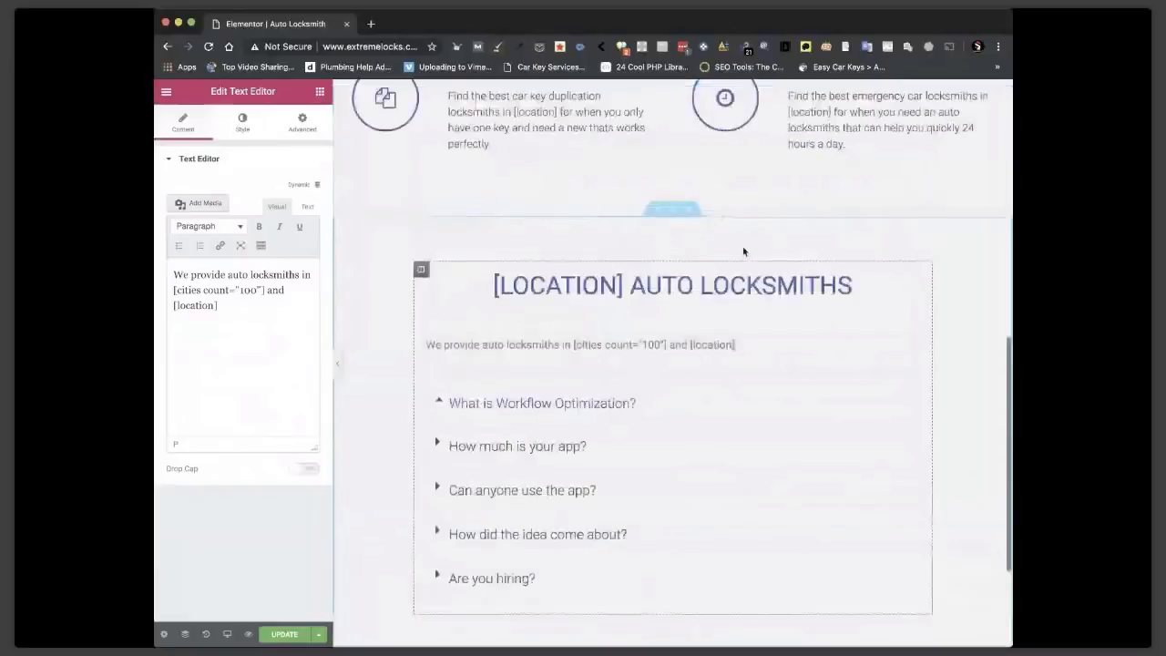
{"action": "scroll", "coordinate": [743, 251], "scroll_direction": "down", "scroll_amount": 3}
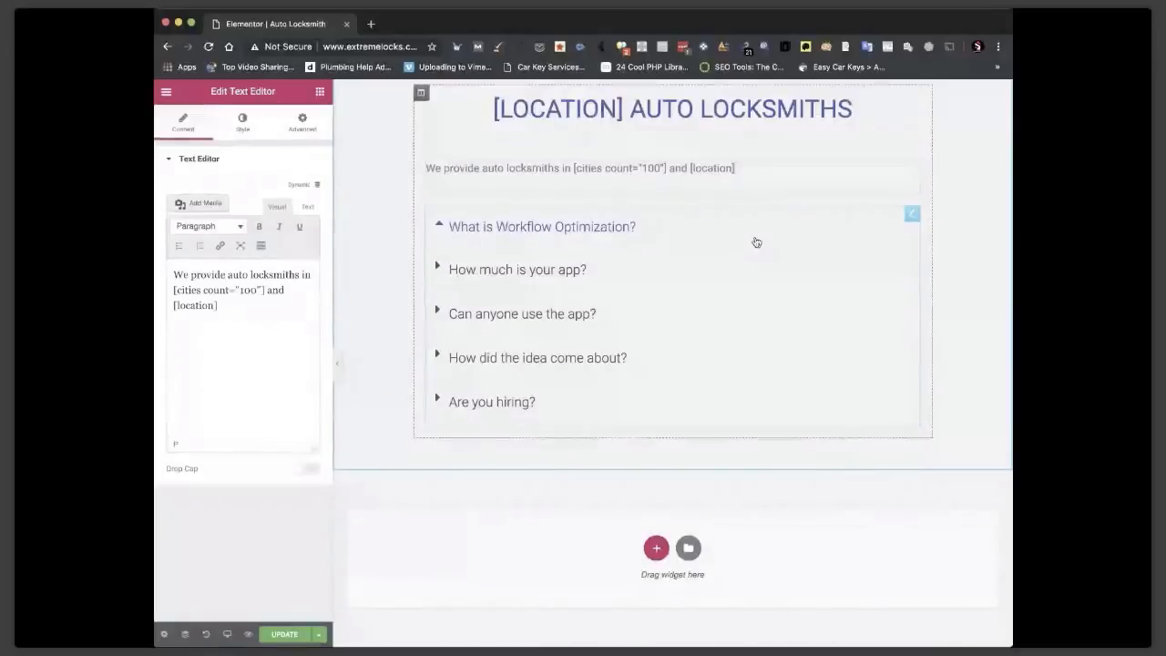
Delete the Toggle widget so only the heading and cities line remain.
{"action": "right_click", "coordinate": [888, 223]}
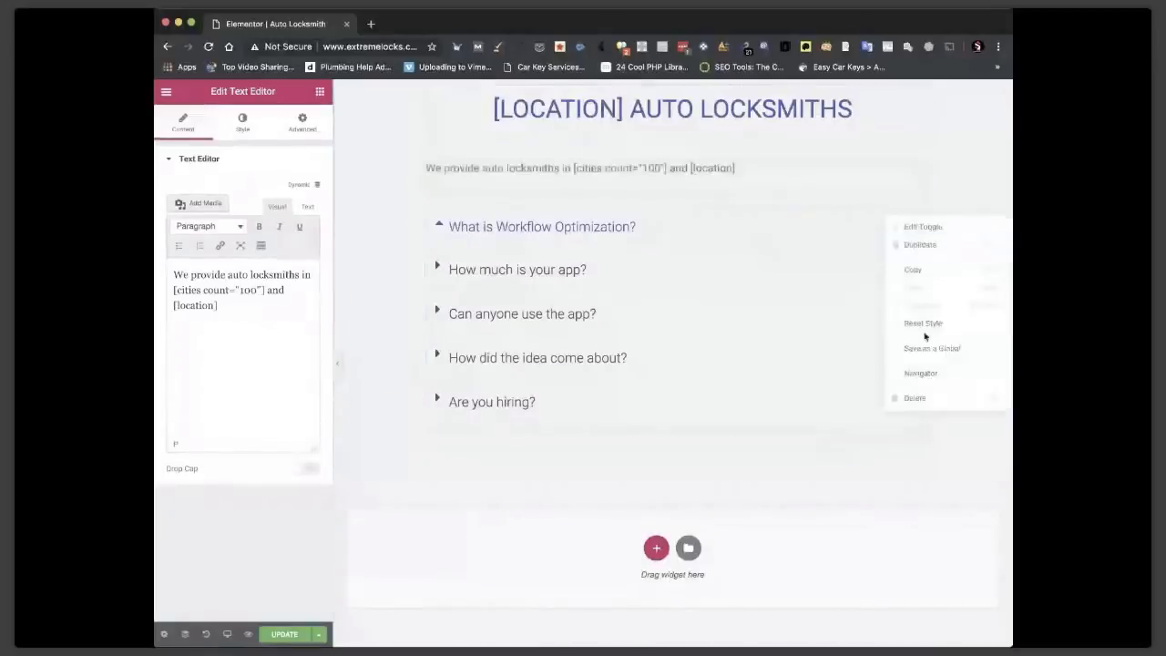
{"action": "left_click", "coordinate": [911, 401]}
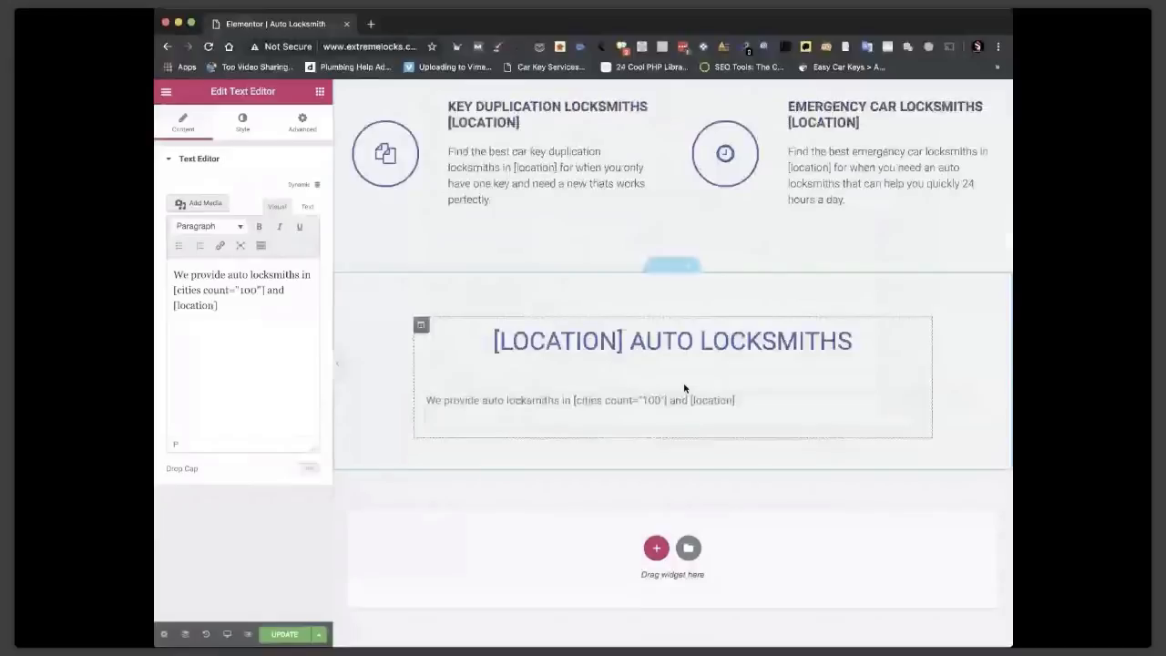
{"action": "scroll", "coordinate": [525, 442], "scroll_direction": "up", "scroll_amount": 10}
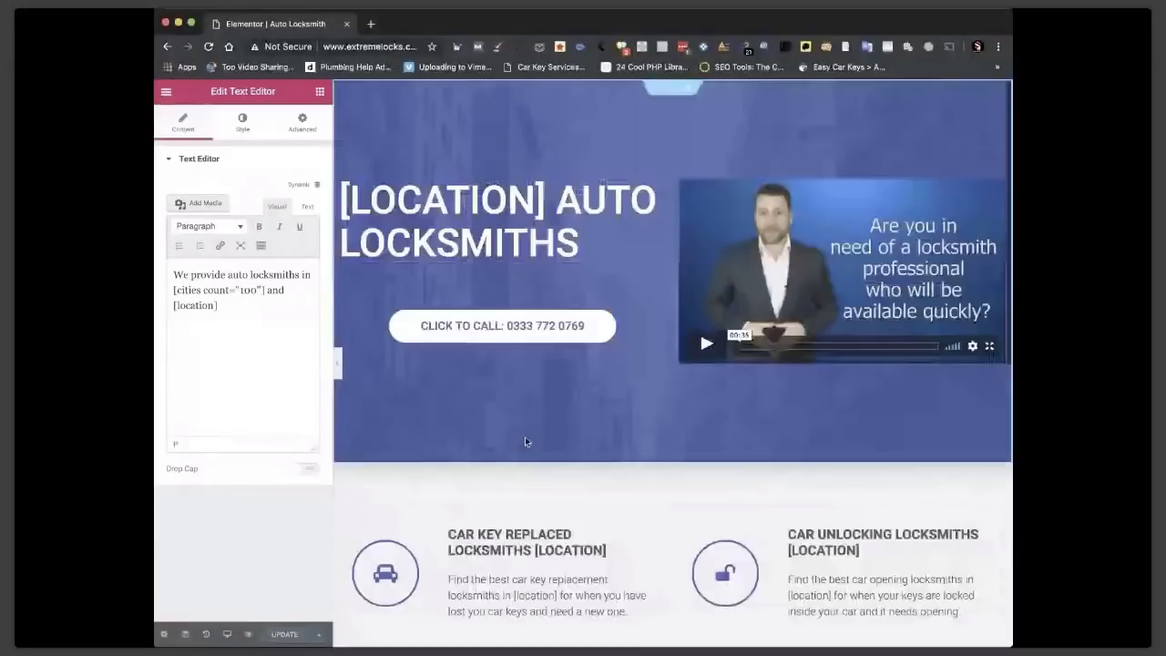
Preview the page in a new tab and scroll to check the cities line.
{"action": "left_click", "coordinate": [250, 633]}
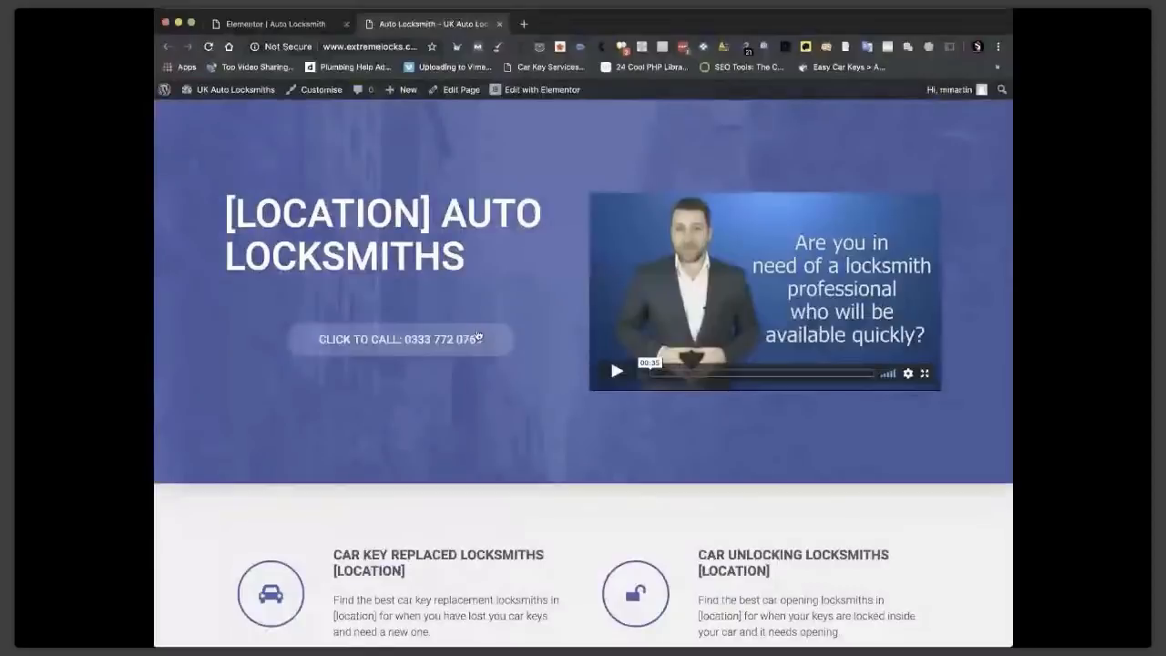
{"action": "scroll", "coordinate": [820, 317], "scroll_direction": "down", "scroll_amount": 4}
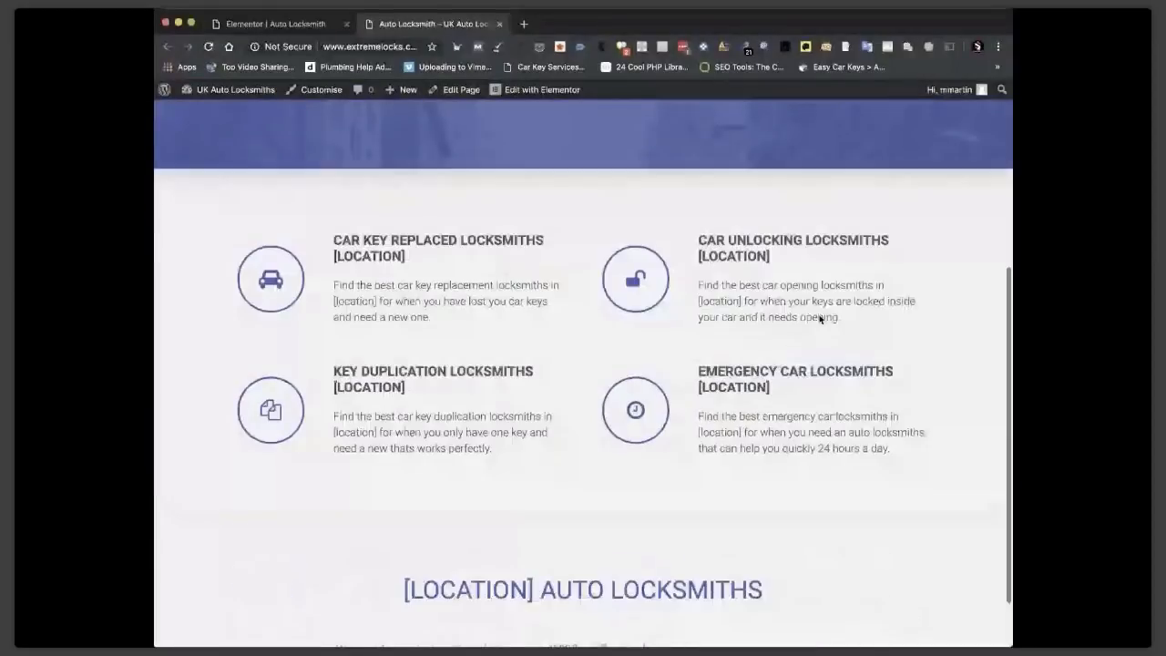
{"action": "scroll", "coordinate": [674, 602], "scroll_direction": "down", "scroll_amount": 1}
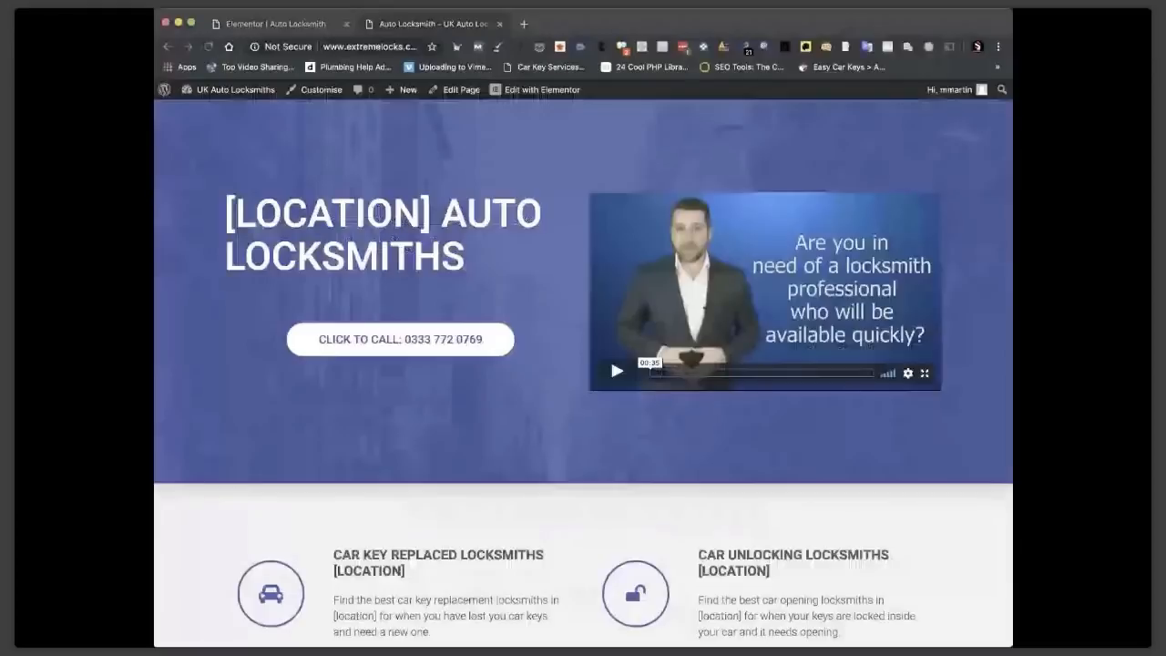
{"action": "left_click", "coordinate": [228, 94]}
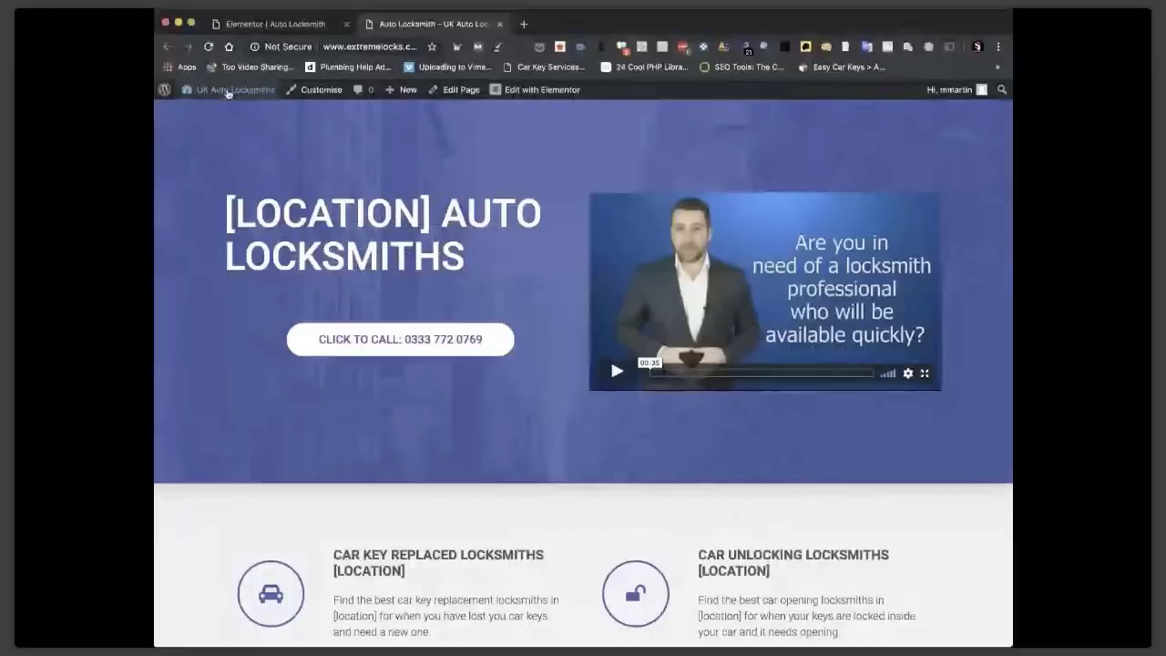
Paste the Magic Page API key into the setup field, verify it, and proceed to Databases.
{"action": "left_click", "coordinate": [227, 94]}
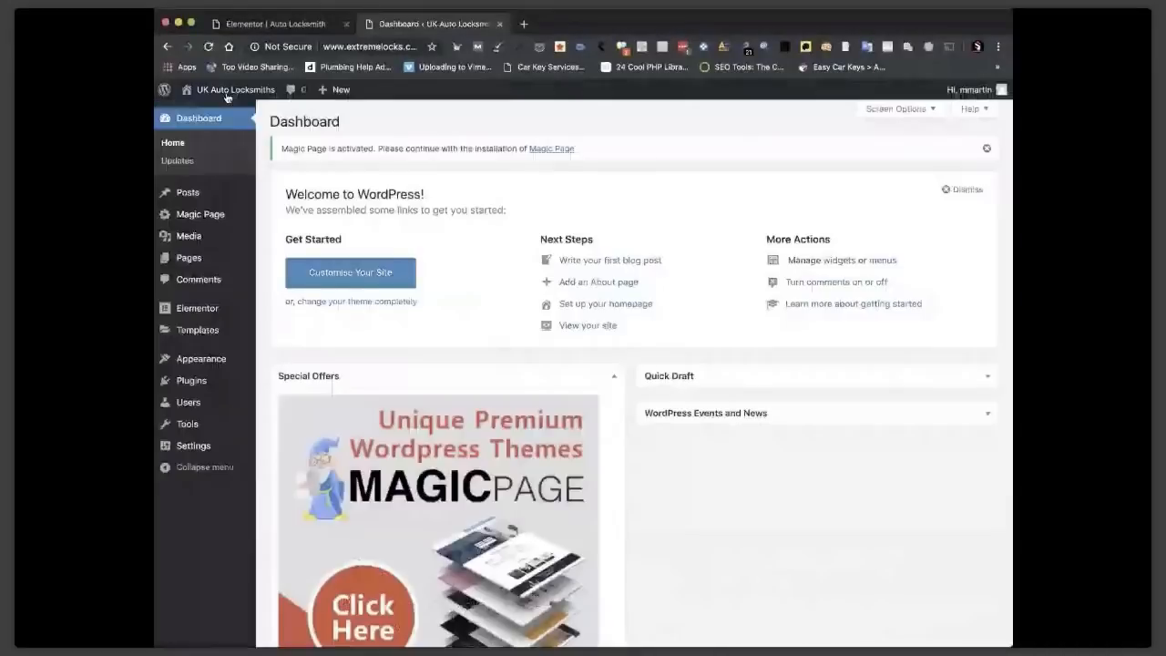
{"action": "left_click", "coordinate": [201, 219]}
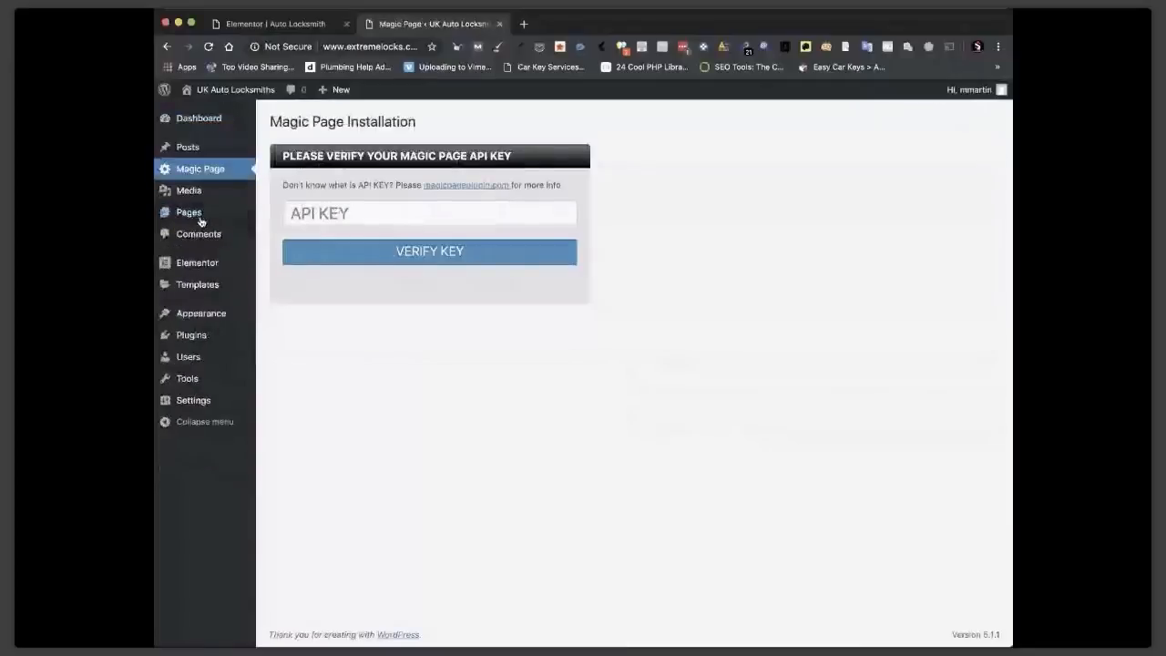
{"action": "left_click", "coordinate": [341, 208]}
{"action": "key", "text": "super+v"}
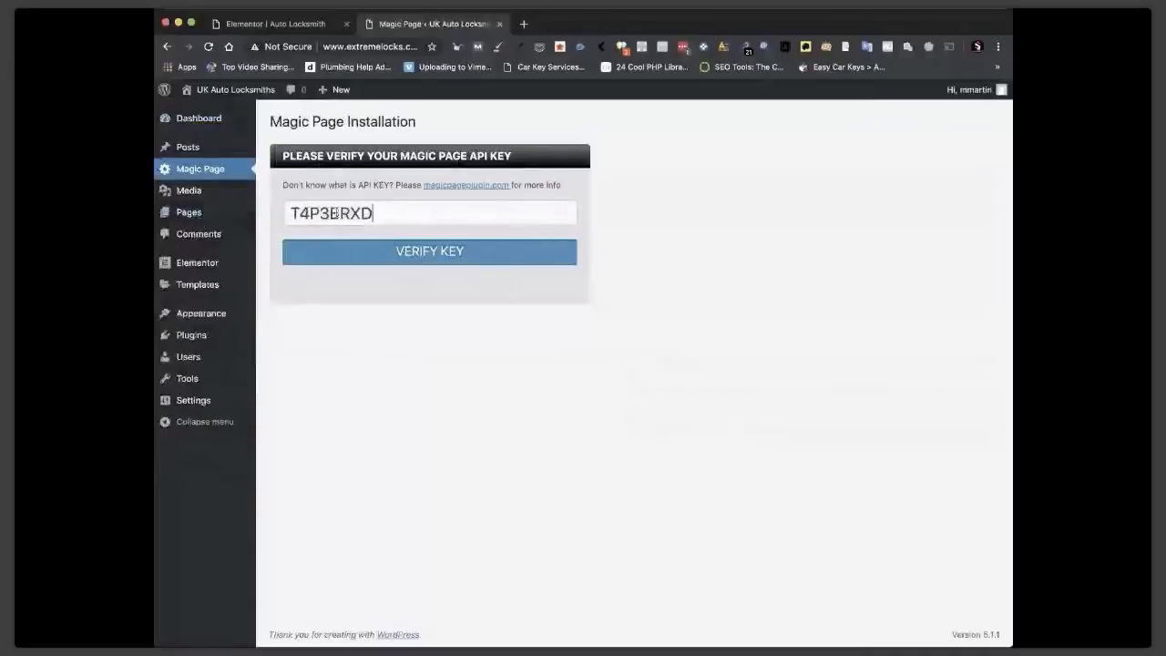
{"action": "left_click", "coordinate": [411, 254]}
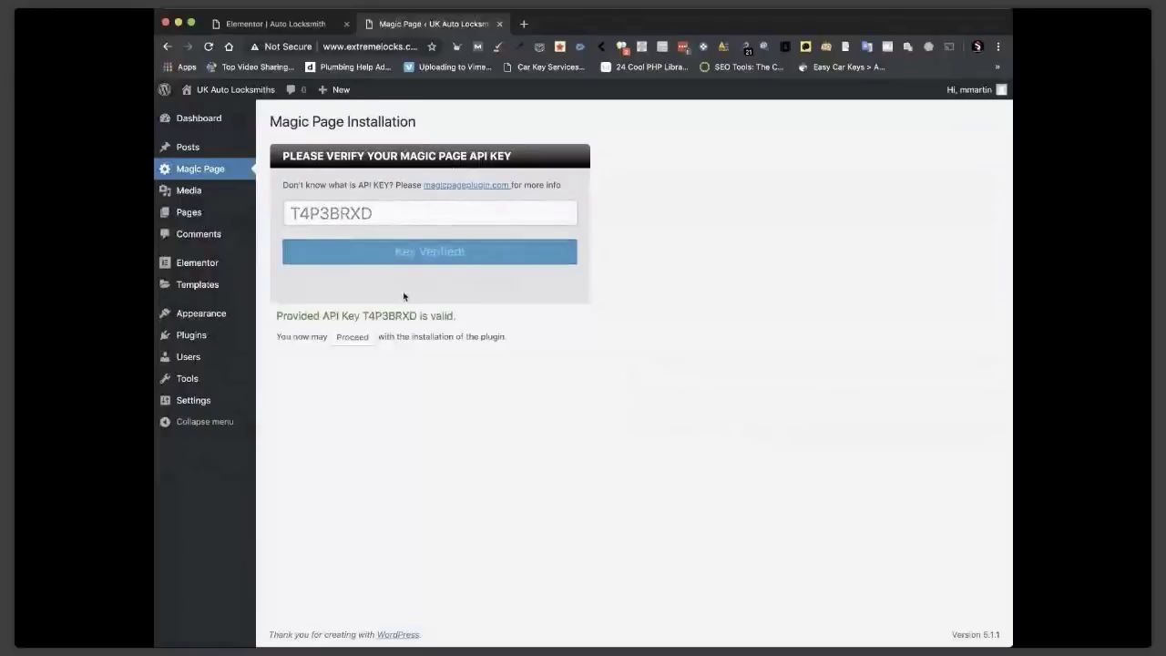
{"action": "left_click", "coordinate": [353, 337]}
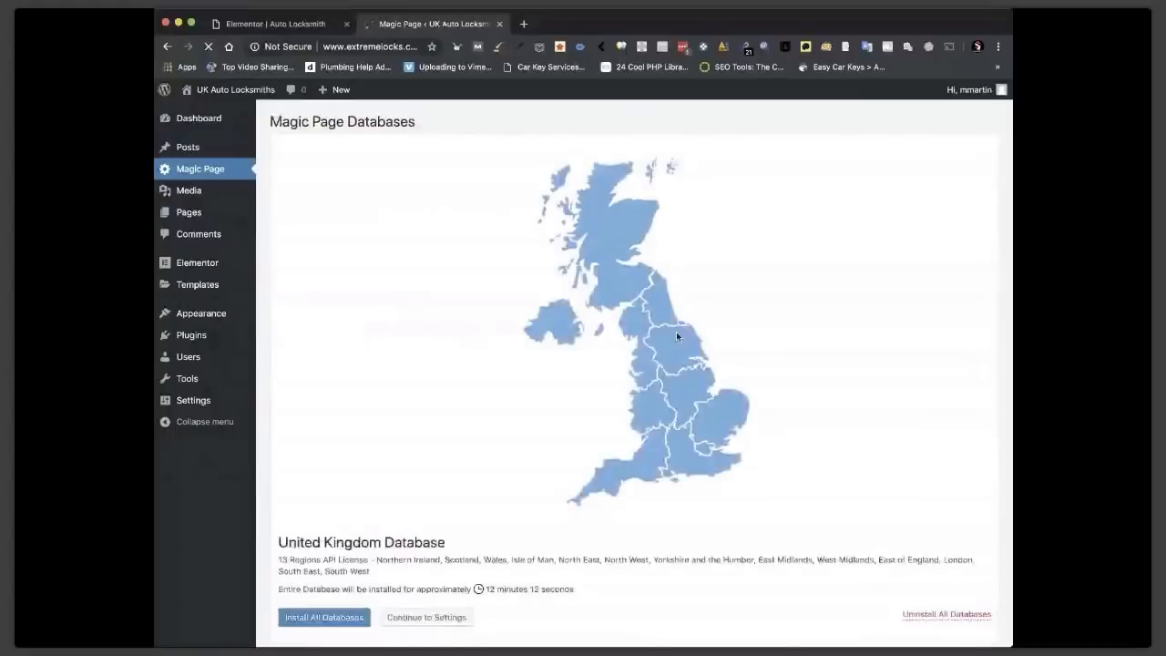
Apply major-locations-only filters to the Northern Ireland and Scotland databases.
{"action": "scroll", "coordinate": [676, 333], "scroll_direction": "down", "scroll_amount": 5}
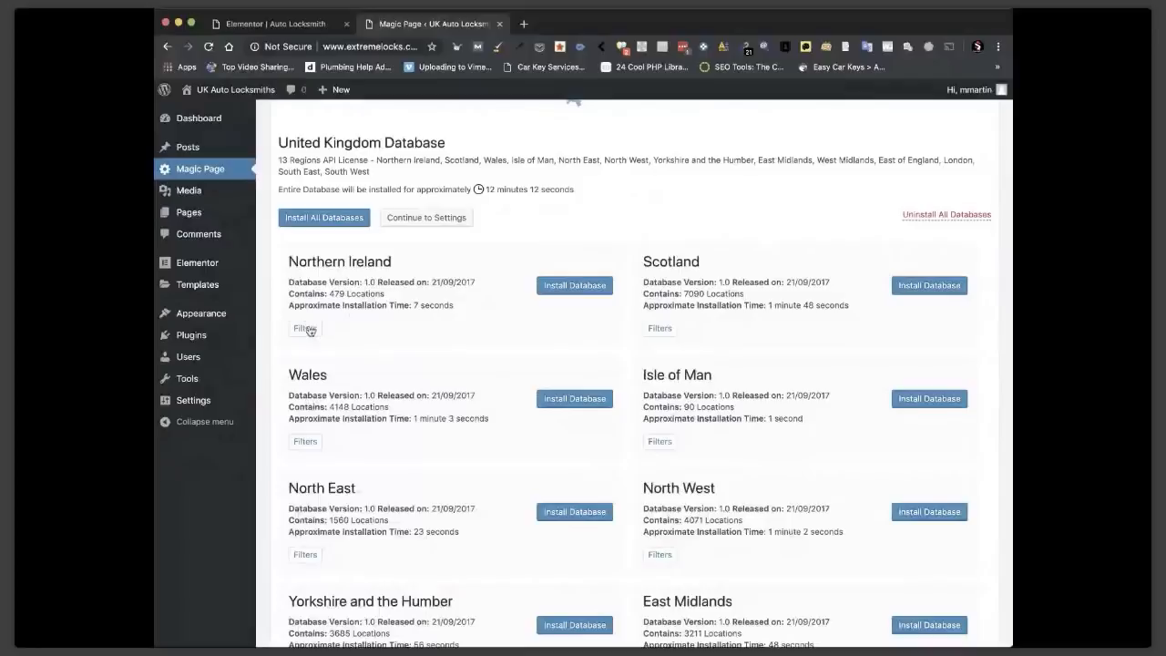
{"action": "left_click", "coordinate": [309, 330]}
{"action": "left_click", "coordinate": [438, 383]}
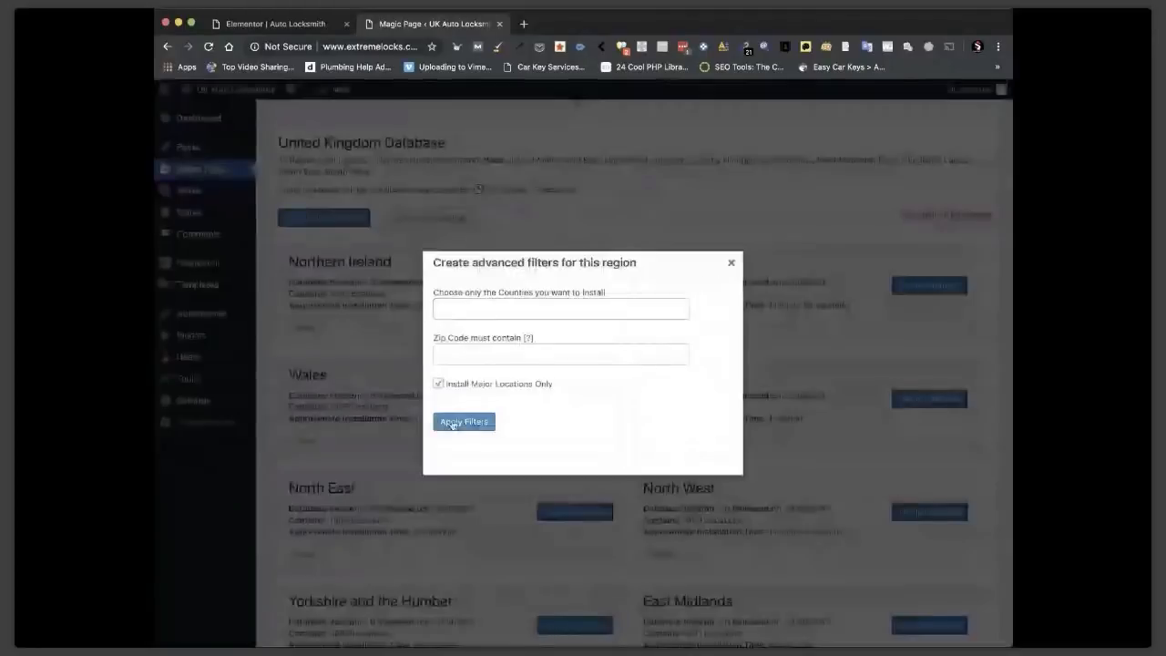
{"action": "left_click", "coordinate": [453, 424]}
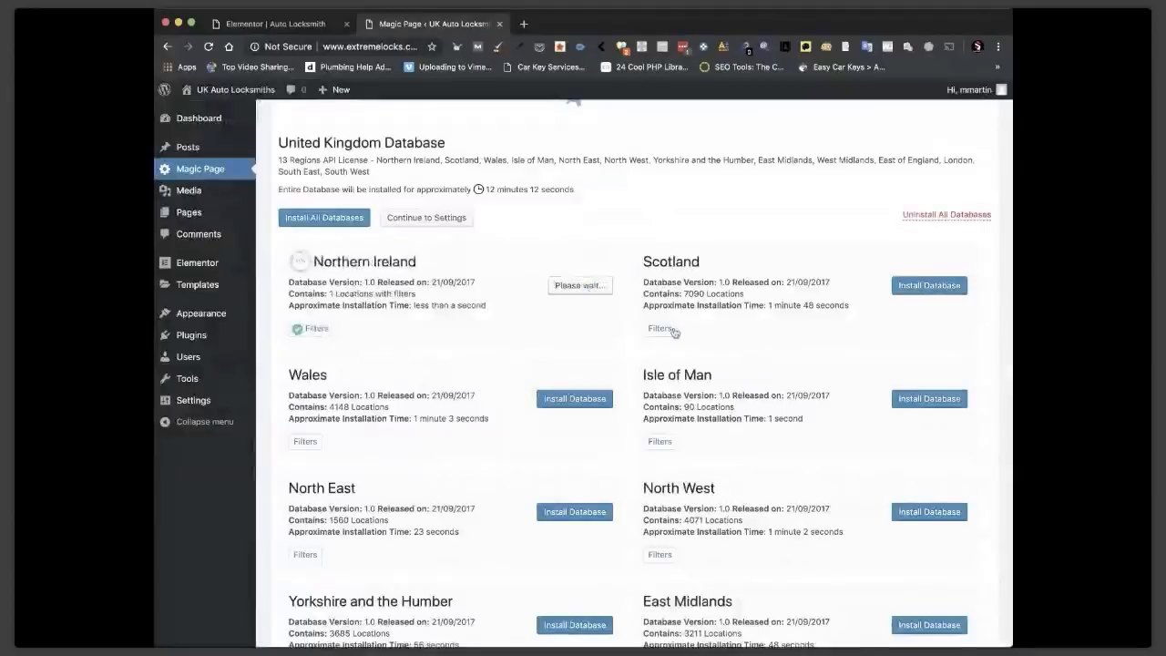
{"action": "left_click", "coordinate": [672, 331]}
{"action": "left_click", "coordinate": [457, 424]}
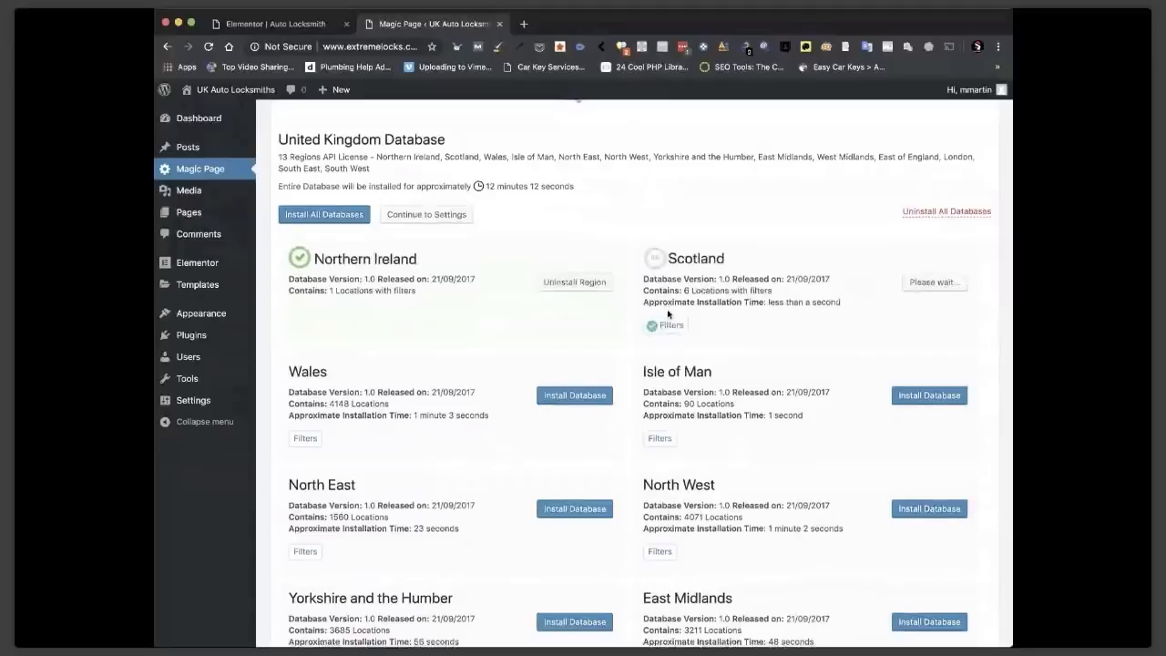
{"action": "scroll", "coordinate": [357, 232], "scroll_direction": "down", "scroll_amount": 3}
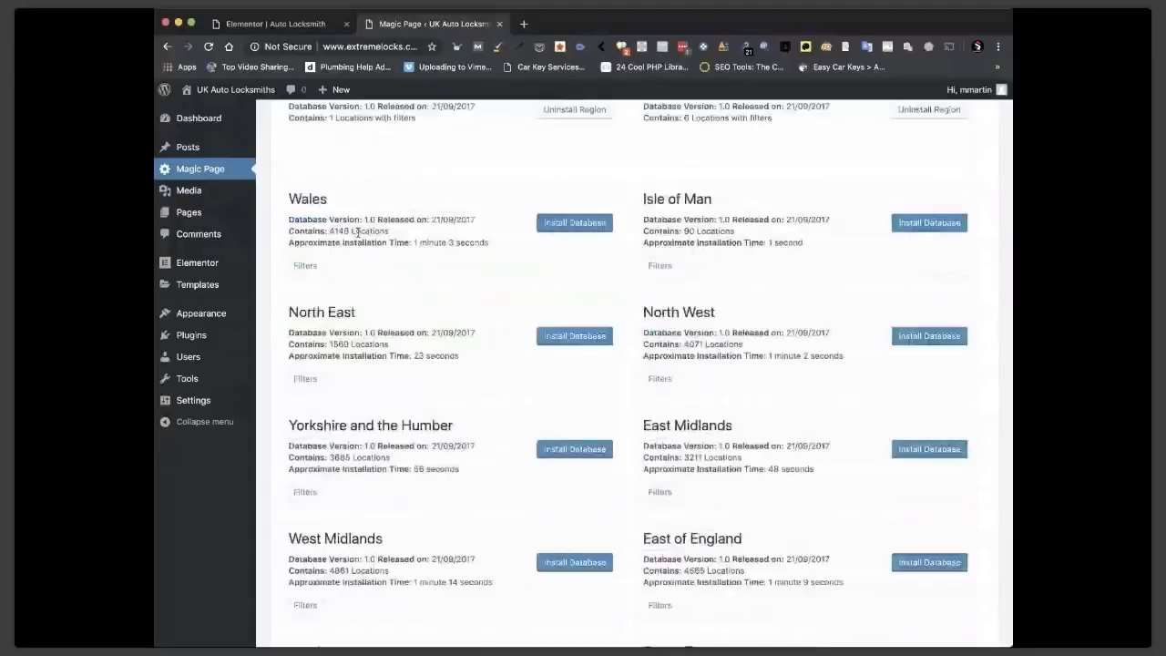
{"action": "left_click", "coordinate": [305, 265]}
Restrict Wales to major locations only and install its database.
{"action": "left_click", "coordinate": [438, 383]}
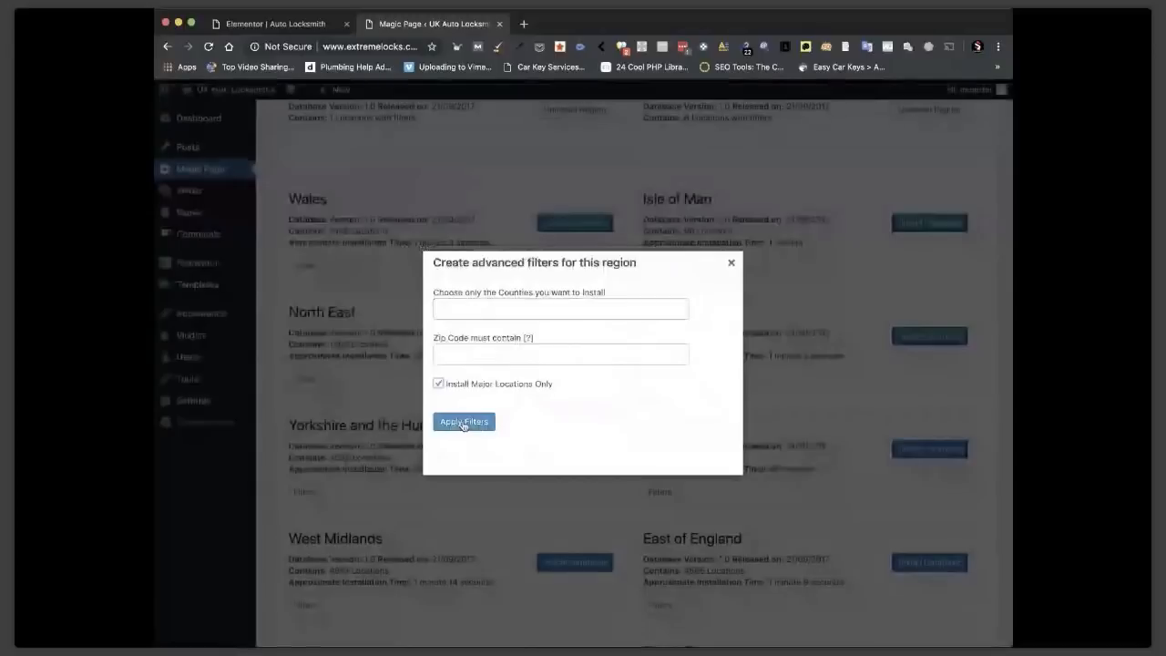
{"action": "left_click", "coordinate": [464, 423]}
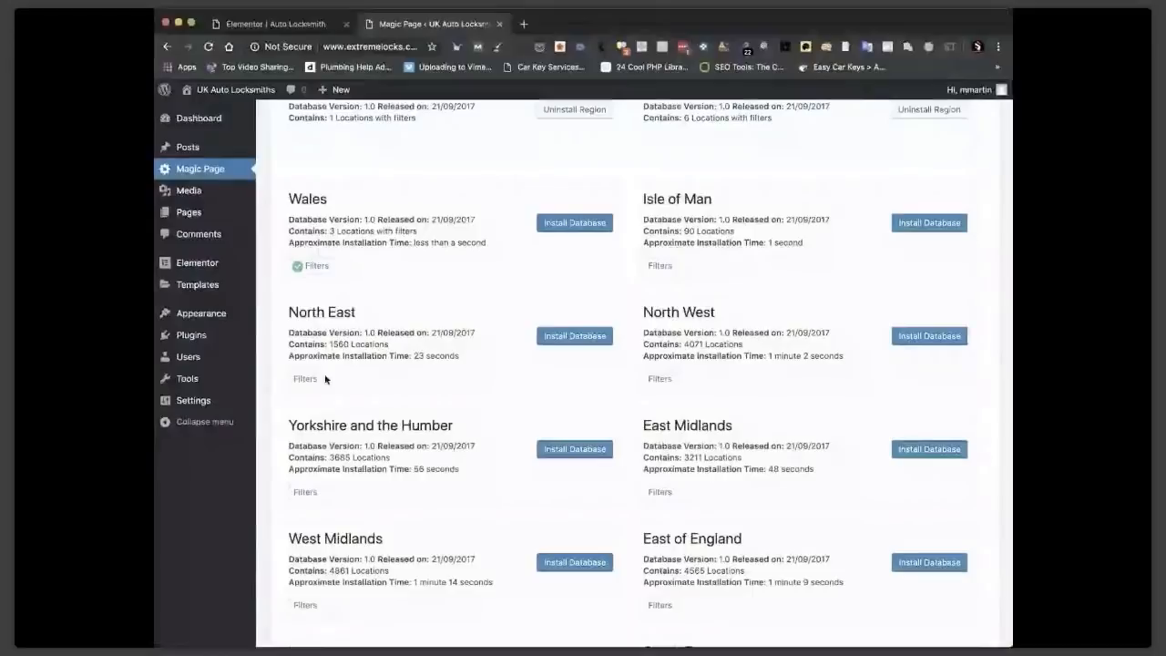
{"action": "left_click", "coordinate": [570, 224]}
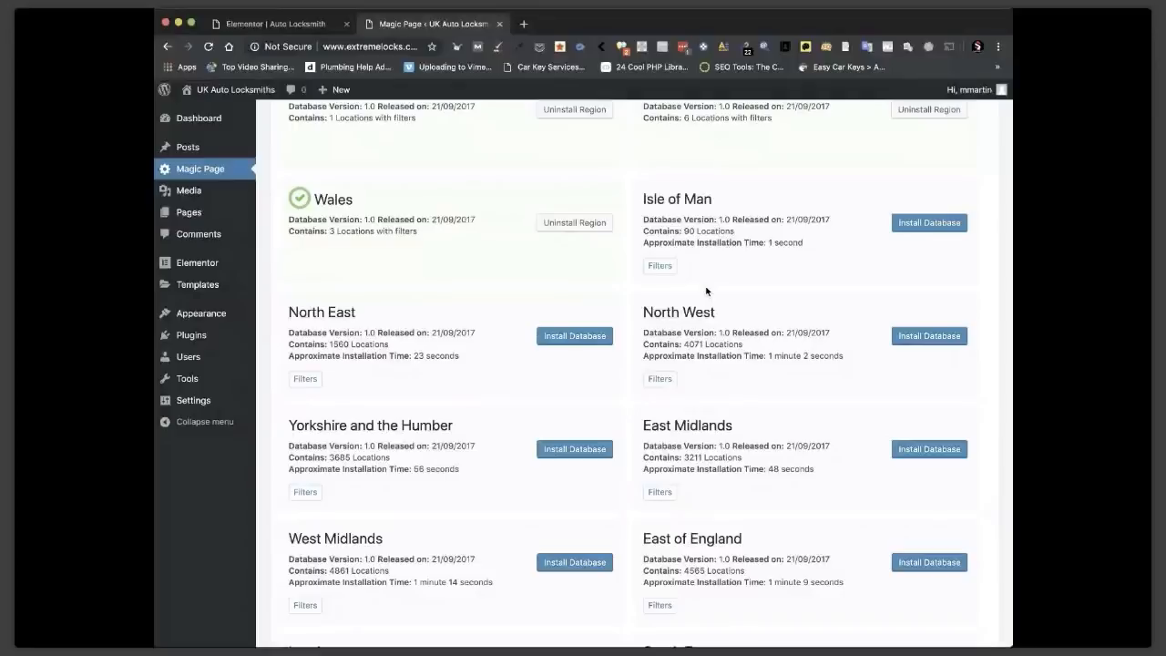
Filter Isle of Man to major locations and install the North East database.
{"action": "left_click", "coordinate": [657, 266]}
{"action": "left_click", "coordinate": [438, 384]}
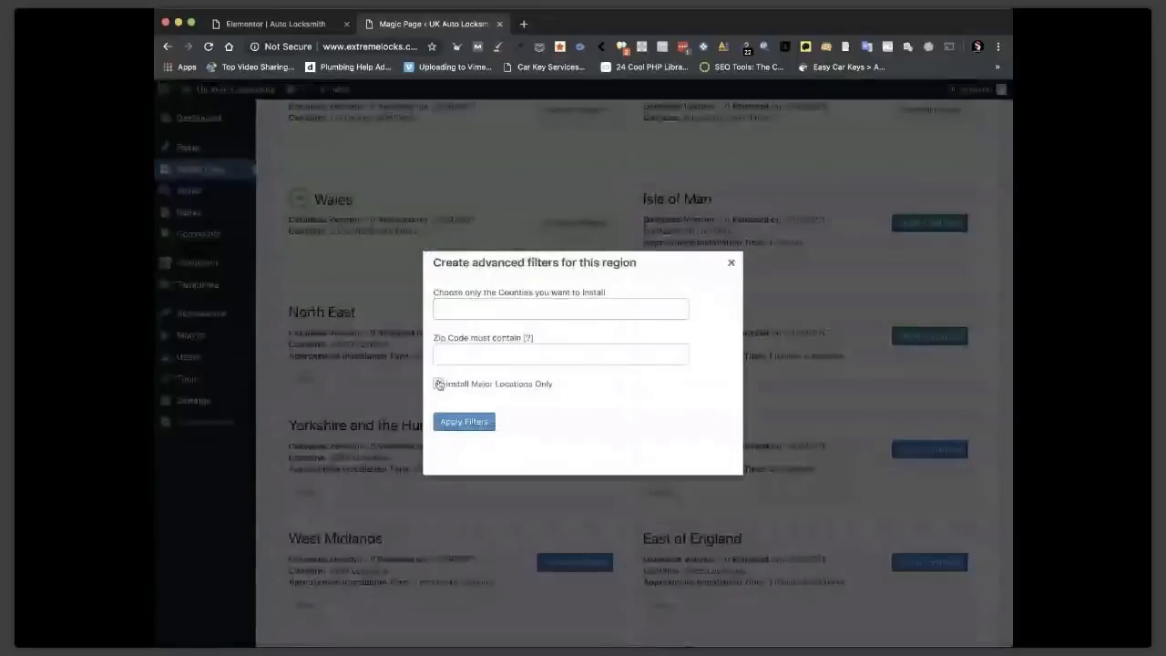
{"action": "left_click", "coordinate": [463, 424]}
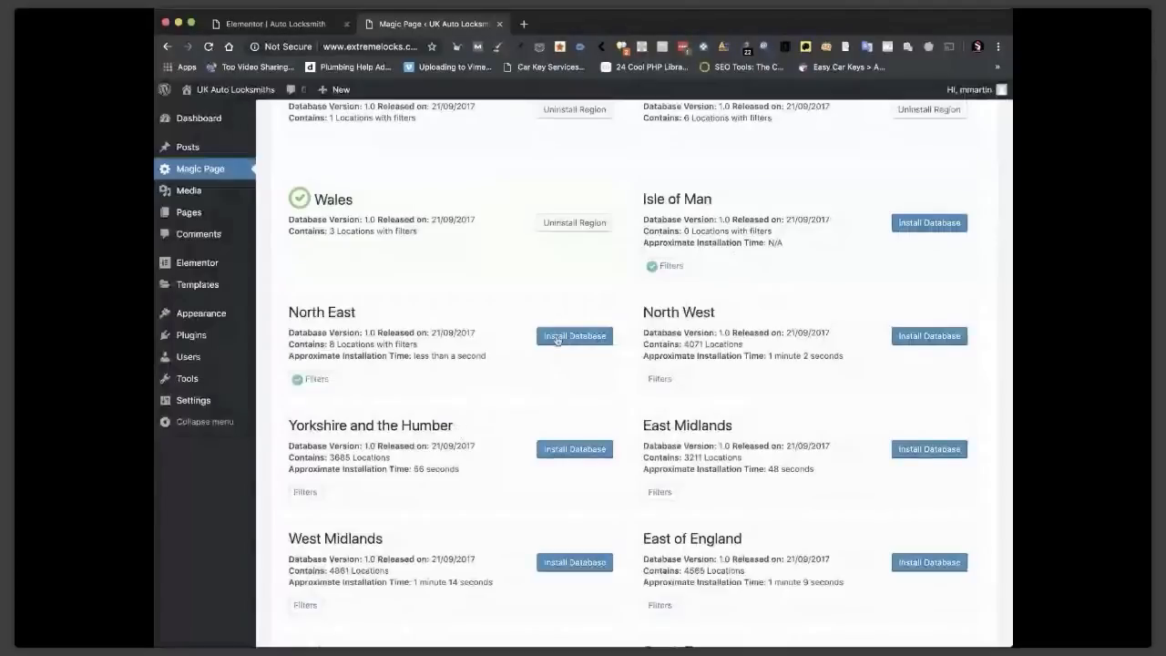
{"action": "left_click", "coordinate": [558, 337]}
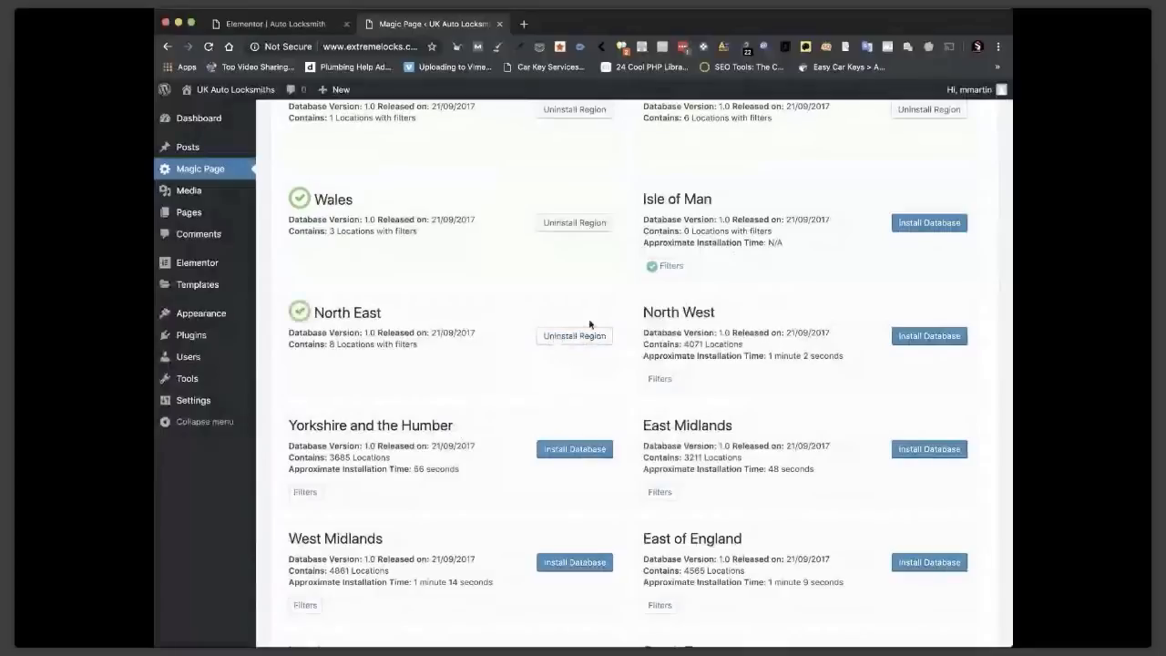
Apply major-location filters to North West and East Midlands, then install East Midlands.
{"action": "left_click", "coordinate": [658, 379]}
{"action": "left_click", "coordinate": [438, 383]}
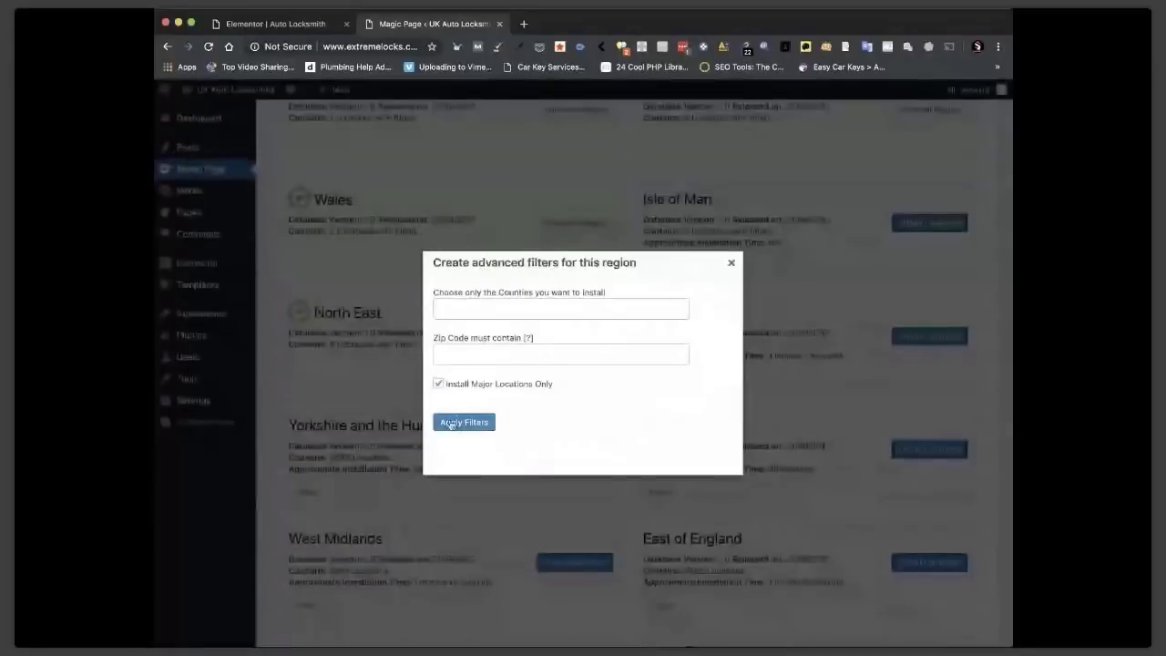
{"action": "left_click", "coordinate": [450, 423]}
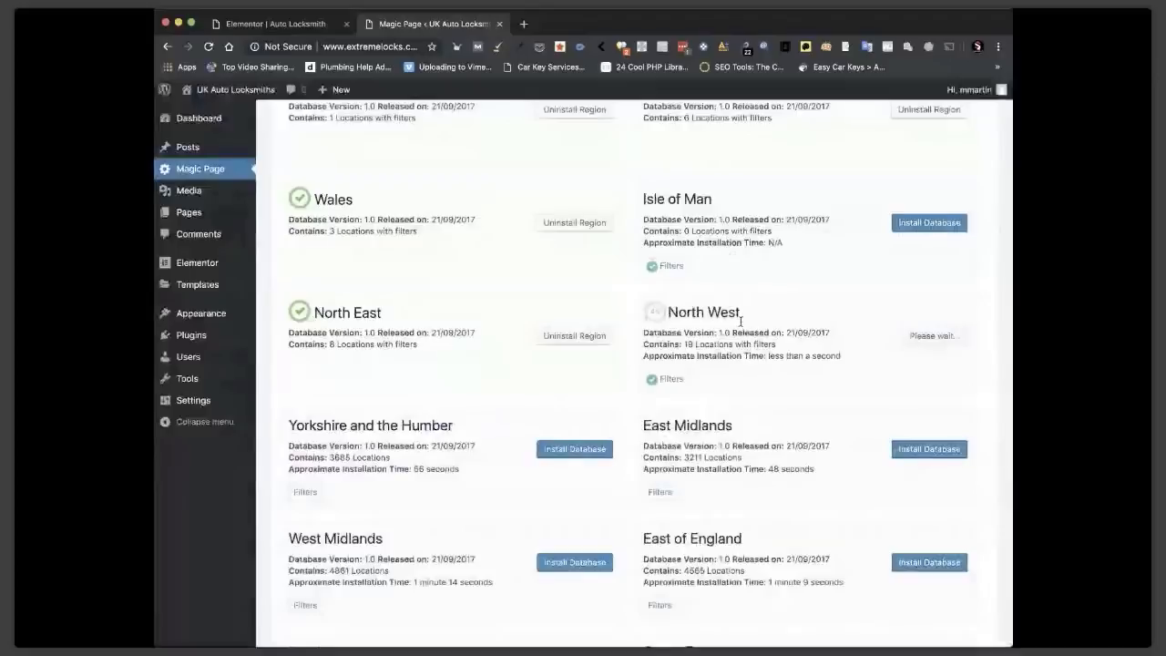
{"action": "scroll", "coordinate": [507, 378], "scroll_direction": "down", "scroll_amount": 2}
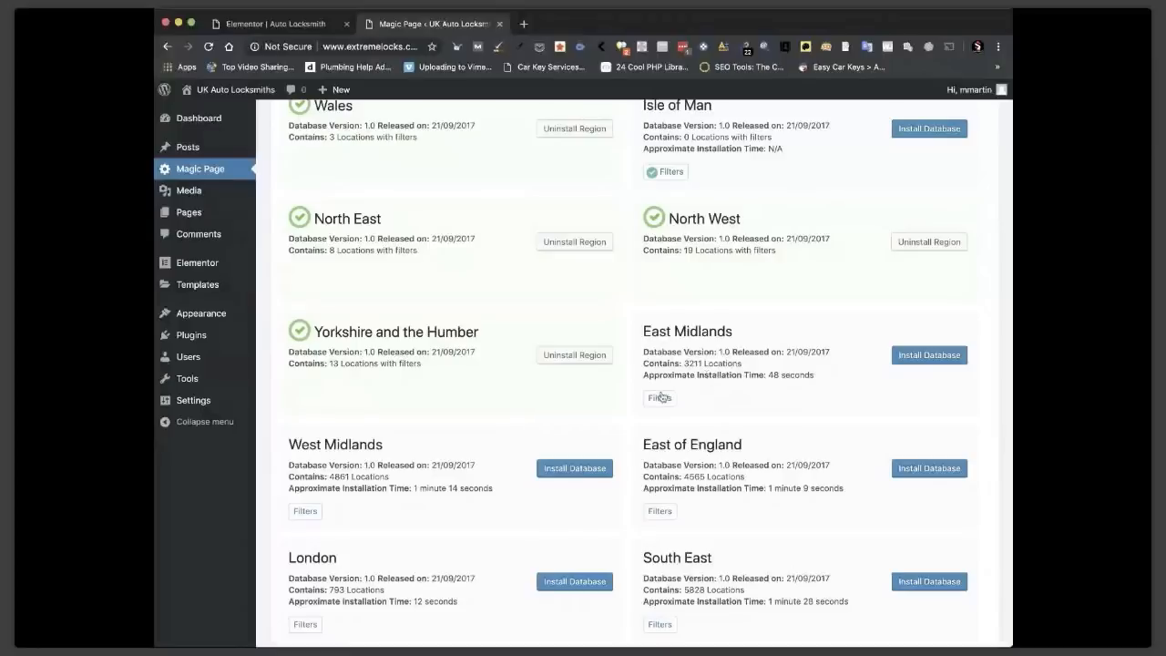
{"action": "left_click", "coordinate": [661, 397]}
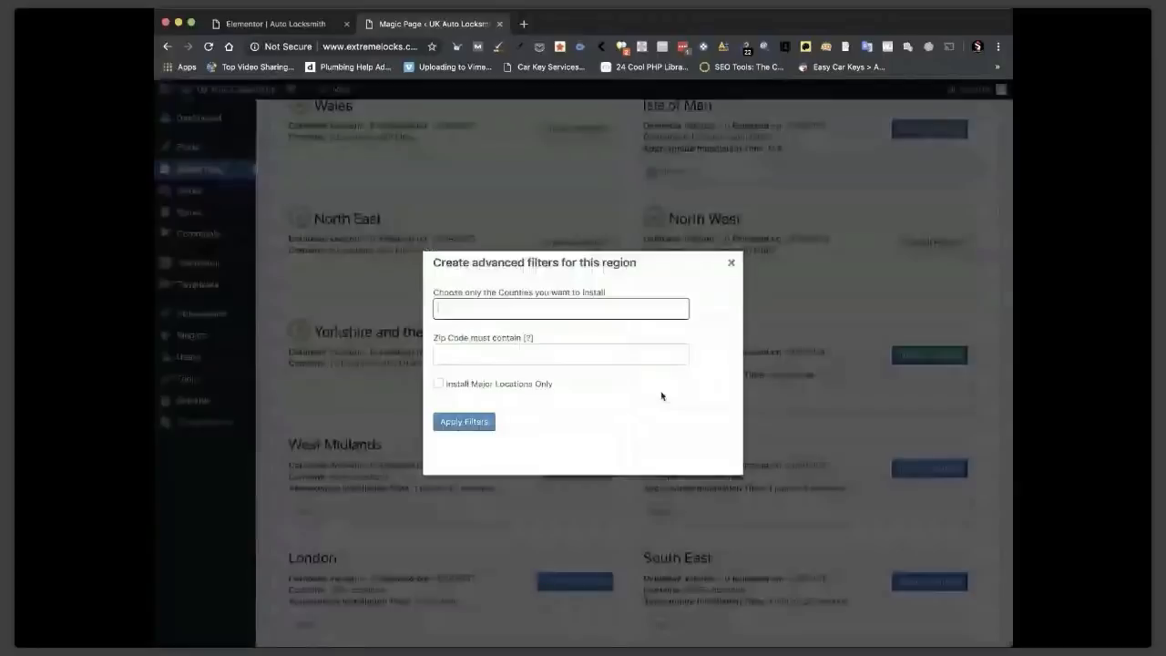
{"action": "left_click", "coordinate": [460, 423]}
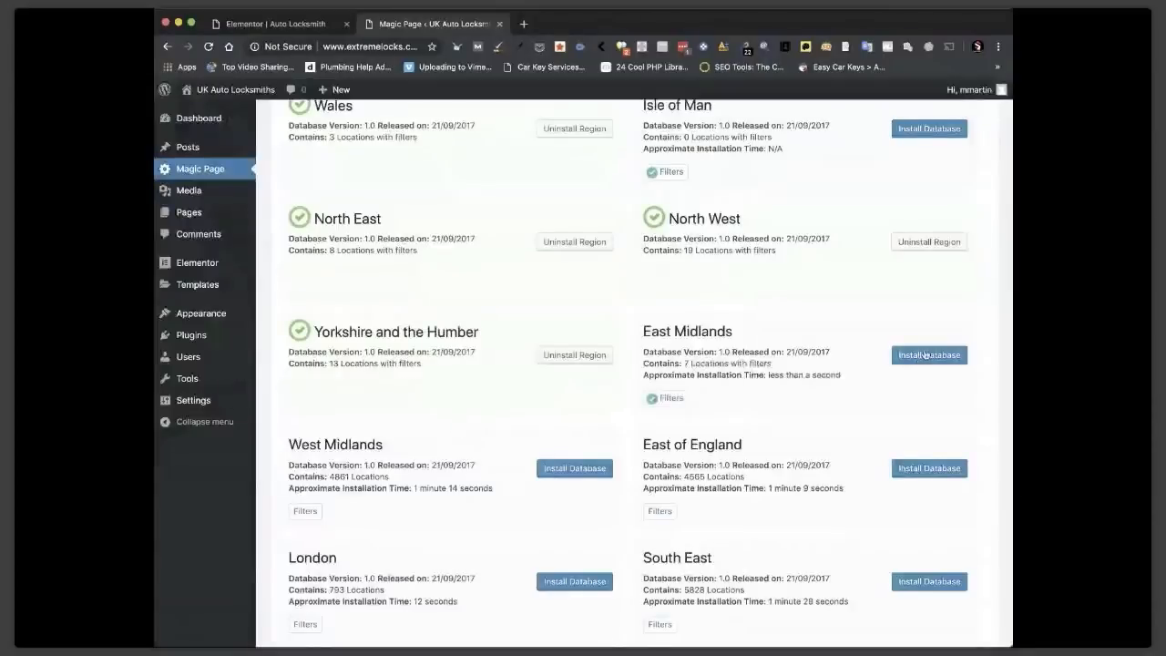
{"action": "left_click", "coordinate": [924, 355]}
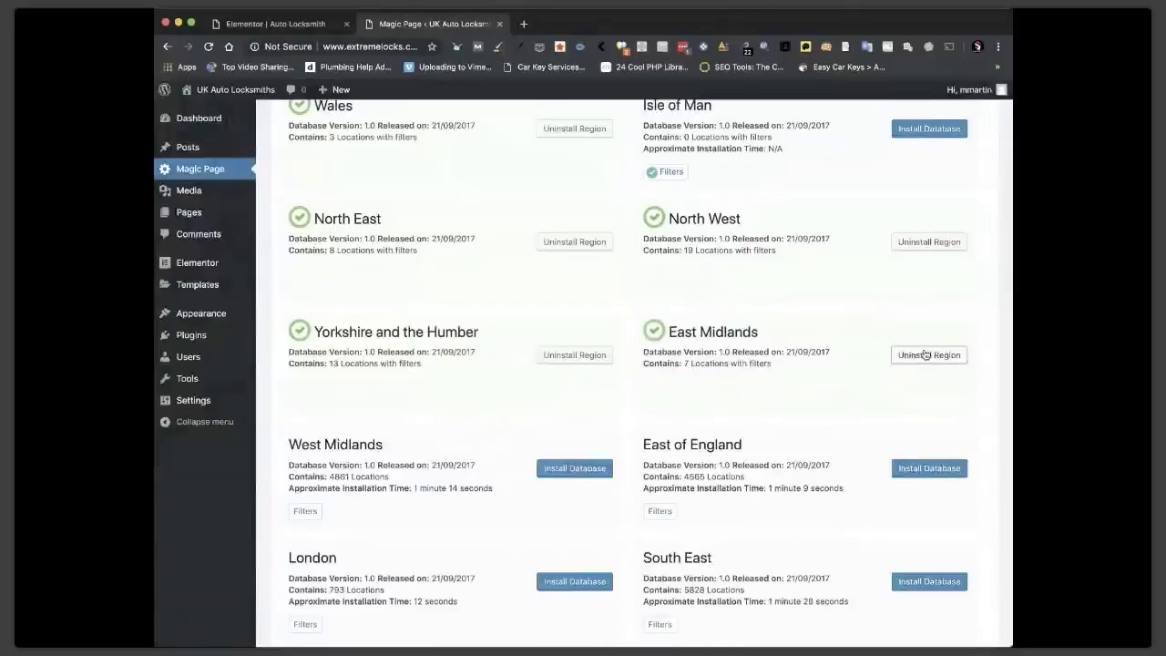
Filter and install the West Midlands and East of England databases.
{"action": "left_click", "coordinate": [300, 512]}
{"action": "left_click", "coordinate": [455, 421]}
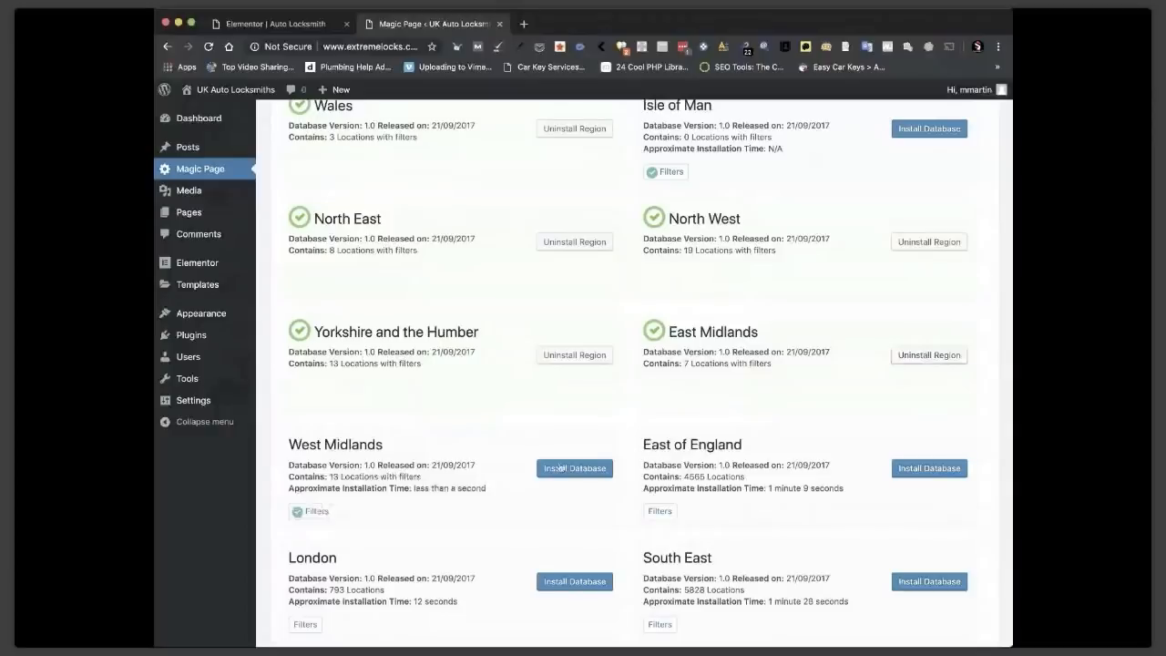
{"action": "left_click", "coordinate": [560, 469]}
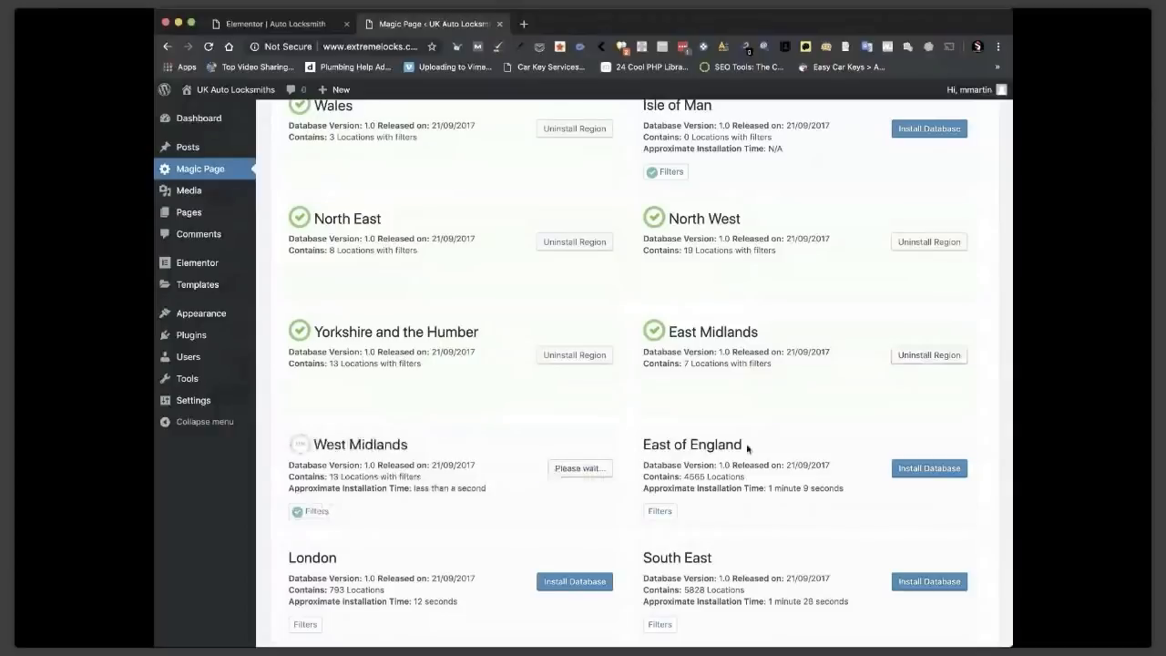
{"action": "scroll", "coordinate": [747, 447], "scroll_direction": "down", "scroll_amount": 3}
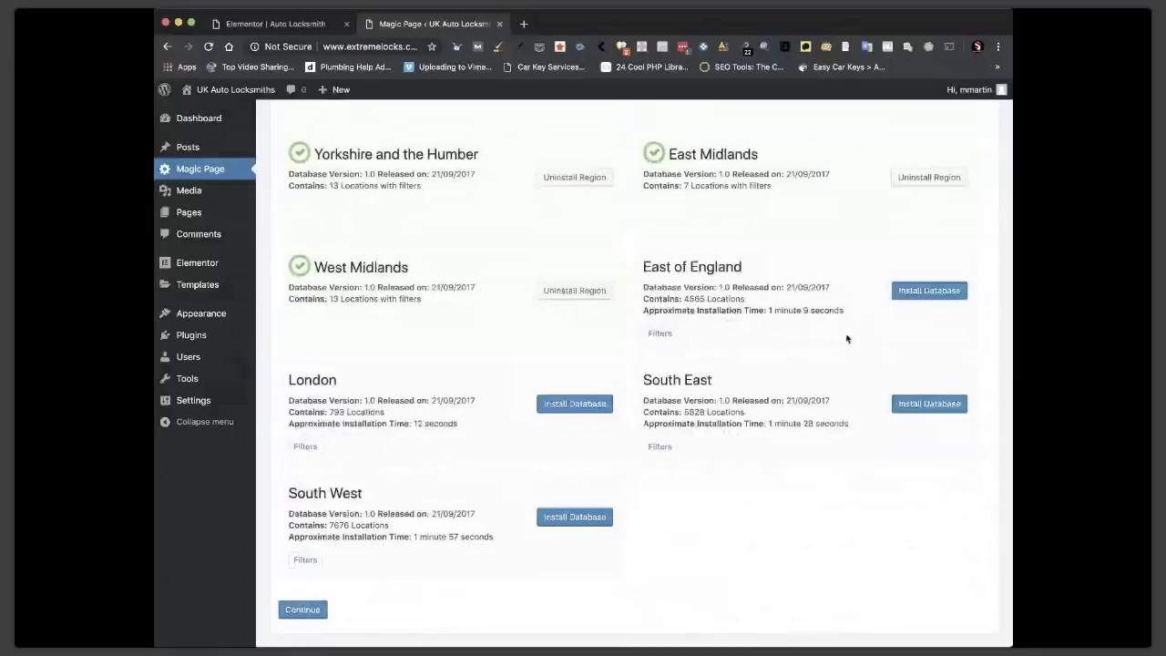
{"action": "left_click", "coordinate": [662, 336]}
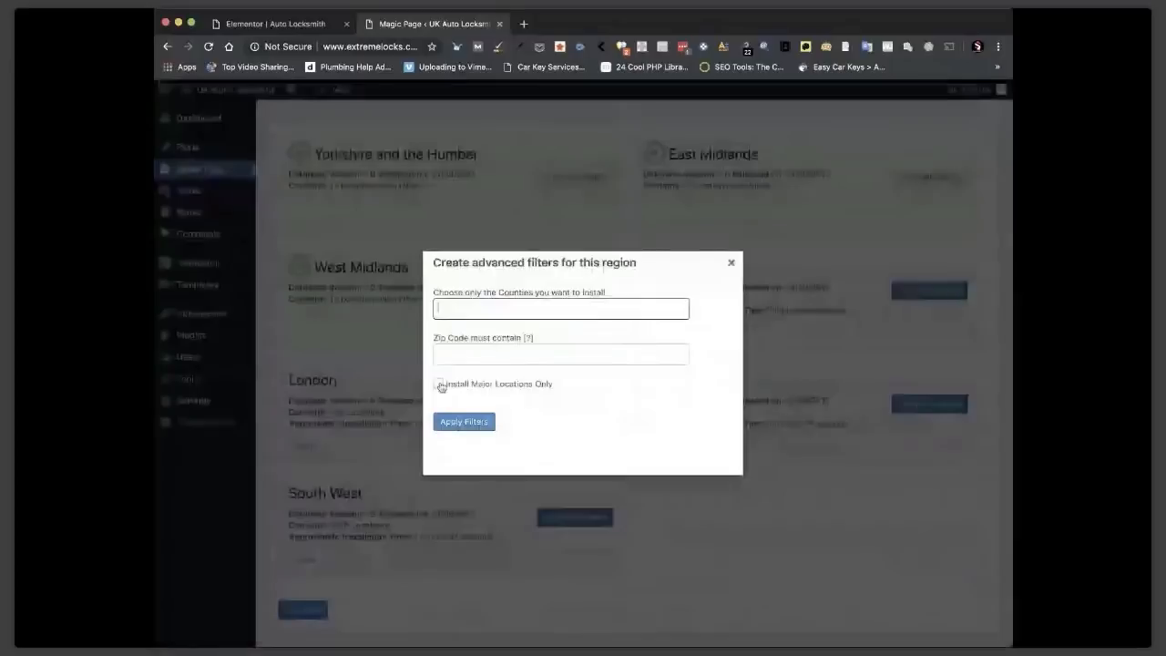
{"action": "left_click", "coordinate": [450, 423]}
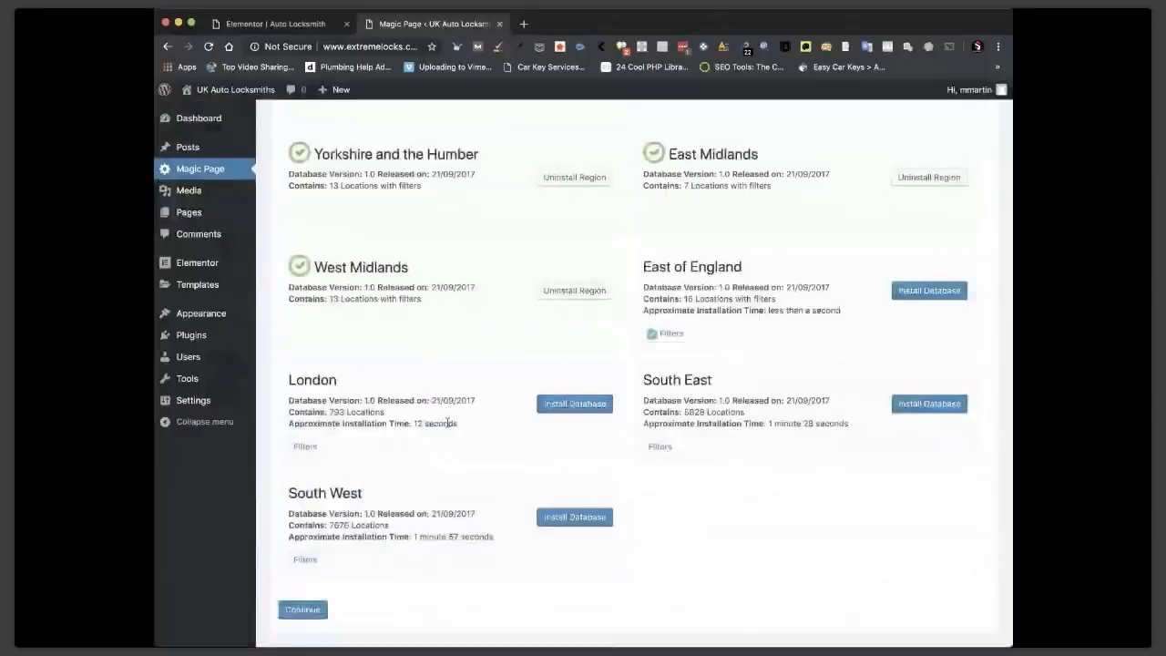
{"action": "left_click", "coordinate": [903, 293]}
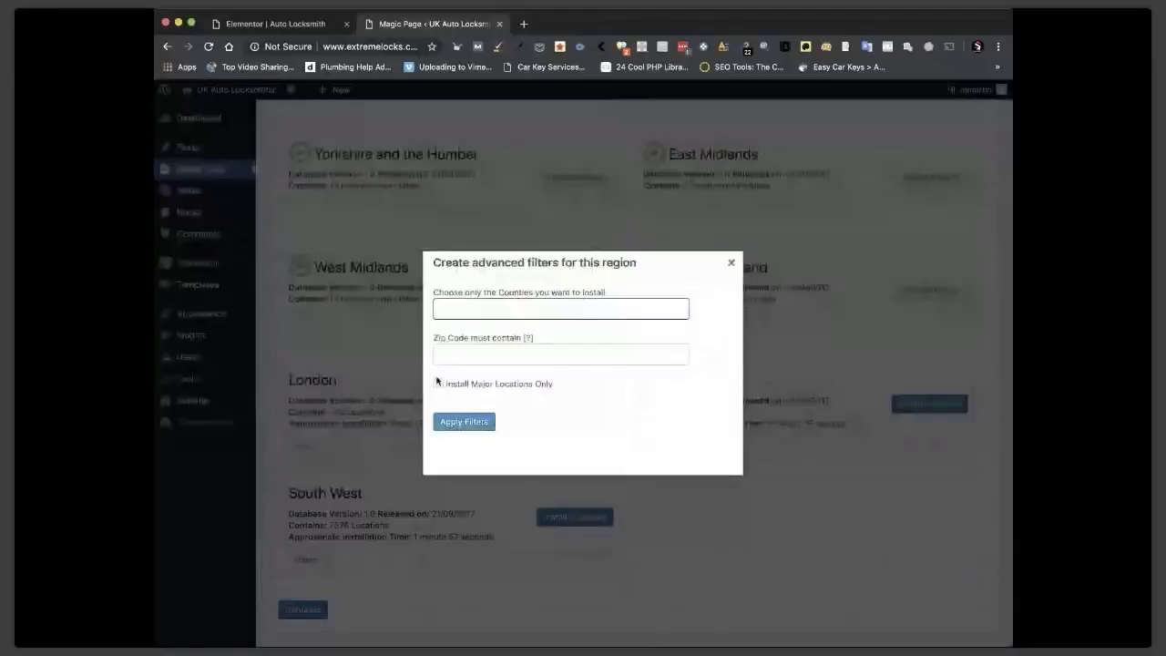
Filter and install London, apply South East filters, then continue to Settings.
{"action": "left_click", "coordinate": [437, 382]}
{"action": "left_click", "coordinate": [447, 422]}
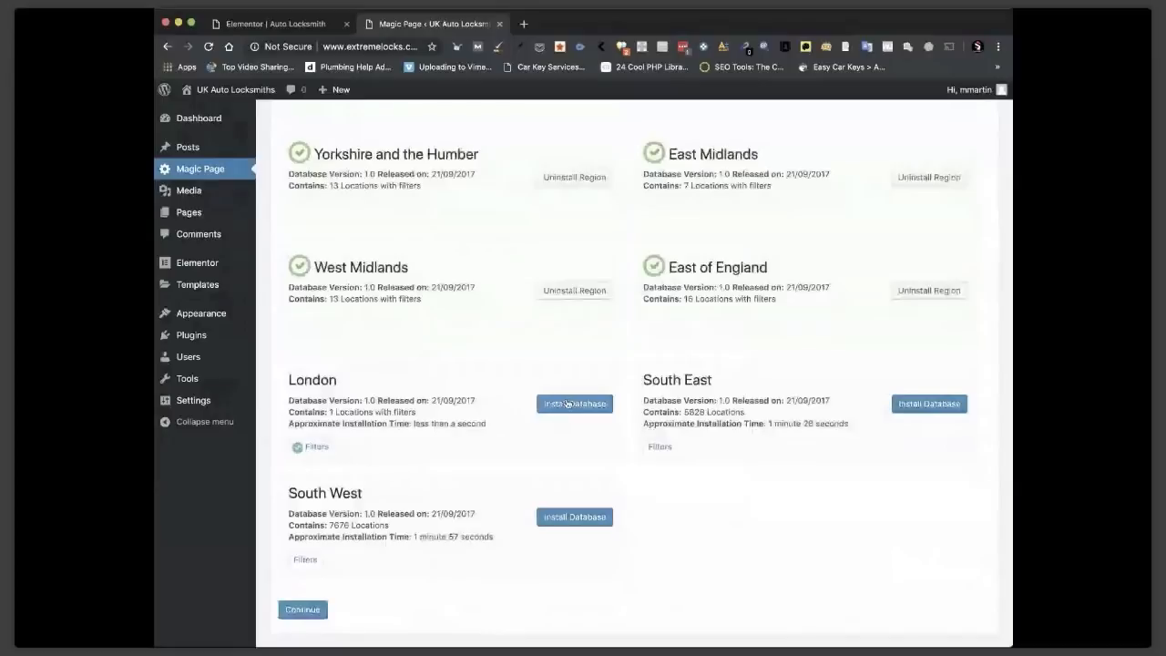
{"action": "left_click", "coordinate": [567, 403]}
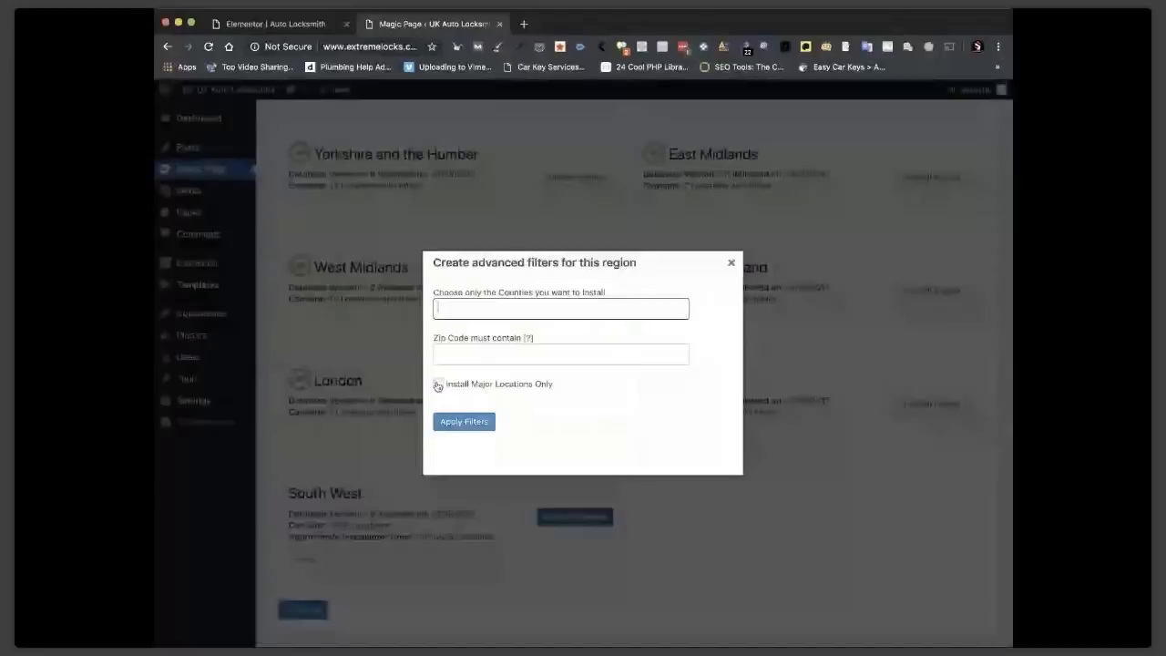
{"action": "left_click", "coordinate": [456, 423]}
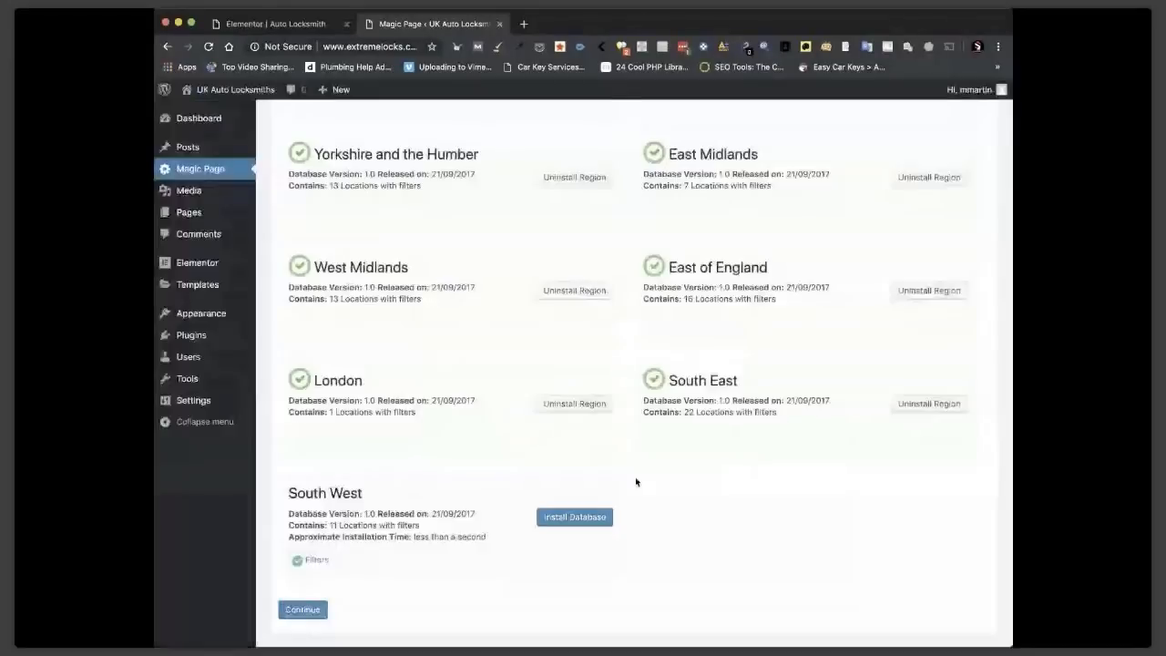
{"action": "left_click", "coordinate": [312, 612]}
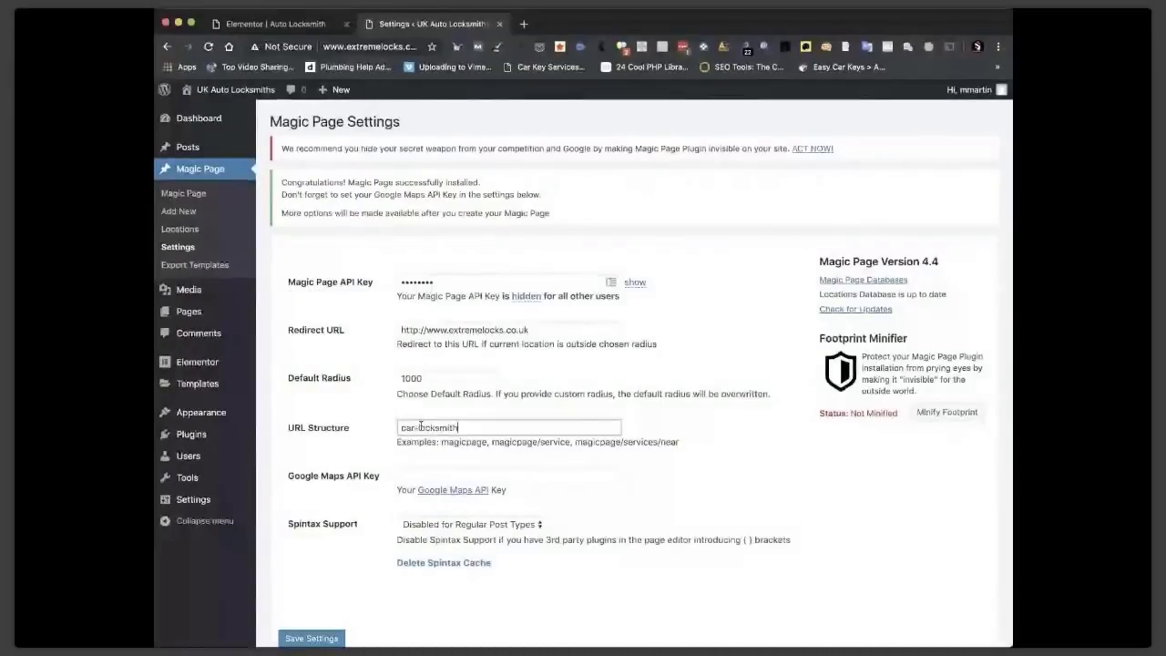
Finish entering car-locksmith as the URL structure and scroll down the Settings page.
{"action": "left_click", "coordinate": [723, 438]}
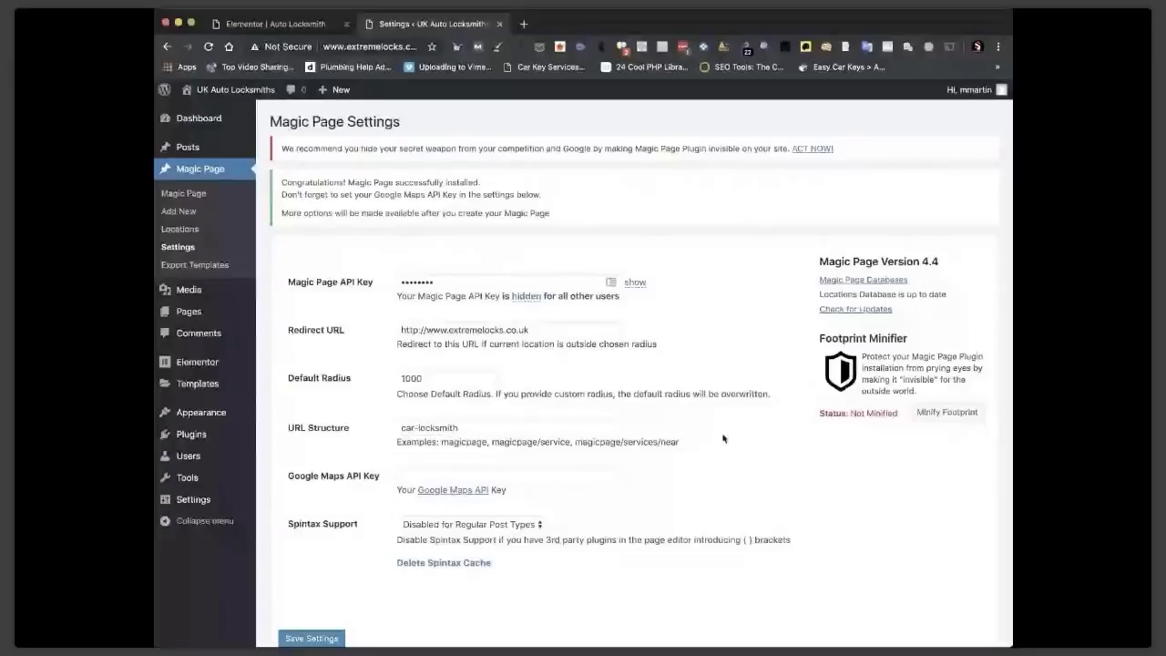
{"action": "scroll", "coordinate": [723, 438], "scroll_direction": "down", "scroll_amount": 1}
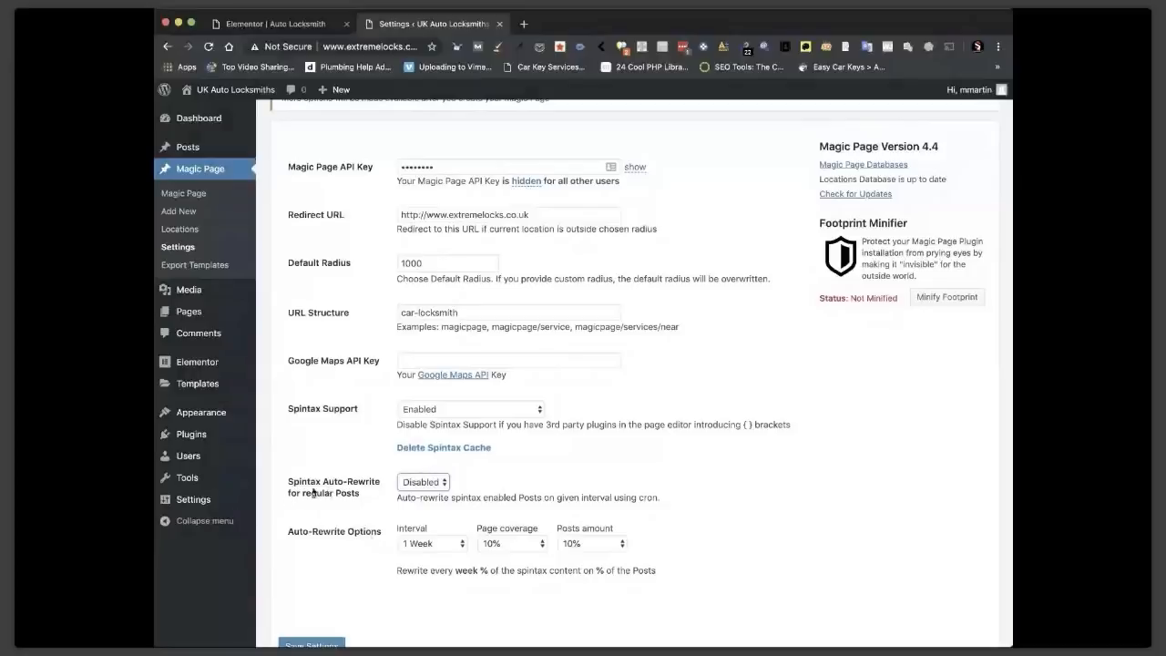
Enable monthly spintax auto-rewrite at 30% page coverage and 30% posts, save, then open Minify Footprint.
{"action": "left_click", "coordinate": [422, 481]}
{"action": "scroll", "coordinate": [689, 532], "scroll_direction": "down", "scroll_amount": 1}
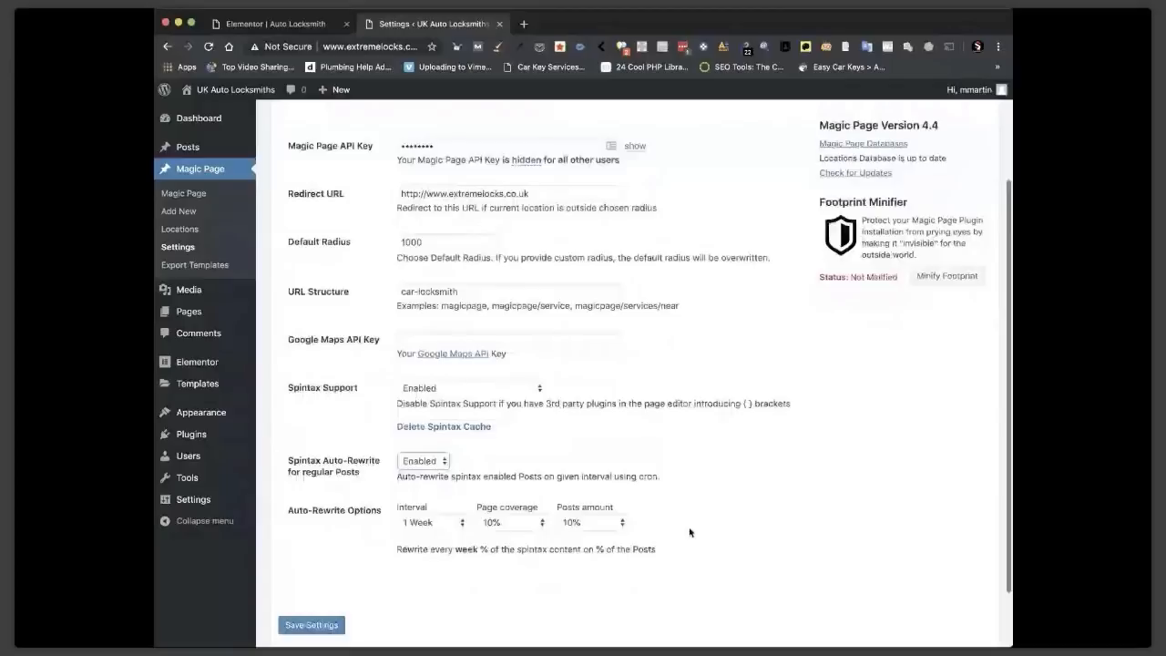
{"action": "scroll", "coordinate": [690, 531], "scroll_direction": "down", "scroll_amount": 1}
{"action": "left_click", "coordinate": [443, 512]}
{"action": "left_click", "coordinate": [440, 525]}
{"action": "left_click", "coordinate": [543, 512]}
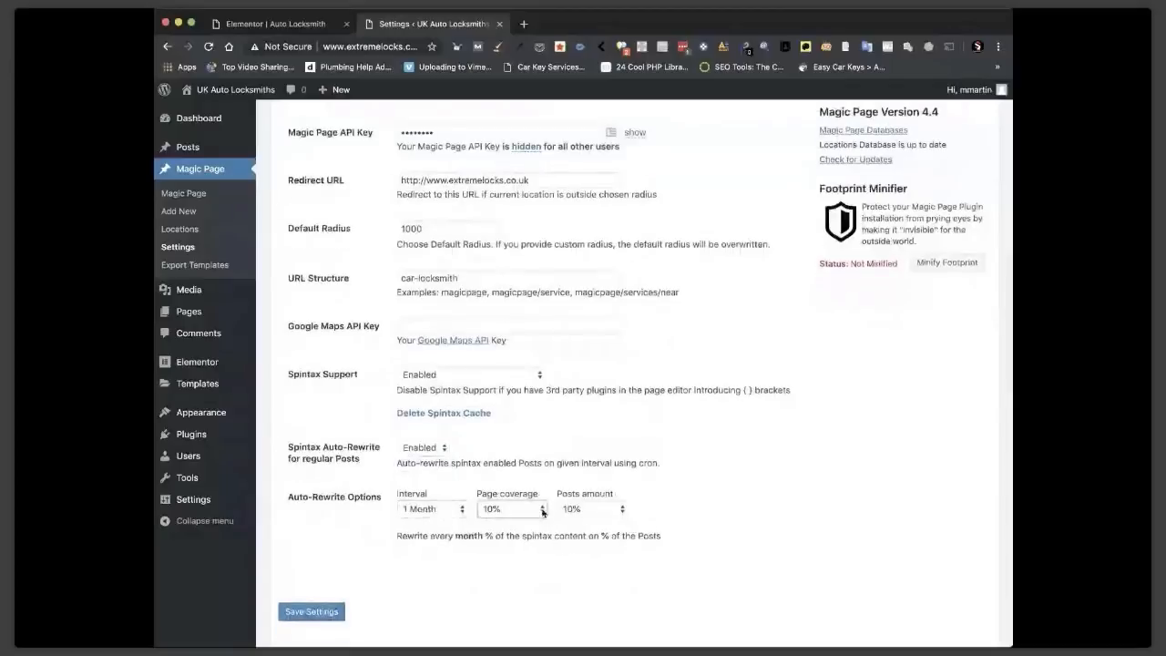
{"action": "left_click", "coordinate": [537, 534]}
{"action": "left_click", "coordinate": [606, 512]}
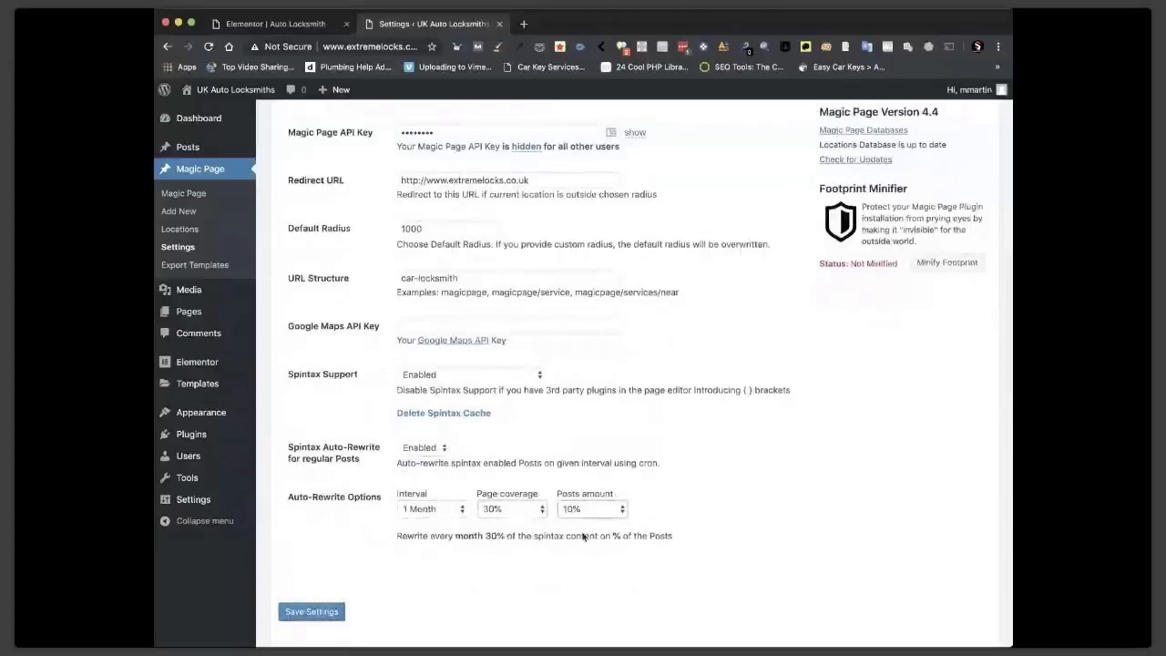
{"action": "left_click", "coordinate": [583, 536]}
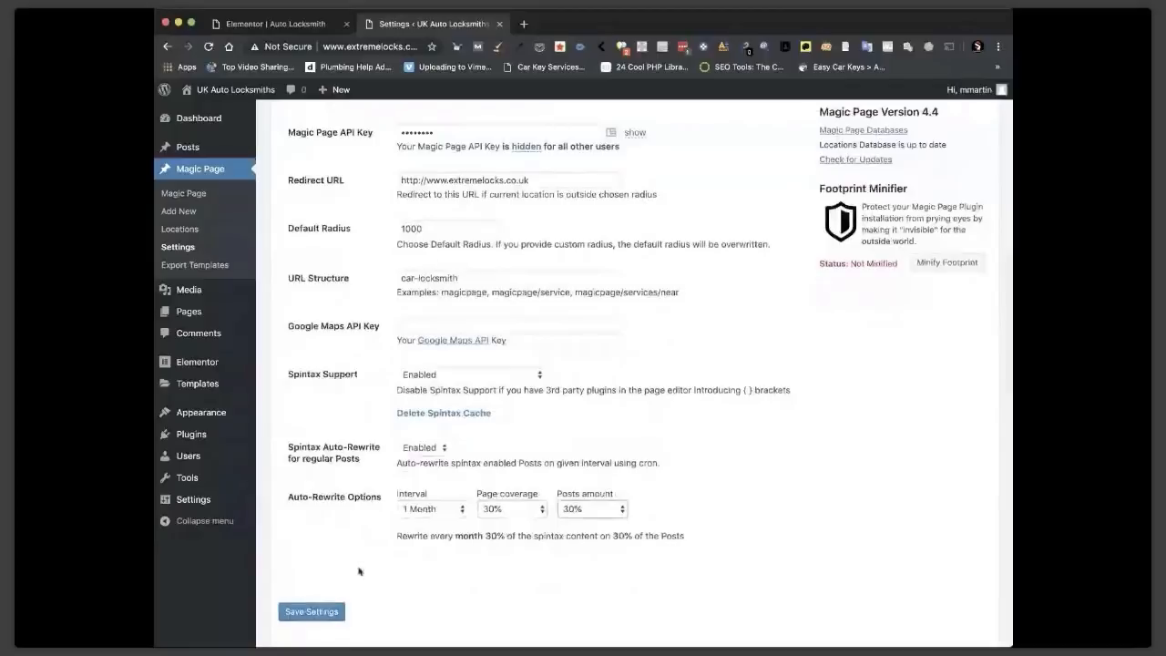
{"action": "left_click", "coordinate": [296, 619]}
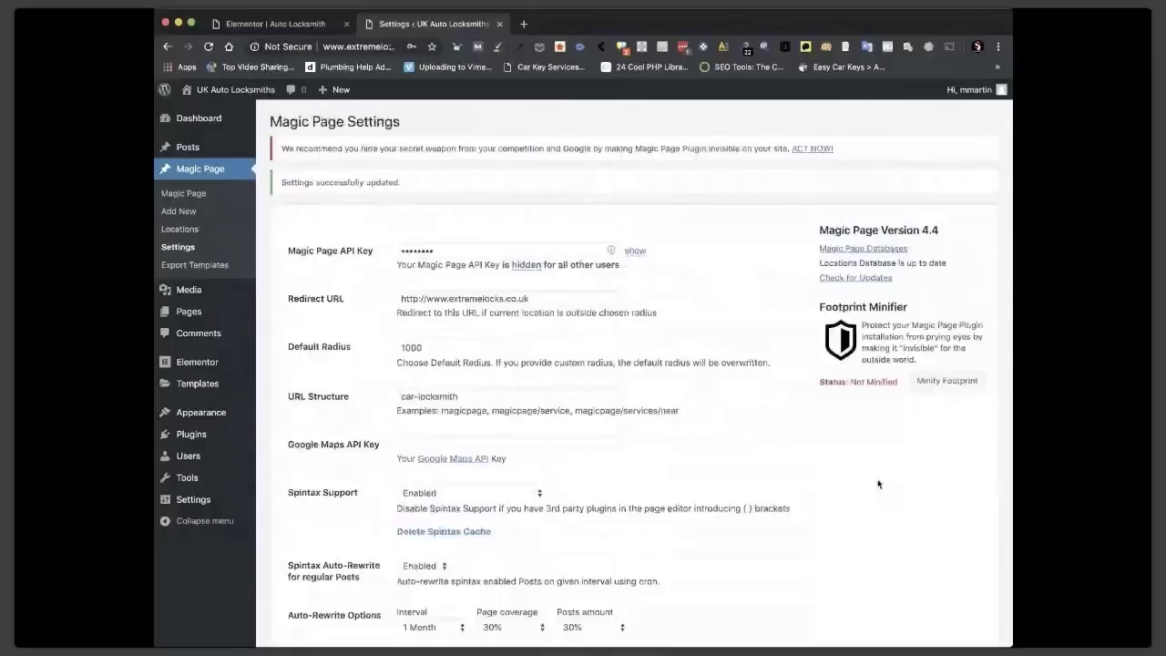
{"action": "left_click", "coordinate": [947, 379]}
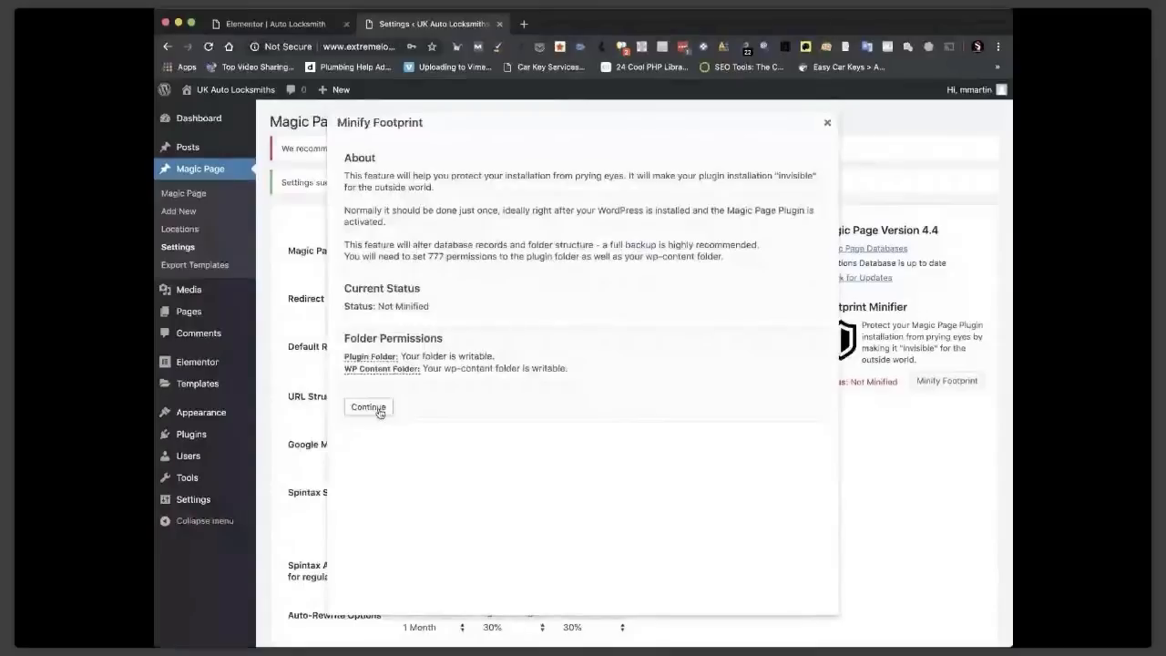
Minify the footprint using plugin folder 'Auto-Locks' and post type name 'Car Locksmith'.
{"action": "left_click", "coordinate": [379, 407]}
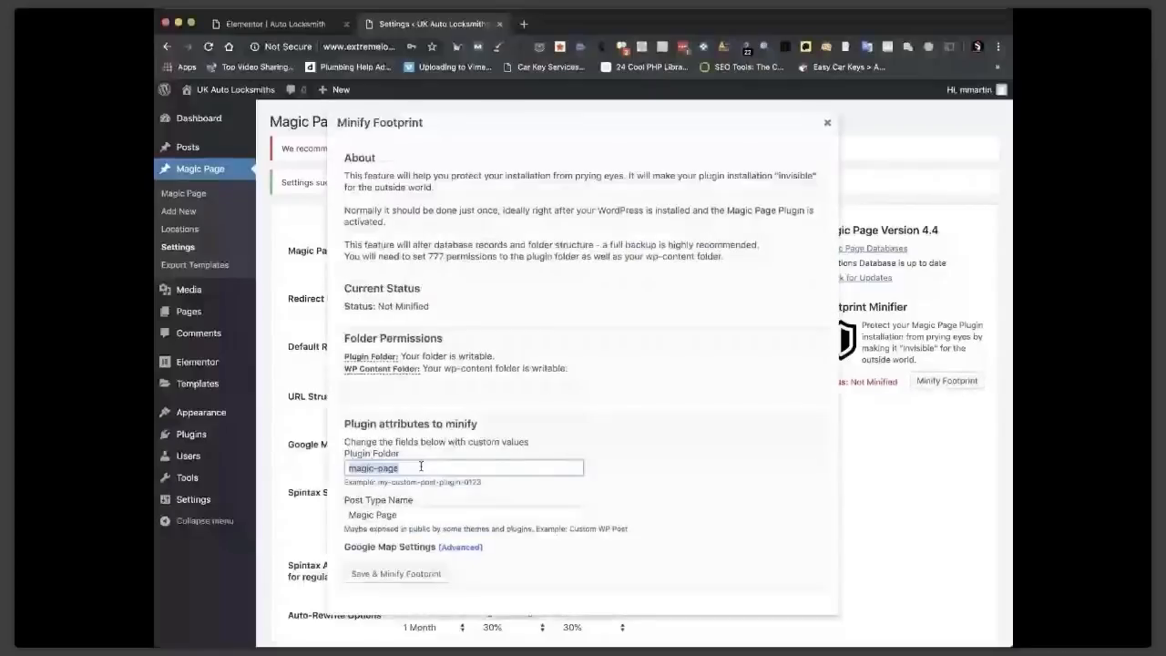
{"action": "type", "text": "Auto-Loc"}
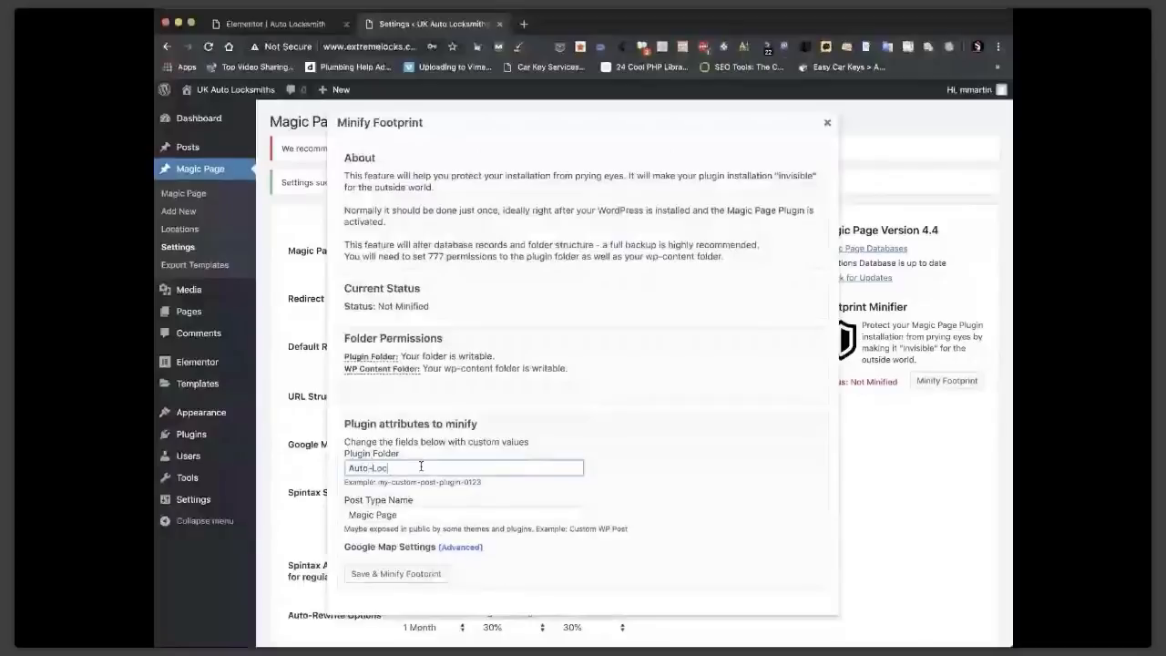
{"action": "type", "text": "ksmith"}
{"action": "key", "text": "BackSpace"}
{"action": "key", "text": "BackSpace"}
{"action": "key", "text": "BackSpace"}
{"action": "key", "text": "BackSpace"}
{"action": "left_click", "coordinate": [376, 510]}
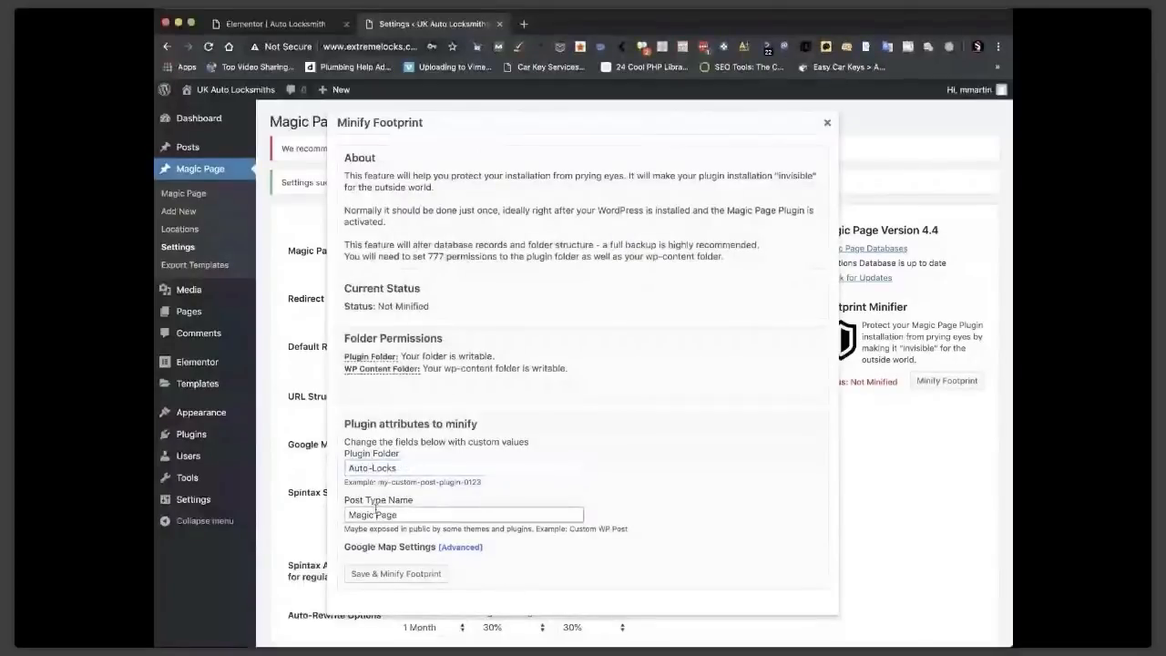
{"action": "key", "text": "super+a"}
{"action": "type", "text": "Car Locksmith"}
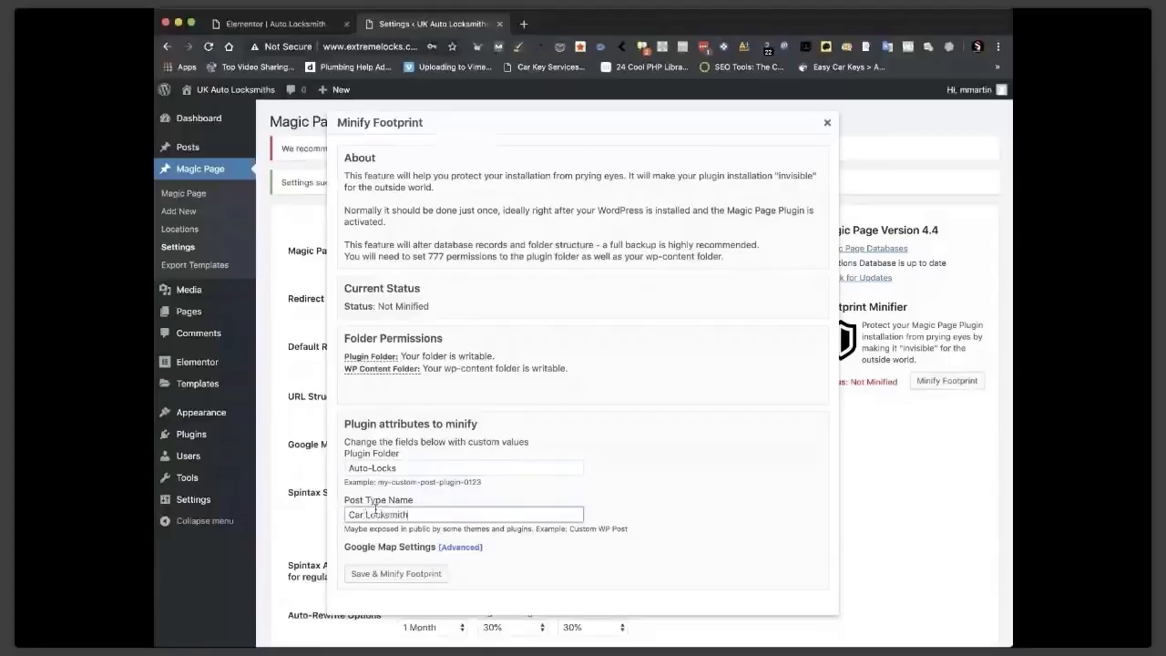
{"action": "left_click", "coordinate": [386, 572]}
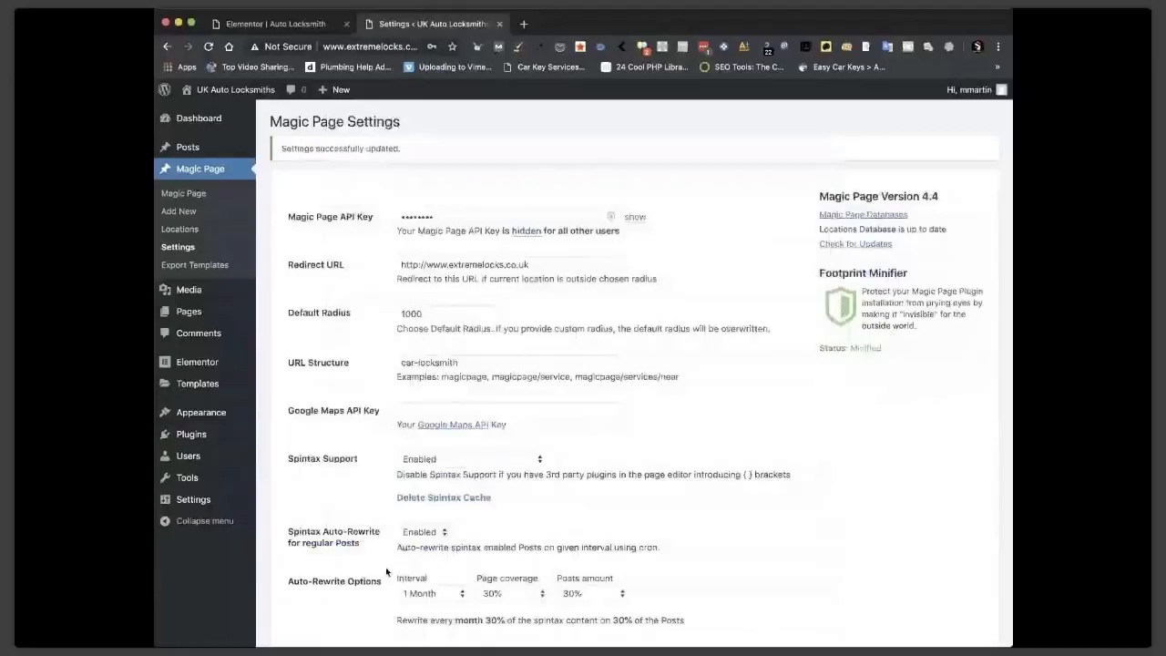
Save the settings again, then edit the Auto Locksmith page with Elementor from All Pages.
{"action": "scroll", "coordinate": [387, 571], "scroll_direction": "down", "scroll_amount": 3}
{"action": "left_click", "coordinate": [333, 553]}
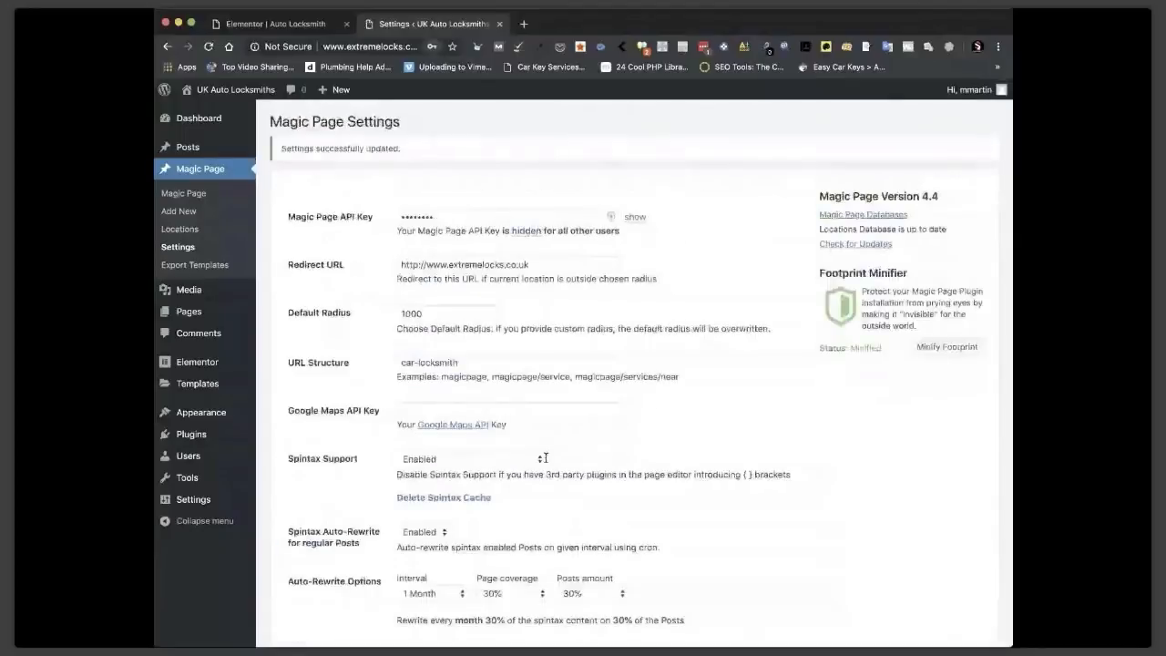
{"action": "mouse_move", "coordinate": [194, 314]}
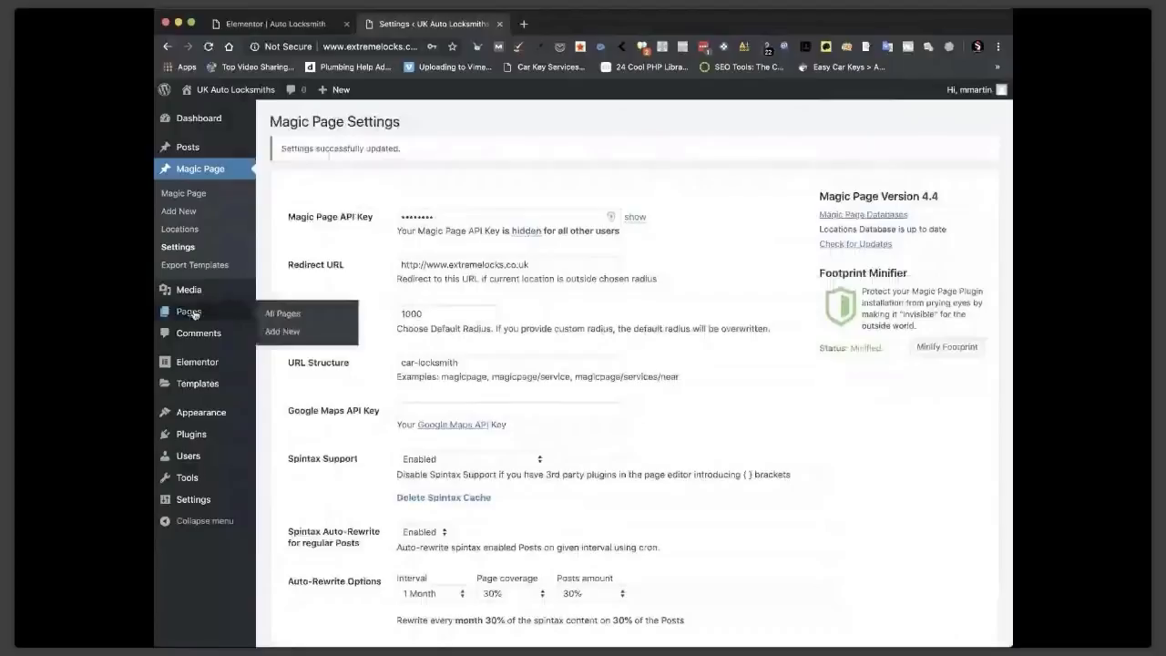
{"action": "left_click", "coordinate": [194, 314]}
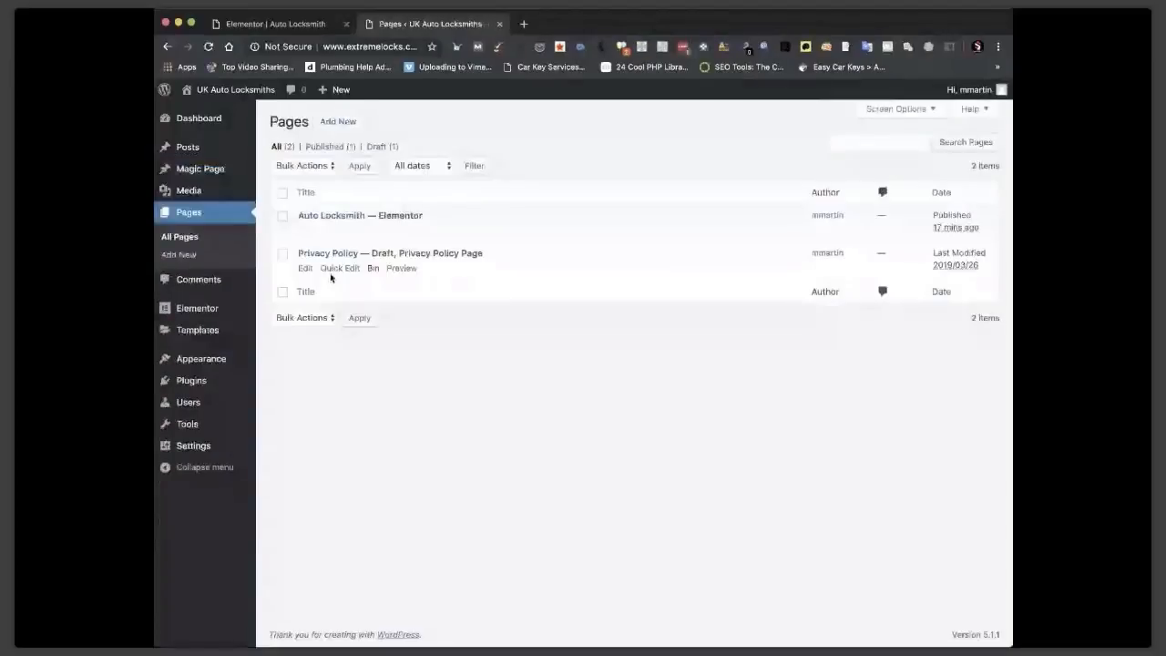
{"action": "left_click", "coordinate": [424, 231]}
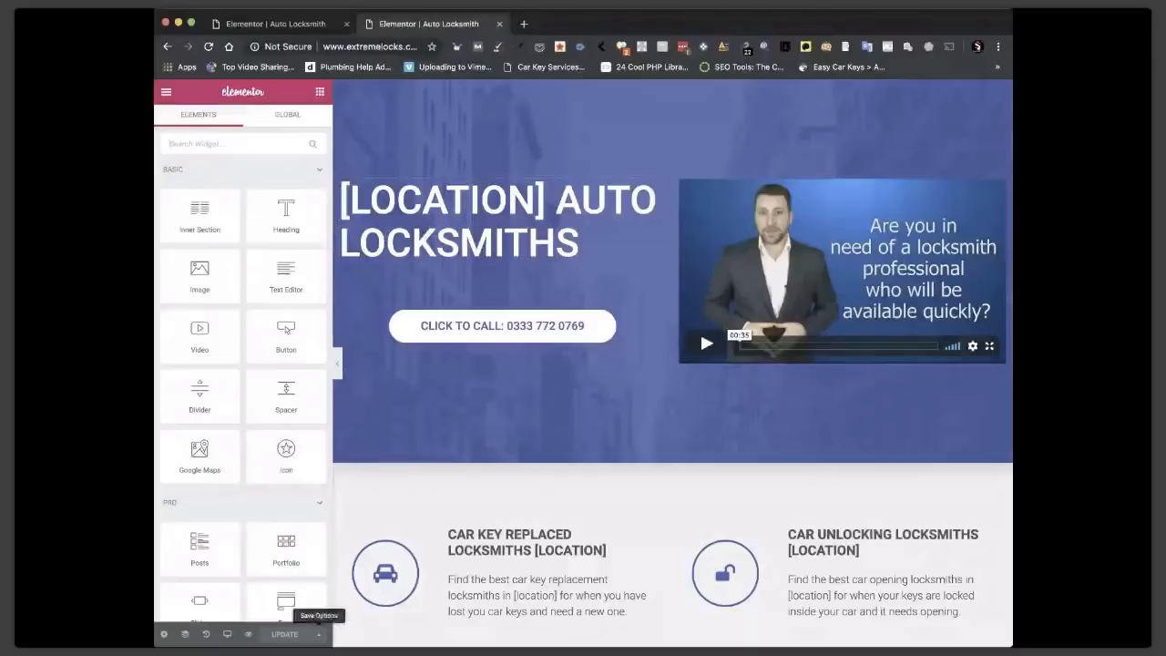
Save the page to the Elementor library as the template 'MPP PAGE TEMPLATE'.
{"action": "left_click", "coordinate": [319, 634]}
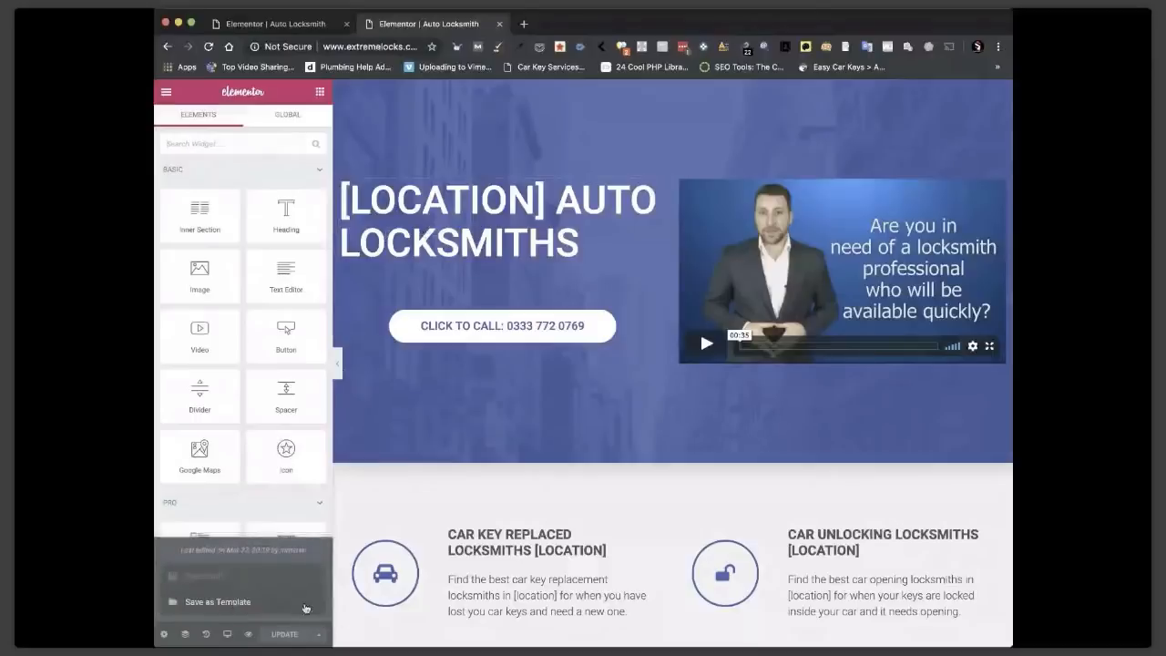
{"action": "left_click", "coordinate": [217, 603]}
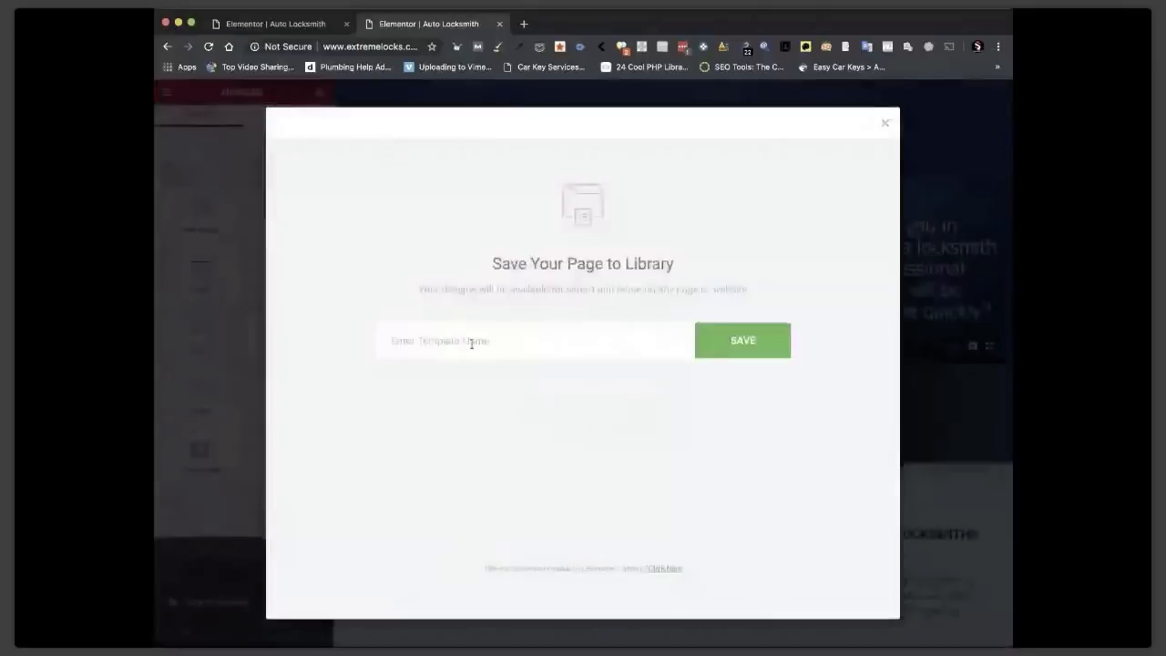
{"action": "type", "text": "Mai"}
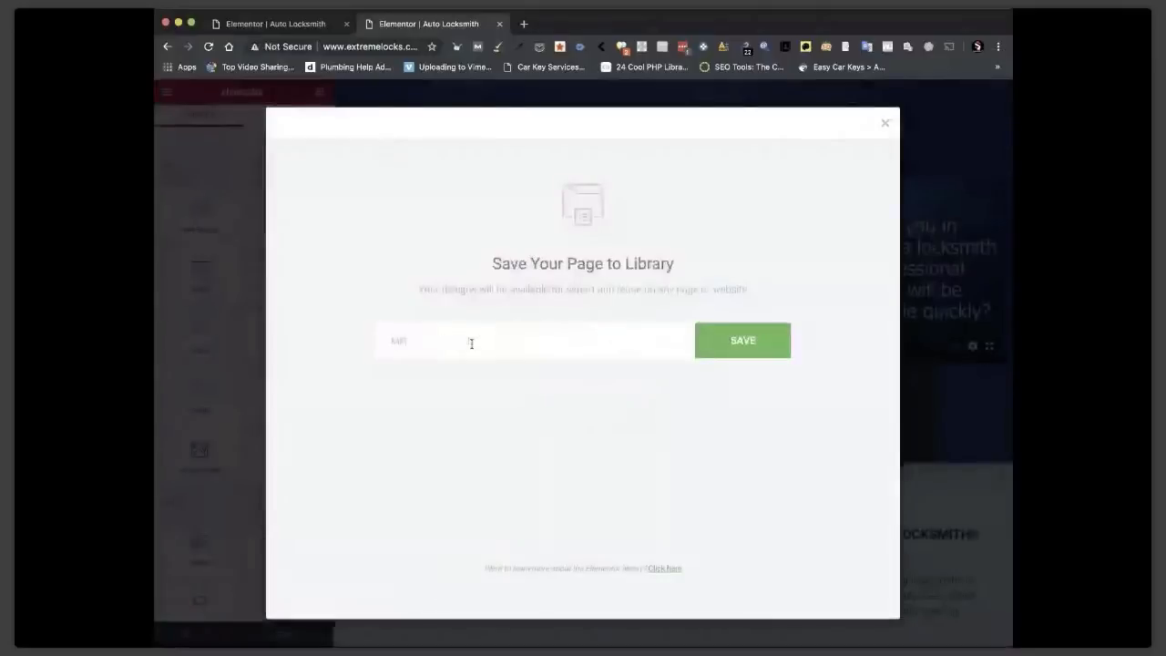
{"action": "type", "text": " PAGE"}
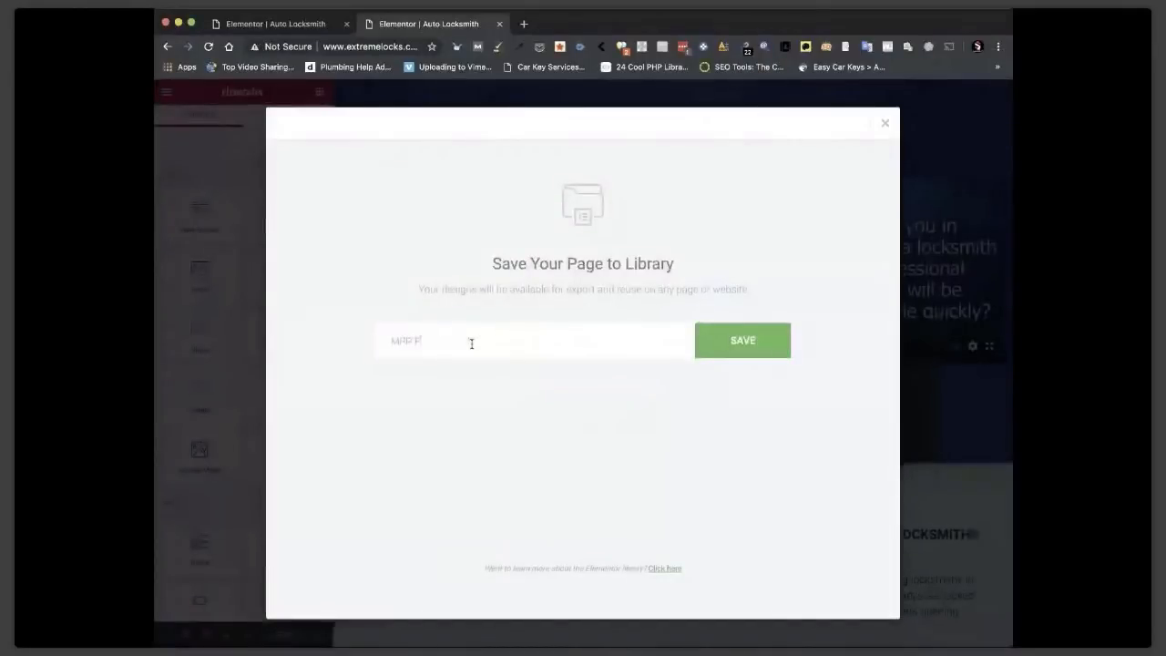
{"action": "type", "text": " TEMPLATE"}
{"action": "left_click", "coordinate": [756, 343]}
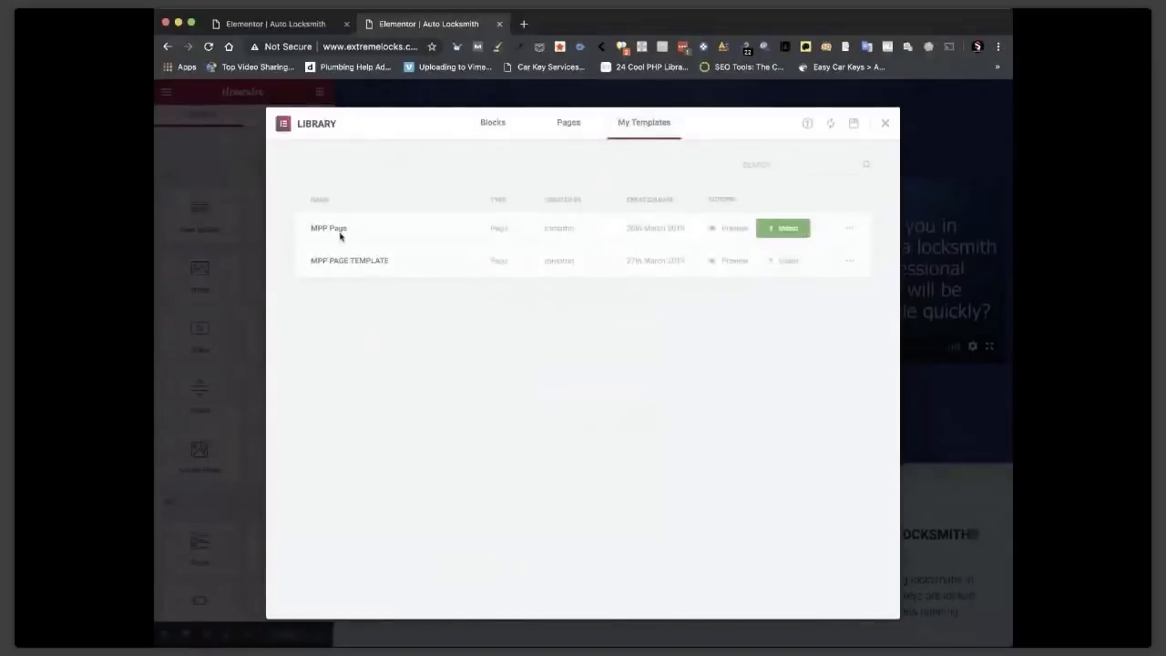
Close the template library and exit Elementor to the WordPress dashboard.
{"action": "left_click", "coordinate": [884, 126]}
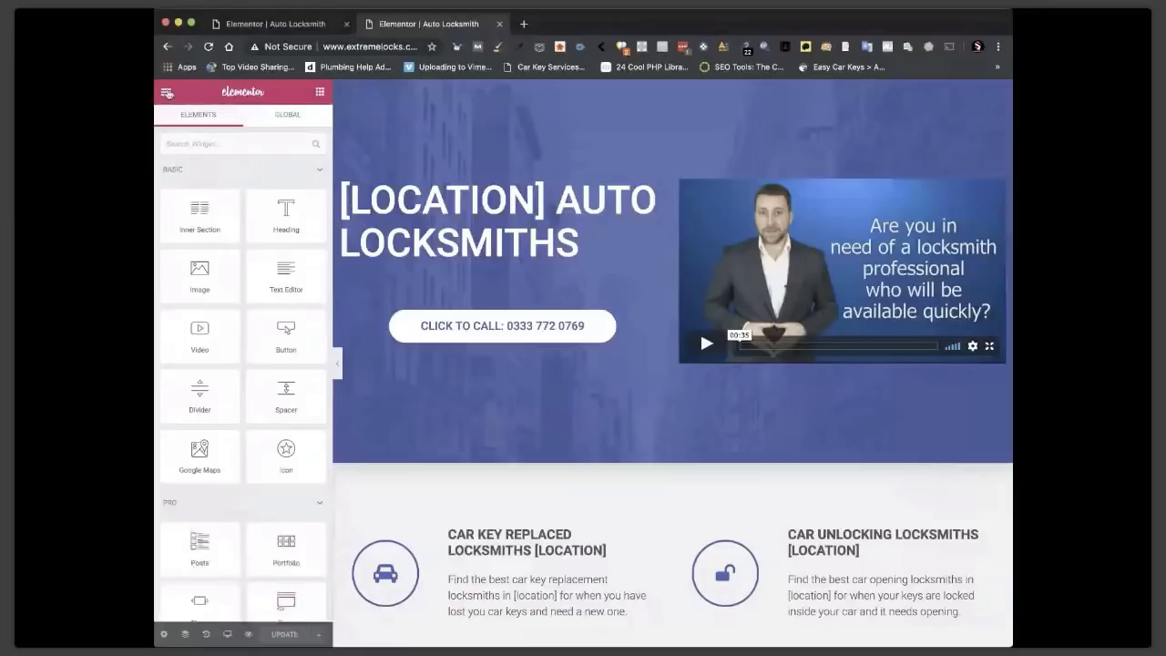
{"action": "left_click", "coordinate": [166, 92]}
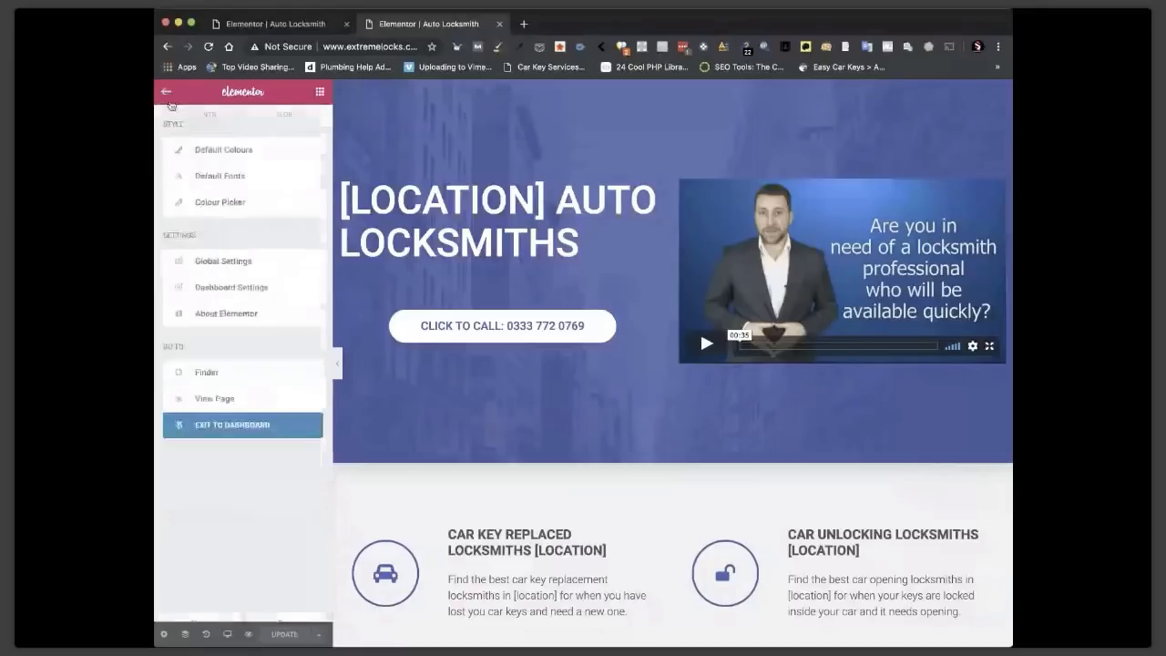
{"action": "left_click", "coordinate": [219, 425]}
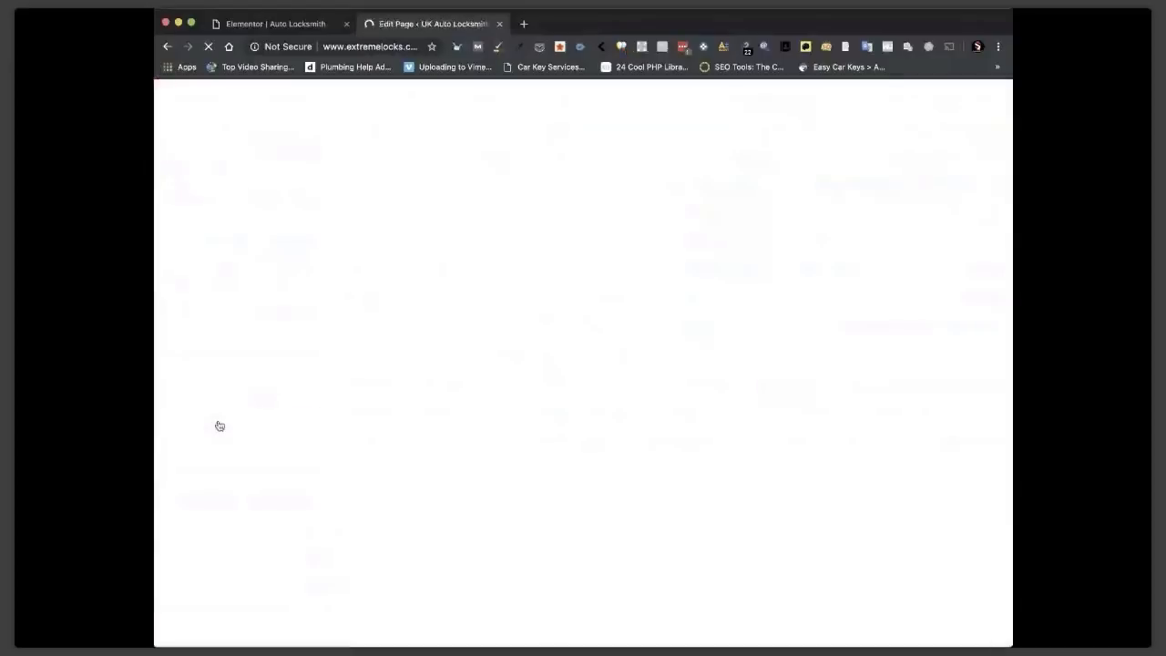
Create a new Magic Page via Add New under the Magic Page sidebar menu.
{"action": "mouse_move", "coordinate": [210, 169]}
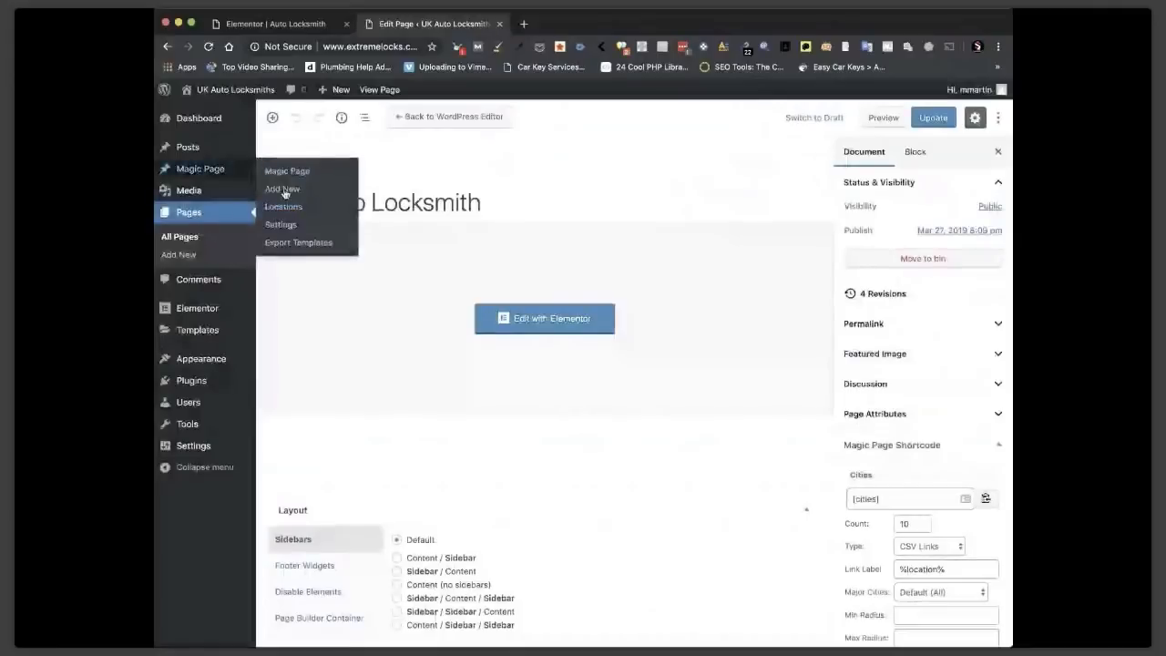
{"action": "left_click", "coordinate": [284, 192]}
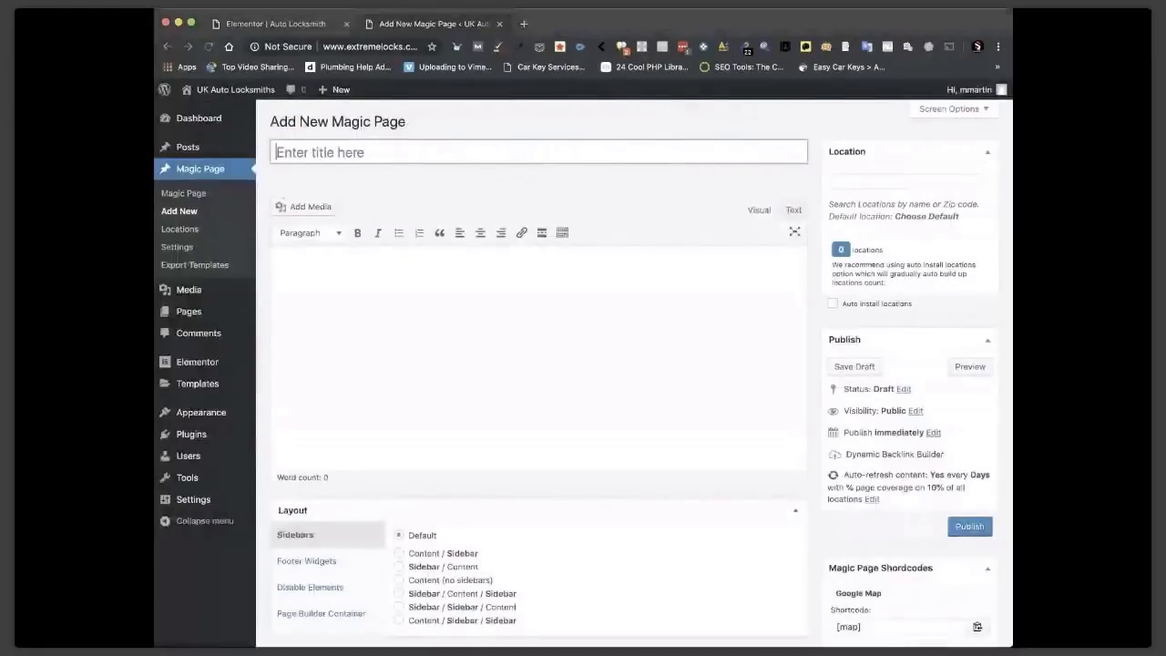
{"action": "left_click", "coordinate": [319, 162]}
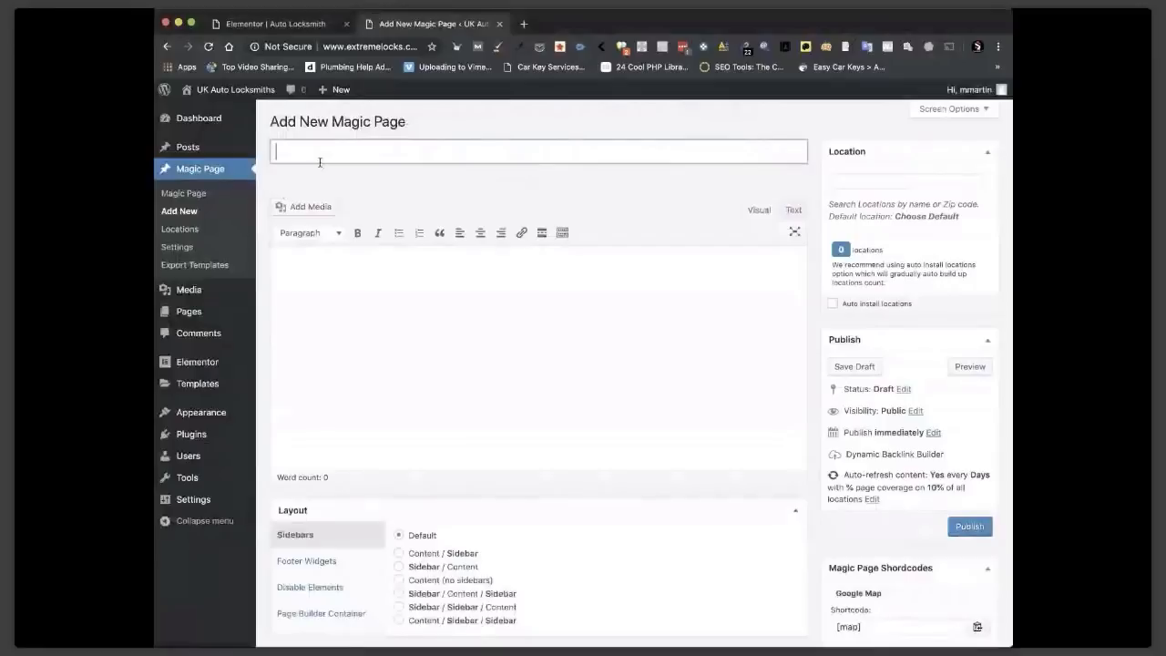
{"action": "key", "text": "super+v"}
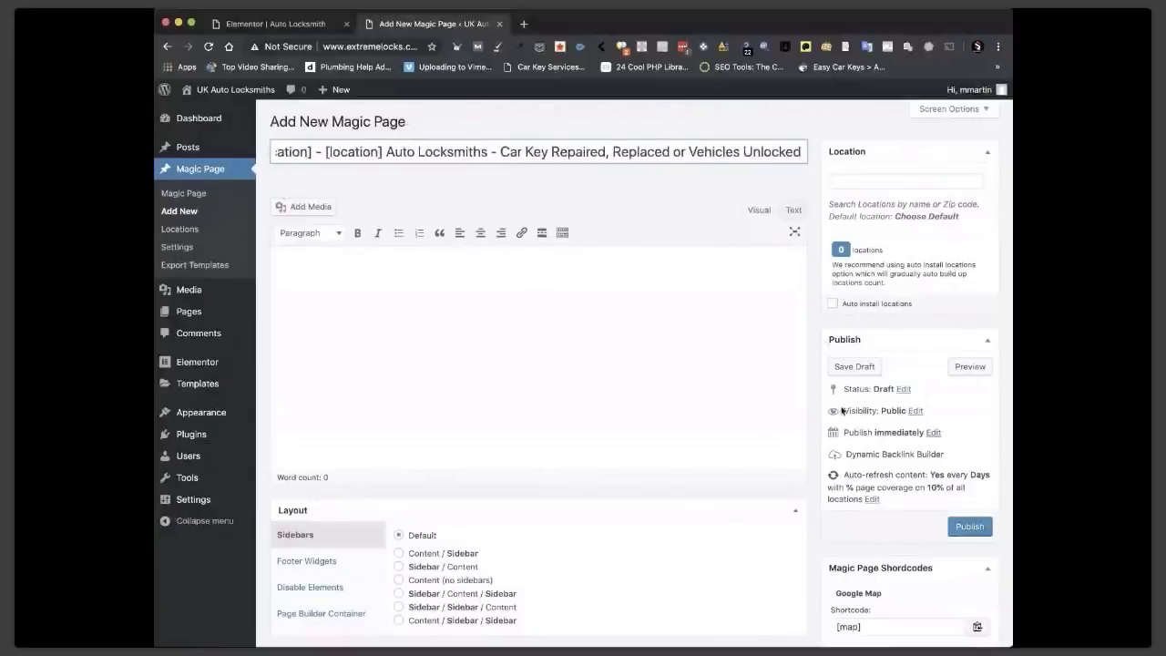
{"action": "scroll", "coordinate": [842, 411], "scroll_direction": "down", "scroll_amount": 3}
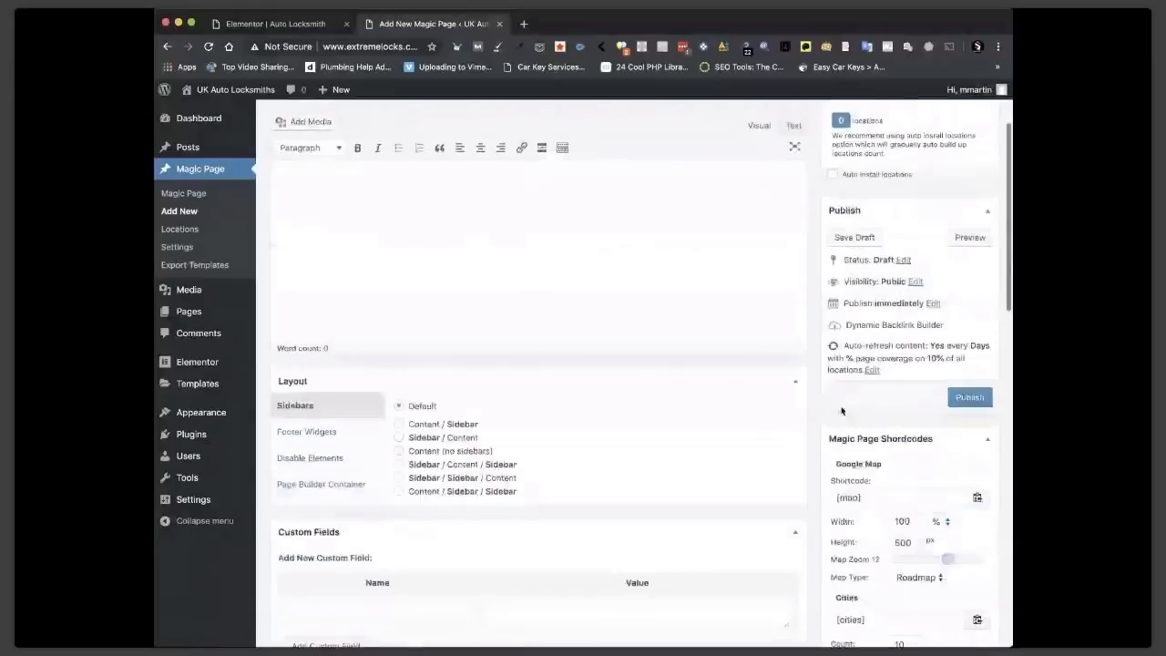
Paste the car-locksmith title into both the Meta Title and Social Title fields.
{"action": "scroll", "coordinate": [842, 411], "scroll_direction": "down", "scroll_amount": 10}
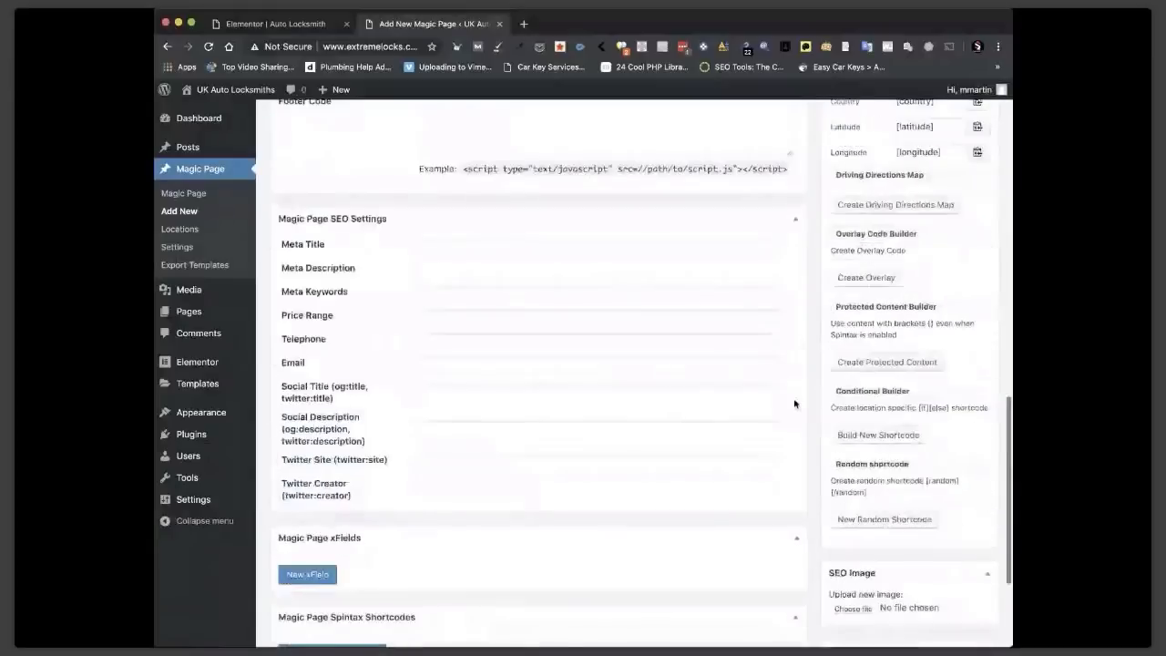
{"action": "left_click", "coordinate": [446, 245]}
{"action": "key", "text": "ctrl+v"}
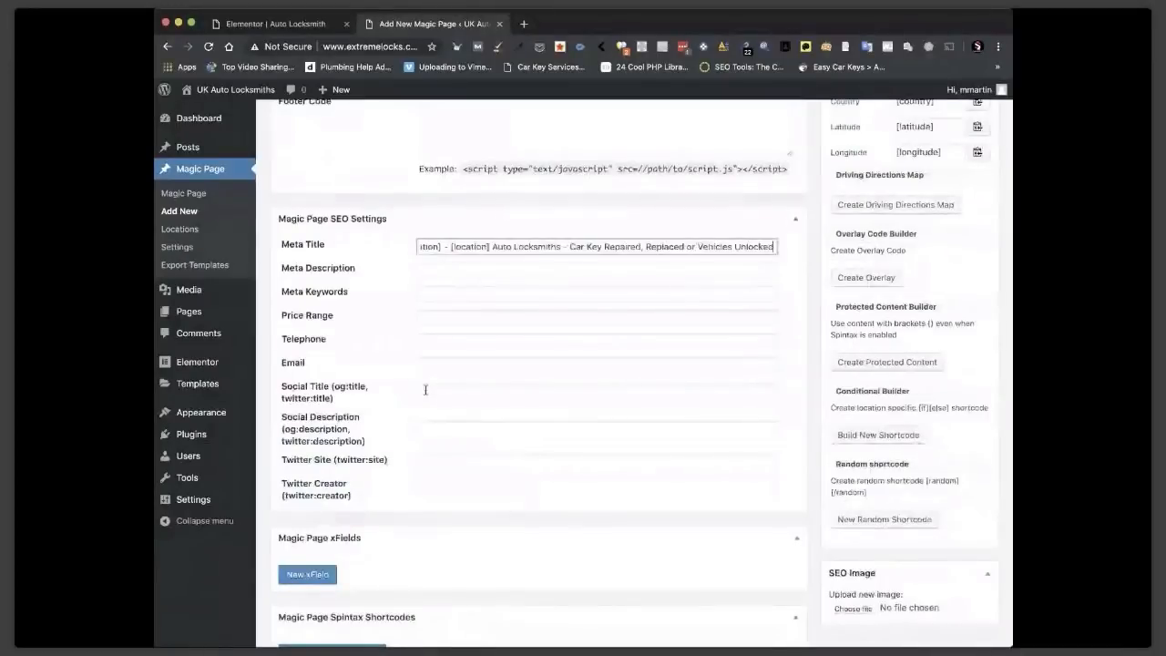
{"action": "left_click", "coordinate": [425, 391]}
{"action": "type", "text": "Car Locksmith [location] - [location] Auto Locksmiths - Car Key Repaired, Replaced or Vehicles Unlocked"}
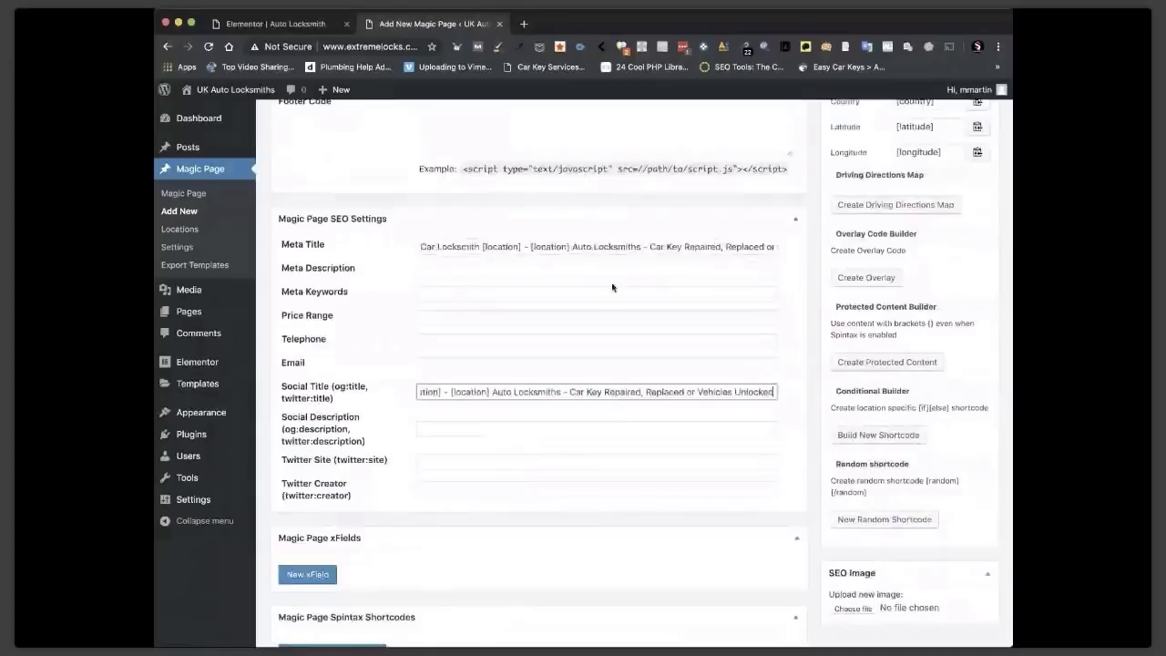
Paste the locksmith description into both the Meta Description and Social Description fields.
{"action": "scroll", "coordinate": [628, 284], "scroll_direction": "up", "scroll_amount": 5}
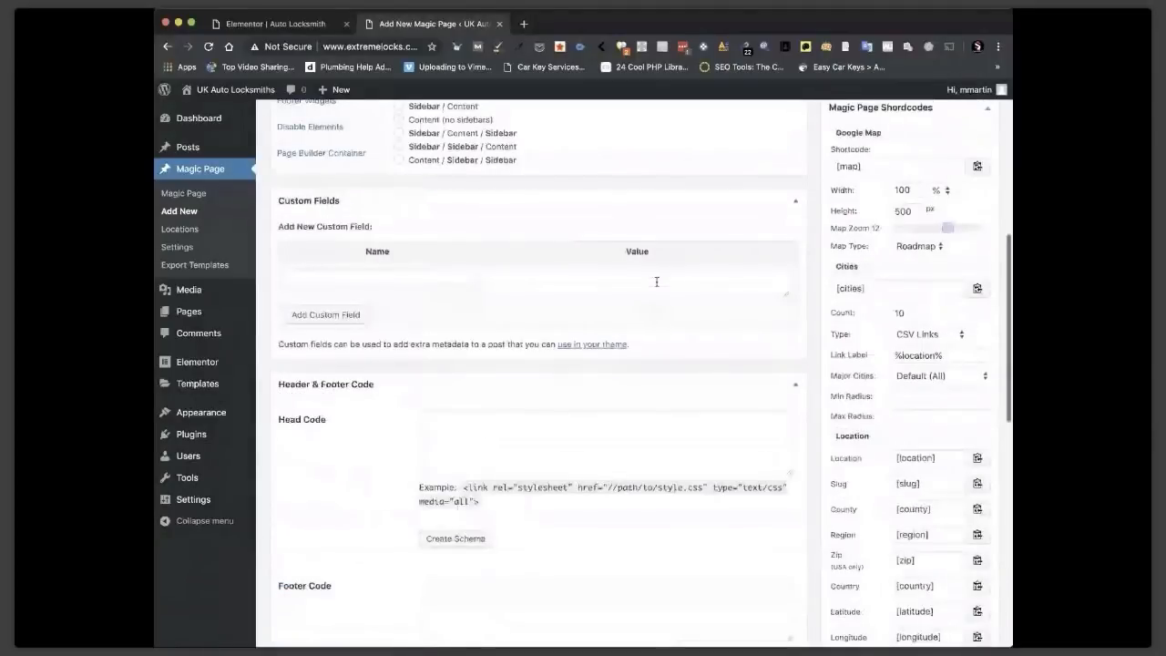
{"action": "scroll", "coordinate": [656, 282], "scroll_direction": "up", "scroll_amount": 1}
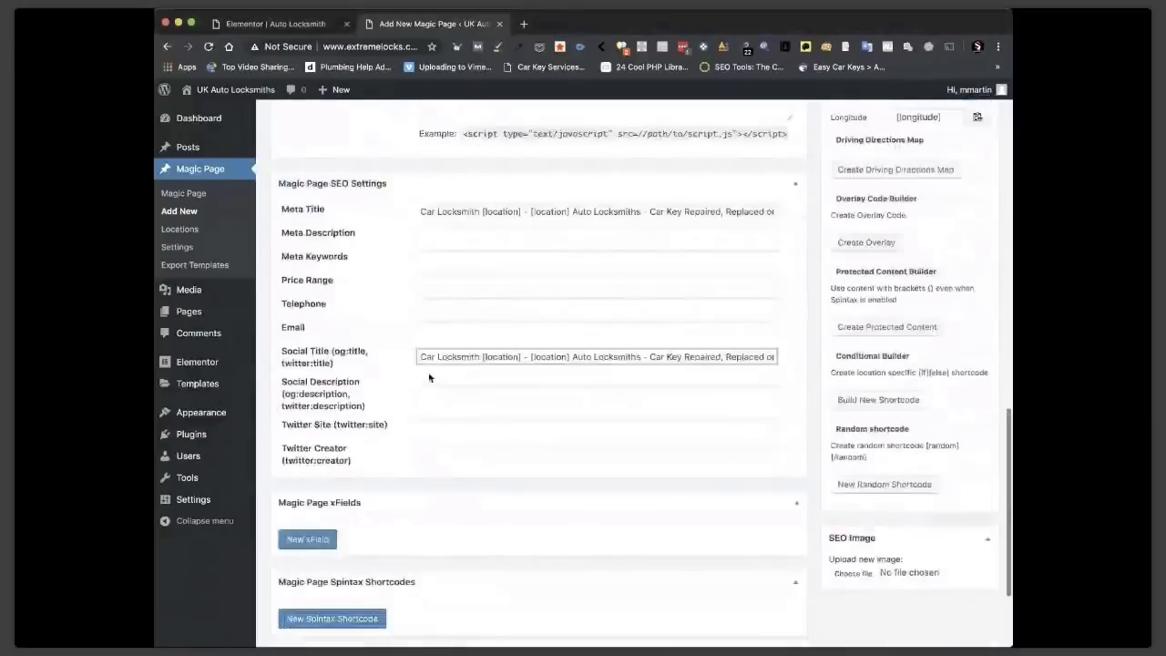
{"action": "scroll", "coordinate": [428, 202], "scroll_direction": "down", "scroll_amount": 1}
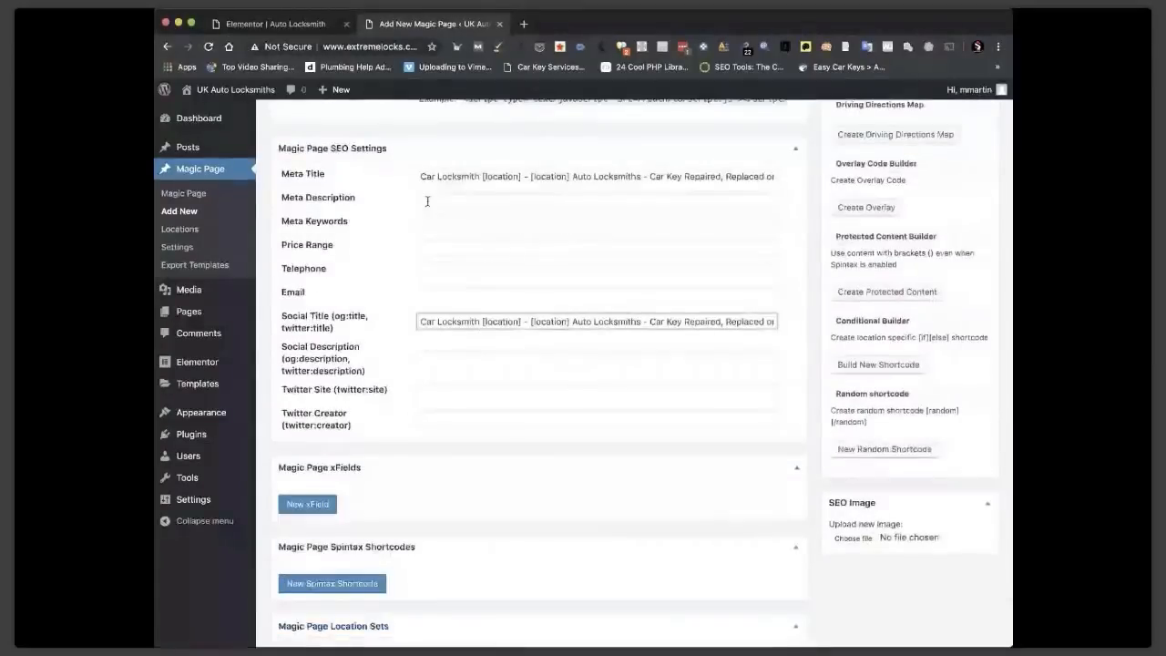
{"action": "left_click", "coordinate": [427, 201]}
{"action": "key", "text": "ctrl+v"}
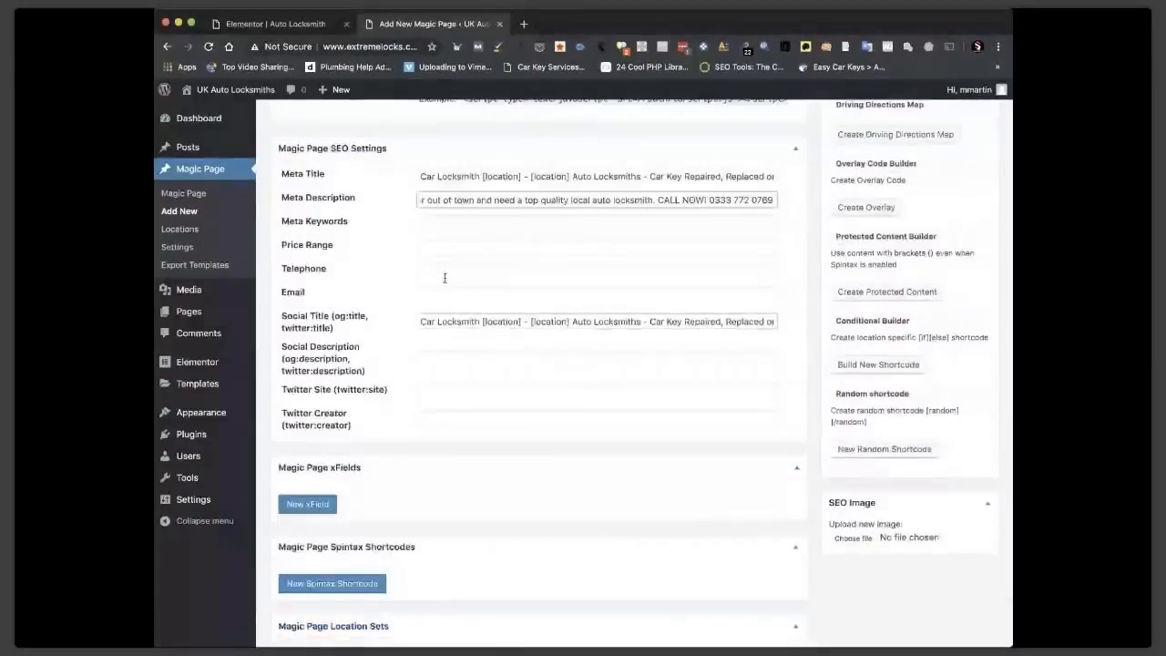
{"action": "left_click", "coordinate": [444, 353]}
{"action": "key", "text": "ctrl+v"}
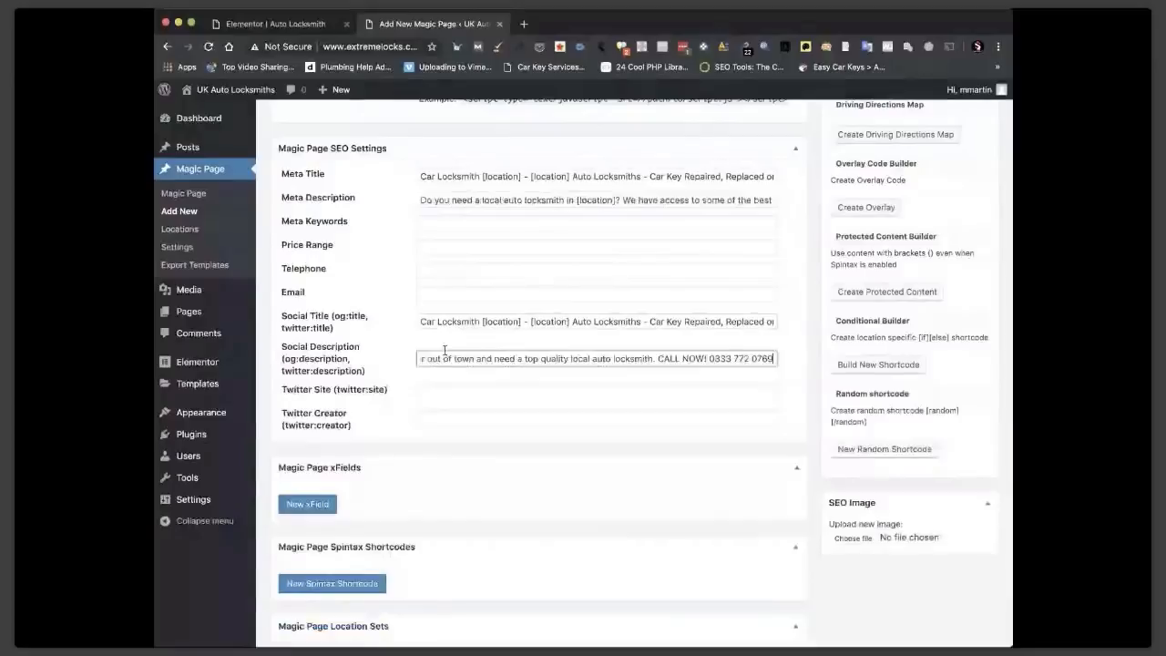
Publish the new Magic Page.
{"action": "scroll", "coordinate": [483, 343], "scroll_direction": "up", "scroll_amount": 10}
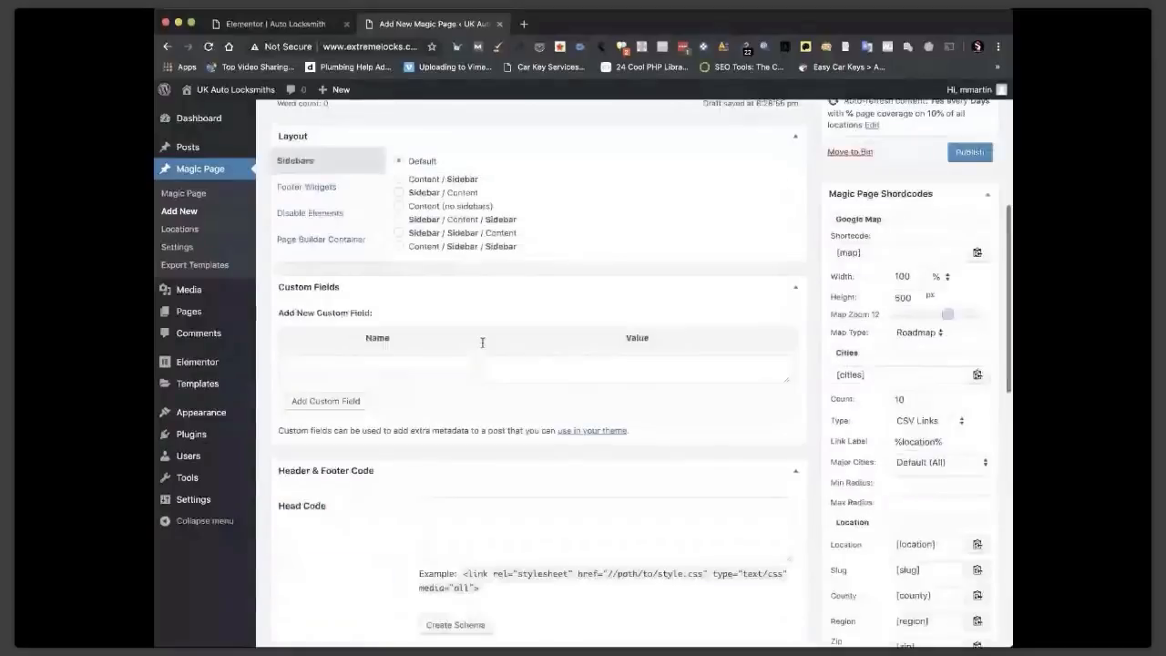
{"action": "scroll", "coordinate": [562, 406], "scroll_direction": "down", "scroll_amount": 6}
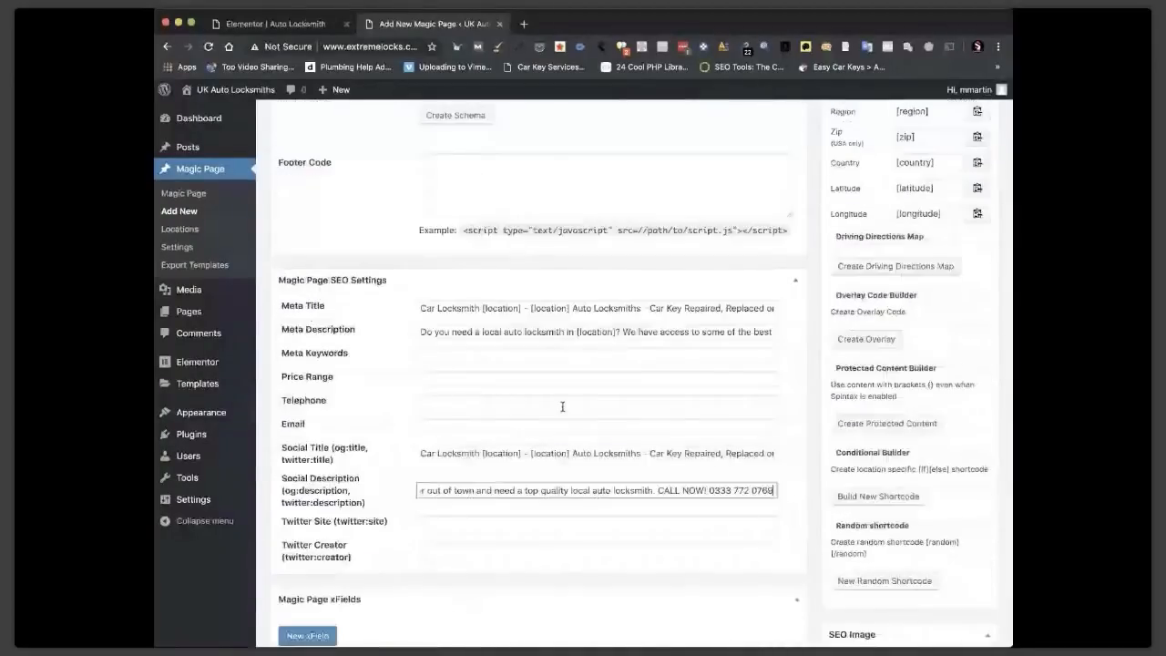
{"action": "scroll", "coordinate": [562, 406], "scroll_direction": "up", "scroll_amount": 4}
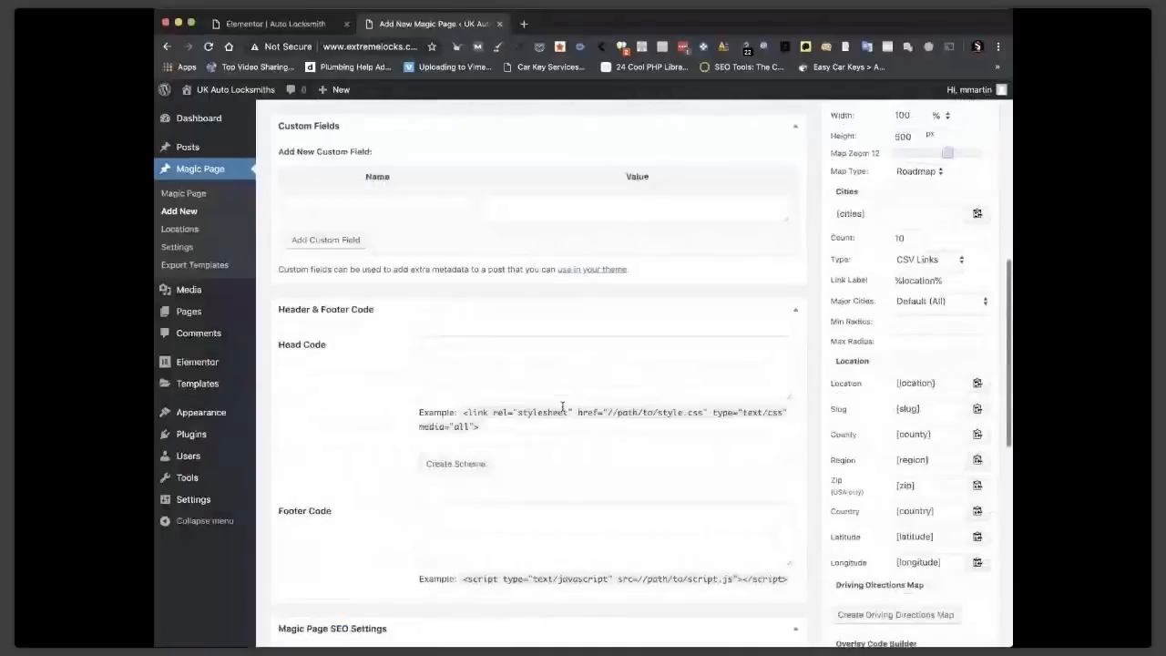
{"action": "scroll", "coordinate": [562, 406], "scroll_direction": "up", "scroll_amount": 5}
{"action": "left_click", "coordinate": [965, 219]}
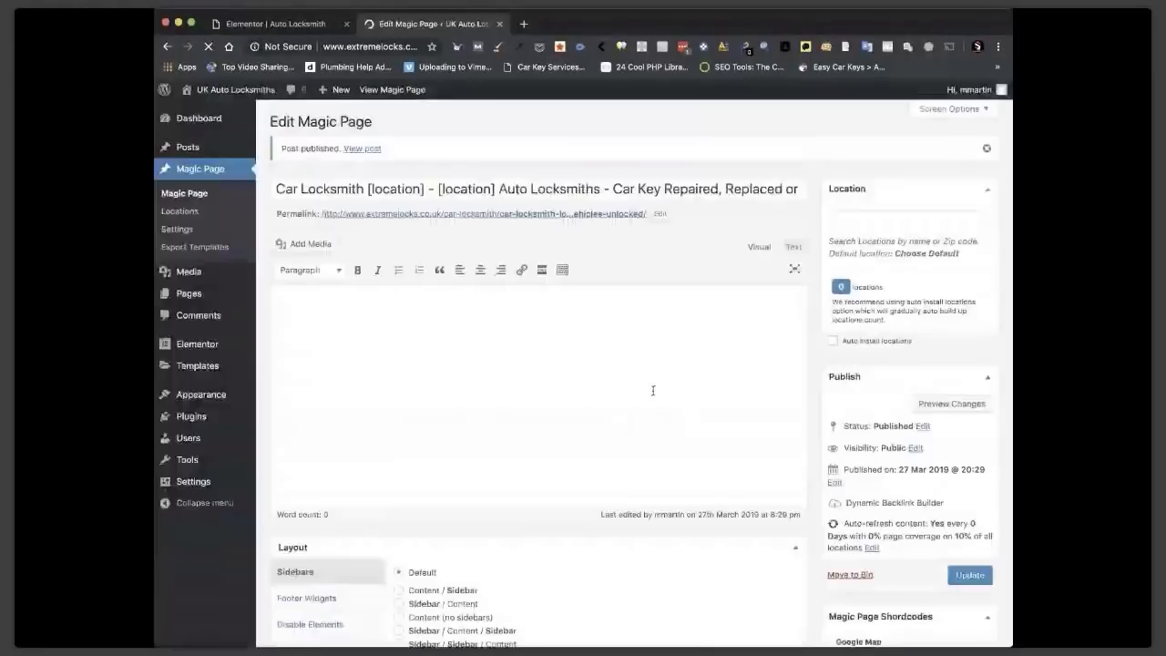
Set the Cities shortcode type to CSV Titles and check the city count.
{"action": "scroll", "coordinate": [638, 408], "scroll_direction": "down", "scroll_amount": 10}
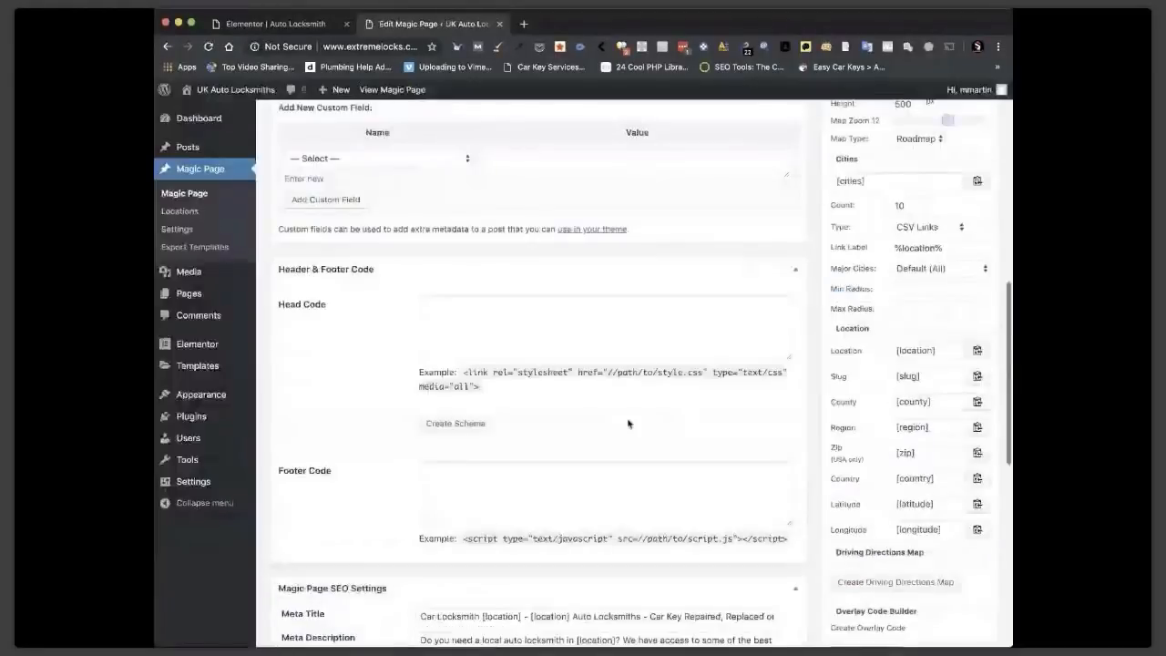
{"action": "scroll", "coordinate": [628, 423], "scroll_direction": "down", "scroll_amount": 3}
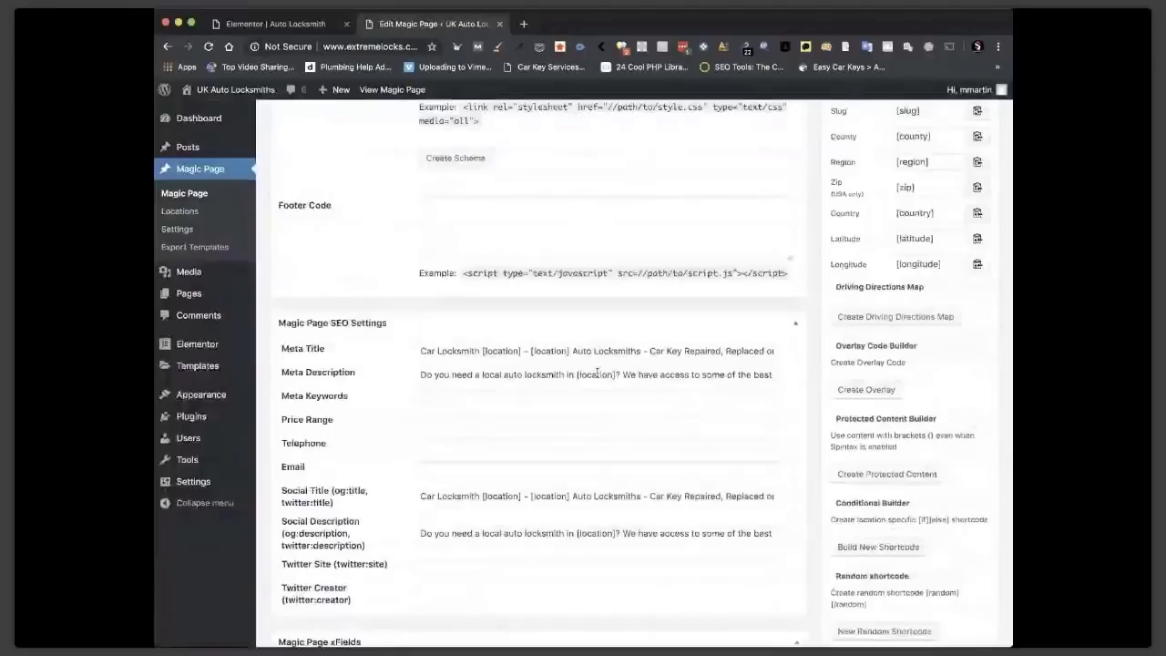
{"action": "scroll", "coordinate": [597, 372], "scroll_direction": "up", "scroll_amount": 4}
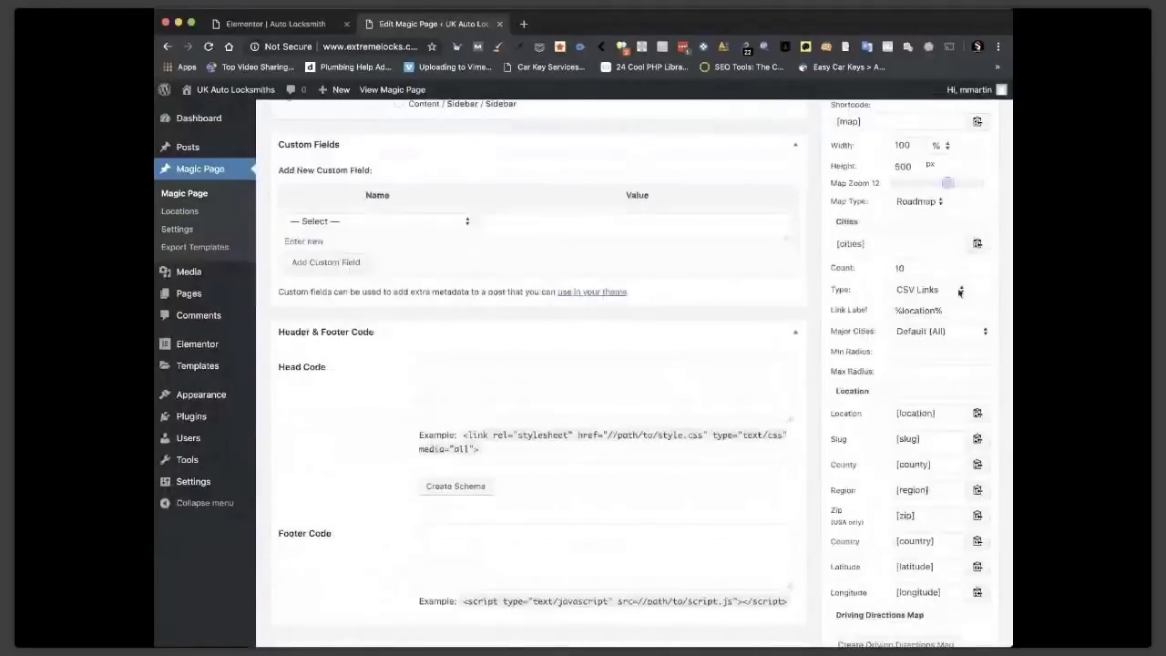
{"action": "left_click", "coordinate": [959, 292]}
{"action": "left_click", "coordinate": [923, 282]}
{"action": "left_click", "coordinate": [899, 268]}
Inspect the [cities count="5" type="csvt"] shortcode inside the Meta Description.
{"action": "scroll", "coordinate": [664, 502], "scroll_direction": "down", "scroll_amount": 4}
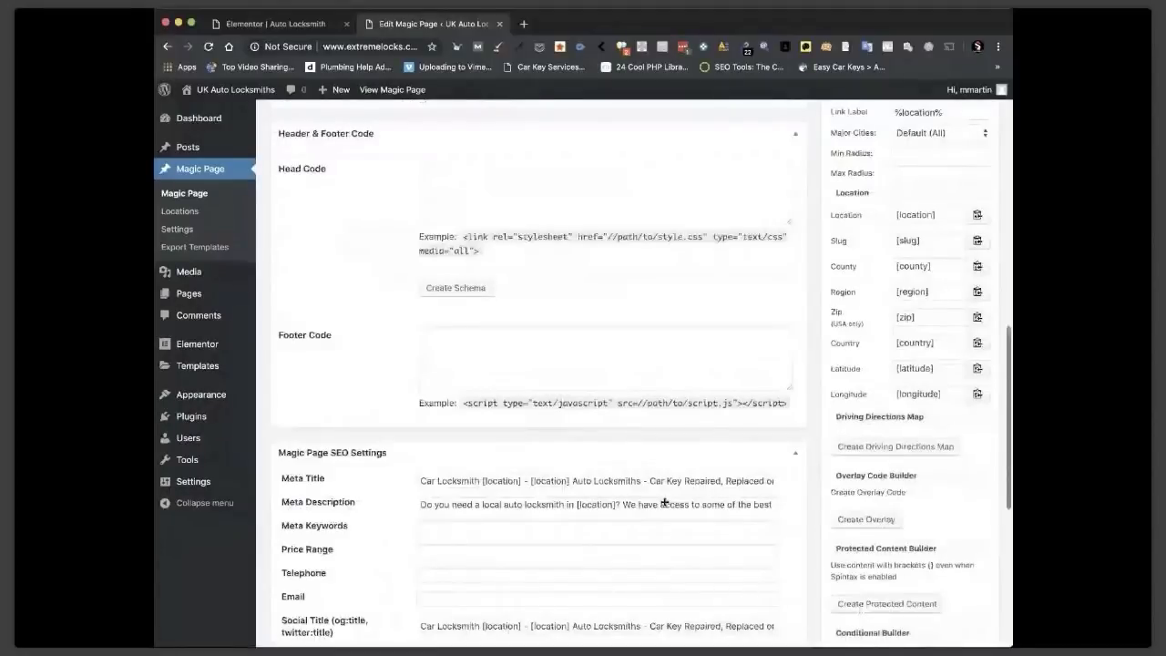
{"action": "scroll", "coordinate": [664, 502], "scroll_direction": "down", "scroll_amount": 2}
{"action": "left_click", "coordinate": [687, 428]}
{"action": "key", "text": "Right"}
{"action": "key", "text": "Right"}
{"action": "key", "text": "Right"}
{"action": "key", "text": "Right"}
{"action": "key", "text": "Right"}
{"action": "key", "text": "Right"}
{"action": "key", "text": "Right"}
{"action": "key", "text": "Right"}
{"action": "key", "text": "Right"}
{"action": "key", "text": "Right"}
{"action": "key", "text": "Right"}
{"action": "key", "text": "Right"}
{"action": "key", "text": "Right"}
{"action": "key", "text": "Right"}
{"action": "key", "text": "Right"}
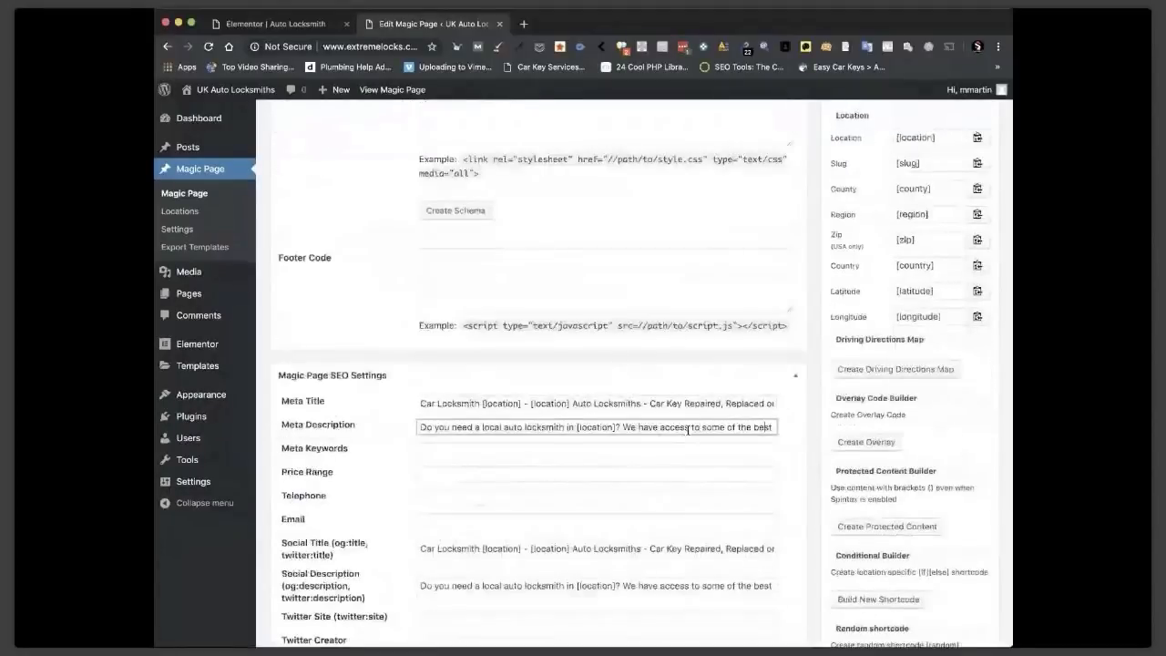
{"action": "key", "text": "Right"}
{"action": "key", "text": "Right"}
{"action": "key", "text": "Right"}
{"action": "key", "text": "Right"}
{"action": "key", "text": "Right"}
{"action": "key", "text": "Right"}
{"action": "key", "text": "Right"}
{"action": "key", "text": "Right"}
{"action": "key", "text": "Right"}
{"action": "key", "text": "Right"}
{"action": "key", "text": "Right"}
{"action": "key", "text": "Right"}
{"action": "key", "text": "Right"}
{"action": "key", "text": "Right"}
{"action": "key", "text": "Right"}
{"action": "key", "text": "Right"}
{"action": "key", "text": "Right"}
{"action": "key", "text": "Right"}
{"action": "key", "text": "Right"}
{"action": "key", "text": "Right"}
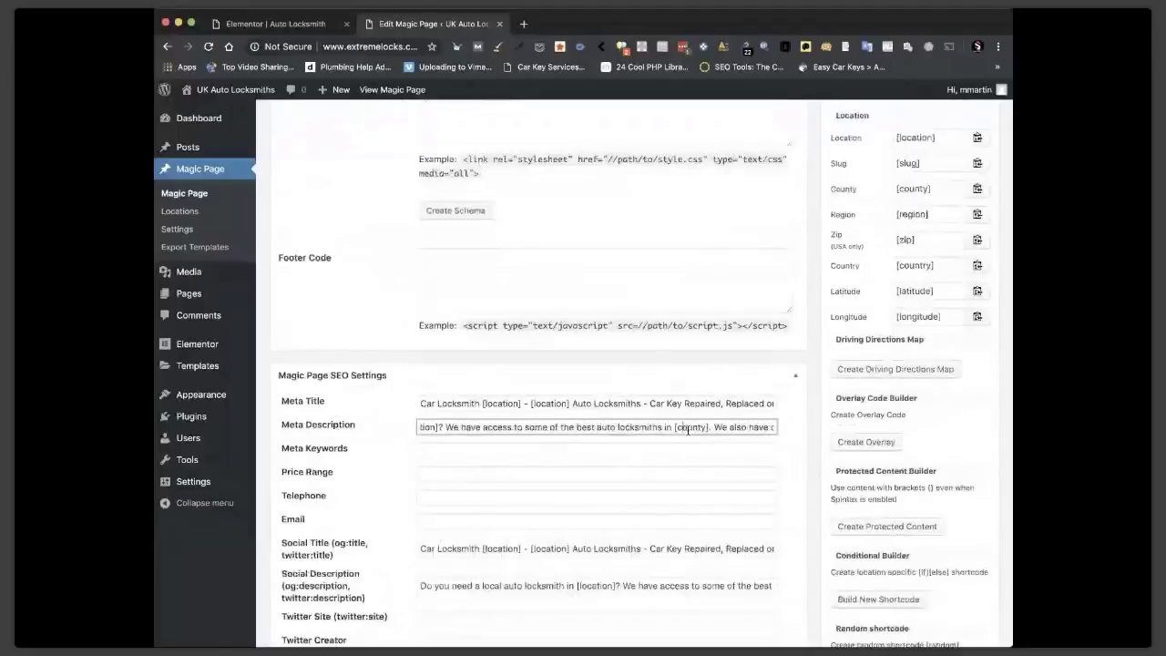
{"action": "key", "text": "Right"}
{"action": "key", "text": "Right"}
{"action": "key", "text": "Right"}
{"action": "key", "text": "Right"}
{"action": "key", "text": "Right"}
{"action": "key", "text": "Right"}
{"action": "key", "text": "Right"}
{"action": "key", "text": "Right"}
{"action": "key", "text": "Right"}
{"action": "key", "text": "Right"}
{"action": "key", "text": "Right"}
{"action": "key", "text": "Right"}
{"action": "key", "text": "Right"}
{"action": "key", "text": "Right"}
{"action": "key", "text": "Right"}
{"action": "key", "text": "Right"}
{"action": "key", "text": "Right"}
{"action": "key", "text": "Right"}
{"action": "key", "text": "Right"}
{"action": "key", "text": "Right"}
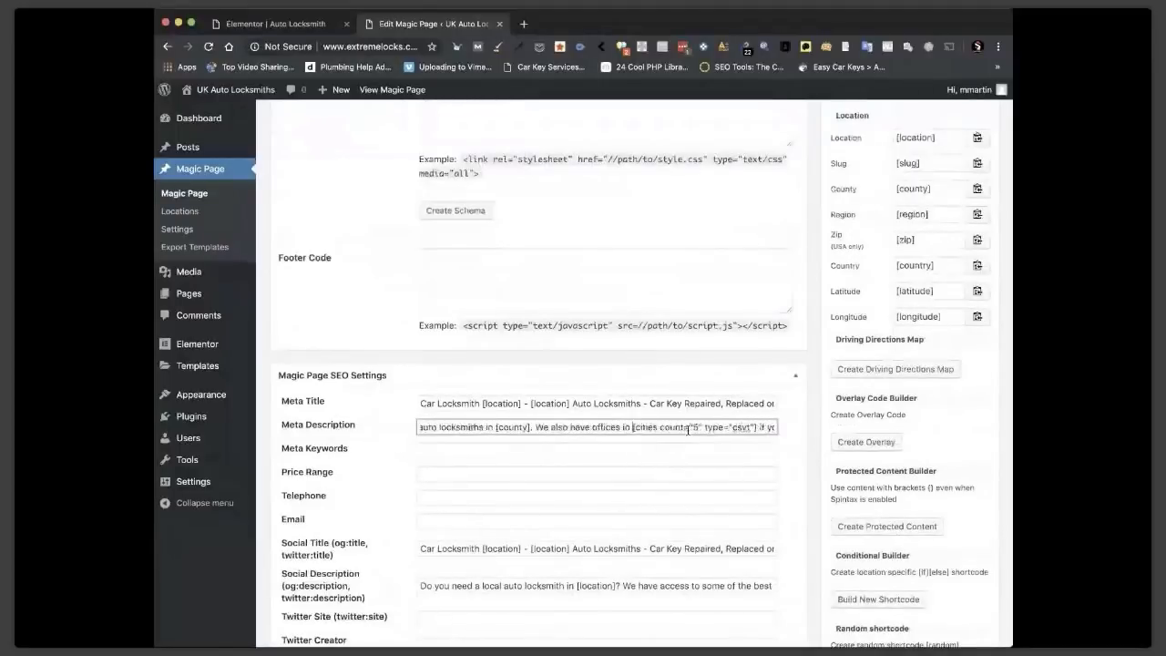
{"action": "left_click", "coordinate": [690, 430]}
{"action": "scroll", "coordinate": [749, 419], "scroll_direction": "up", "scroll_amount": 2}
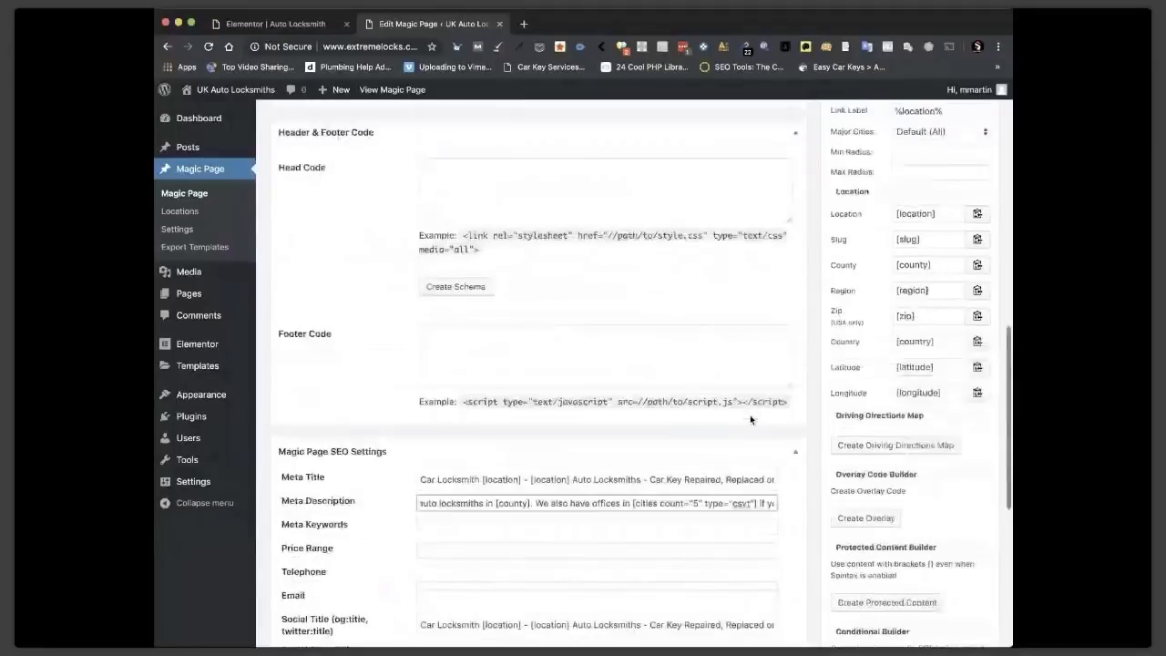
{"action": "scroll", "coordinate": [750, 419], "scroll_direction": "up", "scroll_amount": 5}
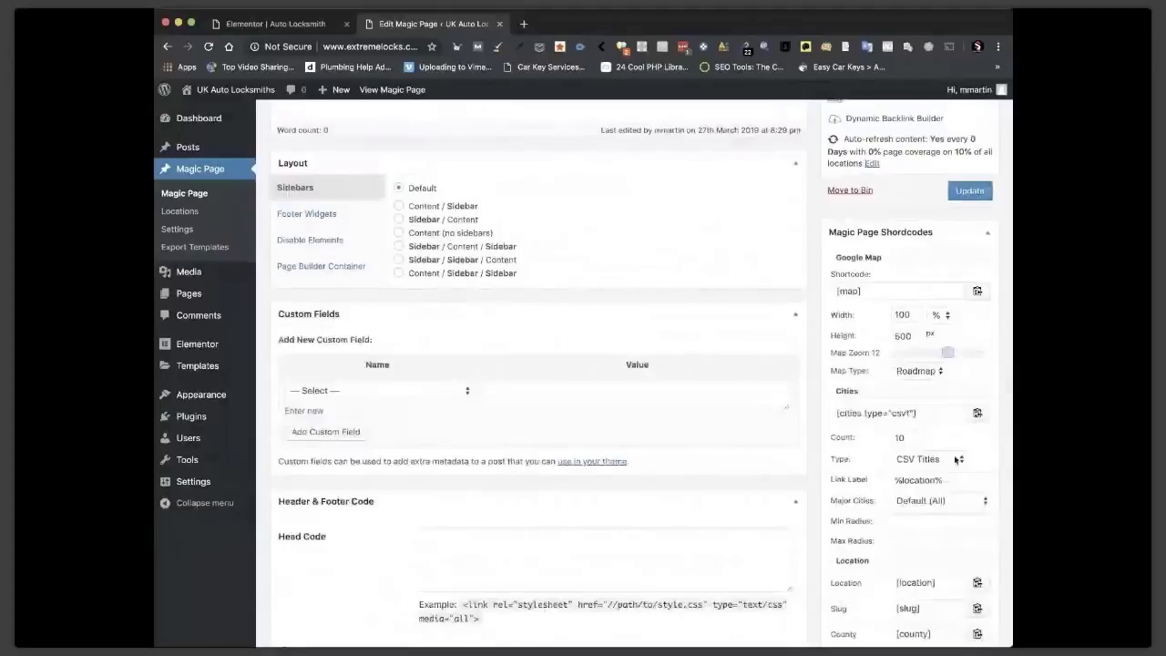
Paste the Cities shortcode into the page body and trim it to a bare [cities].
{"action": "left_click", "coordinate": [928, 413]}
{"action": "key", "text": "super+c"}
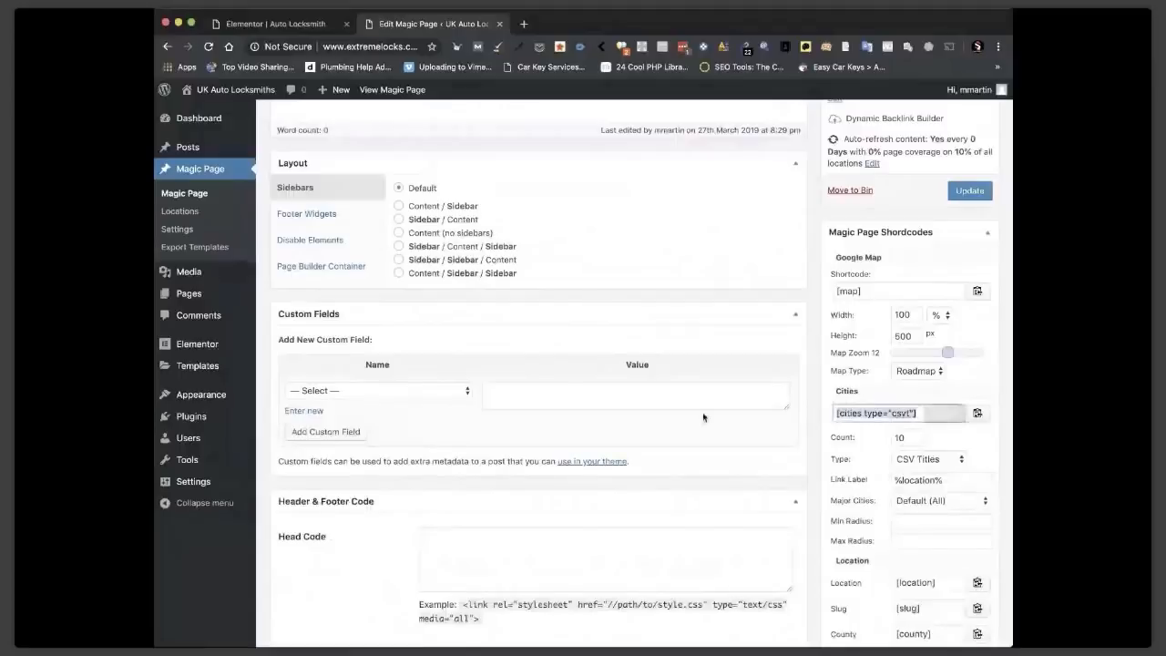
{"action": "scroll", "coordinate": [702, 417], "scroll_direction": "up", "scroll_amount": 5}
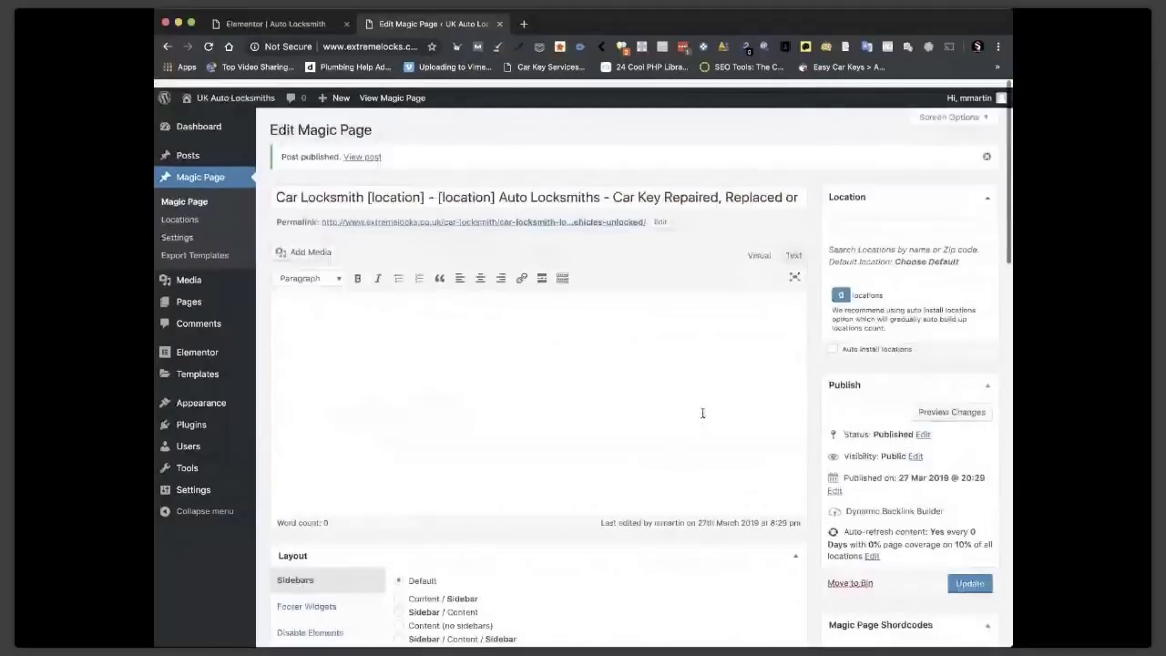
{"action": "left_click", "coordinate": [339, 392]}
{"action": "key", "text": "super+v"}
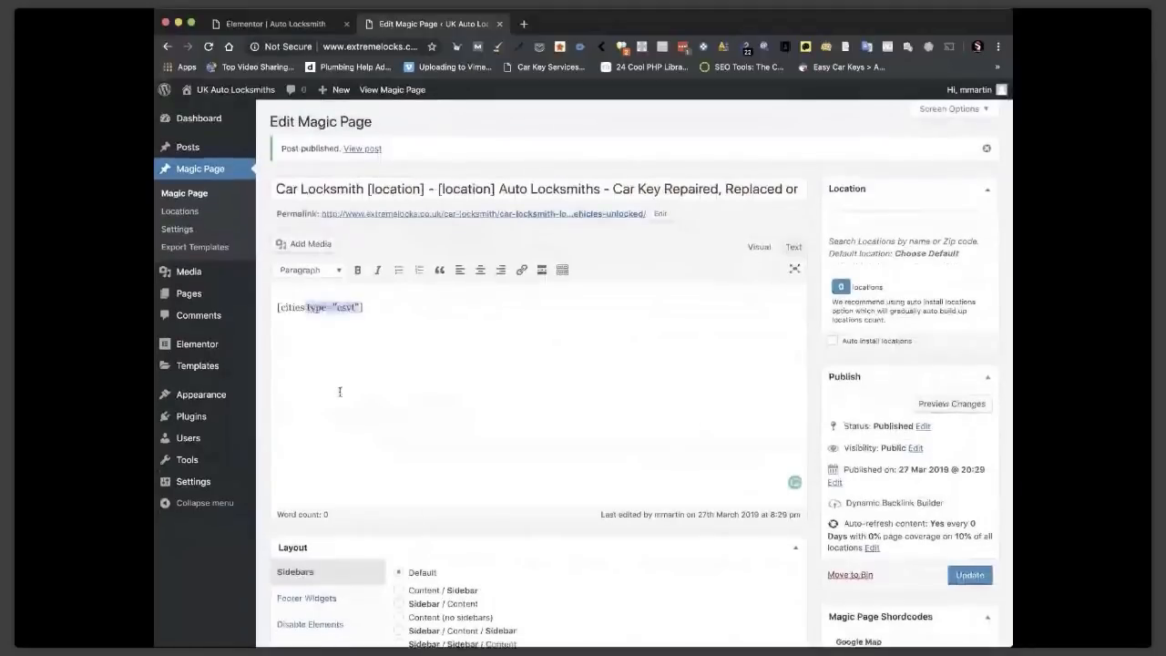
{"action": "key", "text": "BackSpace"}
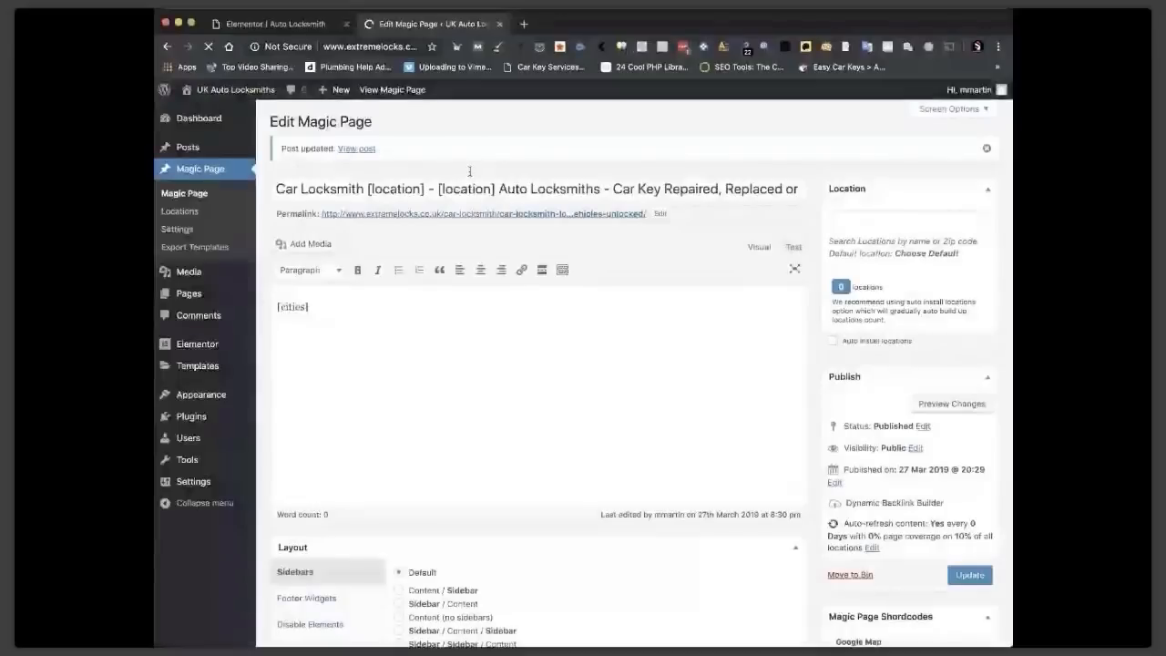
Preview the published page, then add 'London, EC2V 8, London' as a location.
{"action": "left_click", "coordinate": [393, 91]}
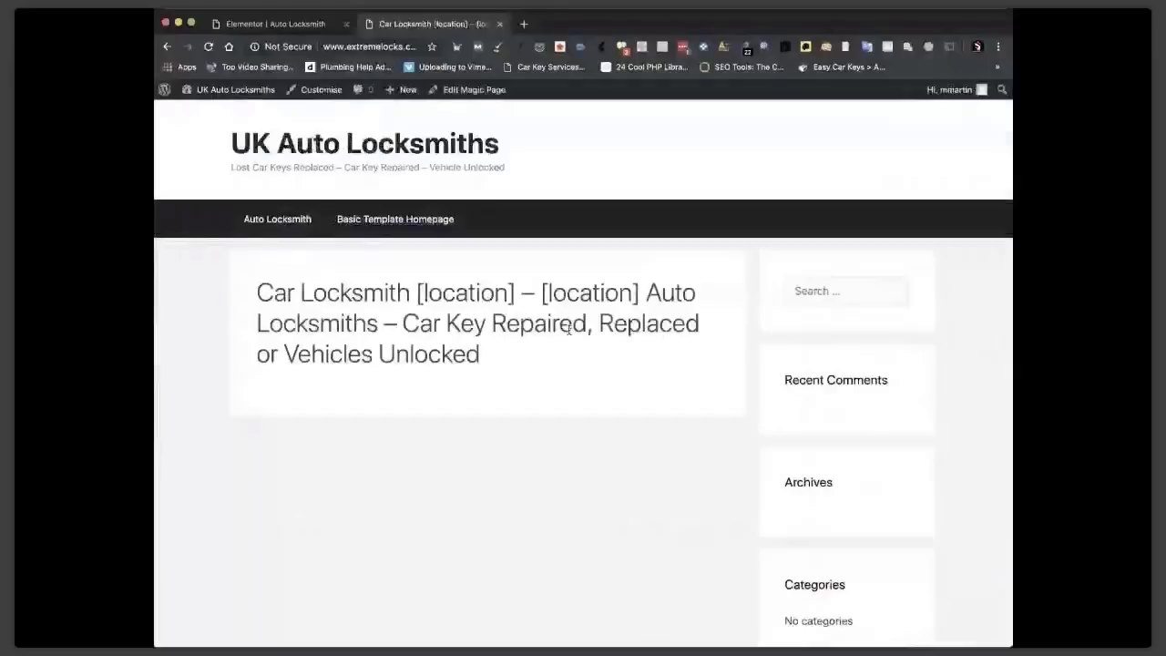
{"action": "left_click", "coordinate": [454, 90]}
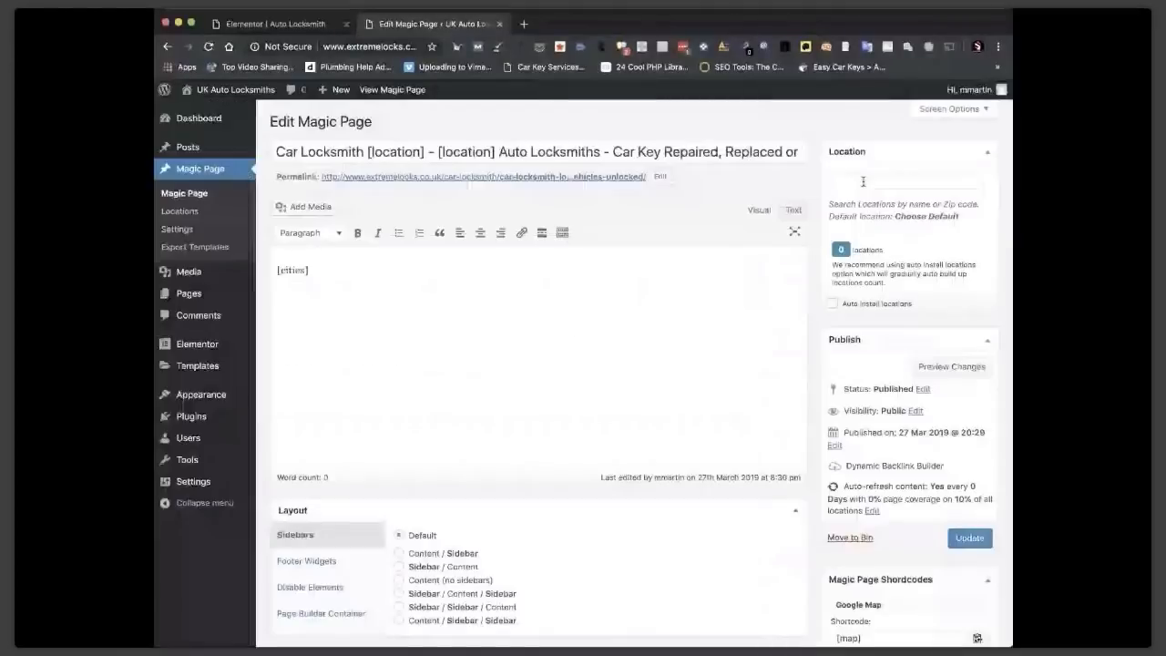
{"action": "left_click", "coordinate": [860, 182]}
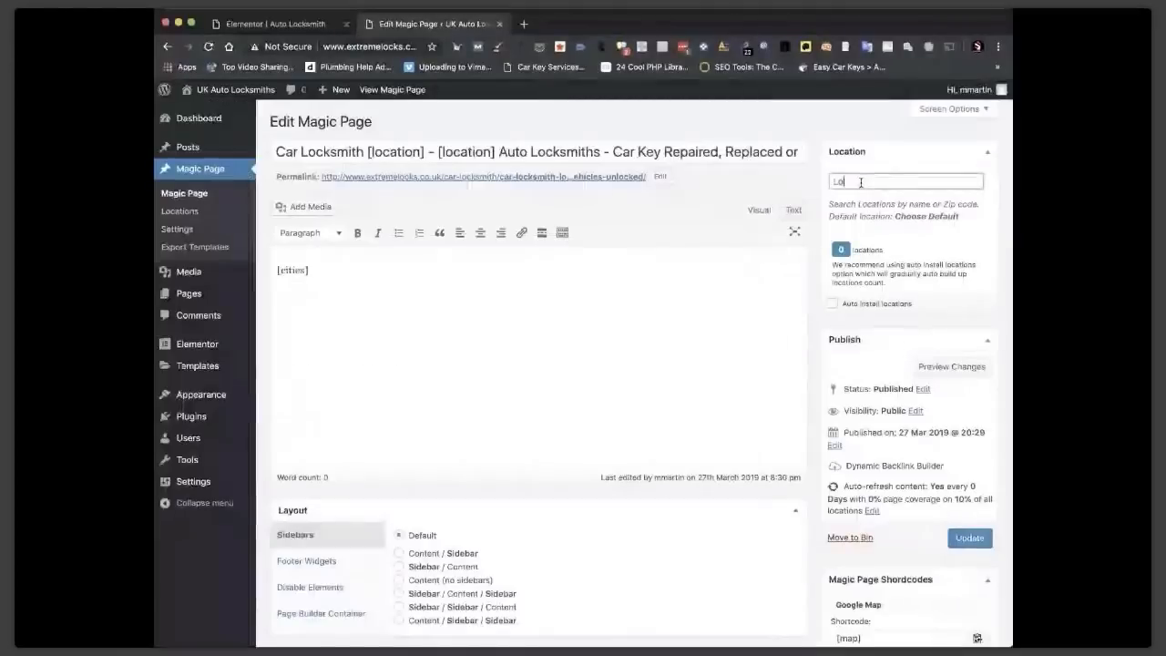
{"action": "type", "text": "London"}
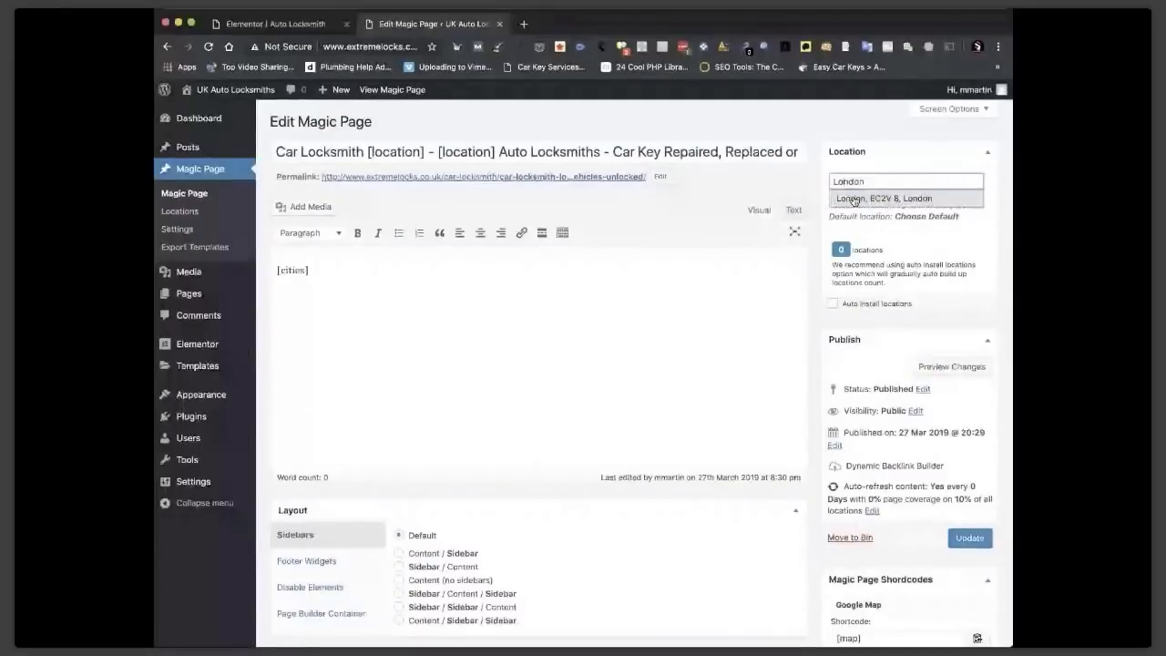
{"action": "left_click", "coordinate": [854, 200]}
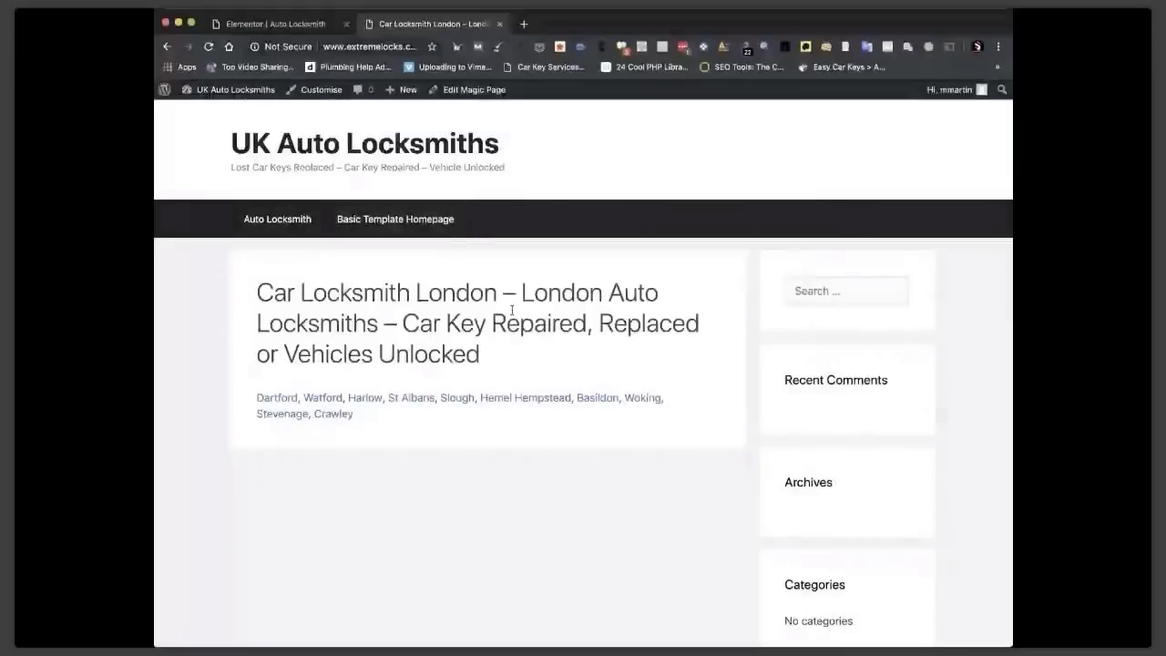
Open the generated Crawley page and review its SEOquake audit before closing it.
{"action": "left_click", "coordinate": [333, 415]}
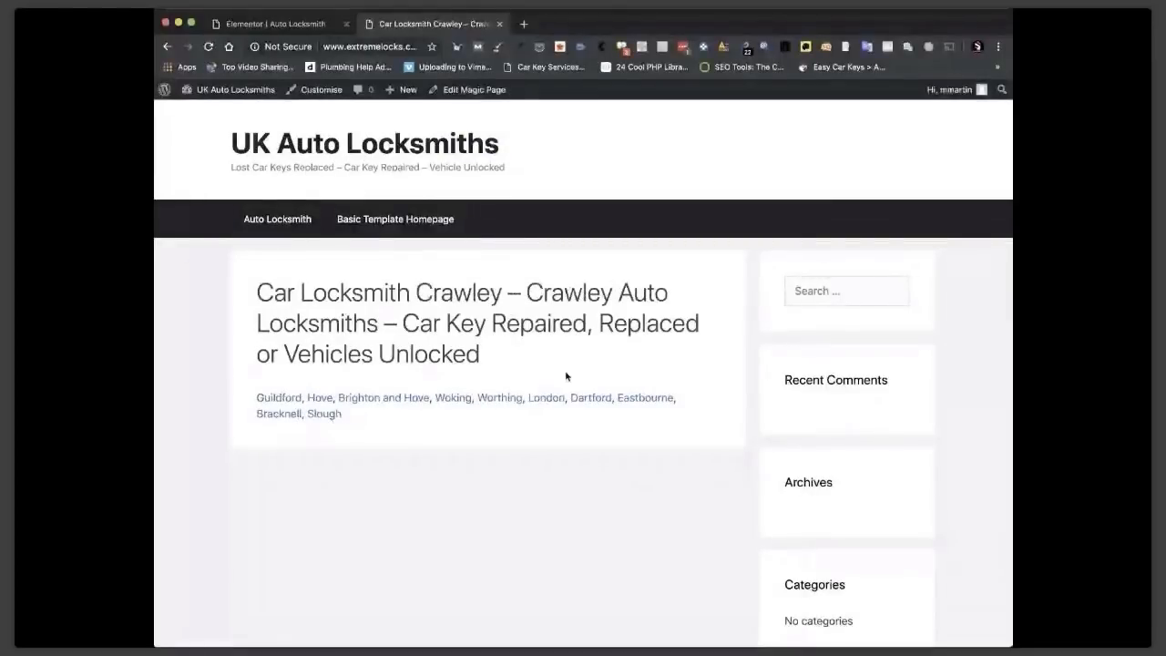
{"action": "scroll", "coordinate": [552, 430], "scroll_direction": "down", "scroll_amount": 1}
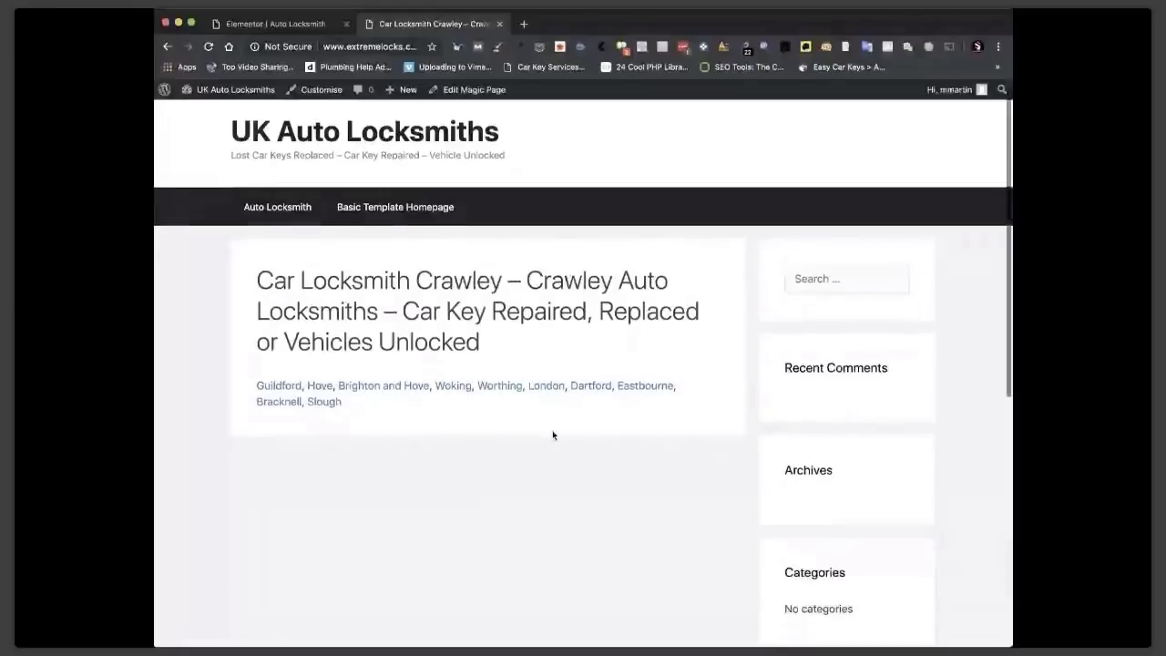
{"action": "scroll", "coordinate": [552, 430], "scroll_direction": "up", "scroll_amount": 1}
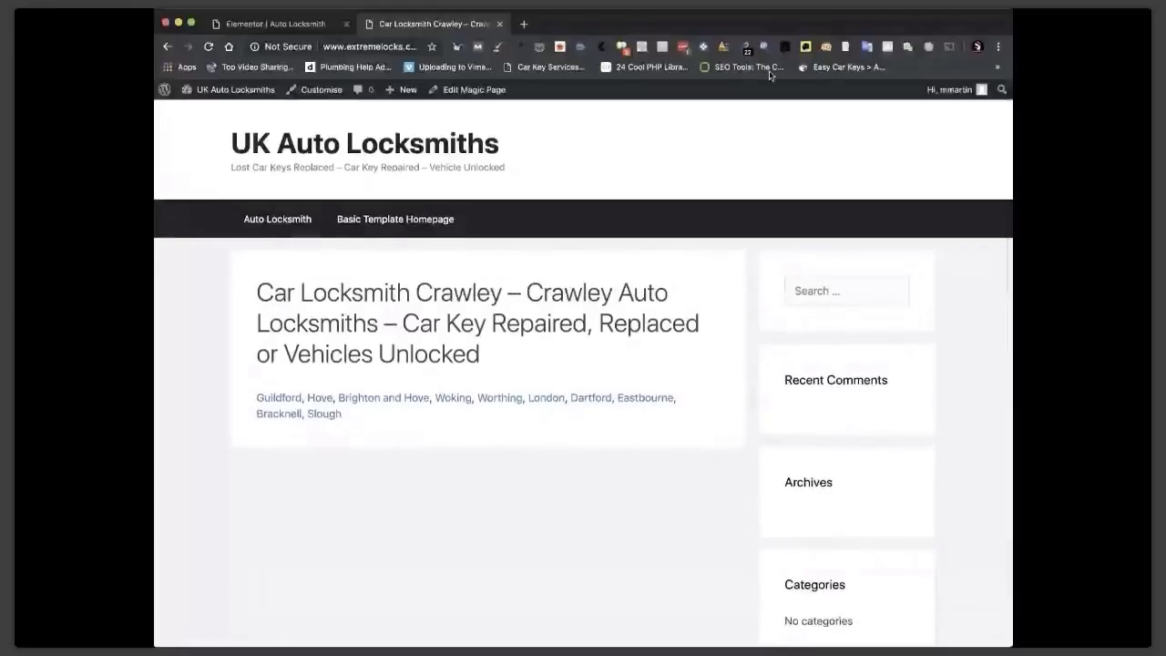
{"action": "left_click", "coordinate": [826, 50]}
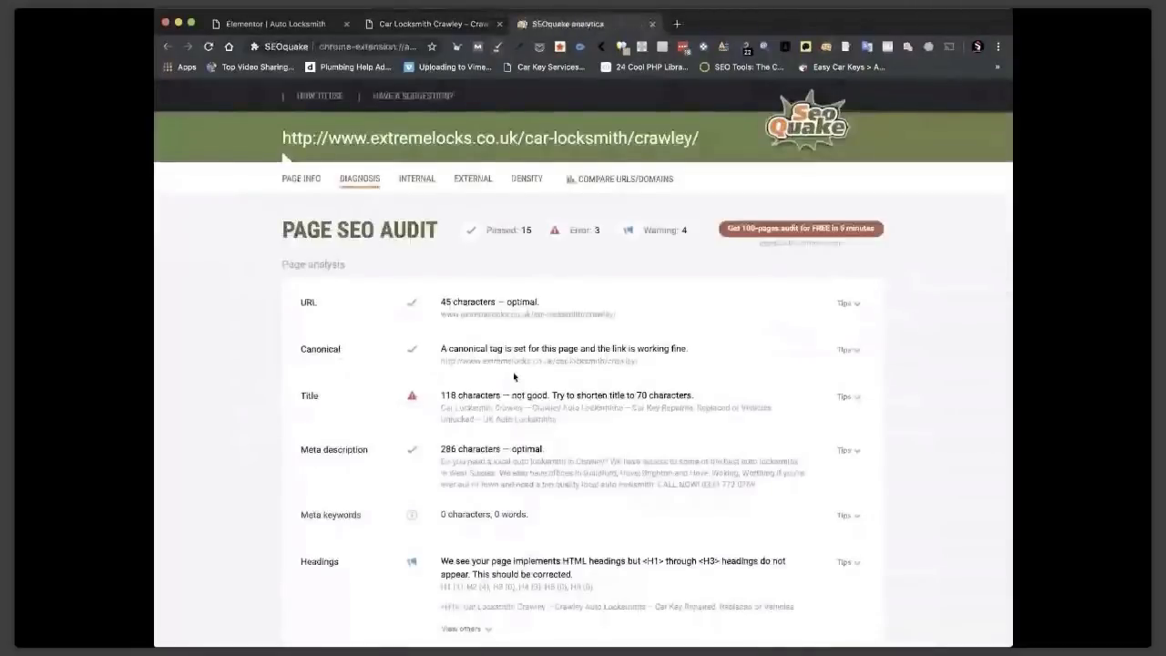
{"action": "scroll", "coordinate": [513, 373], "scroll_direction": "down", "scroll_amount": 2}
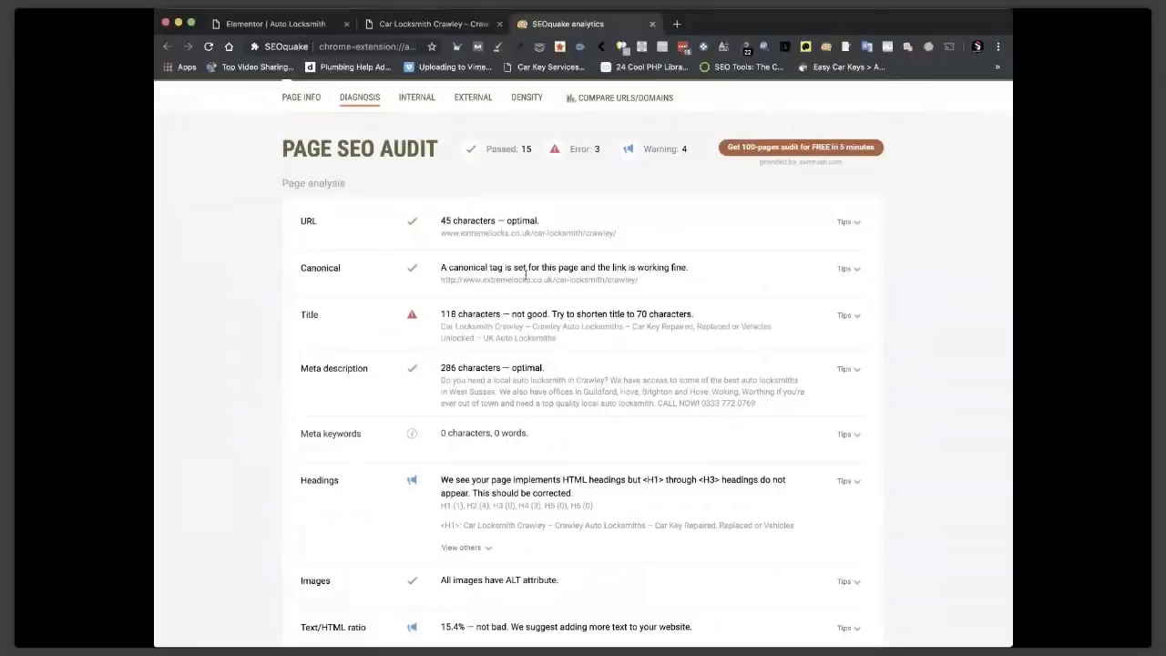
{"action": "left_click", "coordinate": [653, 24]}
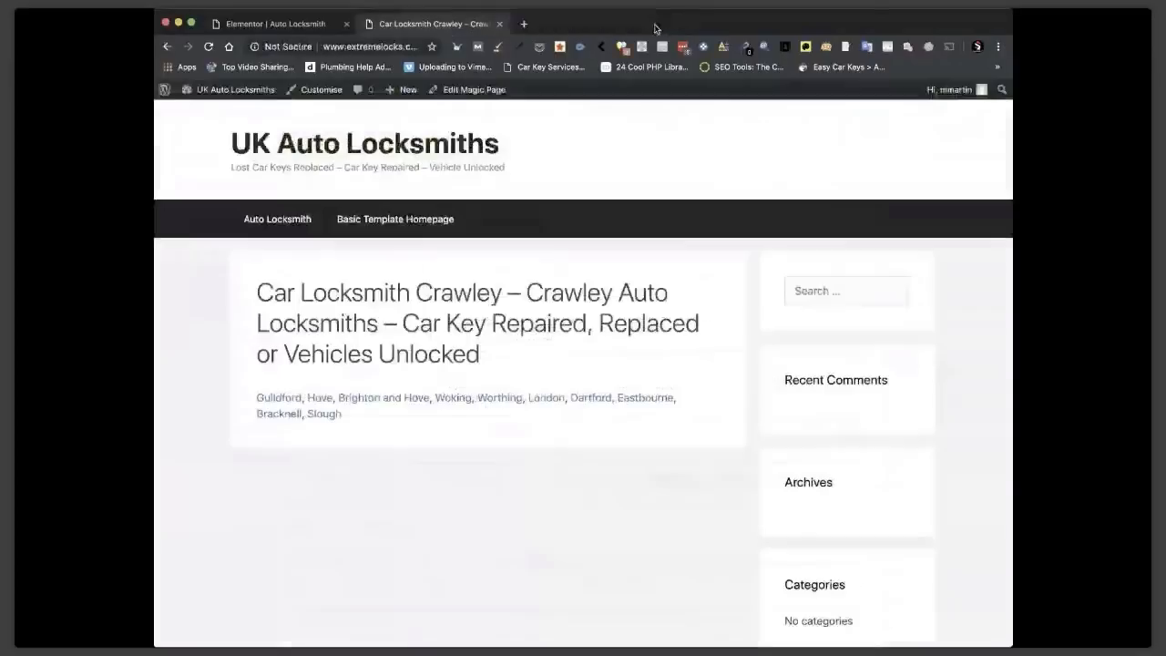
Open Edit Magic Page from the admin bar and go to Elementor > Role Manager.
{"action": "left_click", "coordinate": [471, 91]}
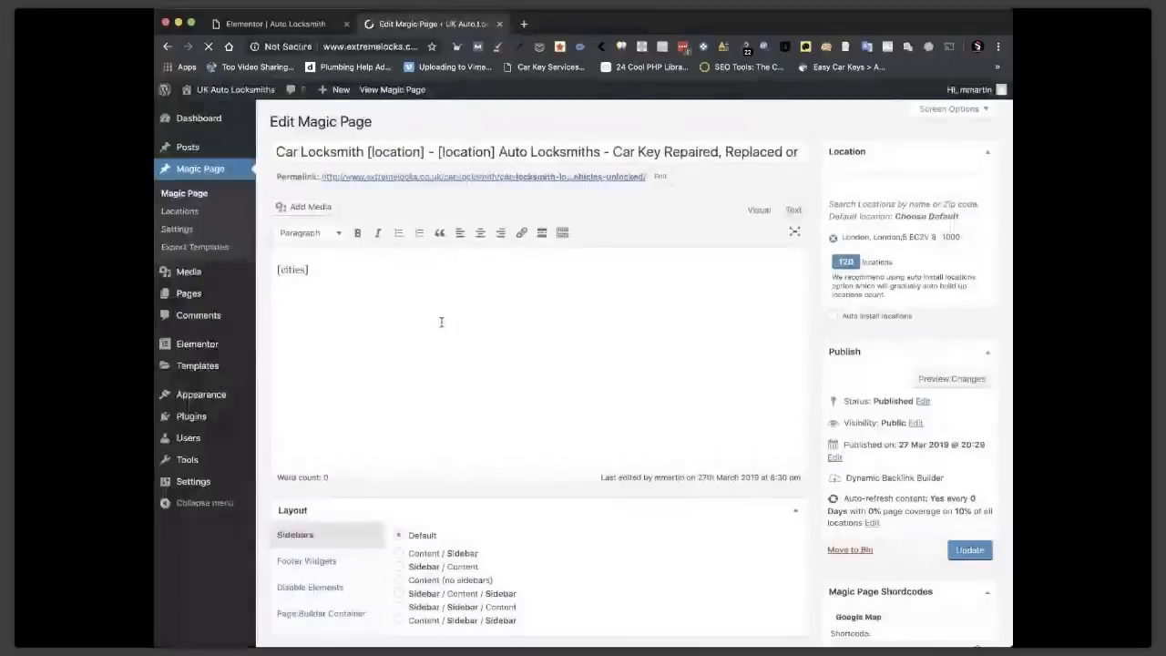
{"action": "mouse_move", "coordinate": [208, 355]}
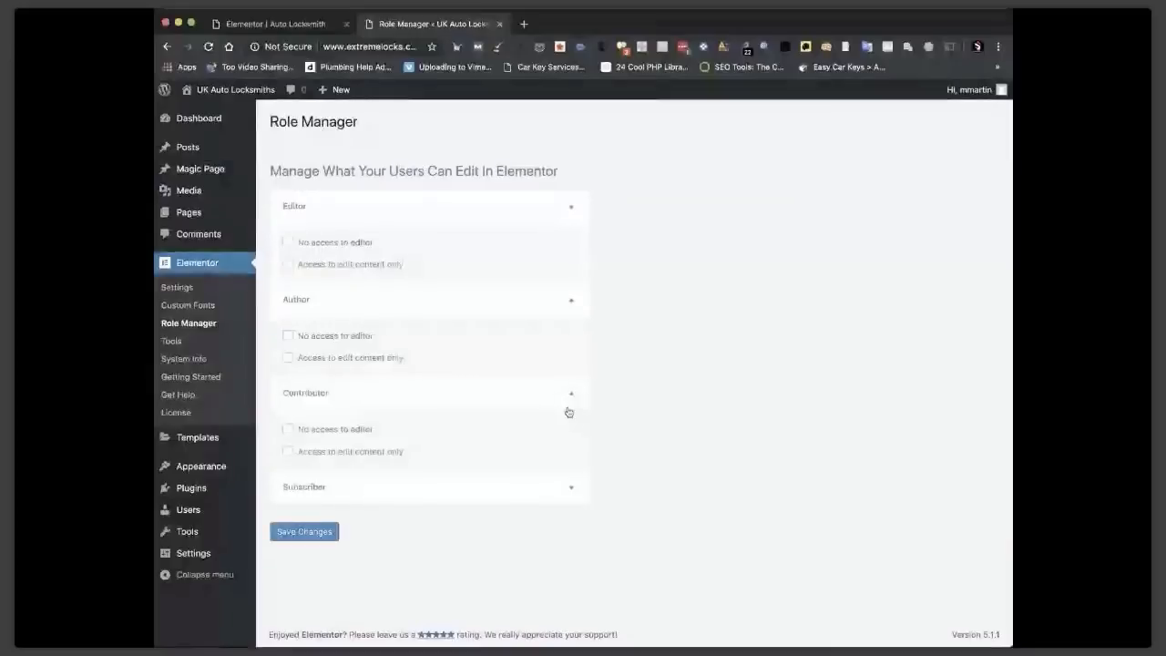
Enable Elementor for the Magic Page and Export Templates post types, save, and reopen the Magic Page.
{"action": "left_click", "coordinate": [571, 488]}
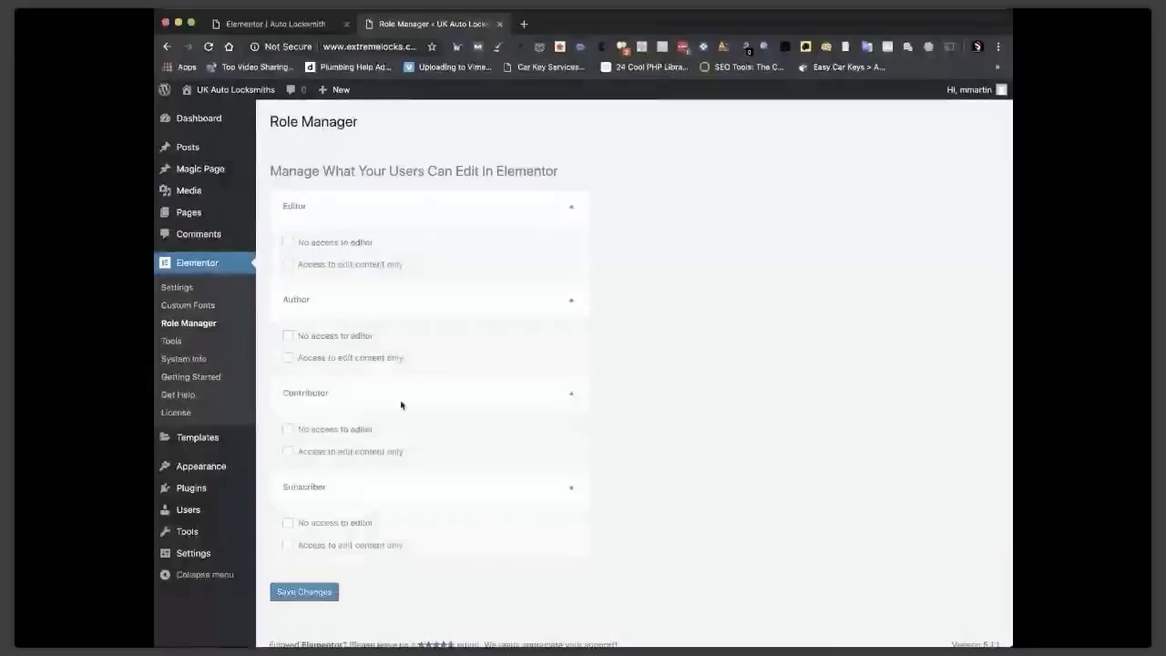
{"action": "left_click", "coordinate": [182, 288]}
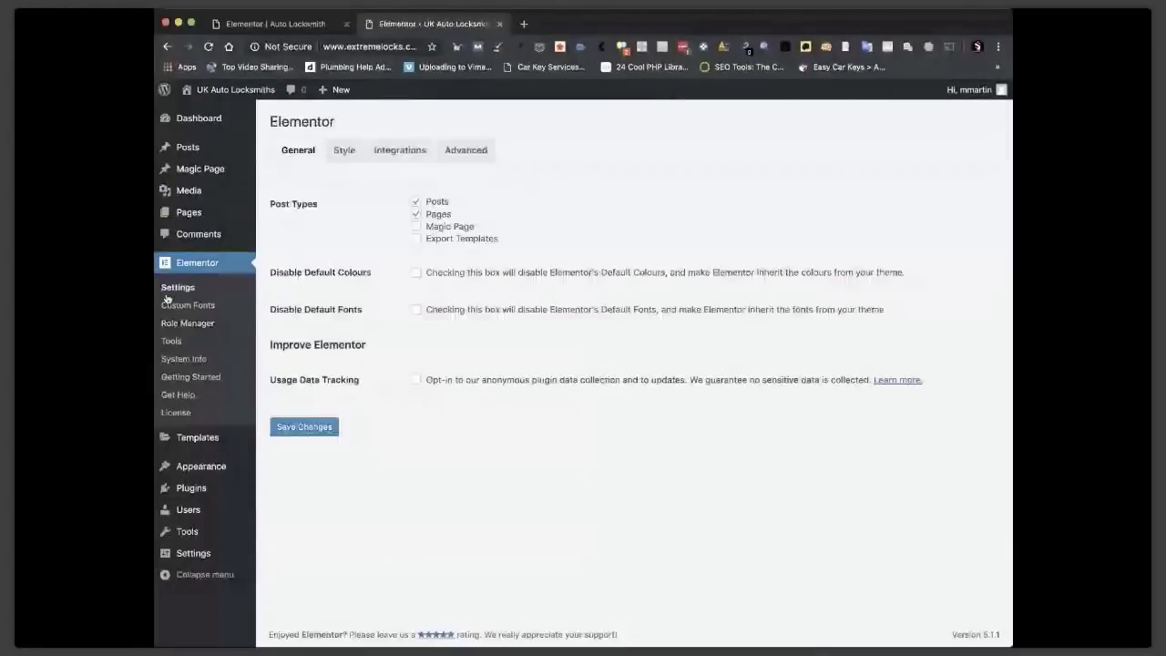
{"action": "left_click", "coordinate": [416, 226]}
{"action": "left_click", "coordinate": [415, 239]}
{"action": "left_click", "coordinate": [293, 436]}
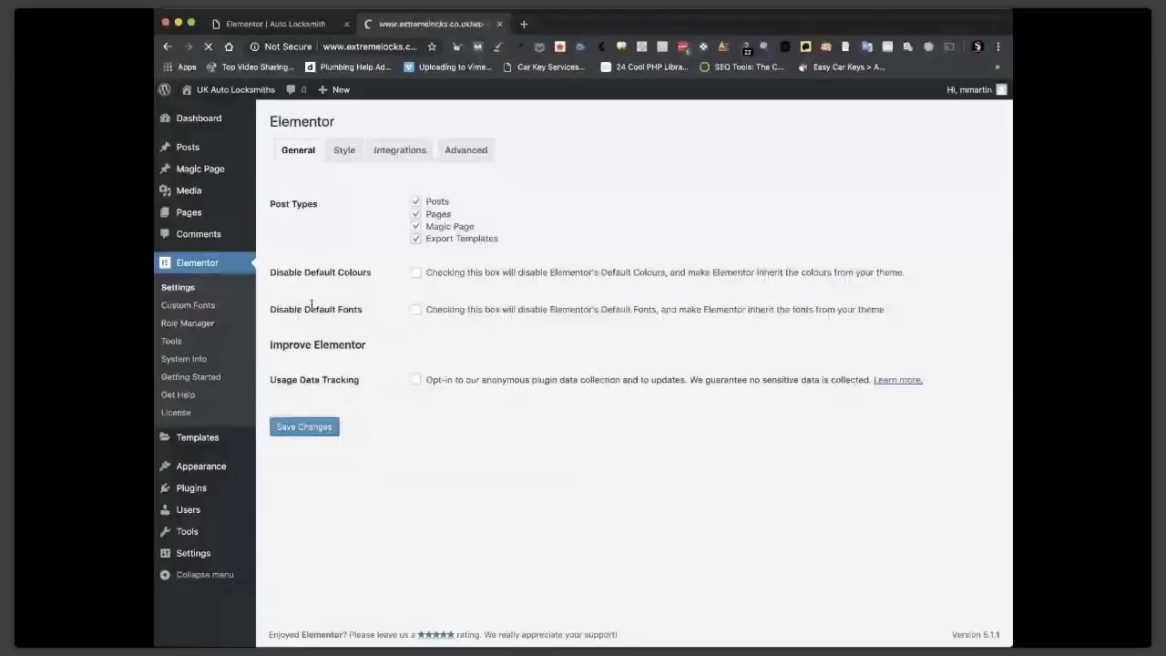
{"action": "left_click", "coordinate": [218, 171]}
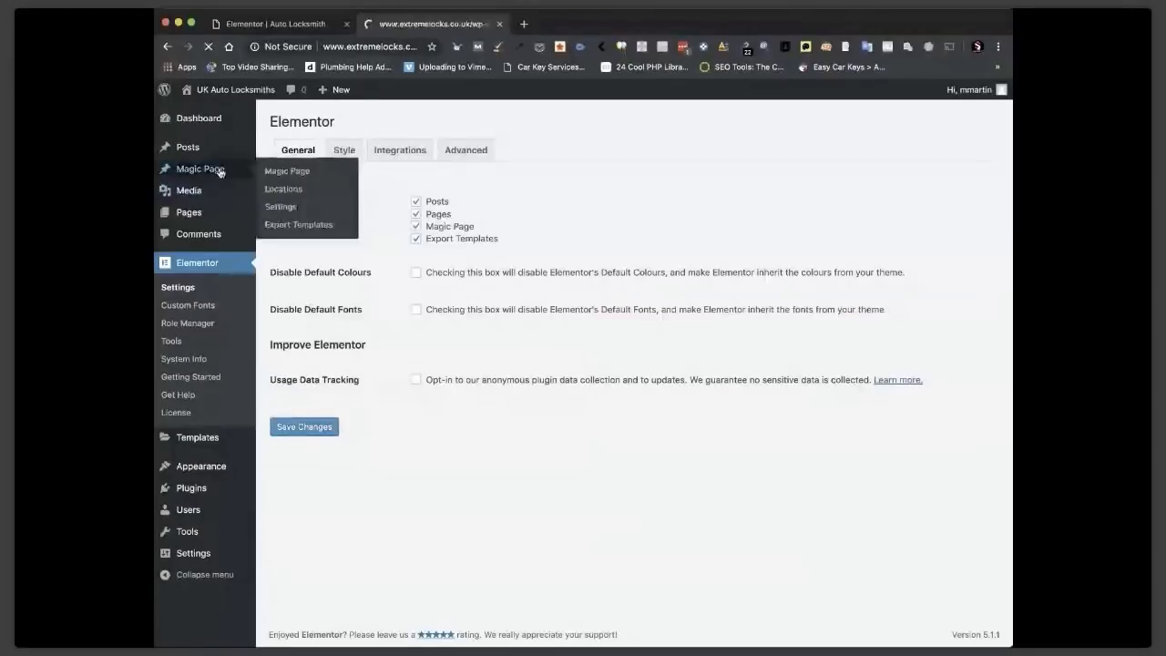
{"action": "left_click", "coordinate": [305, 243]}
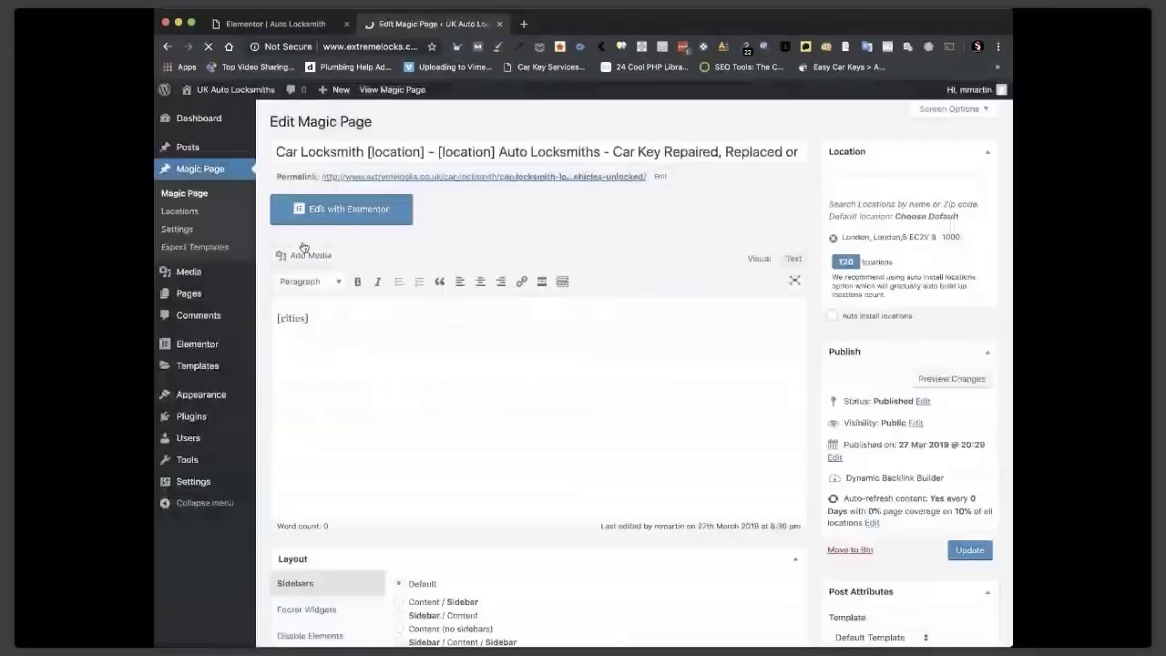
Load the Magic Page in Elementor and switch its Page Layout to Elementor Canvas.
{"action": "left_click", "coordinate": [352, 206]}
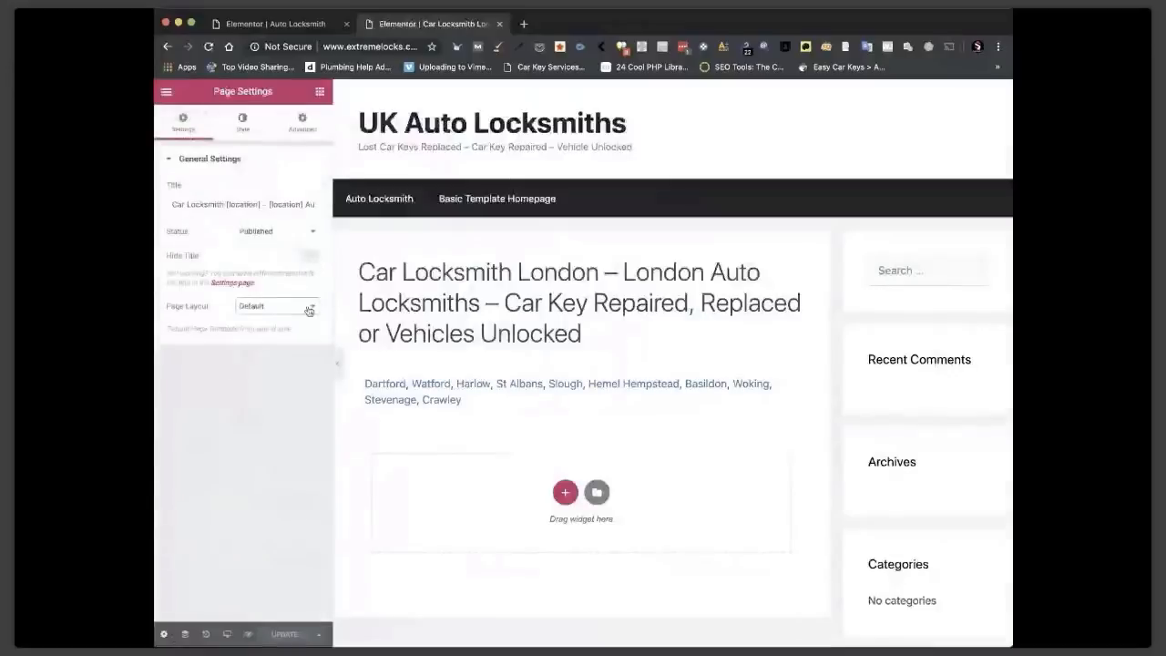
{"action": "left_click", "coordinate": [264, 321]}
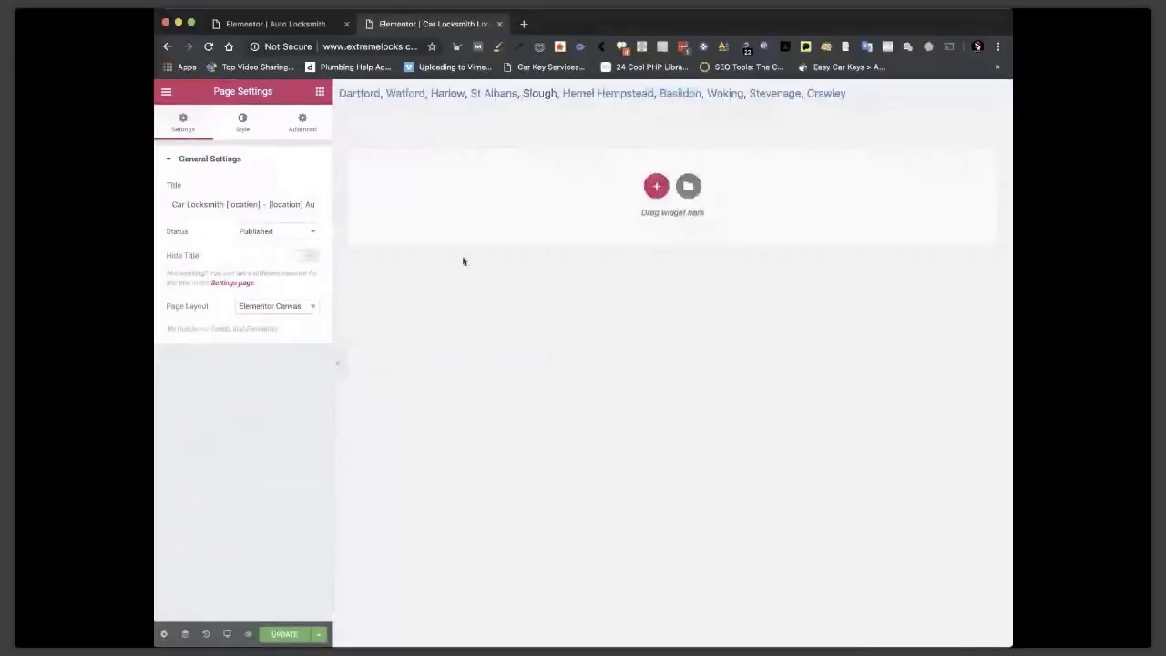
Save the page, then insert a template from My Templates, importing its document settings.
{"action": "key", "text": "super+s"}
{"action": "left_click", "coordinate": [688, 188]}
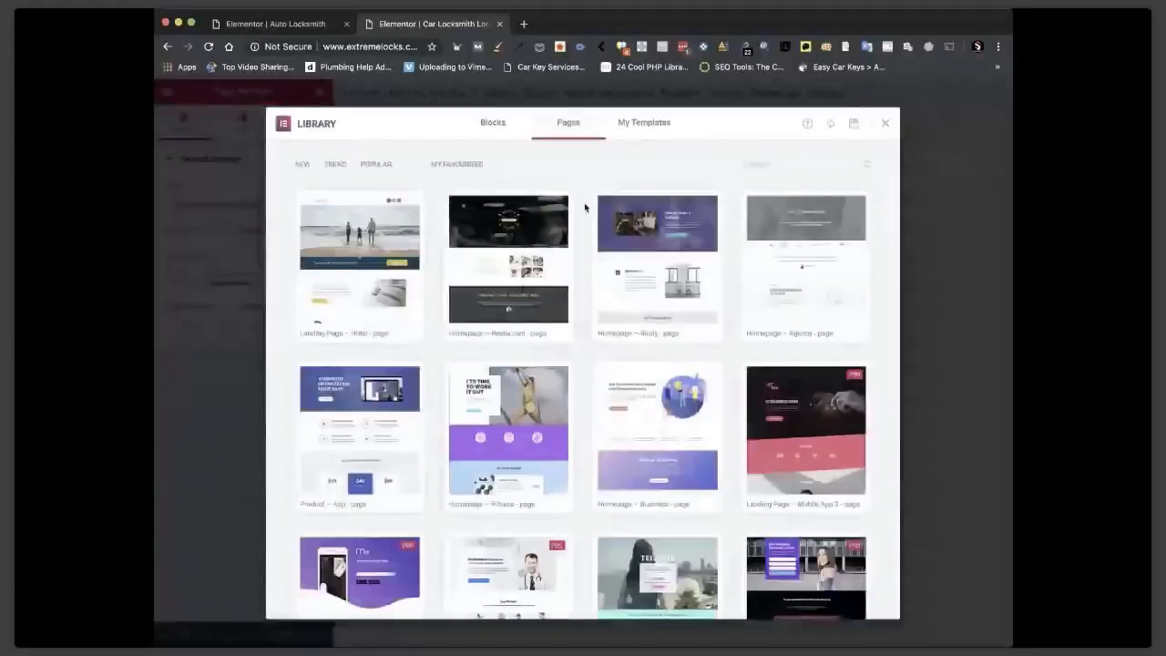
{"action": "left_click", "coordinate": [649, 126]}
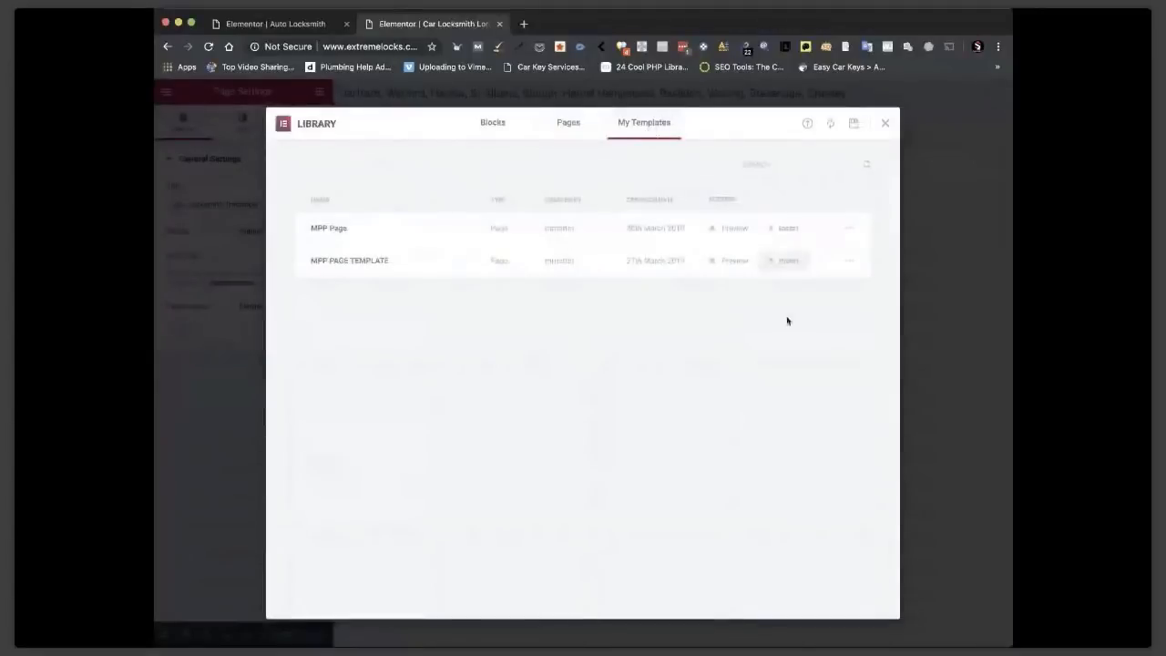
{"action": "left_click", "coordinate": [786, 263]}
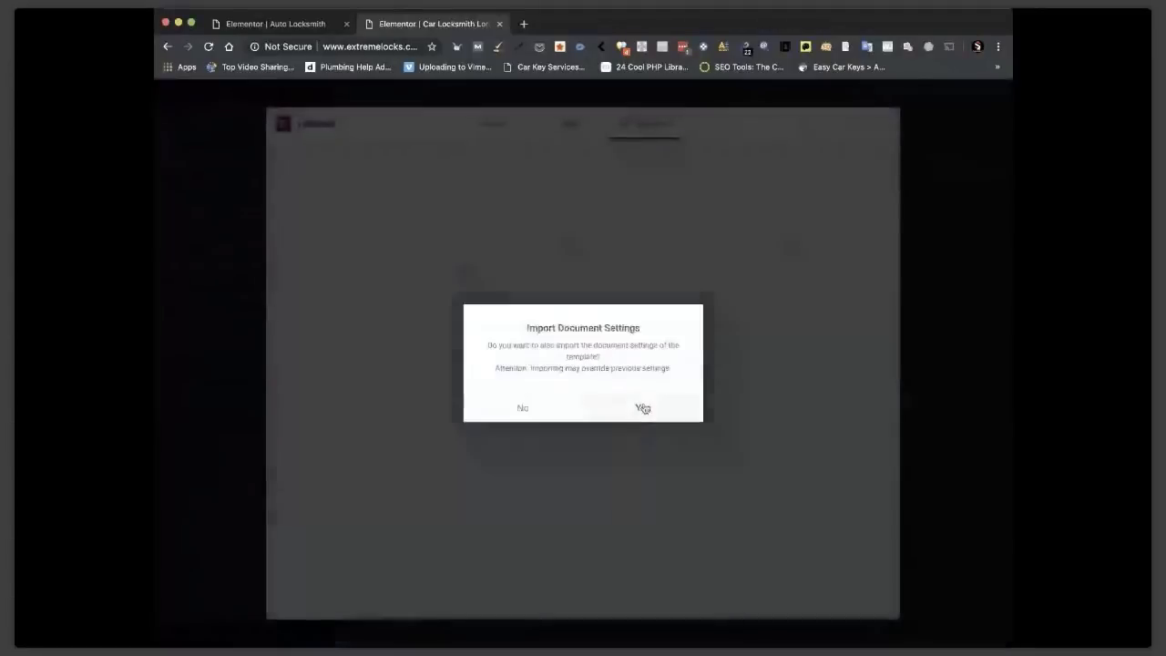
{"action": "left_click", "coordinate": [643, 408]}
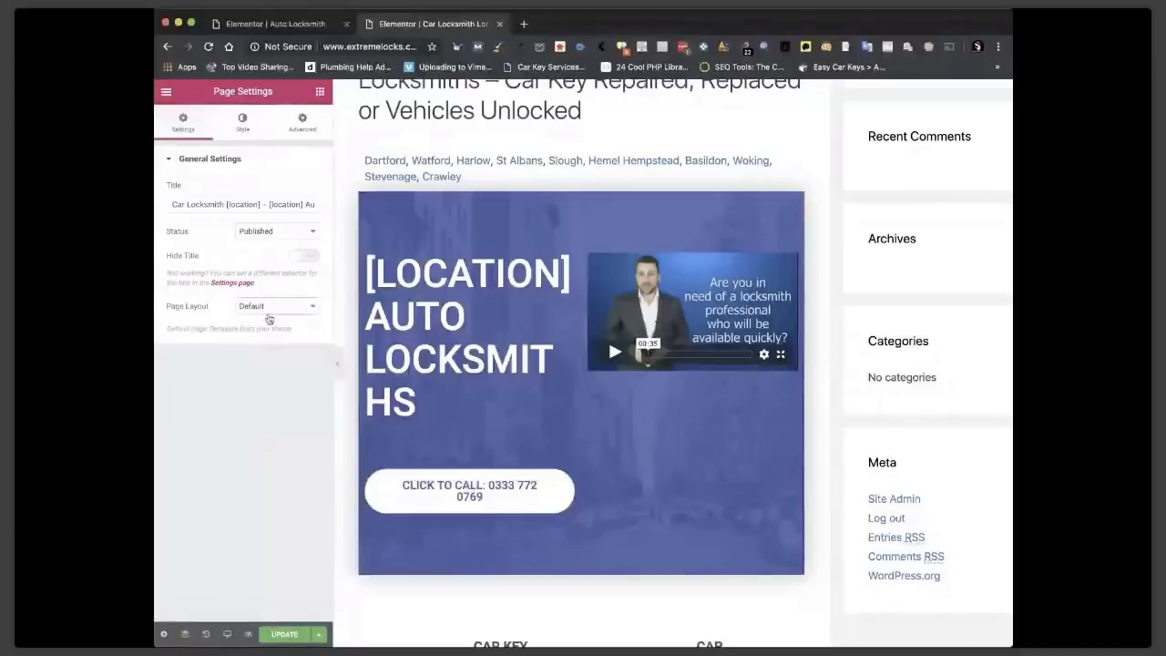
Switch Page Layout back to Elementor Canvas and check the hero, services and cities sections.
{"action": "left_click", "coordinate": [269, 319]}
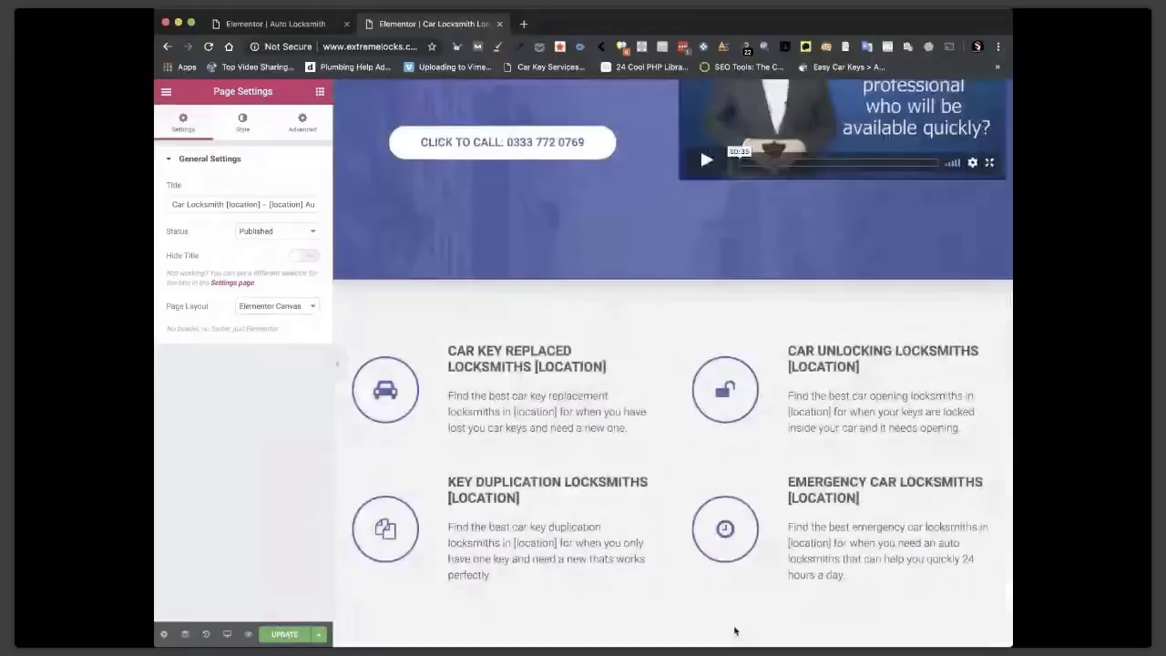
{"action": "scroll", "coordinate": [735, 630], "scroll_direction": "up", "scroll_amount": 2}
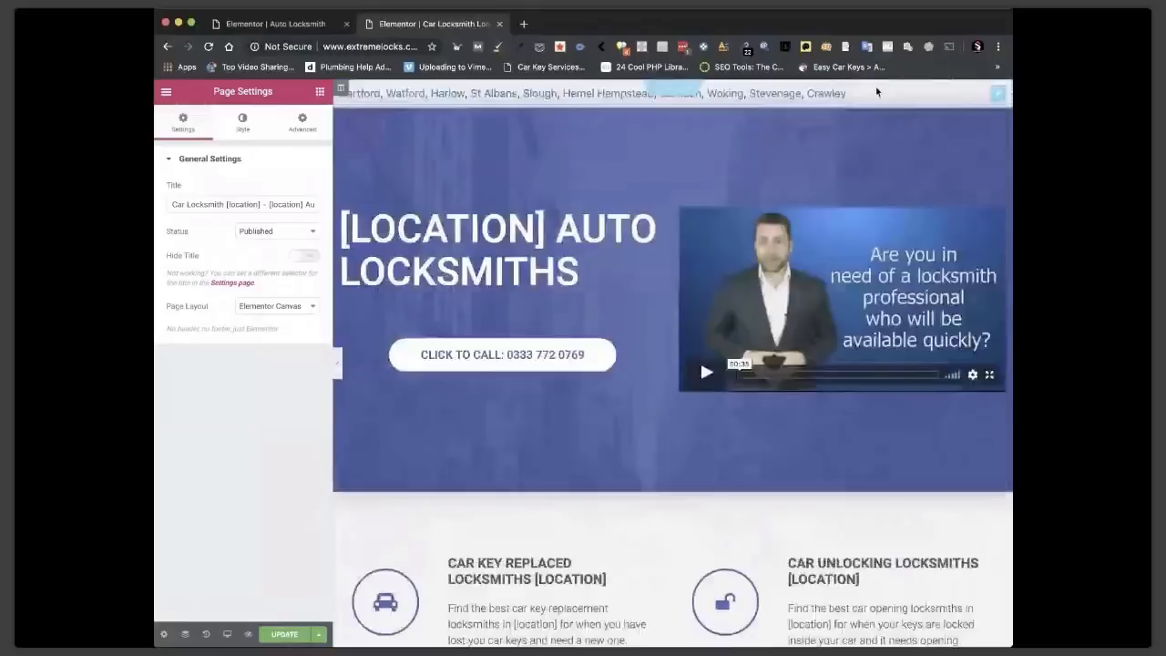
{"action": "scroll", "coordinate": [910, 407], "scroll_direction": "down", "scroll_amount": 10}
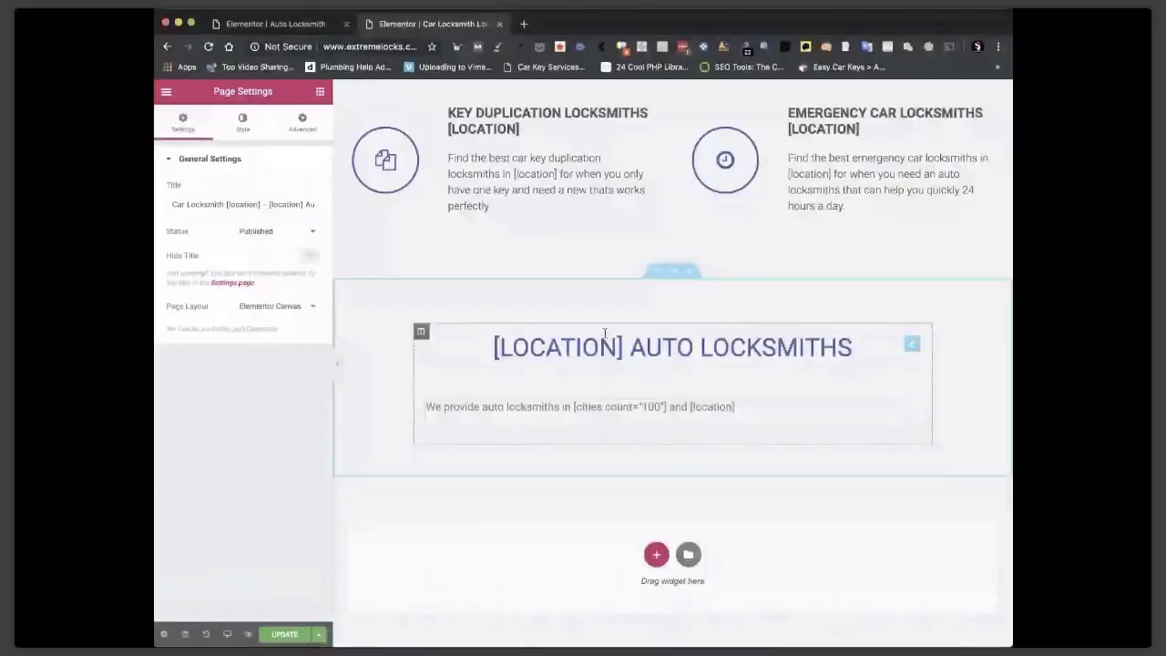
{"action": "scroll", "coordinate": [944, 85], "scroll_direction": "up", "scroll_amount": 10}
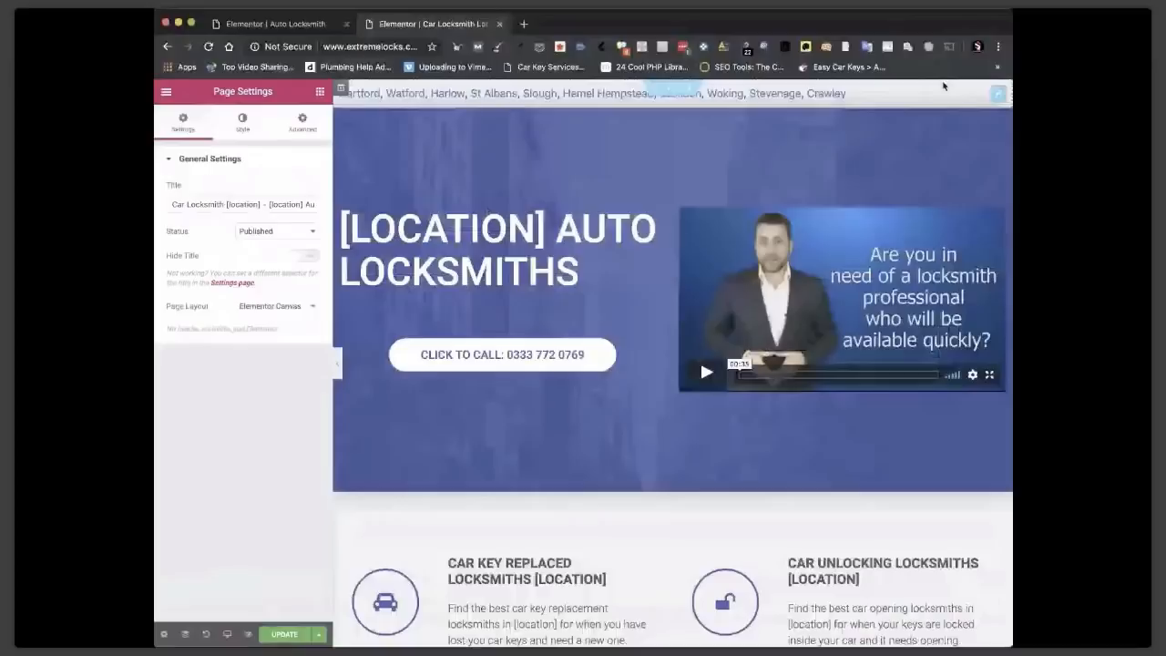
{"action": "scroll", "coordinate": [802, 495], "scroll_direction": "down", "scroll_amount": 1}
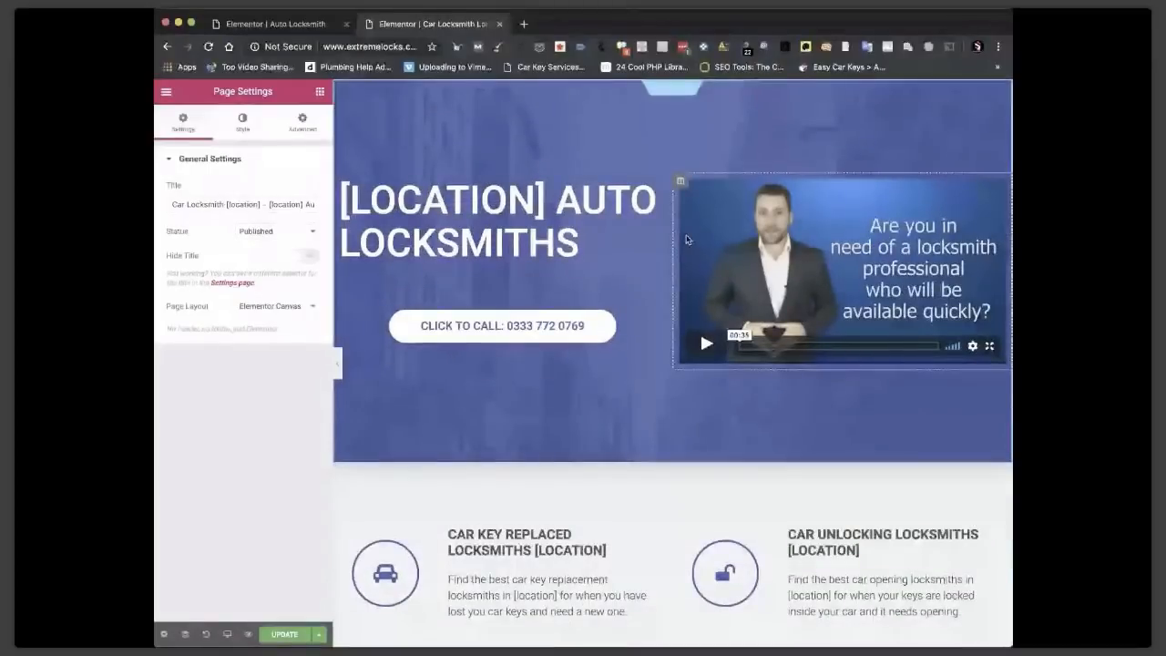
Duplicate the hero section, move the copy below the Auto Locksmiths text, and delete the video column.
{"action": "right_click", "coordinate": [675, 100]}
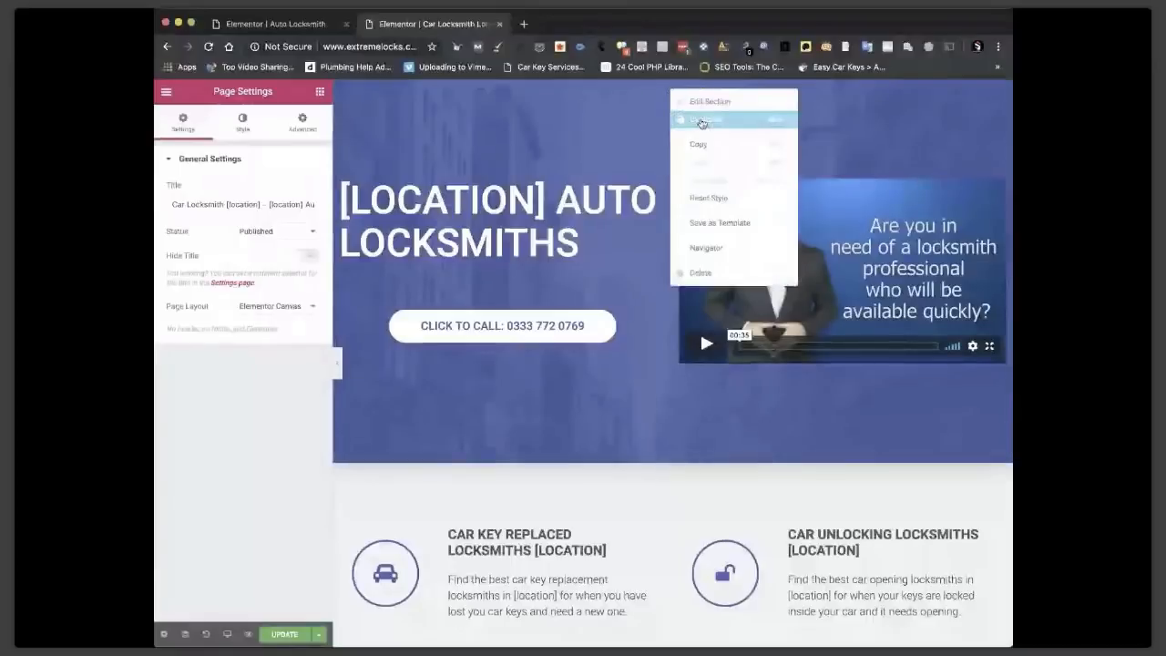
{"action": "left_click", "coordinate": [701, 122]}
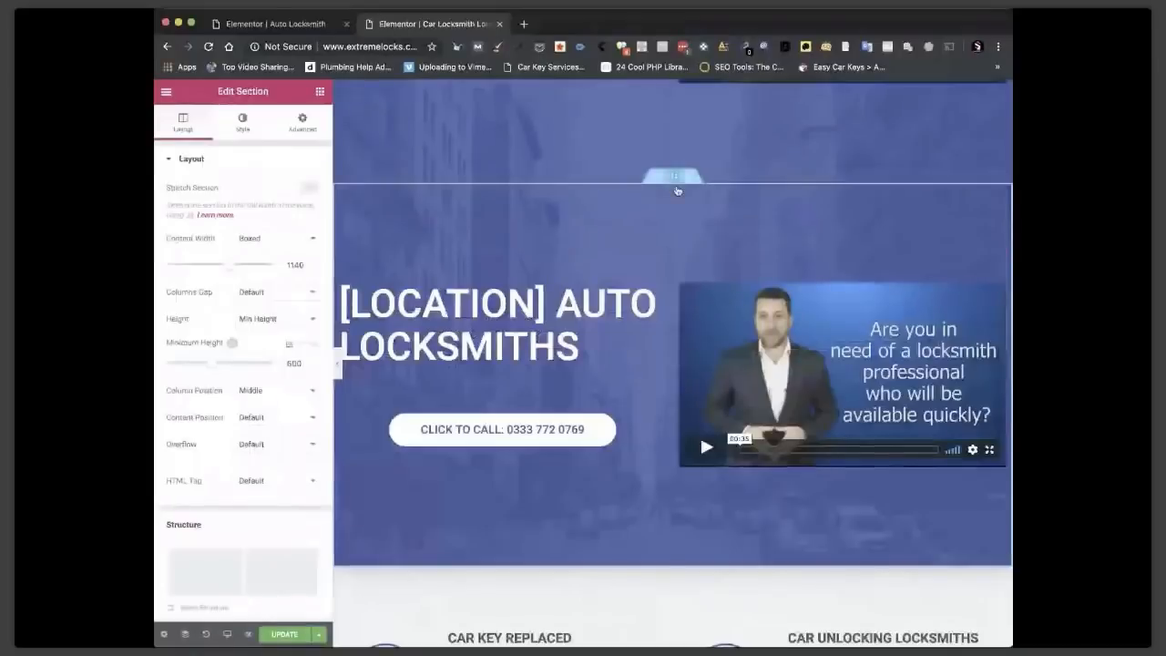
{"action": "left_click_drag", "start_coordinate": [677, 191], "coordinate": [659, 496]}
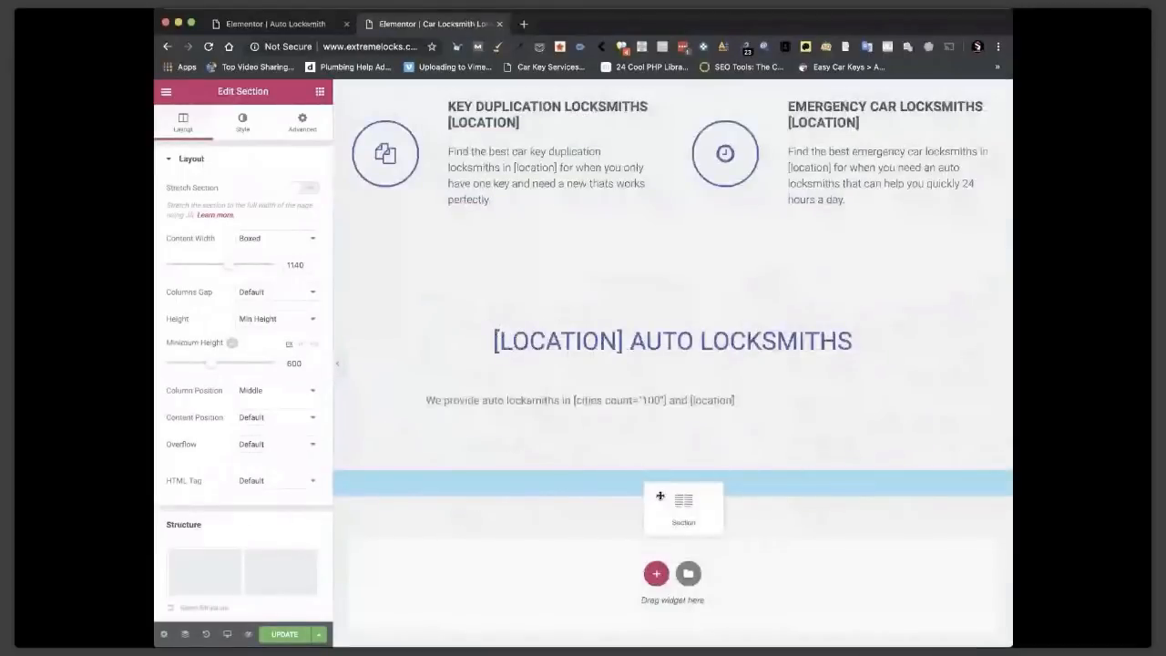
{"action": "left_click_drag", "start_coordinate": [660, 496], "coordinate": [661, 497]}
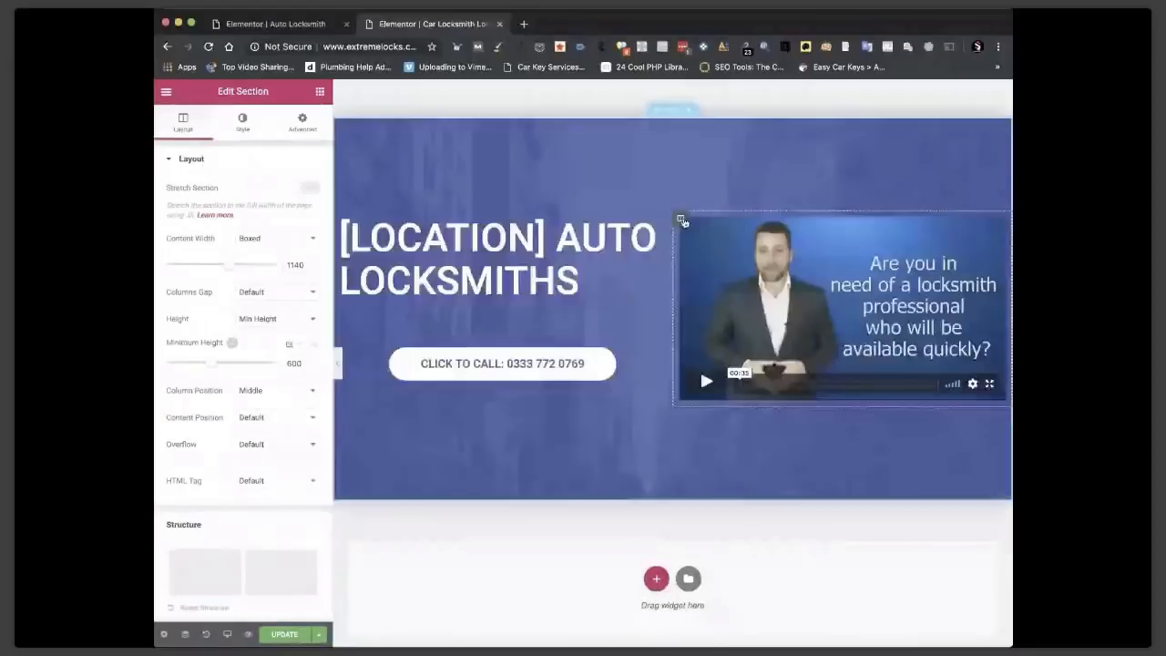
{"action": "left_click", "coordinate": [398, 244]}
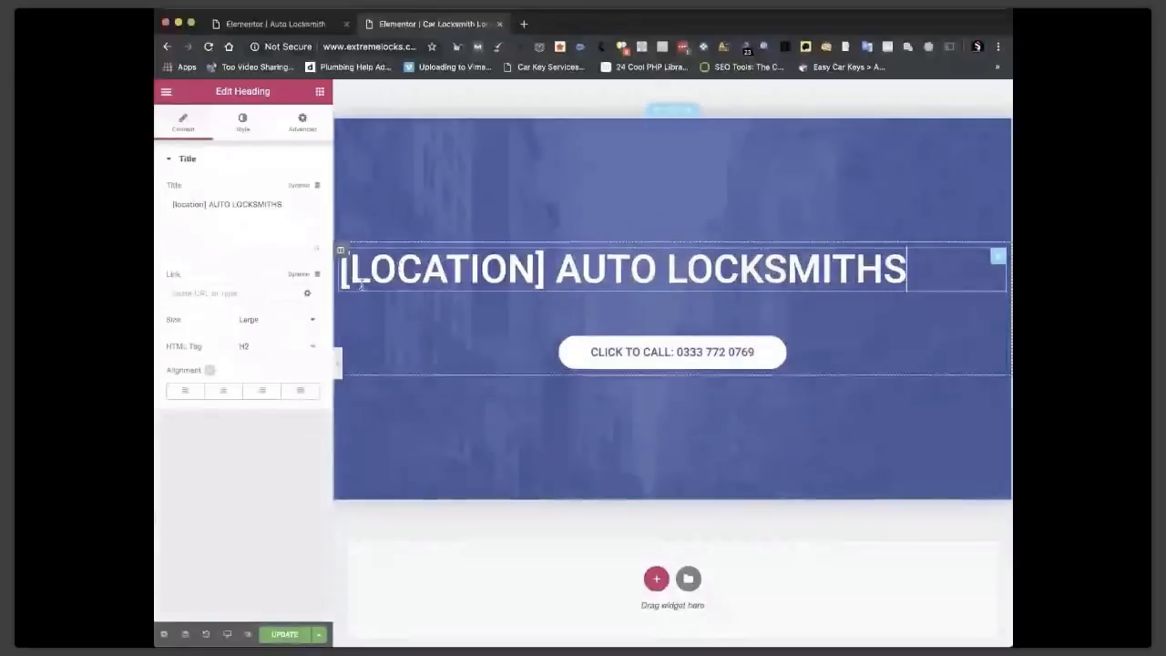
Center the [LOCATION] AUTO LOCKSMITHS heading and review its Border, Responsive and Custom CSS settings.
{"action": "left_click", "coordinate": [223, 391]}
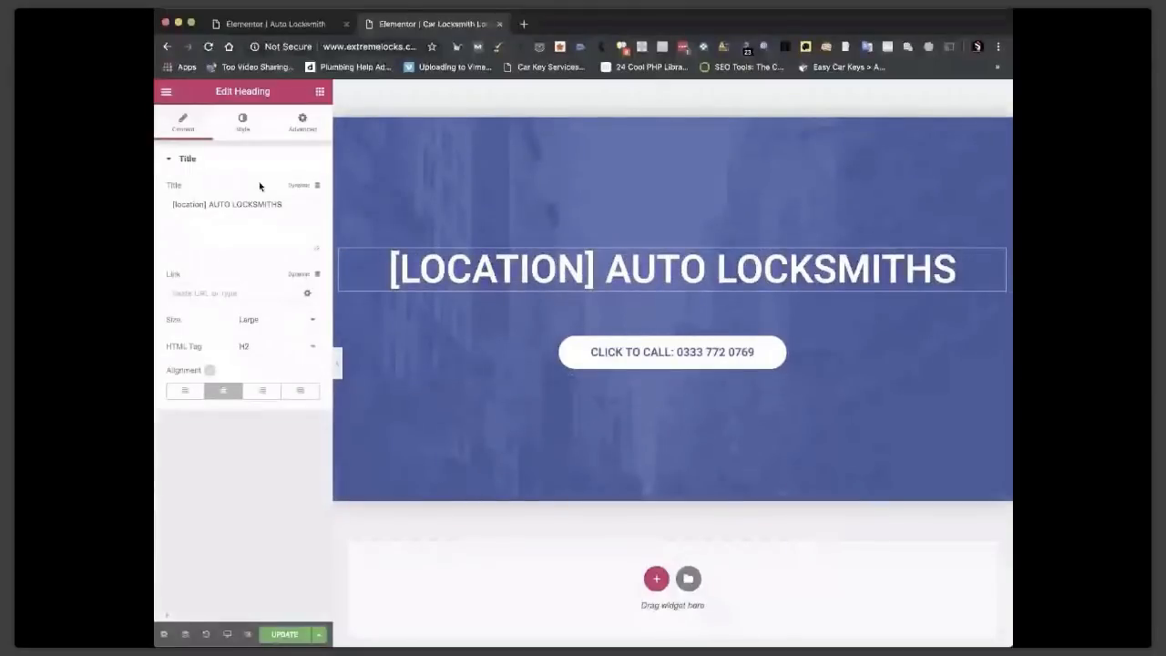
{"action": "left_click", "coordinate": [302, 122]}
{"action": "scroll", "coordinate": [230, 492], "scroll_direction": "down", "scroll_amount": 1}
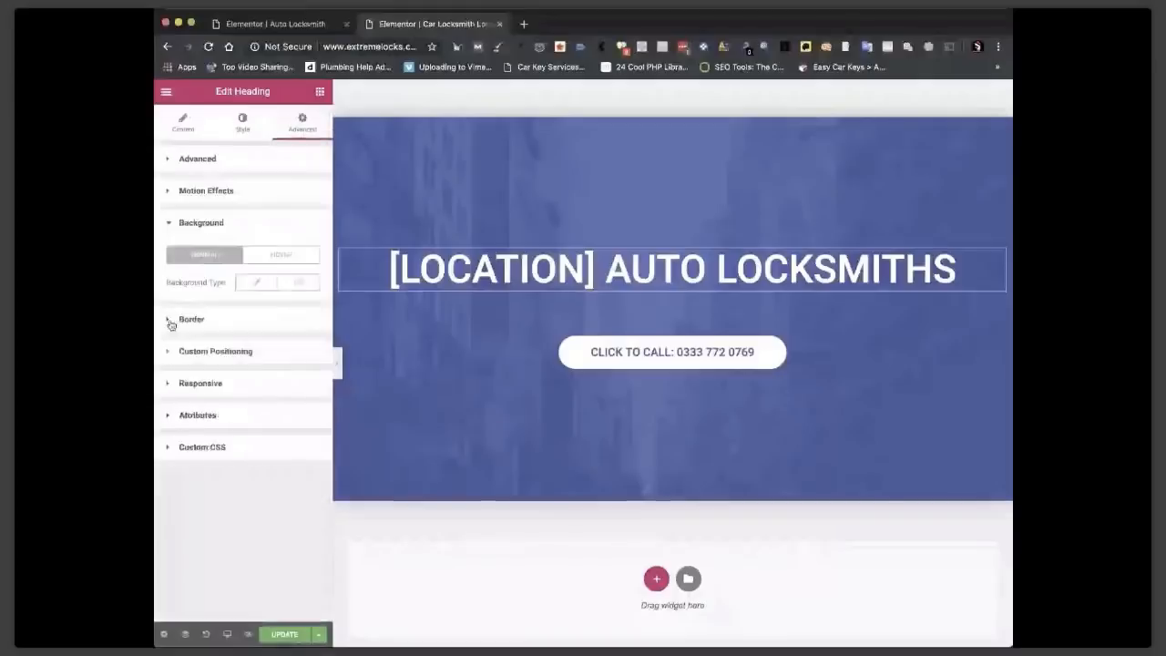
{"action": "left_click", "coordinate": [173, 320]}
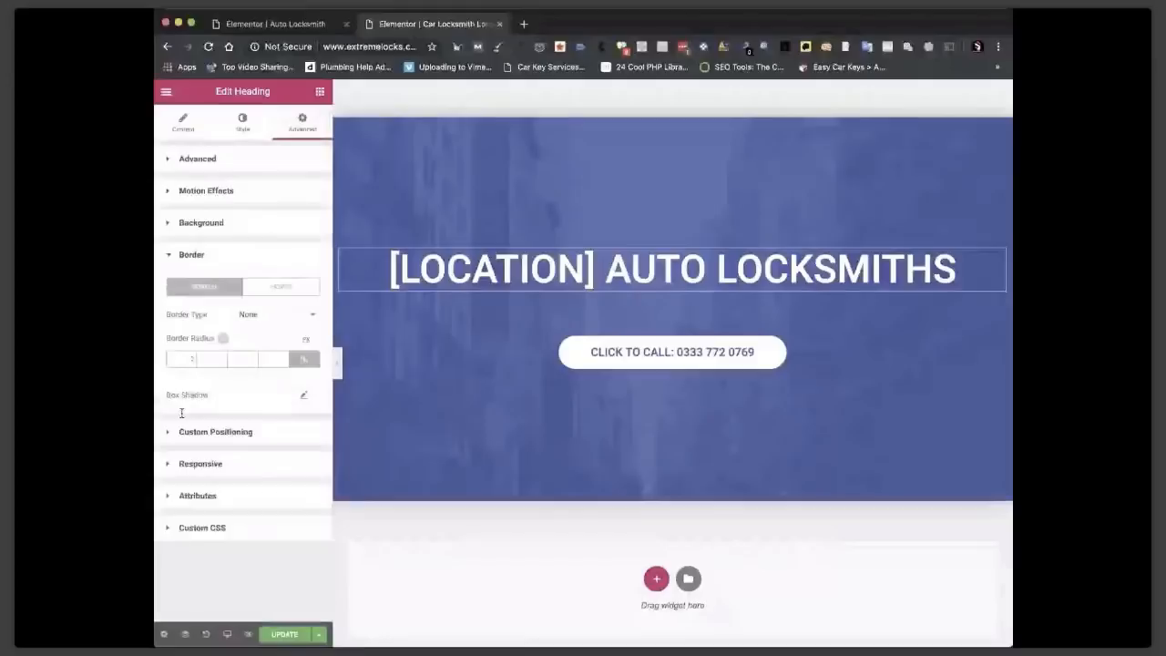
{"action": "left_click", "coordinate": [183, 464]}
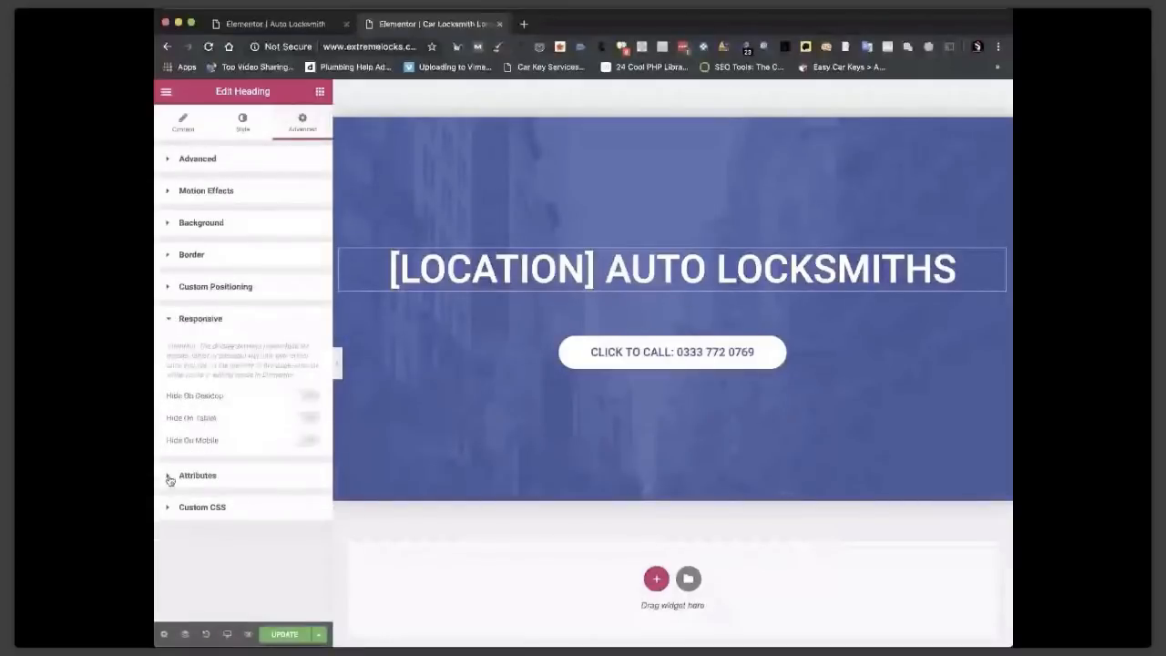
{"action": "left_click", "coordinate": [187, 506]}
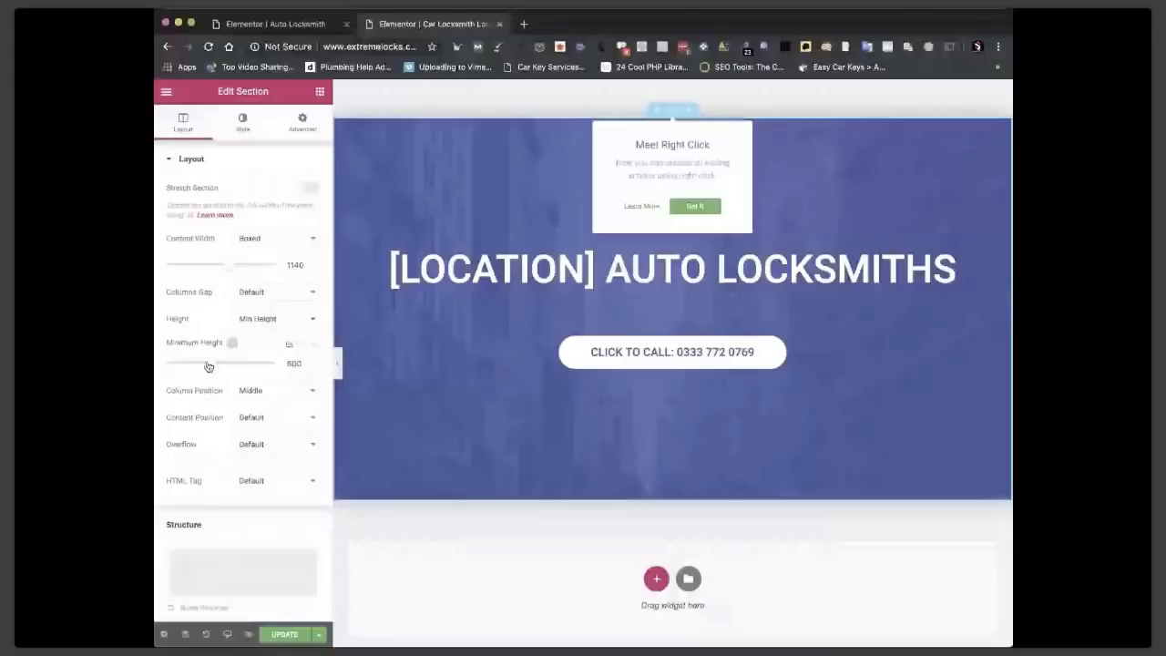
Reduce the blue call section's minimum height from 600 to 300.
{"action": "left_click_drag", "start_coordinate": [208, 365], "coordinate": [185, 369]}
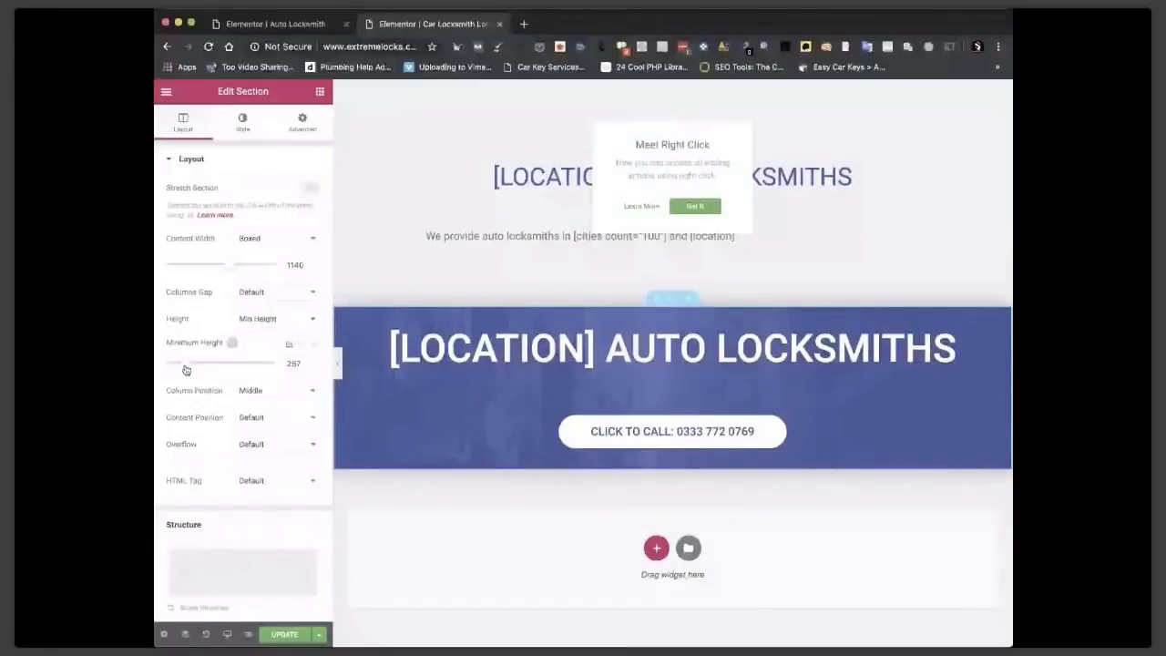
{"action": "left_click_drag", "start_coordinate": [185, 369], "coordinate": [182, 369]}
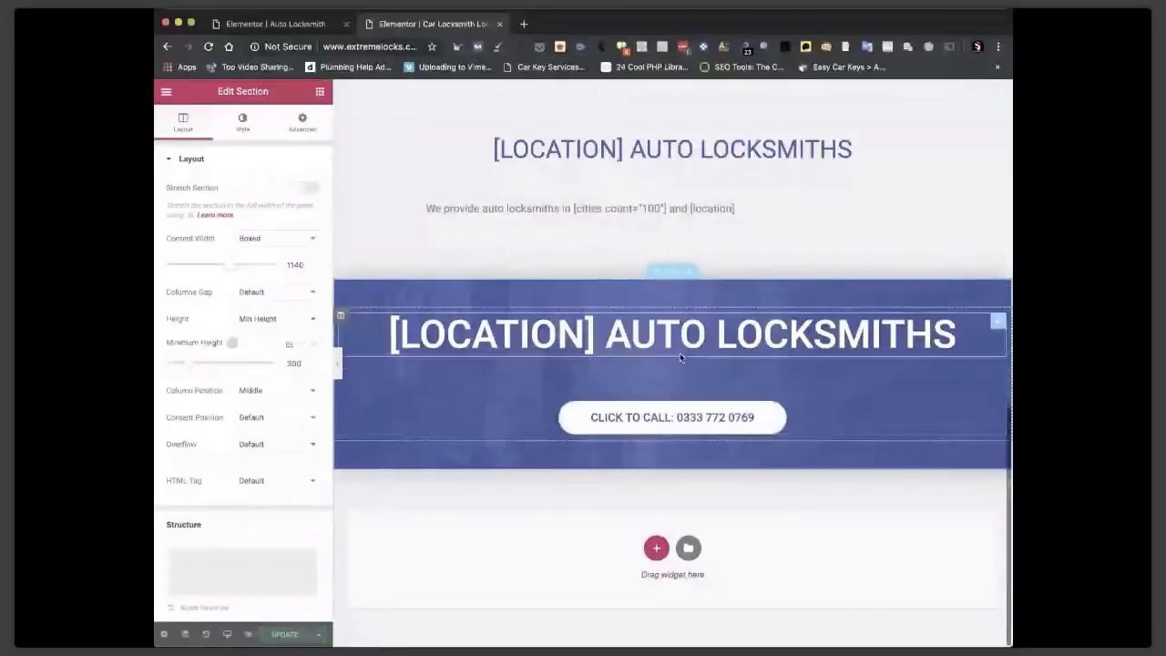
{"action": "scroll", "coordinate": [679, 357], "scroll_direction": "up", "scroll_amount": 3}
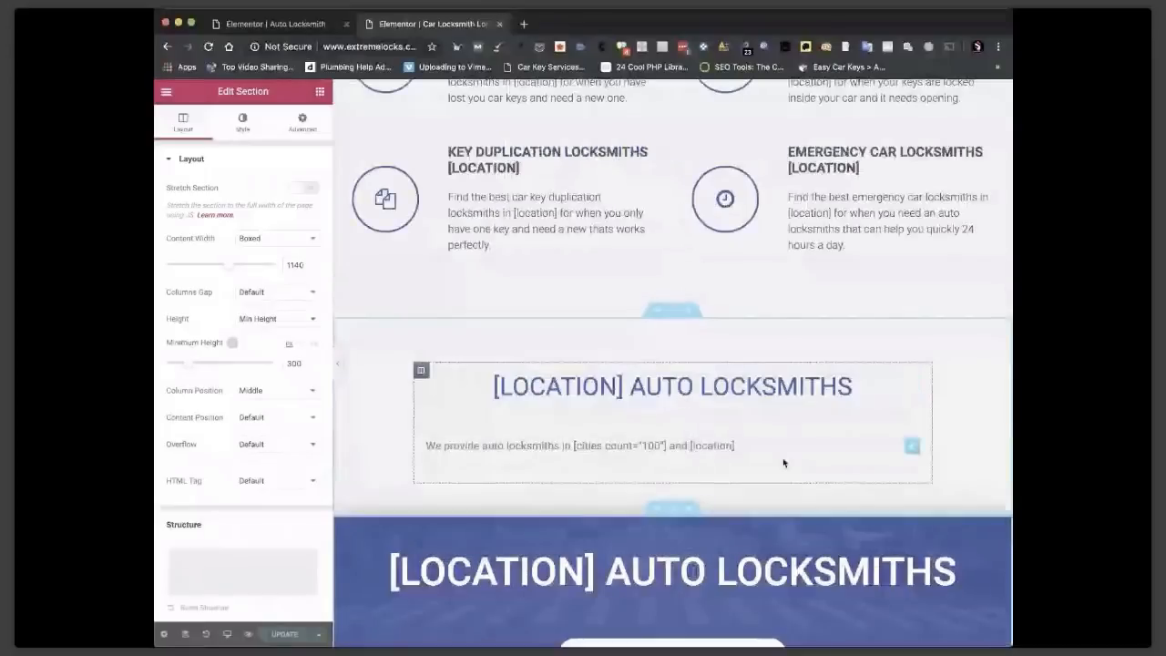
{"action": "scroll", "coordinate": [783, 462], "scroll_direction": "up", "scroll_amount": 6}
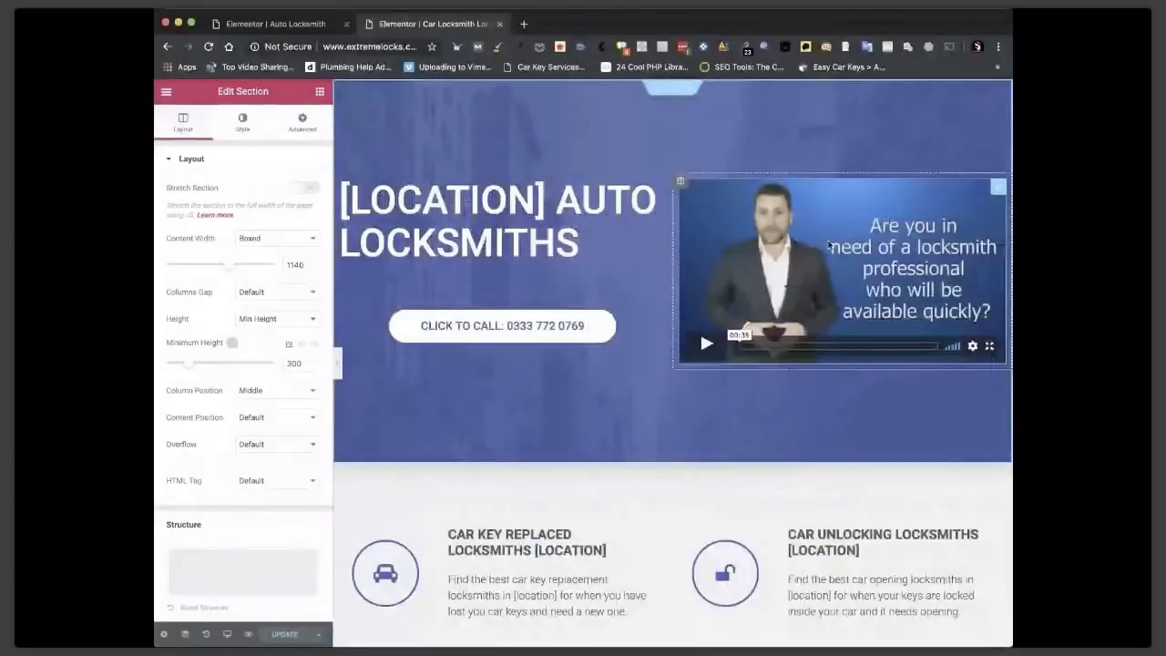
{"action": "scroll", "coordinate": [819, 535], "scroll_direction": "down", "scroll_amount": 5}
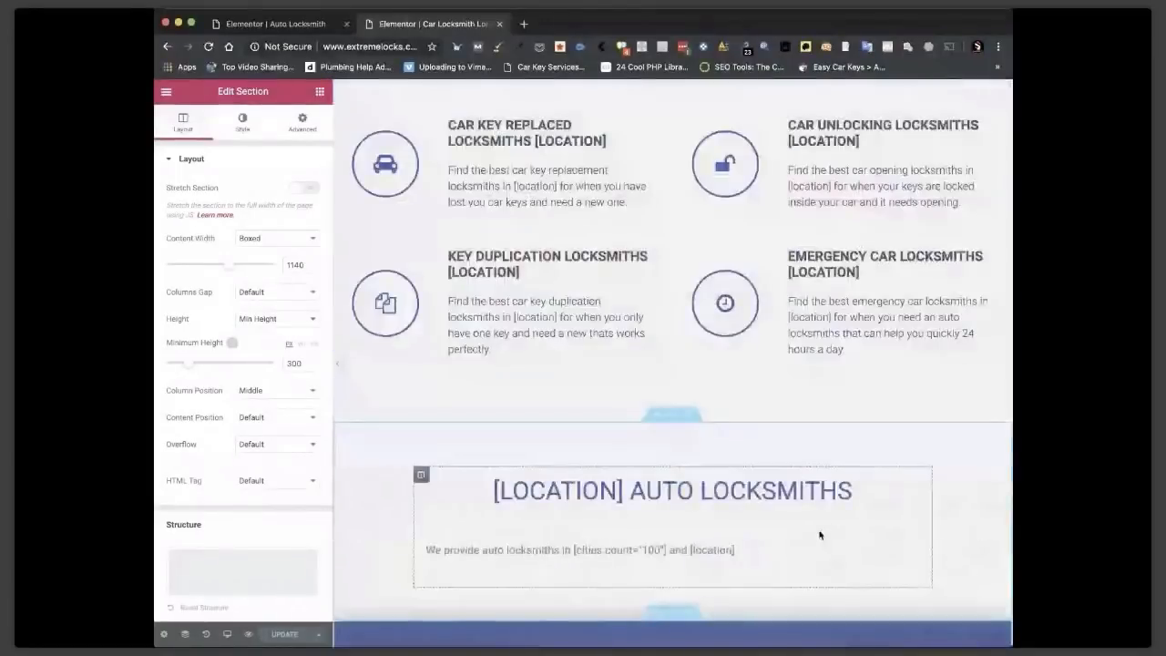
{"action": "scroll", "coordinate": [820, 535], "scroll_direction": "up", "scroll_amount": 5}
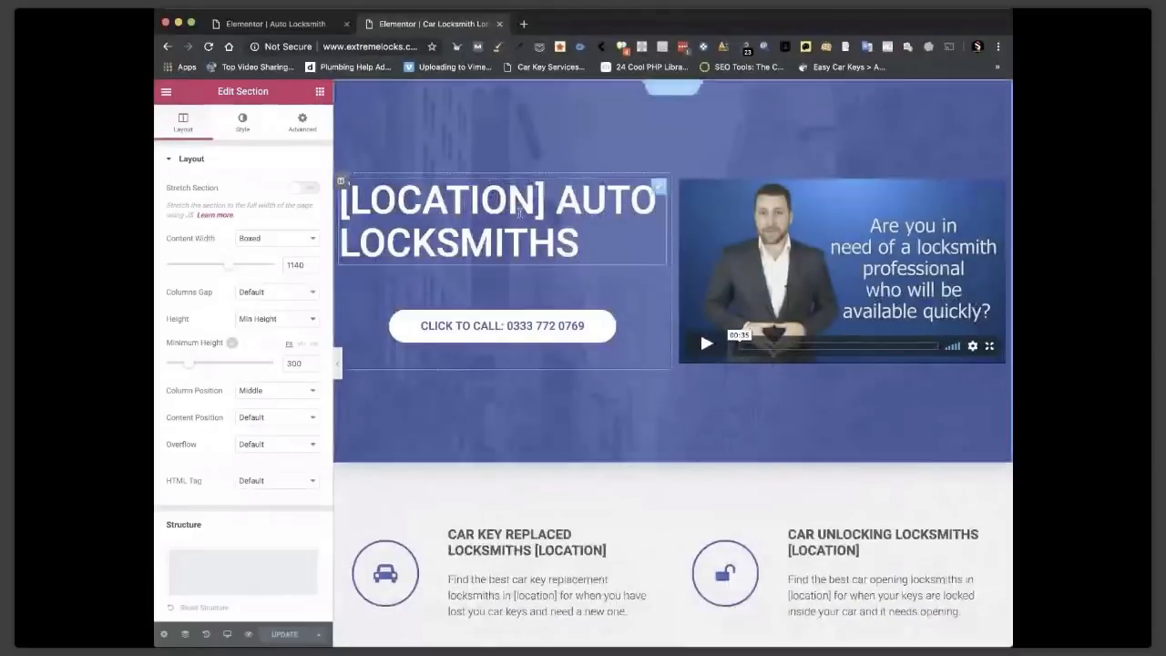
{"action": "scroll", "coordinate": [654, 448], "scroll_direction": "down", "scroll_amount": 3}
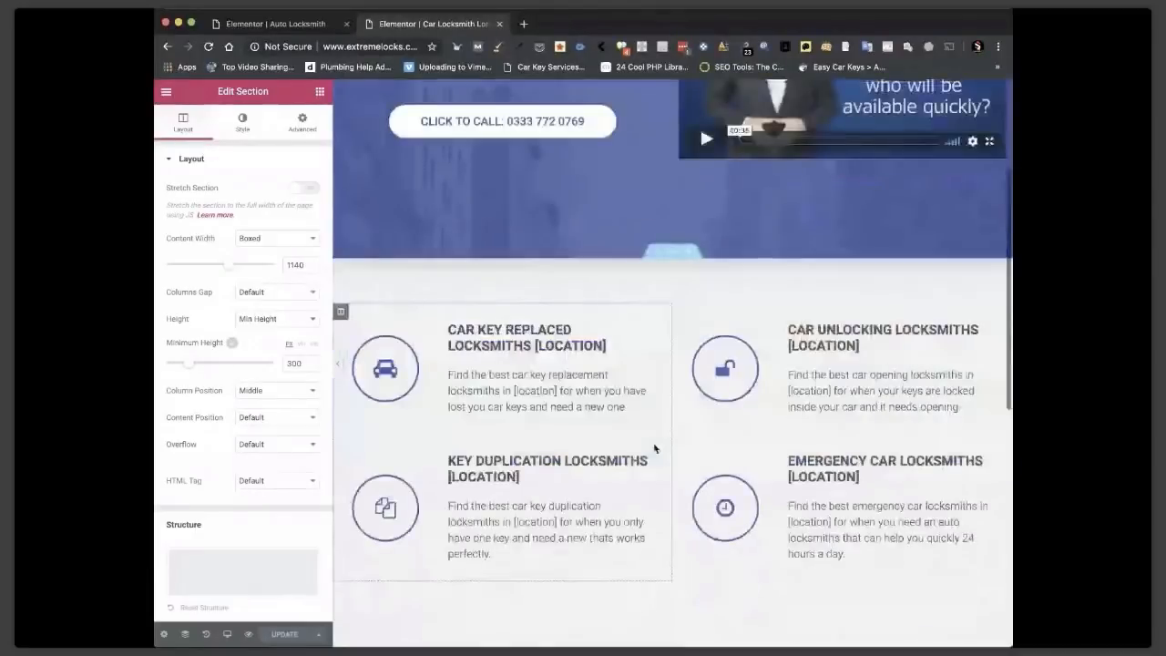
{"action": "scroll", "coordinate": [654, 448], "scroll_direction": "up", "scroll_amount": 3}
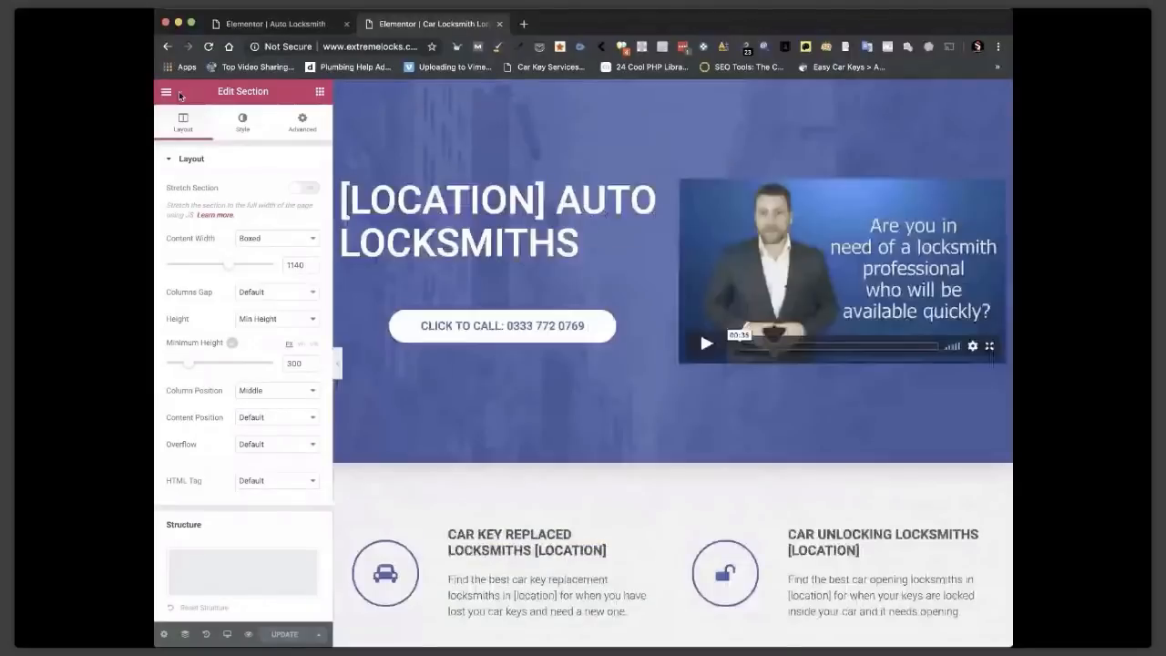
{"action": "left_click", "coordinate": [166, 92]}
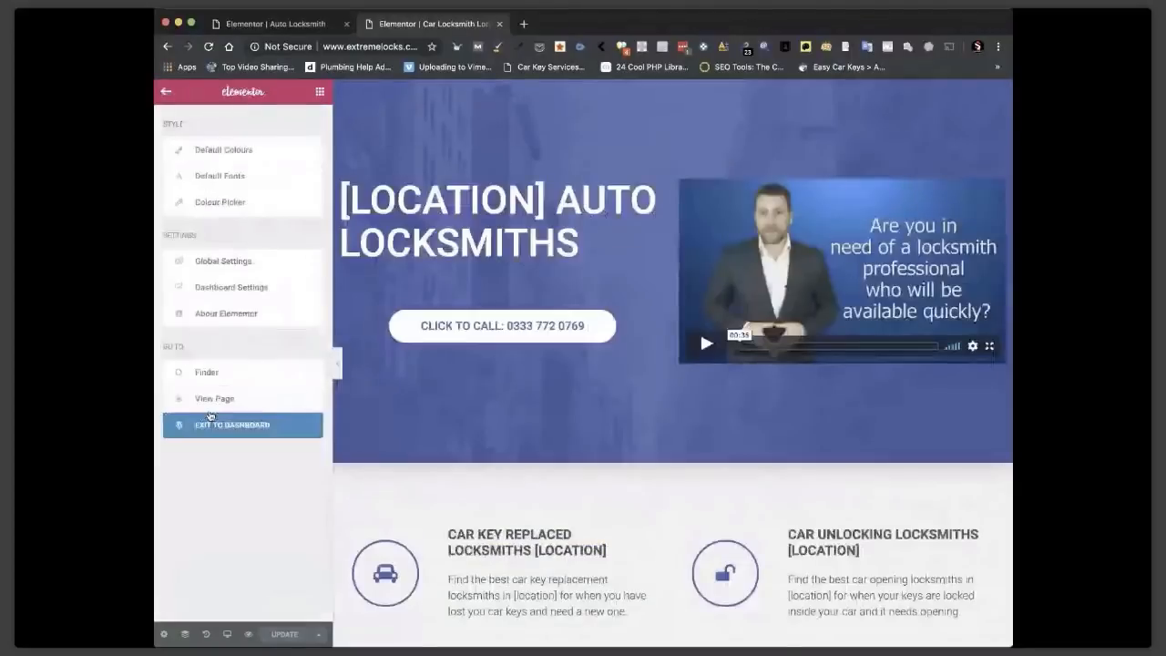
Exit to the dashboard and read through the Magic Page's full SEO Meta Title.
{"action": "left_click", "coordinate": [250, 428]}
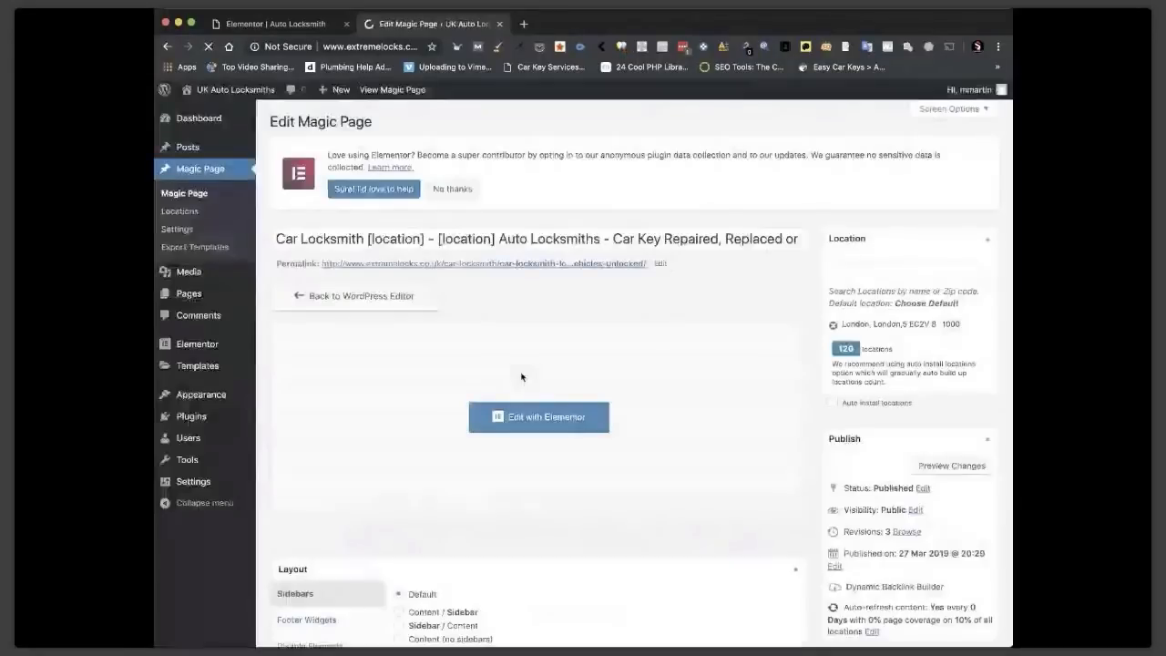
{"action": "scroll", "coordinate": [536, 337], "scroll_direction": "down", "scroll_amount": 10}
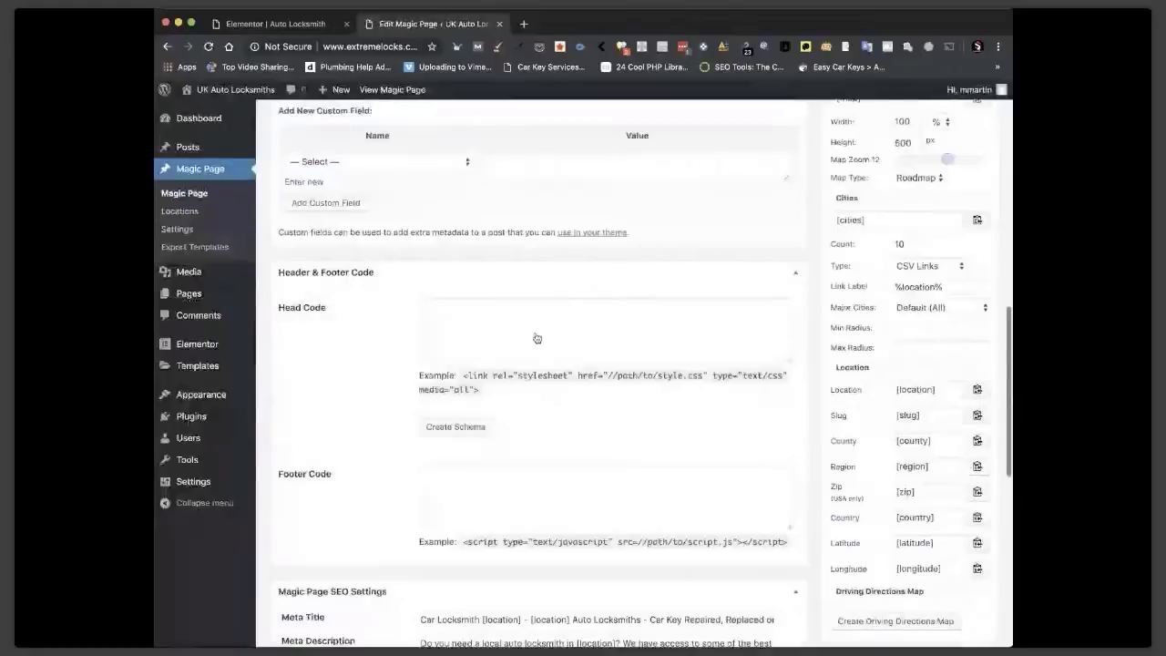
{"action": "scroll", "coordinate": [535, 338], "scroll_direction": "down", "scroll_amount": 5}
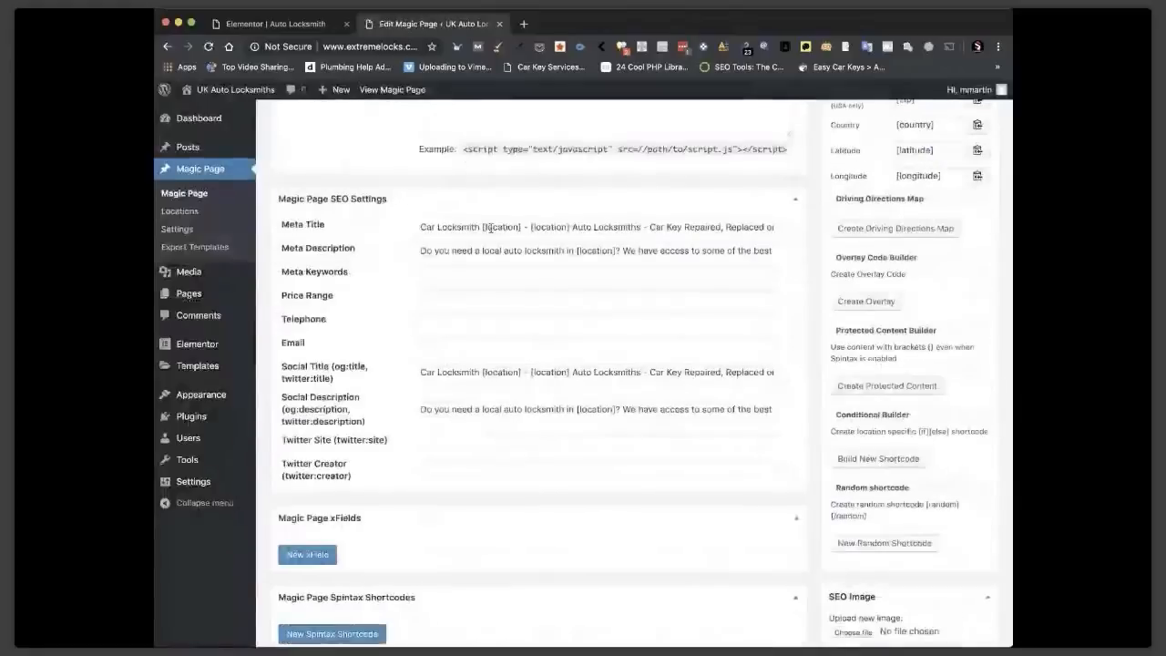
{"action": "left_click", "coordinate": [726, 228]}
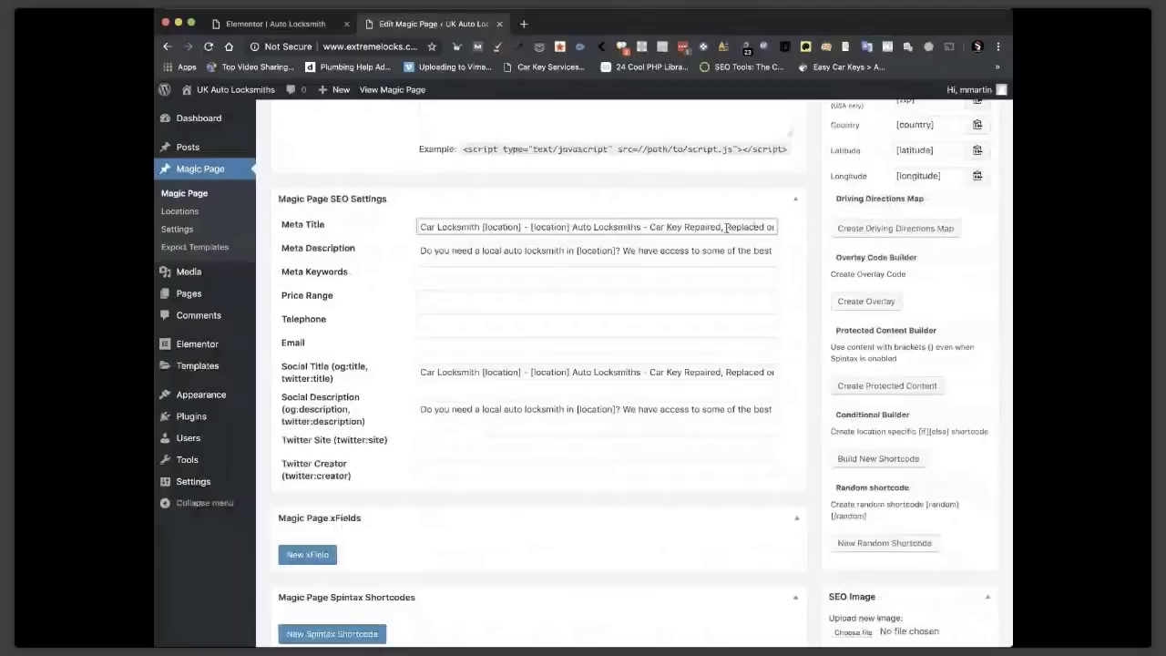
{"action": "key", "text": "Right"}
{"action": "key", "text": "Right"}
{"action": "key", "text": "Right"}
{"action": "key", "text": "Right"}
{"action": "key", "text": "Right"}
{"action": "key", "text": "Right"}
{"action": "key", "text": "Right"}
{"action": "key", "text": "Right"}
{"action": "key", "text": "Right"}
{"action": "key", "text": "Right"}
{"action": "key", "text": "Right"}
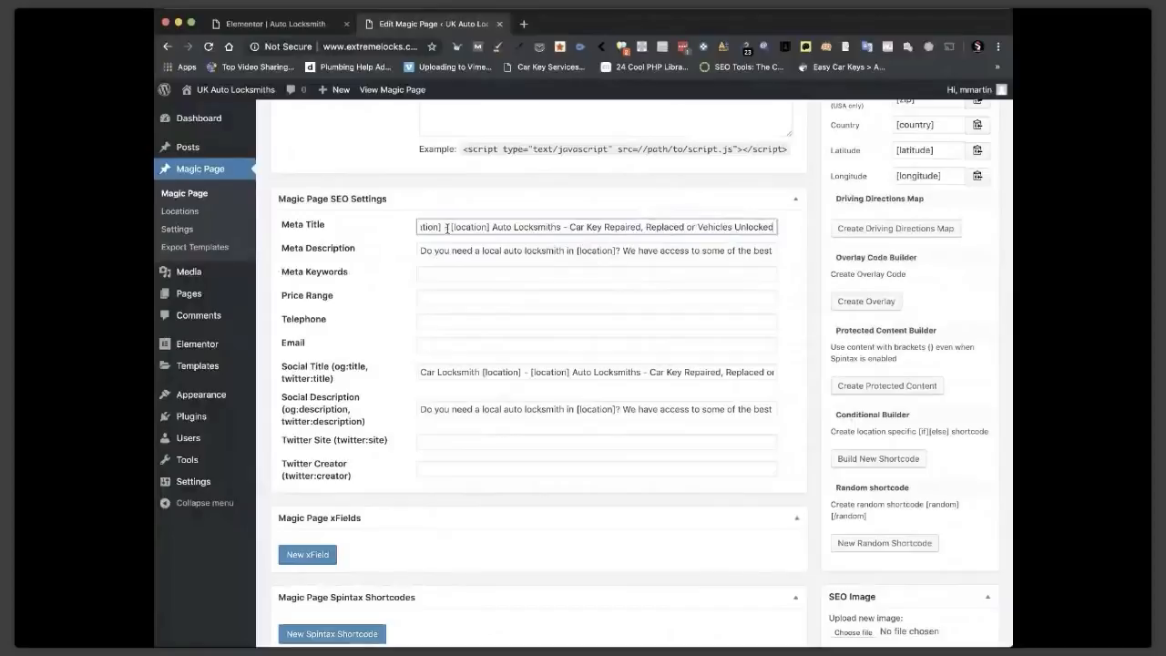
{"action": "key", "text": "Home"}
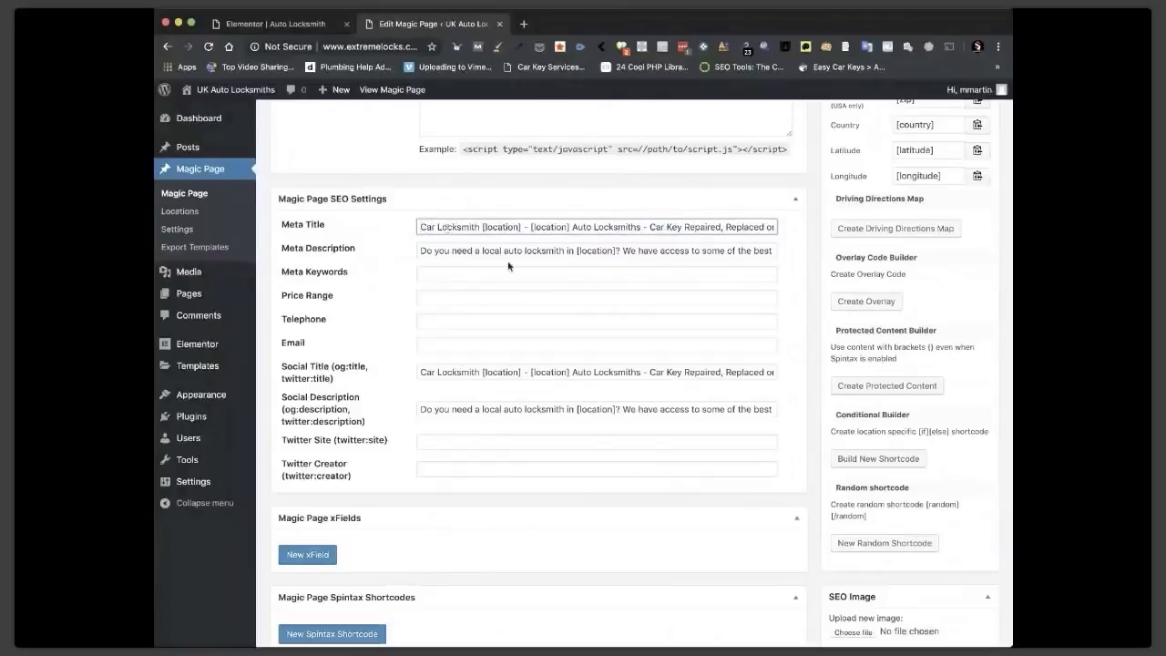
{"action": "scroll", "coordinate": [509, 266], "scroll_direction": "up", "scroll_amount": 1}
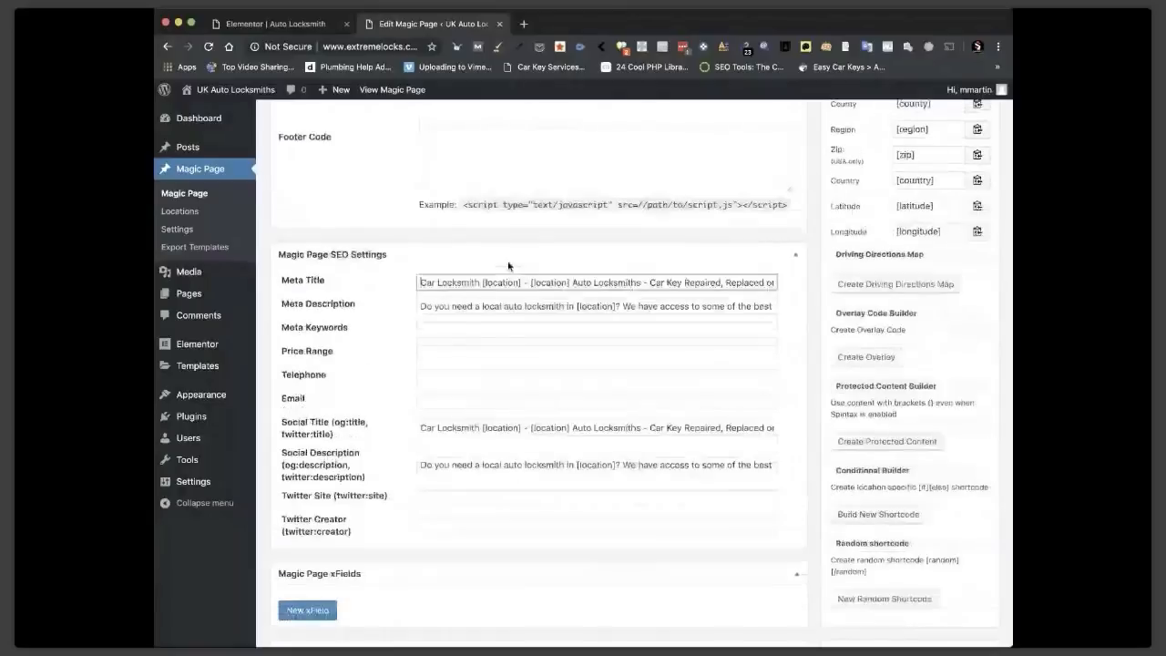
{"action": "scroll", "coordinate": [554, 419], "scroll_direction": "up", "scroll_amount": 20}
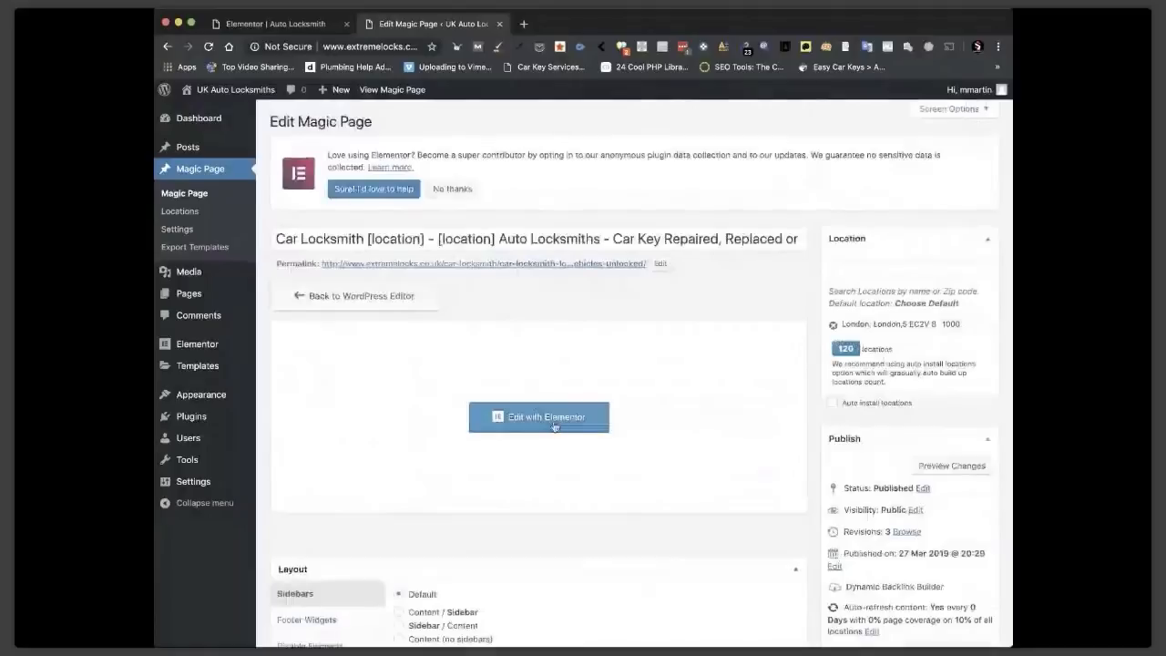
Reopen the Magic Page in Elementor and scroll the widget panel down to the General widgets.
{"action": "left_click", "coordinate": [555, 421]}
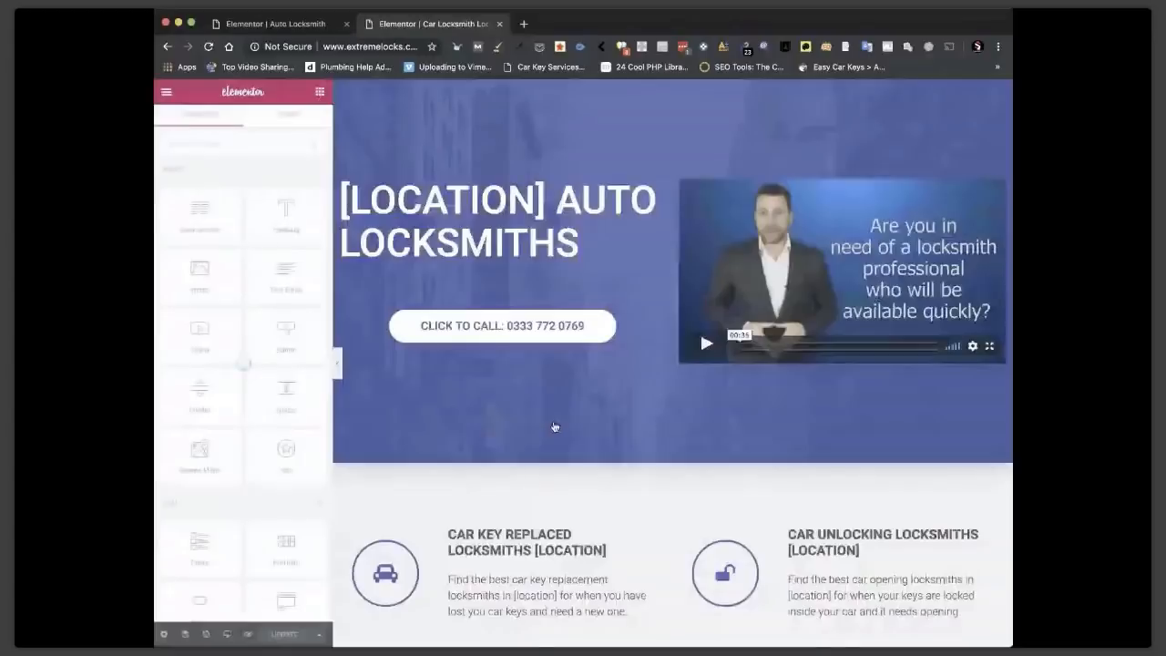
{"action": "scroll", "coordinate": [674, 410], "scroll_direction": "down", "scroll_amount": 5}
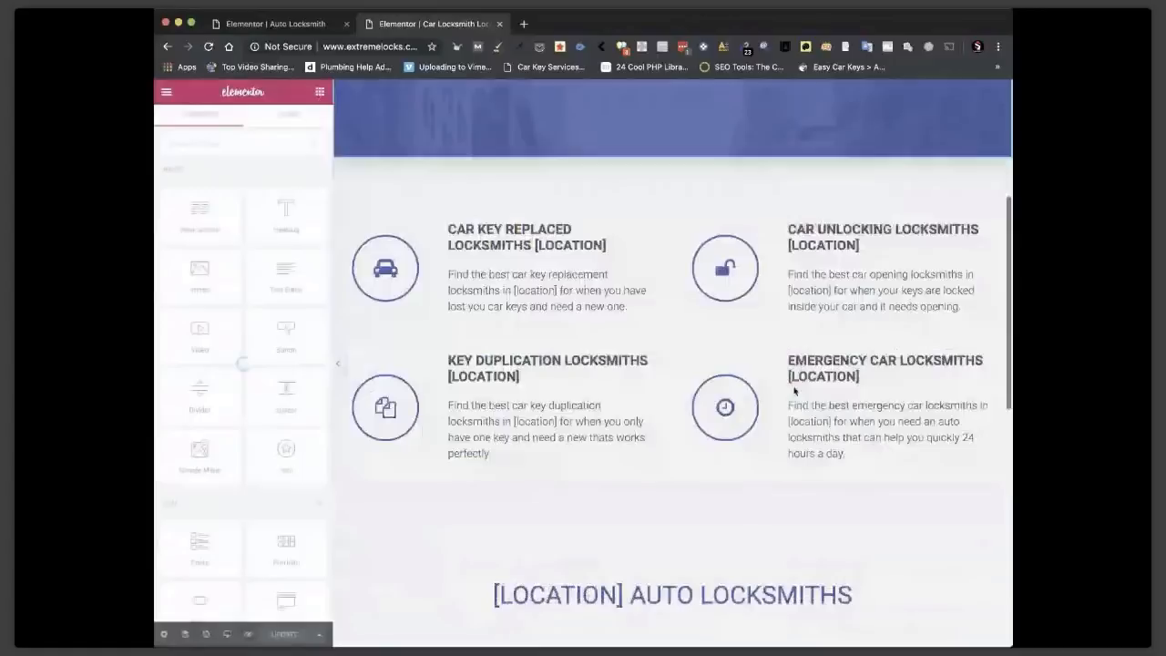
{"action": "scroll", "coordinate": [765, 382], "scroll_direction": "down", "scroll_amount": 7}
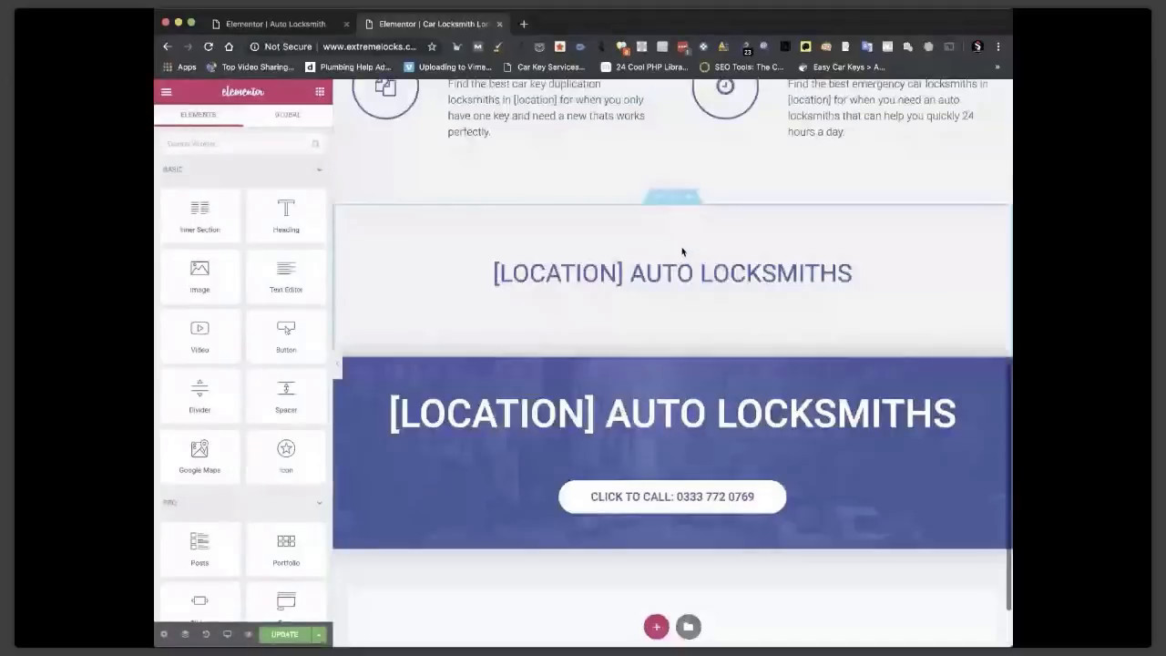
{"action": "scroll", "coordinate": [251, 405], "scroll_direction": "down", "scroll_amount": 3}
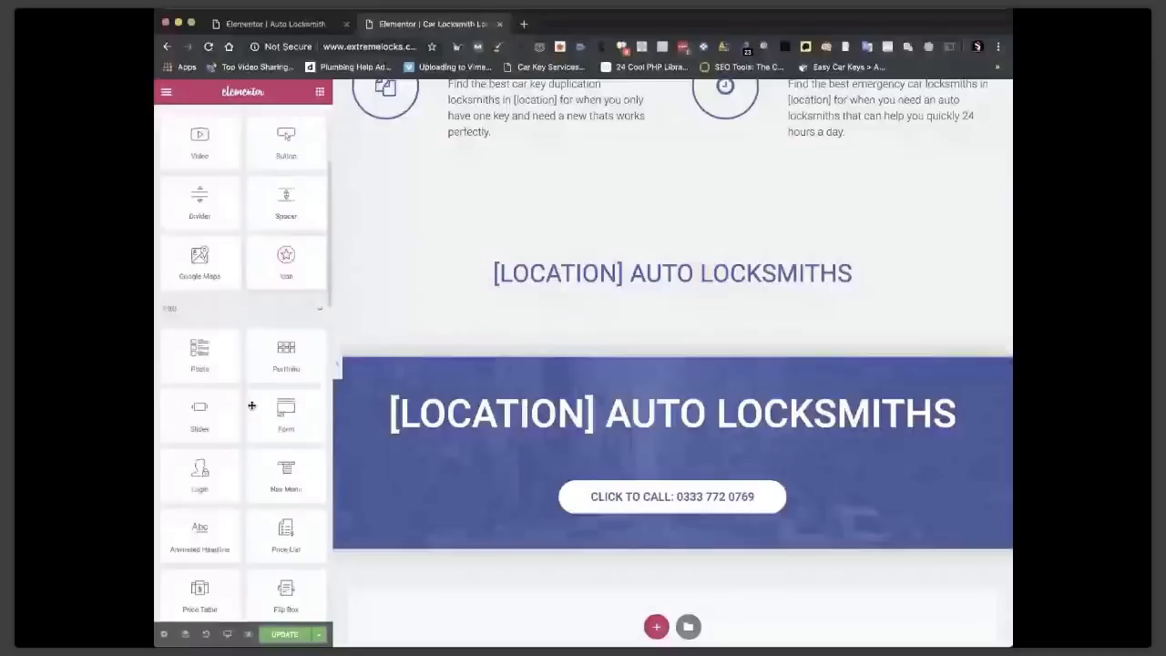
{"action": "scroll", "coordinate": [251, 405], "scroll_direction": "down", "scroll_amount": 6}
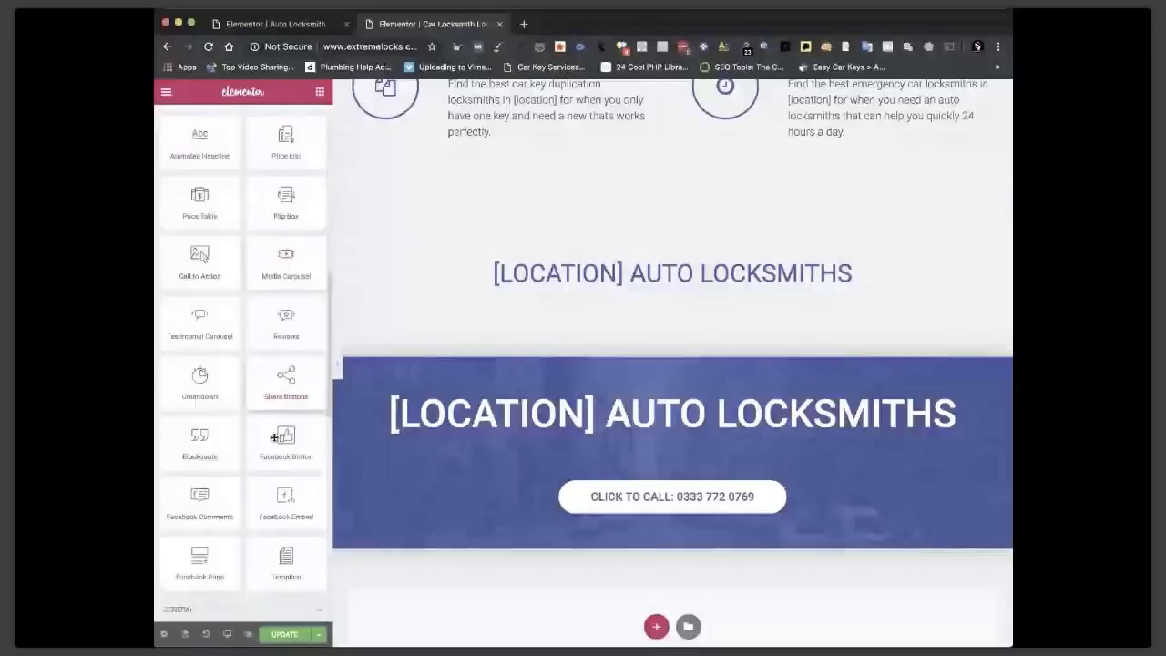
{"action": "scroll", "coordinate": [274, 437], "scroll_direction": "down", "scroll_amount": 5}
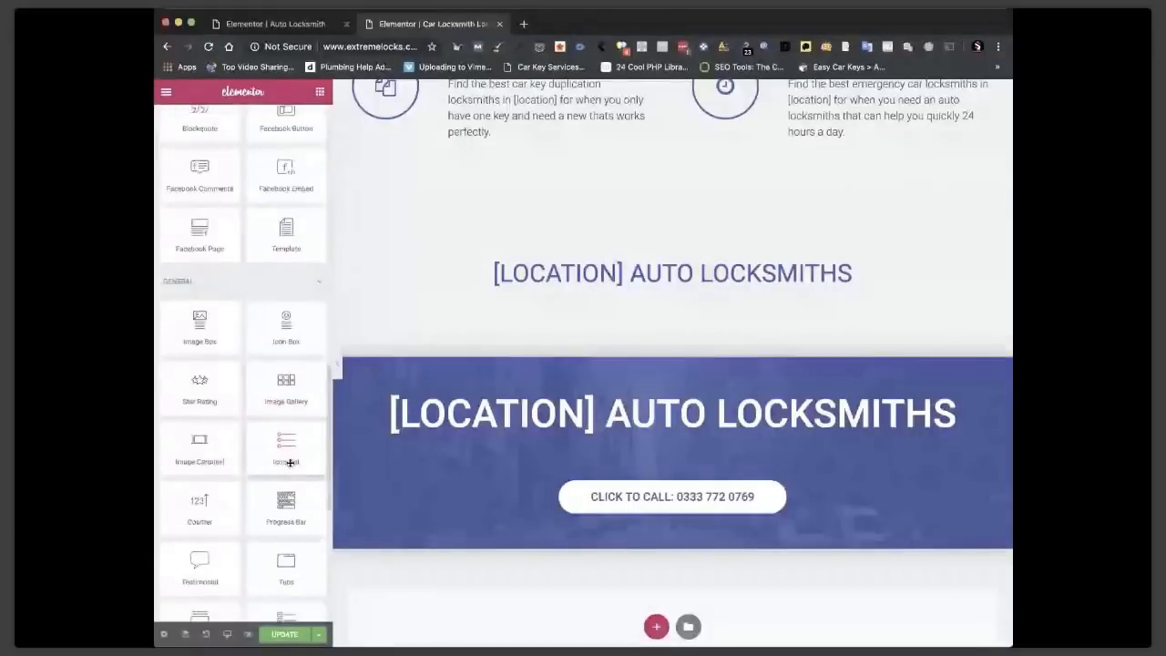
{"action": "scroll", "coordinate": [290, 463], "scroll_direction": "down", "scroll_amount": 2}
Drop a Toggle widget below the [LOCATION] AUTO LOCKSMITHS heading and add a third item.
{"action": "left_click_drag", "start_coordinate": [276, 466], "coordinate": [677, 302]}
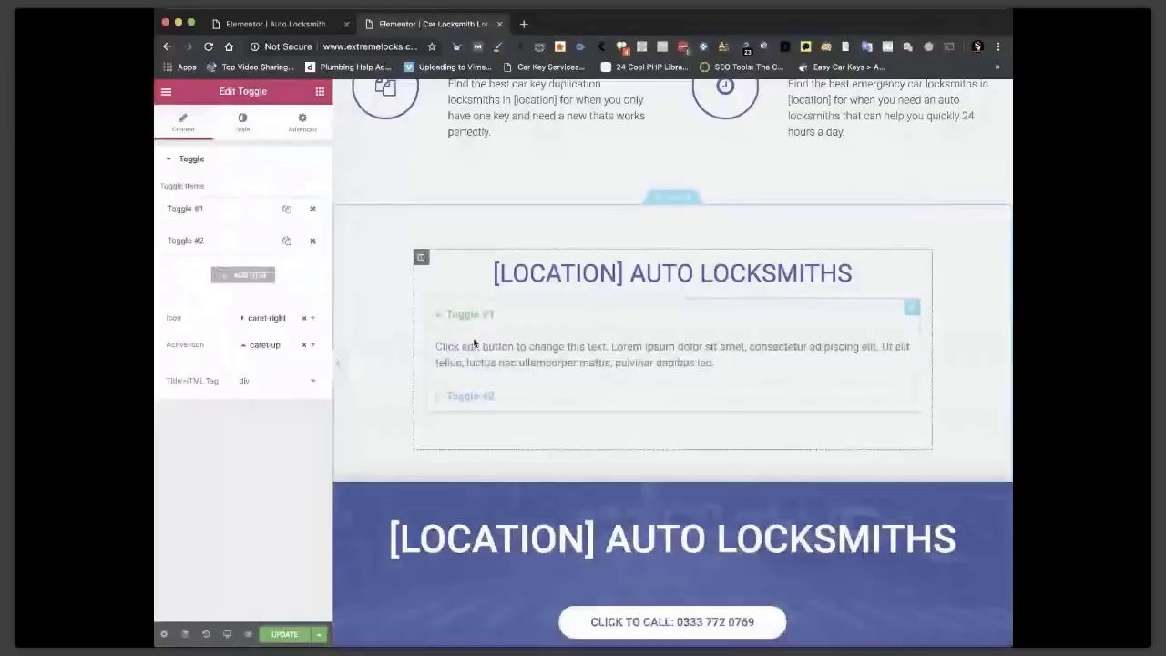
{"action": "left_click", "coordinate": [244, 275]}
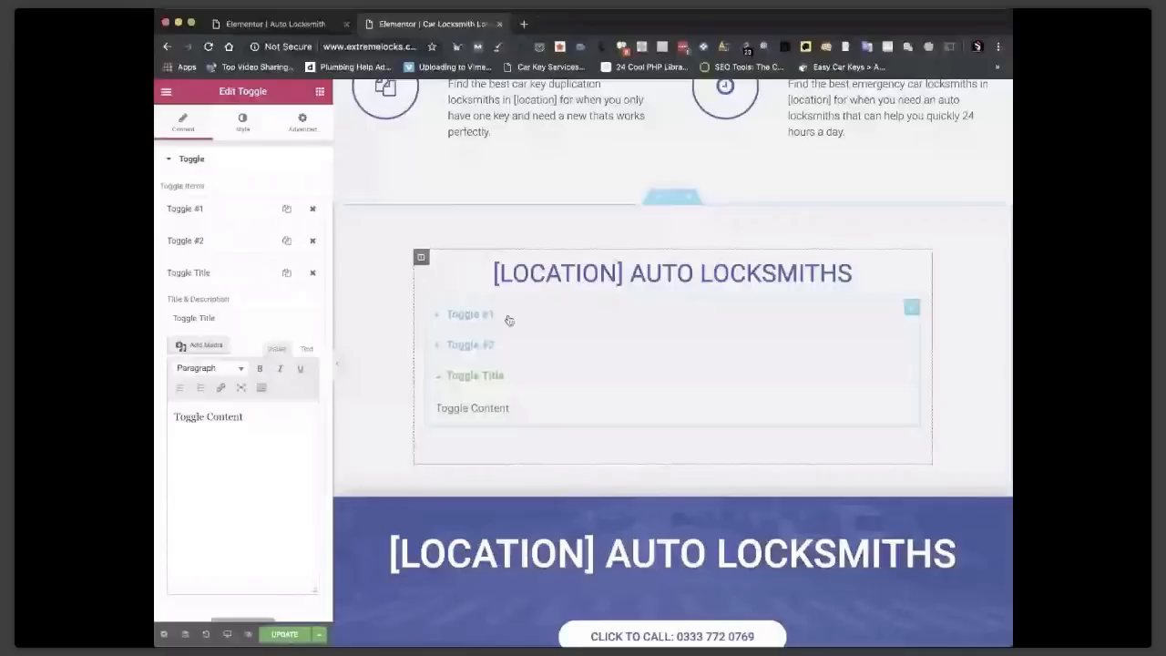
Replace the first toggle item's placeholder description with the pasted spintax article.
{"action": "left_click", "coordinate": [509, 318]}
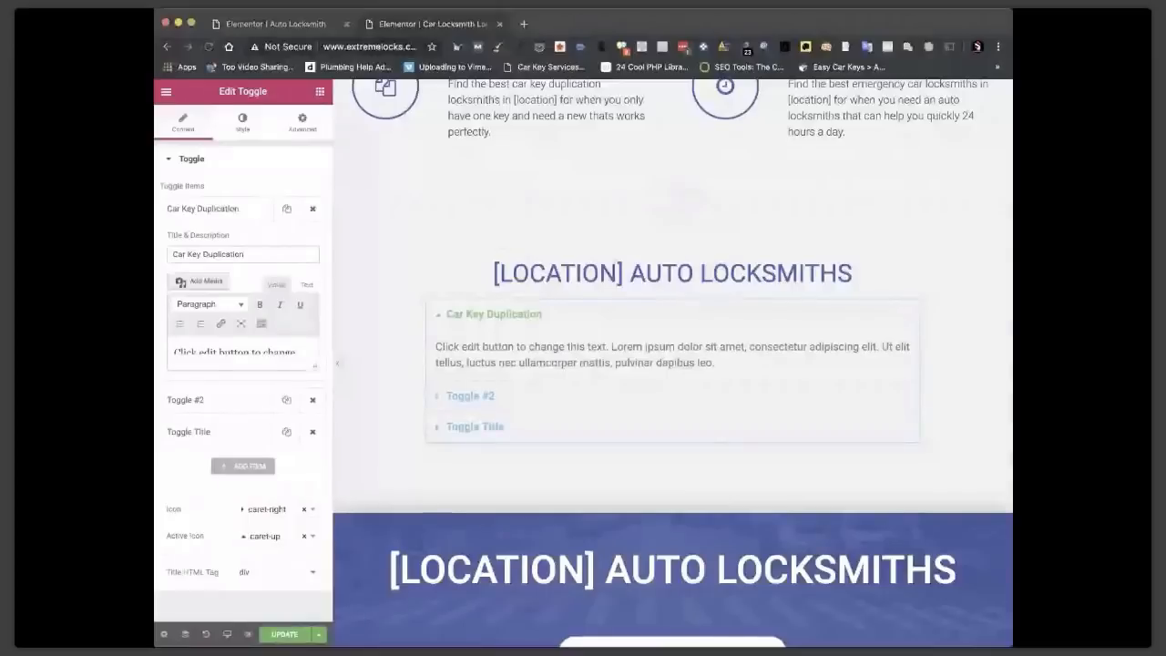
{"action": "double_click", "coordinate": [532, 346]}
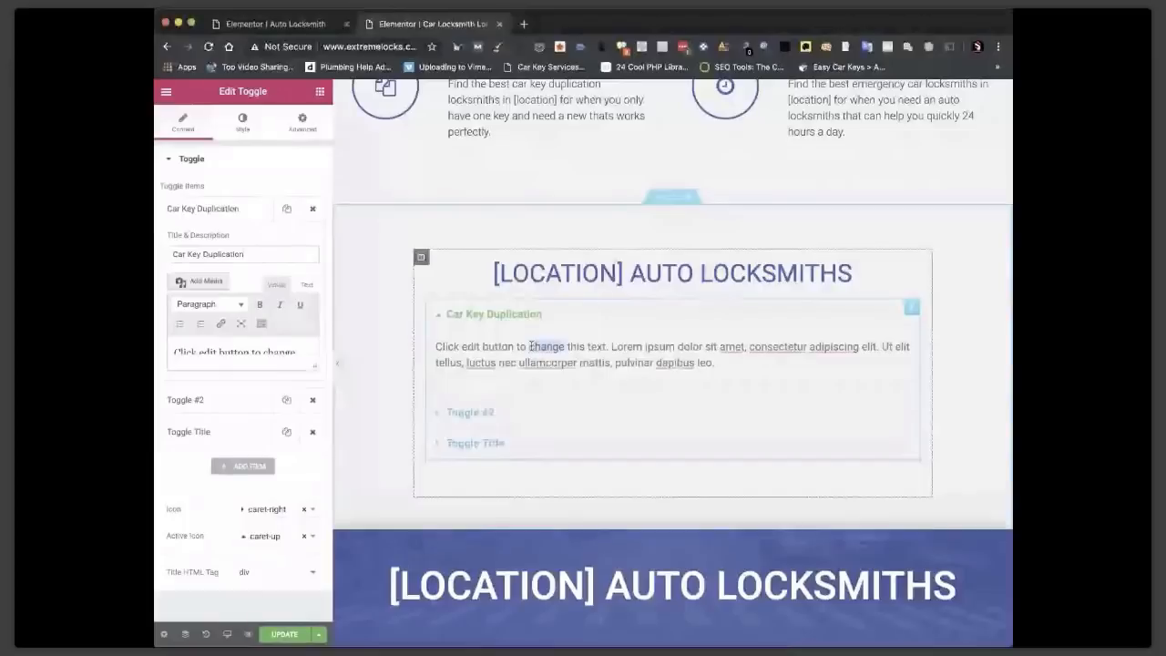
{"action": "key", "text": "ctrl+a"}
{"action": "key", "text": "ctrl+v"}
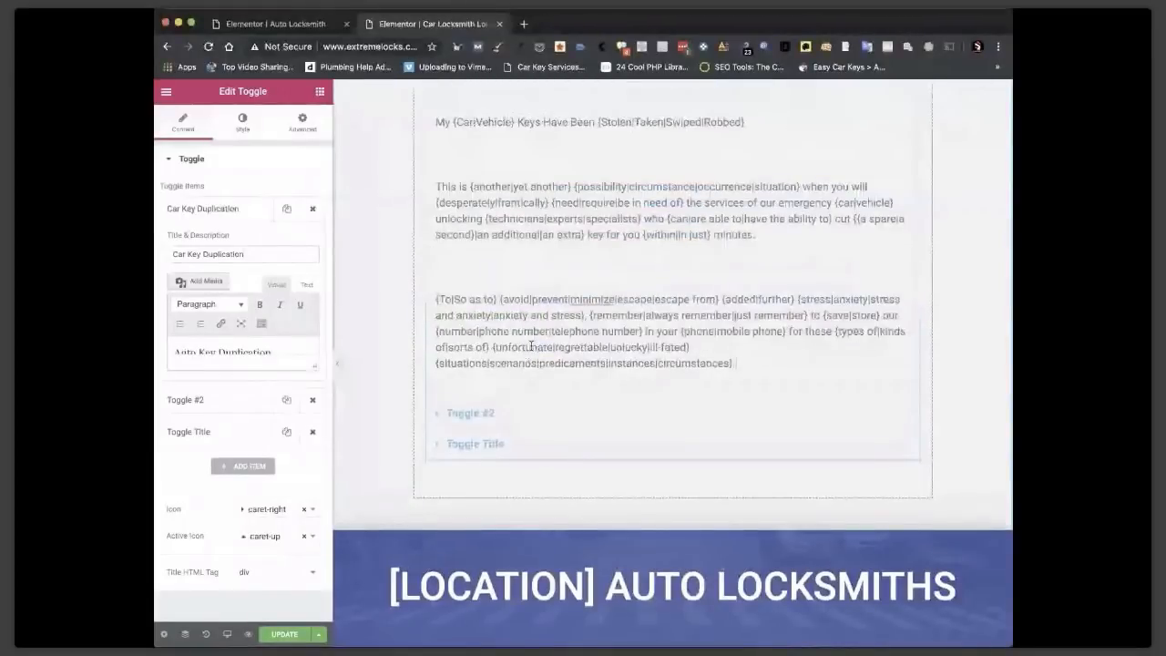
{"action": "scroll", "coordinate": [685, 303], "scroll_direction": "up", "scroll_amount": 14}
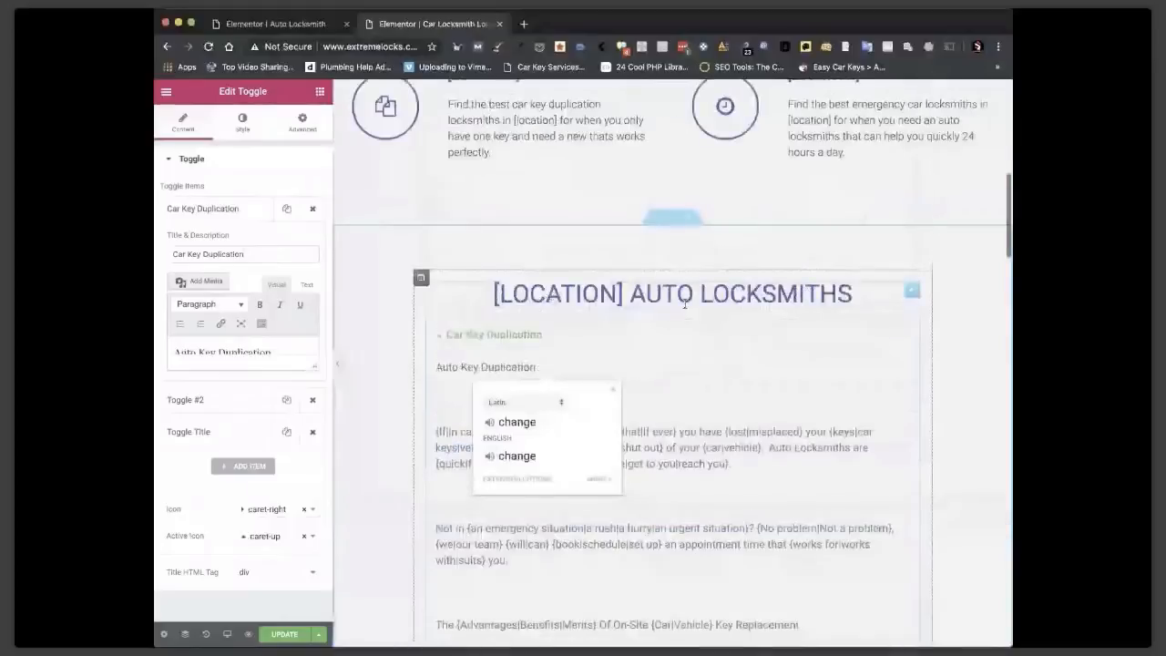
{"action": "scroll", "coordinate": [685, 303], "scroll_direction": "down", "scroll_amount": 3}
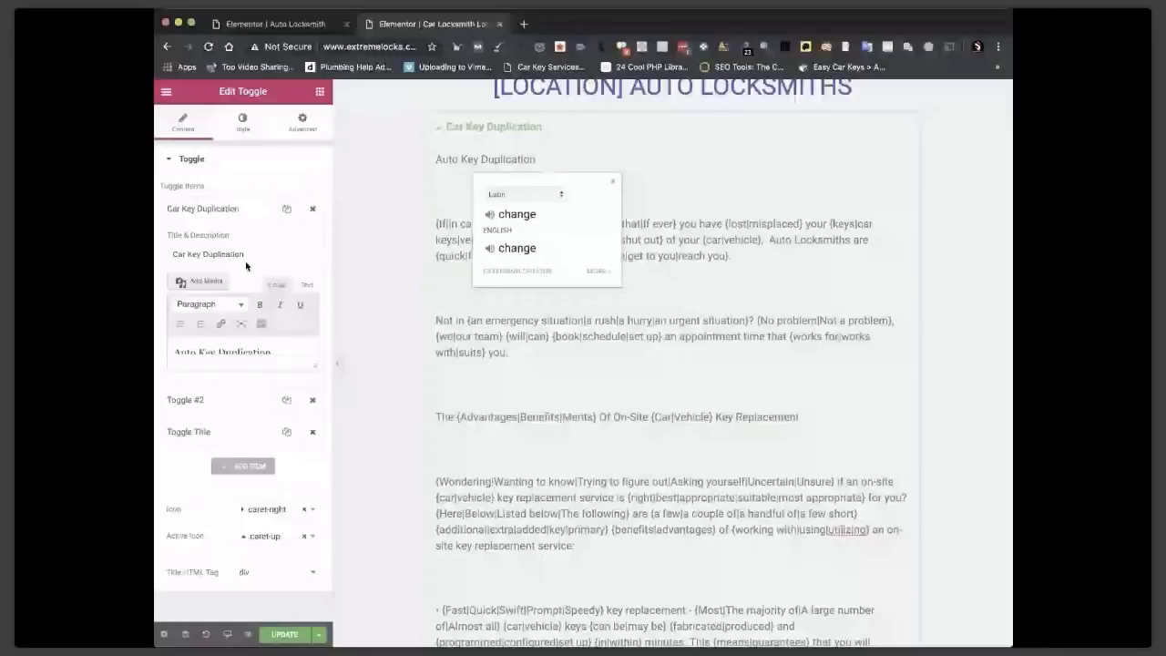
Retitle the second item 'Car Key Programming' and paste spintax as its description.
{"action": "left_click", "coordinate": [185, 399]}
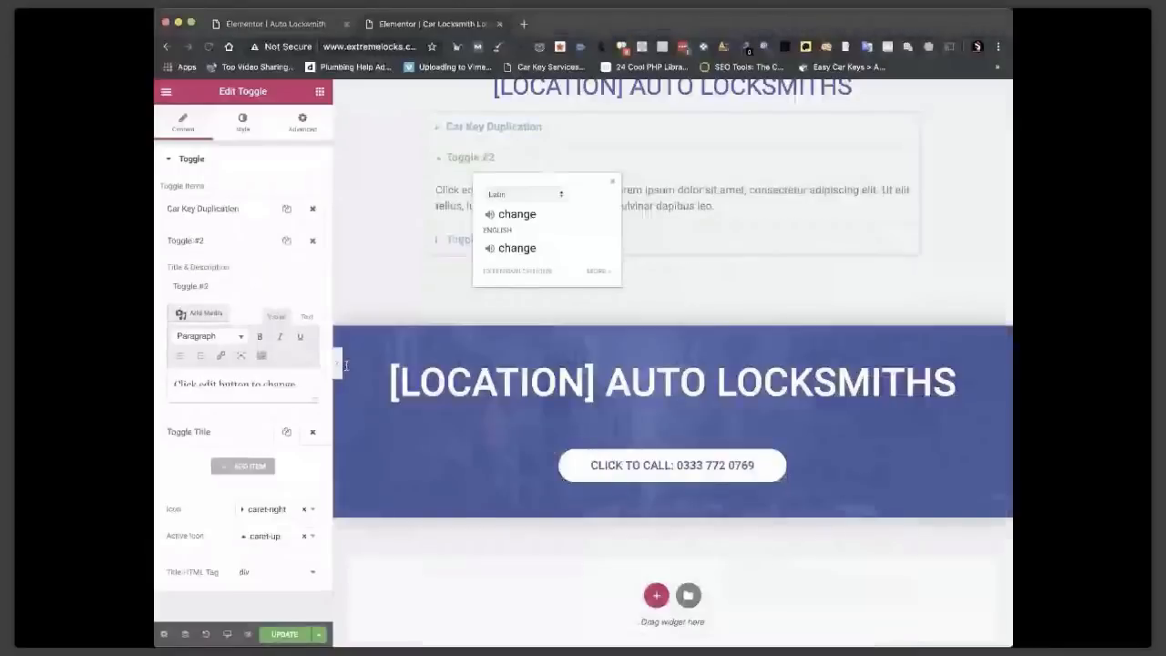
{"action": "triple_click", "coordinate": [212, 285]}
{"action": "type", "text": "Car Key Programm"}
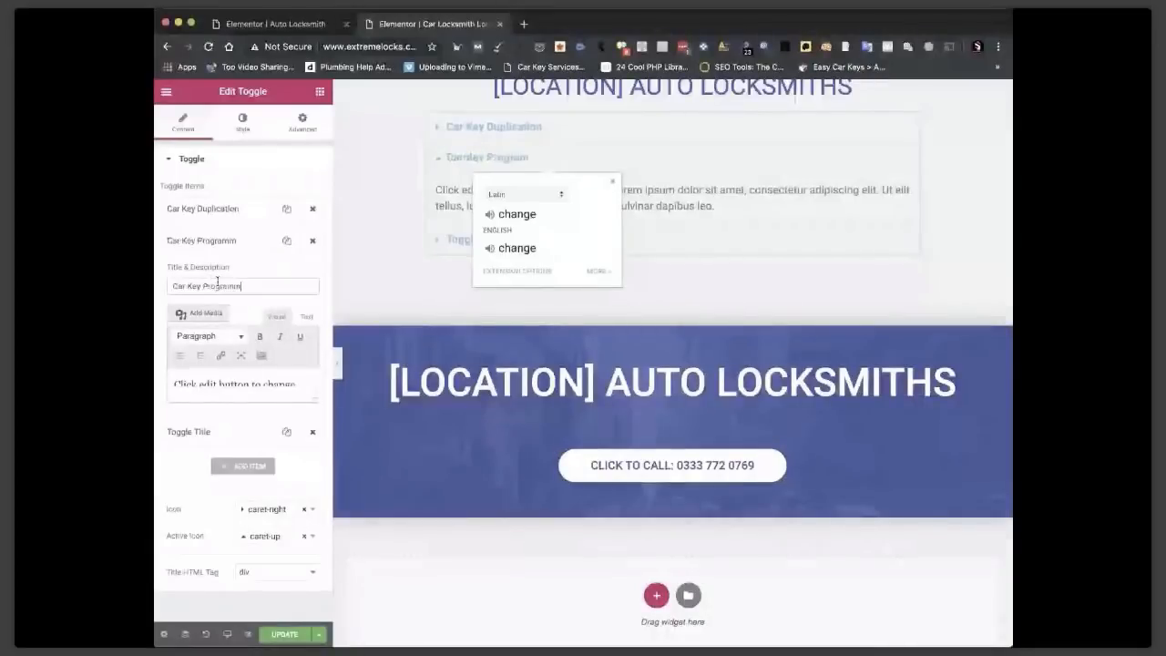
{"action": "type", "text": "ing"}
{"action": "key", "text": "super+Tab"}
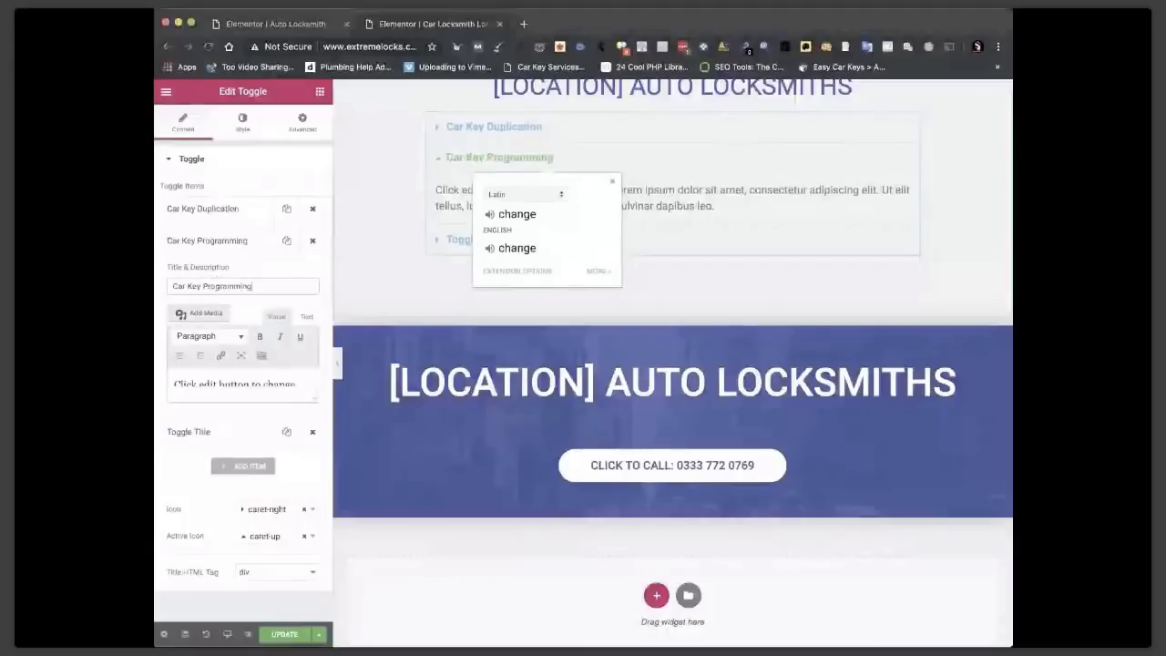
{"action": "key", "text": "super+Tab"}
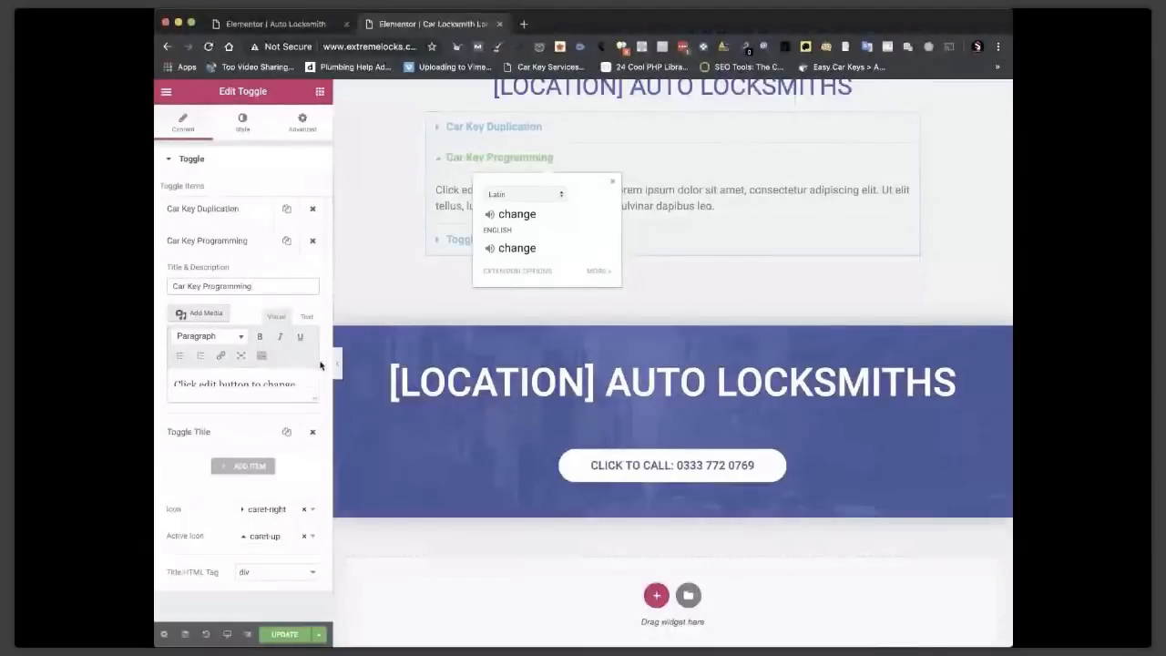
{"action": "triple_click", "coordinate": [208, 382]}
{"action": "key", "text": "ctrl+v"}
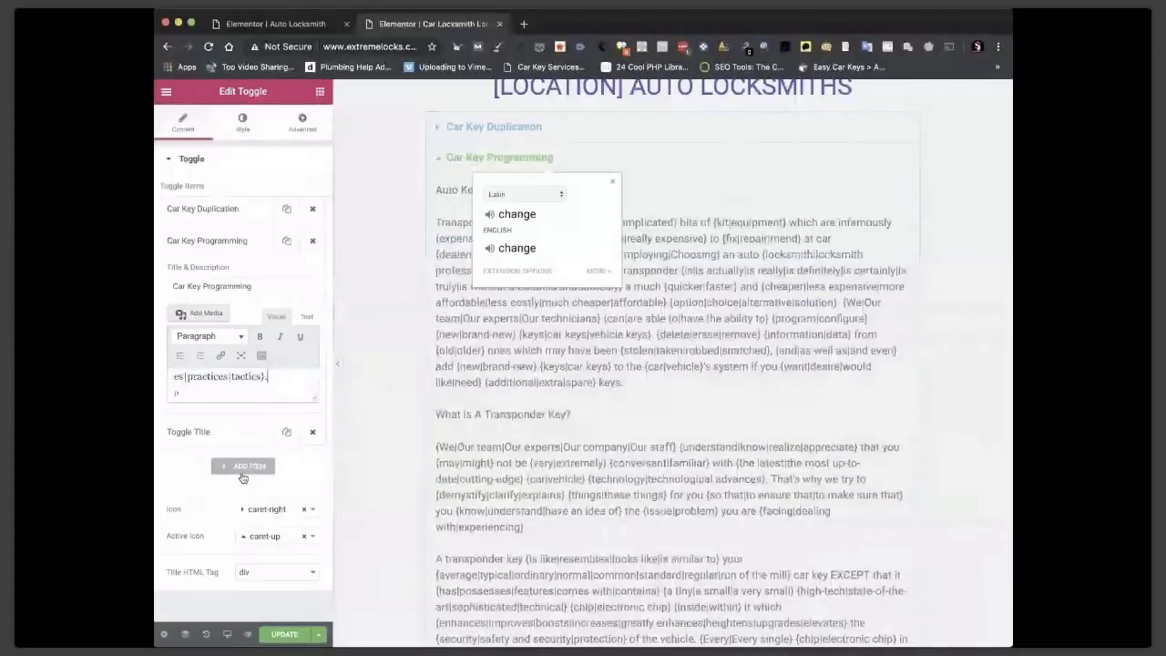
{"action": "left_click", "coordinate": [222, 433]}
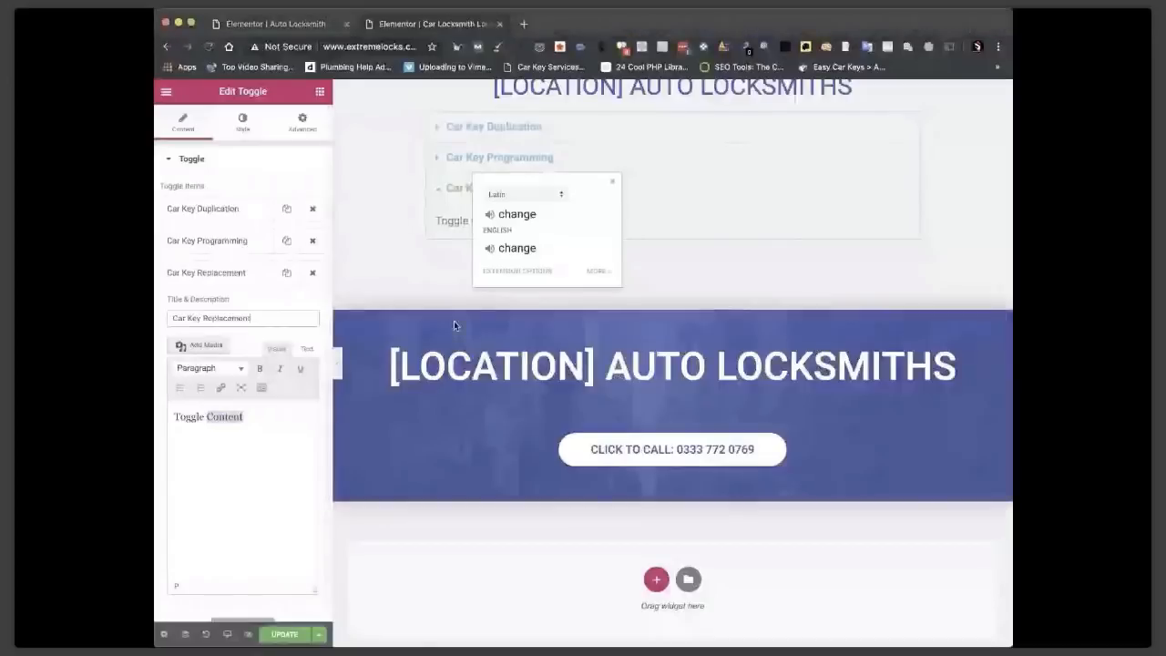
Fill Car Key Replacement with spintax, and title the fourth item 'Car Boot Locked Key Inside' with Boot Lockout spintax.
{"action": "triple_click", "coordinate": [254, 417]}
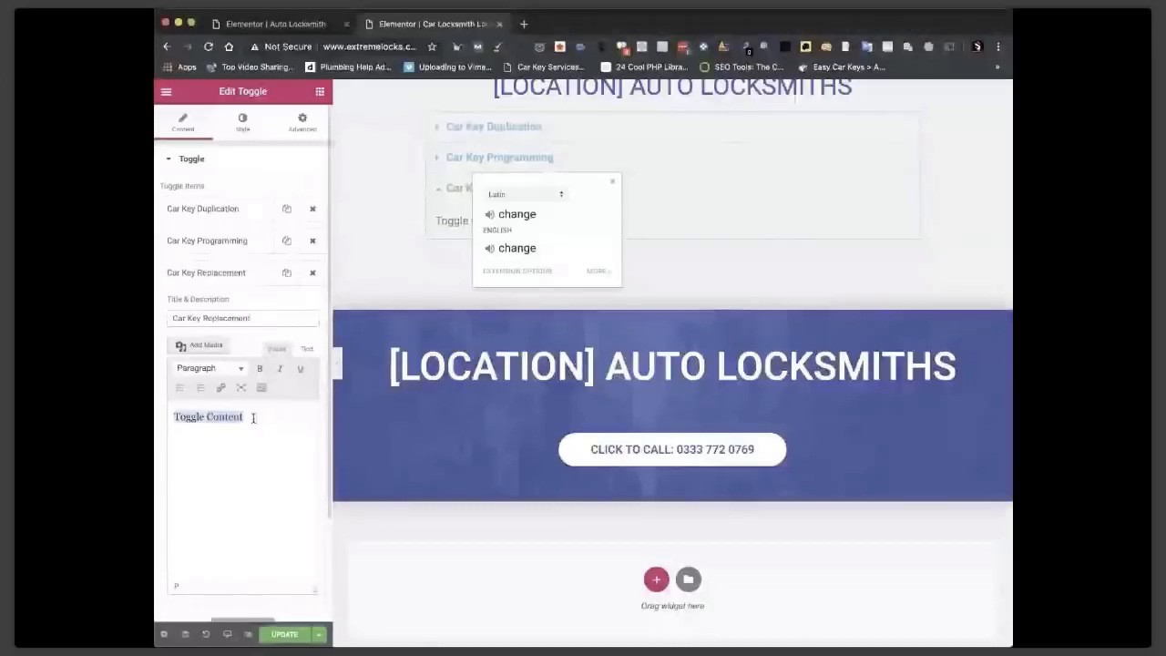
{"action": "key", "text": "super+v"}
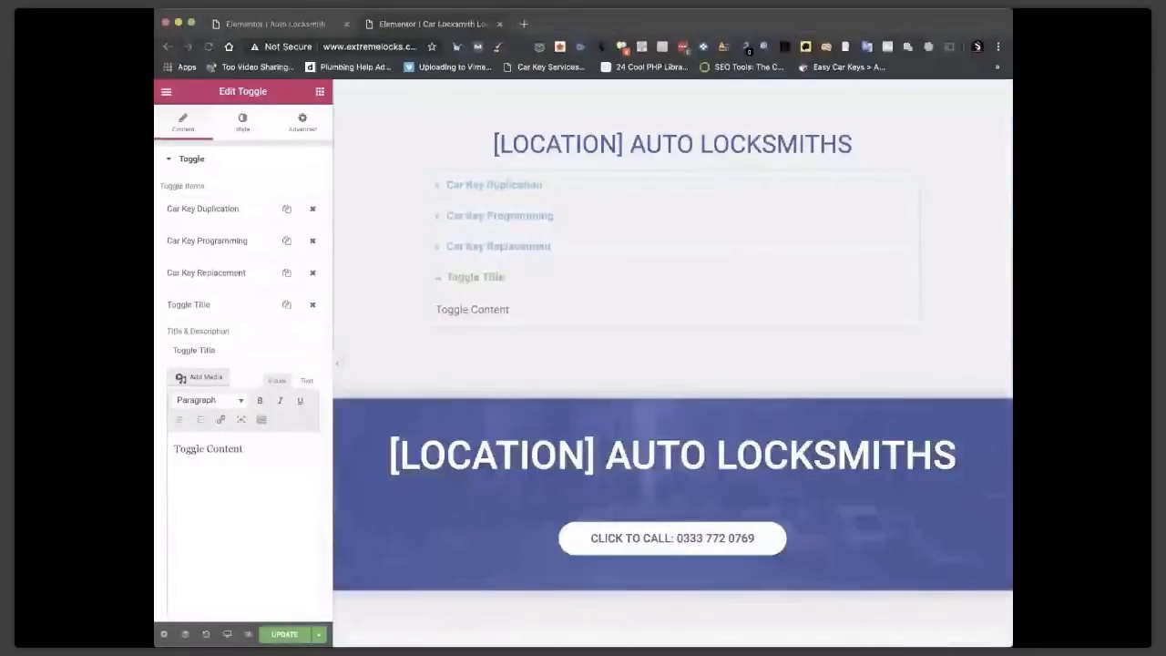
{"action": "triple_click", "coordinate": [216, 350]}
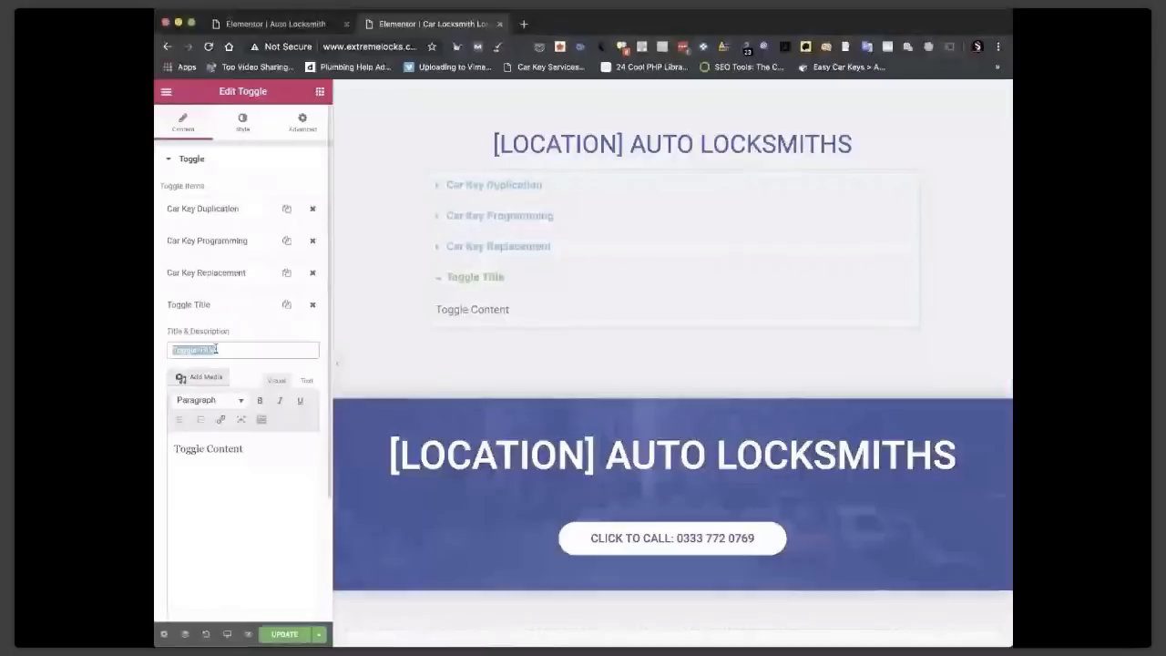
{"action": "type", "text": "Ca"}
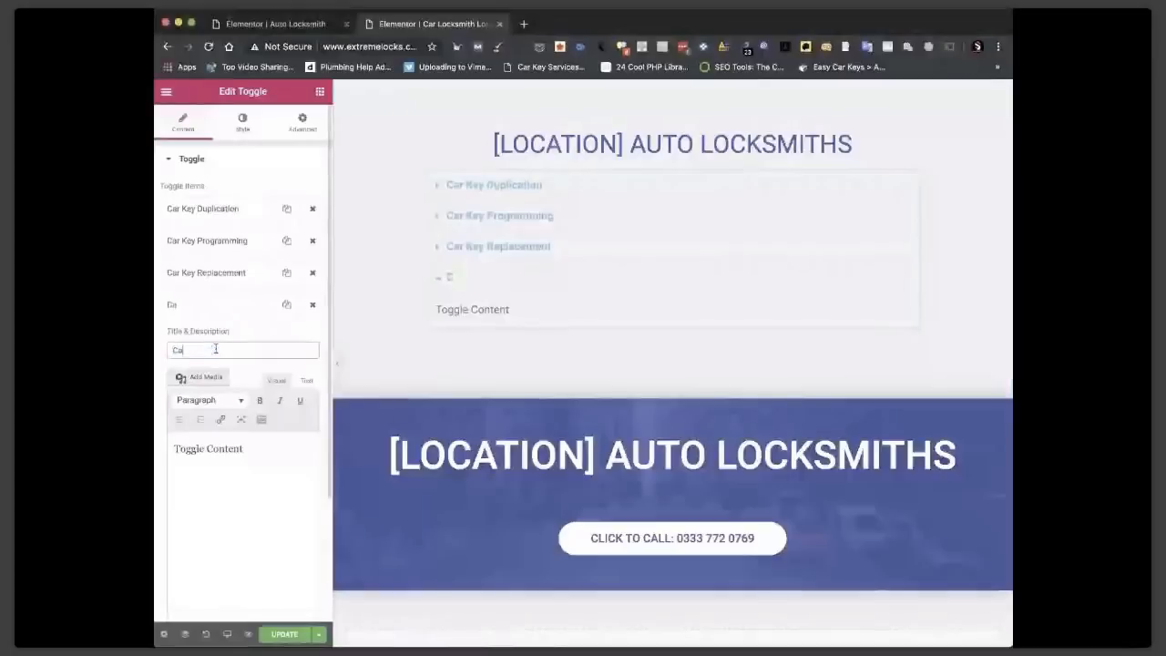
{"action": "type", "text": "r Boot Lock"}
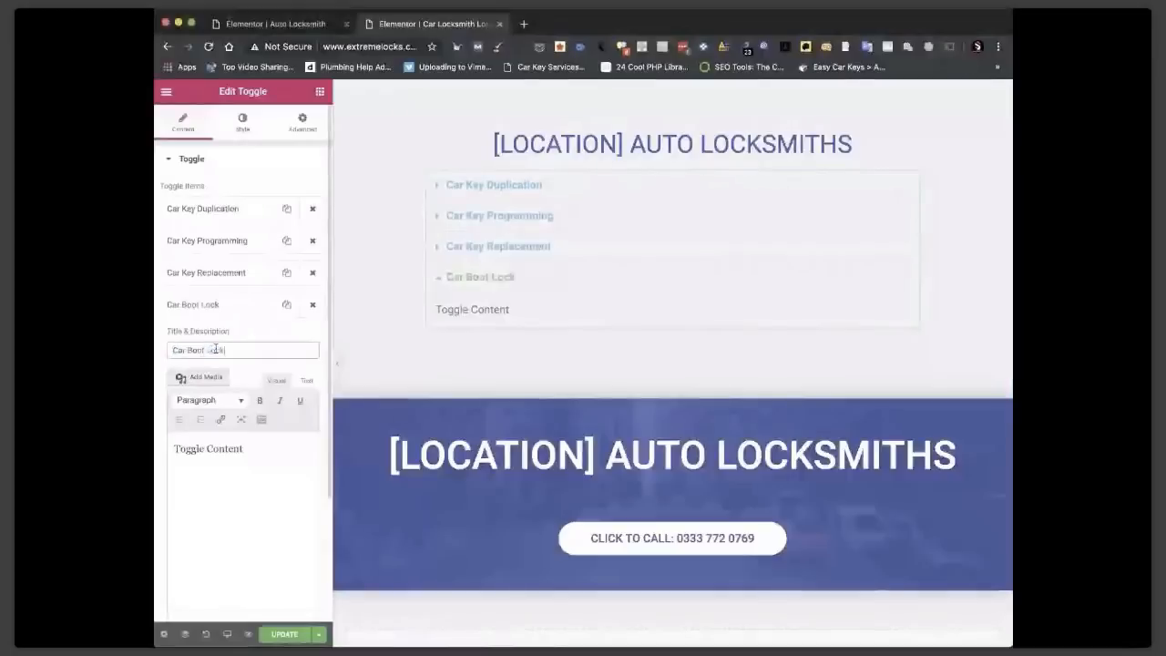
{"action": "type", "text": "ed"}
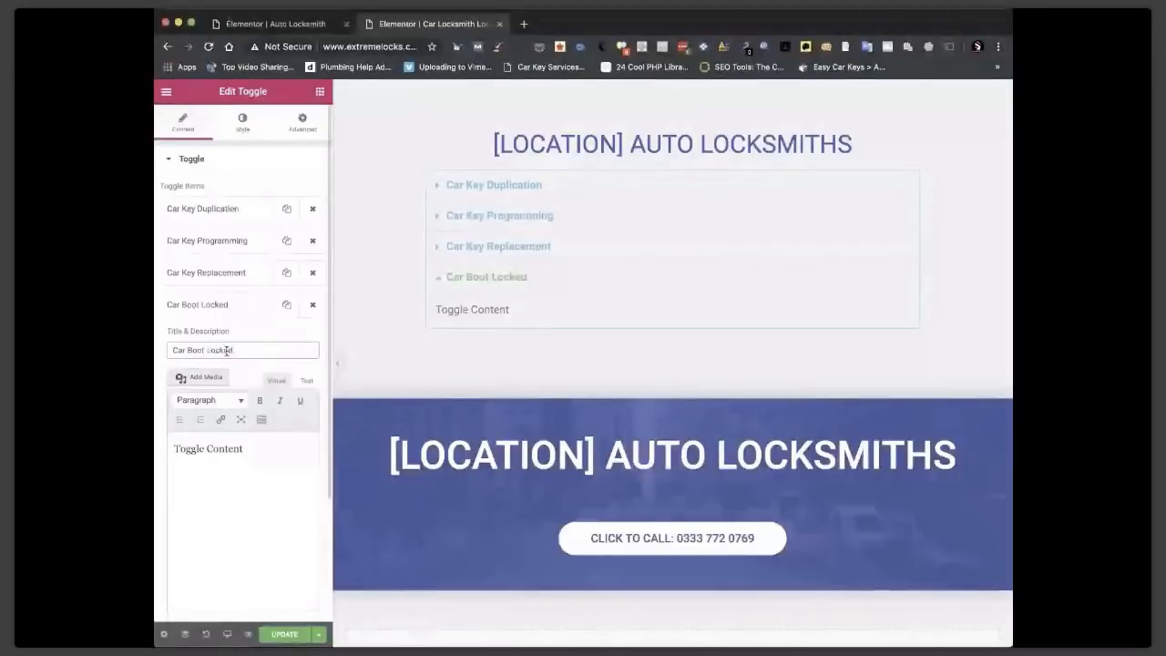
{"action": "type", "text": " Key Inside"}
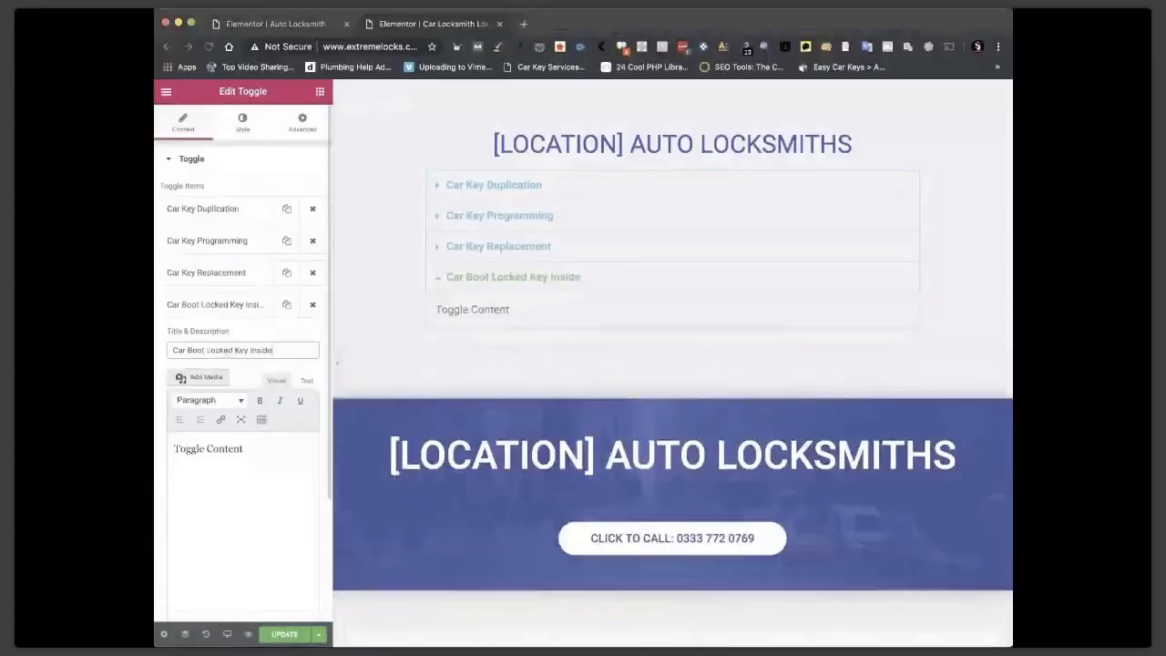
{"action": "double_click", "coordinate": [232, 451]}
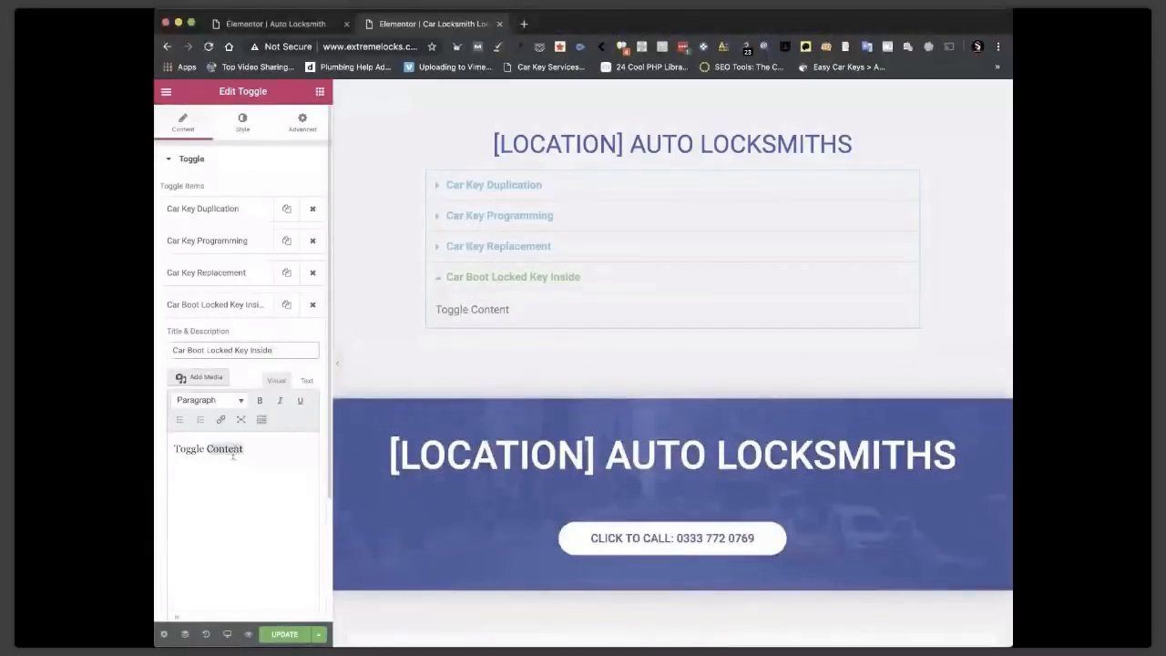
{"action": "triple_click", "coordinate": [233, 455]}
{"action": "key", "text": "super+v"}
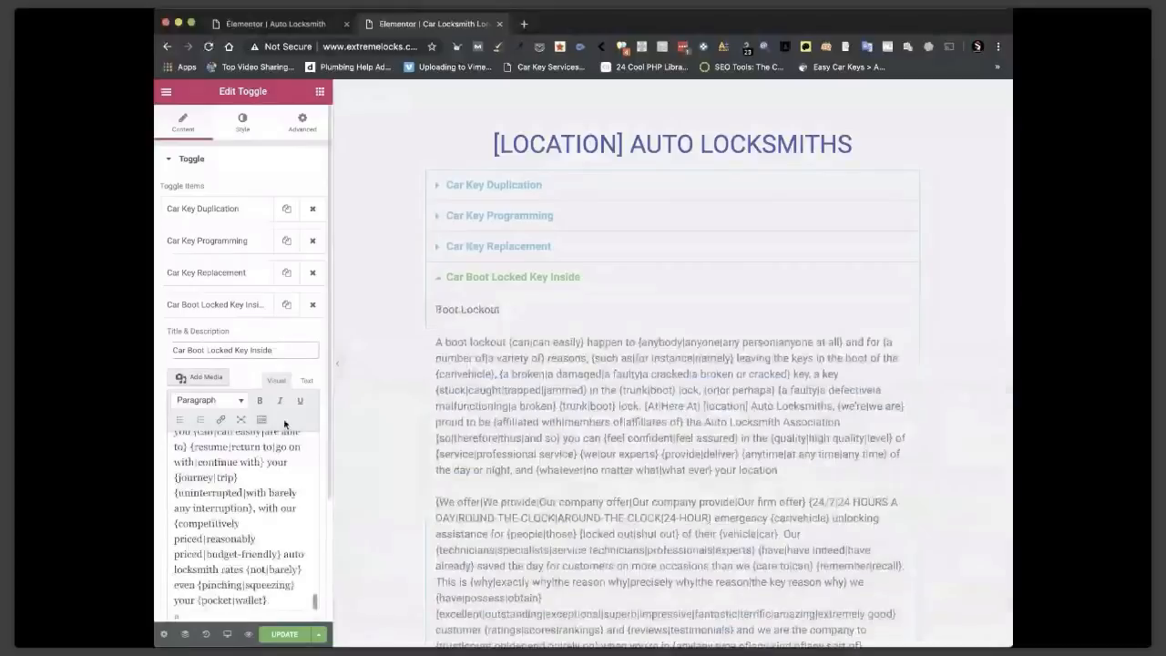
Collapse the Car Boot Locked Key Inside item and add a fifth toggle item.
{"action": "left_click", "coordinate": [240, 306]}
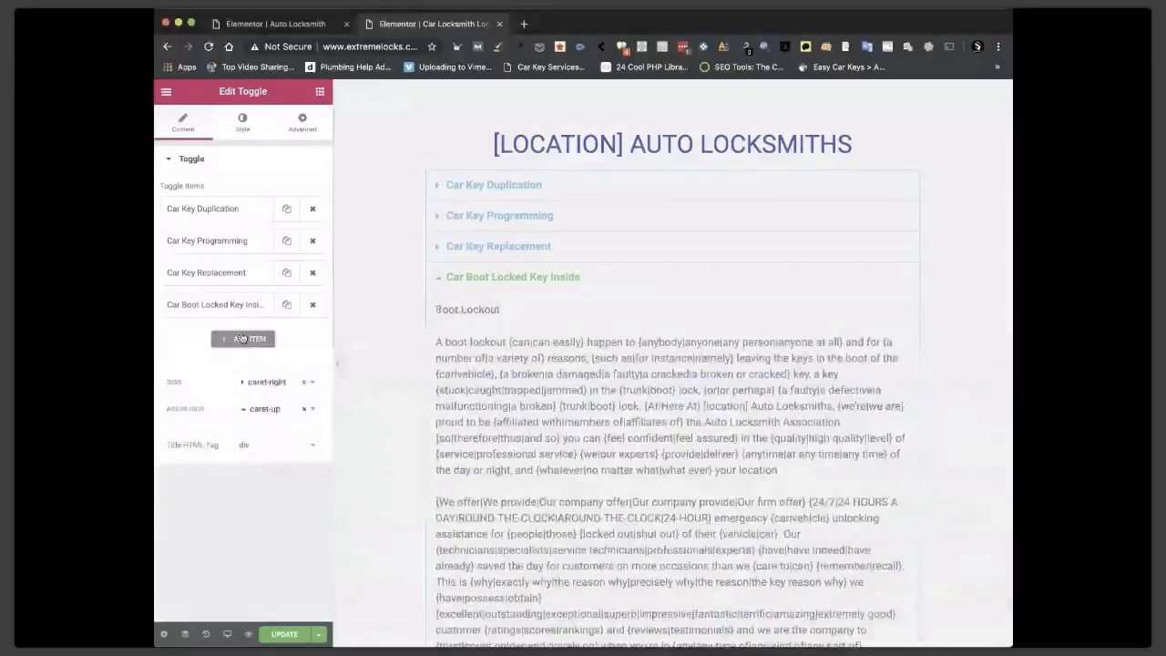
{"action": "left_click", "coordinate": [241, 338]}
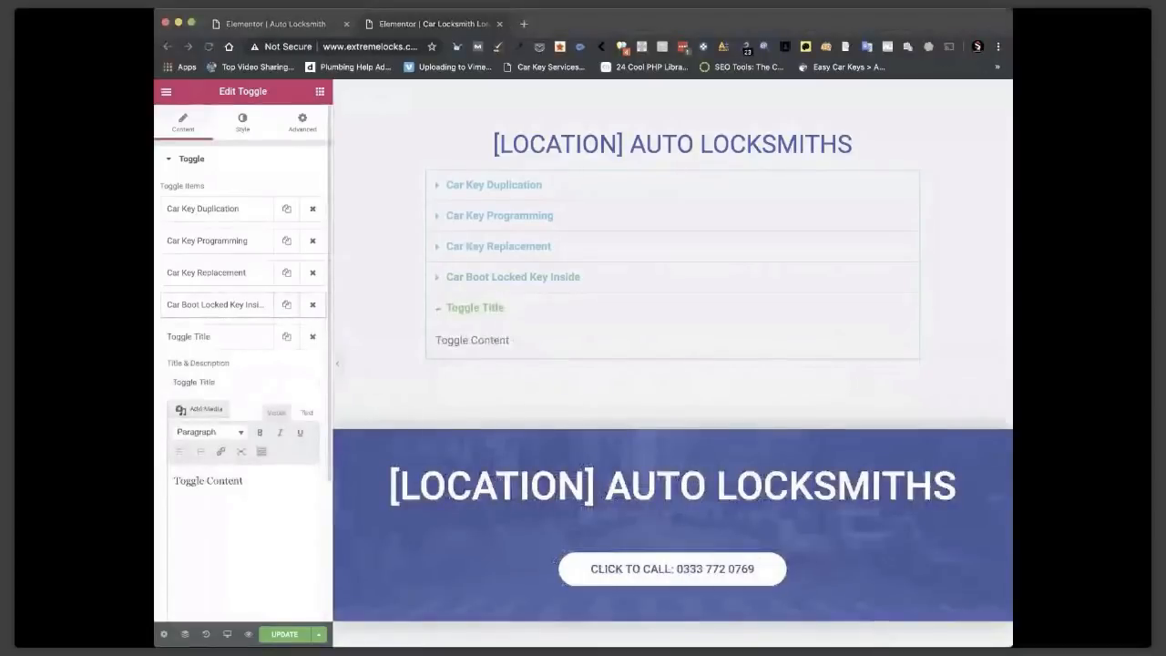
{"action": "left_click", "coordinate": [242, 383]}
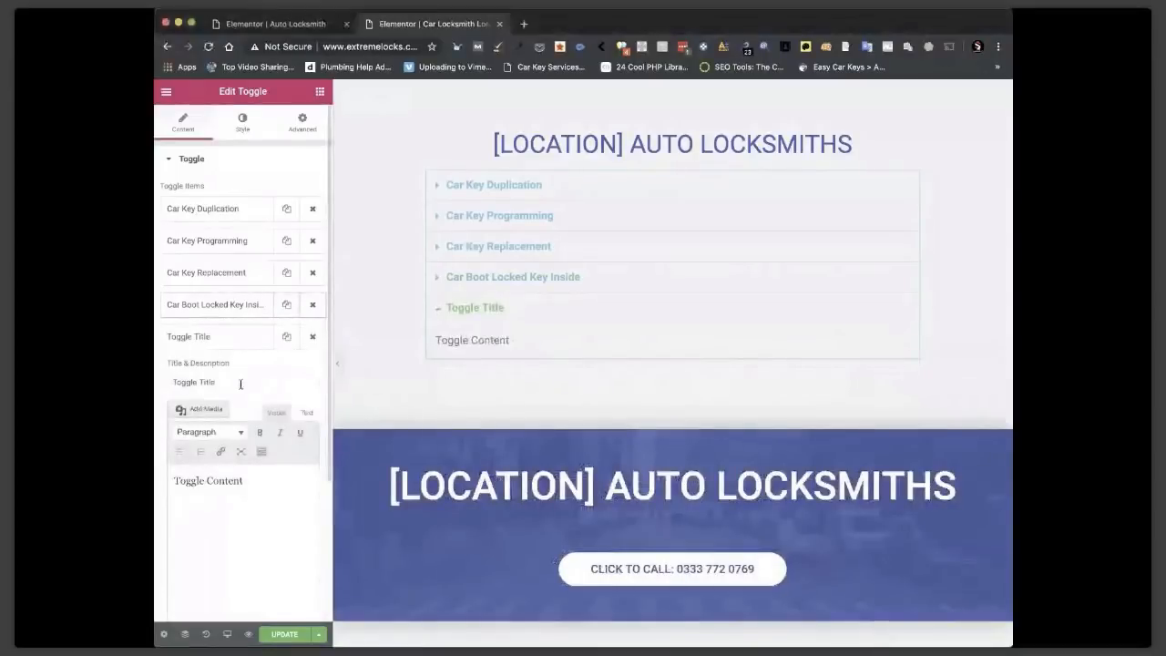
Title the fifth item 'Car Key Repair' and paste its spintax description.
{"action": "key", "text": "super+a"}
{"action": "type", "text": "Car"}
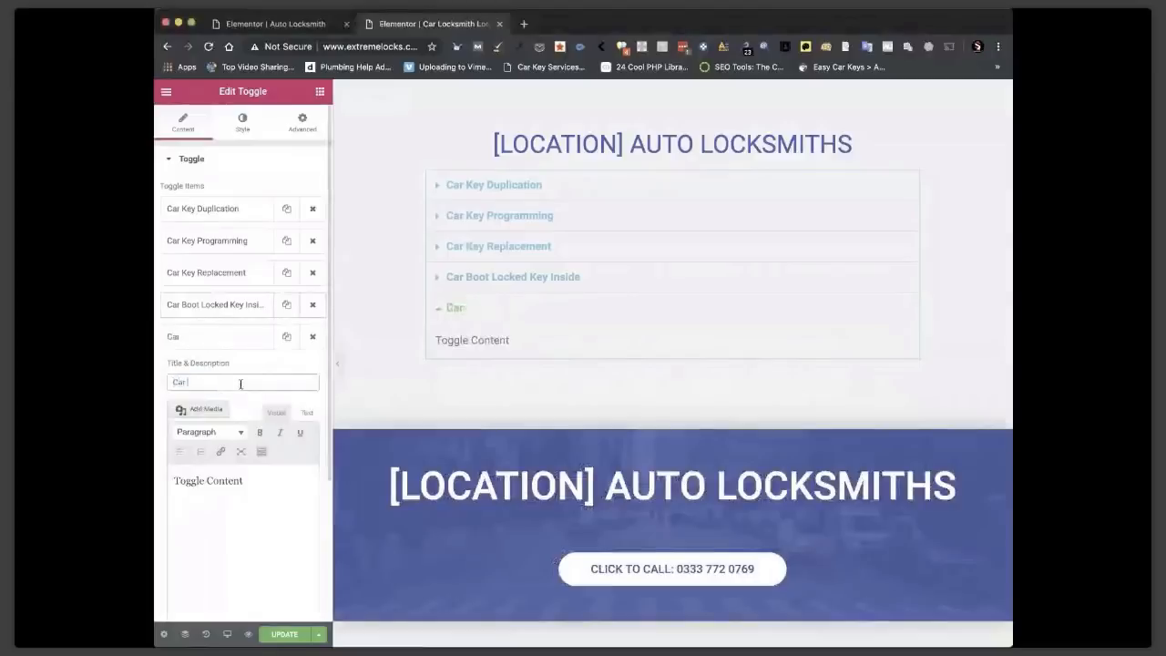
{"action": "type", "text": " Key Repair"}
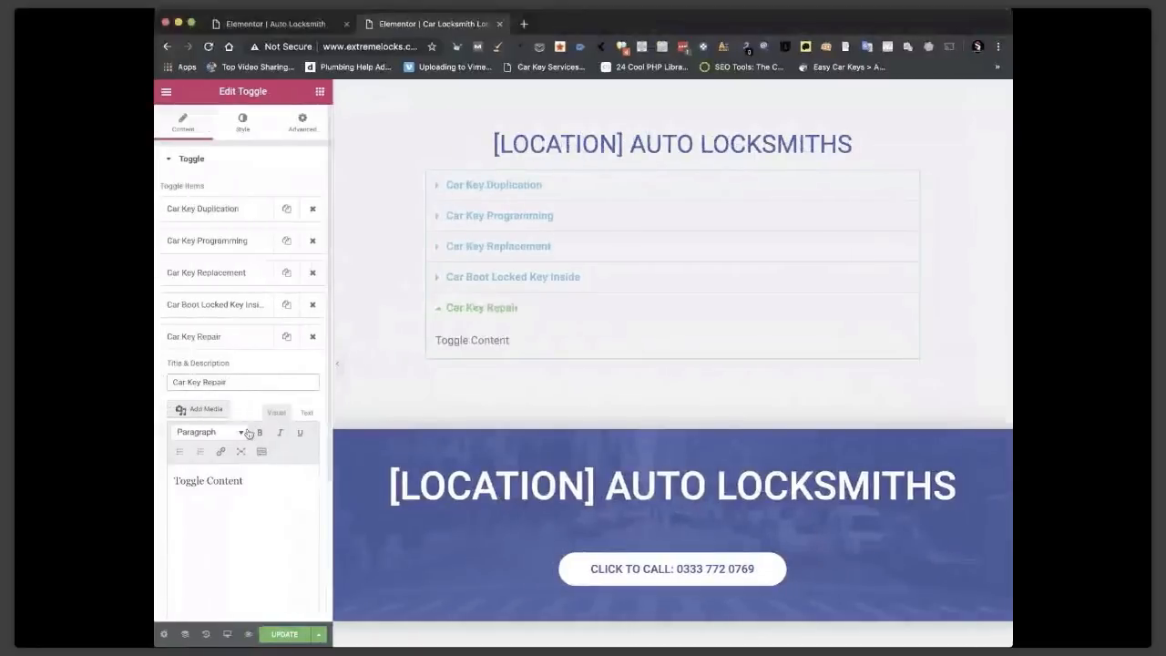
{"action": "triple_click", "coordinate": [224, 480]}
{"action": "key", "text": "super+v"}
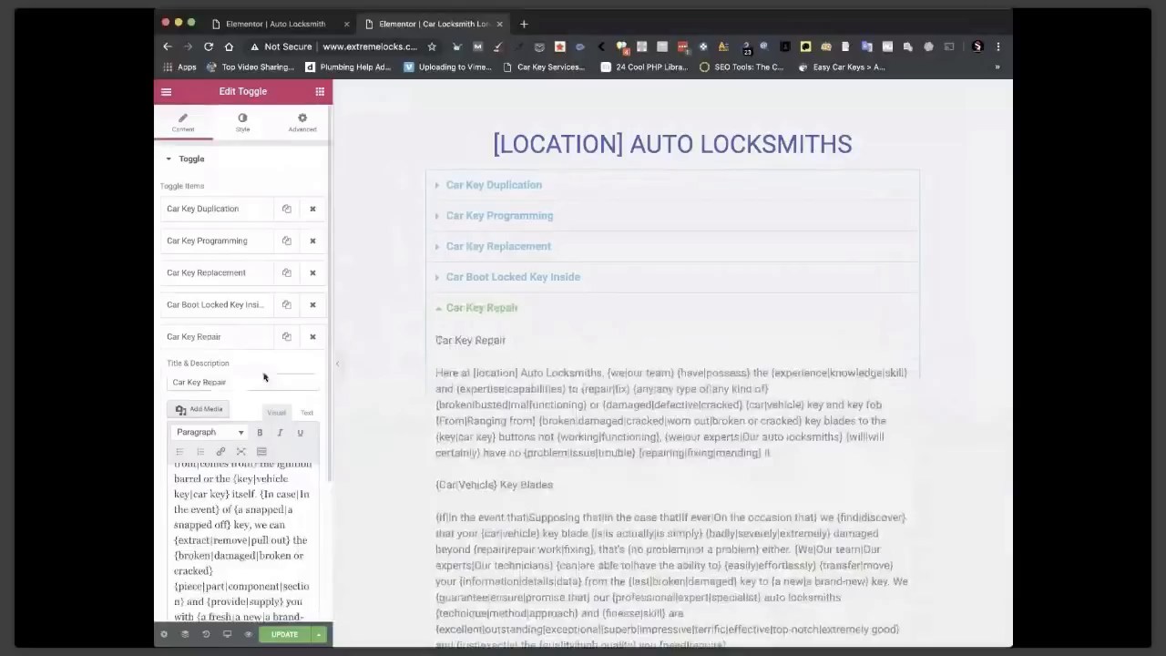
{"action": "left_click", "coordinate": [218, 336]}
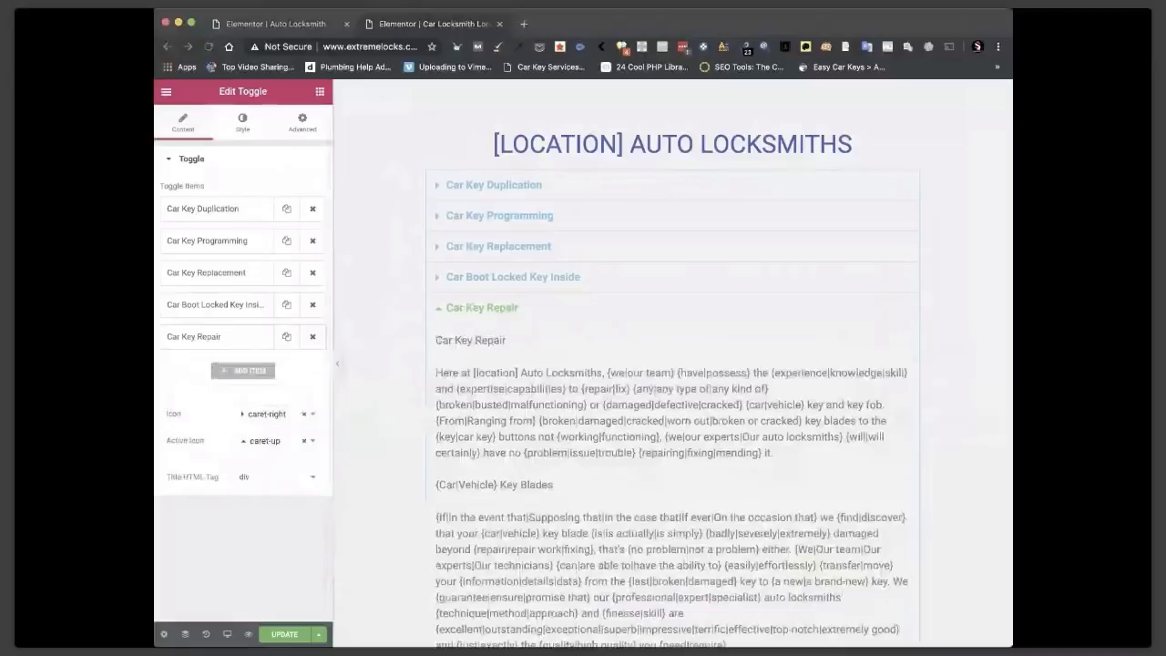
Add a sixth item 'Door Lock Replaced' with the door lock replacement spintax text.
{"action": "left_click", "coordinate": [234, 371]}
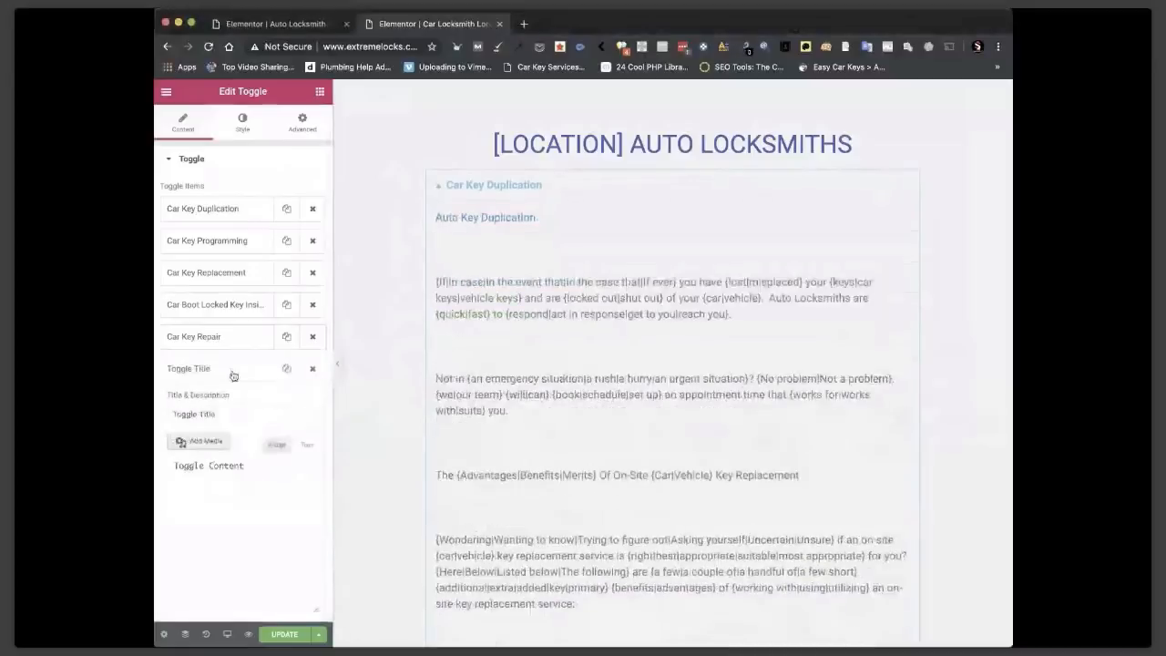
{"action": "triple_click", "coordinate": [197, 412]}
{"action": "type", "text": "D"}
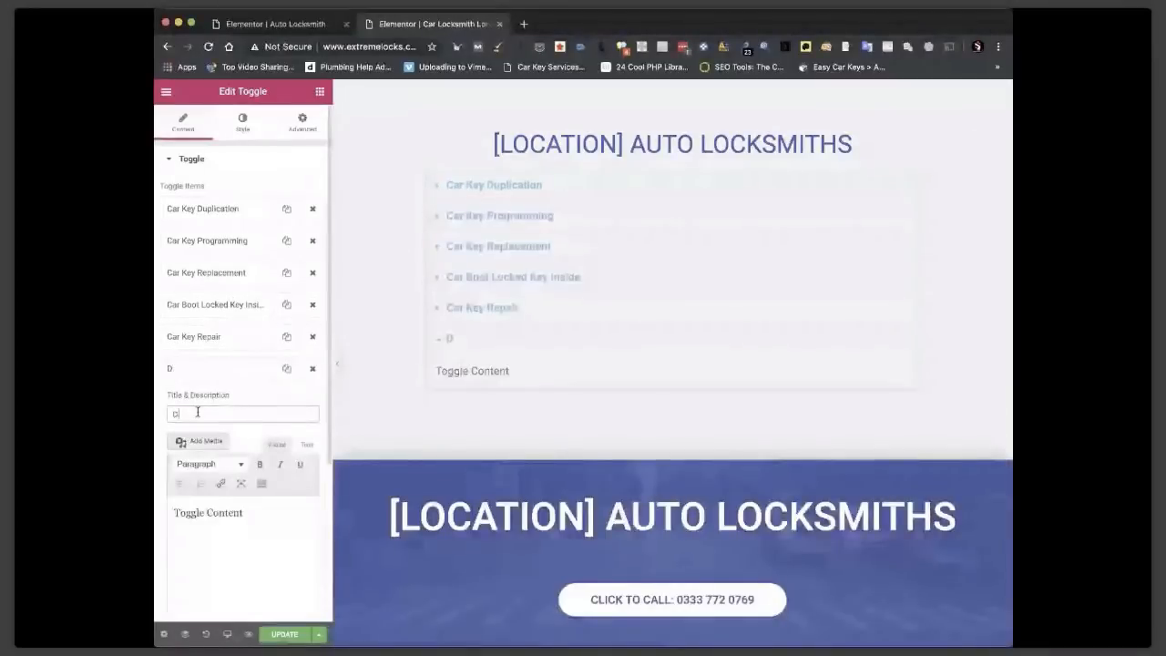
{"action": "type", "text": "oor Lock Replaced"}
{"action": "left_click_drag", "start_coordinate": [174, 513], "coordinate": [243, 515]}
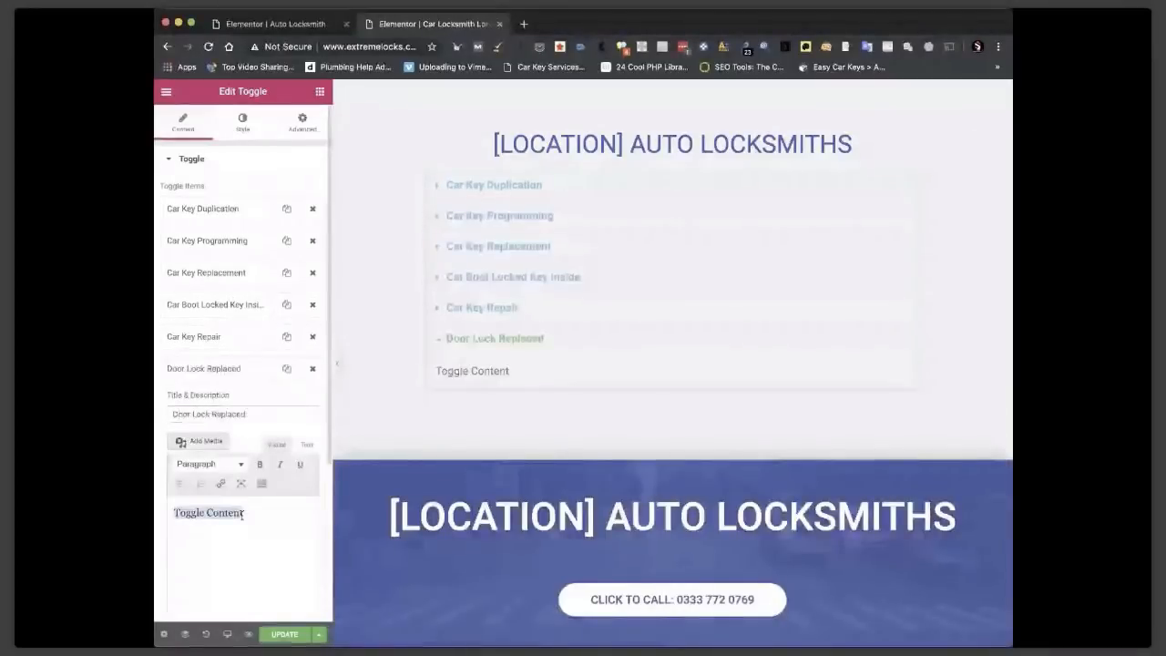
{"action": "key", "text": "super+Tab"}
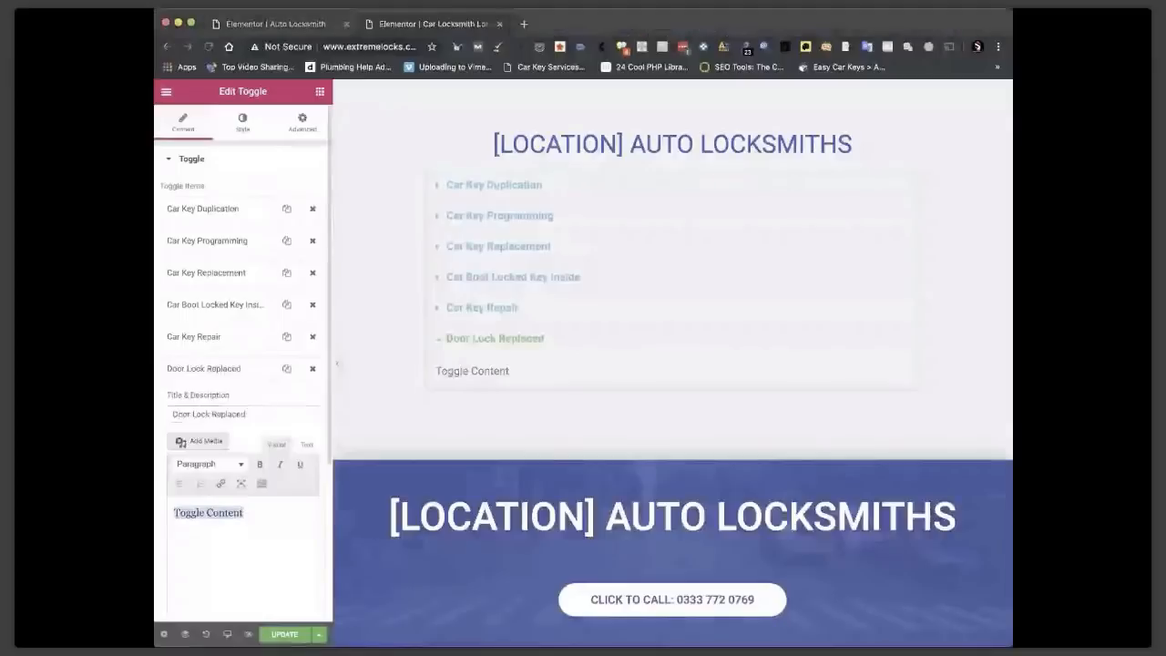
{"action": "key", "text": "super+Tab"}
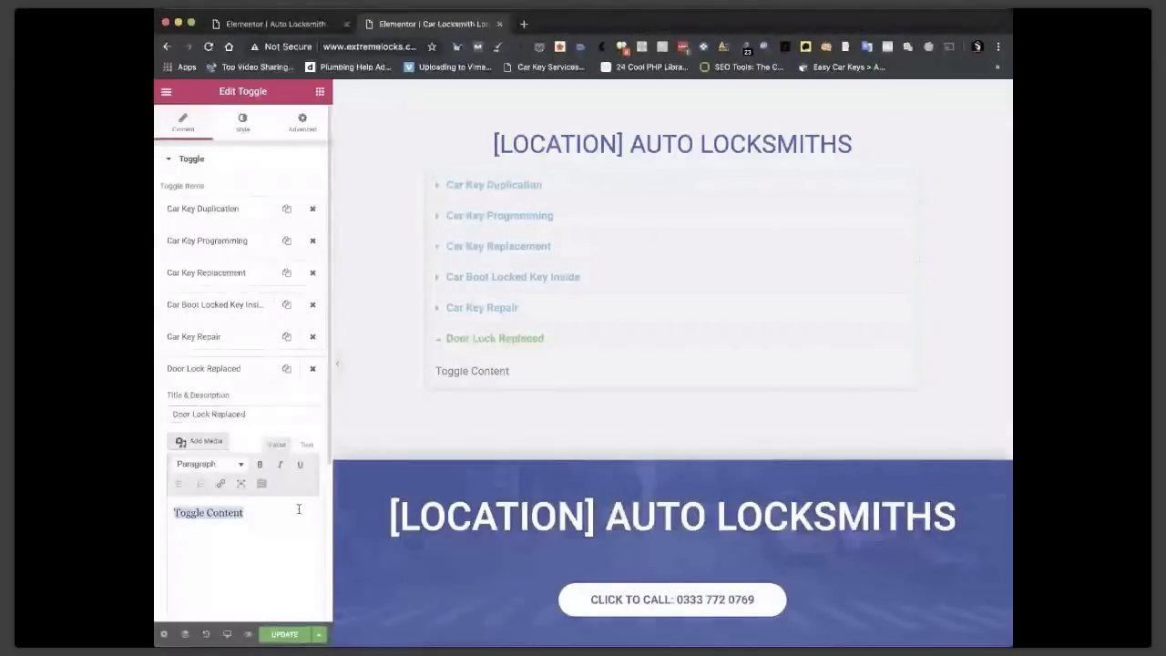
{"action": "key", "text": "super+v"}
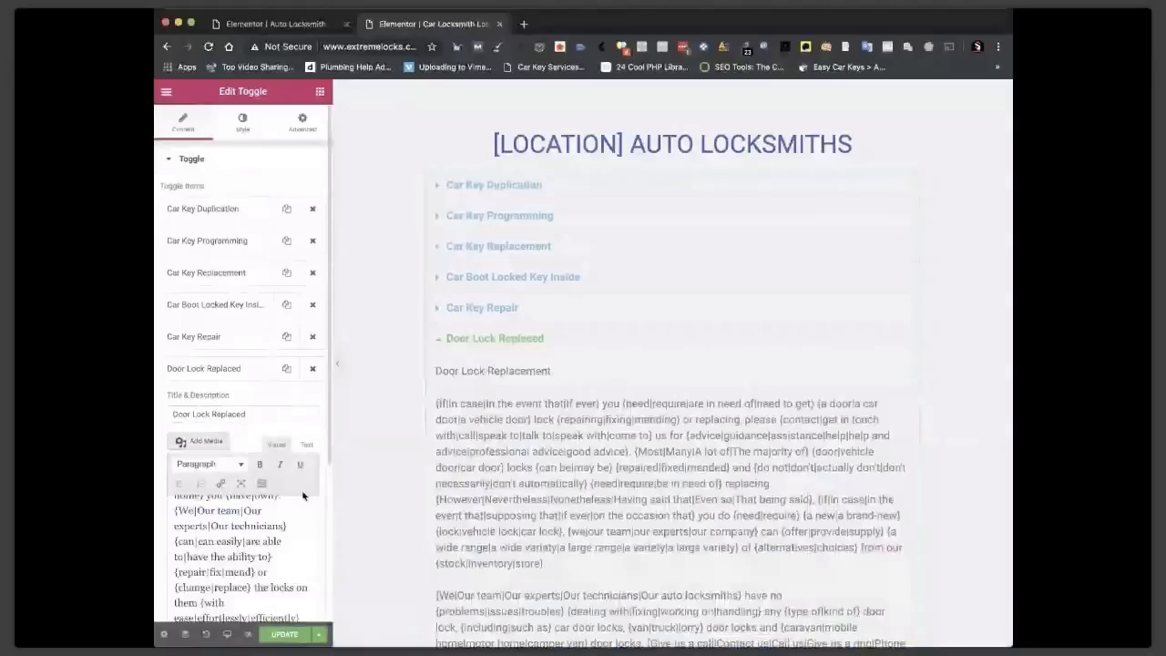
{"action": "key", "text": "super+Tab"}
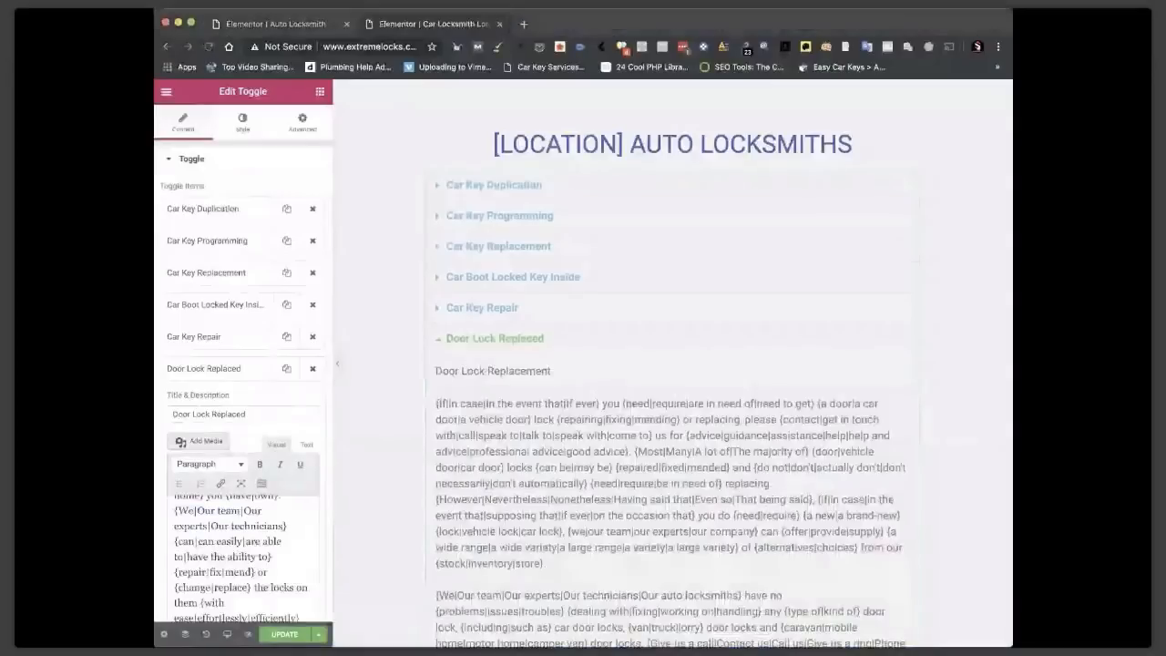
{"action": "left_click", "coordinate": [248, 389]}
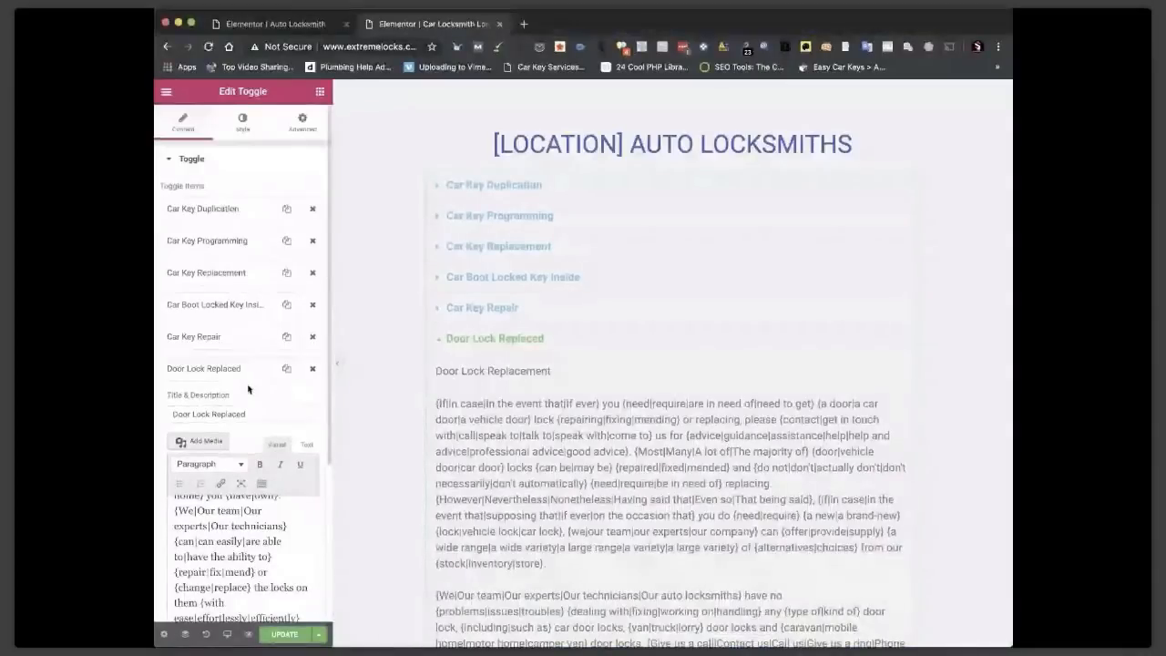
Title the seventh item 'Ignition Replaced' and paste the ignition replacement spintax.
{"action": "type", "text": "Igni"}
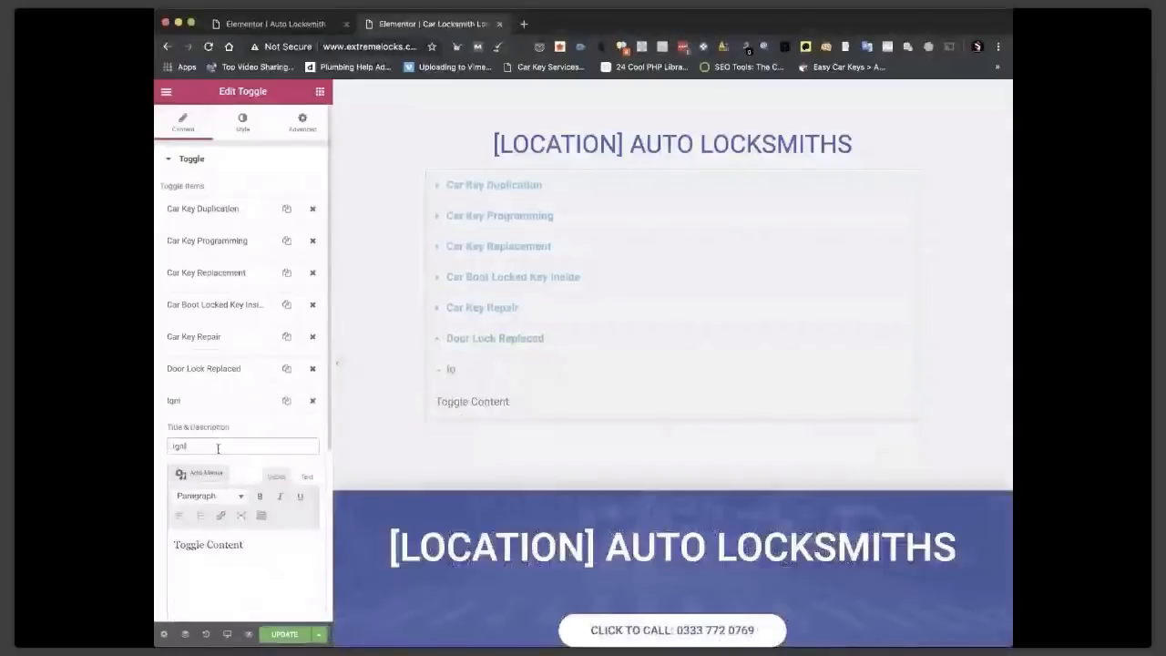
{"action": "type", "text": "tion Replaced"}
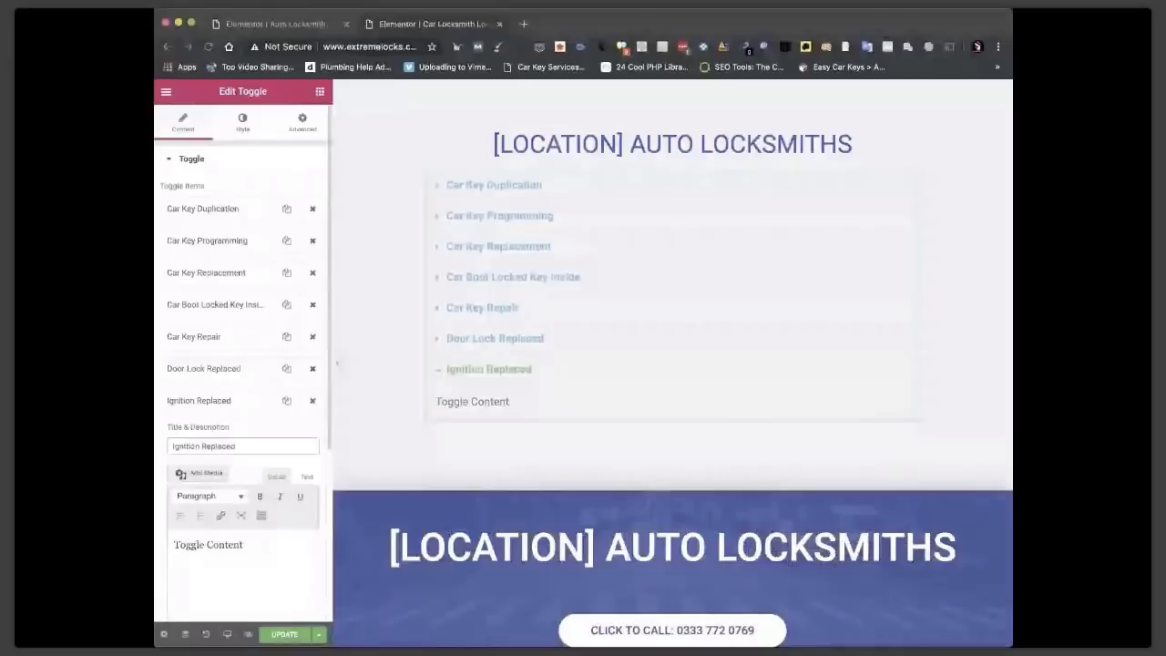
{"action": "triple_click", "coordinate": [204, 544]}
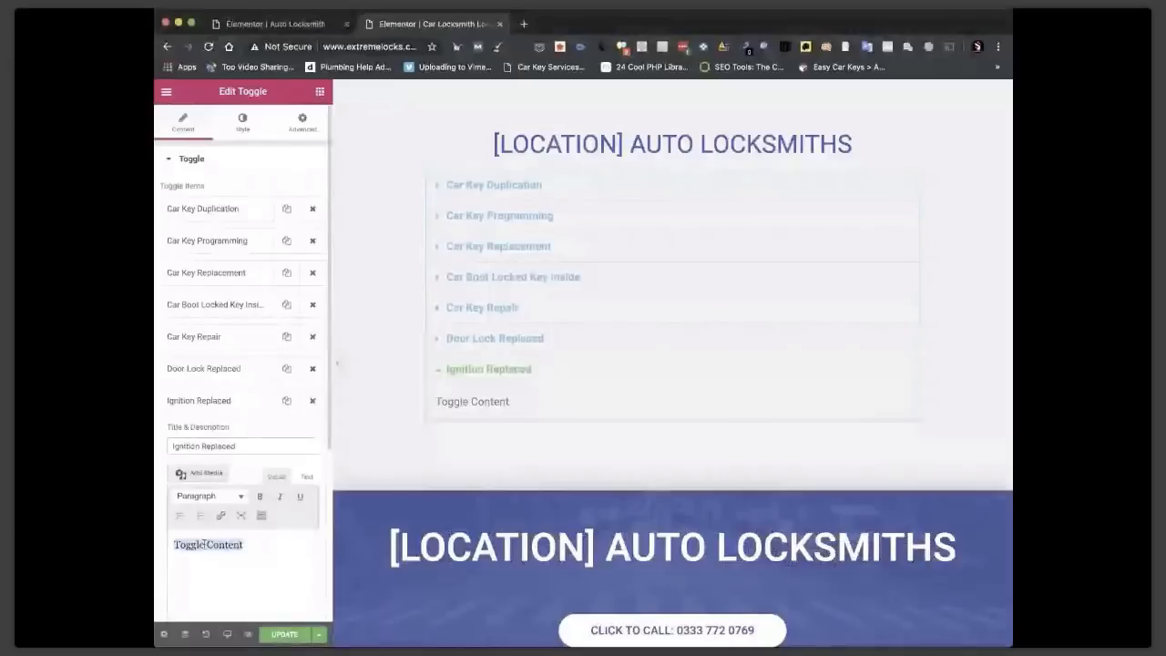
{"action": "key", "text": "super+v"}
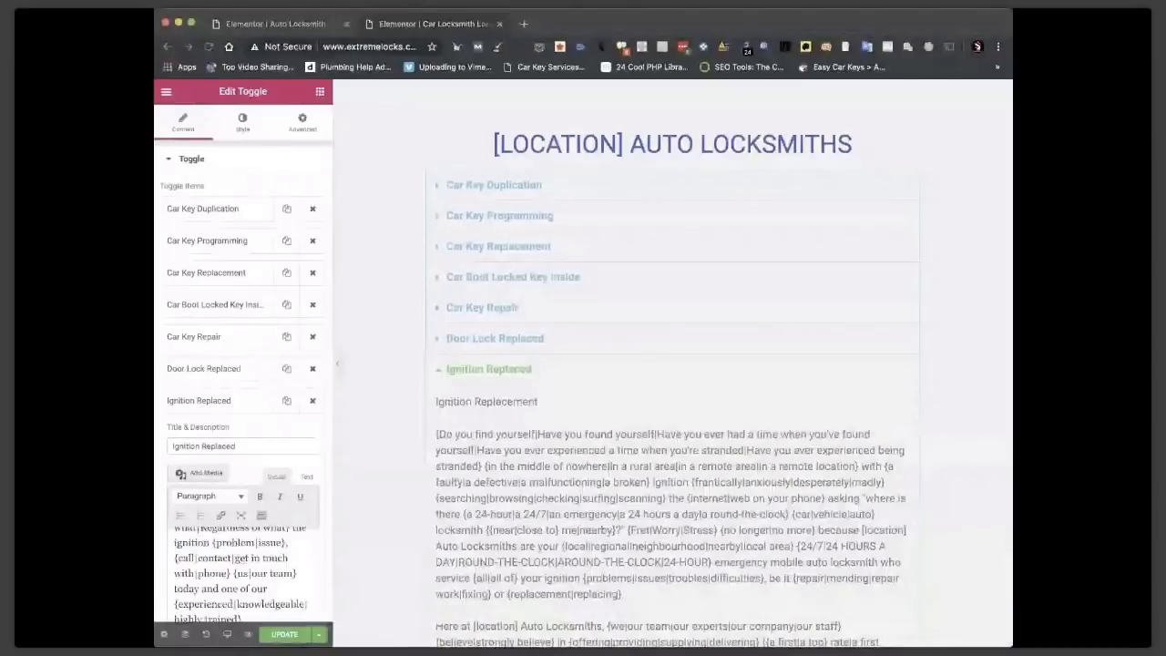
{"action": "left_click", "coordinate": [230, 418]}
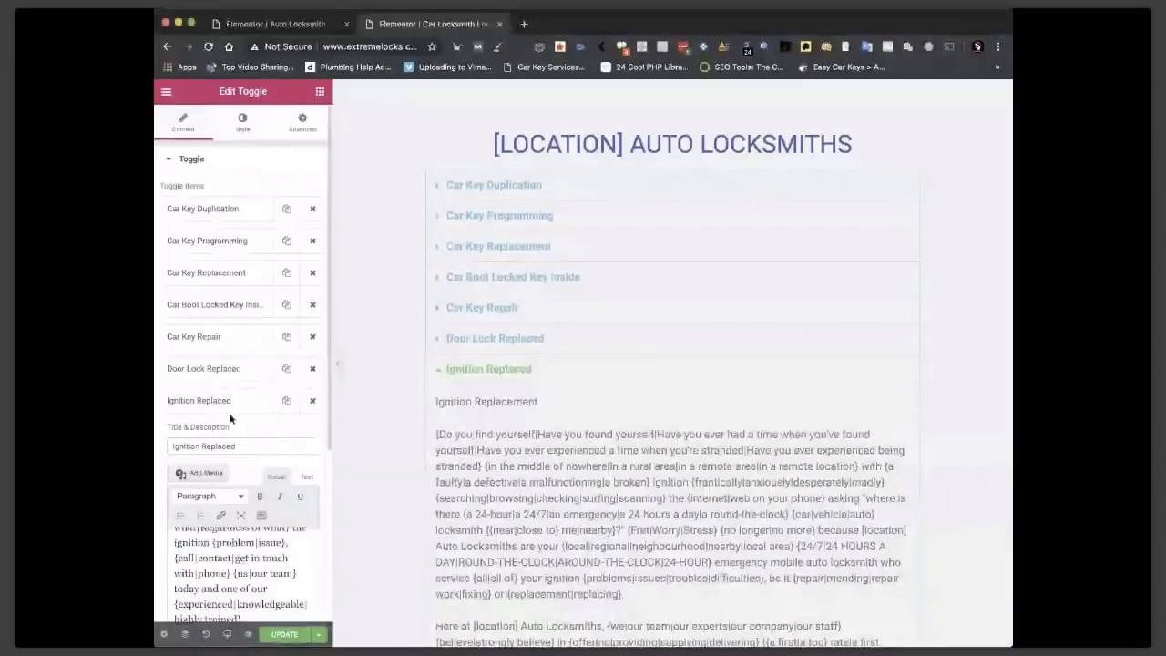
{"action": "left_click", "coordinate": [250, 404]}
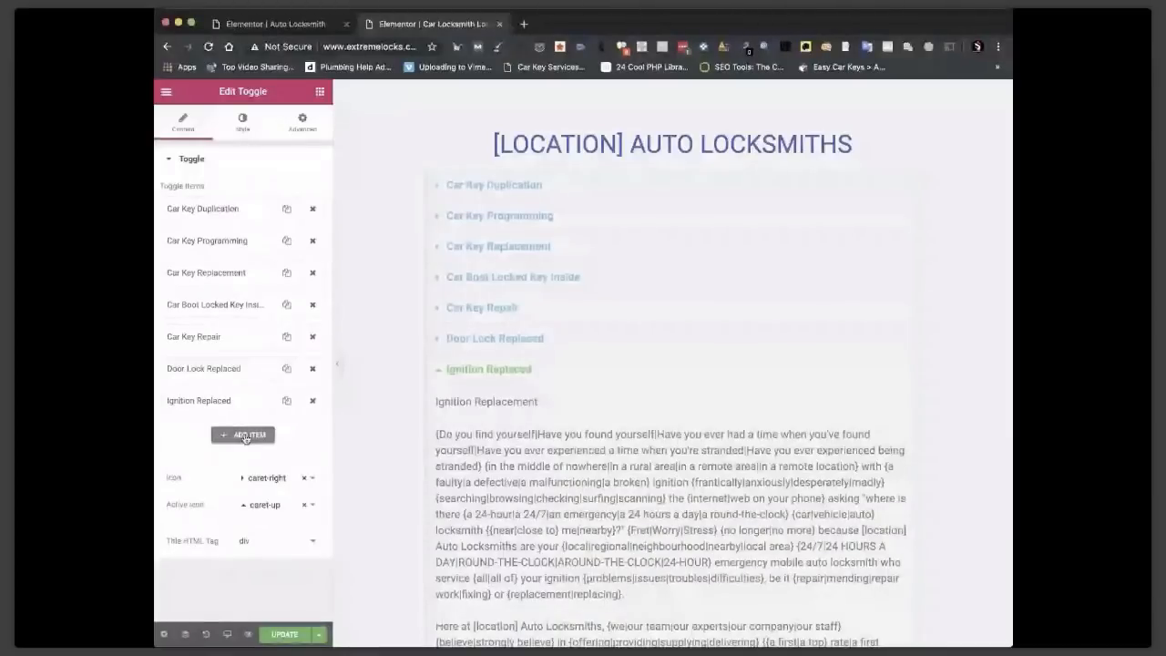
Add an eighth item 'Locked Out Of Car' filled with keys-locked-in-car spintax.
{"action": "left_click", "coordinate": [244, 435]}
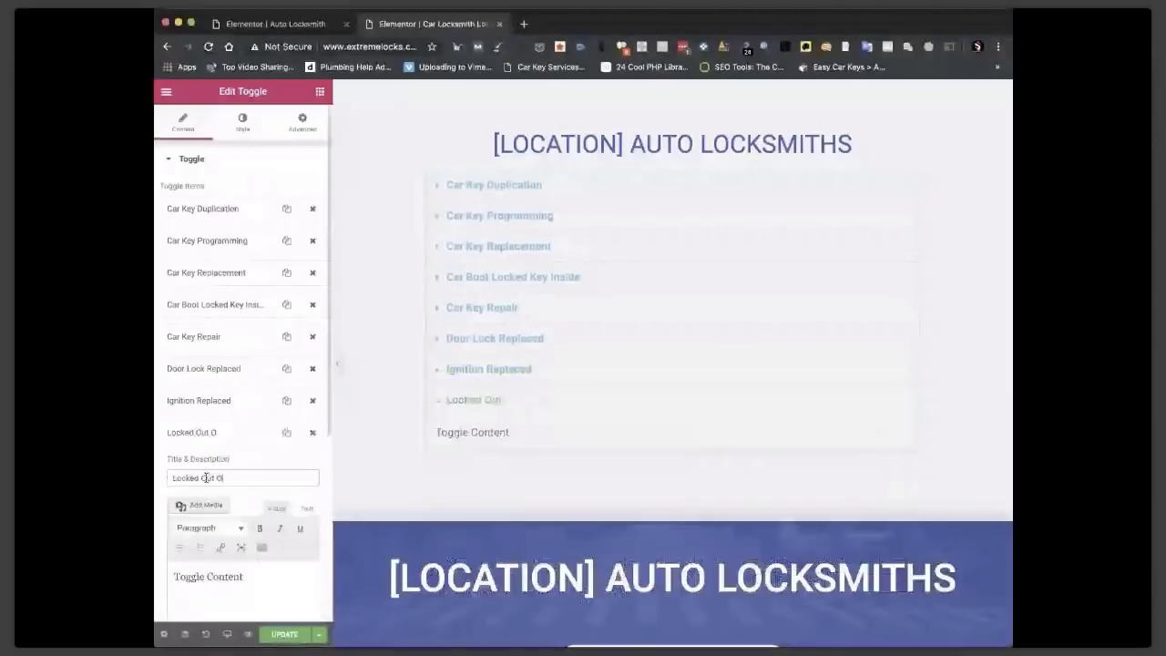
{"action": "type", "text": "t Of Car"}
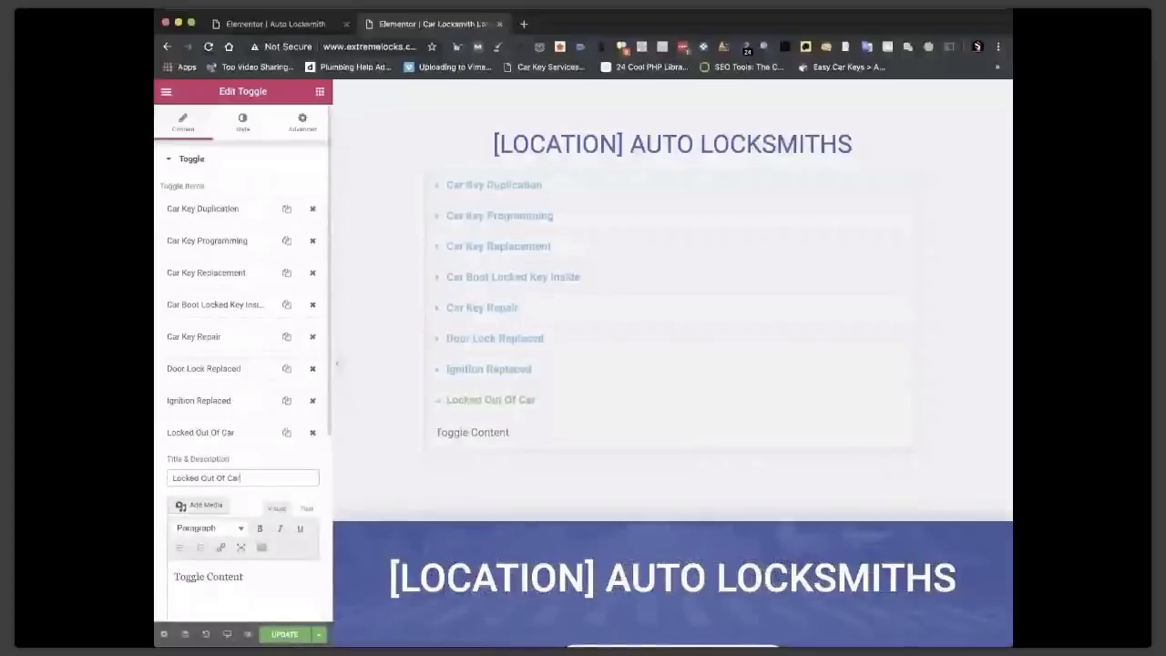
{"action": "scroll", "coordinate": [221, 502], "scroll_direction": "down", "scroll_amount": 2}
{"action": "triple_click", "coordinate": [204, 506]}
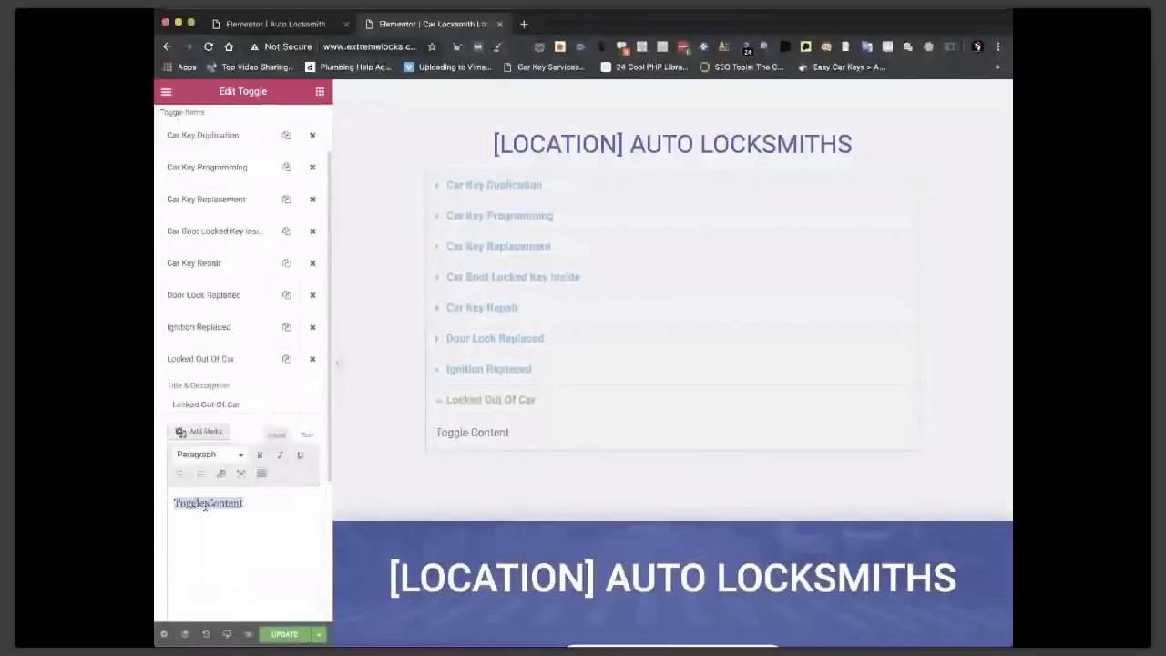
{"action": "key", "text": "super+v"}
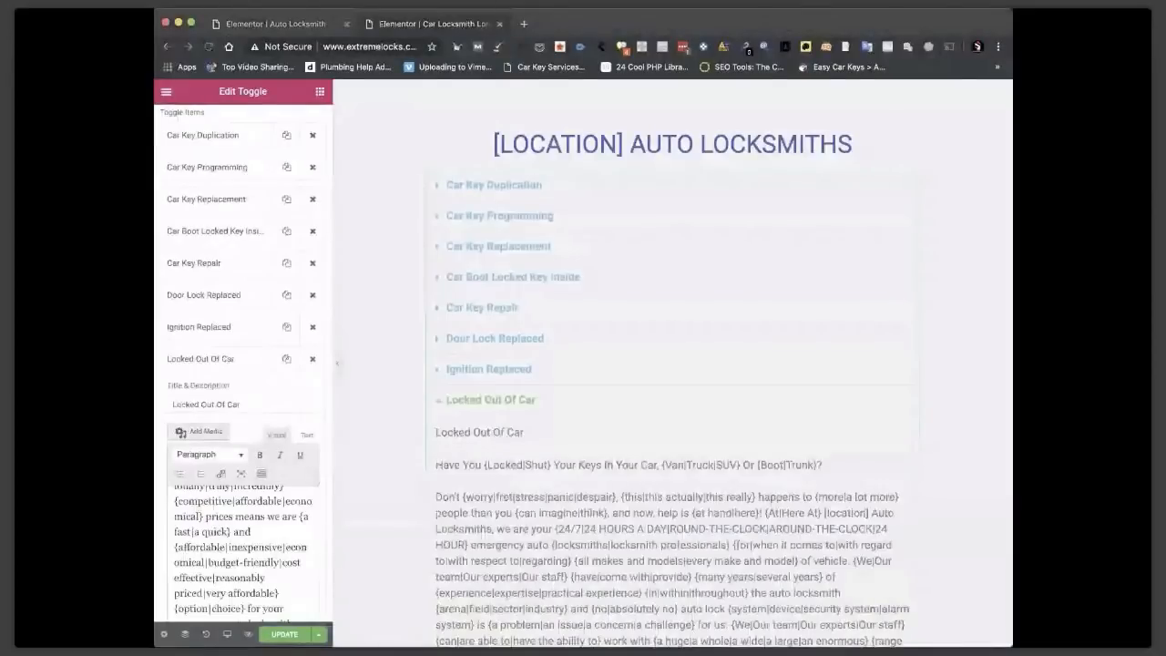
{"action": "left_click", "coordinate": [209, 359]}
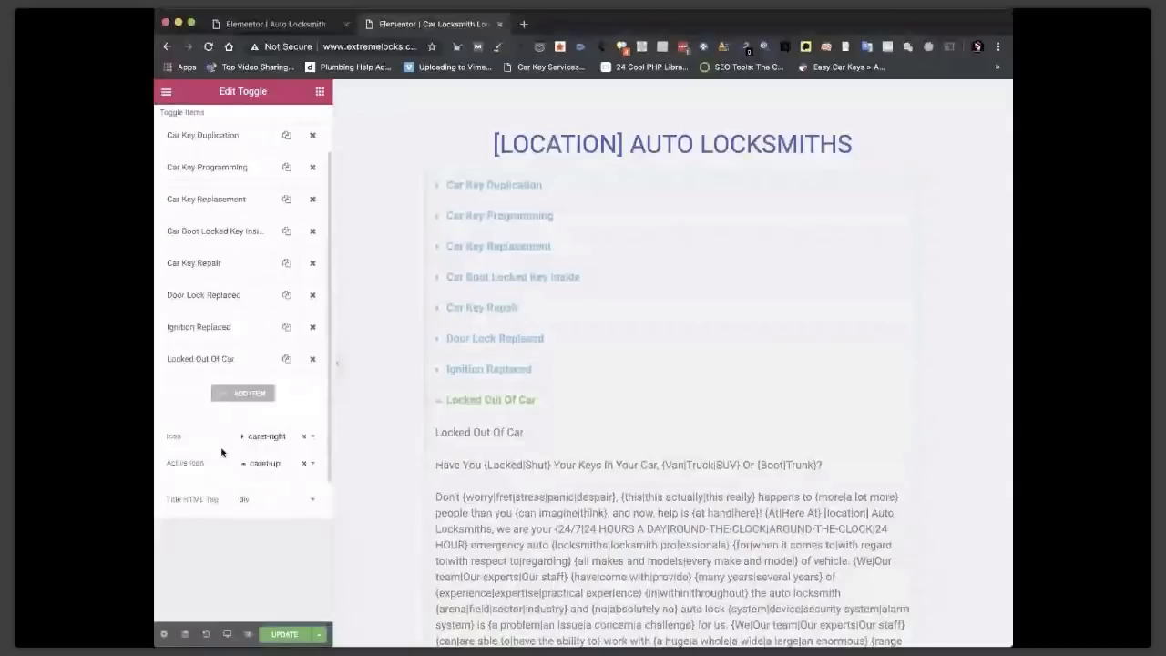
Add a ninth item titled 'Lost Car Keys', fixing a typo, with the lost-keys spintax text.
{"action": "left_click", "coordinate": [242, 392]}
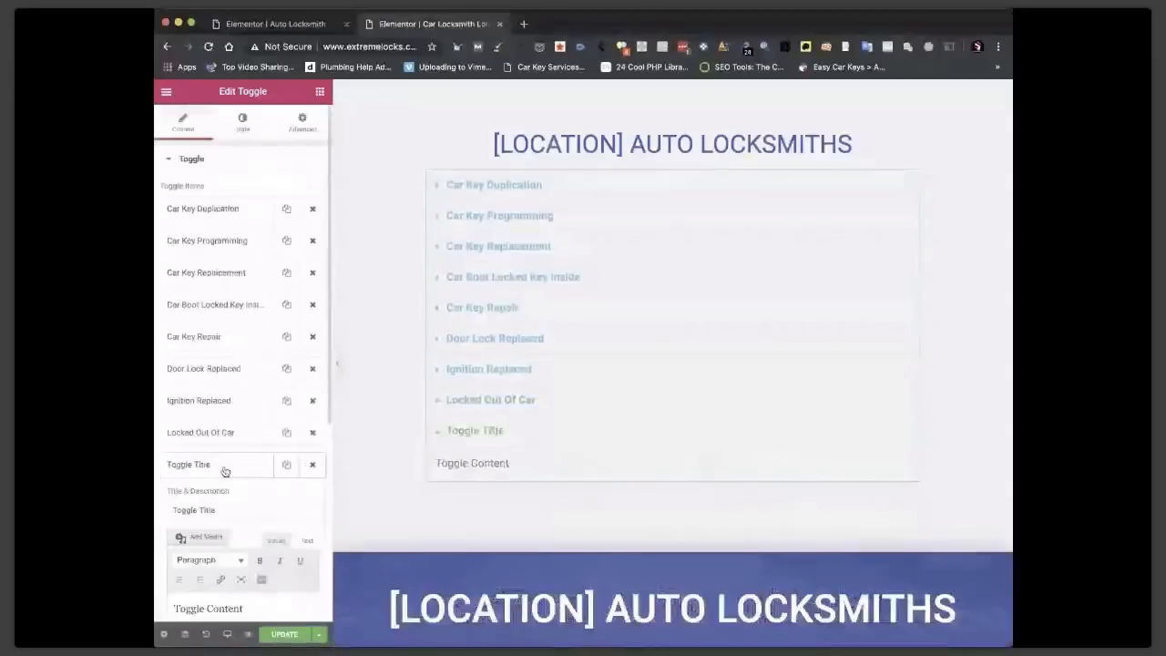
{"action": "left_click", "coordinate": [213, 512]}
{"action": "triple_click", "coordinate": [213, 512]}
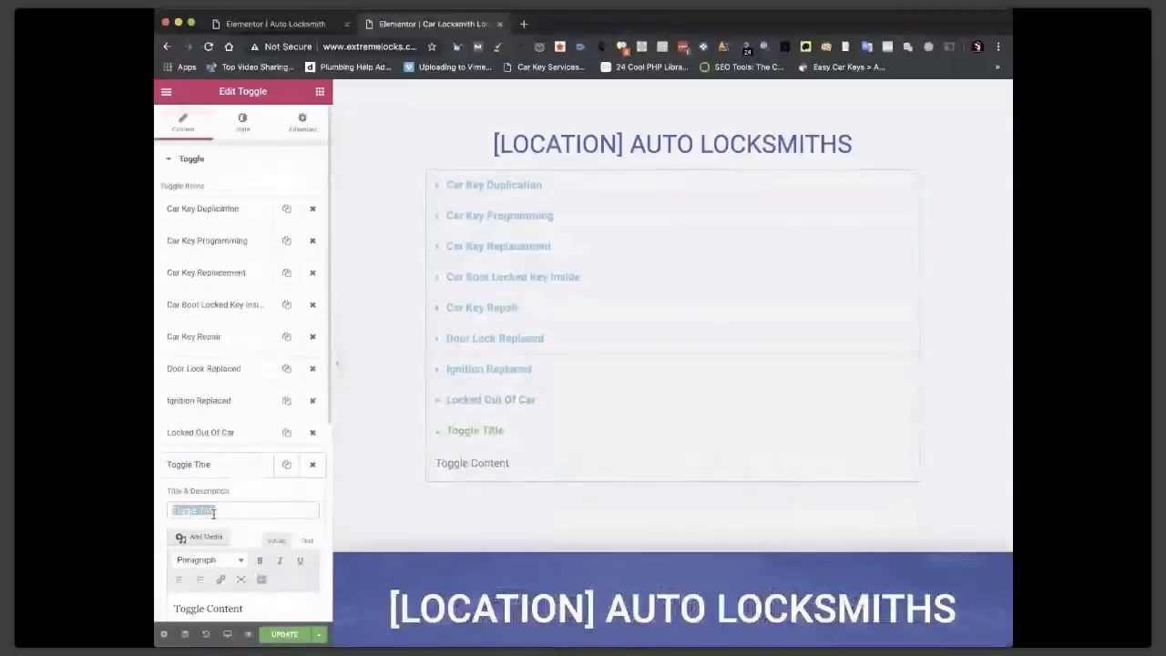
{"action": "type", "text": "Lost CFar"}
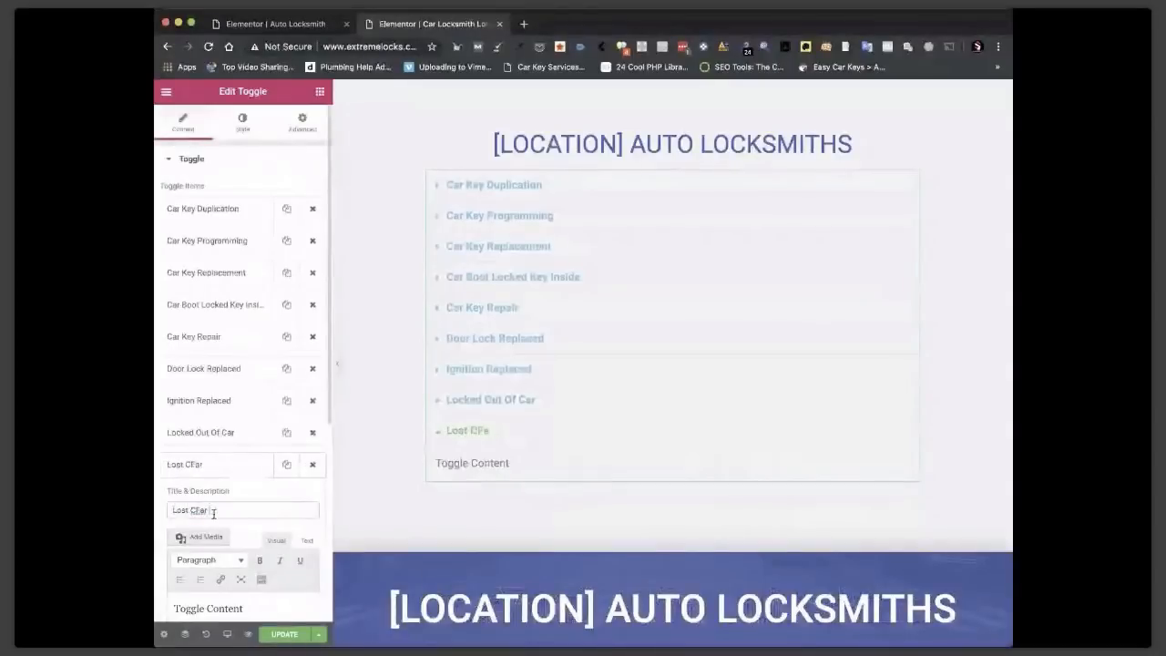
{"action": "type", "text": " Keys"}
{"action": "left_click", "coordinate": [199, 508]}
{"action": "key", "text": "BackSpace"}
{"action": "key", "text": "super+Tab"}
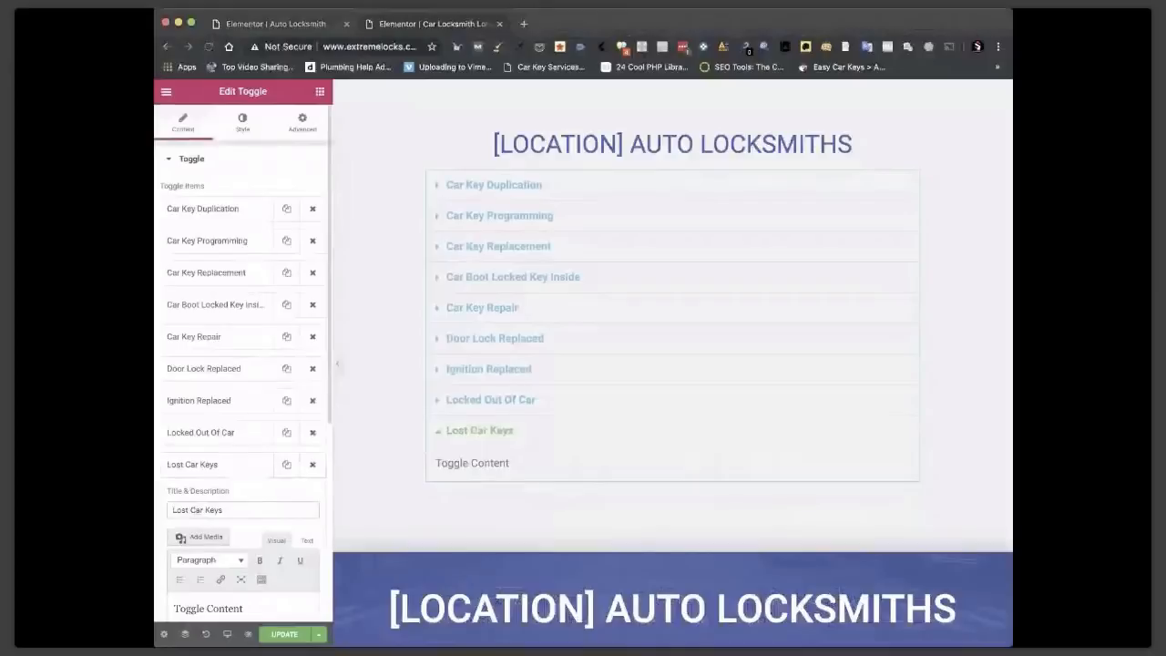
{"action": "key", "text": "super+Tab"}
{"action": "scroll", "coordinate": [219, 530], "scroll_direction": "down", "scroll_amount": 1}
{"action": "triple_click", "coordinate": [242, 534]}
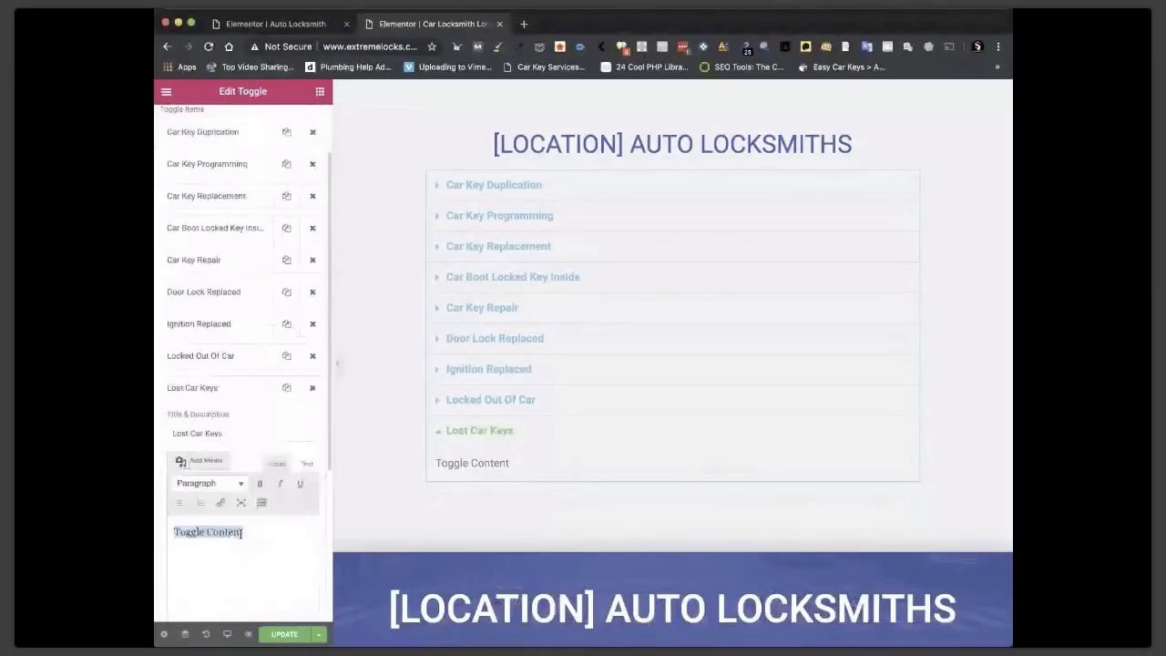
{"action": "key", "text": "super+v"}
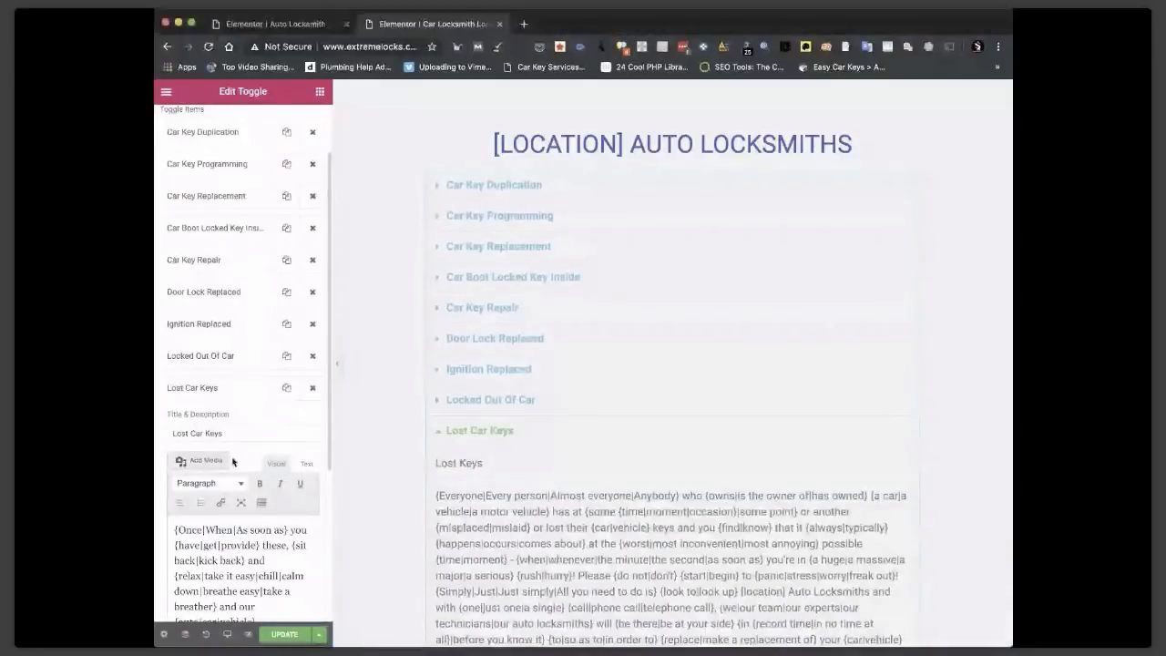
{"action": "left_click", "coordinate": [219, 388]}
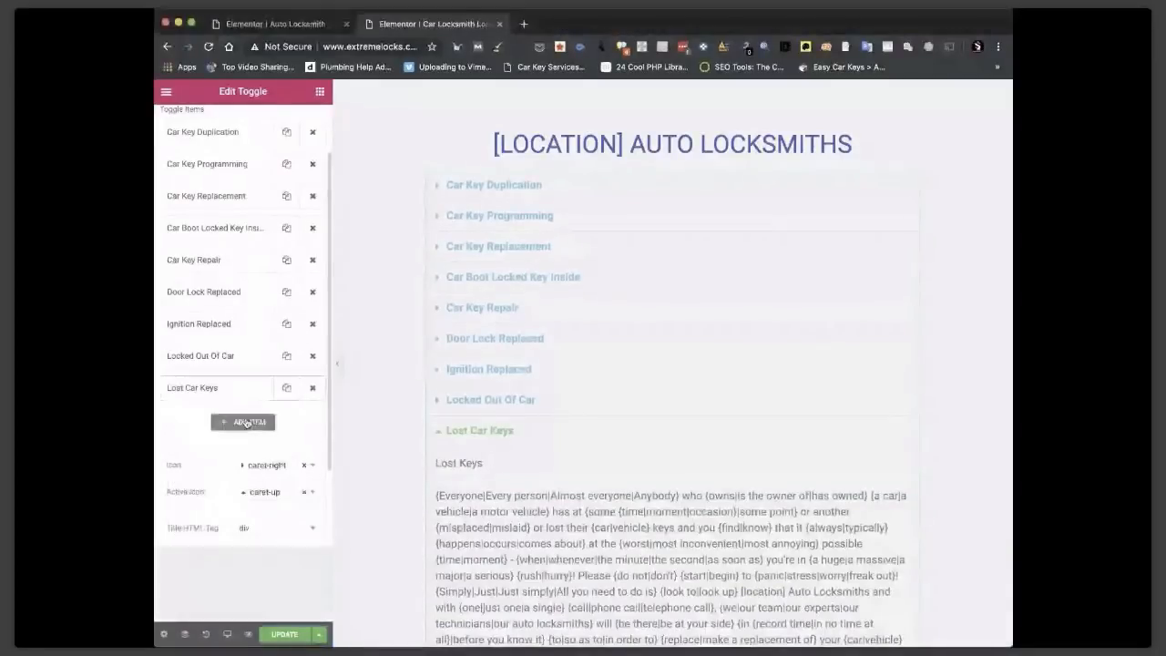
Add a tenth item 'Alarms & Electrical Work' containing the vehicle security systems spintax.
{"action": "left_click", "coordinate": [245, 423]}
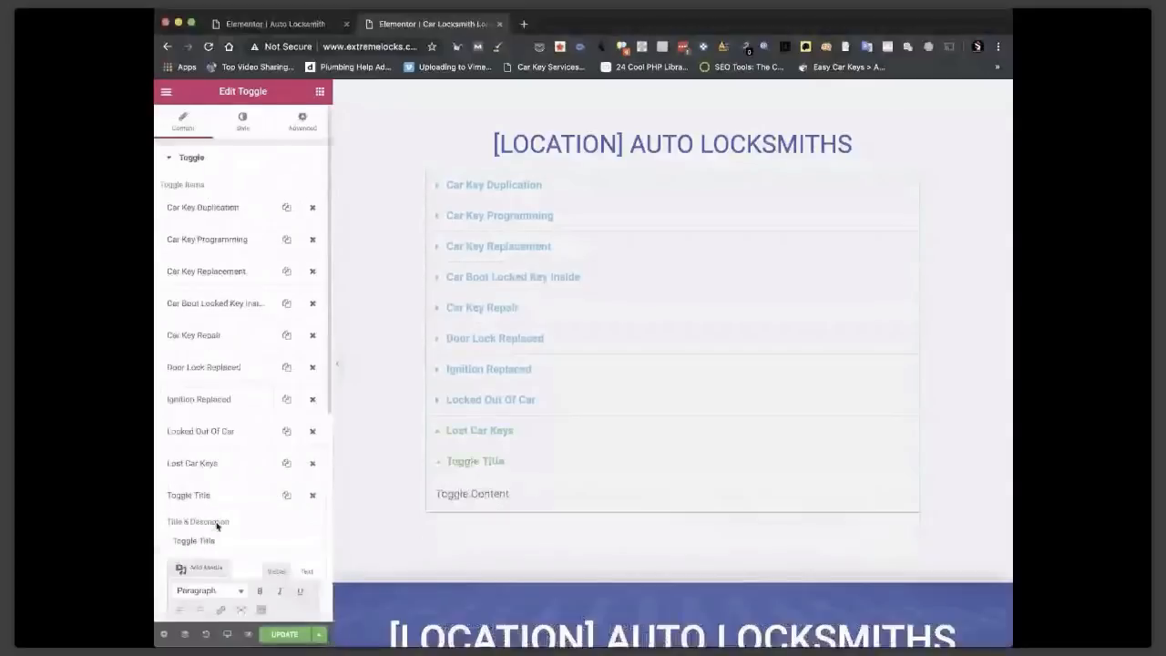
{"action": "scroll", "coordinate": [225, 483], "scroll_direction": "down", "scroll_amount": 2}
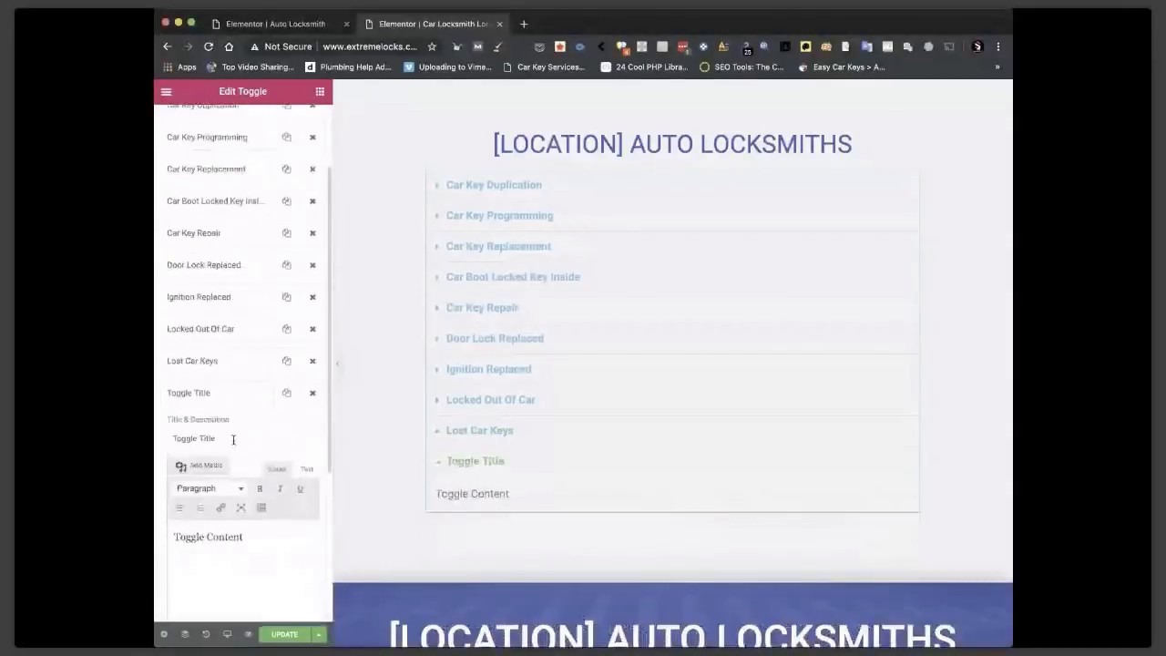
{"action": "triple_click", "coordinate": [233, 440]}
{"action": "type", "text": "Alarms "}
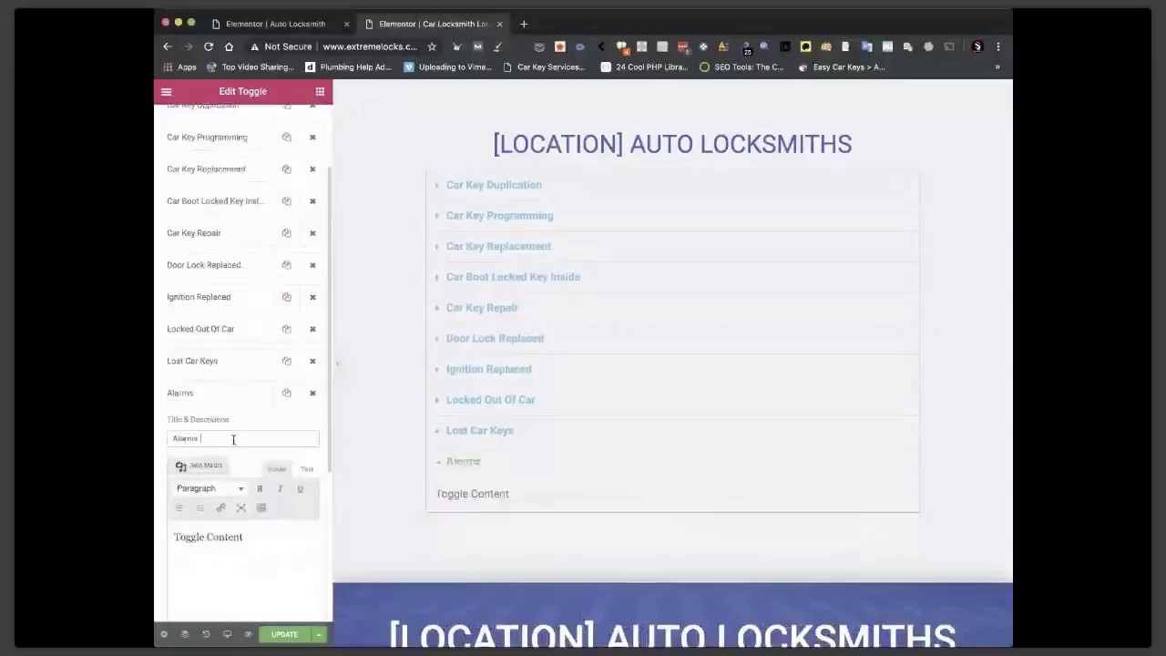
{"action": "type", "text": "& Electrical W"}
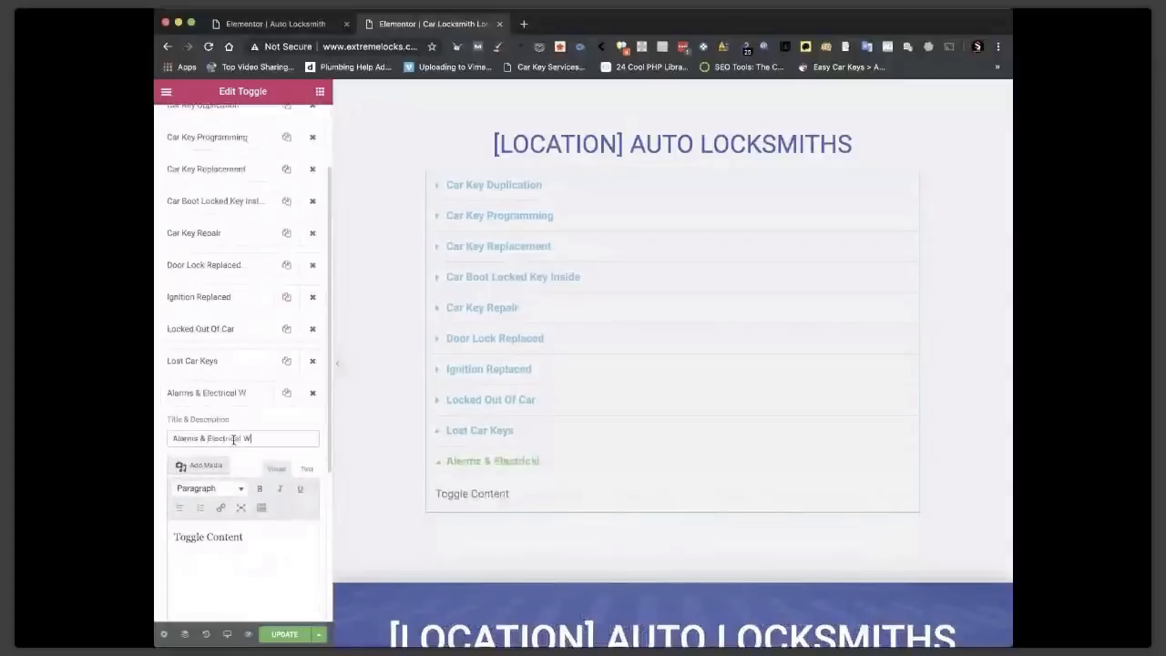
{"action": "type", "text": "ork"}
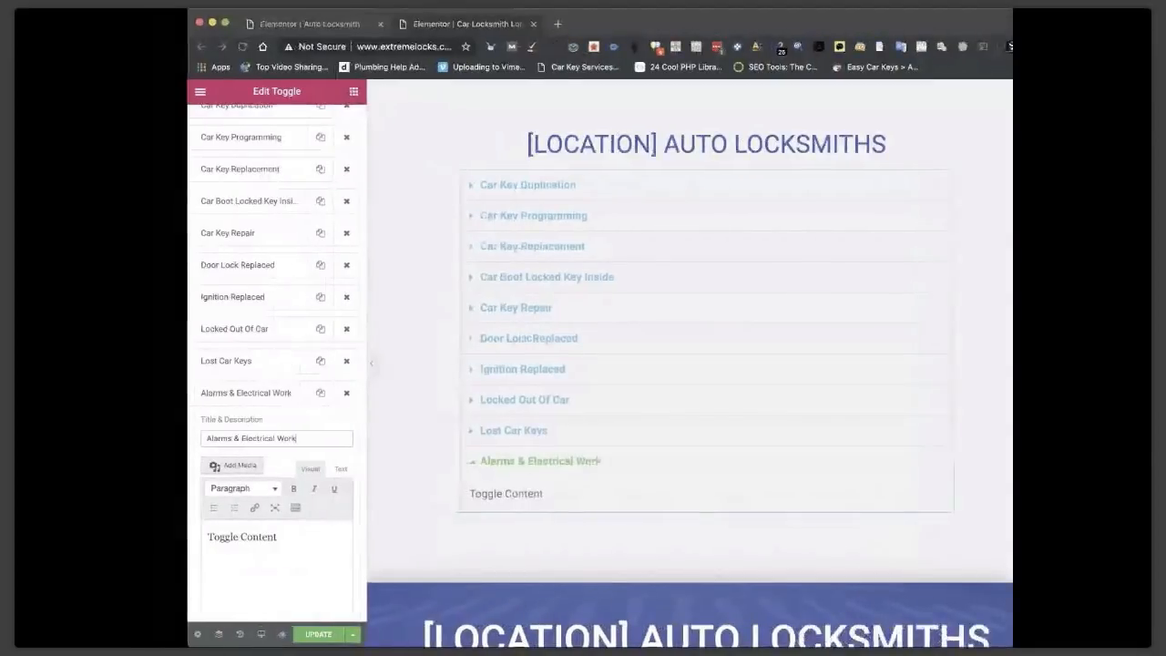
{"action": "triple_click", "coordinate": [247, 536]}
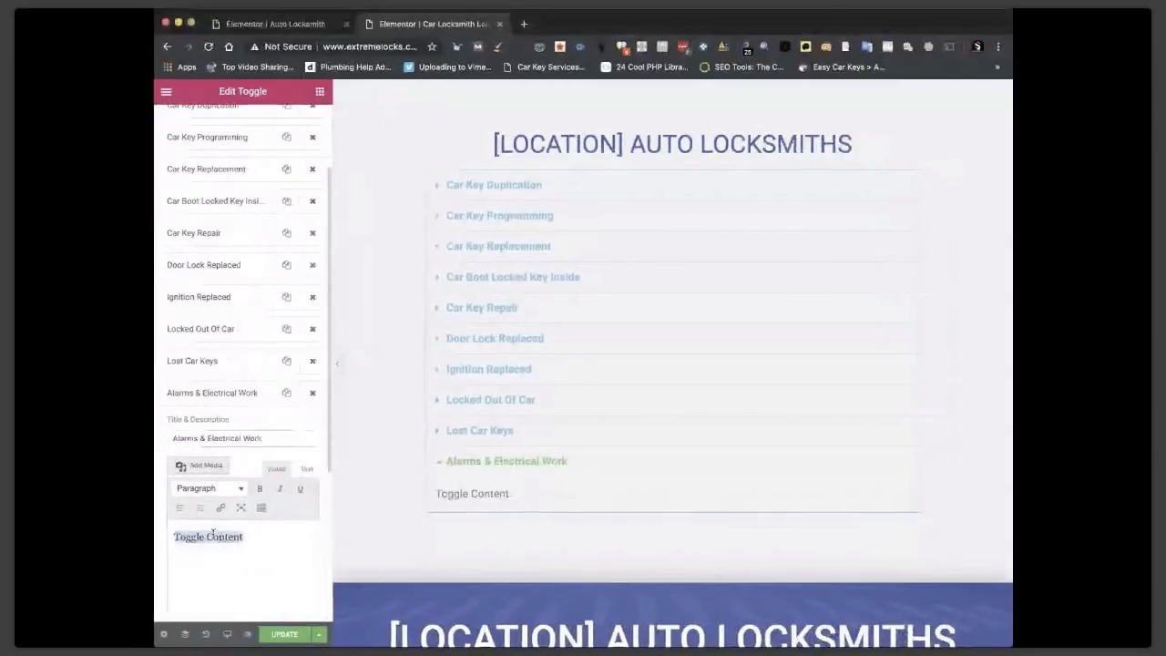
{"action": "key", "text": "super+v"}
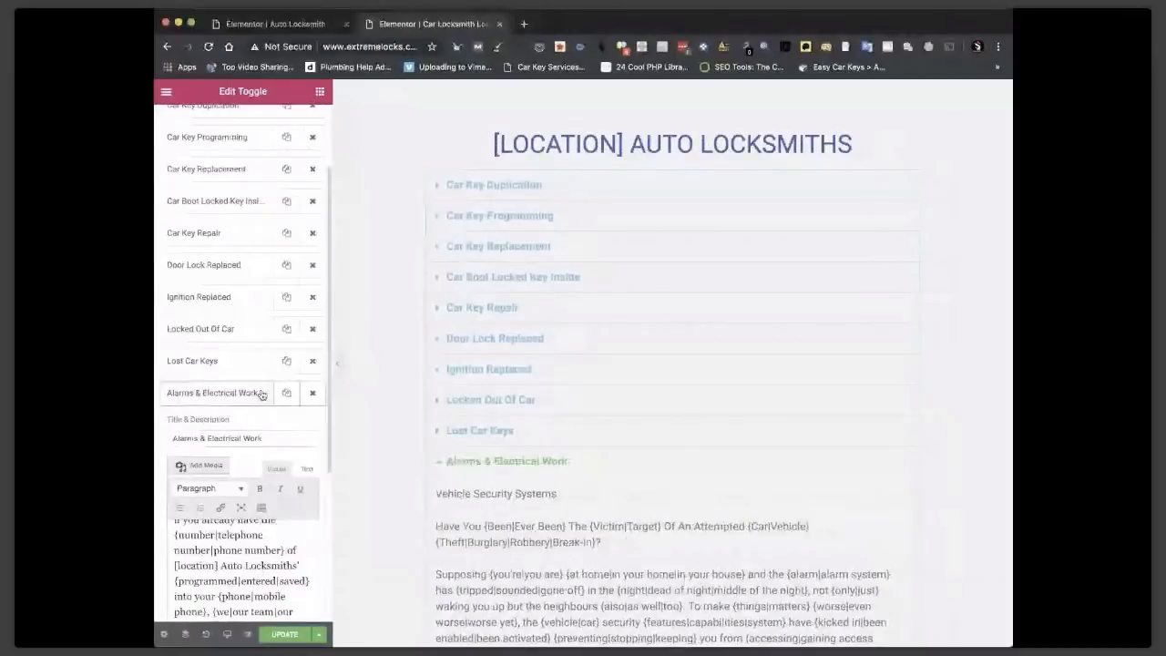
Check the Locked Out Of Car item's spintax description, then update the page.
{"action": "left_click", "coordinate": [261, 393]}
{"action": "scroll", "coordinate": [224, 294], "scroll_direction": "up", "scroll_amount": 2}
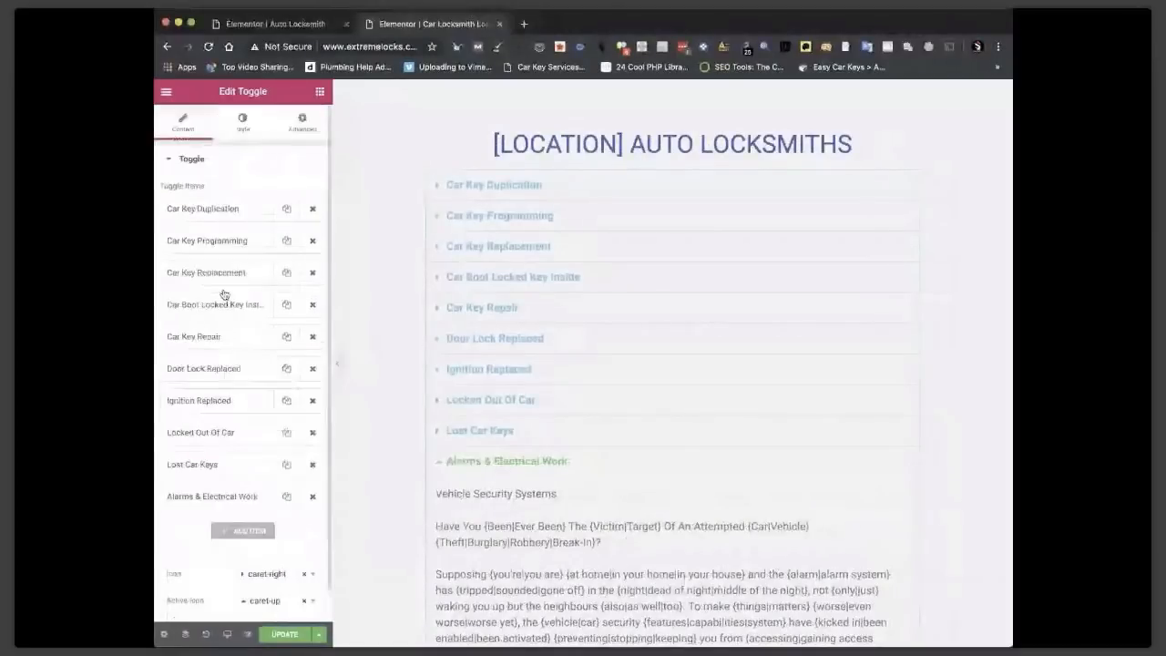
{"action": "left_click", "coordinate": [210, 432]}
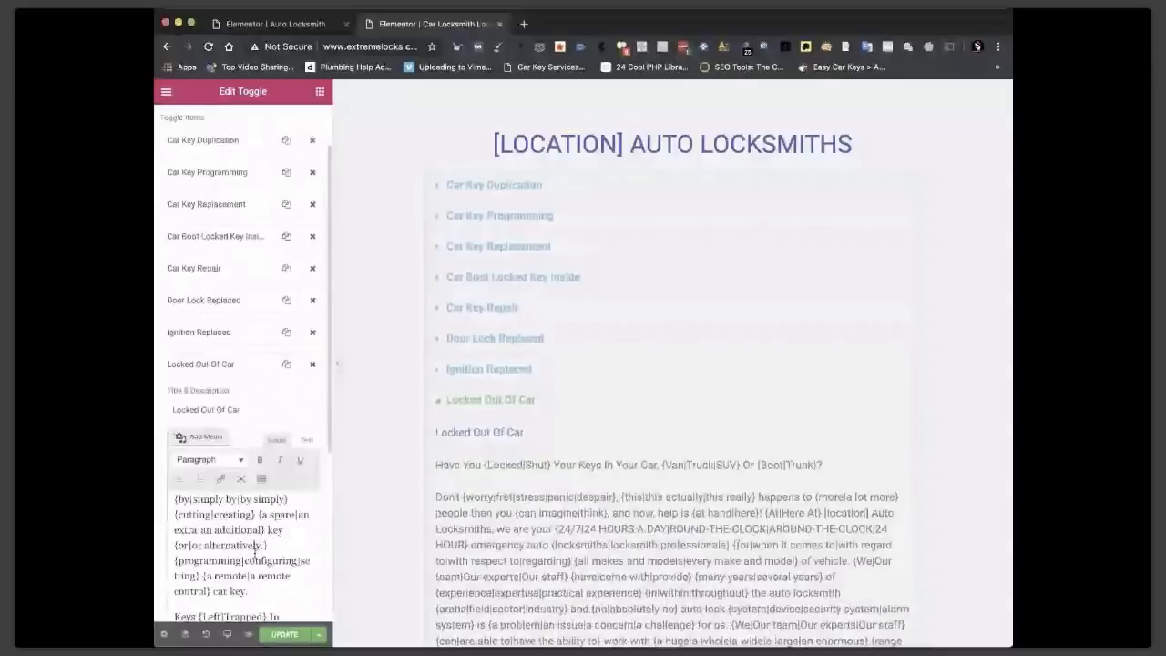
{"action": "scroll", "coordinate": [254, 546], "scroll_direction": "down", "scroll_amount": 5}
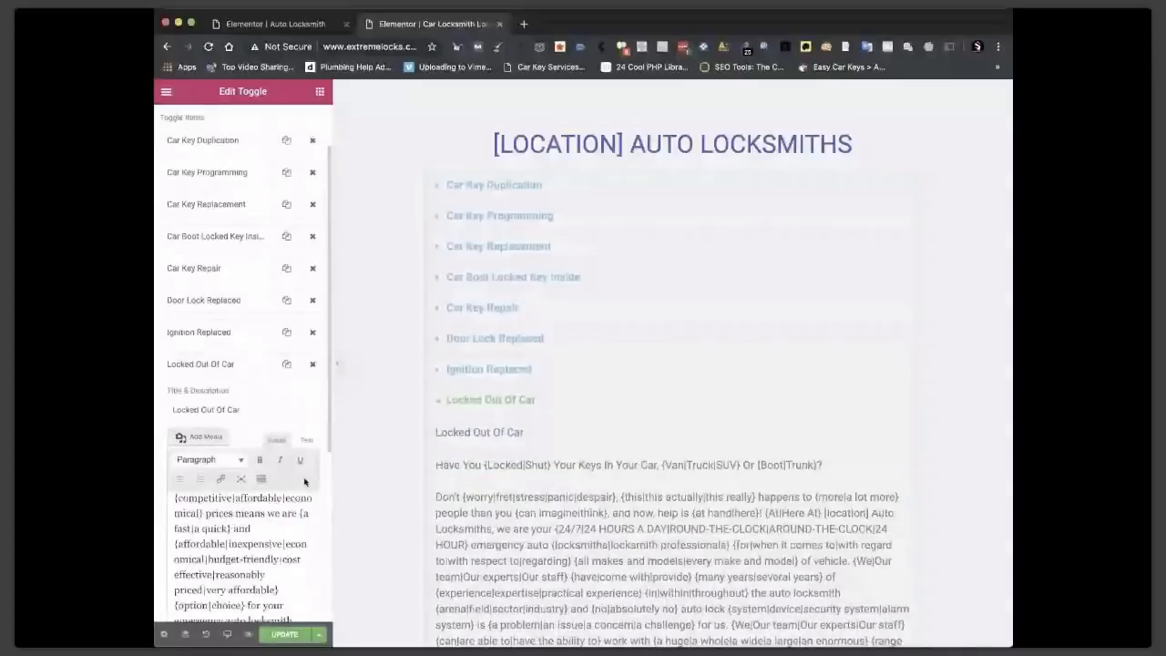
{"action": "scroll", "coordinate": [306, 474], "scroll_direction": "down", "scroll_amount": 3}
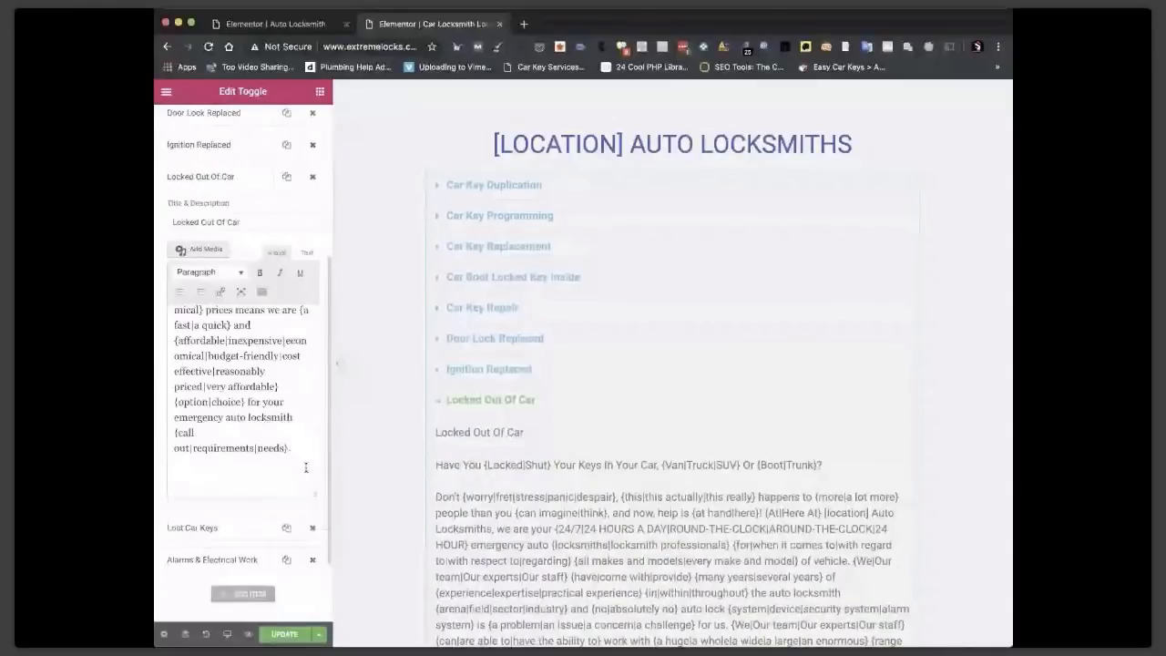
{"action": "scroll", "coordinate": [306, 468], "scroll_direction": "down", "scroll_amount": 3}
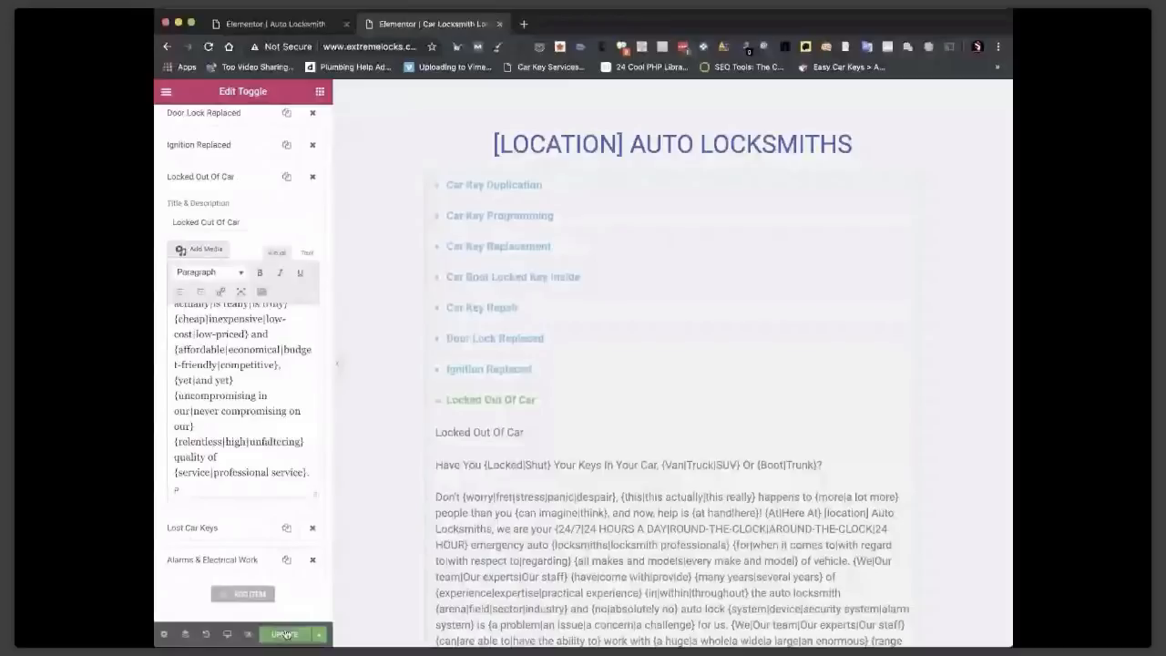
{"action": "left_click", "coordinate": [285, 634]}
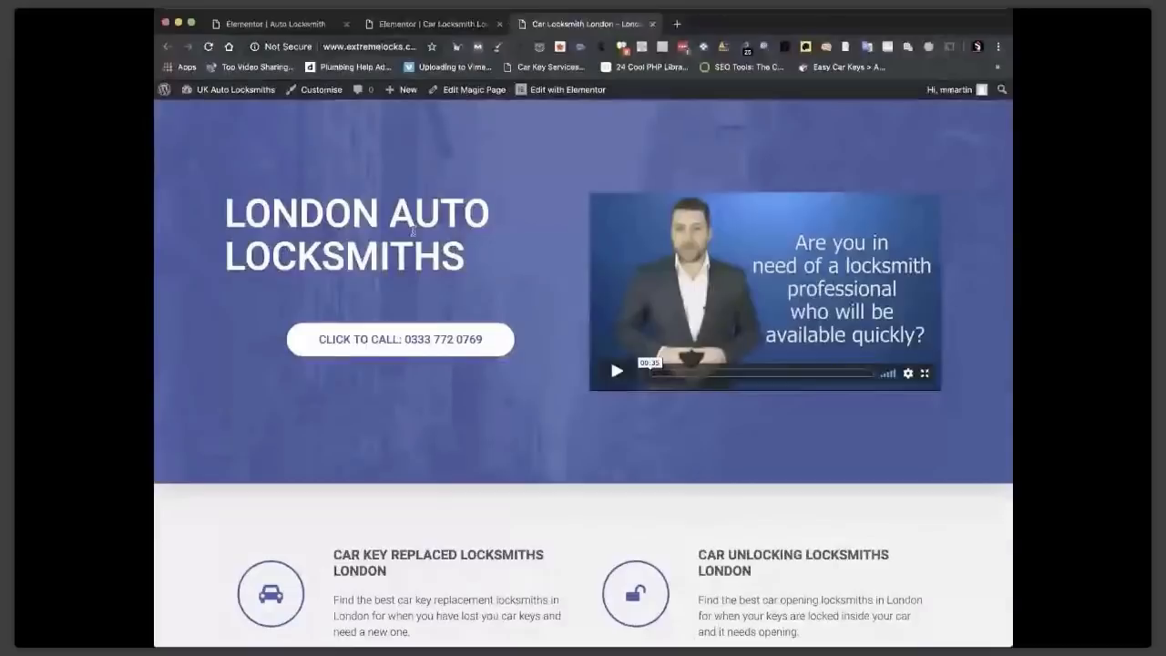
Test the Car Key Duplication, Programming and Replacement toggles on the live London page, then return to Elementor.
{"action": "scroll", "coordinate": [382, 273], "scroll_direction": "down", "scroll_amount": 10}
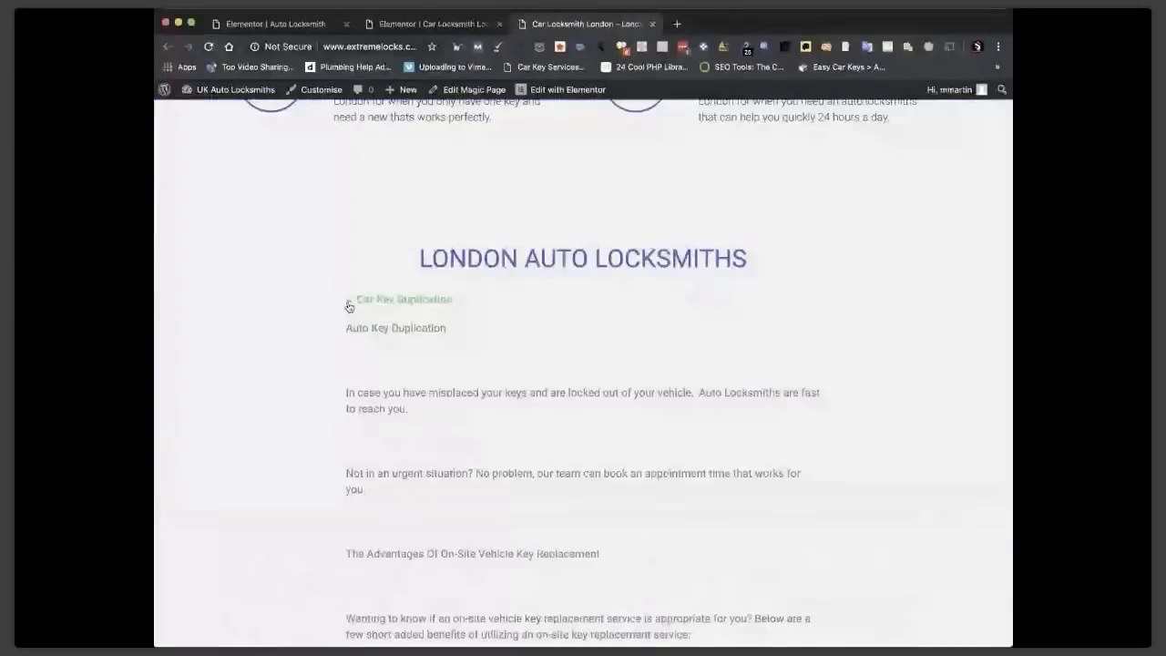
{"action": "scroll", "coordinate": [426, 418], "scroll_direction": "down", "scroll_amount": 4}
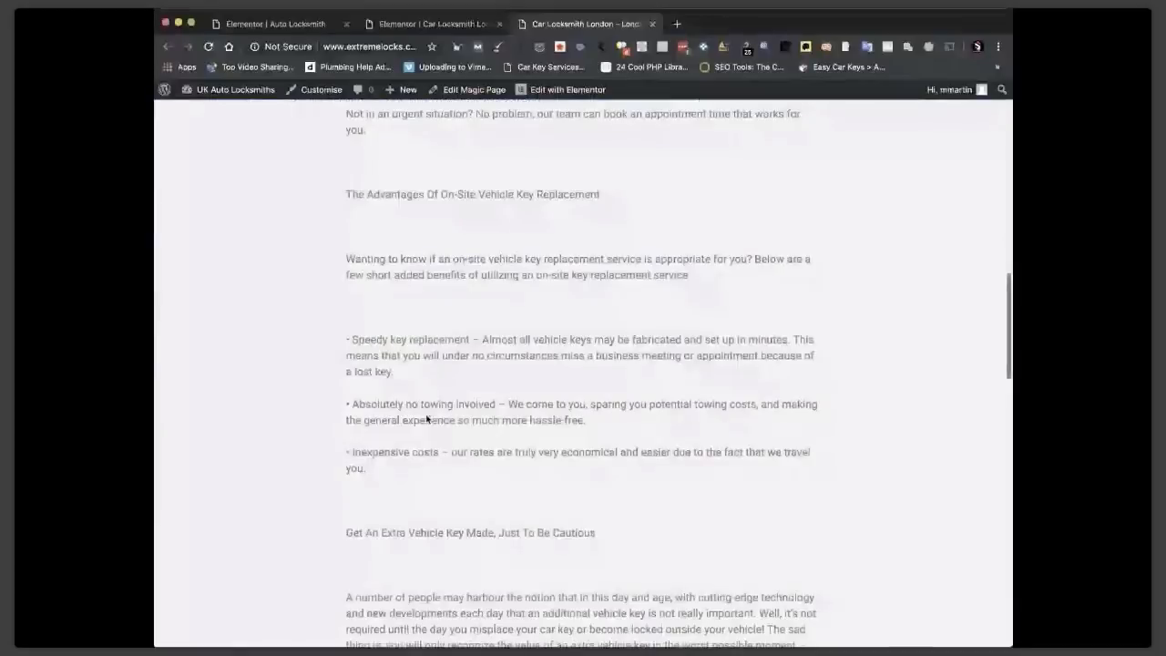
{"action": "scroll", "coordinate": [349, 271], "scroll_direction": "up", "scroll_amount": 4}
{"action": "left_click", "coordinate": [349, 266]}
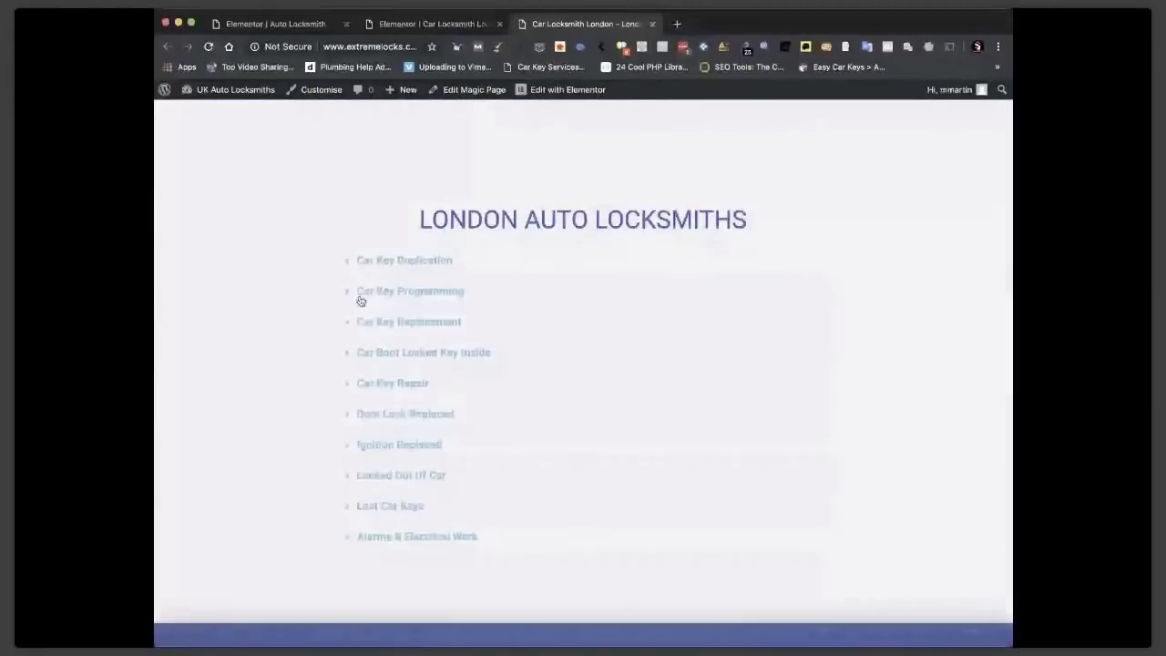
{"action": "left_click", "coordinate": [361, 301]}
{"action": "scroll", "coordinate": [398, 369], "scroll_direction": "down", "scroll_amount": 5}
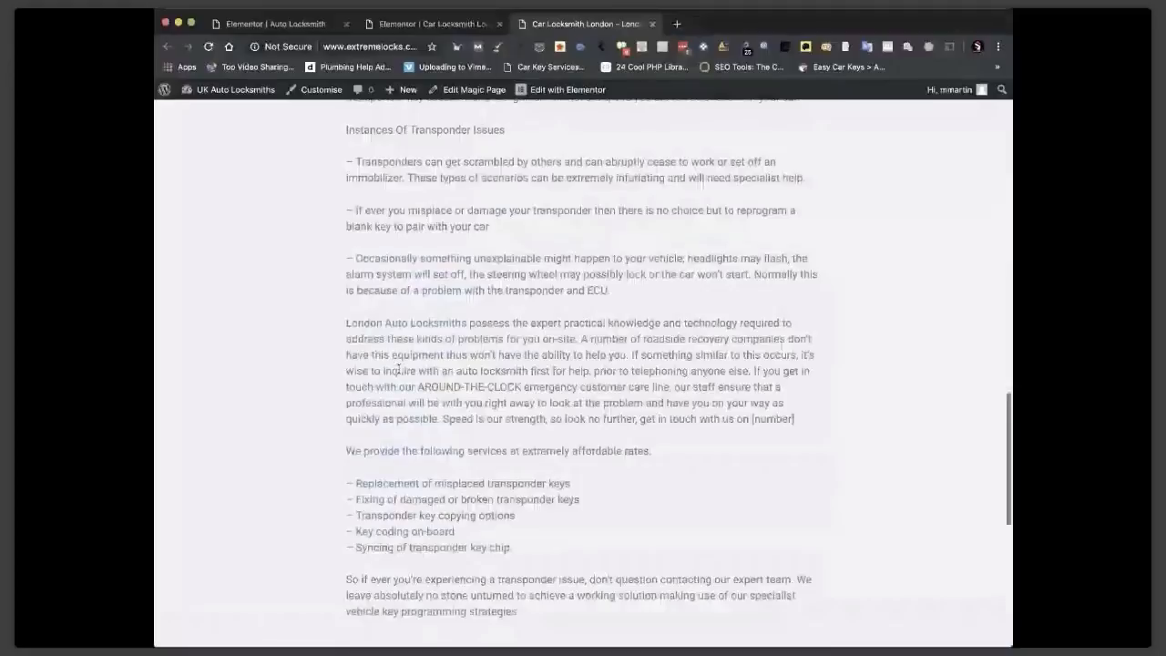
{"action": "scroll", "coordinate": [398, 369], "scroll_direction": "up", "scroll_amount": 8}
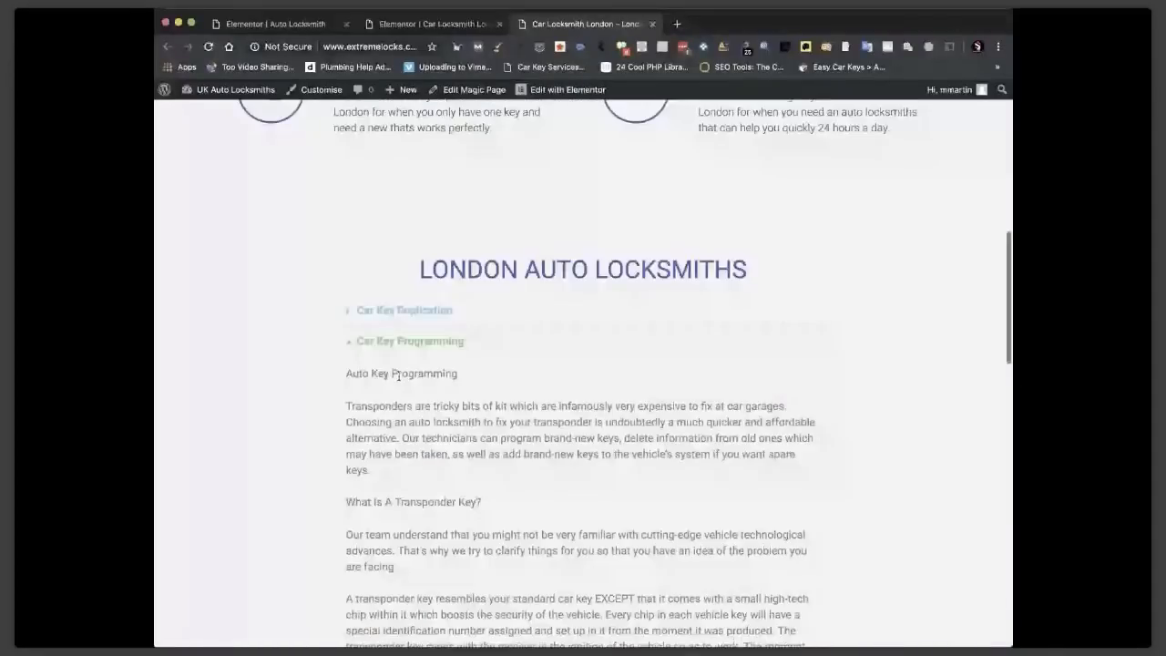
{"action": "scroll", "coordinate": [398, 375], "scroll_direction": "down", "scroll_amount": 10}
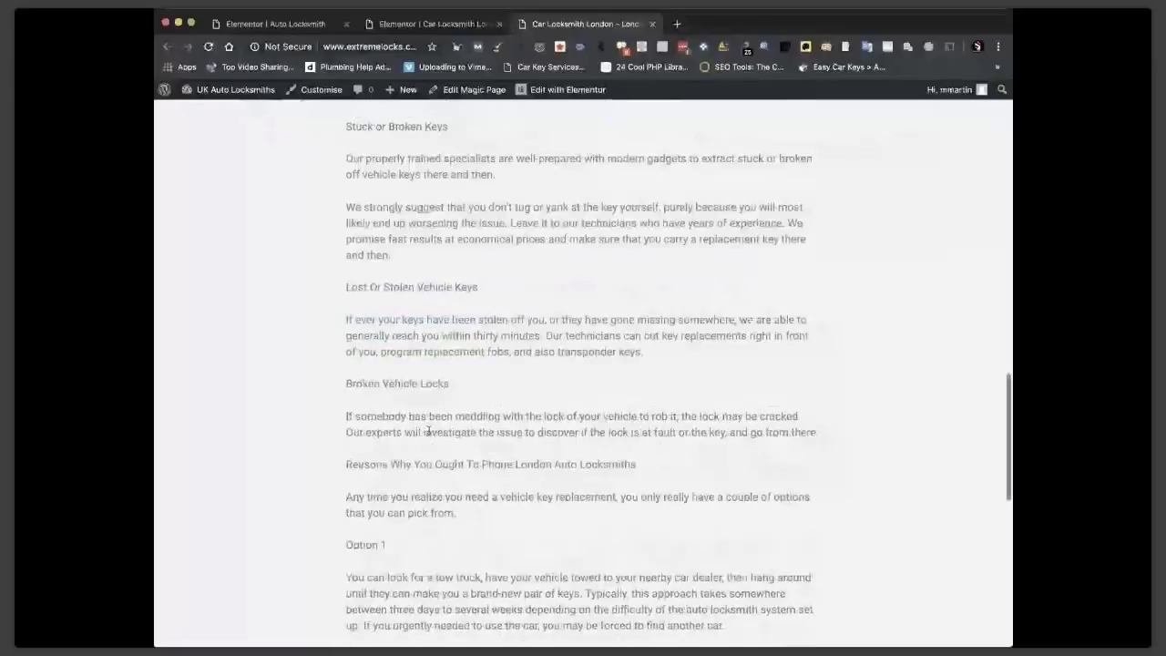
{"action": "scroll", "coordinate": [428, 431], "scroll_direction": "up", "scroll_amount": 6}
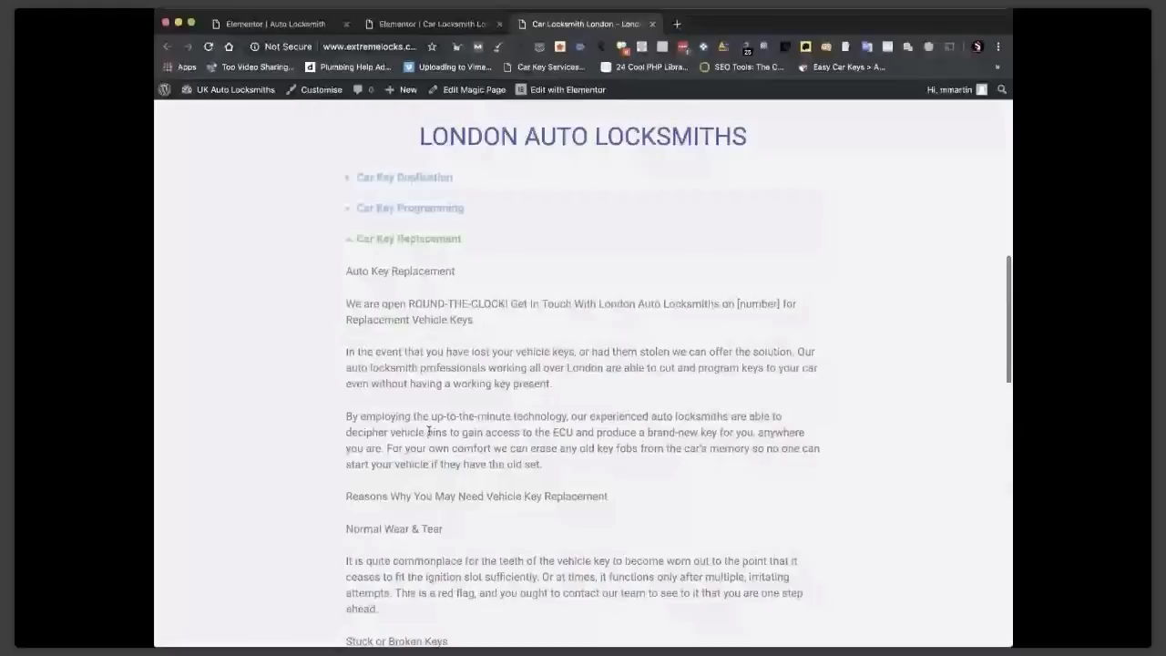
{"action": "scroll", "coordinate": [348, 350], "scroll_direction": "up", "scroll_amount": 2}
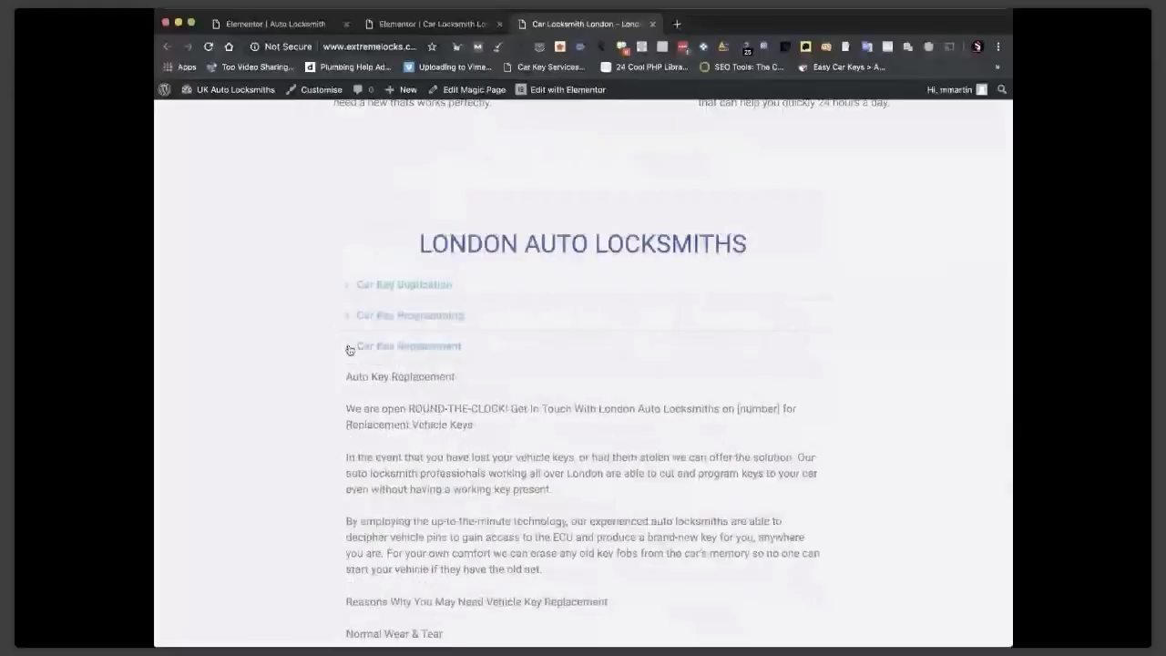
{"action": "left_click", "coordinate": [349, 350]}
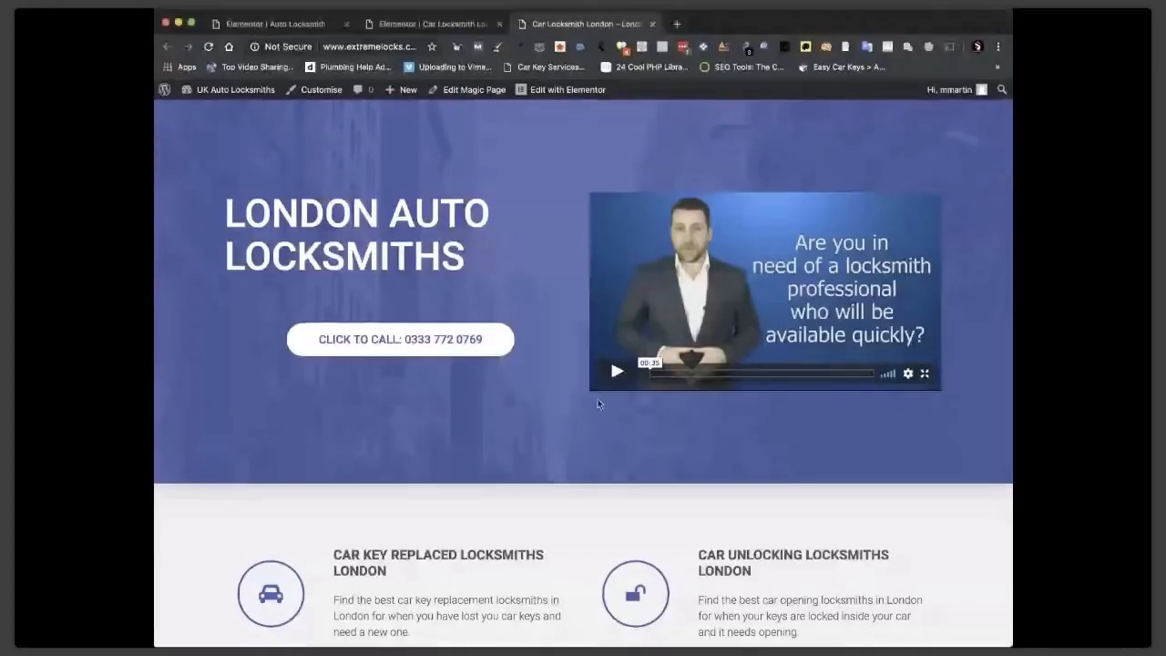
{"action": "scroll", "coordinate": [640, 329], "scroll_direction": "down", "scroll_amount": 10}
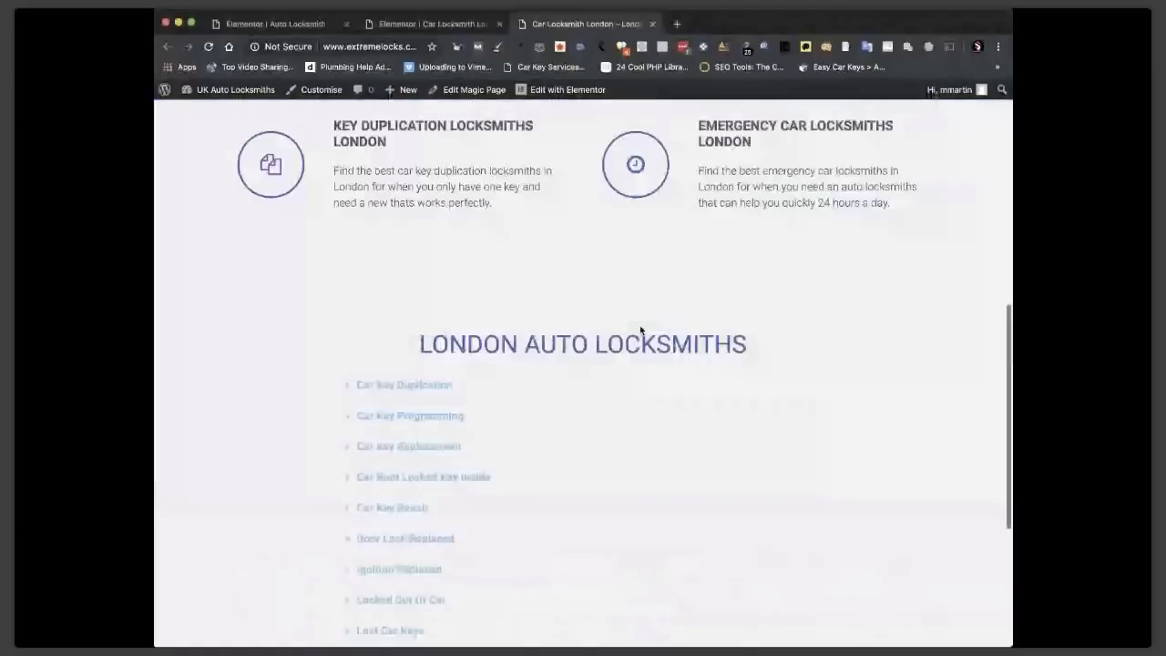
{"action": "left_click", "coordinate": [549, 88]}
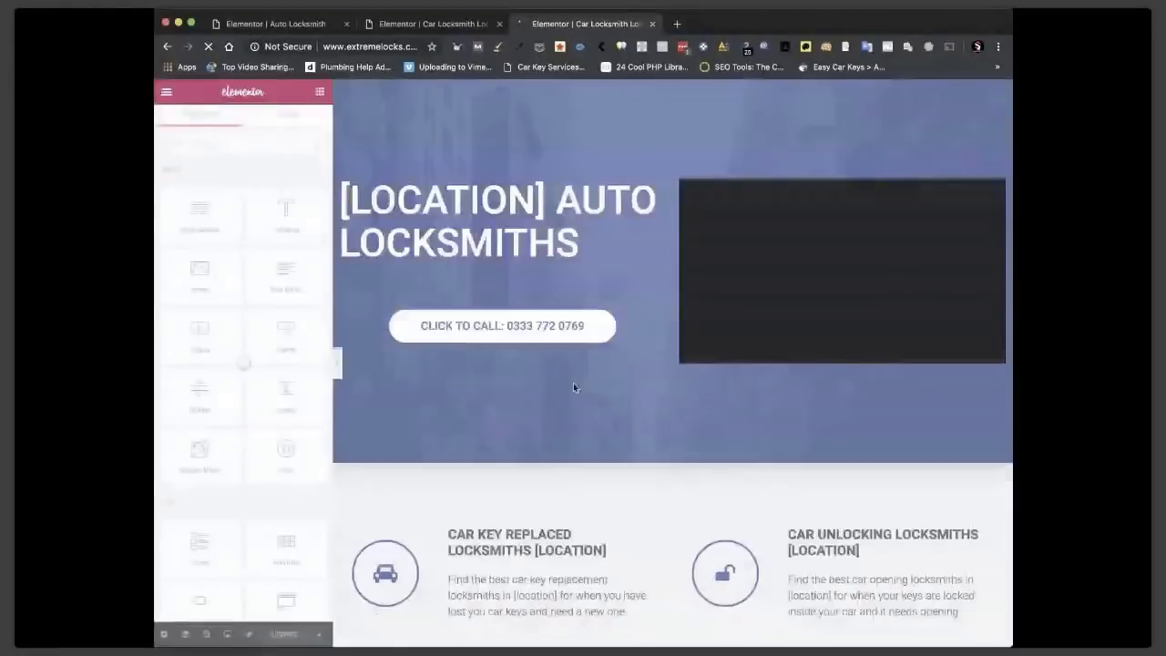
Add a Text Editor line 'We provide auto locksmiths in [cities] and [location]' without count="100".
{"action": "scroll", "coordinate": [674, 337], "scroll_direction": "down", "scroll_amount": 7}
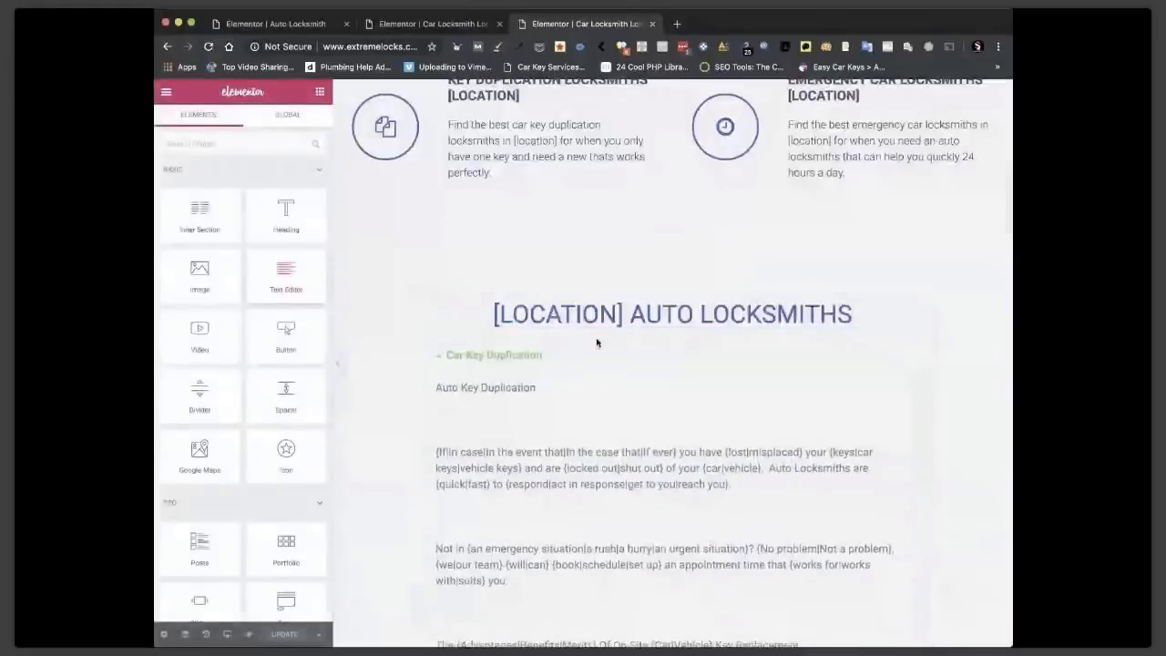
{"action": "left_click_drag", "start_coordinate": [597, 342], "coordinate": [600, 353]}
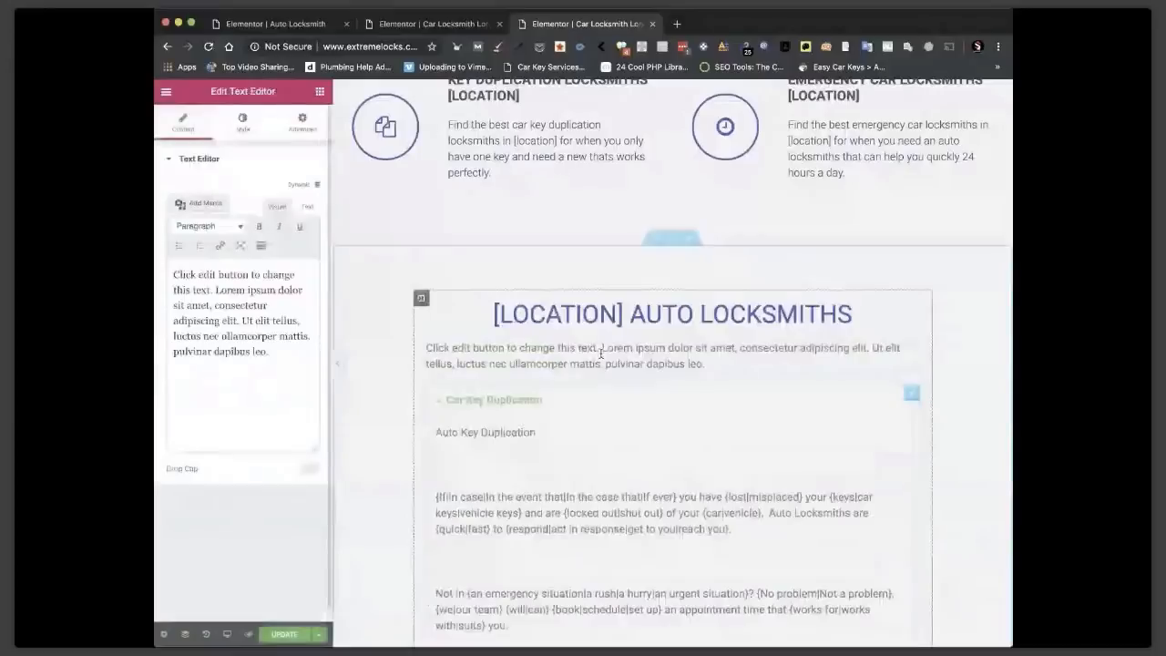
{"action": "triple_click", "coordinate": [601, 351]}
{"action": "type", "text": "We provide auto locksmiths in [cities count=\"100\"] and [location]"}
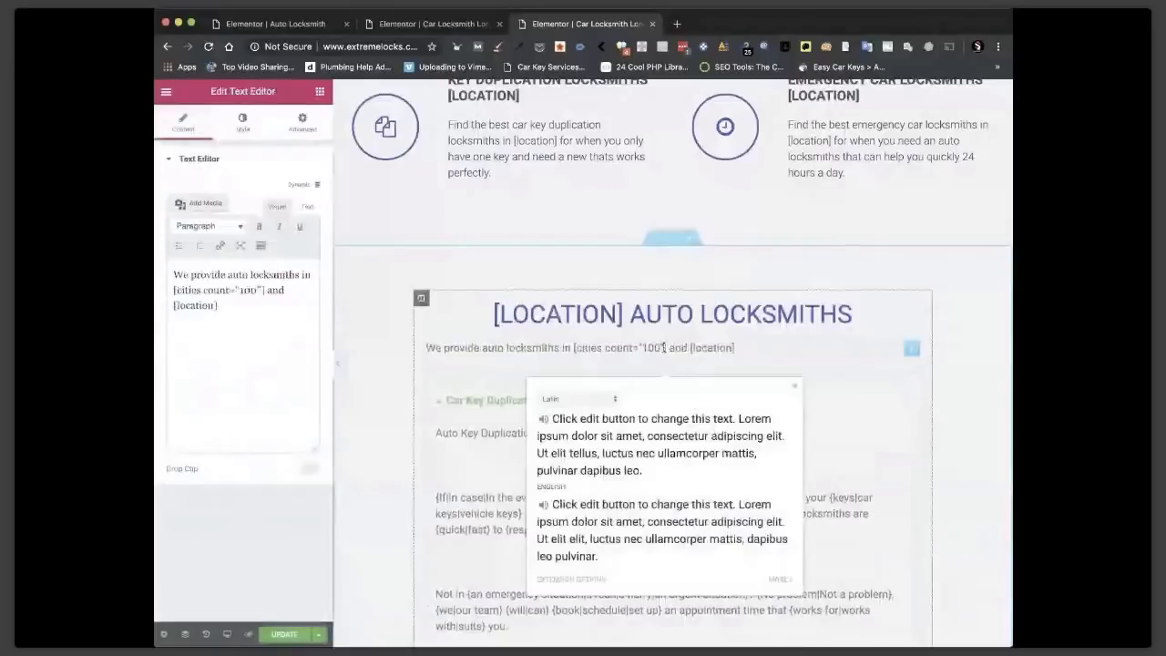
{"action": "left_click", "coordinate": [664, 348]}
{"action": "key", "text": "BackSpace"}
{"action": "key", "text": "BackSpace"}
{"action": "key", "text": "BackSpace"}
{"action": "key", "text": "BackSpace"}
{"action": "key", "text": "BackSpace"}
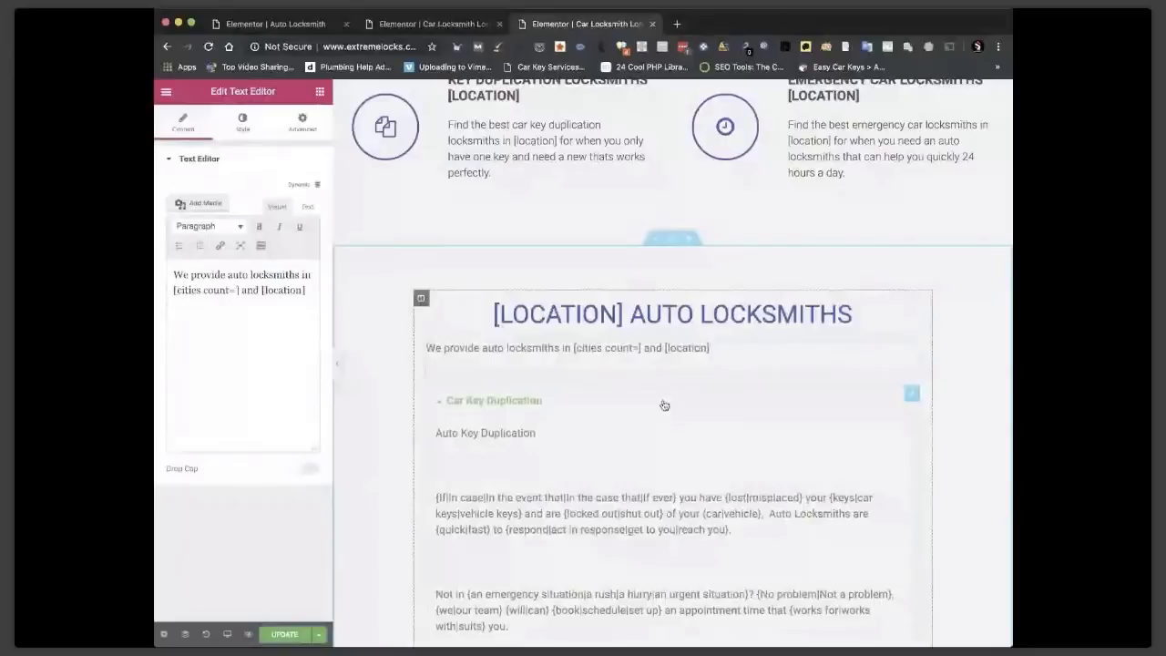
{"action": "key", "text": "BackSpace"}
{"action": "key", "text": "BackSpace"}
{"action": "key", "text": "BackSpace"}
{"action": "key", "text": "BackSpace"}
{"action": "key", "text": "BackSpace"}
{"action": "key", "text": "BackSpace"}
{"action": "key", "text": "BackSpace"}
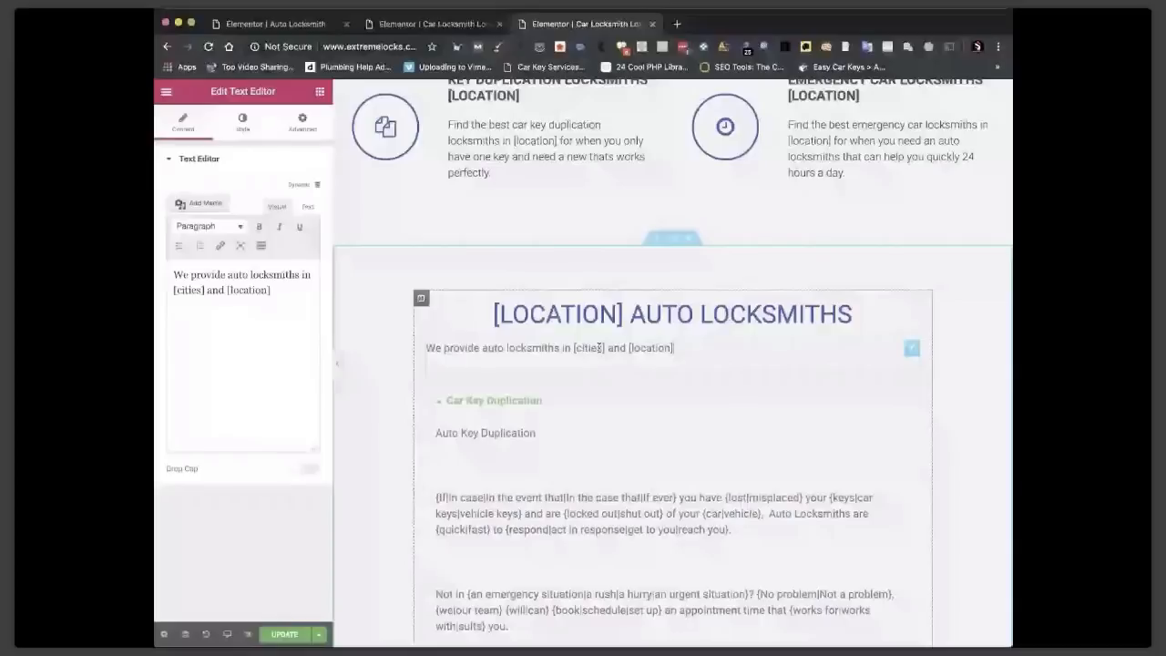
{"action": "scroll", "coordinate": [599, 347], "scroll_direction": "down", "scroll_amount": 1}
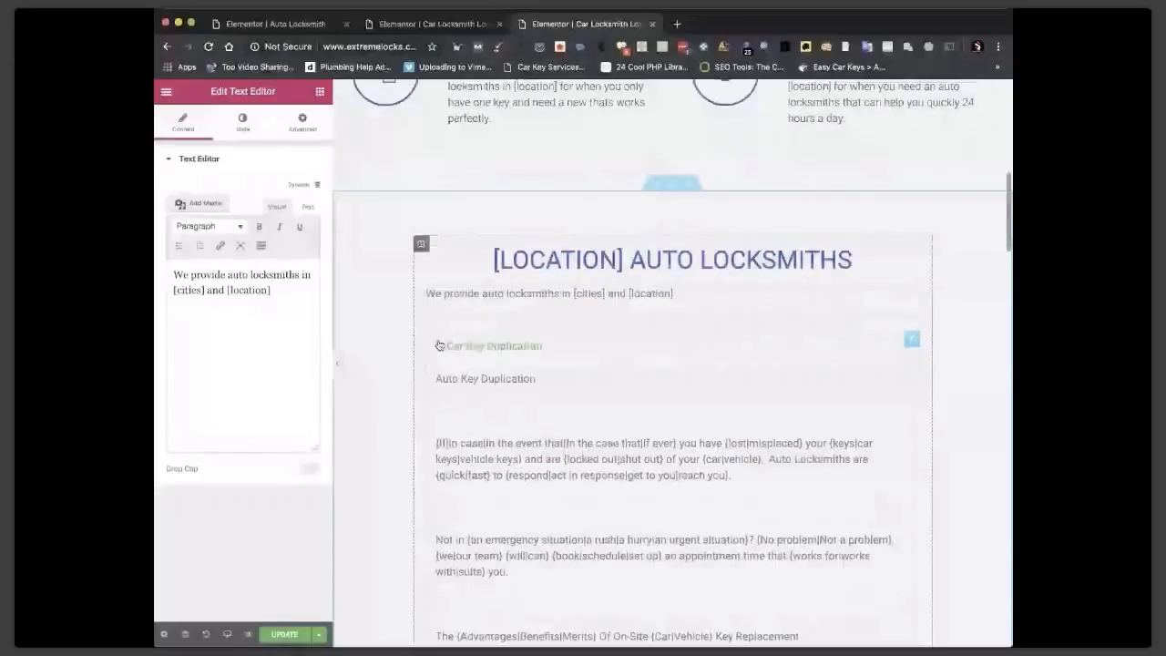
{"action": "left_click", "coordinate": [439, 346]}
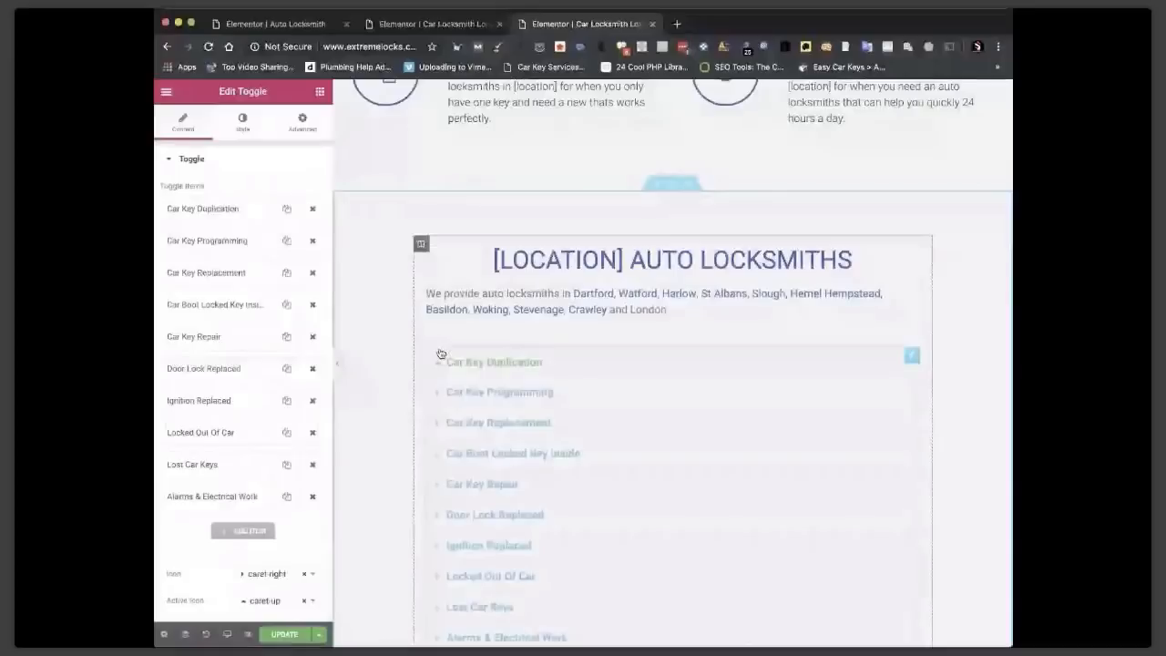
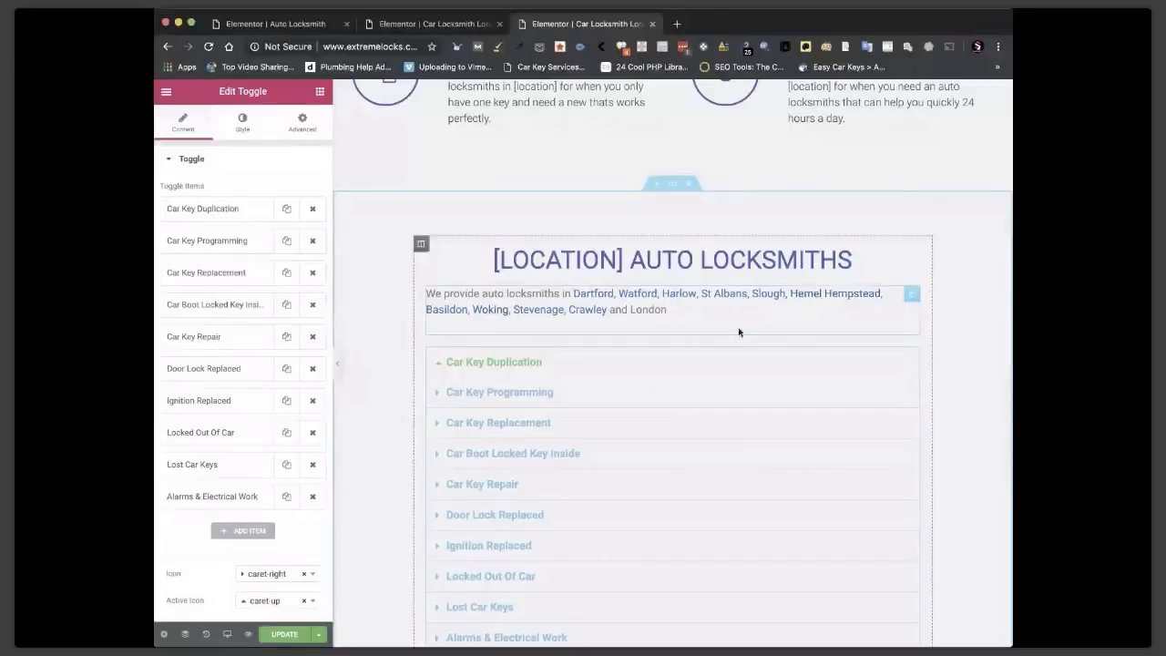
Save the edited location template and preview the live London page in a new tab.
{"action": "scroll", "coordinate": [738, 332], "scroll_direction": "down", "scroll_amount": 2}
{"action": "key", "text": "super+s"}
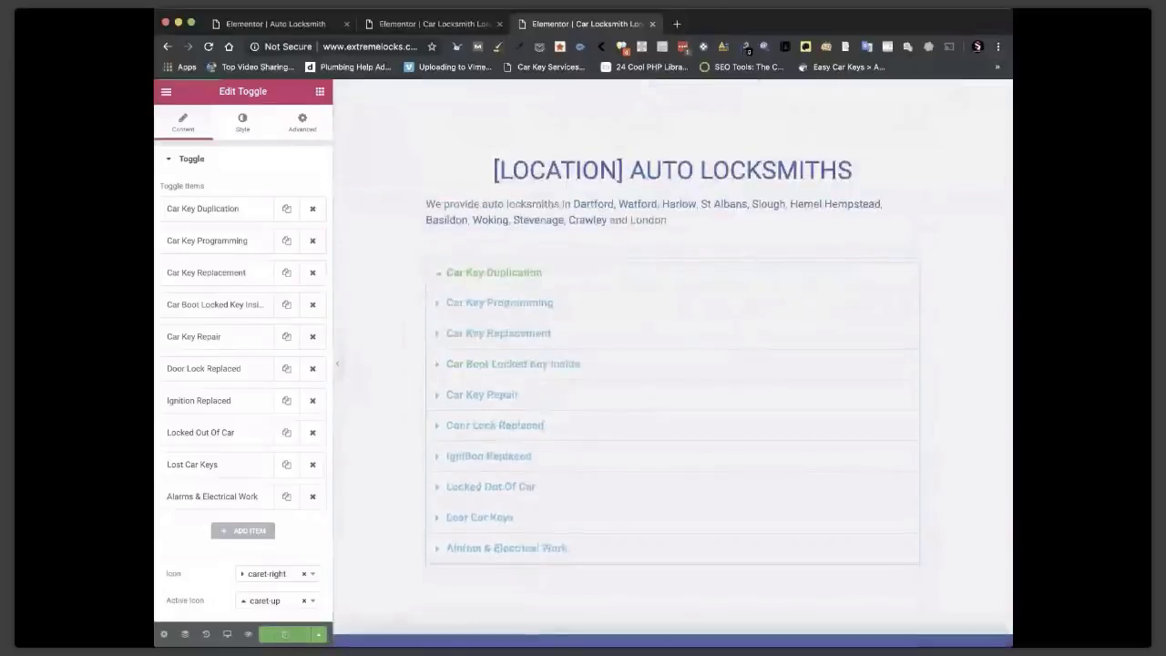
{"action": "left_click", "coordinate": [251, 635]}
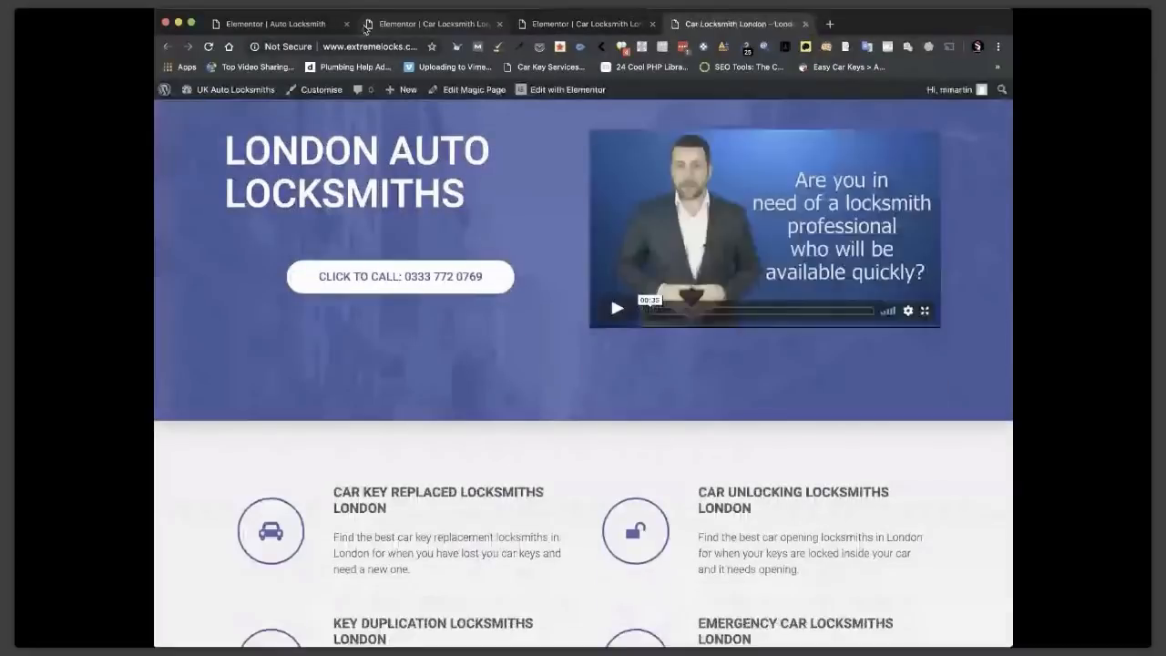
Close the extra tabs and expand the Car Boot Locked Key Inside and Car Key Replacement toggles.
{"action": "left_click", "coordinate": [346, 24]}
{"action": "left_click", "coordinate": [346, 24]}
{"action": "left_click", "coordinate": [346, 24]}
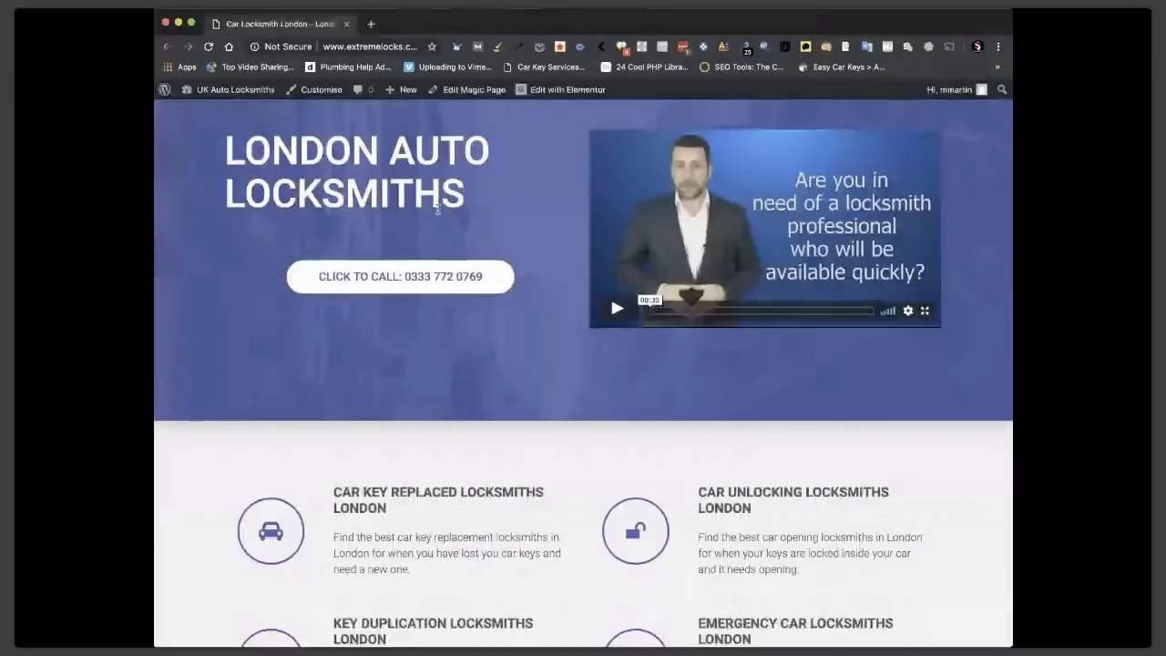
{"action": "scroll", "coordinate": [572, 393], "scroll_direction": "down", "scroll_amount": 15}
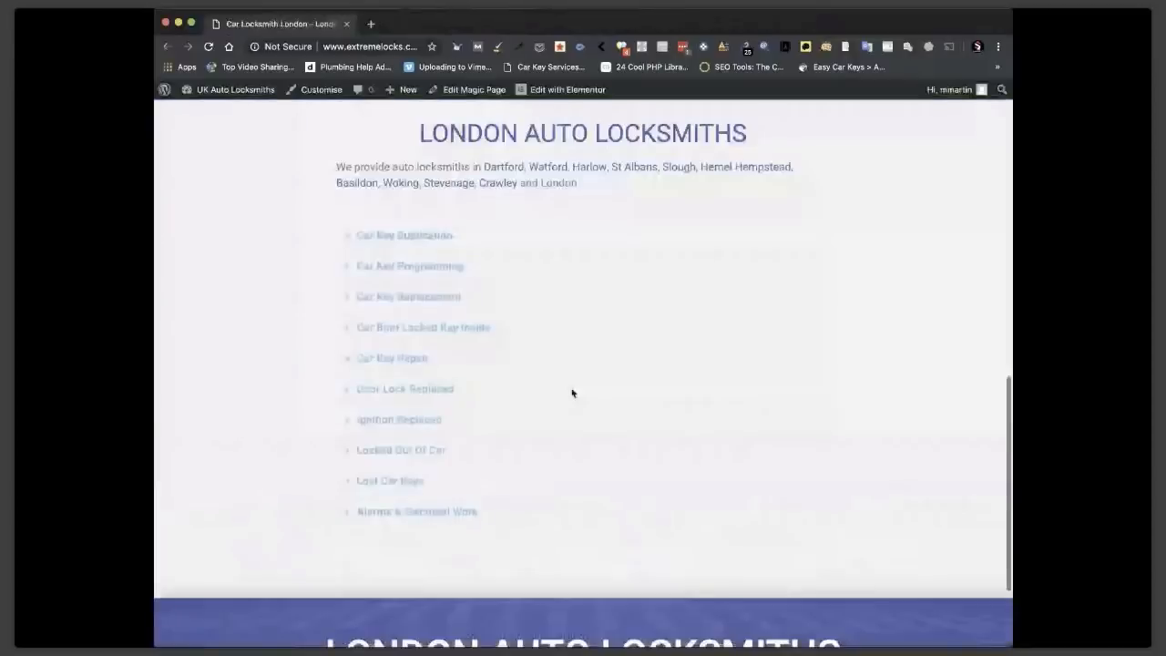
{"action": "scroll", "coordinate": [358, 331], "scroll_direction": "up", "scroll_amount": 1}
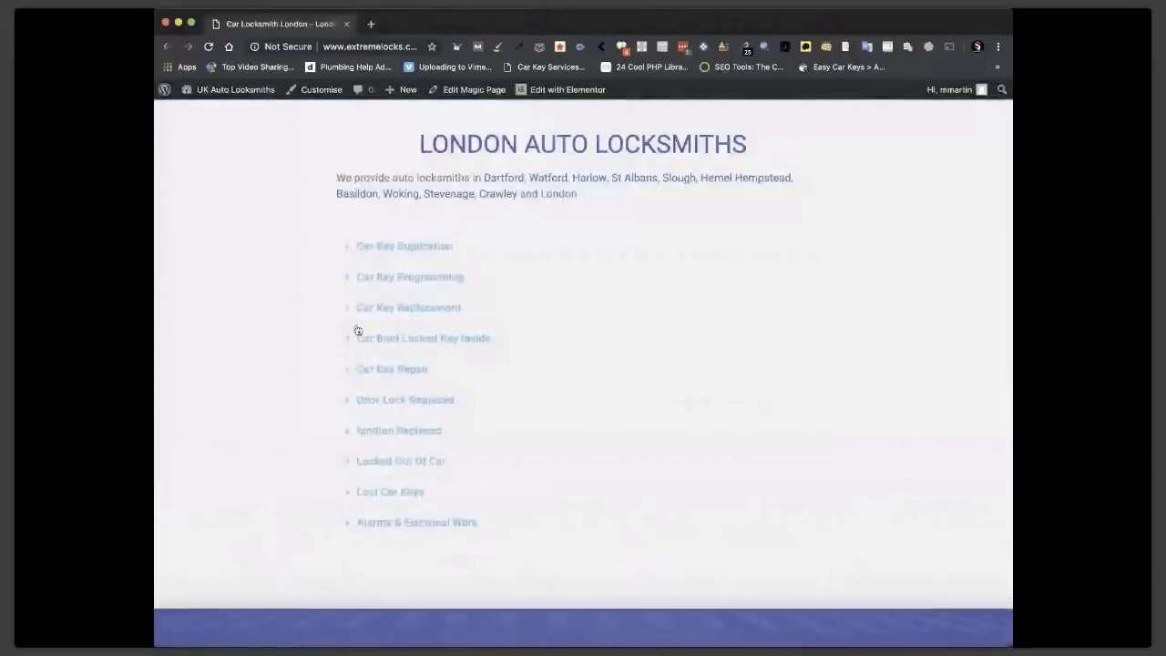
{"action": "left_click", "coordinate": [347, 339]}
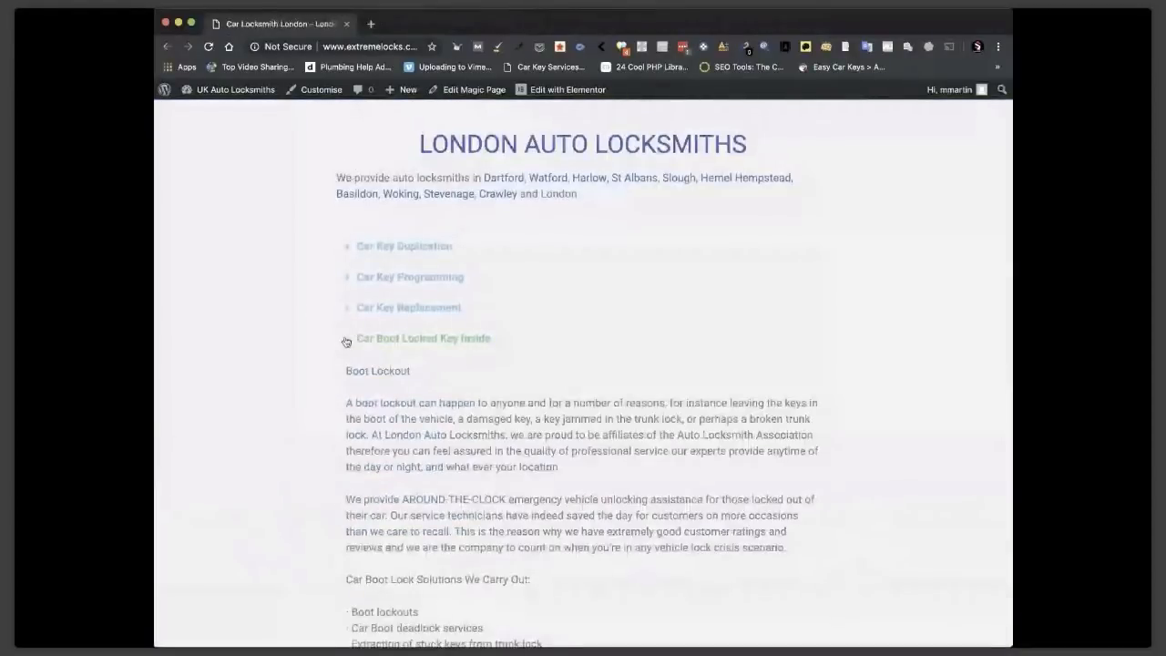
{"action": "left_click", "coordinate": [348, 309]}
Visit the Harlow page through its town link, then open the Hemel Hempstead page.
{"action": "left_click", "coordinate": [589, 181]}
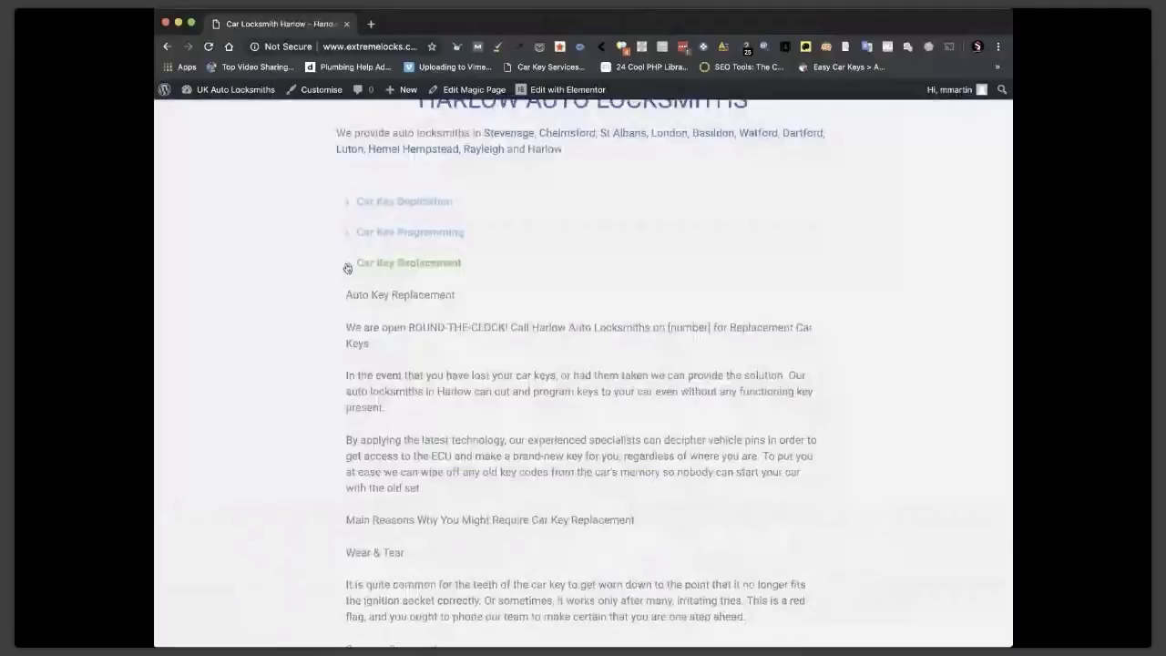
{"action": "scroll", "coordinate": [743, 267], "scroll_direction": "up", "scroll_amount": 2}
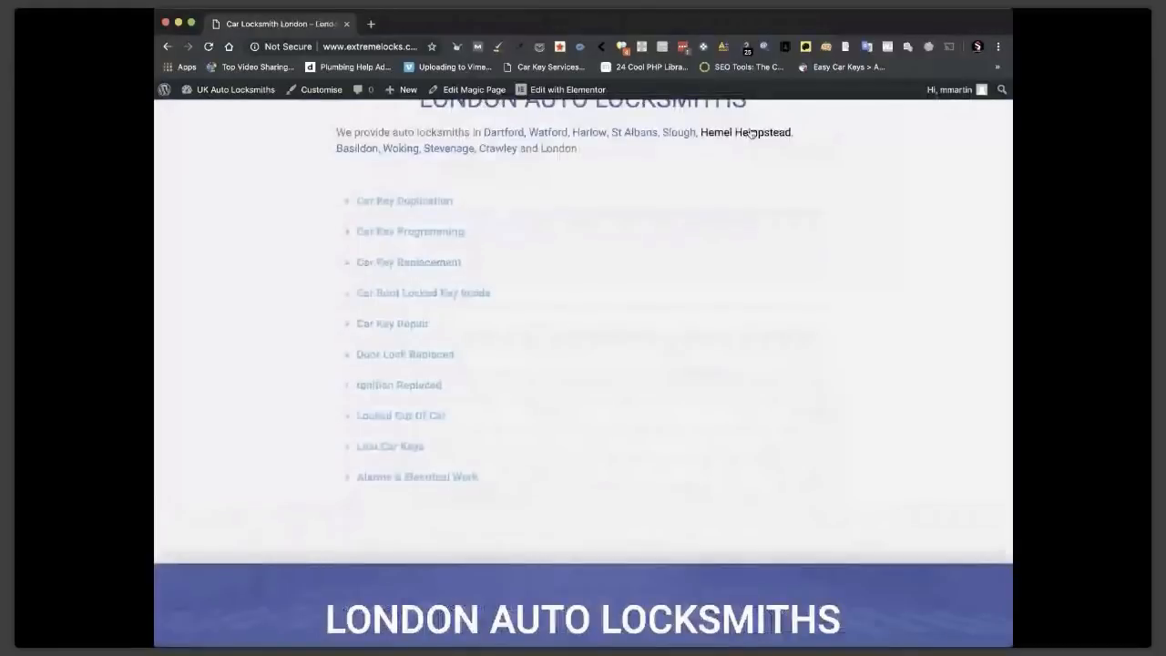
{"action": "left_click", "coordinate": [751, 133]}
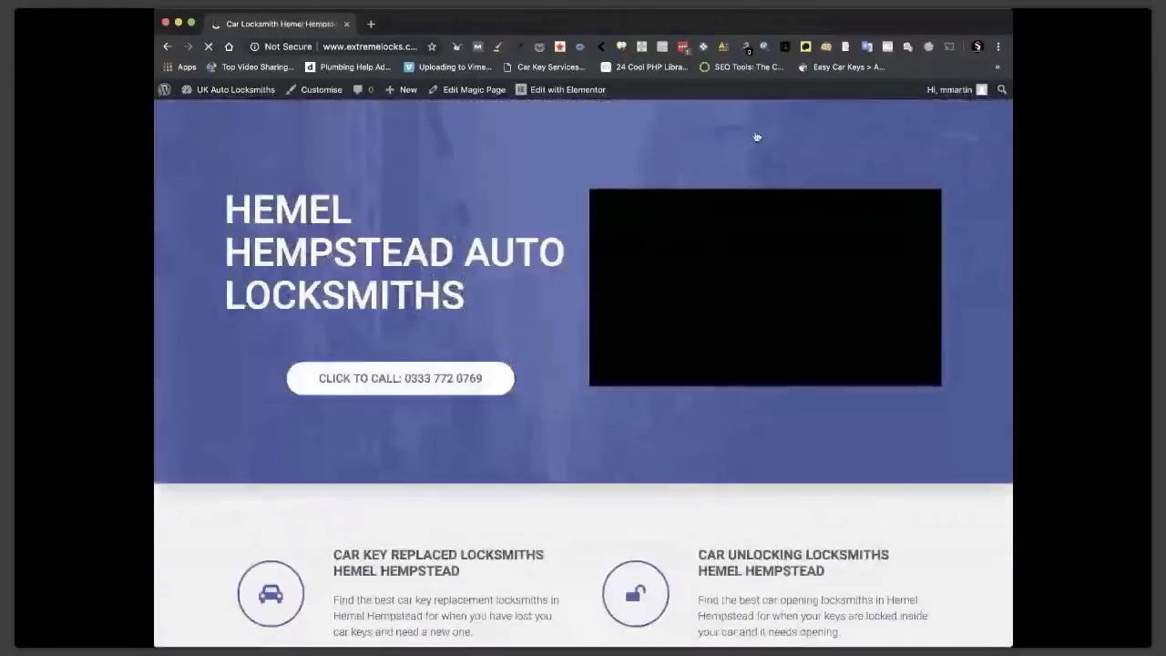
Expand Hemel Hempstead's Car Key Replacement toggle and confirm its text names Hemel Hempstead.
{"action": "scroll", "coordinate": [551, 322], "scroll_direction": "down", "scroll_amount": 3}
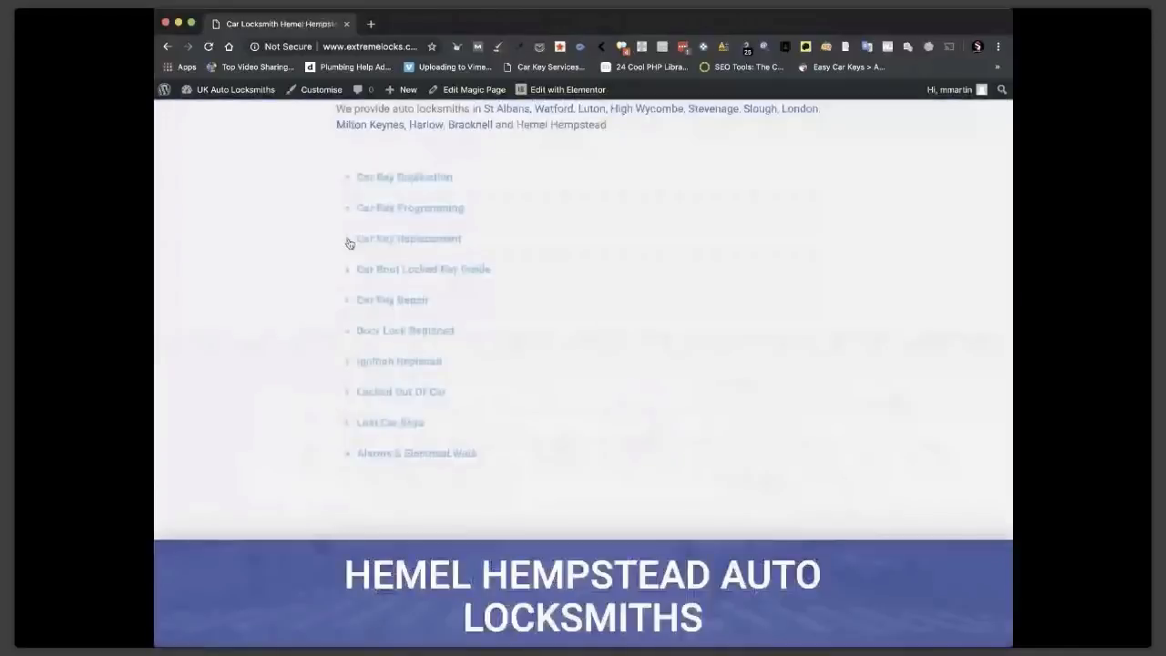
{"action": "left_click", "coordinate": [350, 239]}
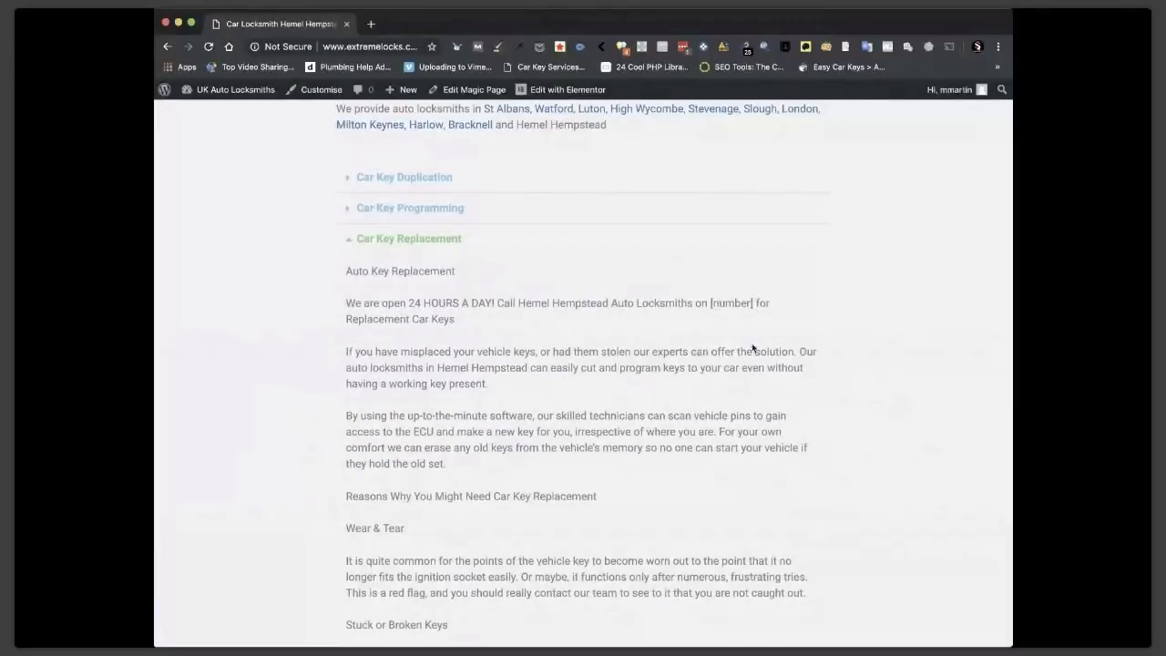
{"action": "scroll", "coordinate": [752, 348], "scroll_direction": "down", "scroll_amount": 3}
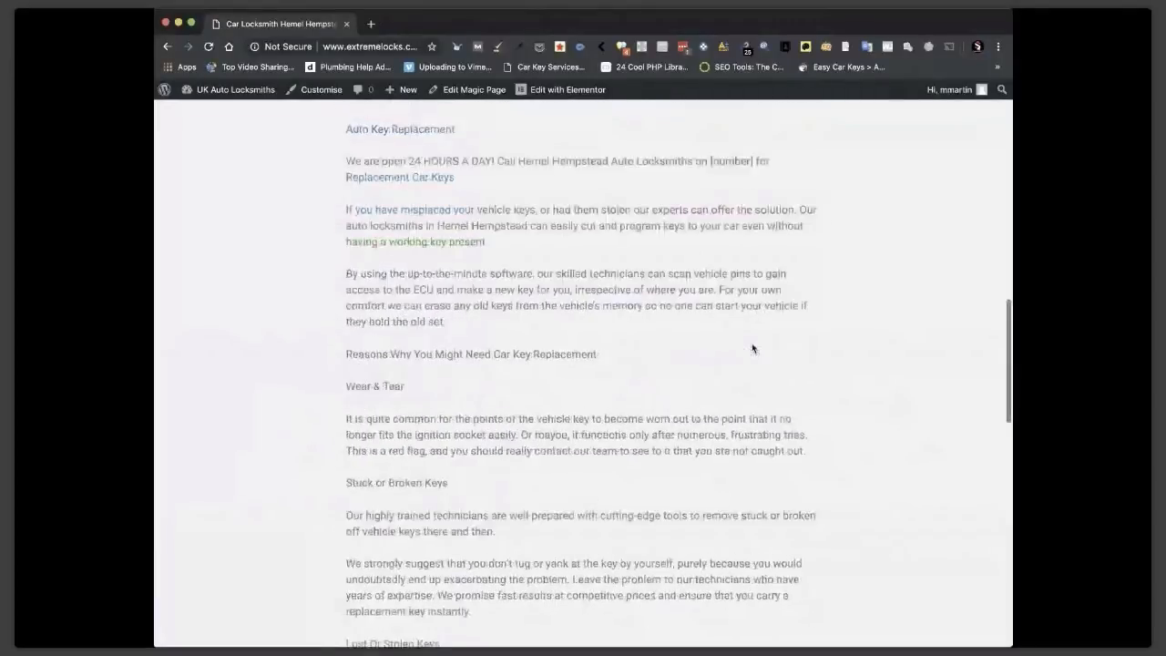
{"action": "scroll", "coordinate": [751, 348], "scroll_direction": "up", "scroll_amount": 3}
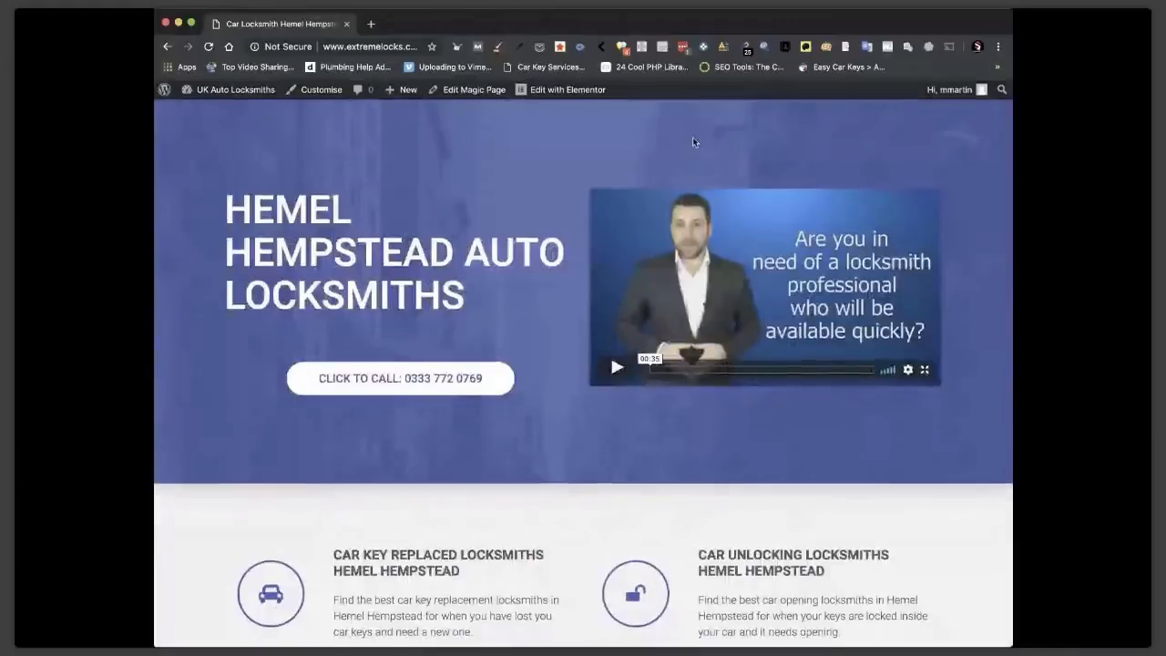
Run a SEOquake diagnosis and select the flagged 134-character page title text.
{"action": "left_click", "coordinate": [824, 51]}
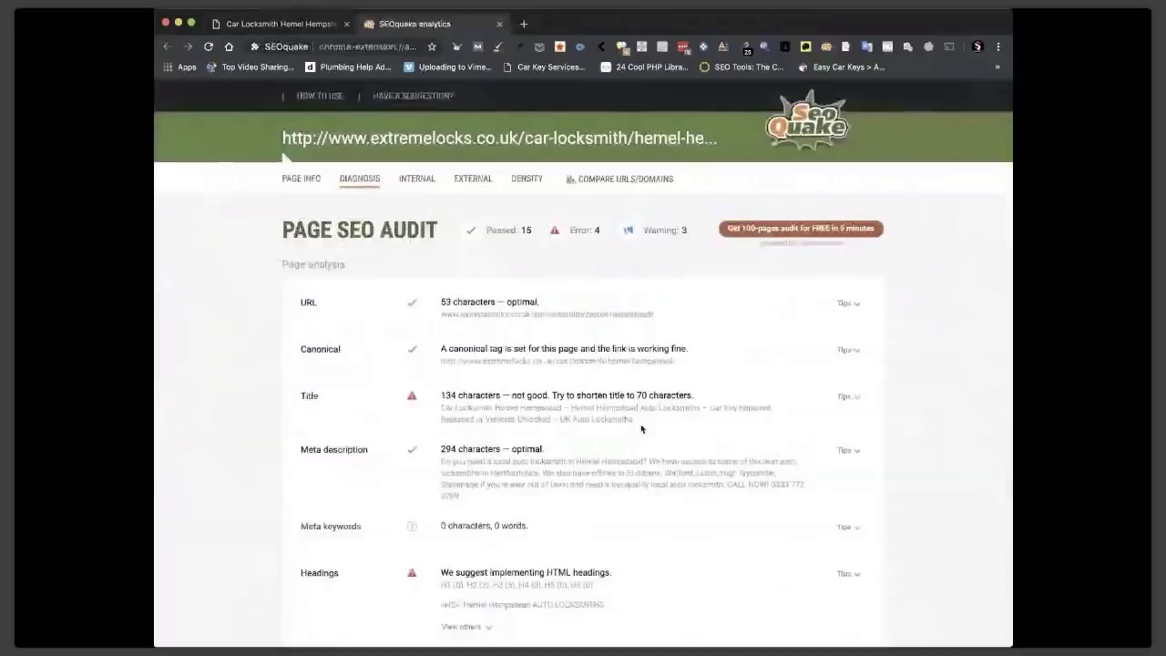
{"action": "left_click_drag", "start_coordinate": [641, 428], "coordinate": [440, 410]}
{"action": "left_click_drag", "start_coordinate": [440, 407], "coordinate": [701, 408]}
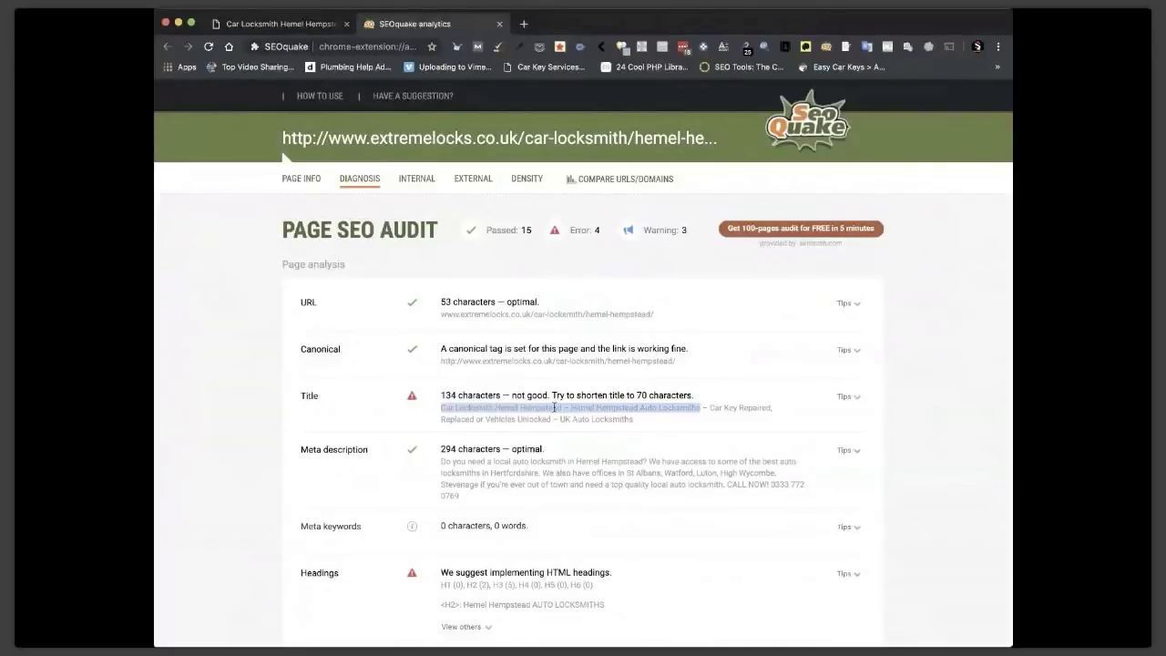
Select the meta description in the audit, then return to the Hemel Hempstead page.
{"action": "scroll", "coordinate": [605, 433], "scroll_direction": "down", "scroll_amount": 1}
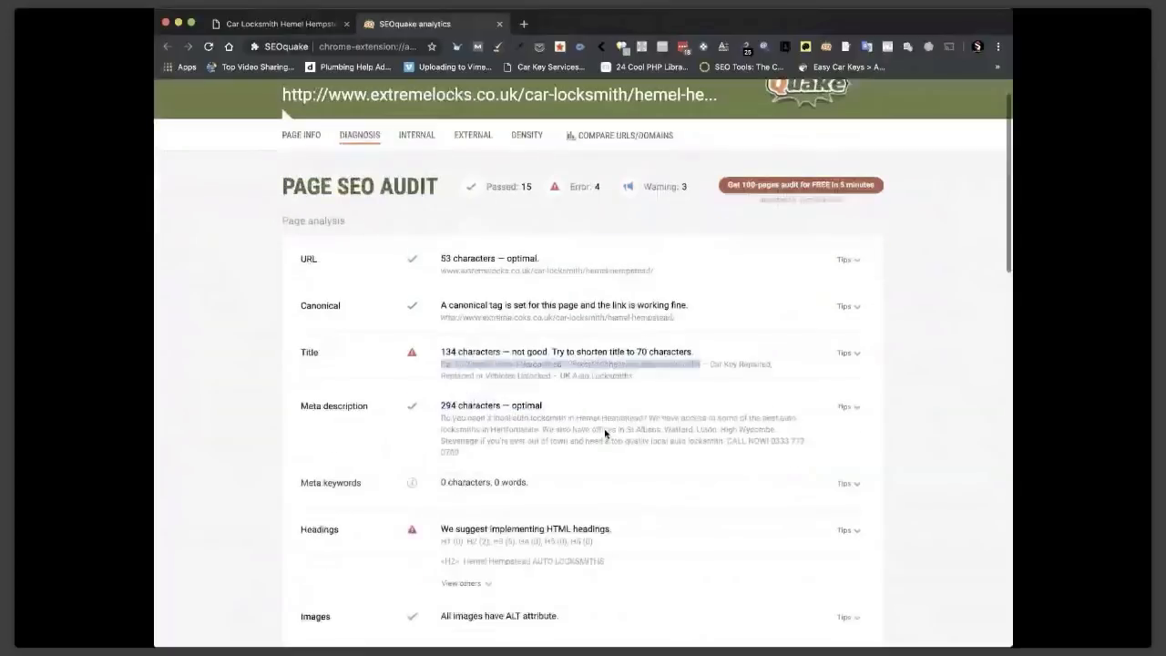
{"action": "scroll", "coordinate": [605, 433], "scroll_direction": "down", "scroll_amount": 1}
{"action": "double_click", "coordinate": [467, 393]}
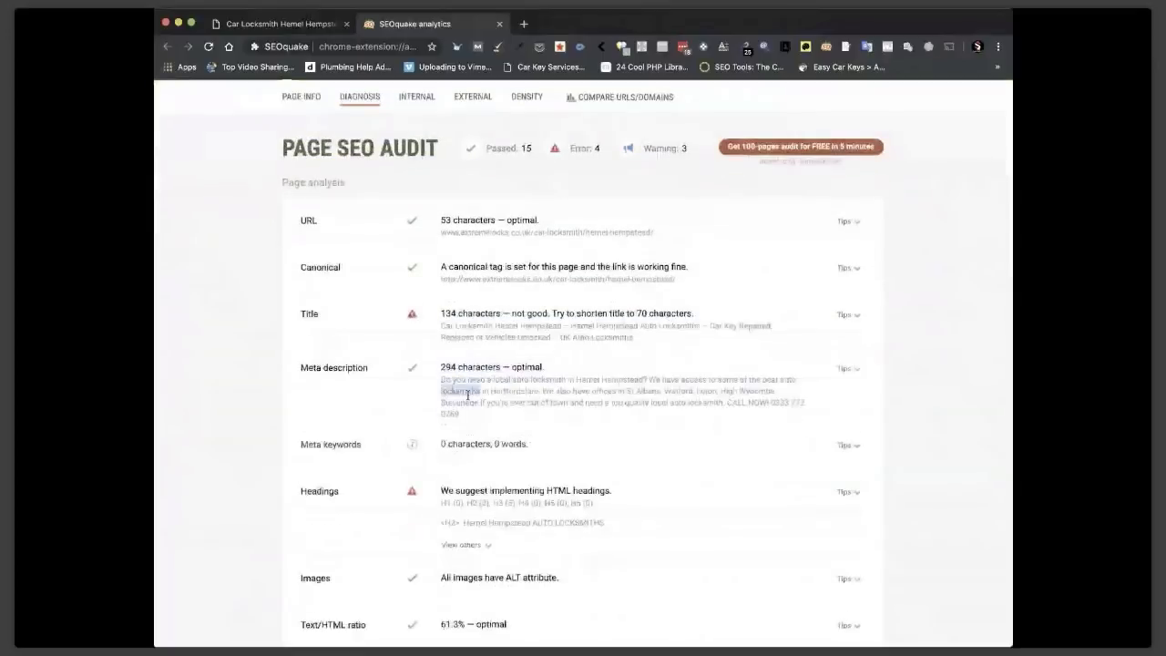
{"action": "left_click", "coordinate": [468, 393]}
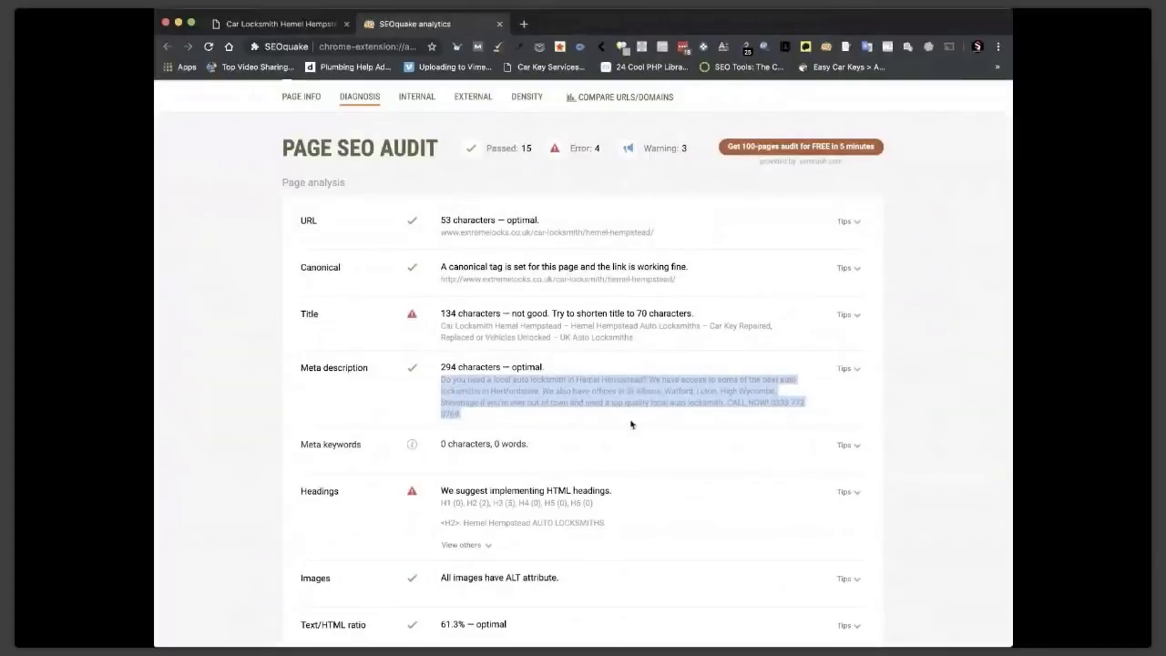
{"action": "scroll", "coordinate": [631, 424], "scroll_direction": "down", "scroll_amount": 3}
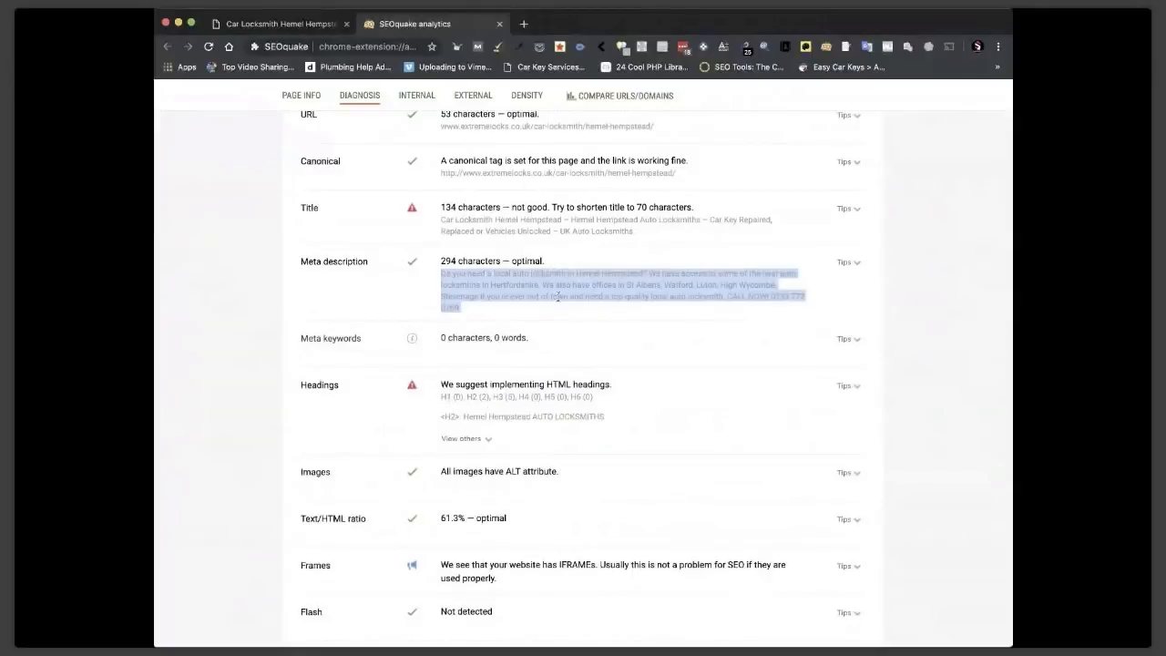
{"action": "left_click", "coordinate": [317, 33]}
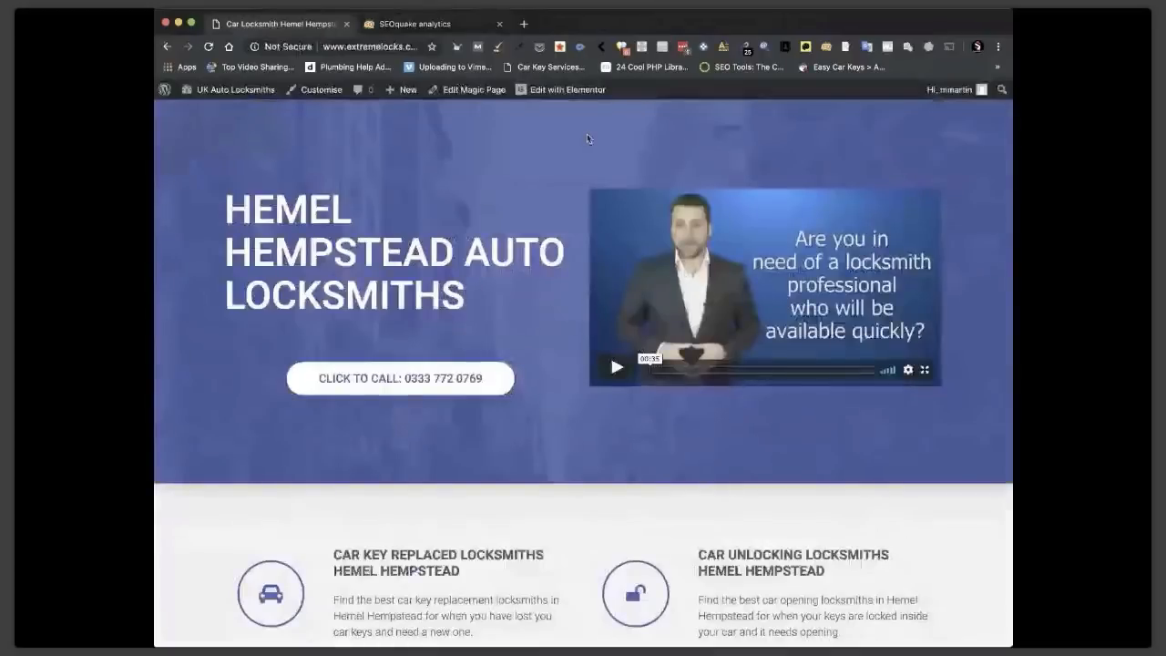
Set the [LOCATION] AUTO LOCKSMITHS heading's HTML tag to H1, update, and view the live page.
{"action": "left_click", "coordinate": [560, 90]}
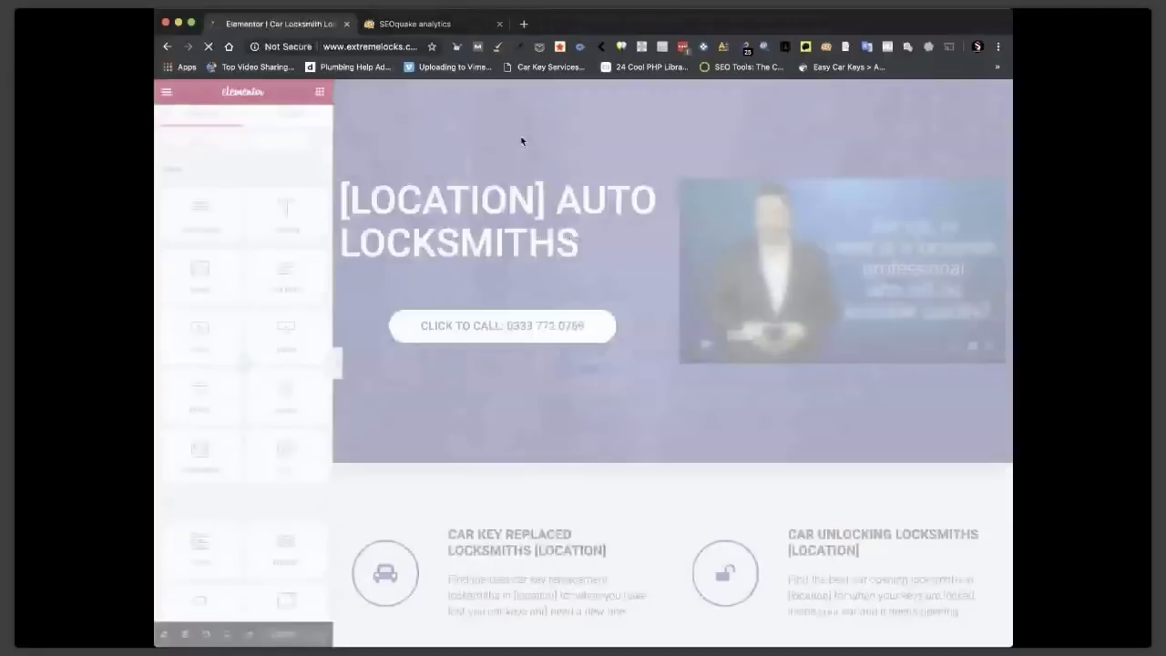
{"action": "left_click", "coordinate": [494, 199]}
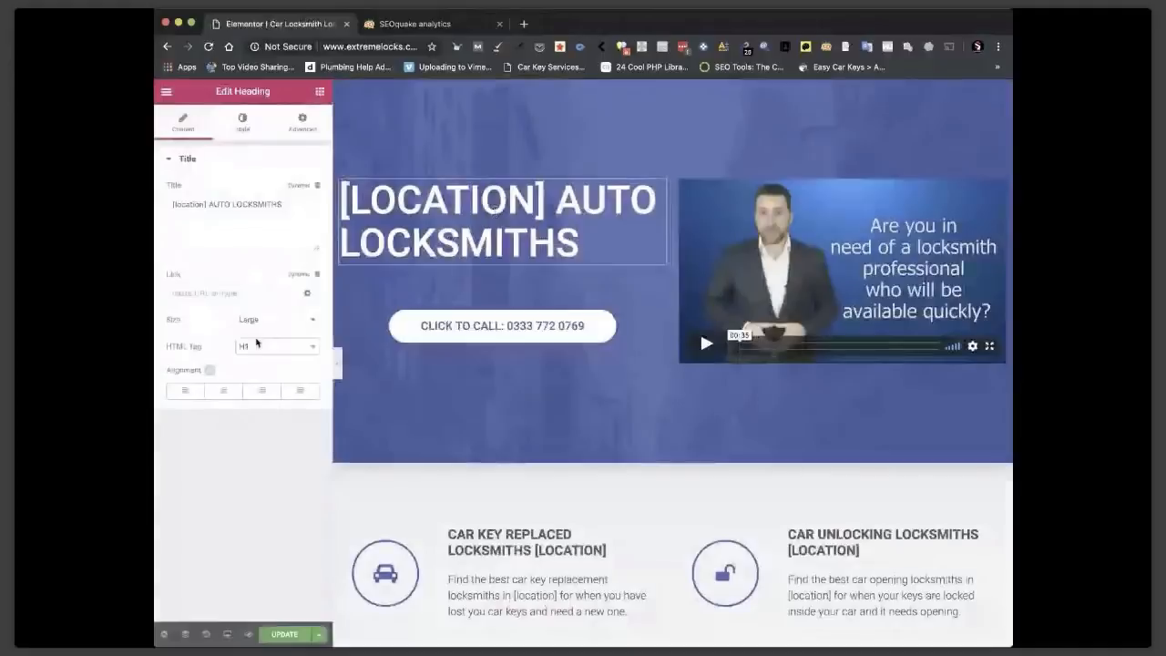
{"action": "left_click", "coordinate": [280, 635]}
{"action": "left_click", "coordinate": [499, 24]}
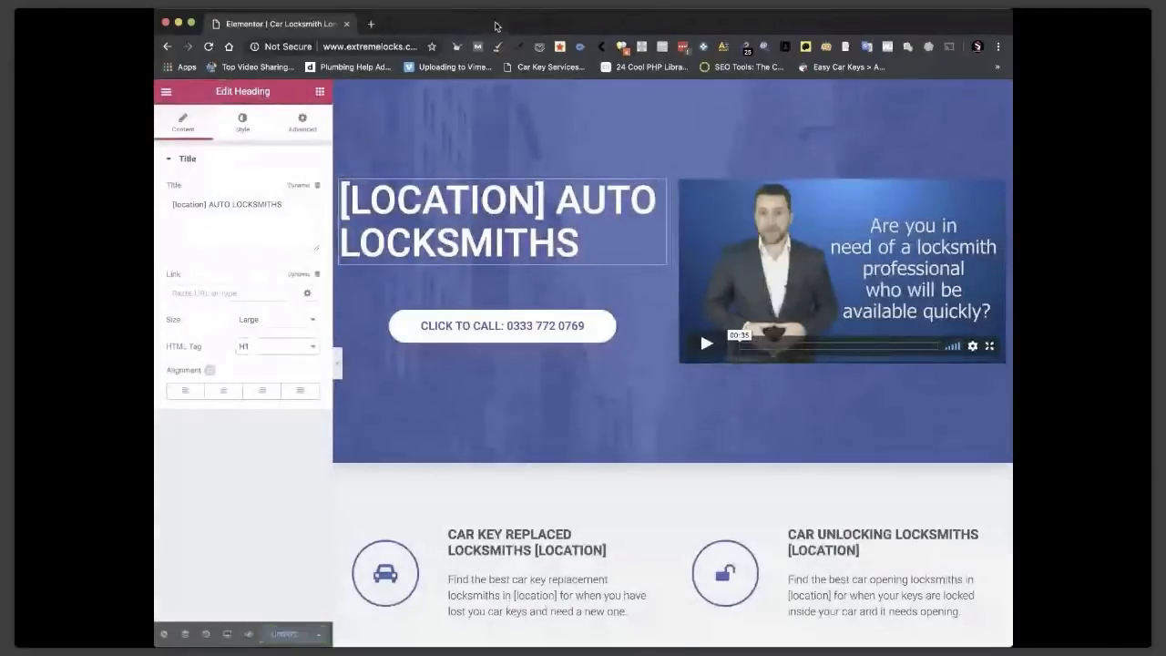
{"action": "left_click", "coordinate": [167, 93]}
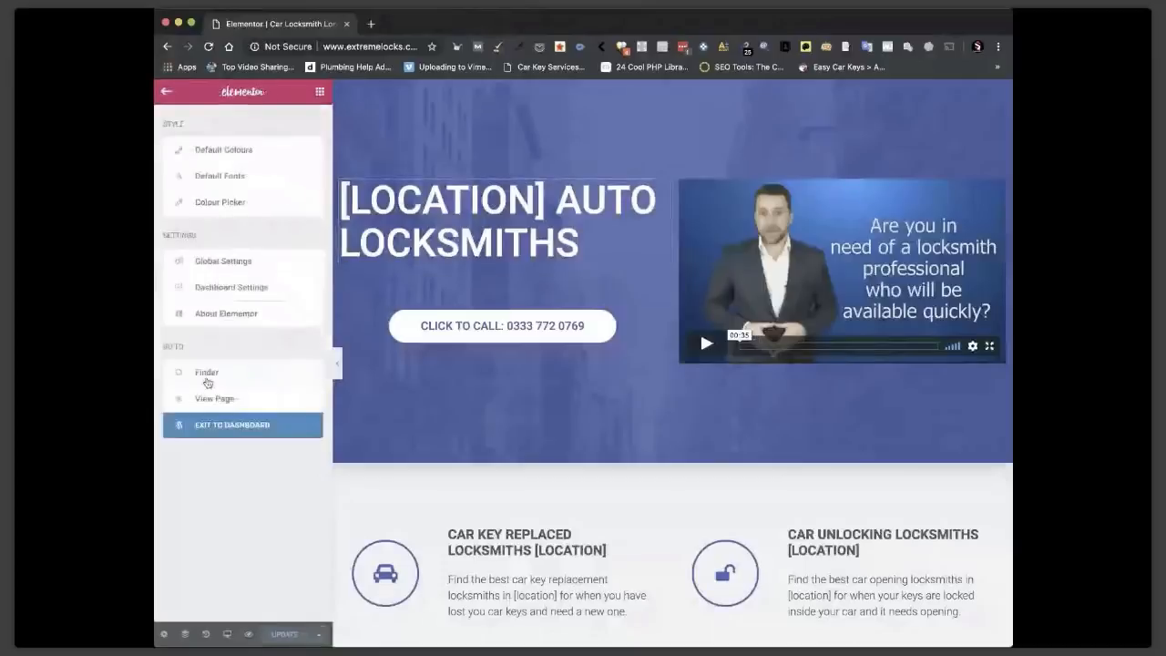
{"action": "left_click", "coordinate": [205, 399]}
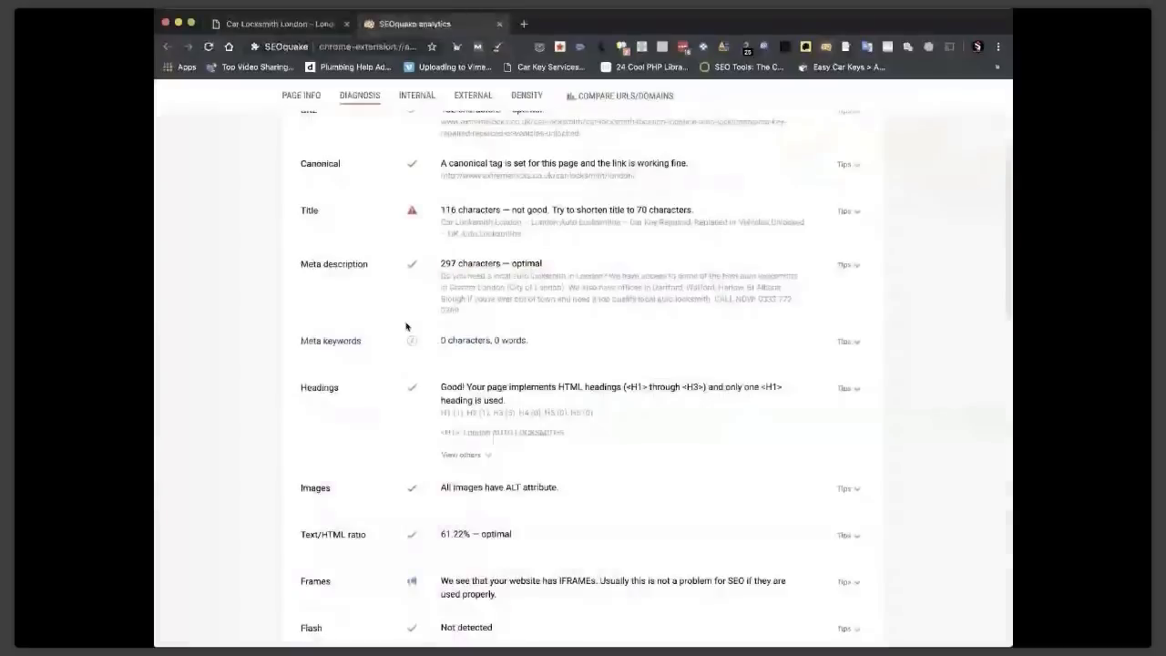
Confirm the single H1 in SEOquake's headings list, then review the Schema.org, Open Graph and Twitter Card rows.
{"action": "scroll", "coordinate": [406, 326], "scroll_direction": "down", "scroll_amount": 2}
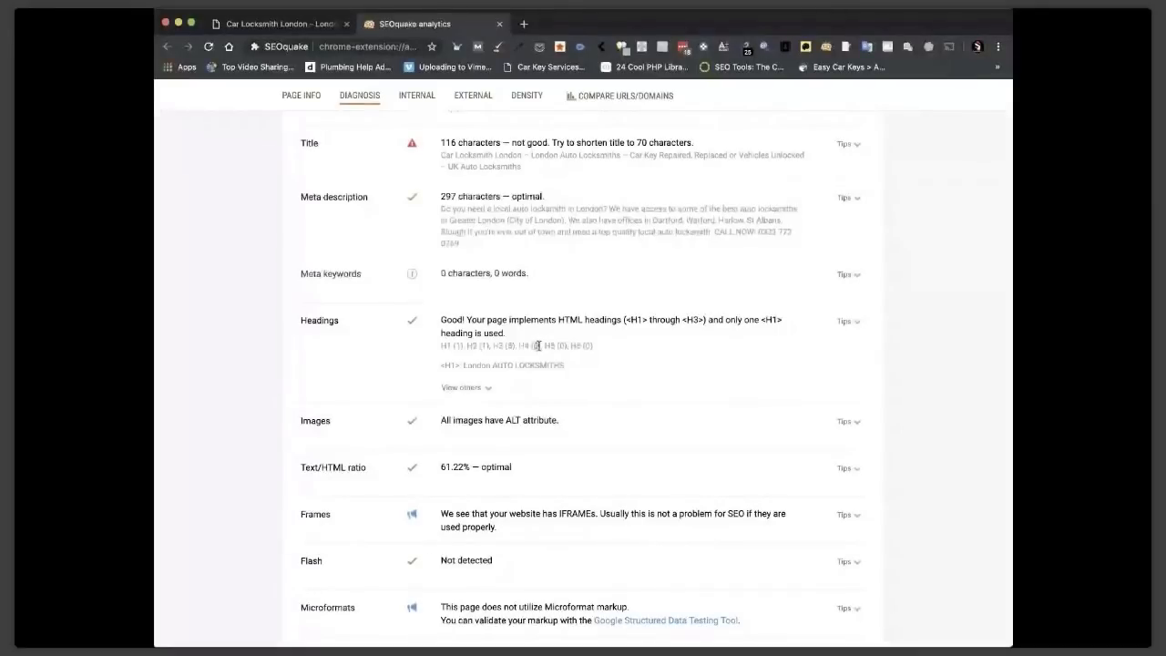
{"action": "left_click", "coordinate": [487, 387]}
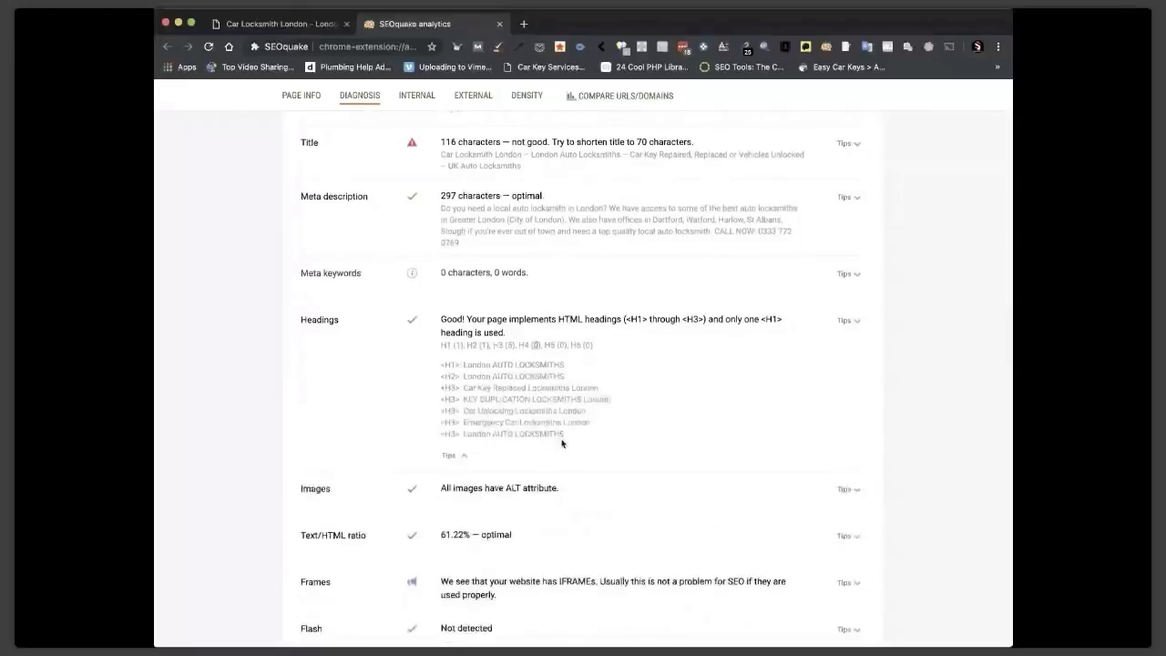
{"action": "scroll", "coordinate": [562, 444], "scroll_direction": "down", "scroll_amount": 1}
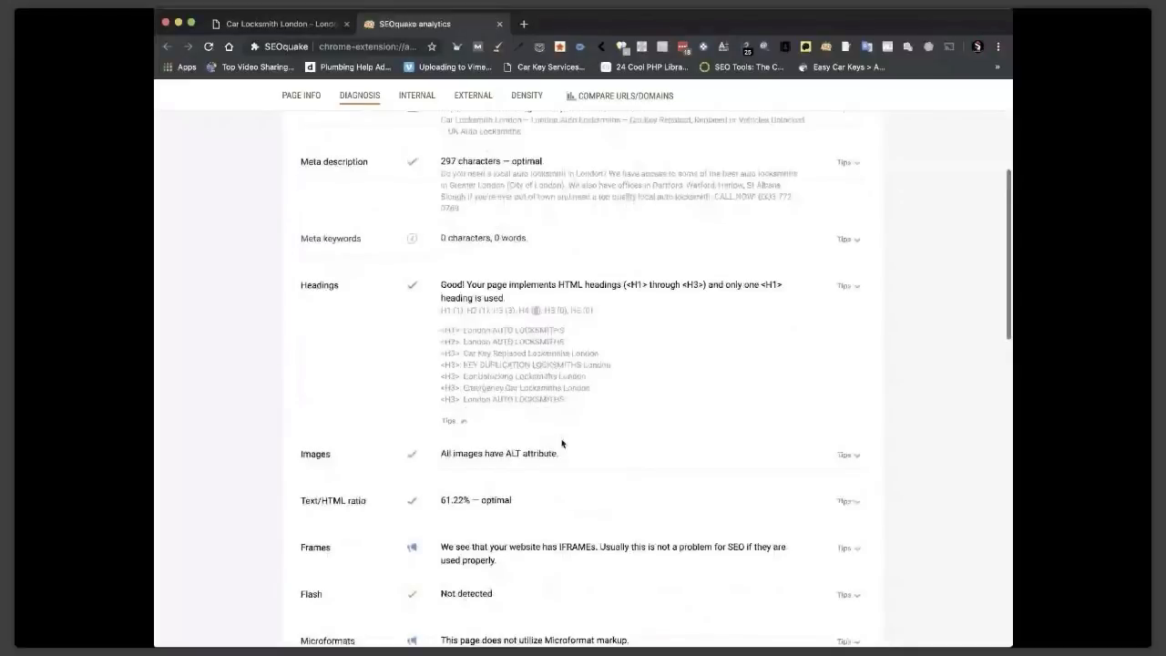
{"action": "scroll", "coordinate": [592, 441], "scroll_direction": "down", "scroll_amount": 3}
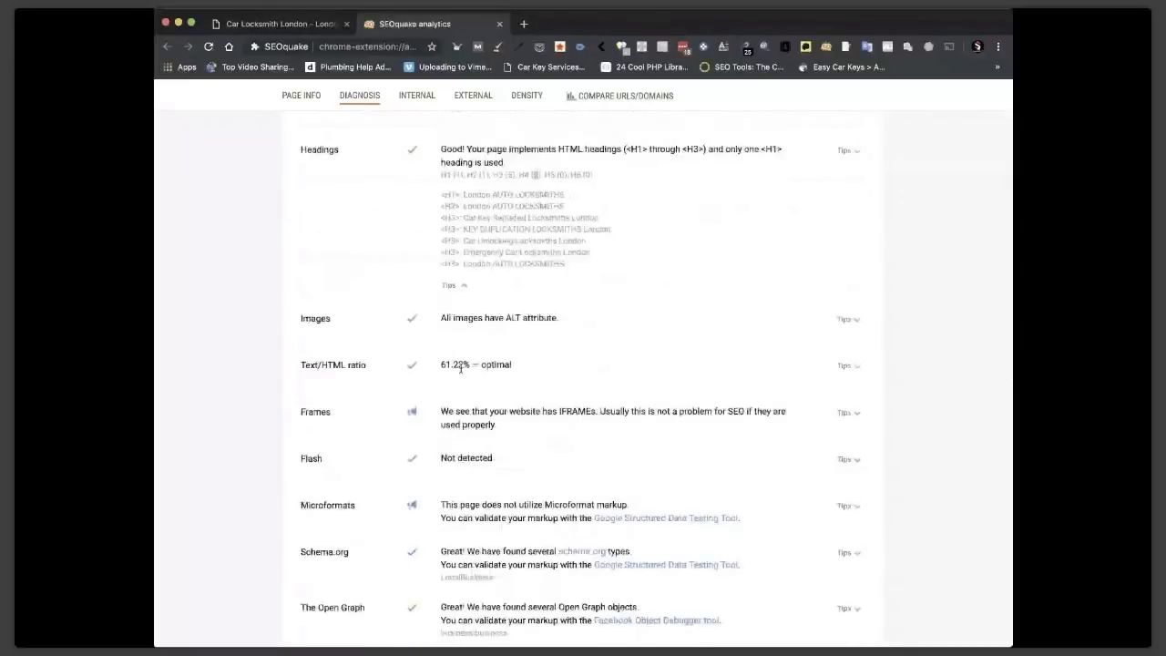
{"action": "scroll", "coordinate": [547, 372], "scroll_direction": "down", "scroll_amount": 2}
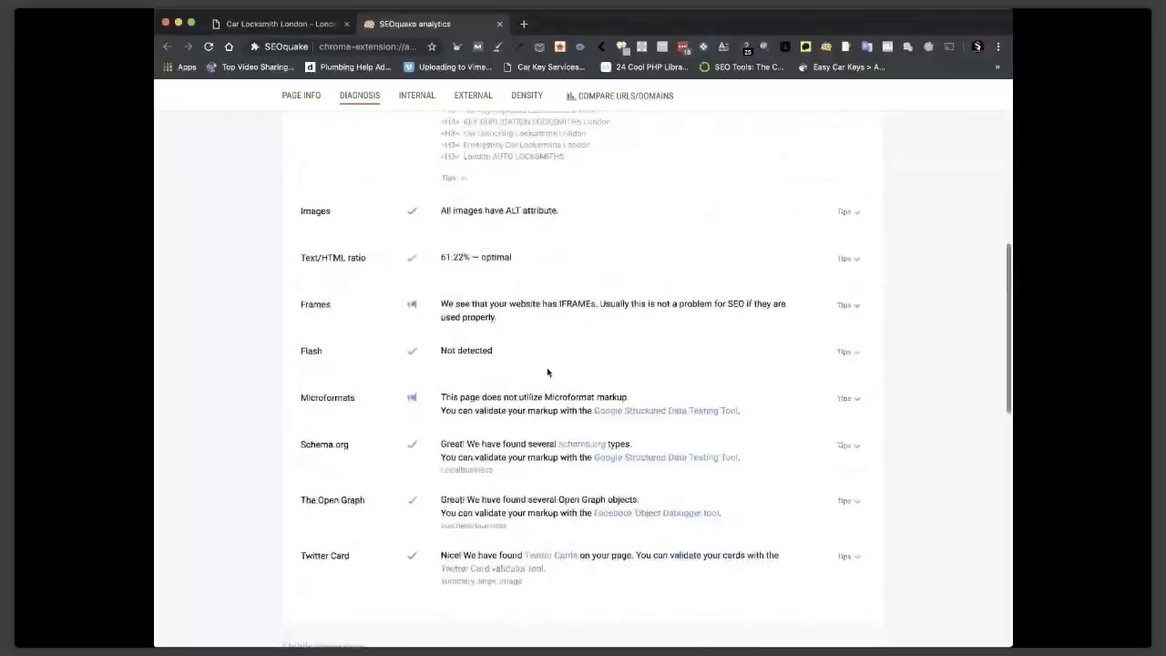
{"action": "left_click", "coordinate": [671, 456]}
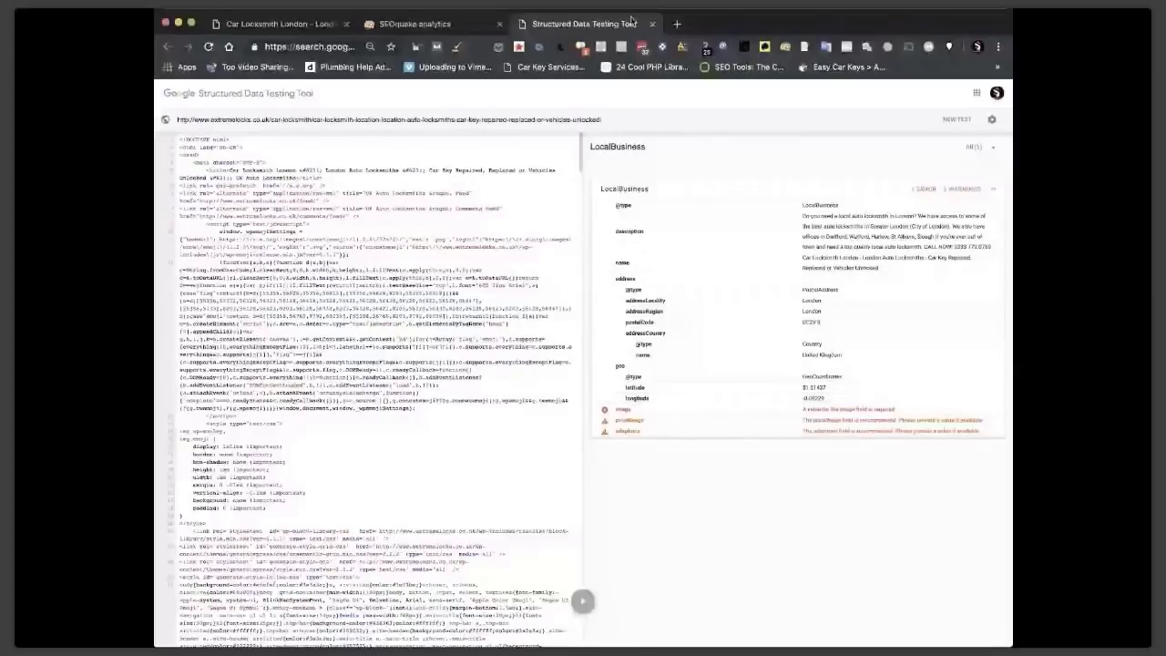
{"action": "key", "text": "super+w"}
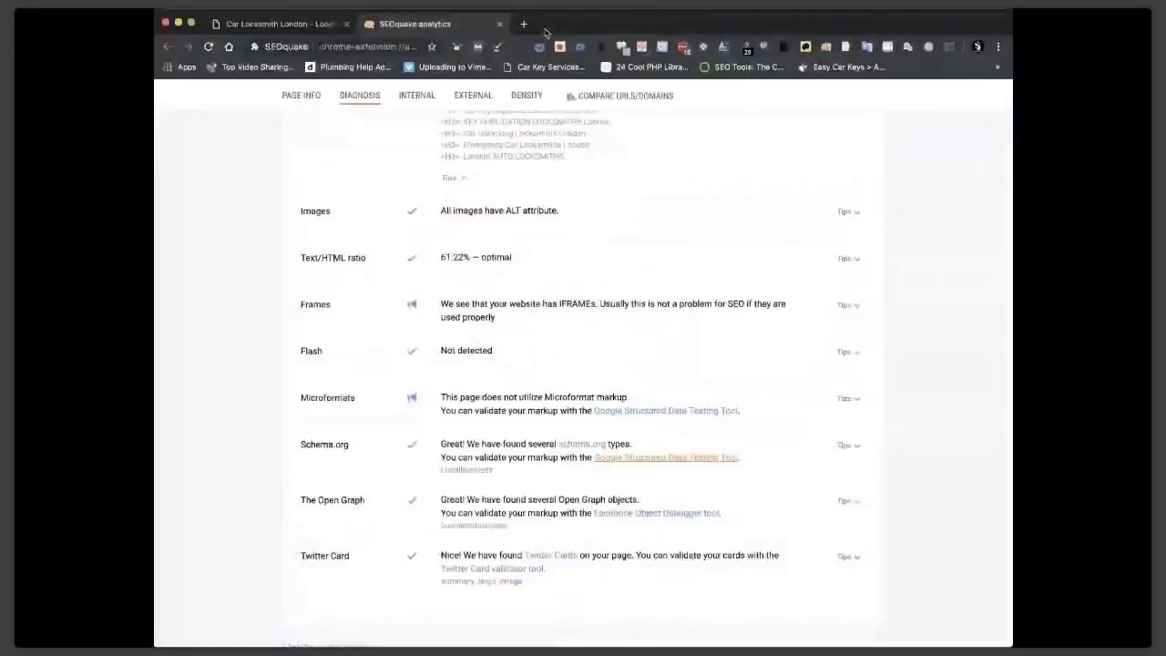
Close SEOquake, edit the Magic Page, and choose Product as the schema markup type.
{"action": "key", "text": "super+w"}
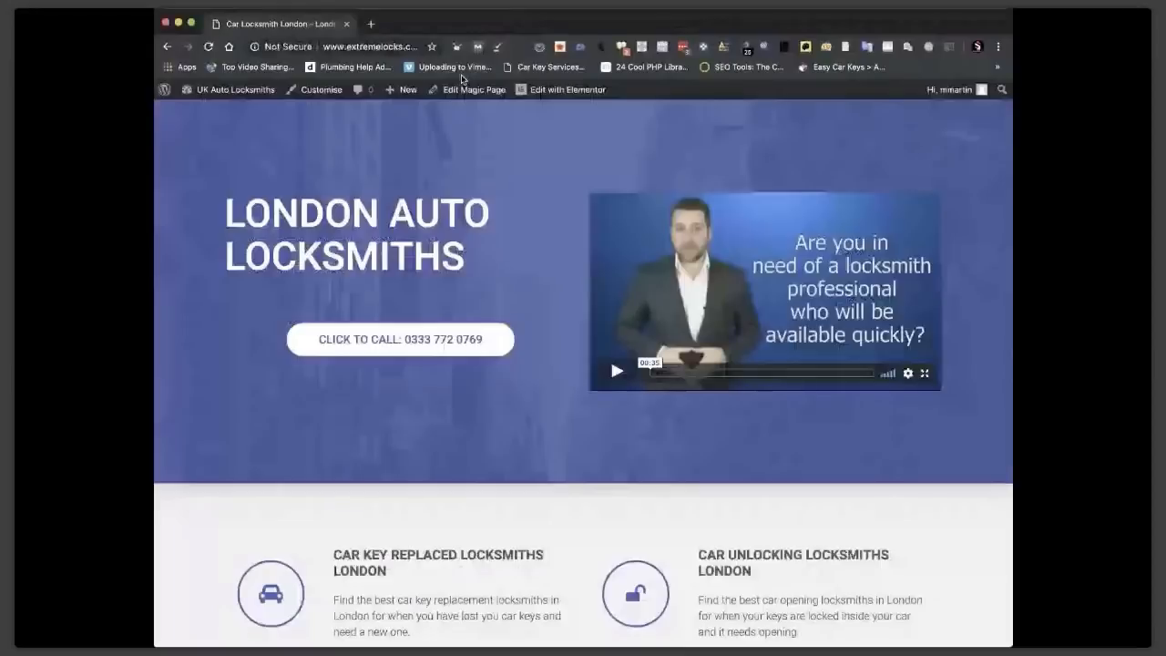
{"action": "left_click", "coordinate": [469, 89]}
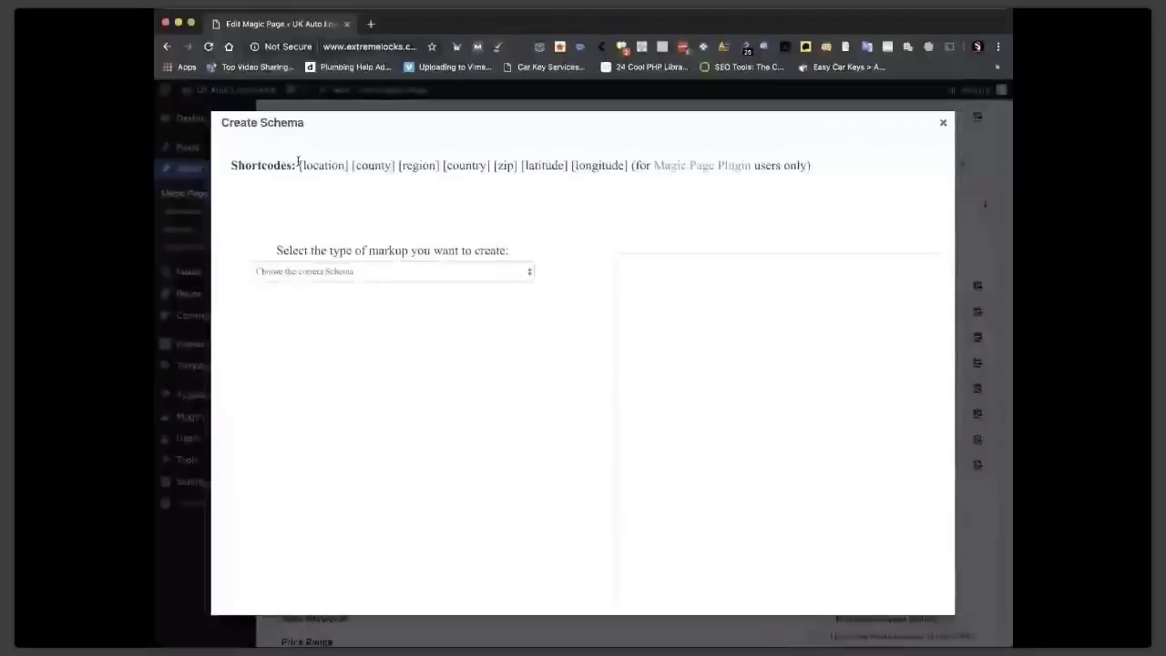
{"action": "left_click_drag", "start_coordinate": [297, 161], "coordinate": [812, 217]}
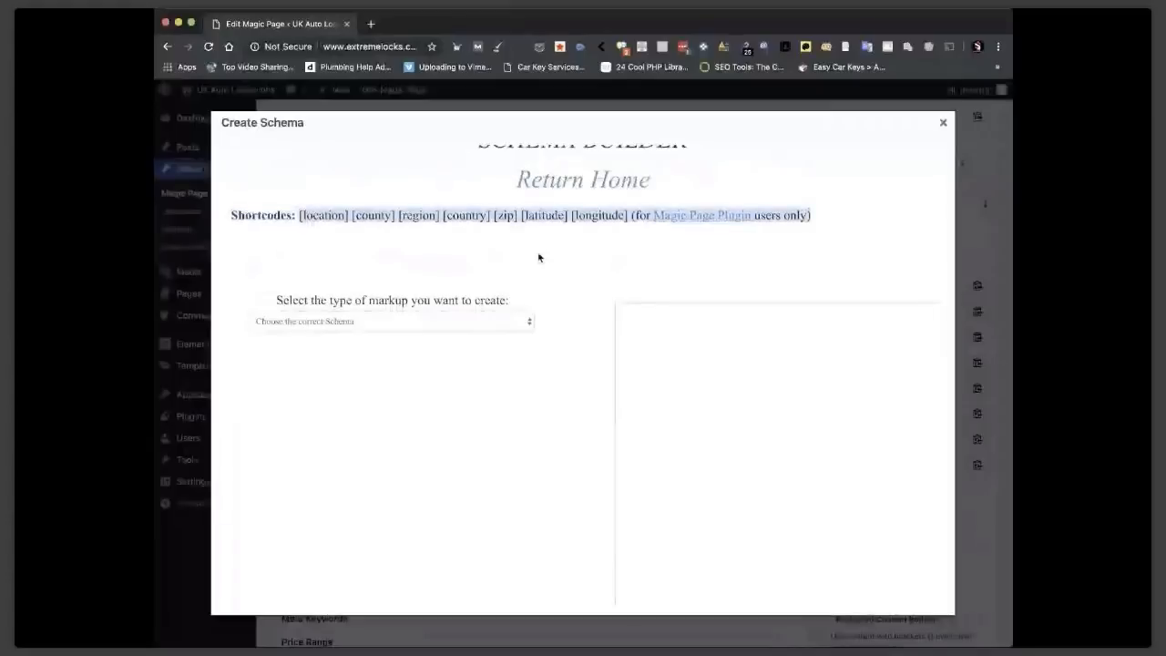
{"action": "left_click", "coordinate": [372, 329]}
{"action": "left_click", "coordinate": [412, 321]}
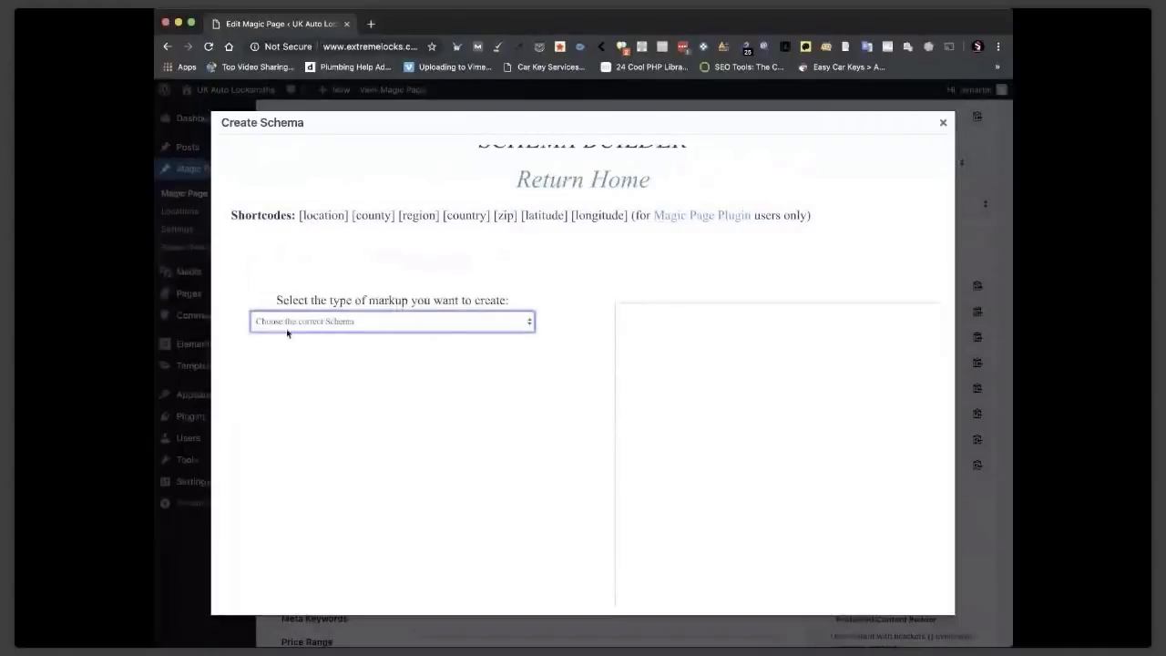
{"action": "left_click", "coordinate": [276, 354]}
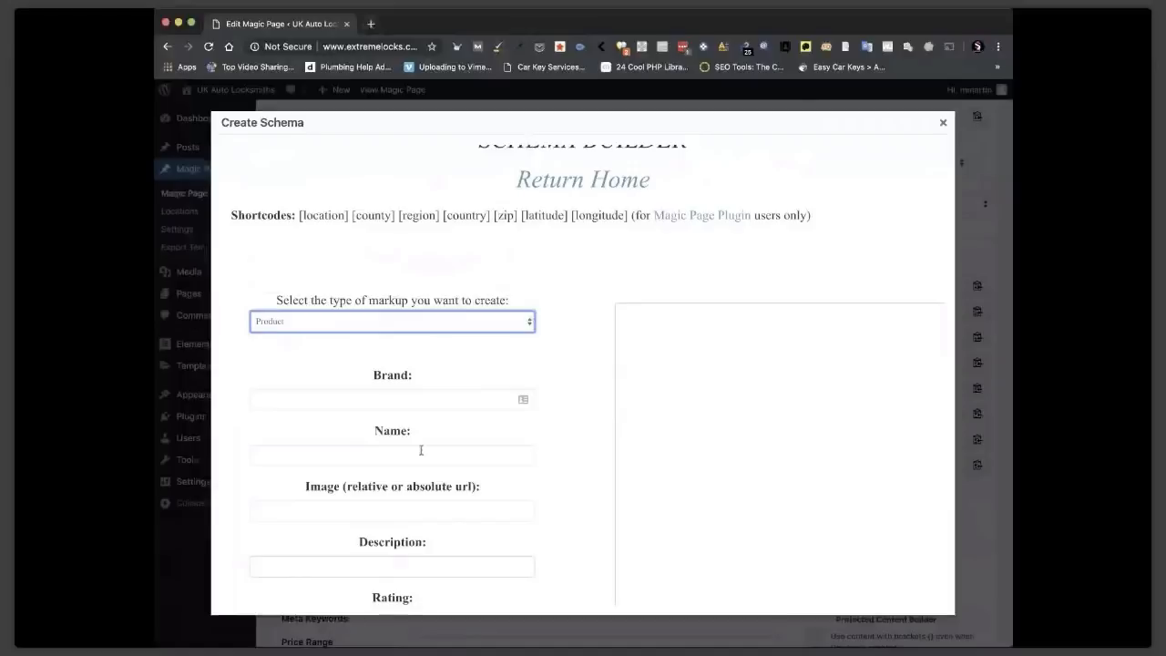
Set both Brand and Name to the pasted Car Locksmith [location] page title.
{"action": "left_click", "coordinate": [389, 404]}
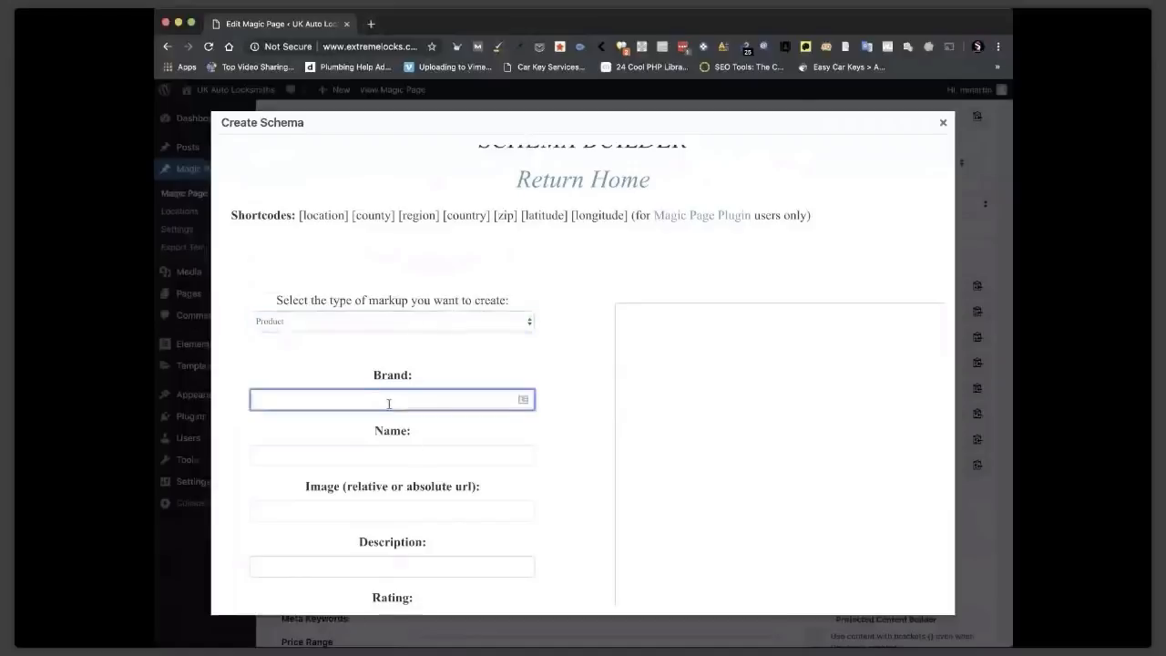
{"action": "type", "text": "UK"}
{"action": "key", "text": "BackSpace"}
{"action": "key", "text": "BackSpace"}
{"action": "key", "text": "BackSpace"}
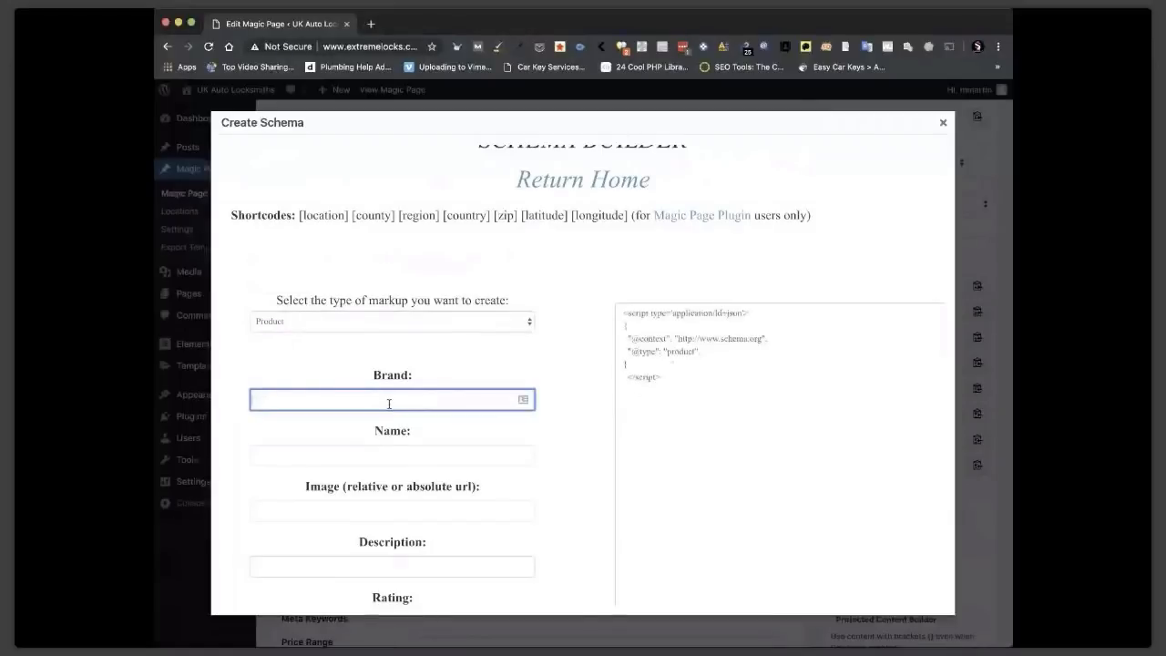
{"action": "type", "text": "[localtion"}
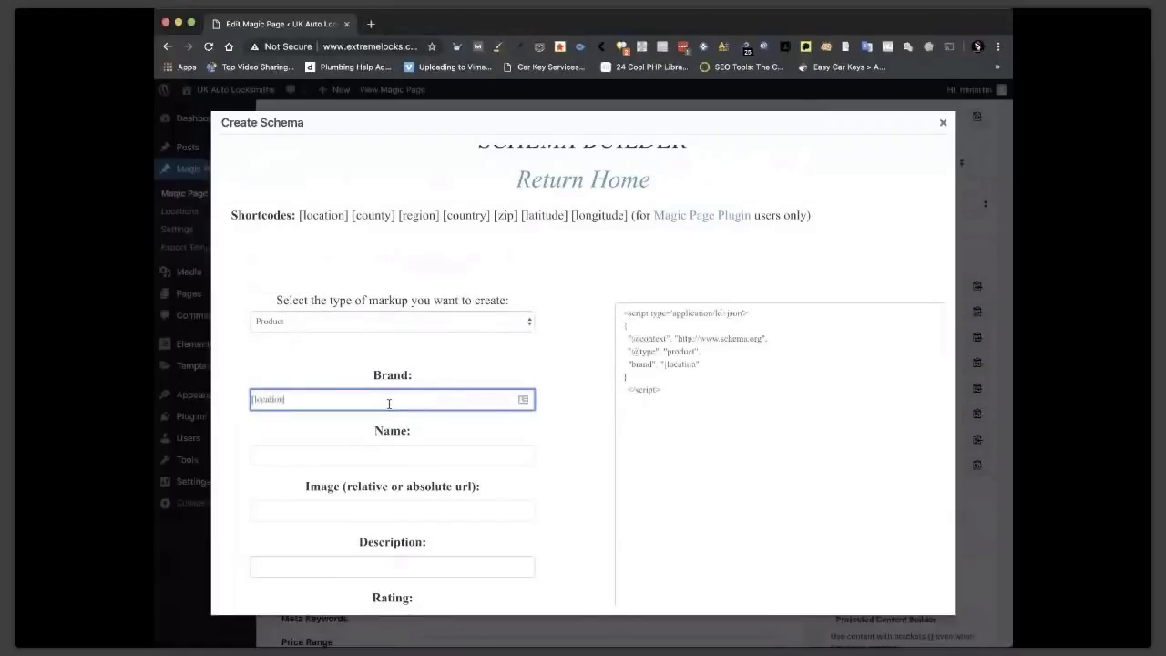
{"action": "type", "text": "]"}
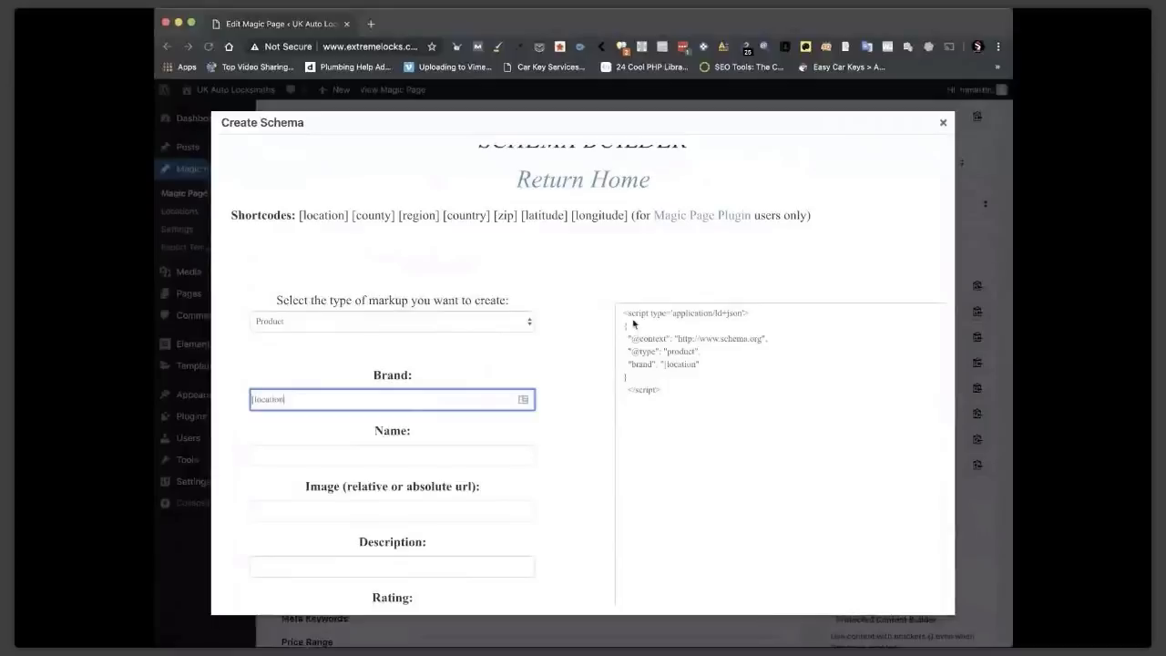
{"action": "left_click", "coordinate": [365, 398]}
{"action": "triple_click", "coordinate": [363, 396]}
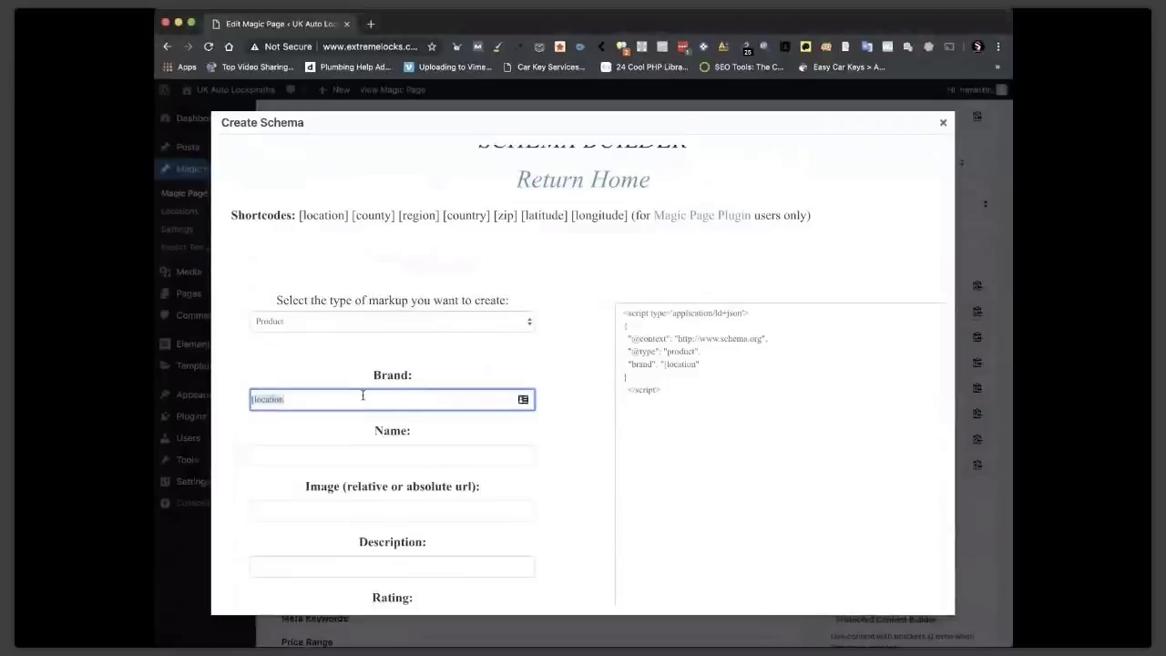
{"action": "type", "text": "Car Locksmith [location] - [location] Auto Locksmiths - Car Key Repaired, Replaced or Vehicles Unlocked"}
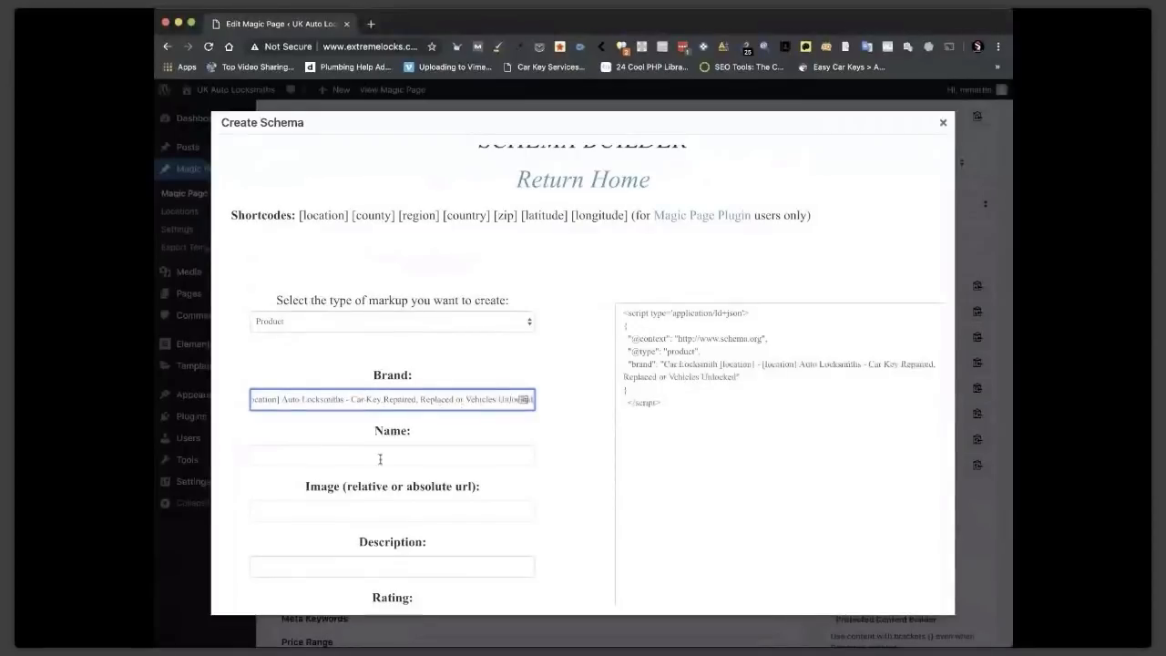
{"action": "left_click", "coordinate": [367, 463]}
{"action": "type", "text": "Car Locksmith [location] - [location] Auto Locksmiths - Car Key Repaired, Replaced or Vehicles Unlocked"}
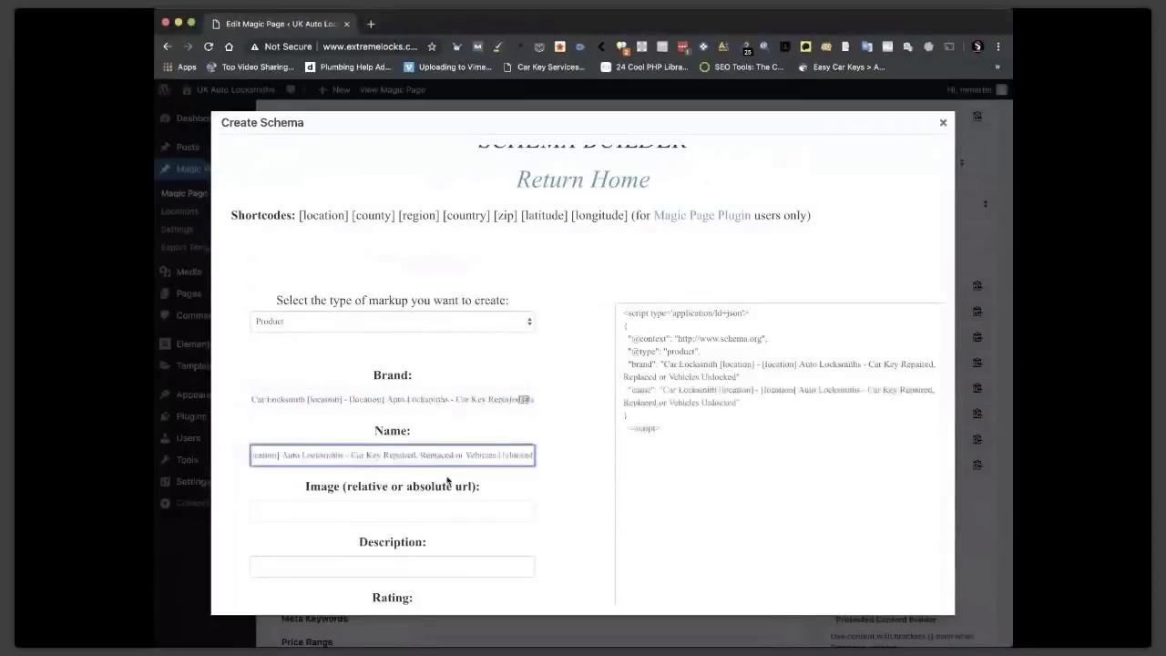
{"action": "scroll", "coordinate": [447, 481], "scroll_direction": "down", "scroll_amount": 2}
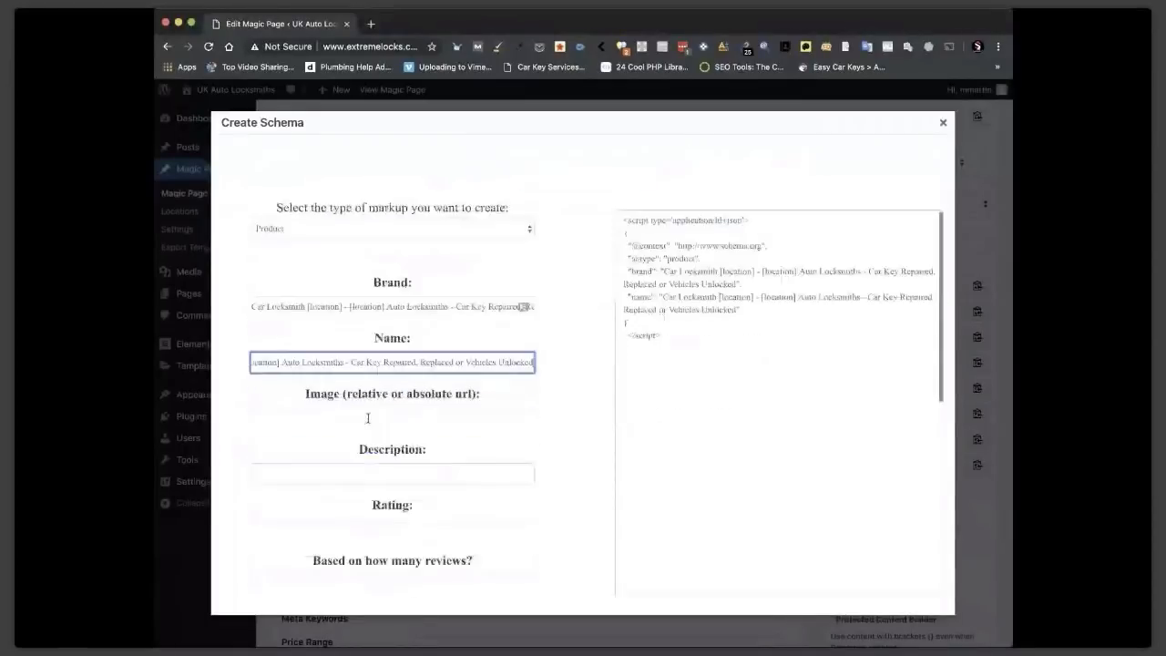
{"action": "left_click", "coordinate": [361, 420]}
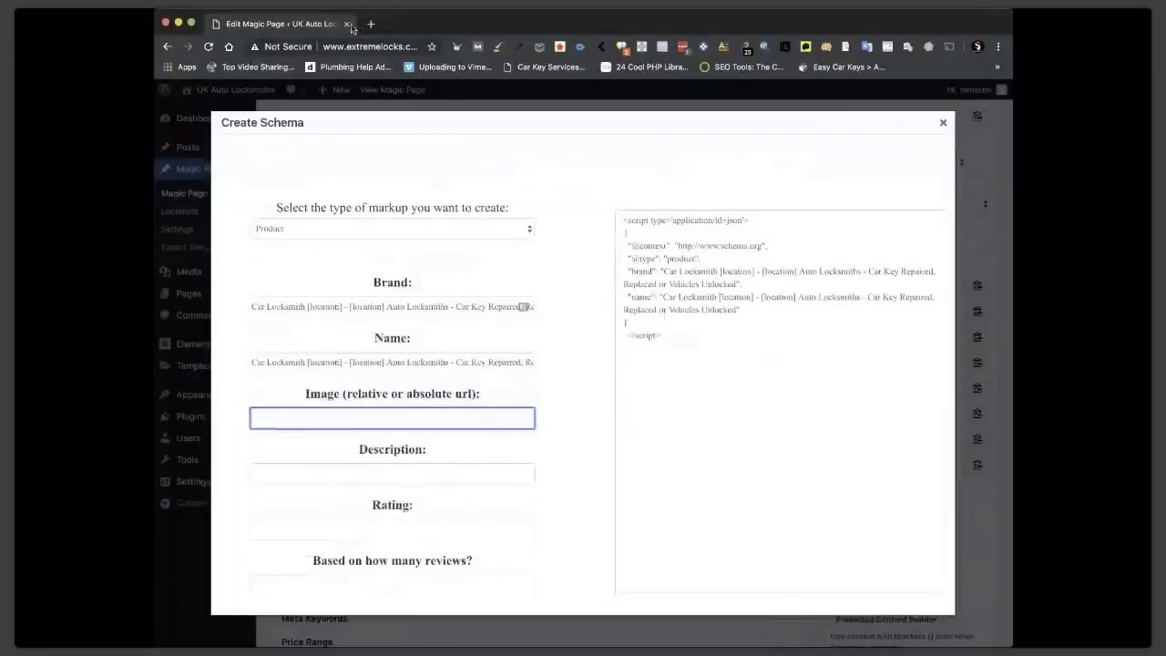
{"action": "scroll", "coordinate": [460, 380], "scroll_direction": "down", "scroll_amount": 2}
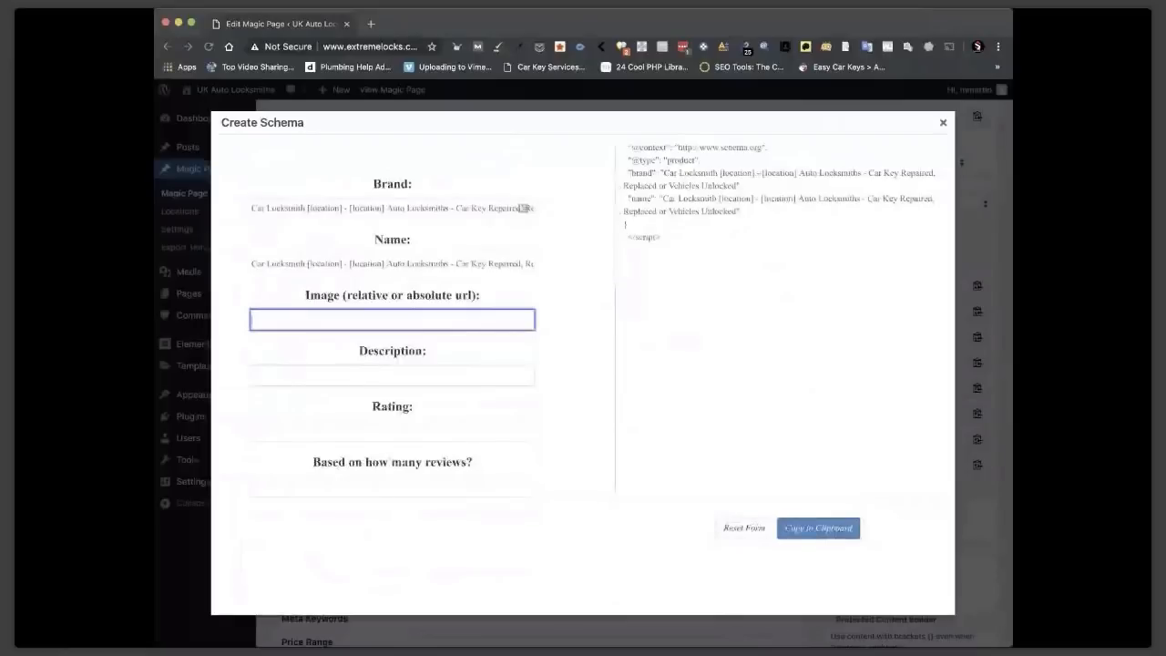
Paste the location page description into the schema's Description field and inspect the markup.
{"action": "left_click", "coordinate": [328, 373]}
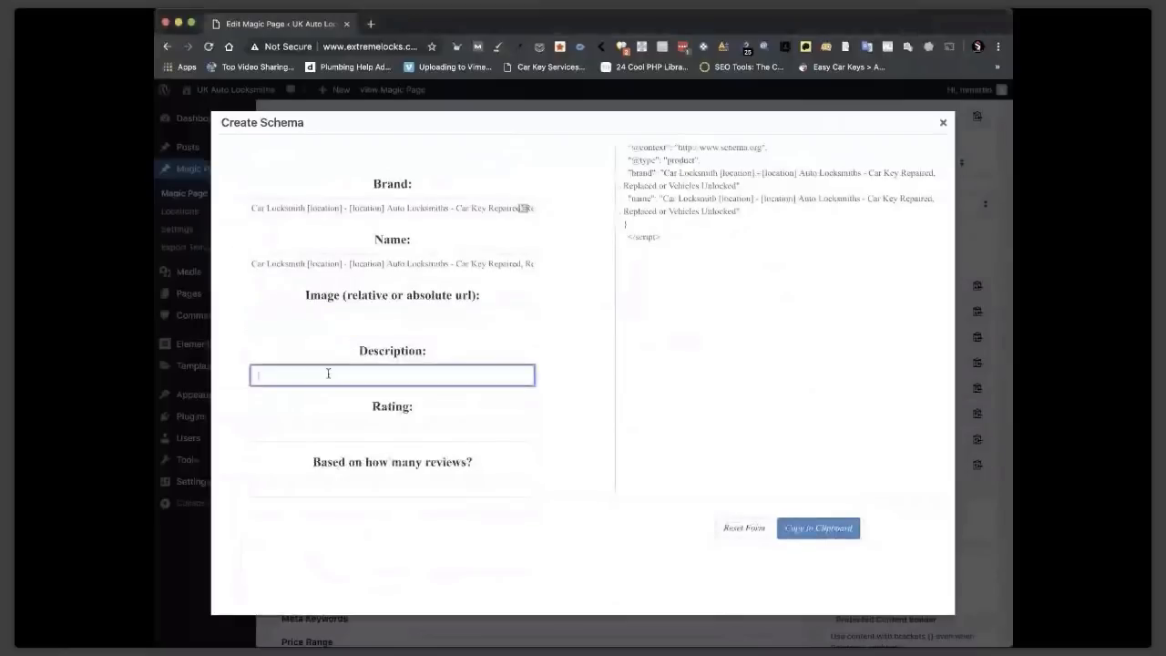
{"action": "key", "text": "super+v"}
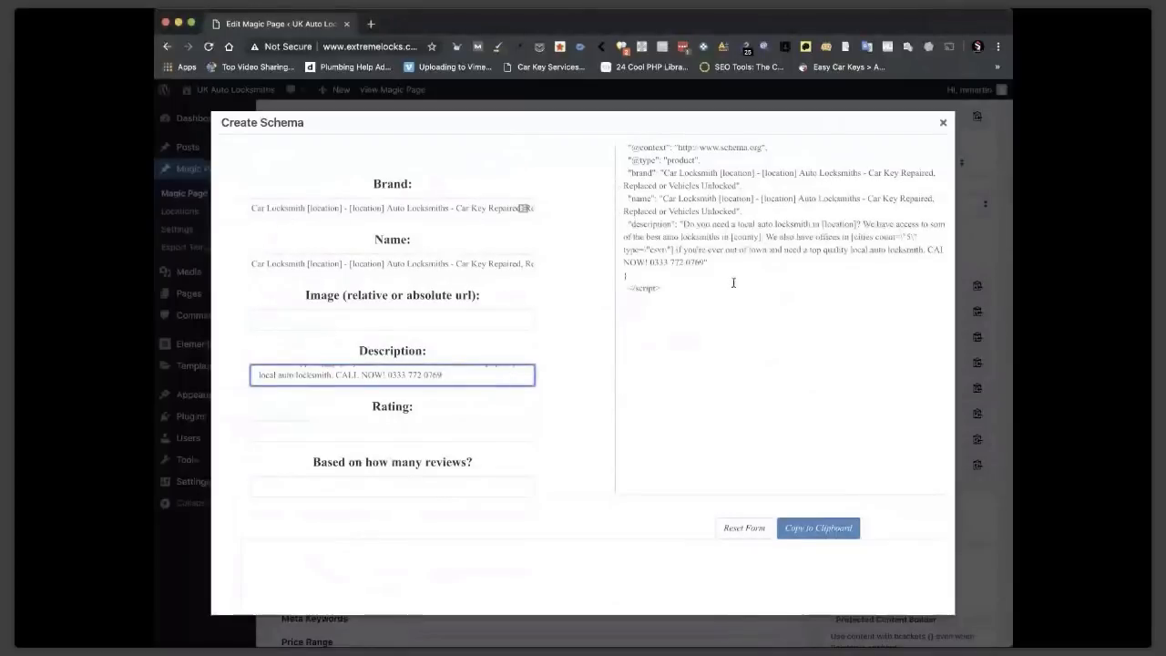
{"action": "scroll", "coordinate": [733, 283], "scroll_direction": "up", "scroll_amount": 2}
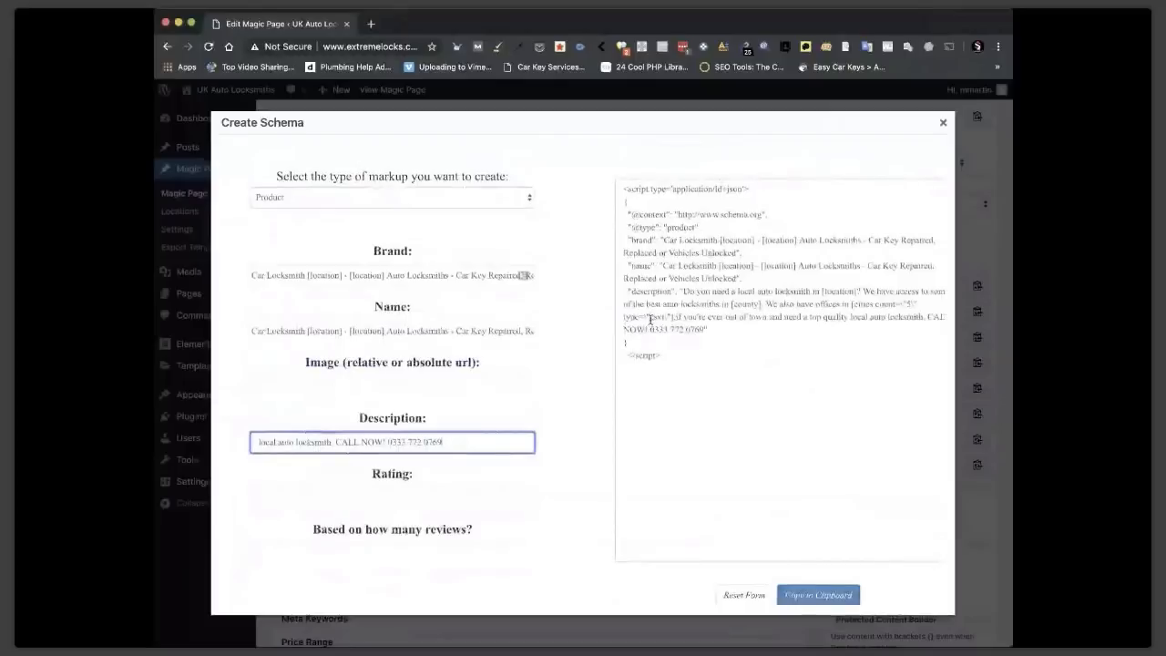
{"action": "left_click", "coordinate": [651, 370]}
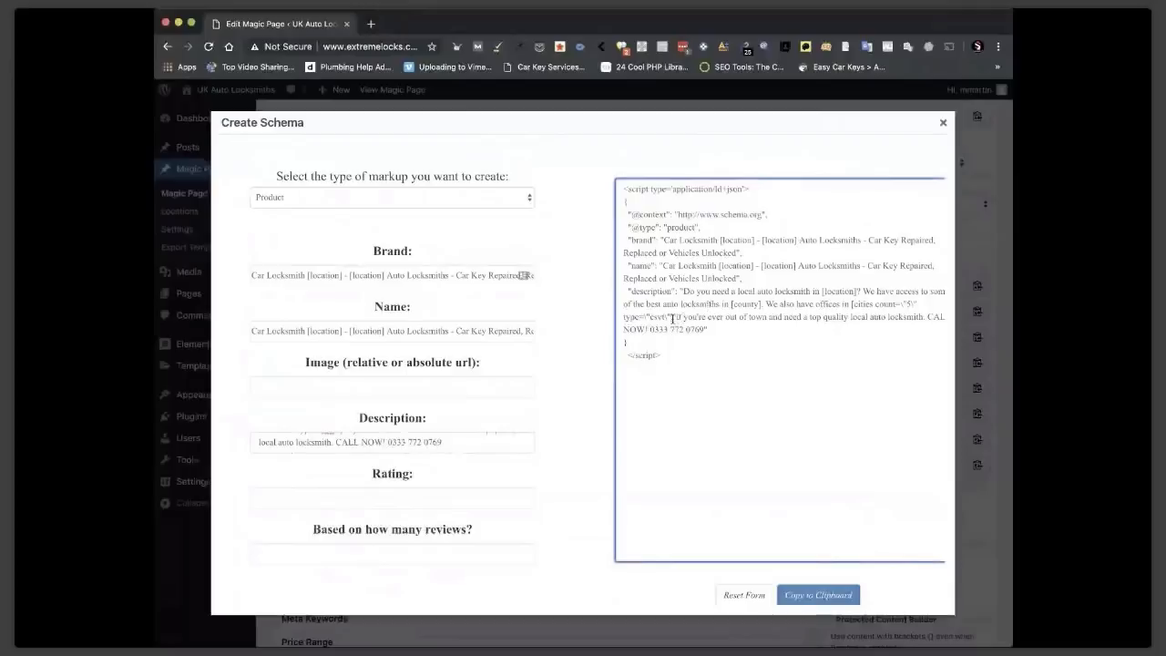
{"action": "scroll", "coordinate": [437, 441], "scroll_direction": "down", "scroll_amount": 1}
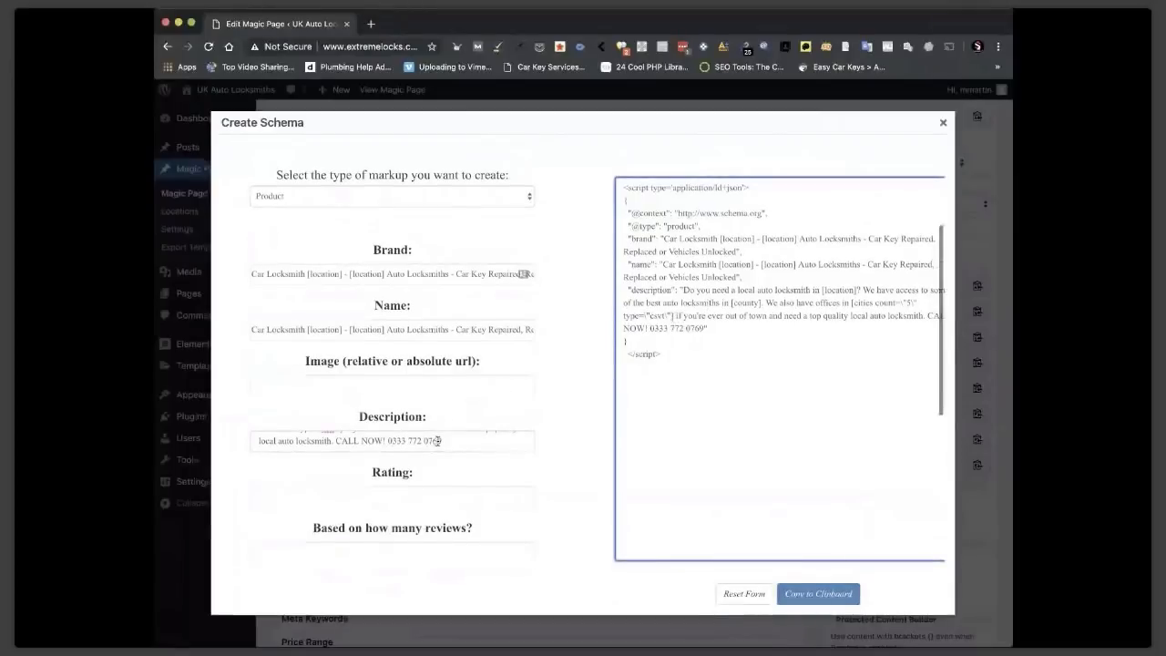
{"action": "scroll", "coordinate": [438, 441], "scroll_direction": "up", "scroll_amount": 1}
Trim the description to end at 'the best auto locksmiths in [county].' with no trailing space.
{"action": "left_click", "coordinate": [435, 453]}
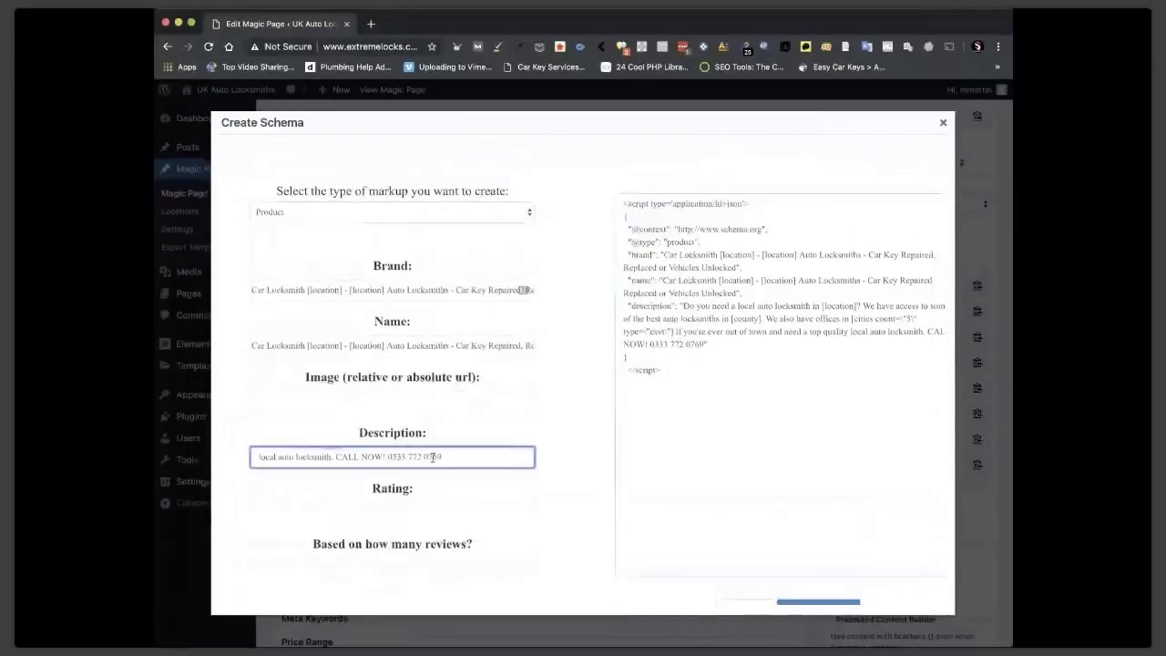
{"action": "scroll", "coordinate": [435, 453], "scroll_direction": "up", "scroll_amount": 1}
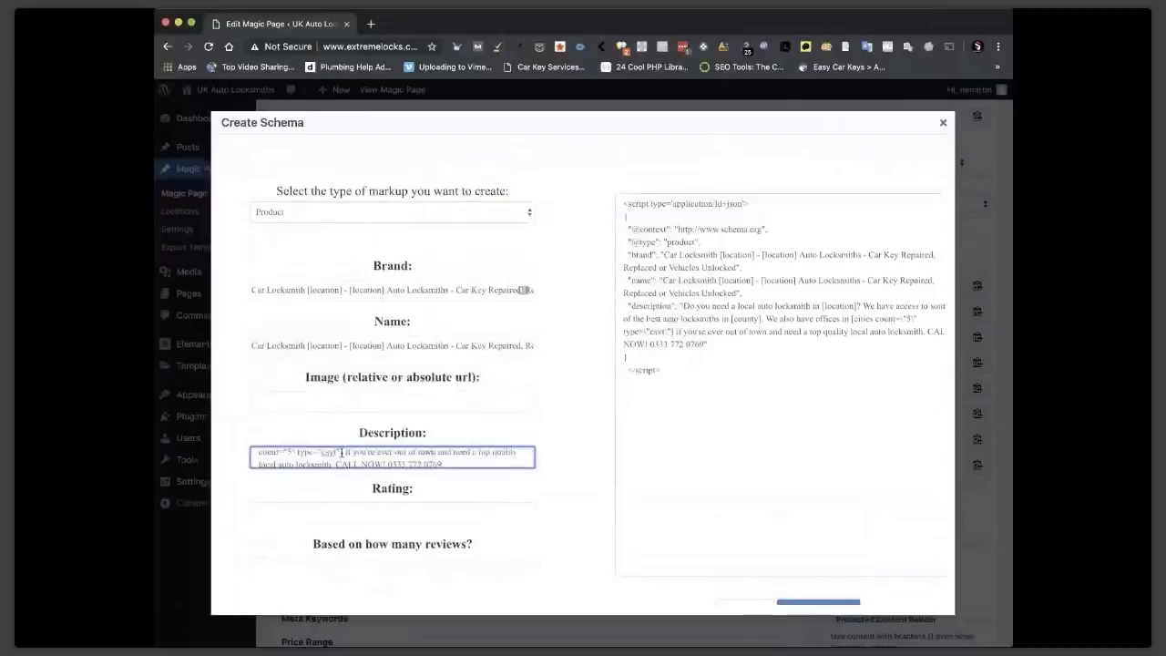
{"action": "scroll", "coordinate": [344, 455], "scroll_direction": "up", "scroll_amount": 1}
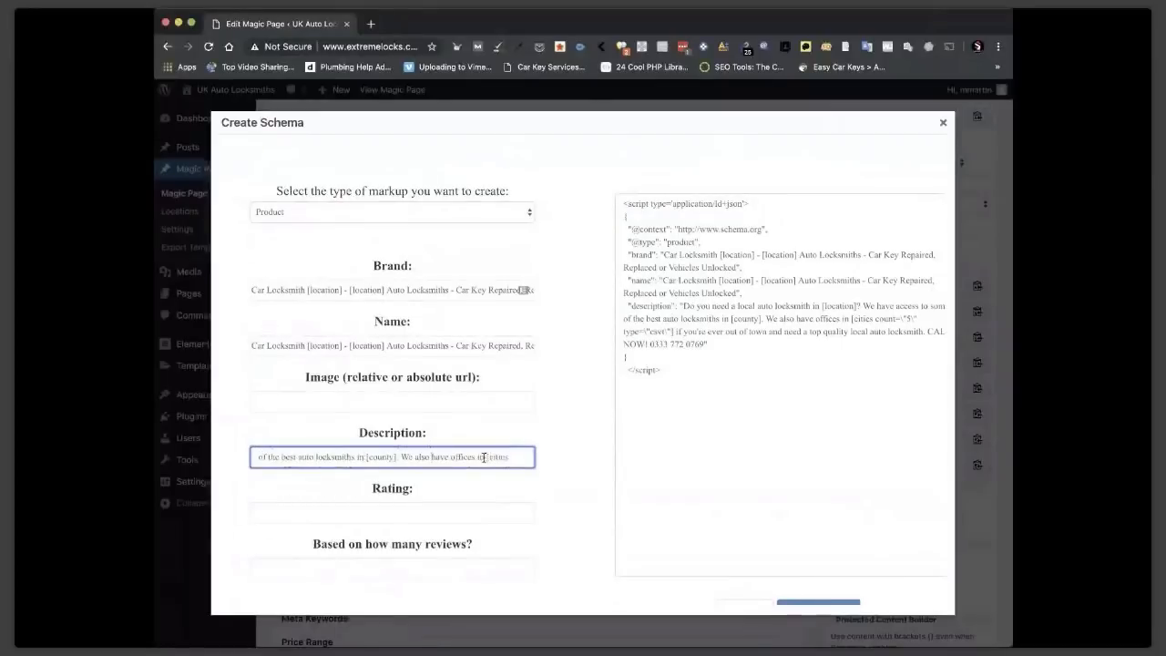
{"action": "left_click_drag", "start_coordinate": [483, 457], "coordinate": [534, 455]}
{"action": "key", "text": "BackSpace"}
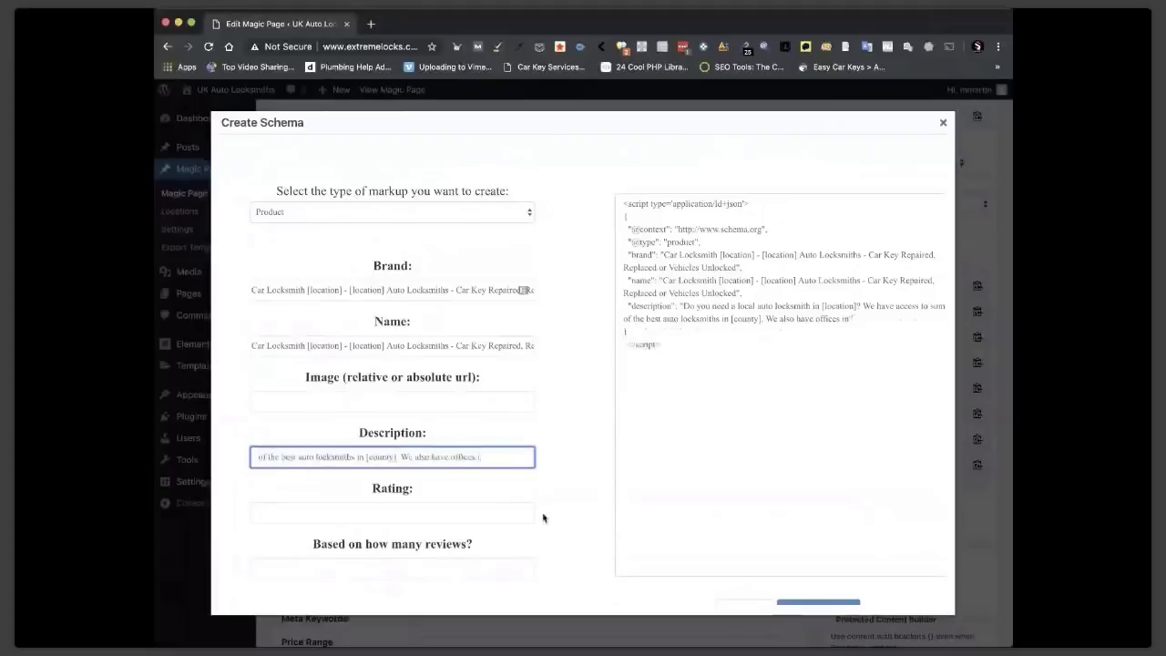
{"action": "key", "text": "BackSpace"}
{"action": "key", "text": "BackSpace"}
{"action": "key", "text": "BackSpace"}
{"action": "key", "text": "BackSpace"}
{"action": "key", "text": "BackSpace"}
{"action": "key", "text": "BackSpace"}
{"action": "key", "text": "BackSpace"}
{"action": "key", "text": "BackSpace"}
{"action": "key", "text": "BackSpace"}
{"action": "key", "text": "BackSpace"}
{"action": "key", "text": "BackSpace"}
{"action": "key", "text": "BackSpace"}
{"action": "key", "text": "BackSpace"}
{"action": "key", "text": "BackSpace"}
{"action": "key", "text": "BackSpace"}
{"action": "key", "text": "BackSpace"}
{"action": "key", "text": "BackSpace"}
{"action": "key", "text": "BackSpace"}
{"action": "key", "text": "BackSpace"}
{"action": "key", "text": "BackSpace"}
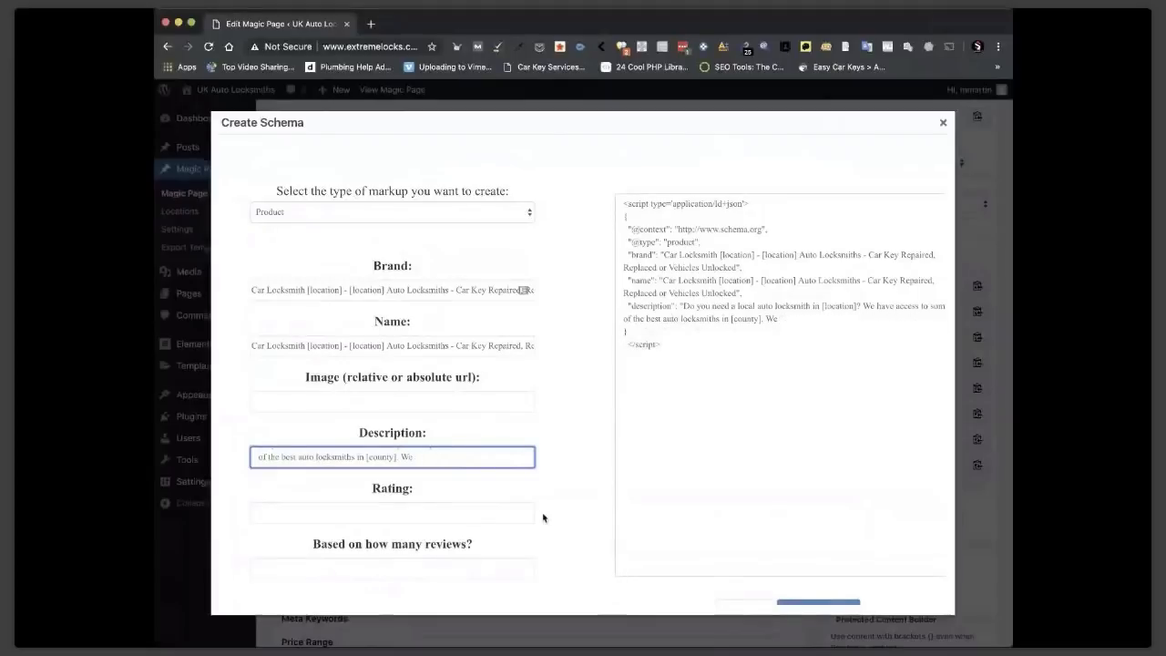
{"action": "key", "text": "BackSpace"}
{"action": "scroll", "coordinate": [536, 459], "scroll_direction": "down", "scroll_amount": 1}
{"action": "left_click", "coordinate": [386, 443]}
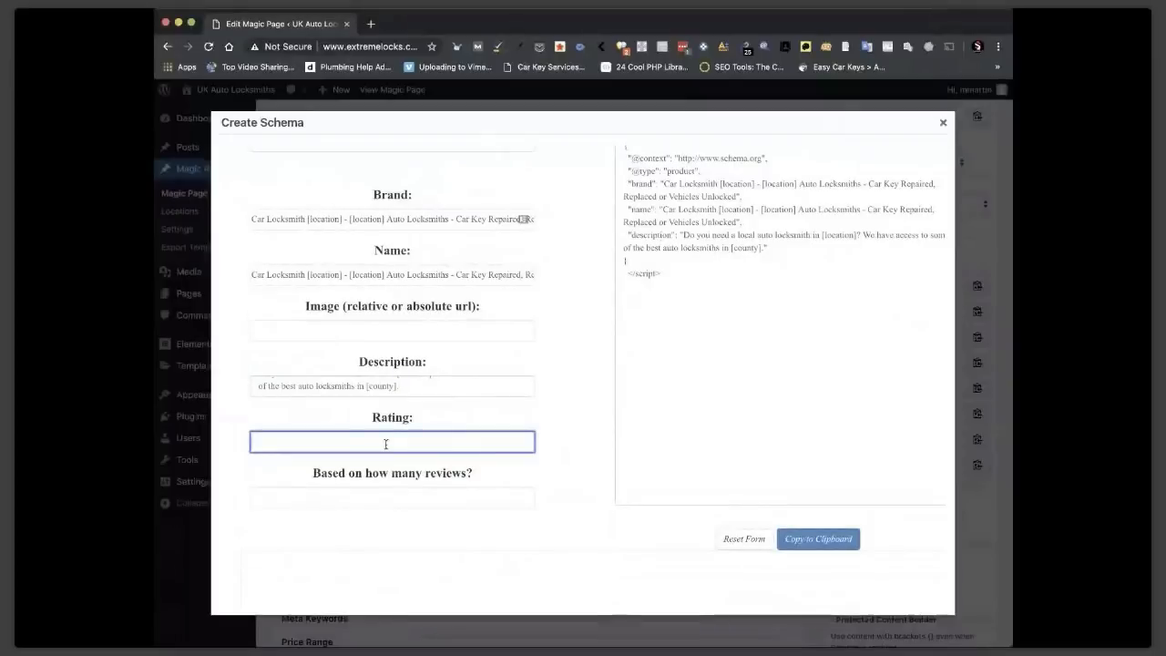
Enter rating {5|4.9|4.8|4.7|4.6} and review count {123|345|234|54|87|912|89}.
{"action": "type", "text": "1"}
{"action": "type", "text": "$"}
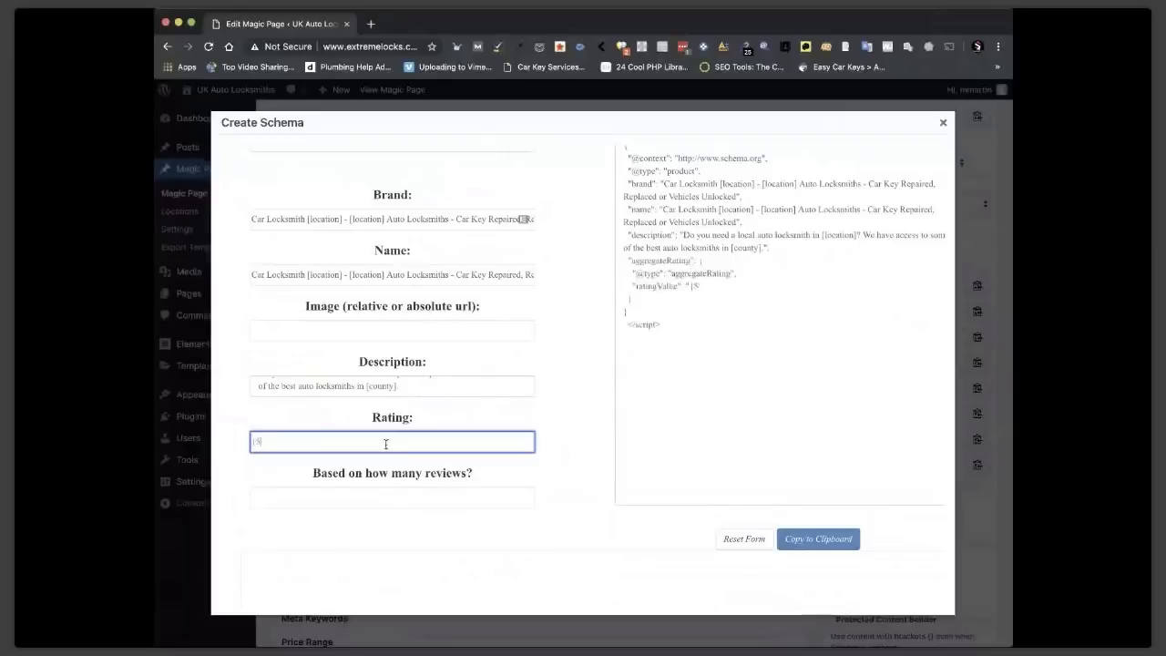
{"action": "type", "text": "|4.9|4.8|4.7|4.6}"}
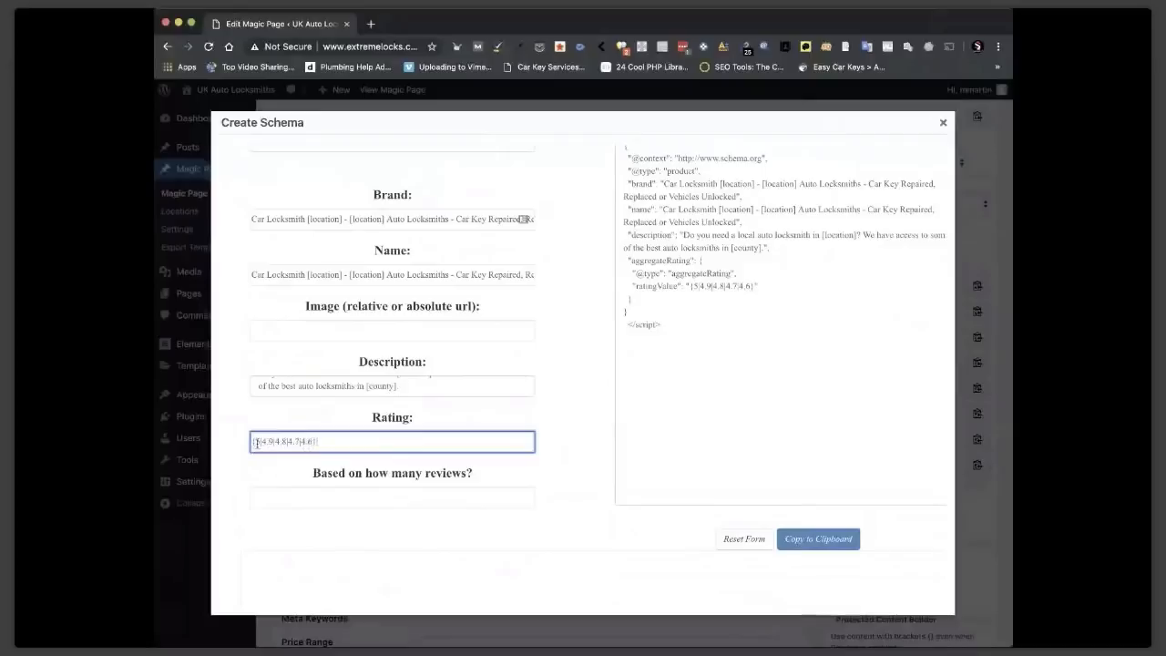
{"action": "left_click", "coordinate": [282, 498]}
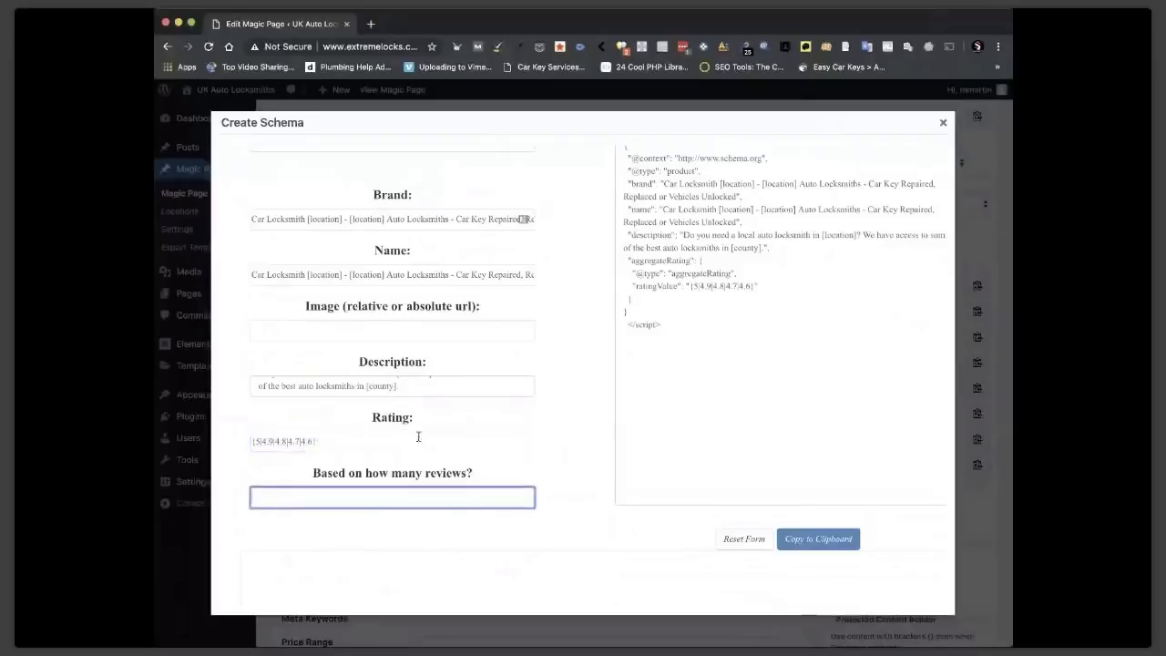
{"action": "type", "text": "{"}
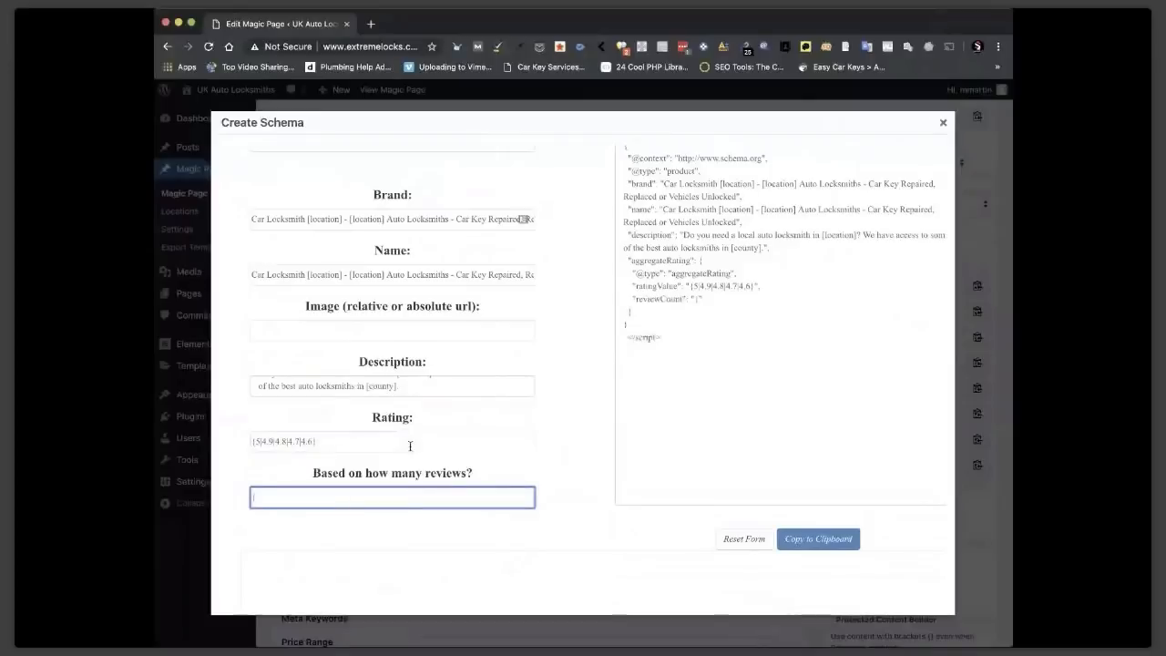
{"action": "type", "text": "123|345|234|54"}
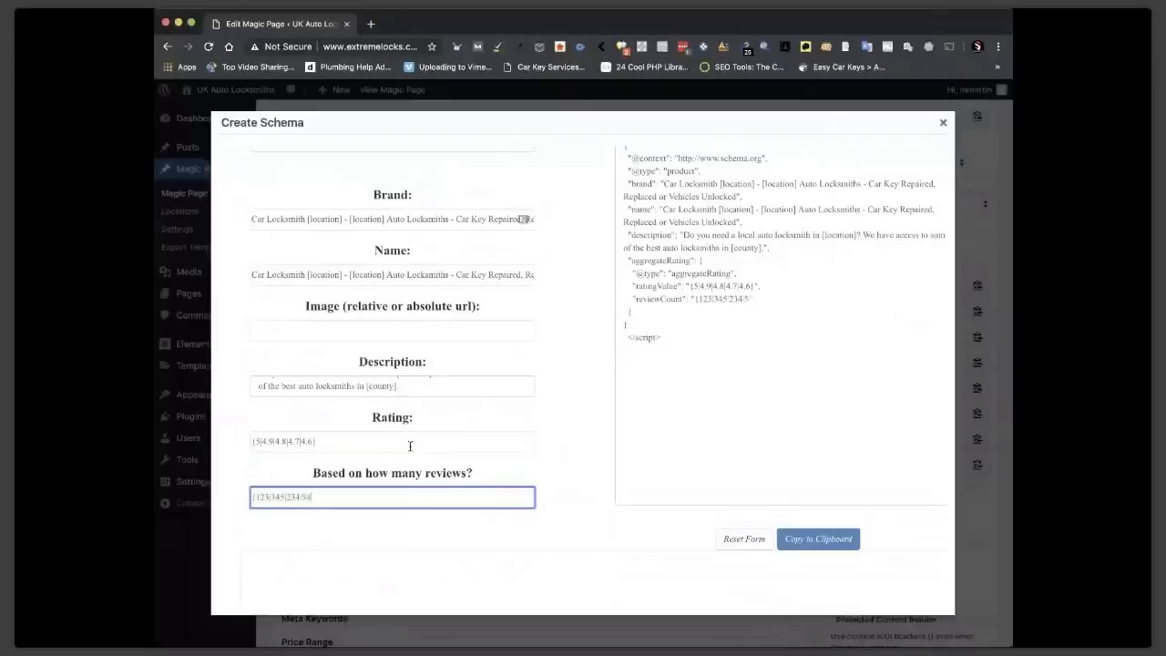
{"action": "type", "text": "|87"}
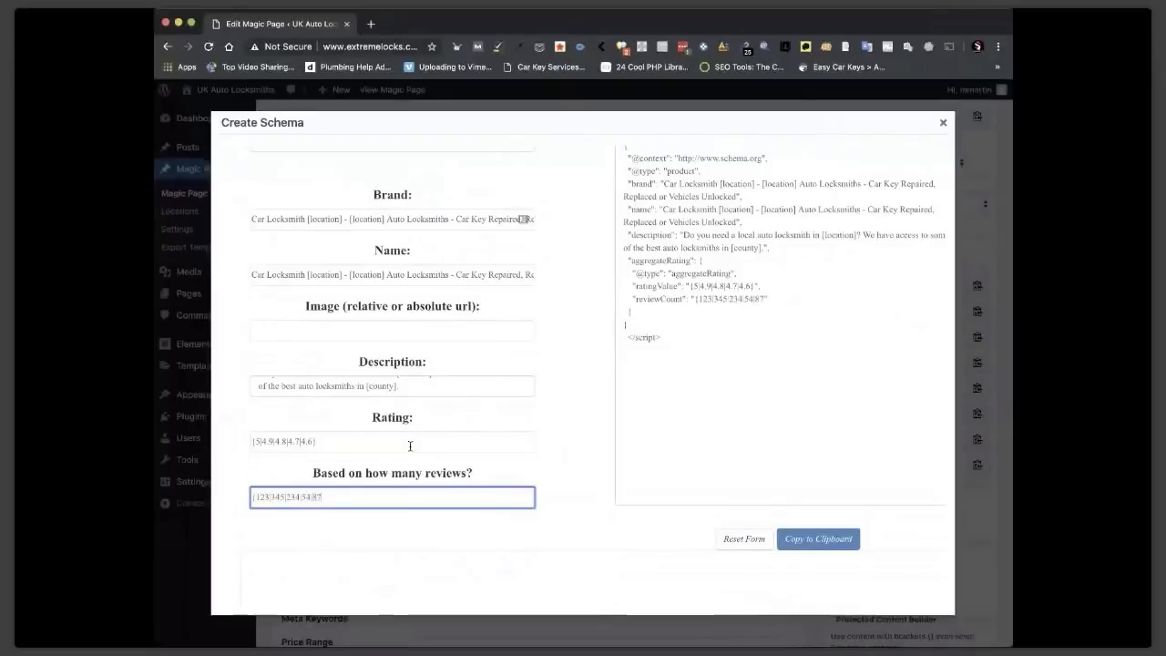
{"action": "type", "text": "|912"}
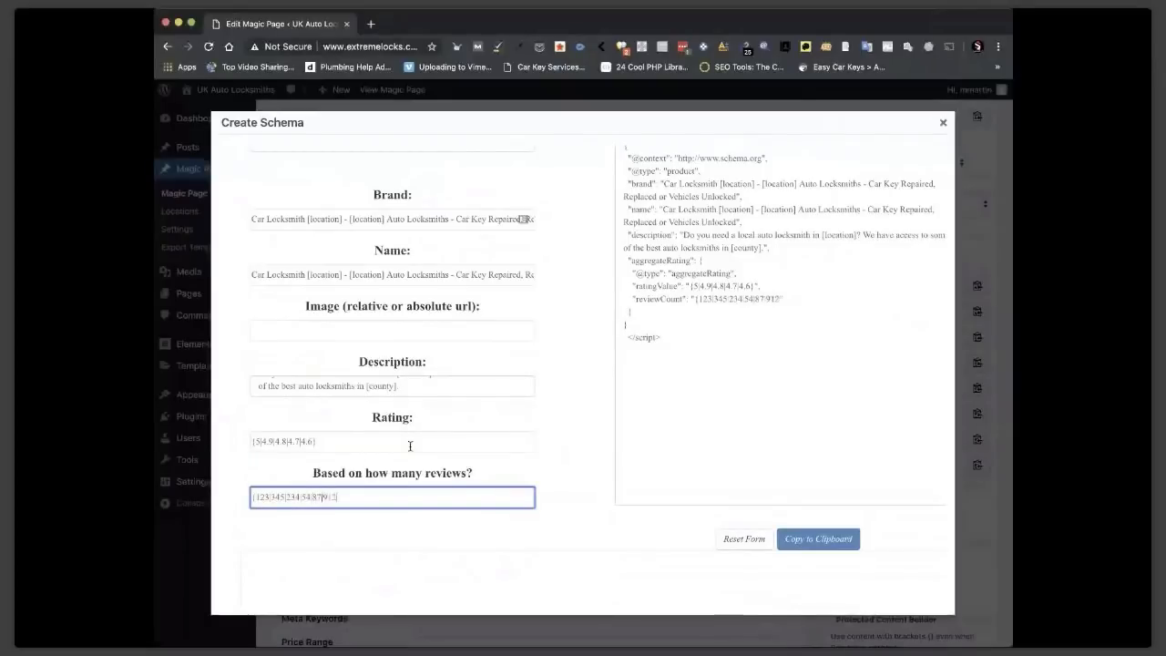
{"action": "type", "text": "|89"}
{"action": "scroll", "coordinate": [678, 360], "scroll_direction": "up", "scroll_amount": 2}
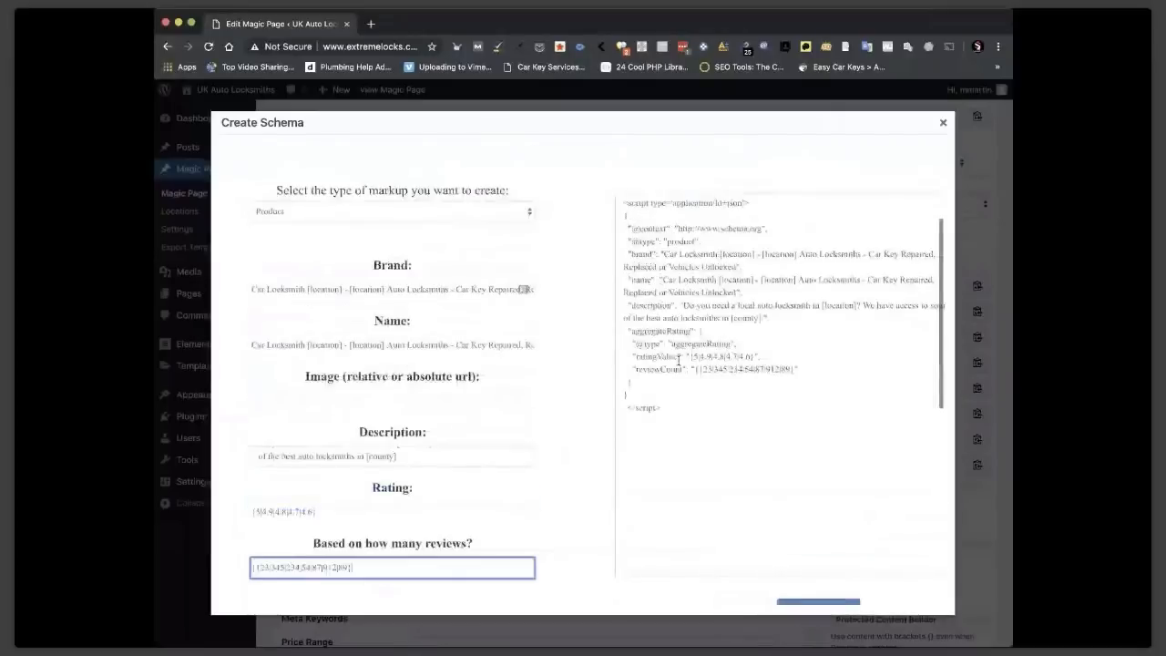
Verify the JSON-LD's opening, aggregateRating and closing braces are all matched.
{"action": "scroll", "coordinate": [678, 360], "scroll_direction": "up", "scroll_amount": 2}
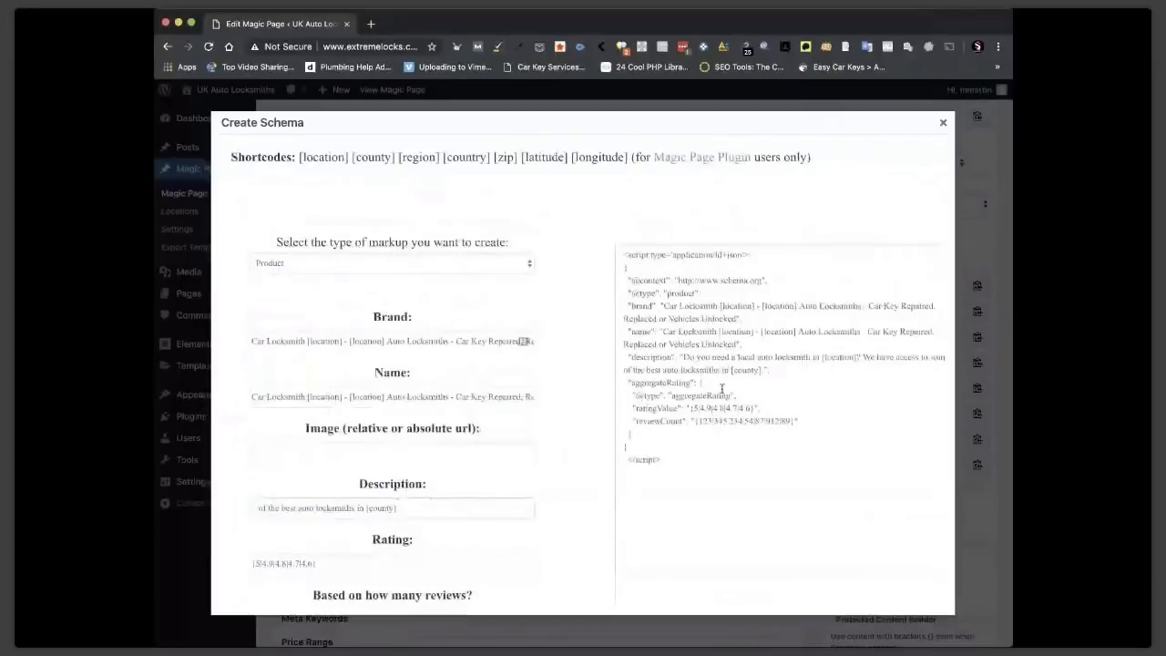
{"action": "scroll", "coordinate": [722, 389], "scroll_direction": "down", "scroll_amount": 2}
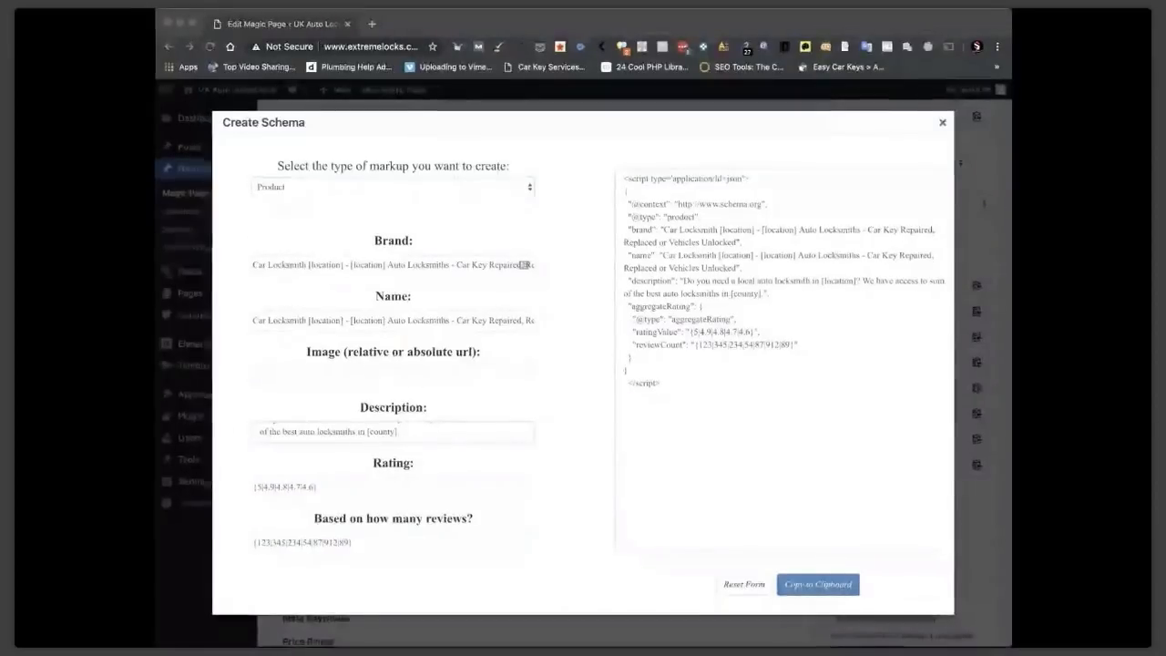
{"action": "left_click", "coordinate": [563, 271]}
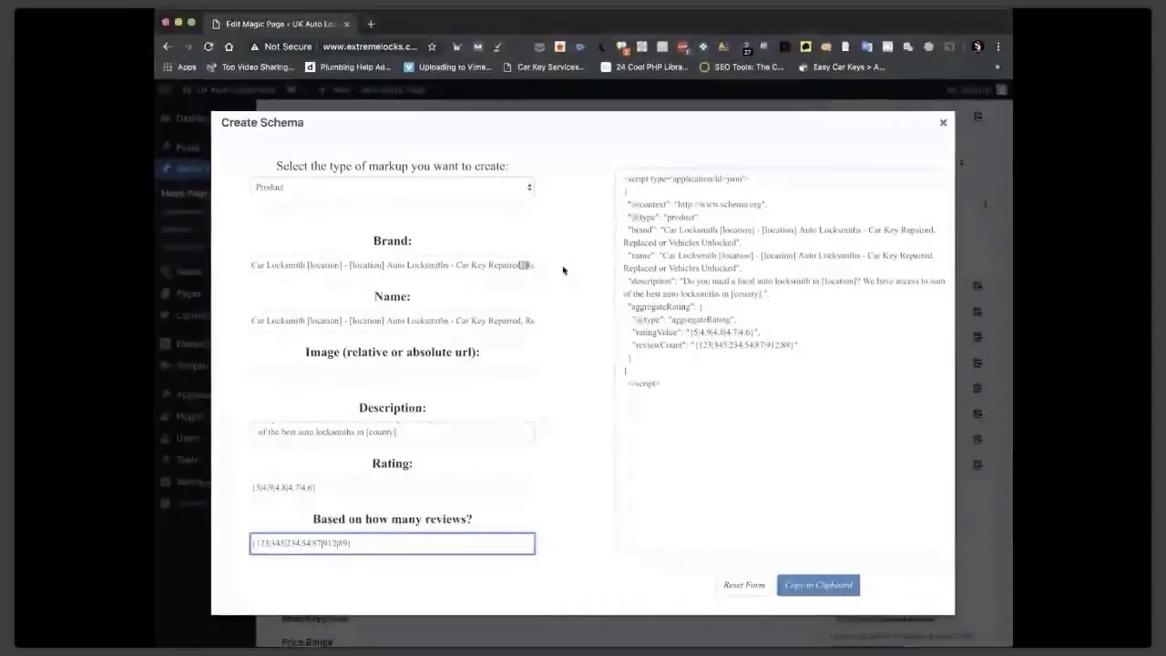
{"action": "left_click", "coordinate": [635, 364]}
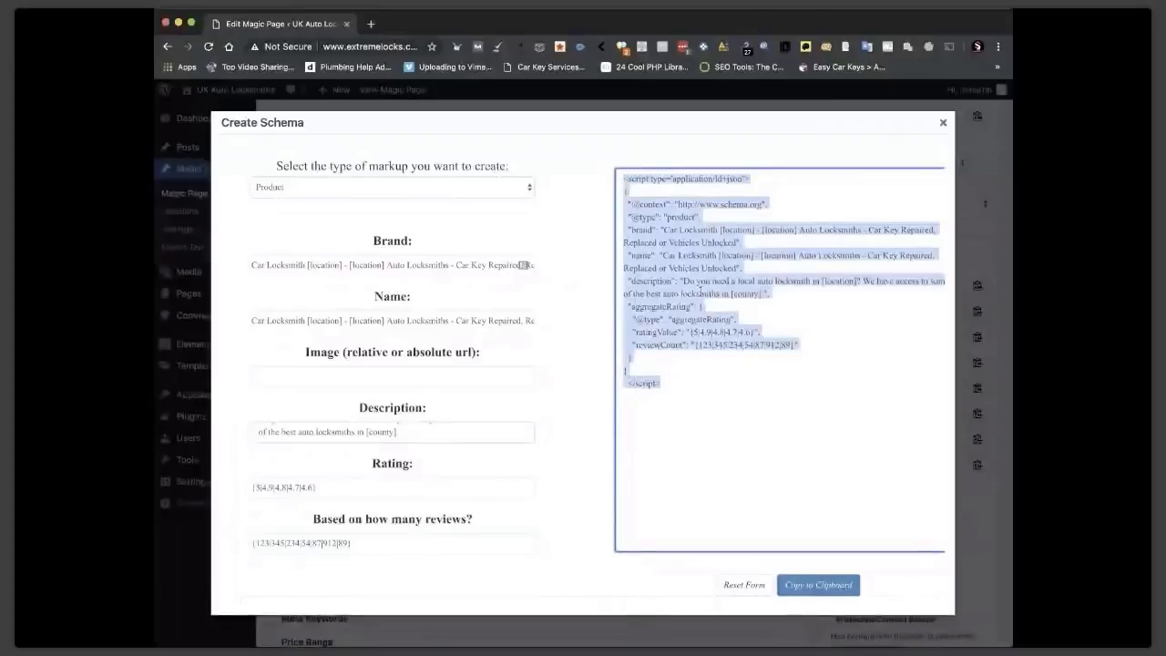
{"action": "left_click", "coordinate": [625, 191]}
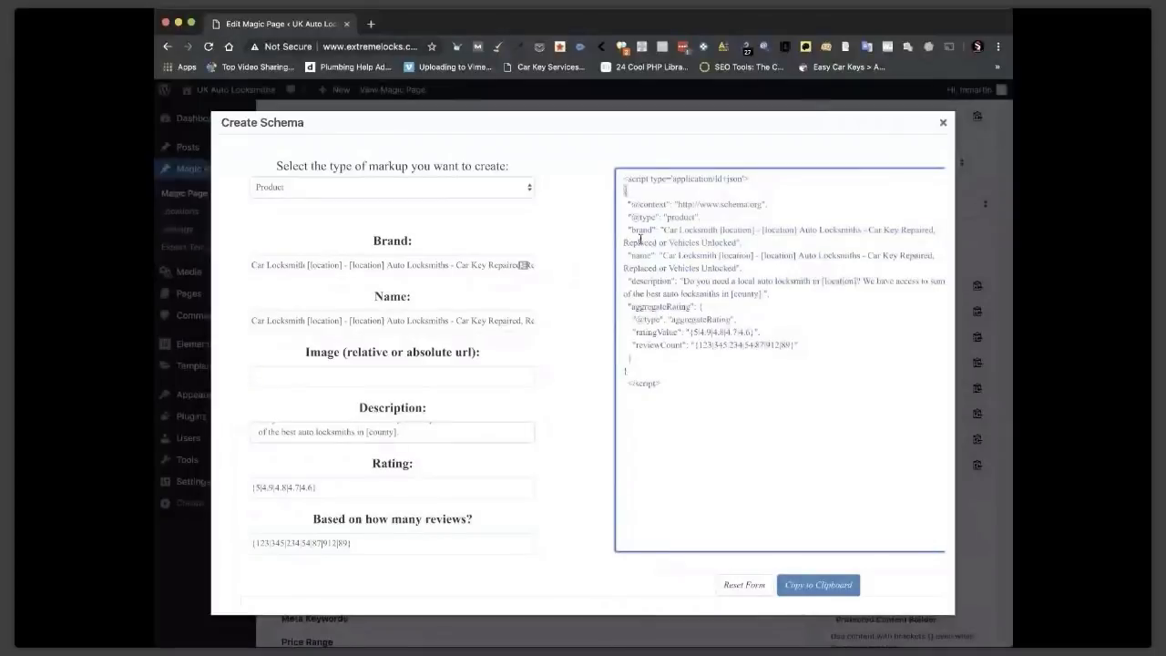
{"action": "left_click", "coordinate": [699, 306]}
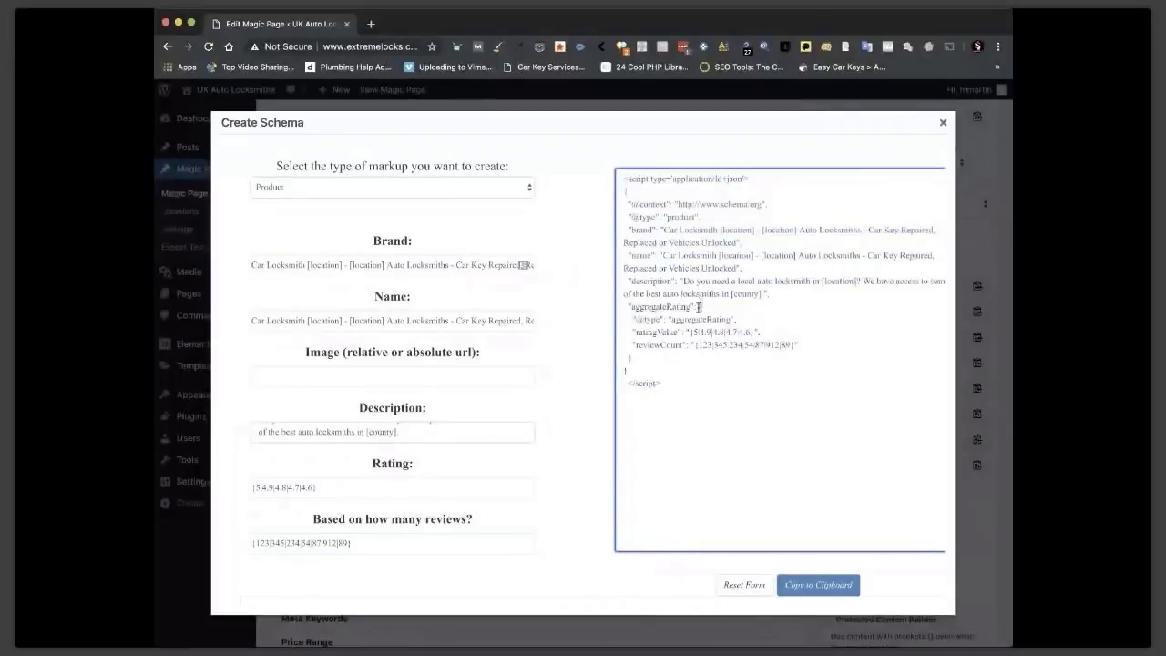
{"action": "left_click", "coordinate": [625, 369]}
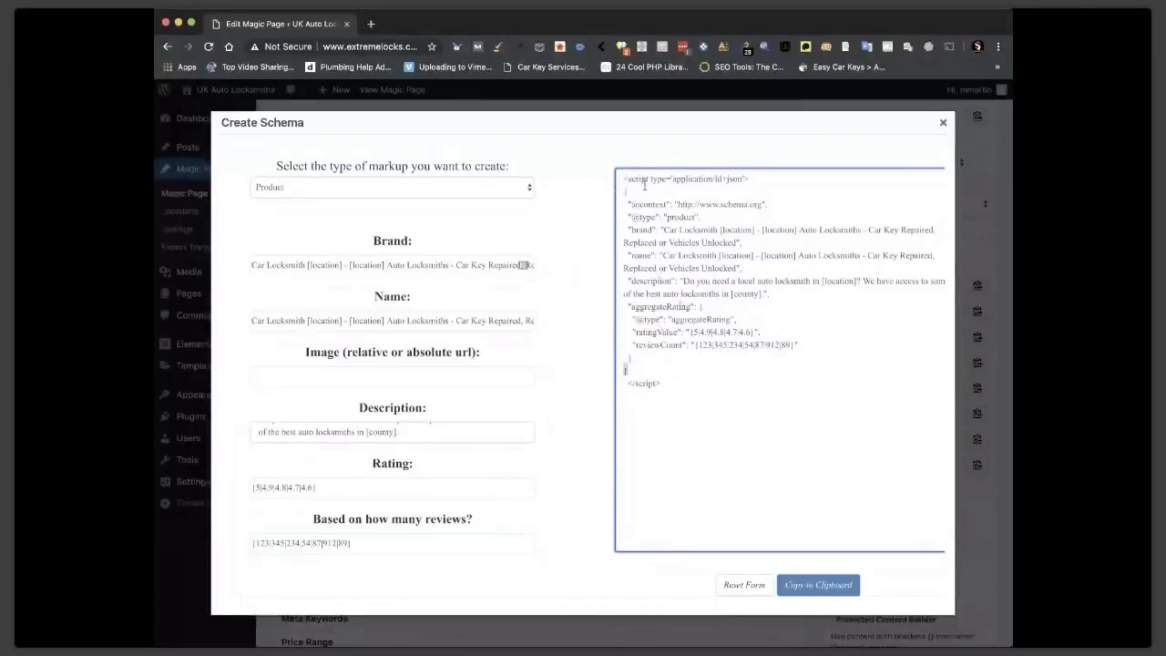
Select the Product schema script and copy it to the clipboard.
{"action": "left_click_drag", "start_coordinate": [625, 179], "coordinate": [673, 387]}
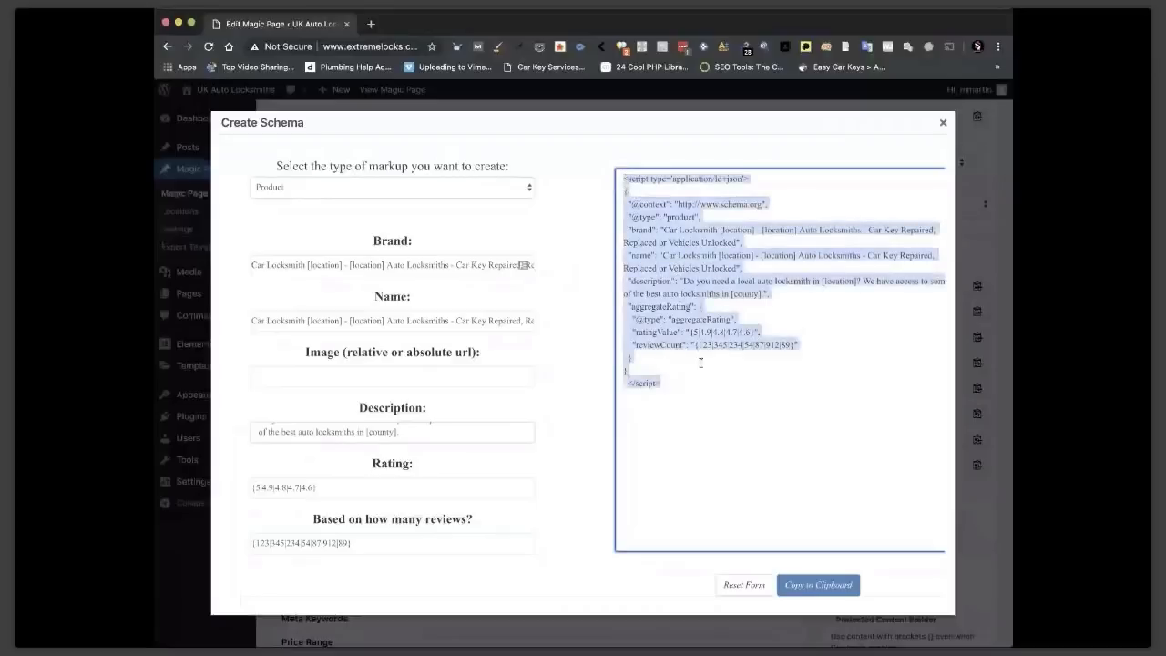
{"action": "left_click", "coordinate": [700, 363]}
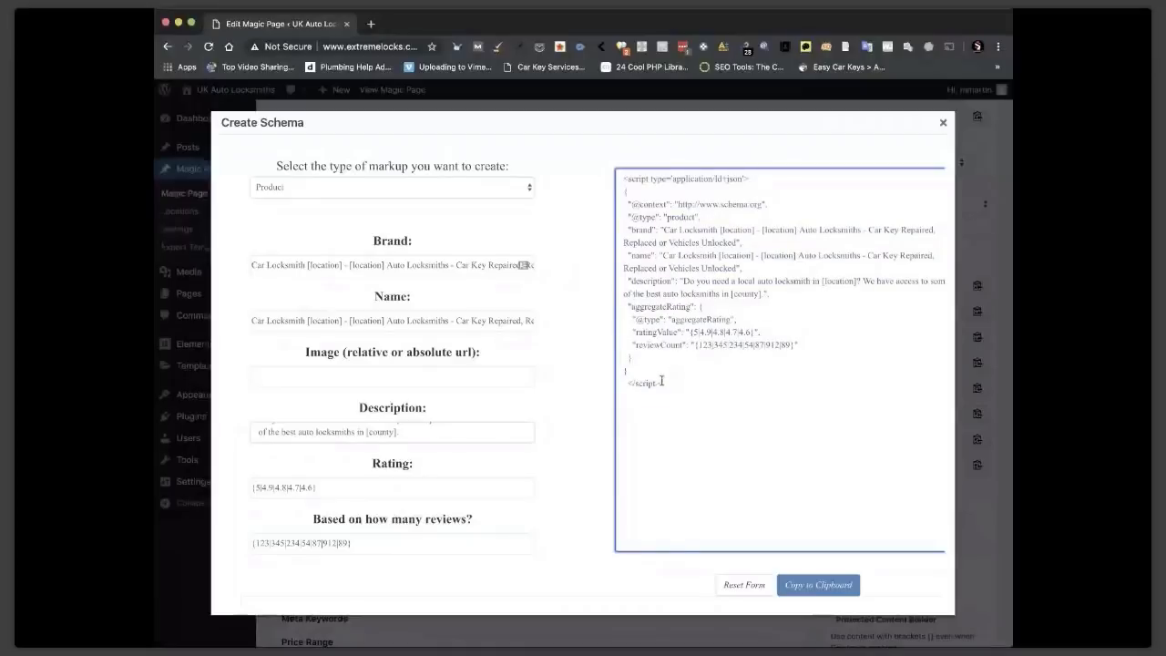
{"action": "left_click_drag", "start_coordinate": [661, 384], "coordinate": [616, 178]}
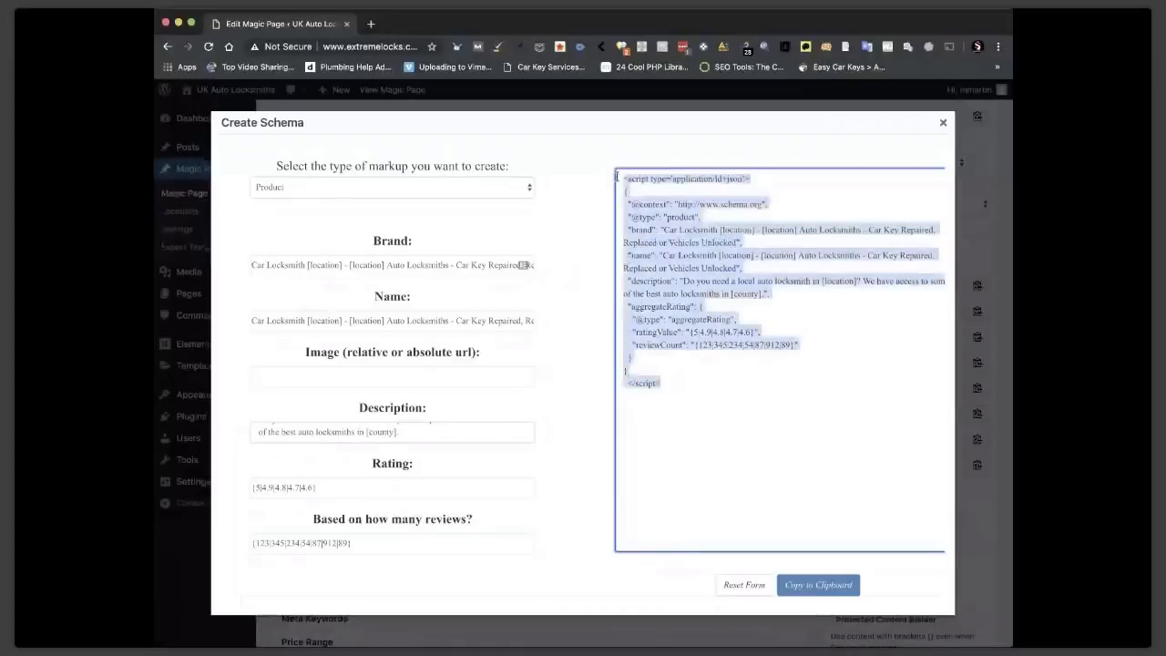
{"action": "left_click", "coordinate": [616, 179]}
{"action": "left_click", "coordinate": [820, 584]}
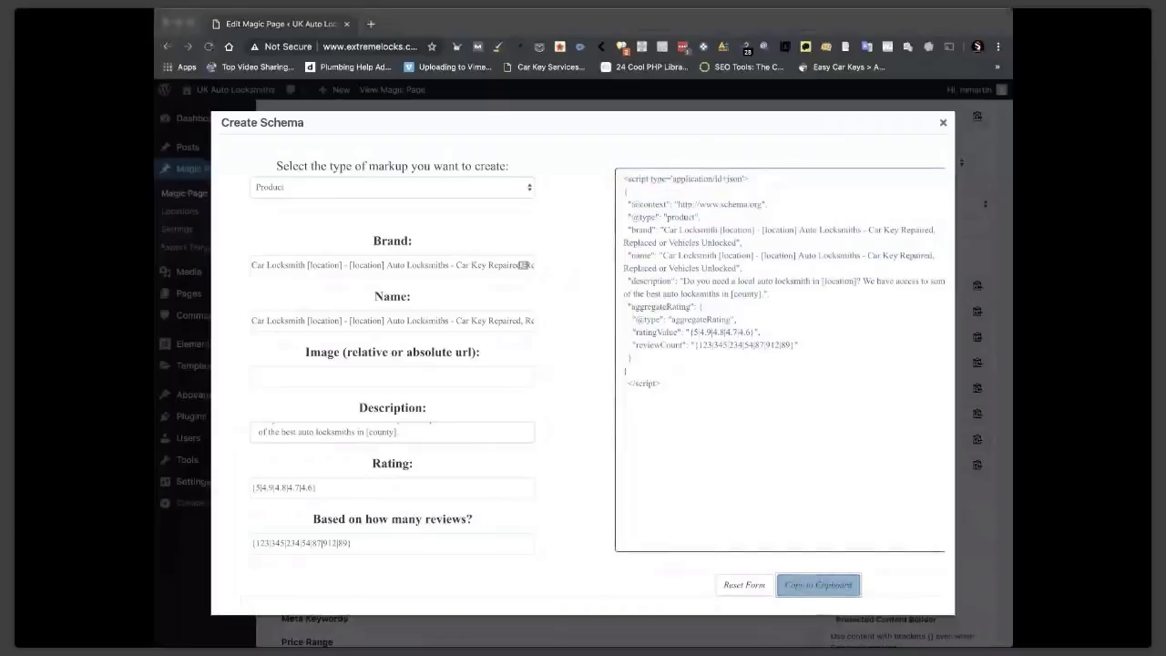
{"action": "left_click", "coordinate": [686, 352]}
Paste the product schema into the builder and place empty verbatim protection tags below it.
{"action": "scroll", "coordinate": [687, 351], "scroll_direction": "down", "scroll_amount": 3}
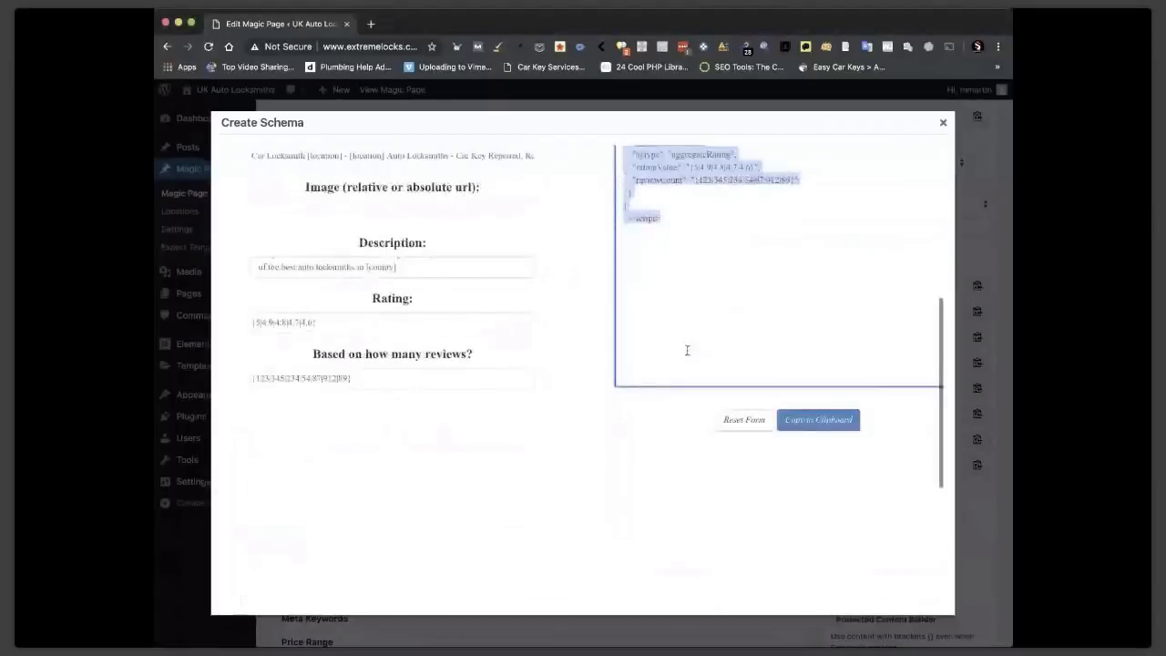
{"action": "scroll", "coordinate": [686, 351], "scroll_direction": "down", "scroll_amount": 4}
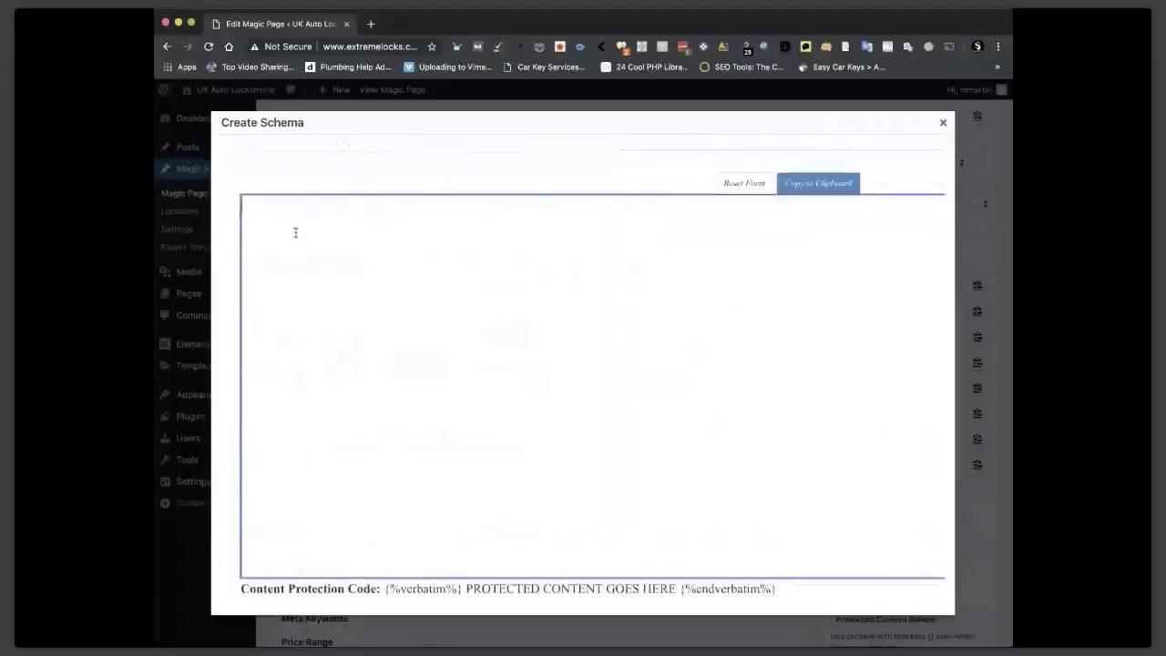
{"action": "key", "text": "super+v"}
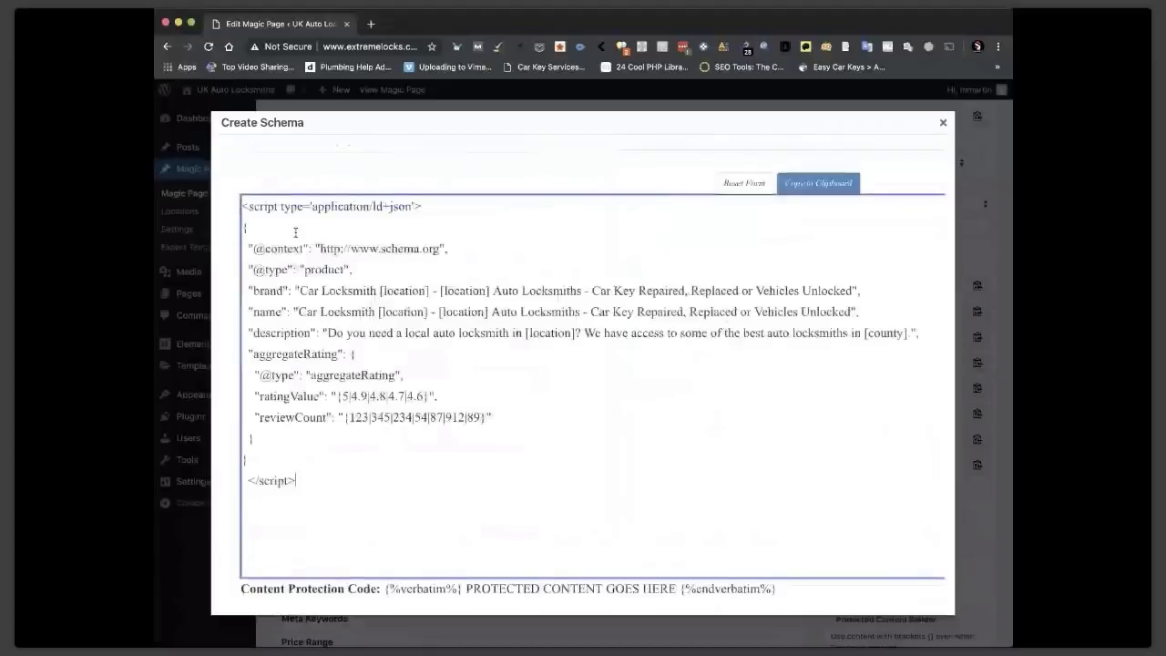
{"action": "scroll", "coordinate": [331, 559], "scroll_direction": "down", "scroll_amount": 1}
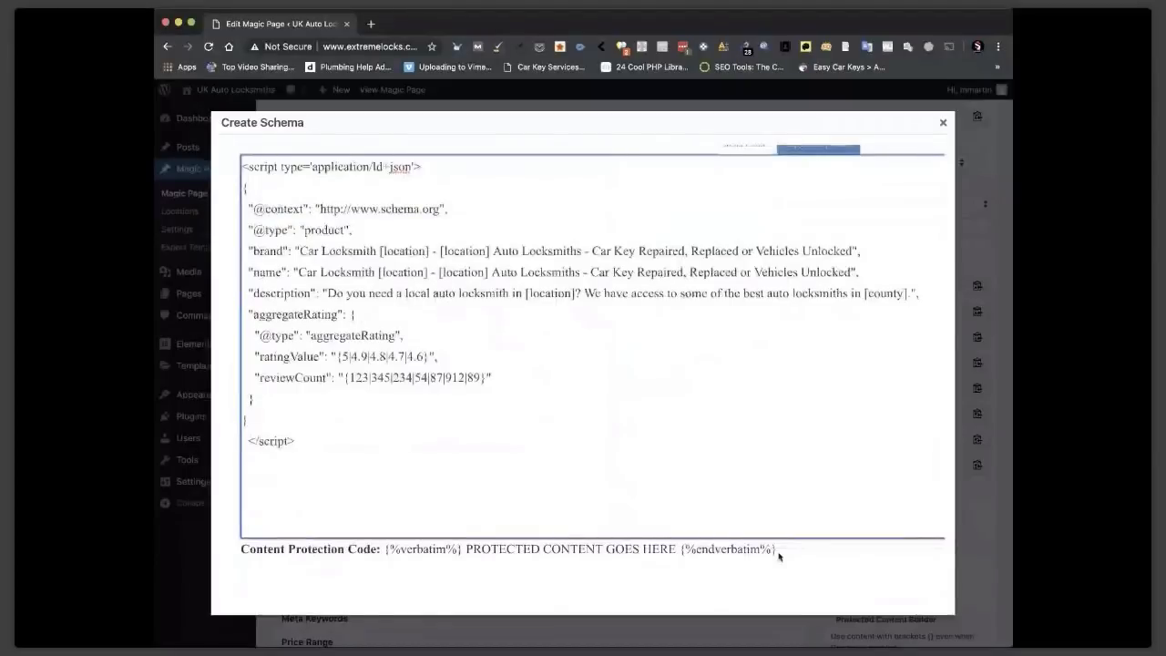
{"action": "left_click_drag", "start_coordinate": [777, 550], "coordinate": [384, 550]}
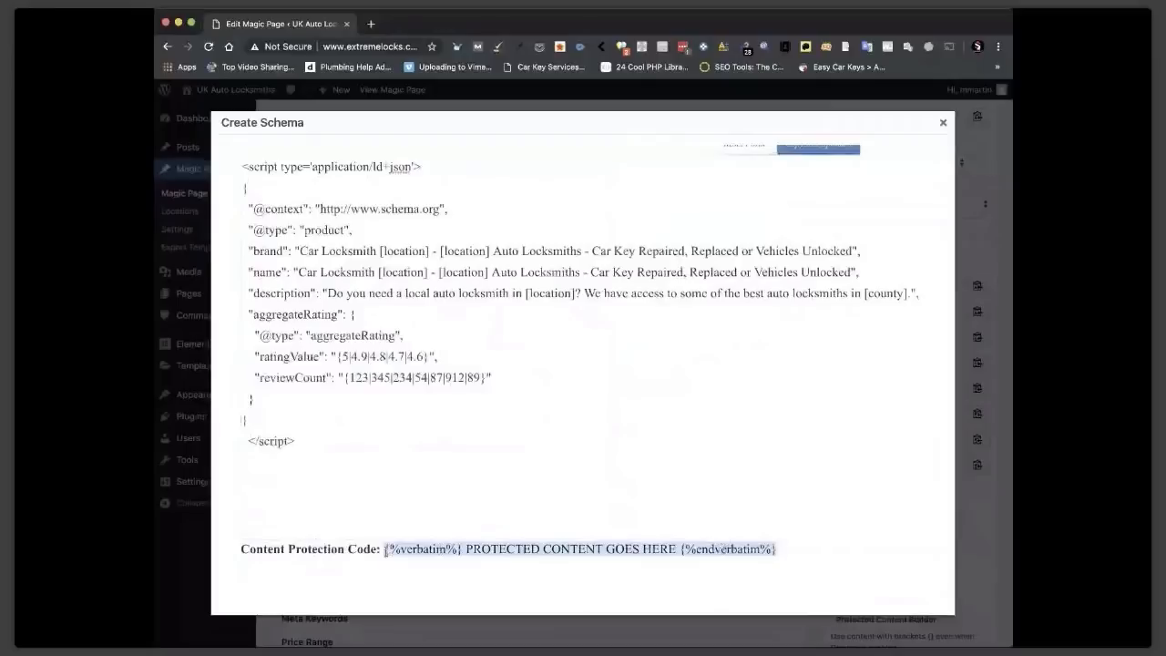
{"action": "left_click_drag", "start_coordinate": [384, 550], "coordinate": [536, 485]}
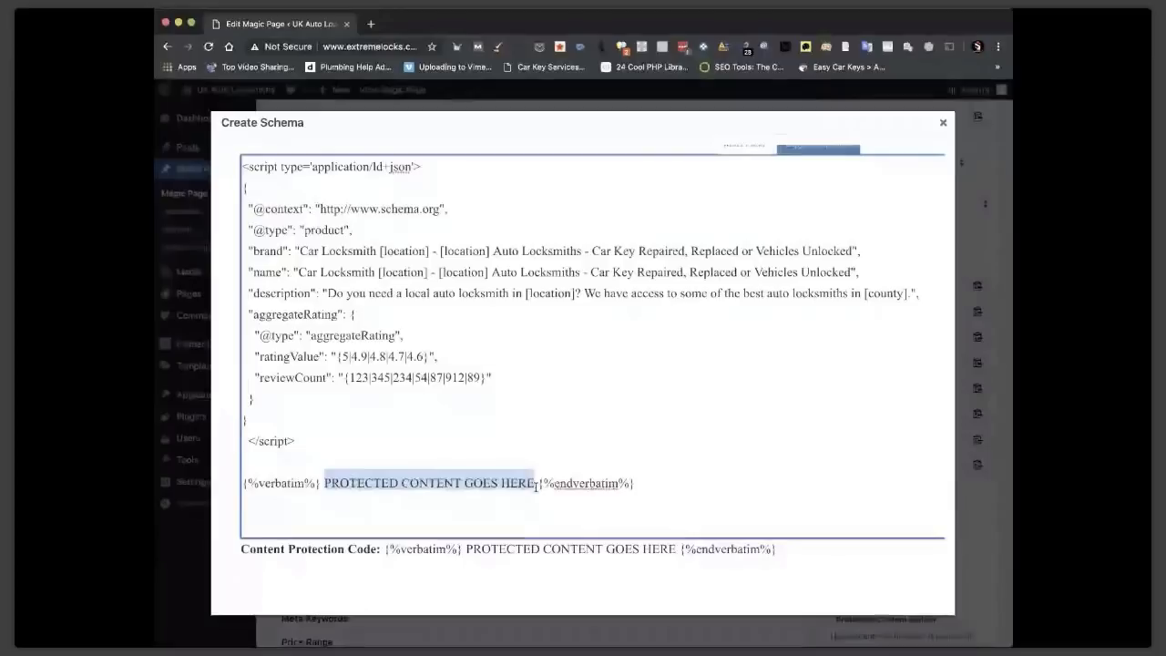
{"action": "key", "text": "BackSpace"}
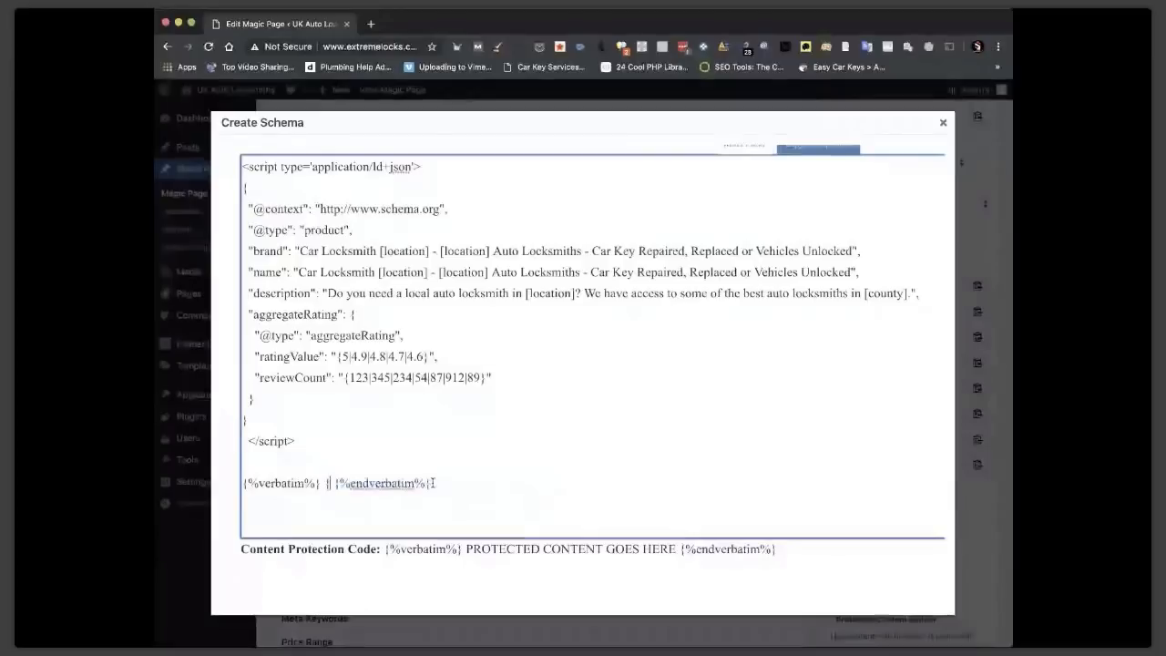
Wrap the aggregateRating braces and final closing brace in verbatim tags, then copy the finished script.
{"action": "left_click_drag", "start_coordinate": [434, 482], "coordinate": [239, 492]}
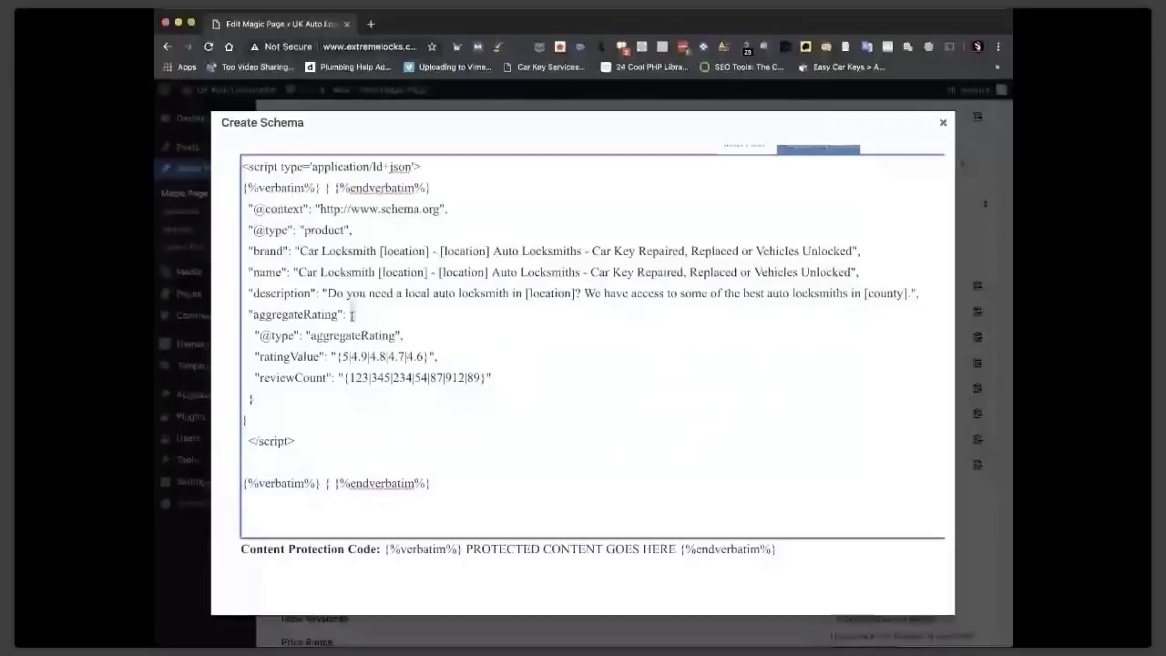
{"action": "key", "text": "super+v"}
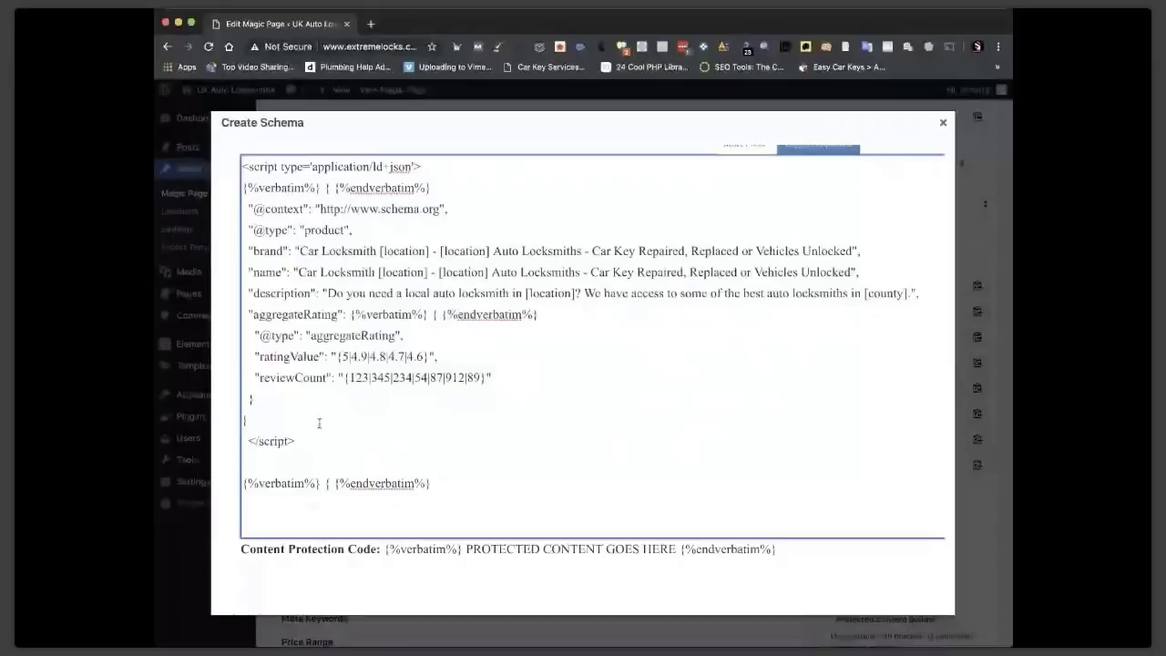
{"action": "left_click", "coordinate": [330, 484]}
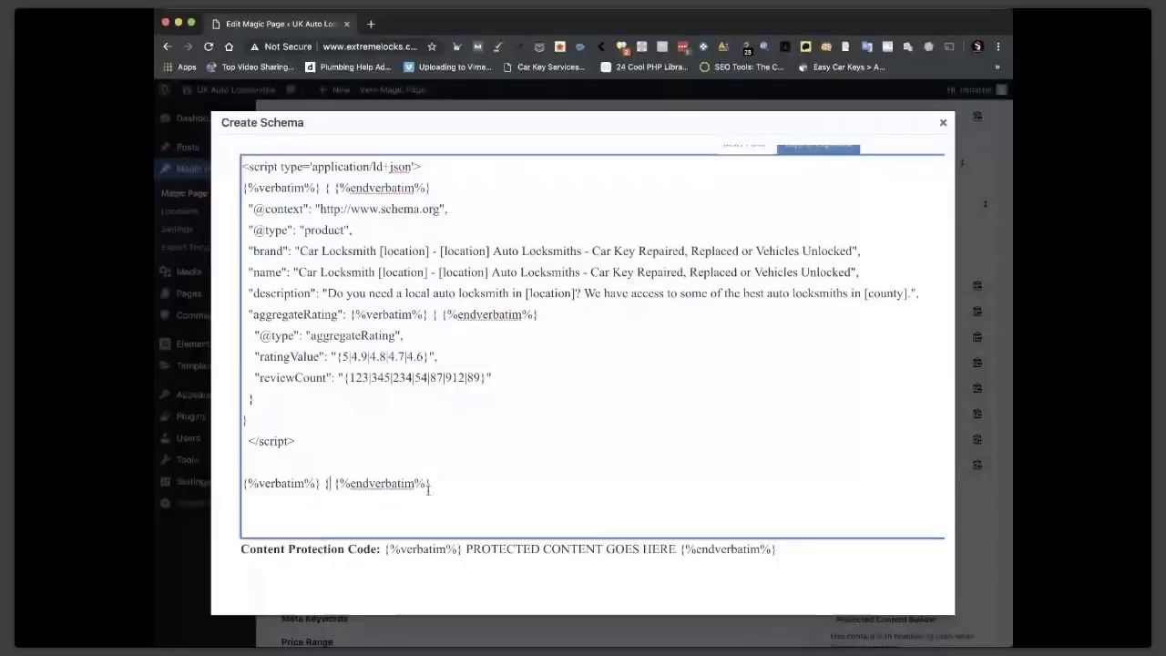
{"action": "left_click_drag", "start_coordinate": [430, 484], "coordinate": [244, 484]}
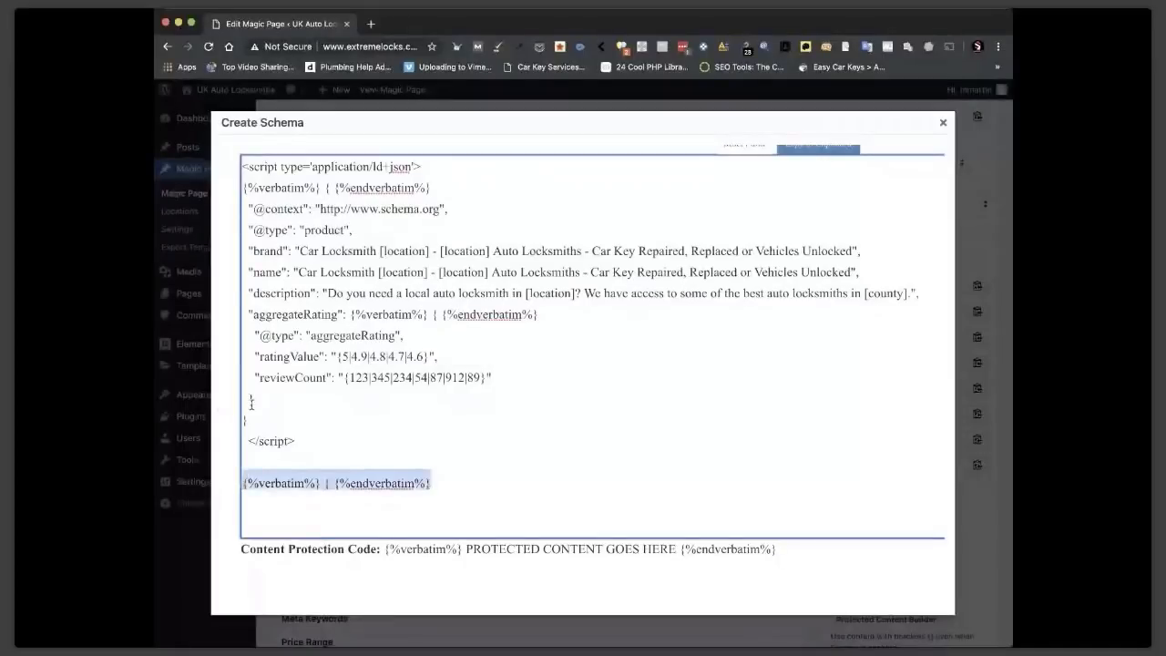
{"action": "left_click", "coordinate": [252, 402]}
{"action": "key", "text": "ctrl+v"}
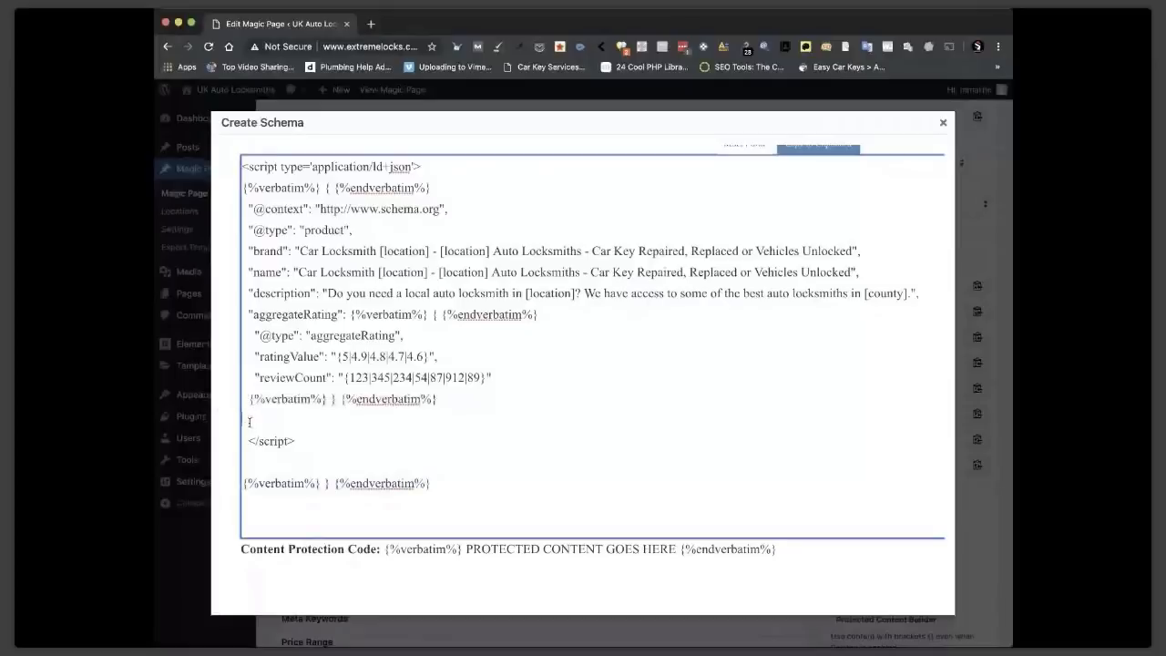
{"action": "key", "text": "ctrl+v"}
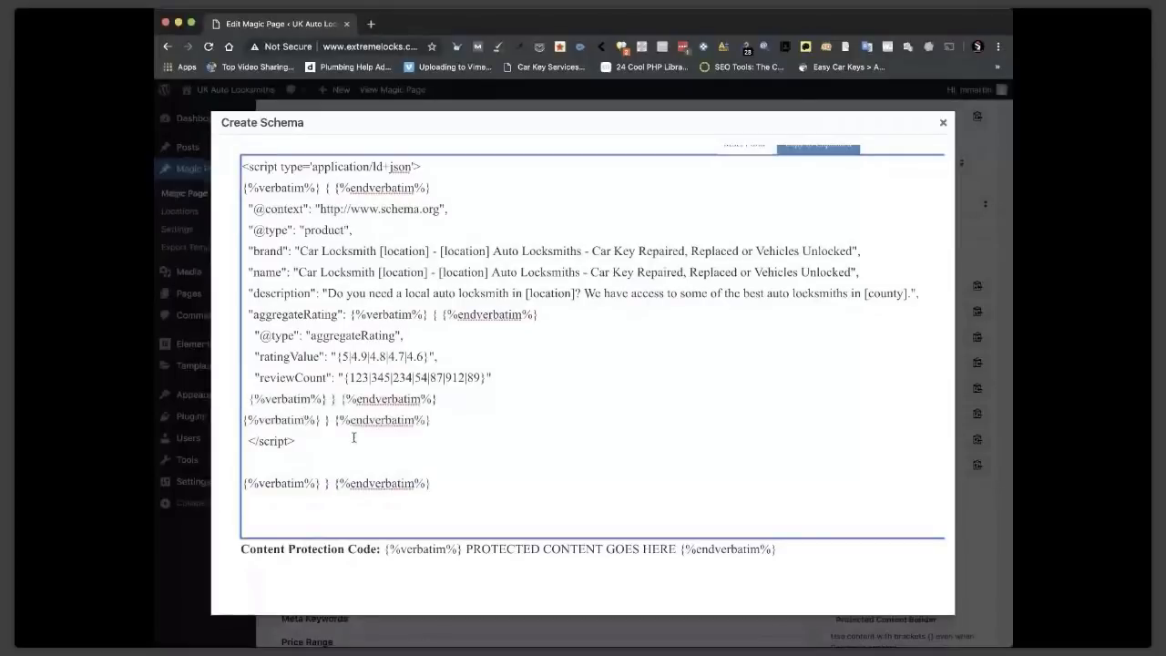
{"action": "left_click_drag", "start_coordinate": [314, 443], "coordinate": [234, 168]}
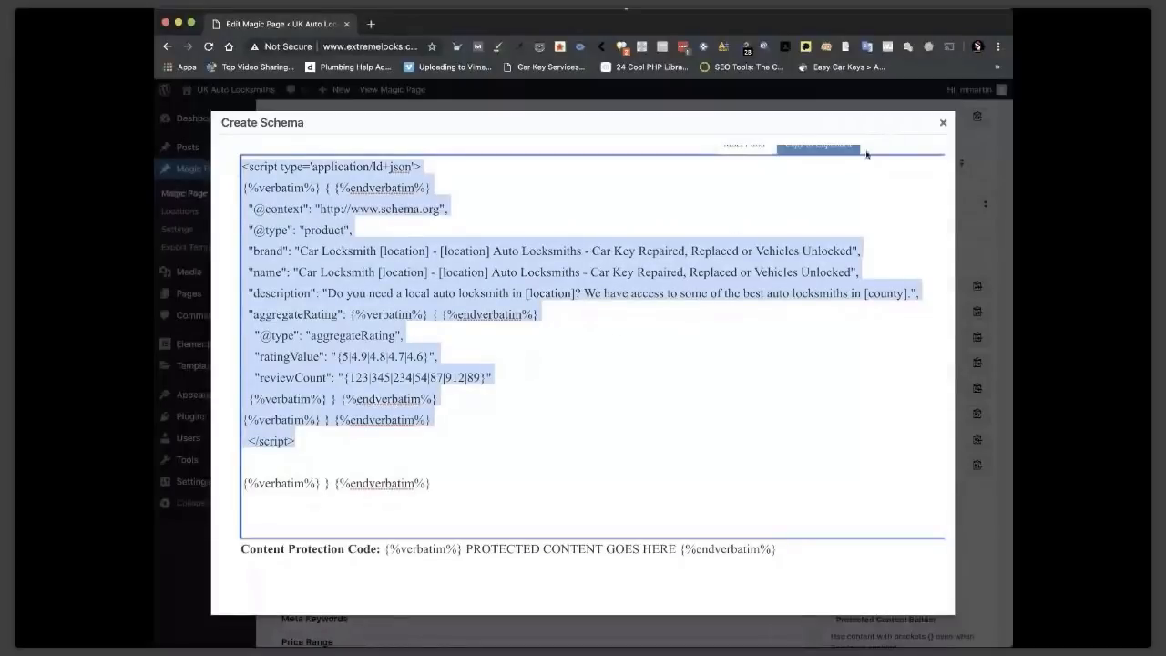
{"action": "left_click", "coordinate": [943, 125]}
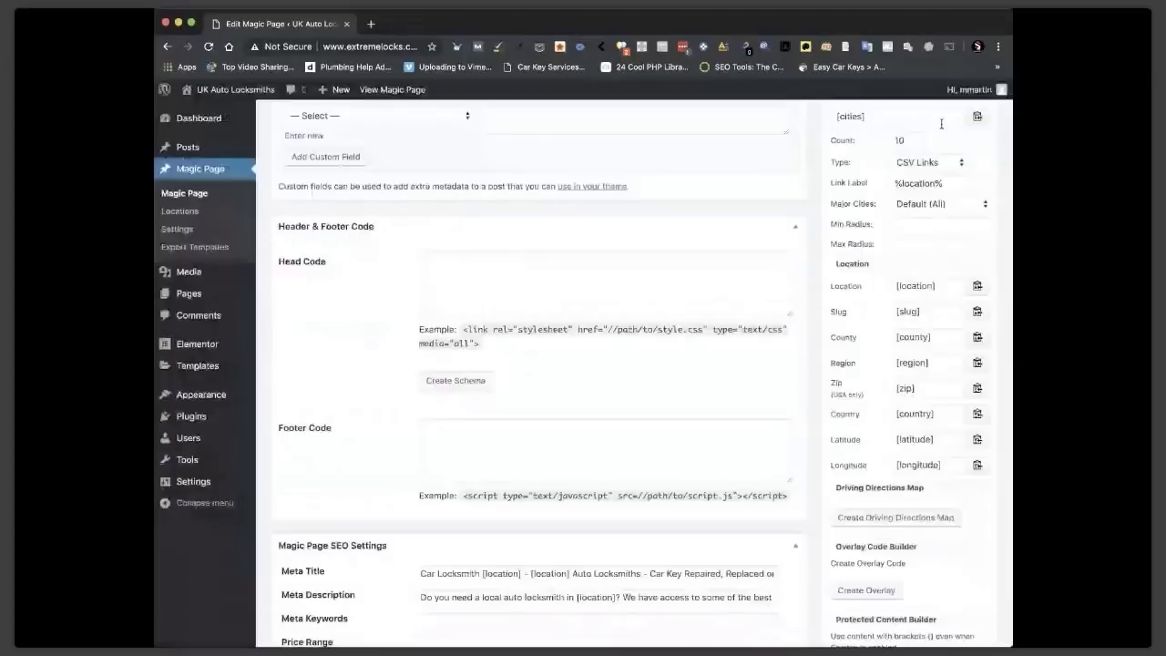
Add a new xField labelled 'product schema' with the schema script as its default value.
{"action": "scroll", "coordinate": [514, 408], "scroll_direction": "down", "scroll_amount": 5}
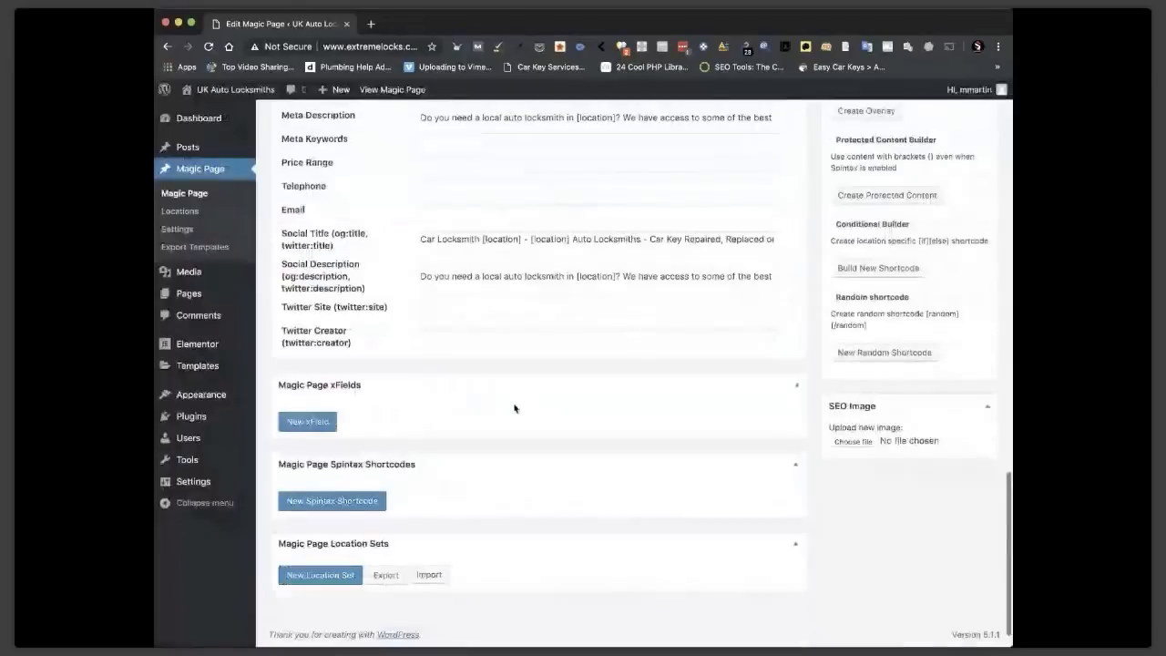
{"action": "left_click", "coordinate": [307, 420]}
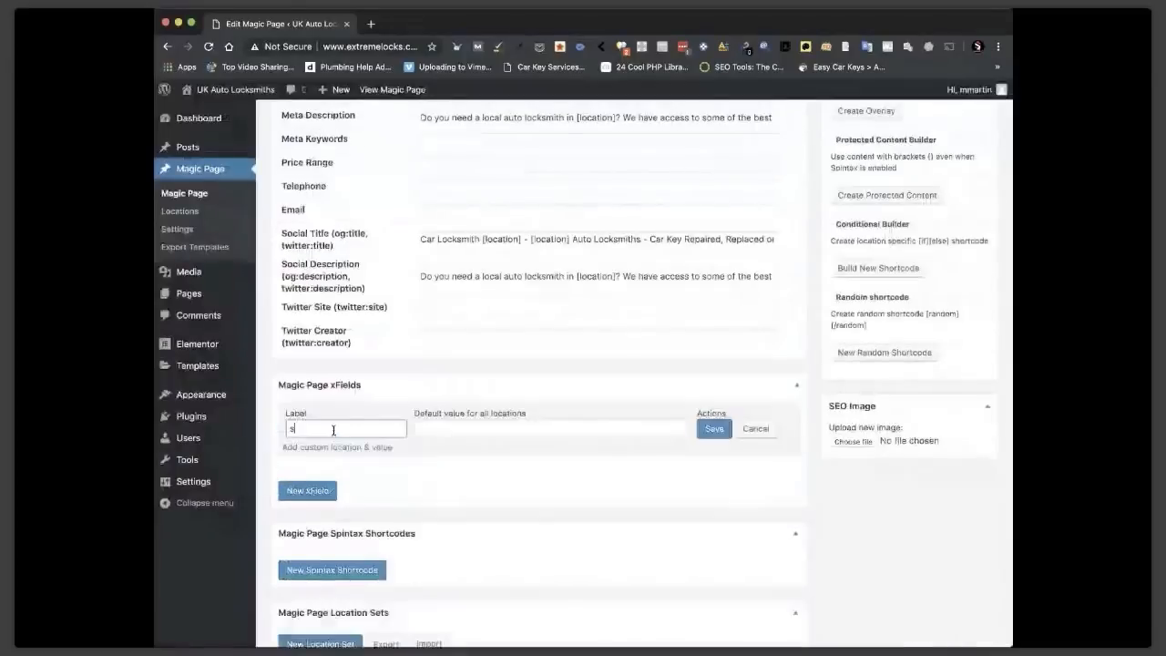
{"action": "type", "text": "s"}
{"action": "key", "text": "BackSpace"}
{"action": "type", "text": "product "}
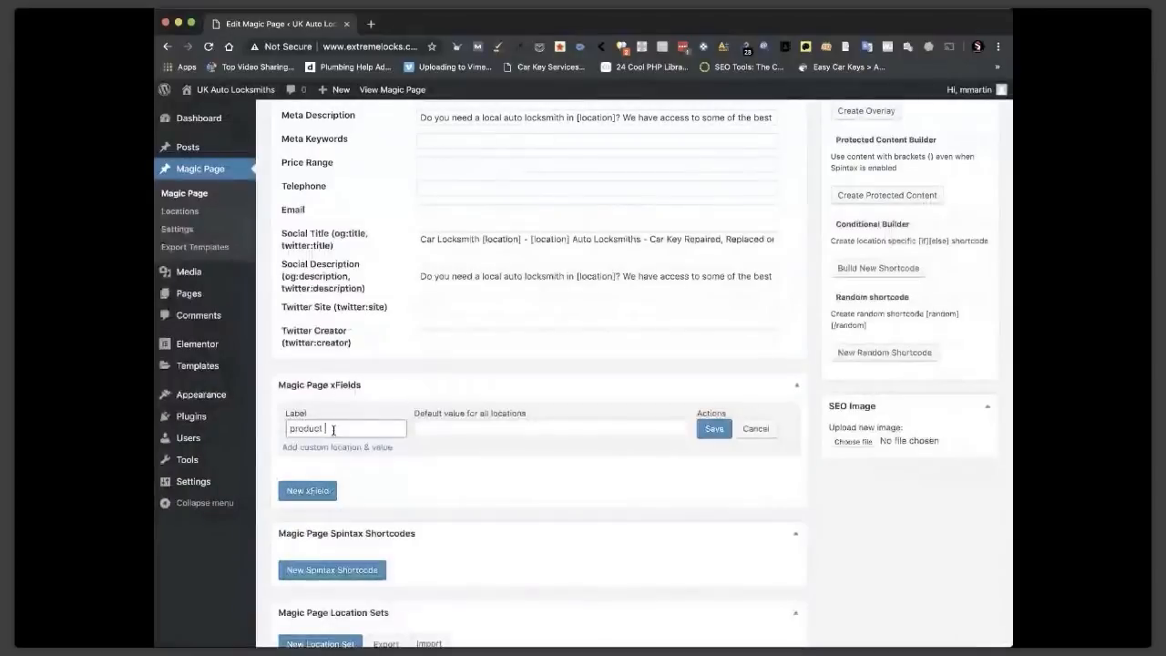
{"action": "type", "text": "schema"}
{"action": "left_click", "coordinate": [444, 428]}
{"action": "key", "text": "super+v"}
{"action": "left_click", "coordinate": [714, 429]}
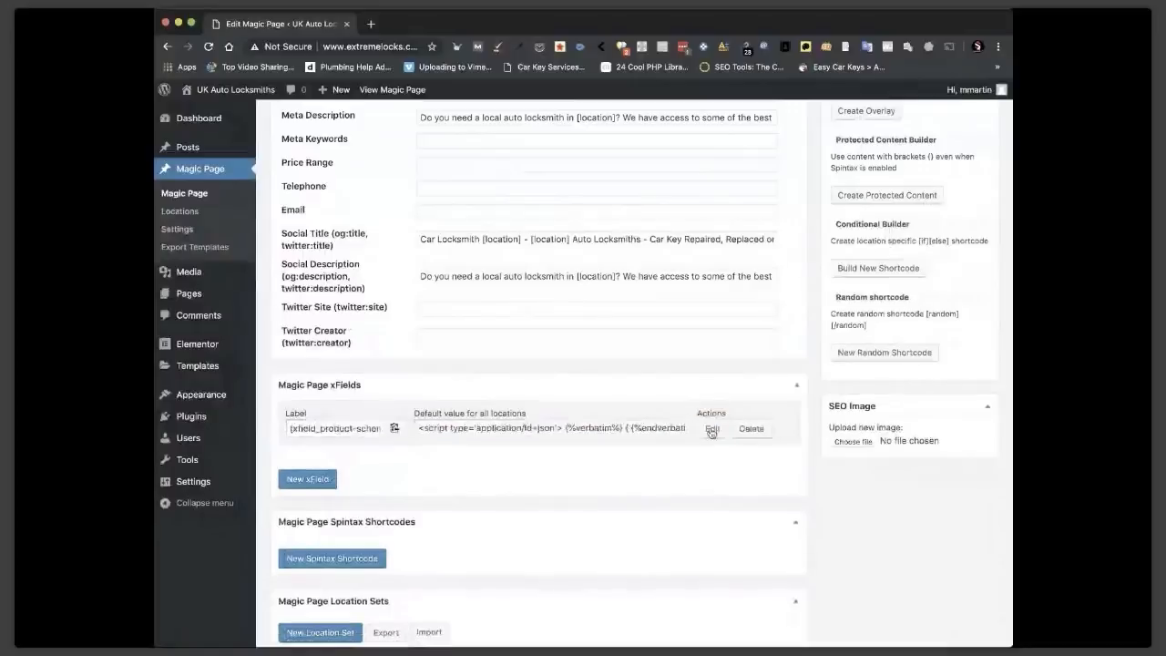
Copy the product schema xField's shortcode and update the Magic Page.
{"action": "left_click", "coordinate": [394, 427]}
{"action": "scroll", "coordinate": [533, 384], "scroll_direction": "up", "scroll_amount": 2}
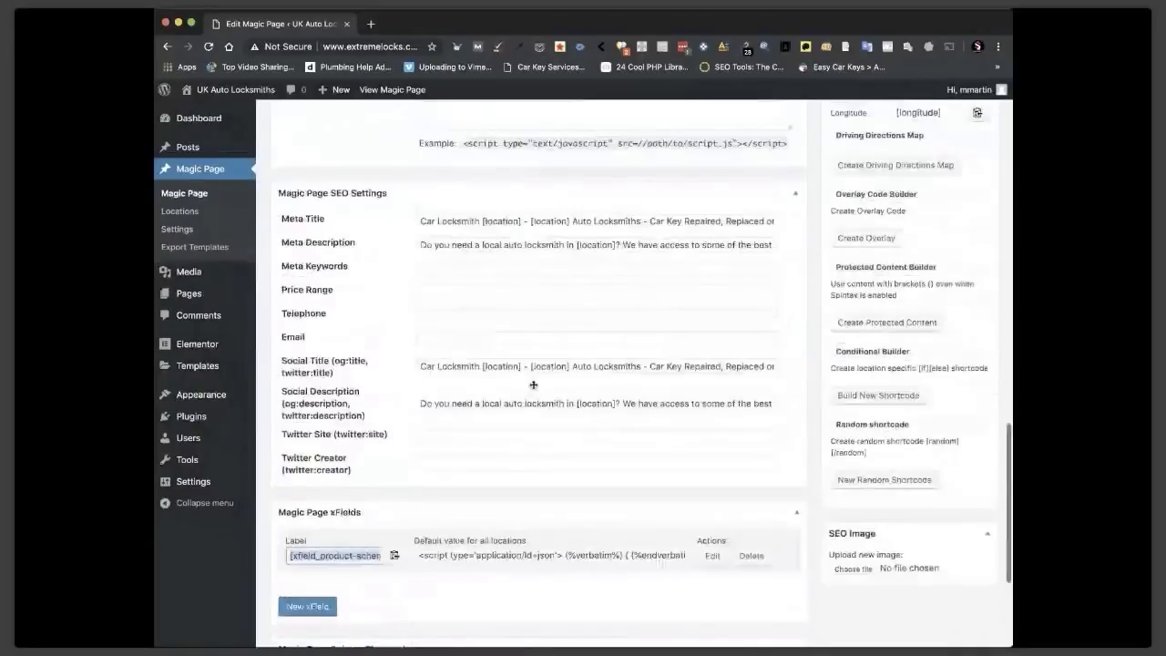
{"action": "scroll", "coordinate": [533, 385], "scroll_direction": "up", "scroll_amount": 5}
{"action": "left_click", "coordinate": [456, 225]}
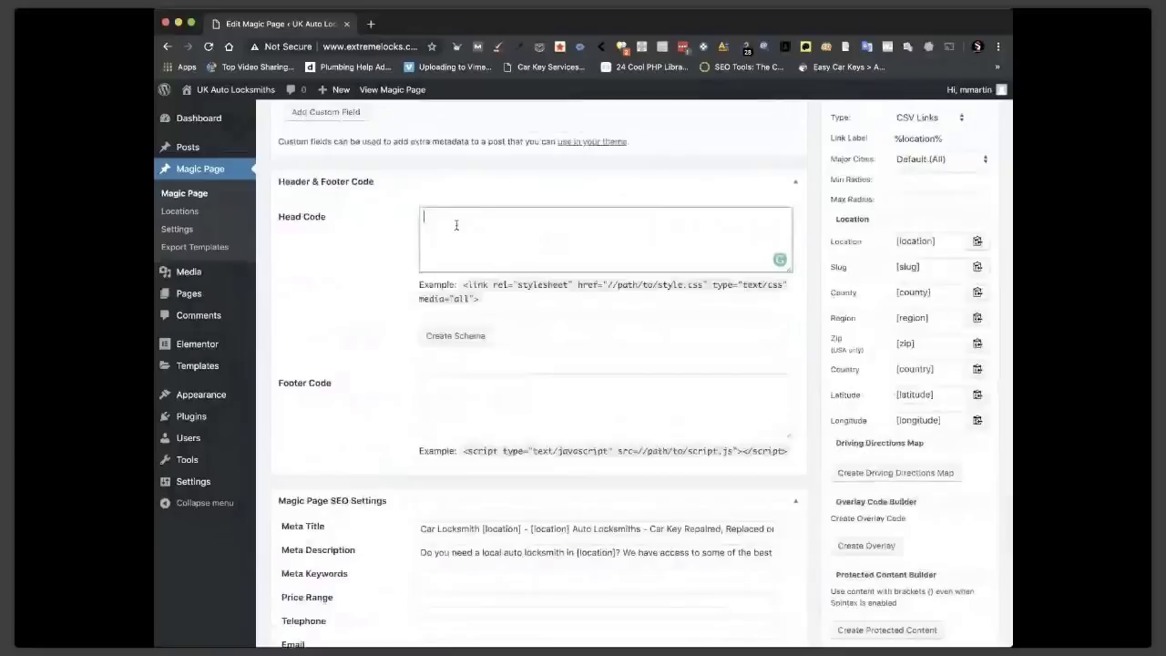
{"action": "scroll", "coordinate": [456, 225], "scroll_direction": "up", "scroll_amount": 8}
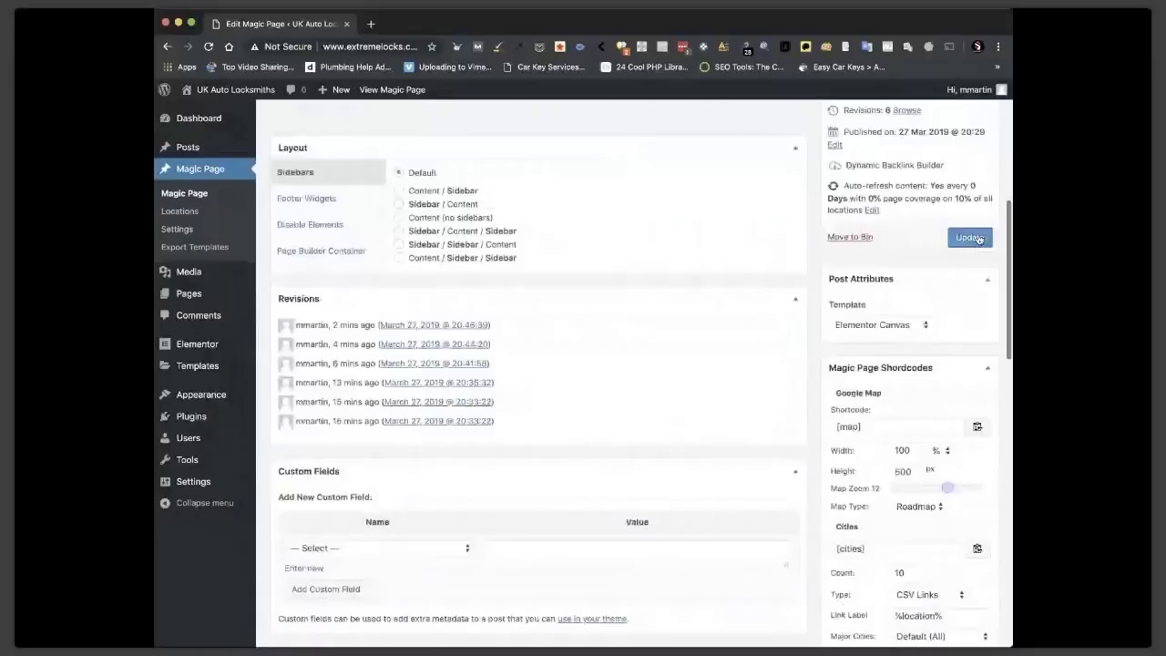
{"action": "left_click", "coordinate": [971, 238]}
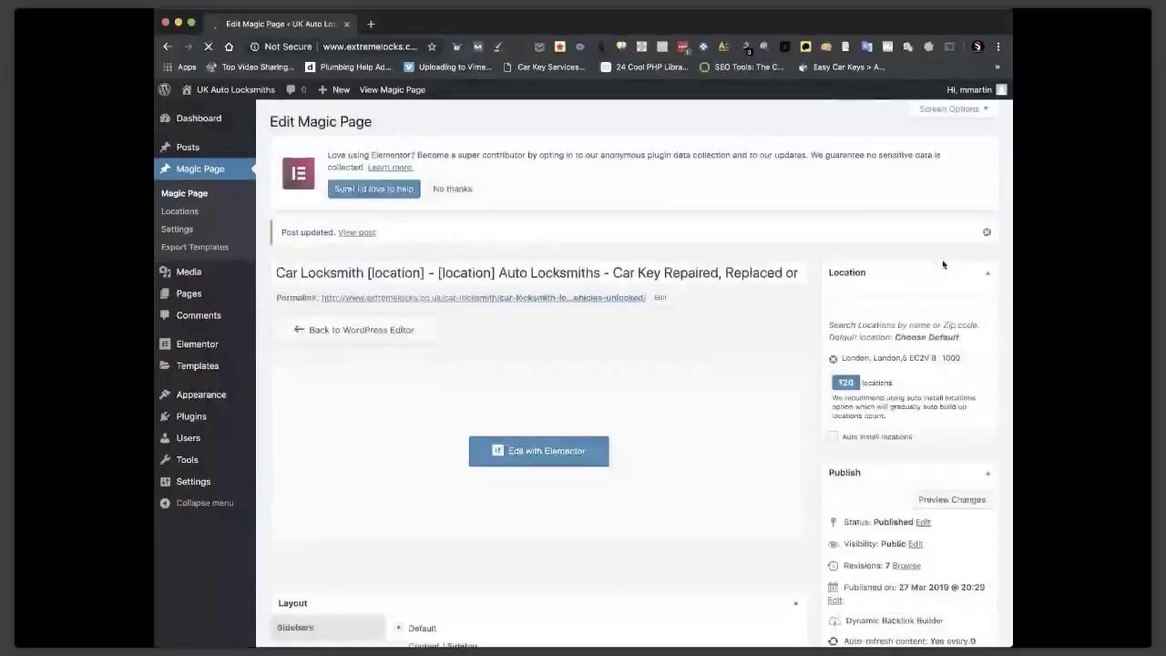
{"action": "scroll", "coordinate": [765, 357], "scroll_direction": "down", "scroll_amount": 1}
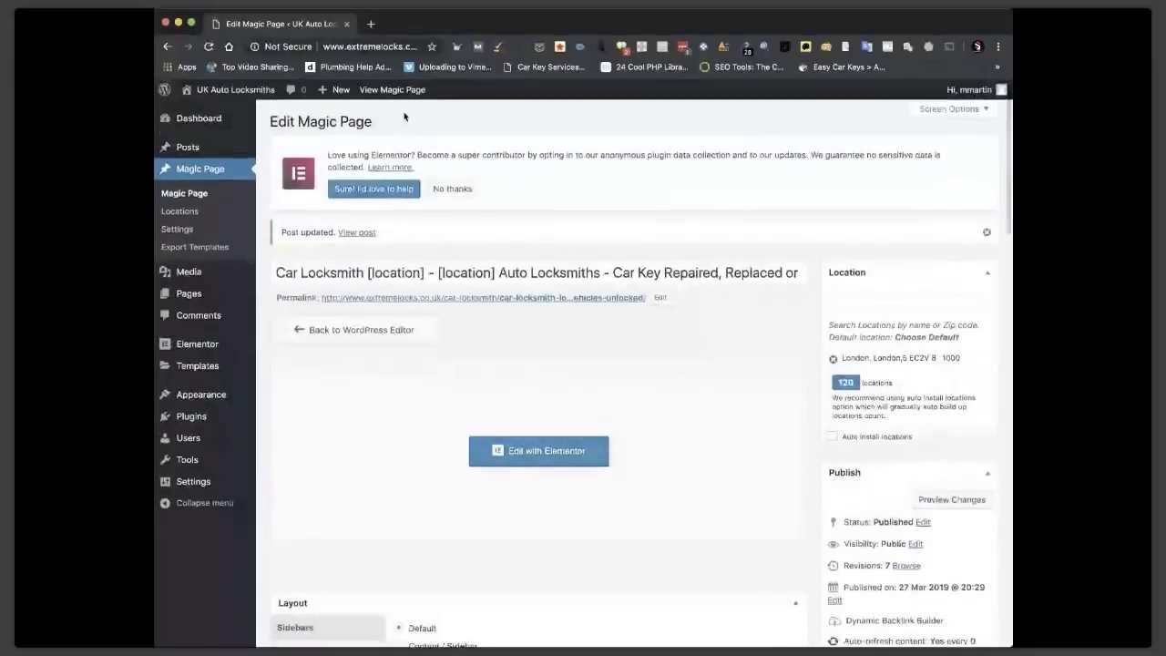
View the live London Magic Page, follow its Hemel Hempstead link, and run SEOquake there.
{"action": "left_click", "coordinate": [381, 89]}
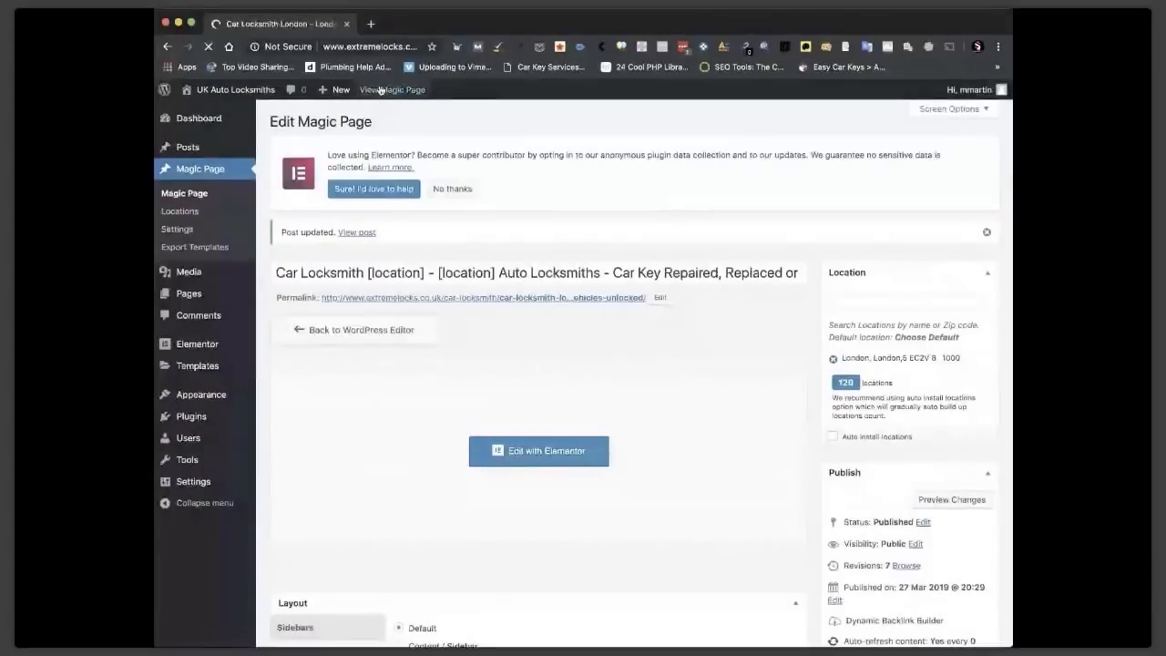
{"action": "scroll", "coordinate": [567, 224], "scroll_direction": "down", "scroll_amount": 6}
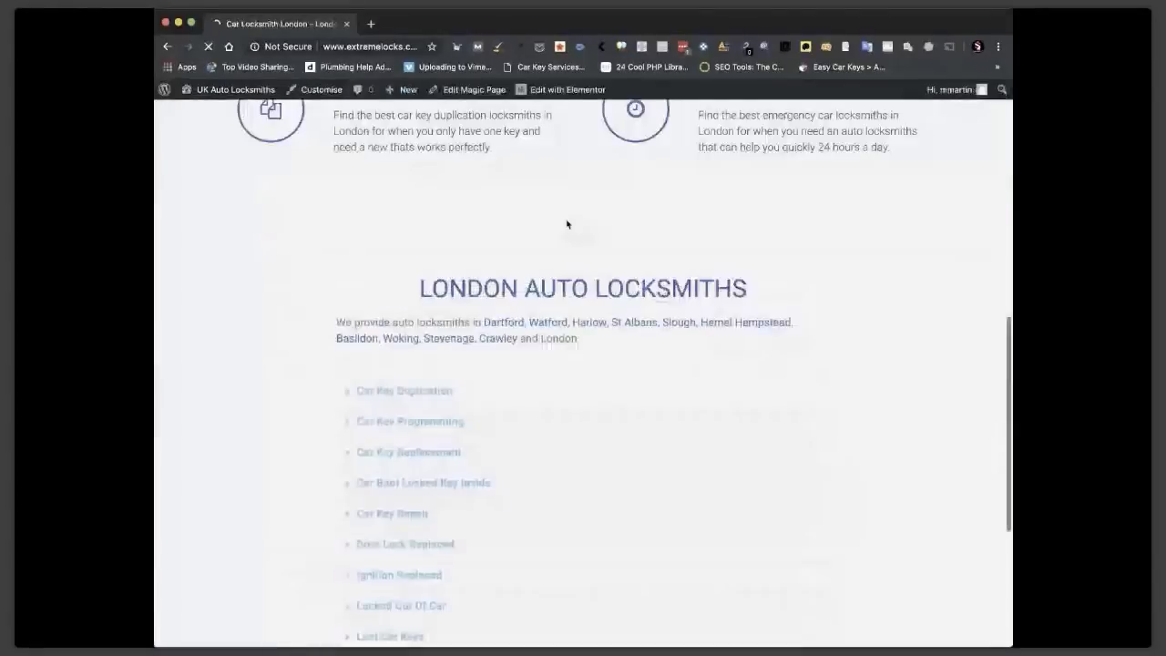
{"action": "scroll", "coordinate": [736, 254], "scroll_direction": "down", "scroll_amount": 2}
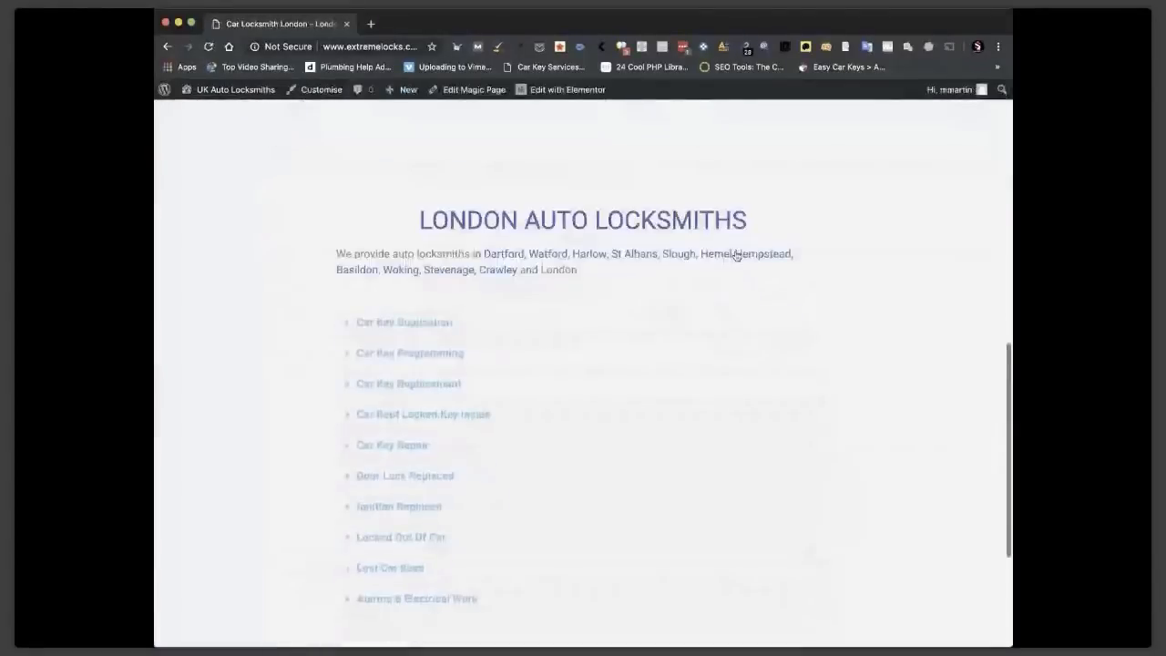
{"action": "scroll", "coordinate": [735, 254], "scroll_direction": "up", "scroll_amount": 2}
{"action": "left_click", "coordinate": [763, 344]}
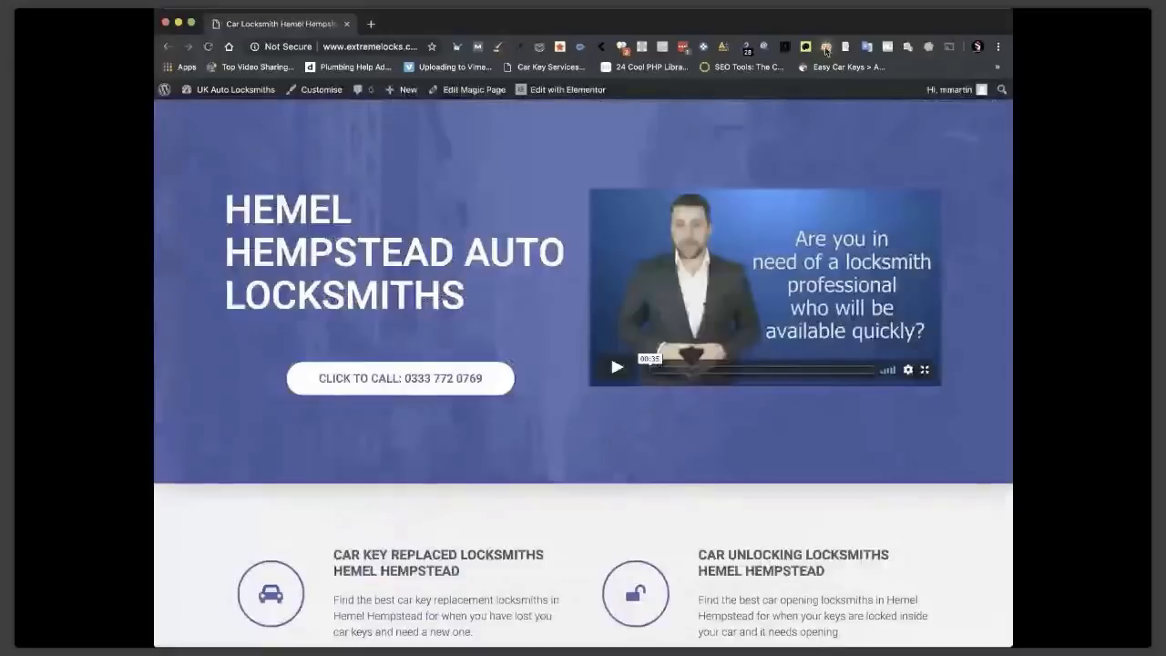
{"action": "left_click", "coordinate": [497, 275]}
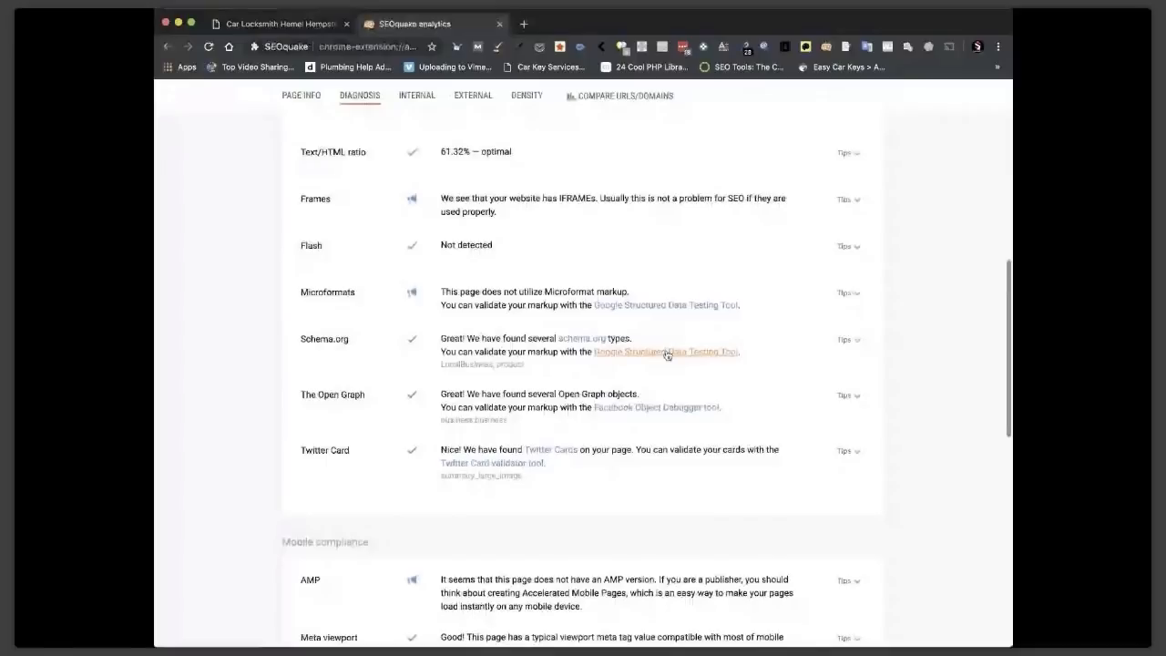
Run the Hemel Hempstead page through the Structured Data Testing Tool and check its LocalBusiness reviewCount.
{"action": "left_click", "coordinate": [667, 353]}
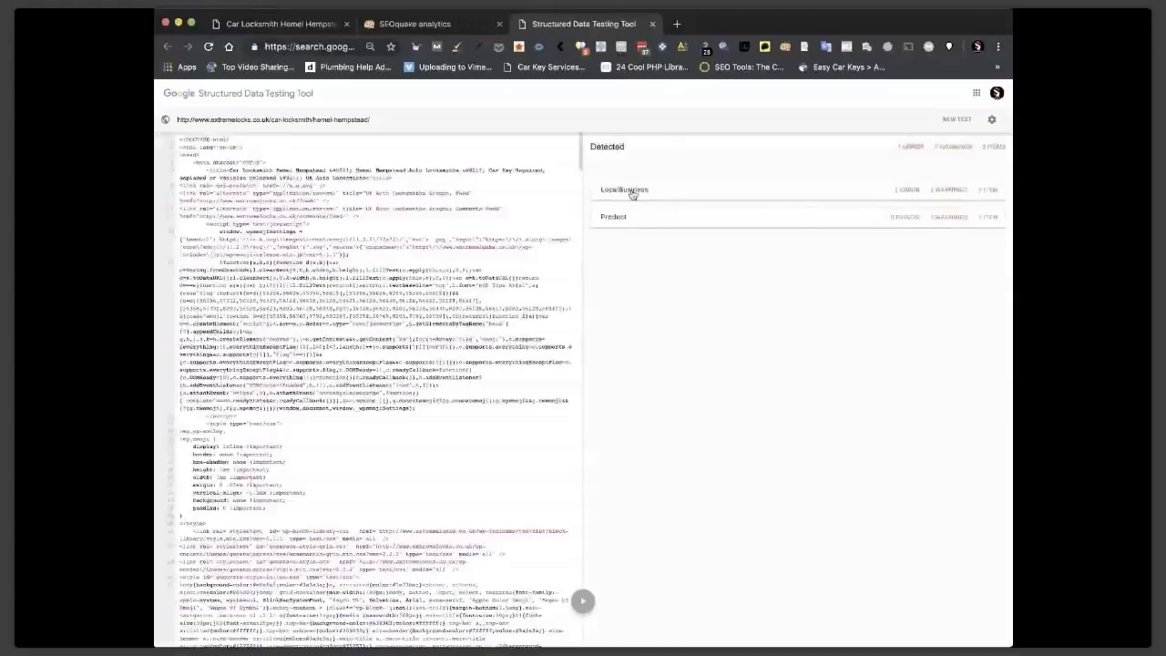
{"action": "left_click", "coordinate": [633, 193]}
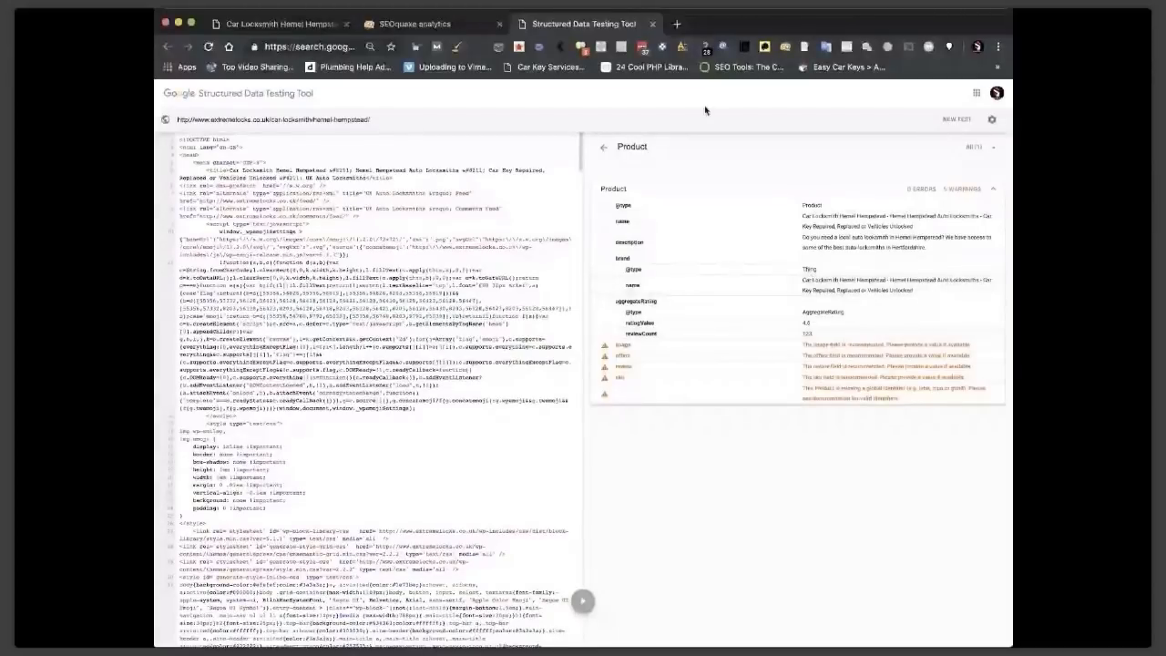
{"action": "left_click", "coordinate": [819, 336]}
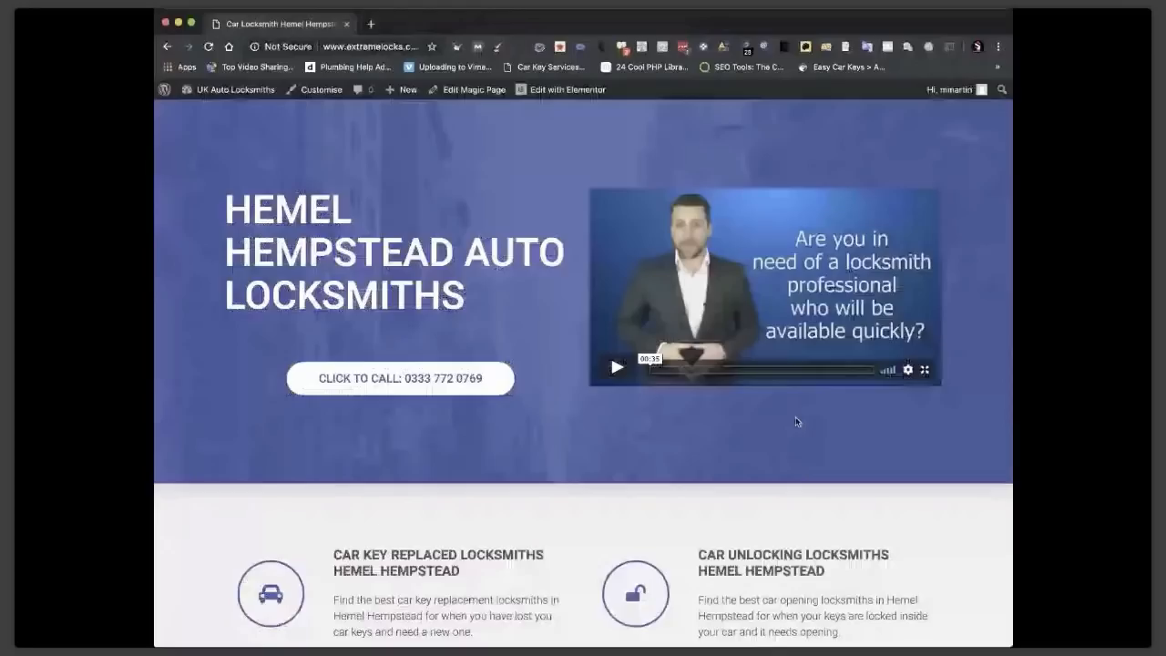
Expand the detected Product markup, then close the testing tool and SEOquake tabs.
{"action": "scroll", "coordinate": [795, 417], "scroll_direction": "down", "scroll_amount": 7}
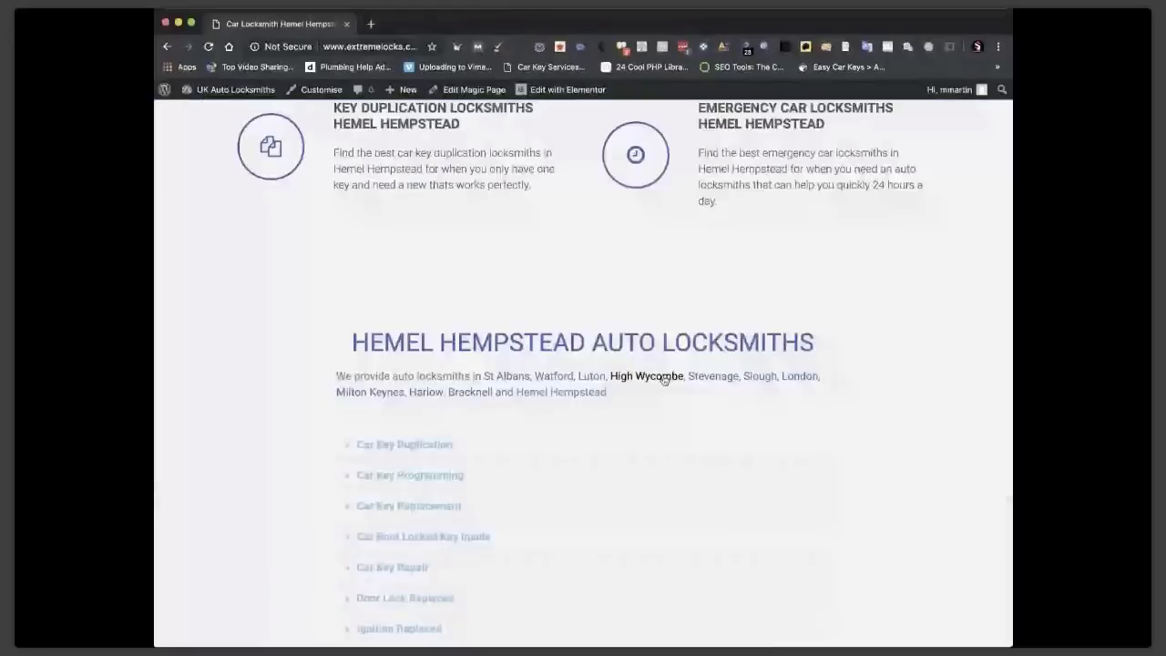
{"action": "left_click", "coordinate": [664, 377]}
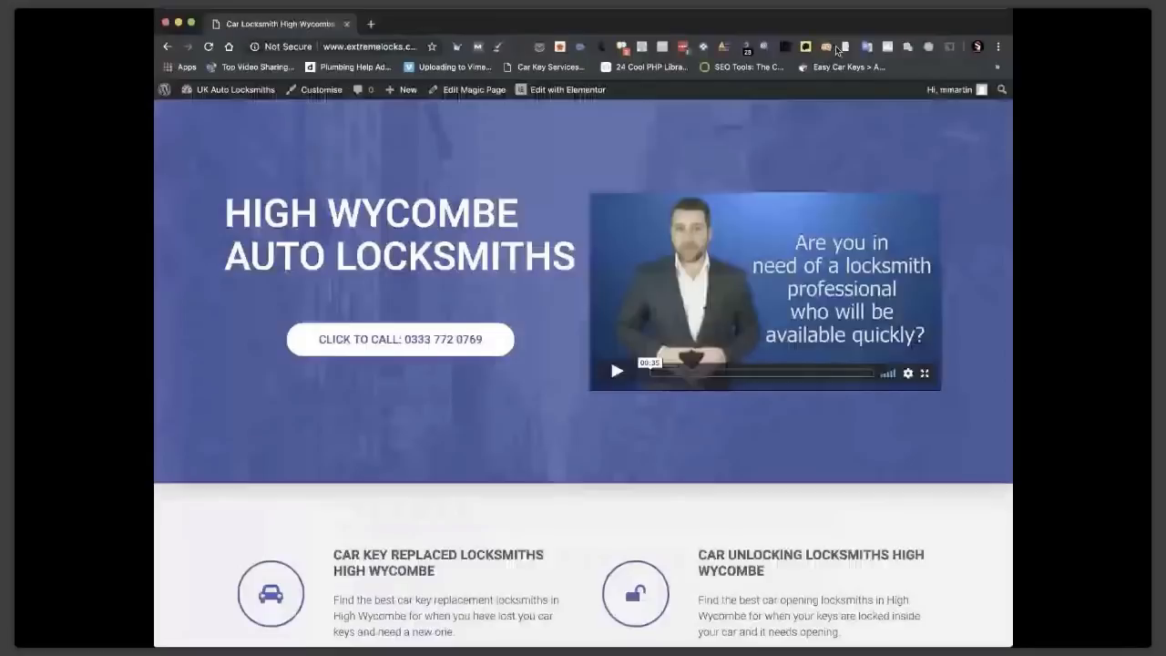
{"action": "left_click", "coordinate": [827, 48]}
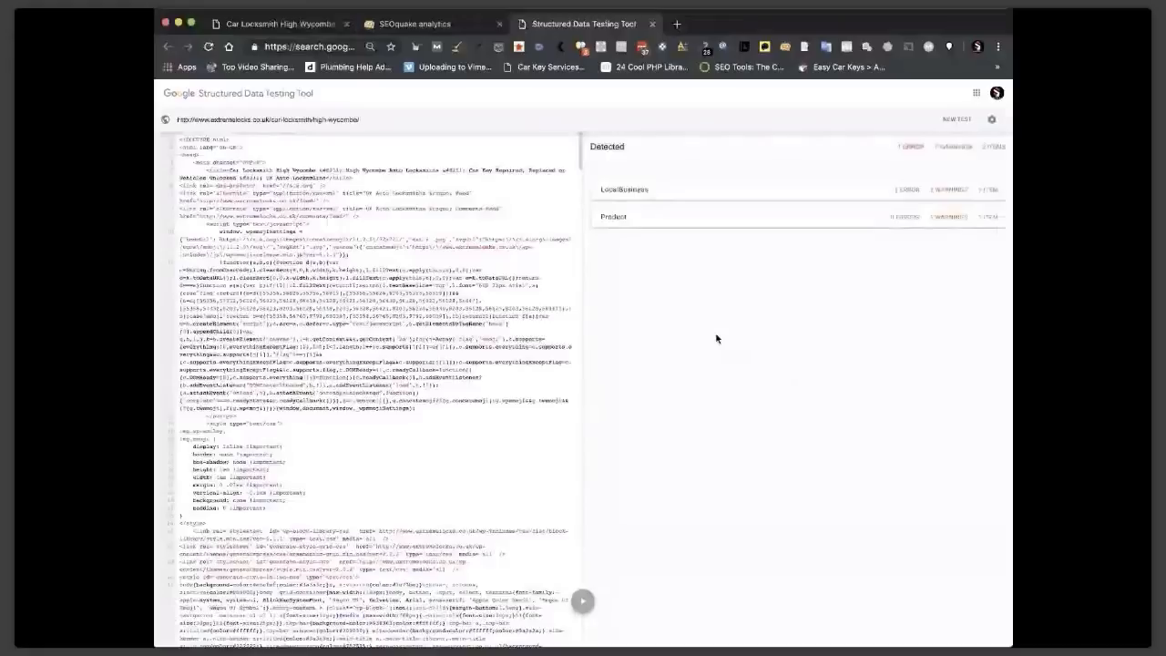
{"action": "left_click", "coordinate": [735, 218]}
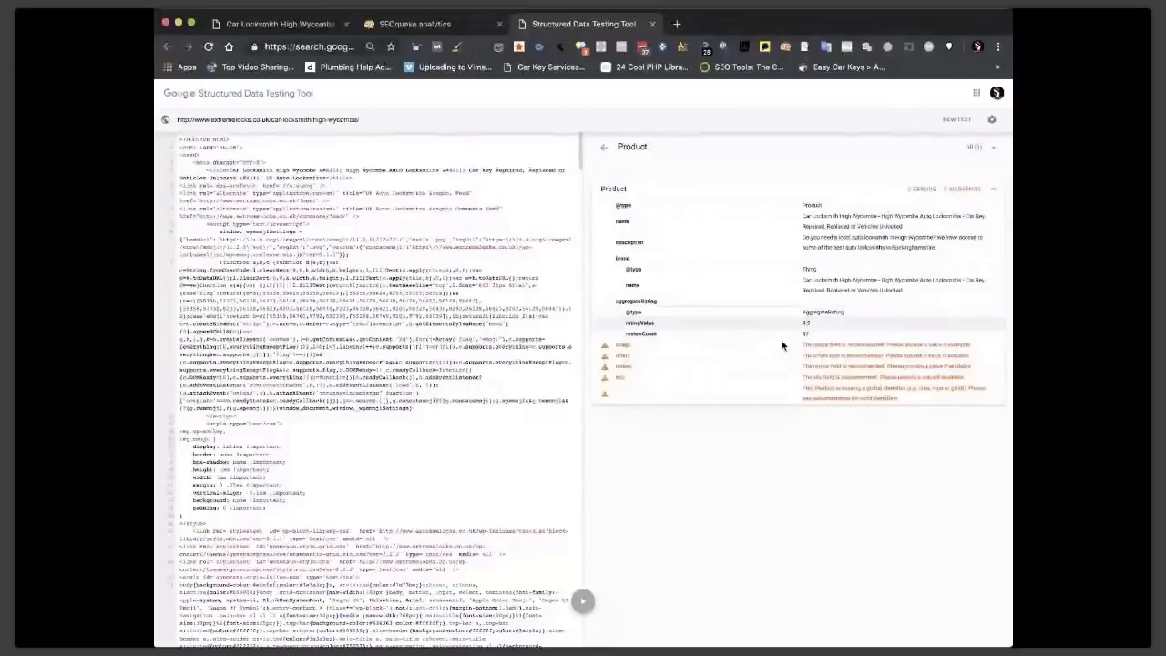
{"action": "left_click", "coordinate": [652, 25]}
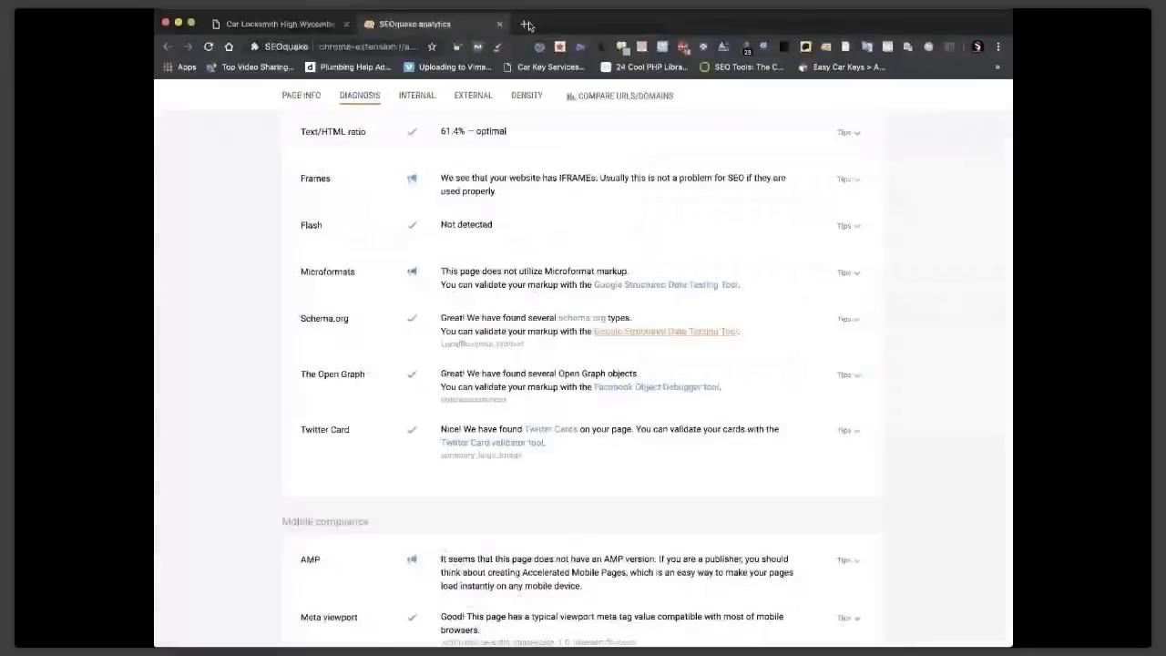
{"action": "left_click", "coordinate": [499, 25]}
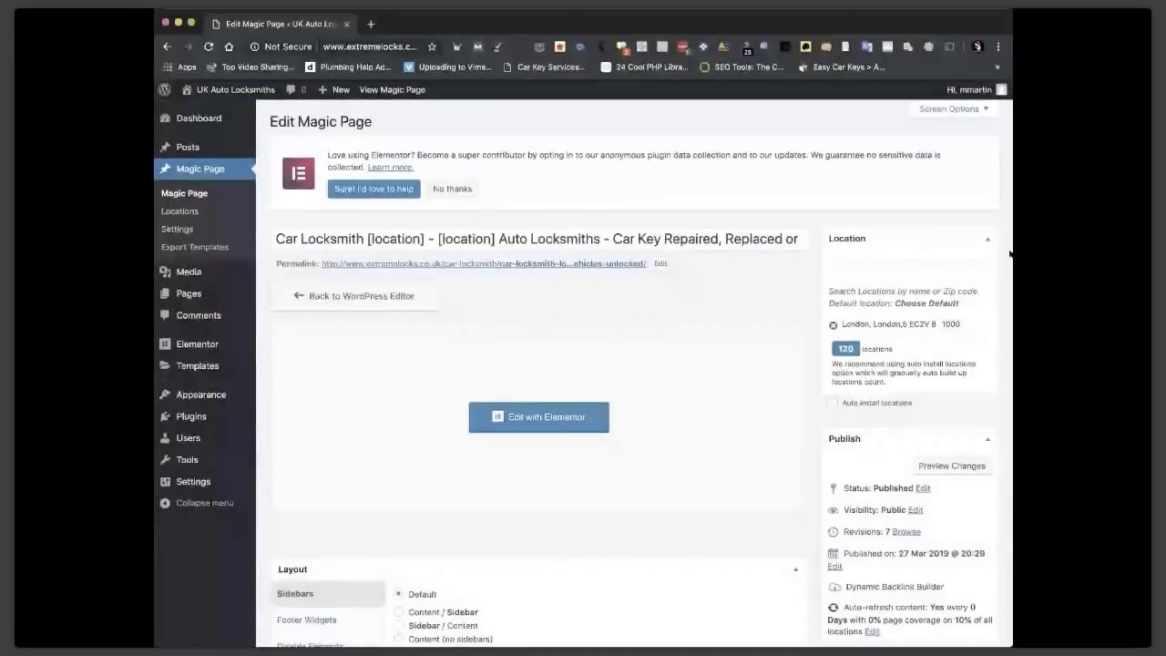
Scroll down the Edit Magic Page screen to the Protected Content Builder and open it.
{"action": "scroll", "coordinate": [893, 464], "scroll_direction": "down", "scroll_amount": 10}
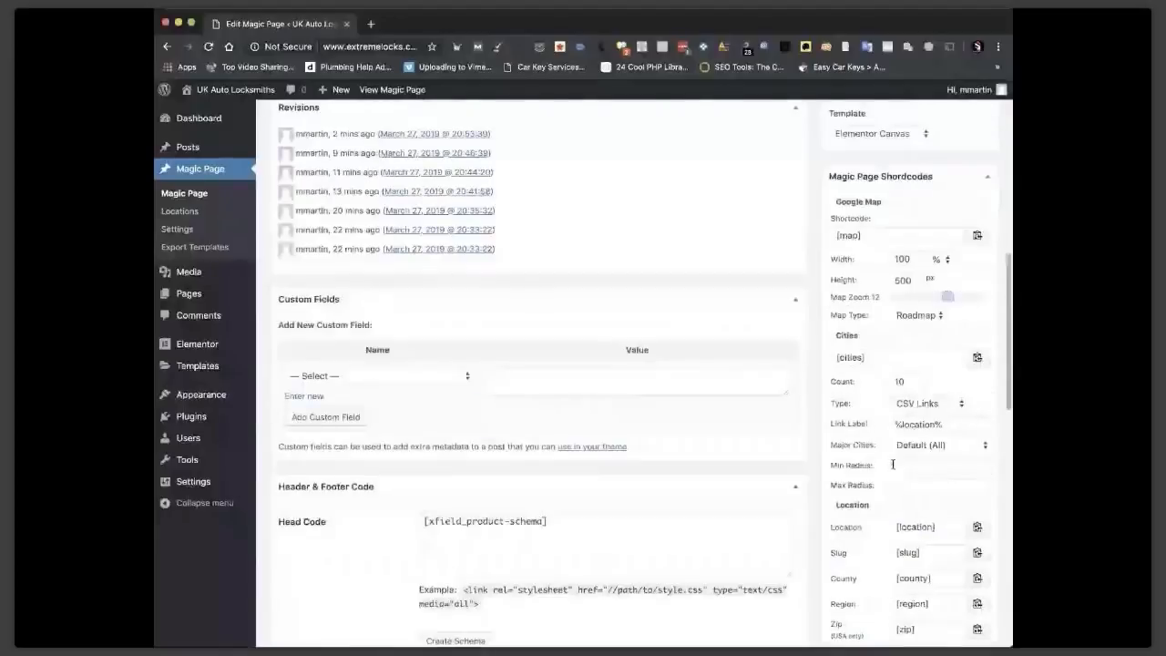
{"action": "scroll", "coordinate": [911, 460], "scroll_direction": "down", "scroll_amount": 2}
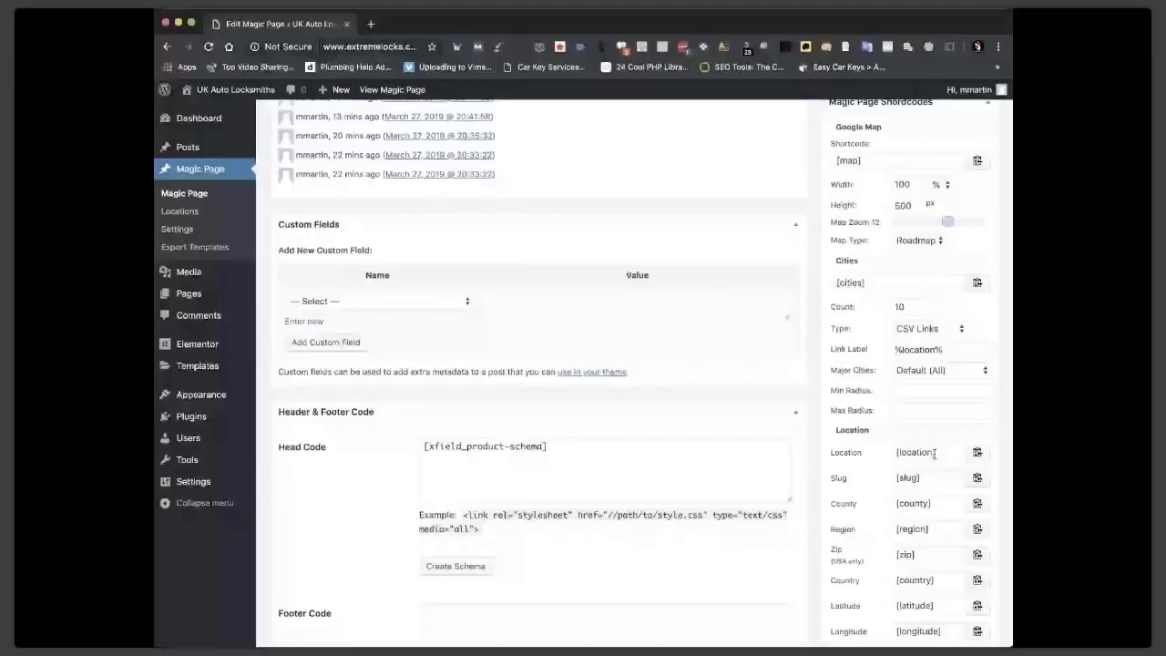
{"action": "scroll", "coordinate": [893, 437], "scroll_direction": "down", "scroll_amount": 10}
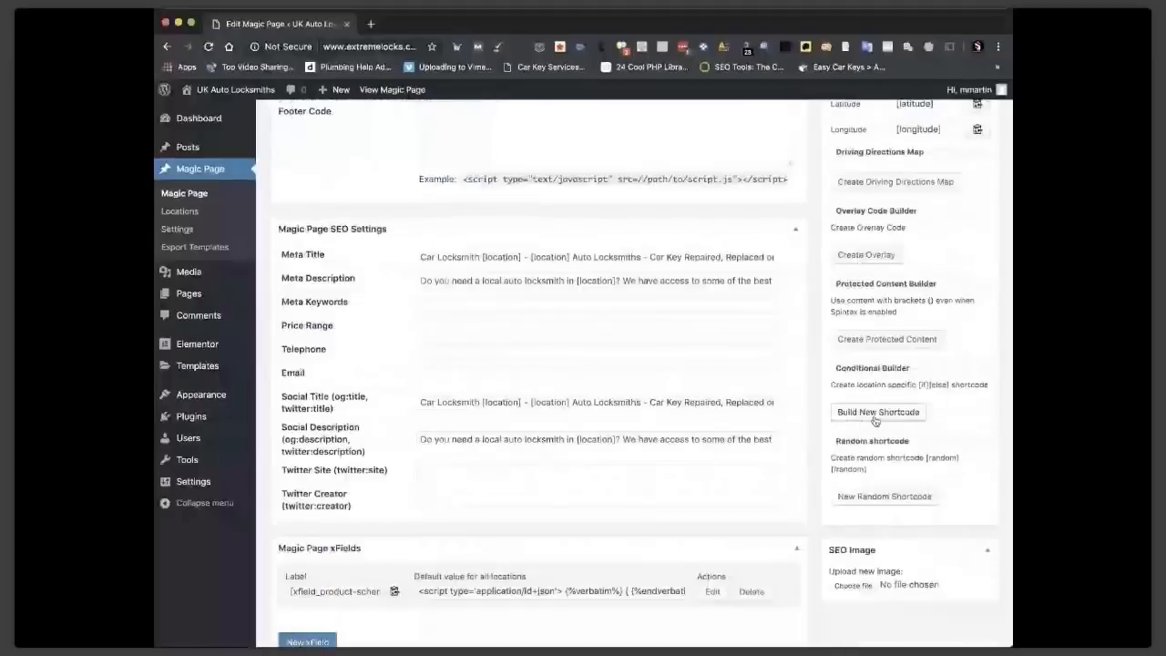
{"action": "left_click", "coordinate": [875, 415]}
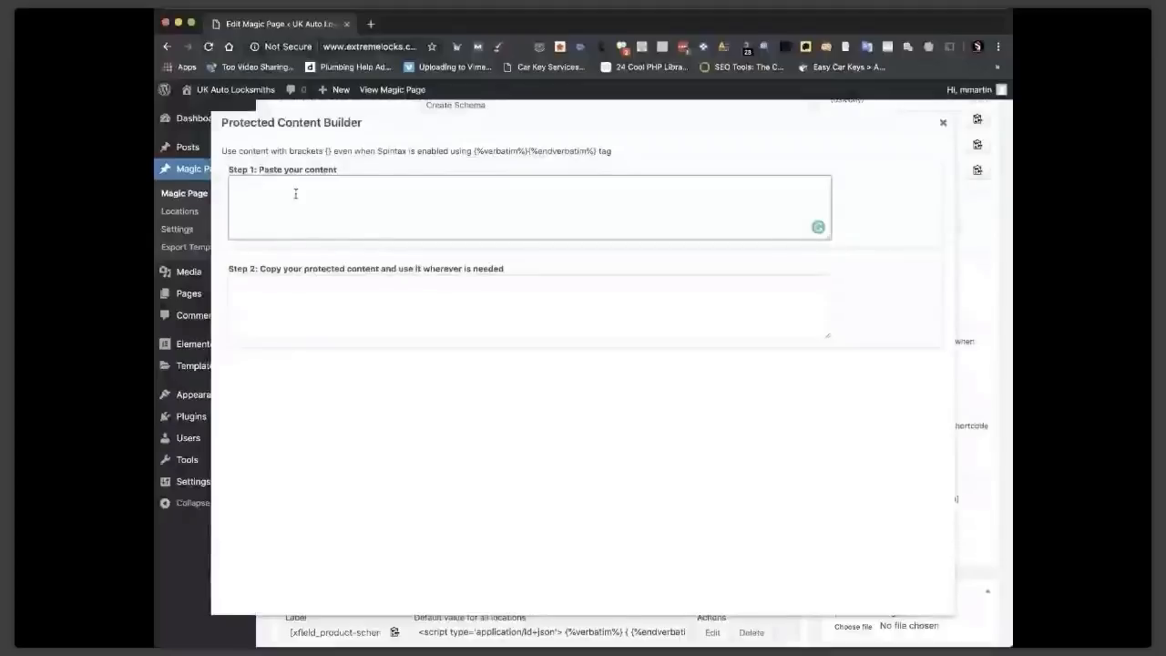
Generate a verbatim-wrapped [xfield_product-schema] shortcode, select it, and close the builder.
{"action": "type", "text": "[xfield_product-schema]"}
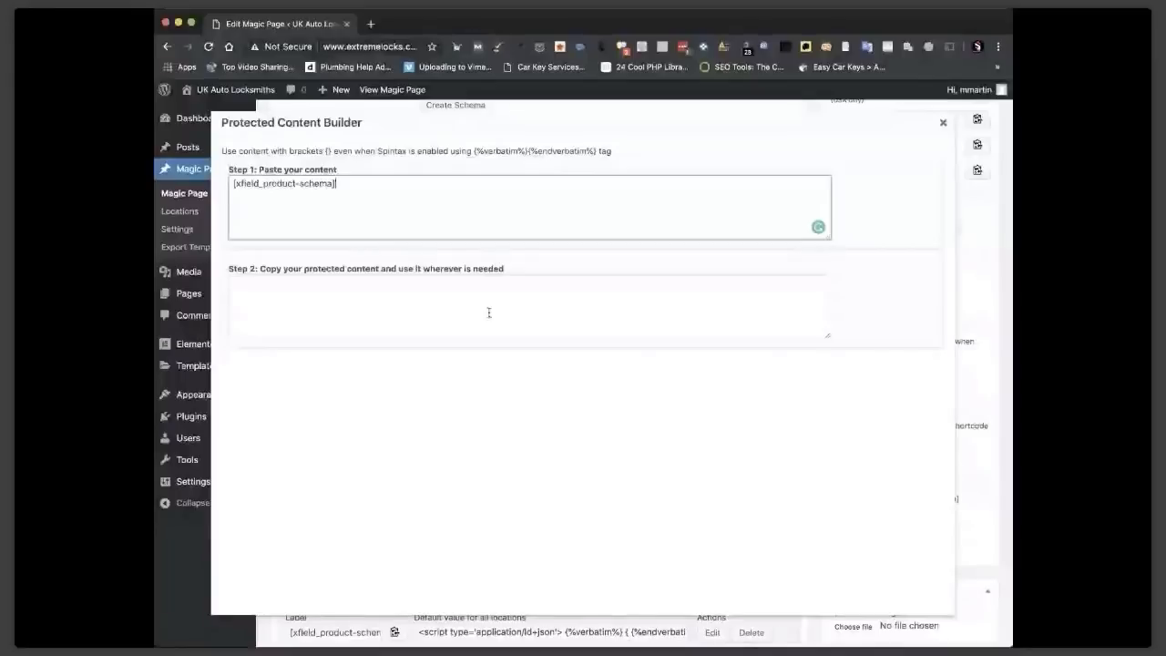
{"action": "left_click", "coordinate": [311, 282]}
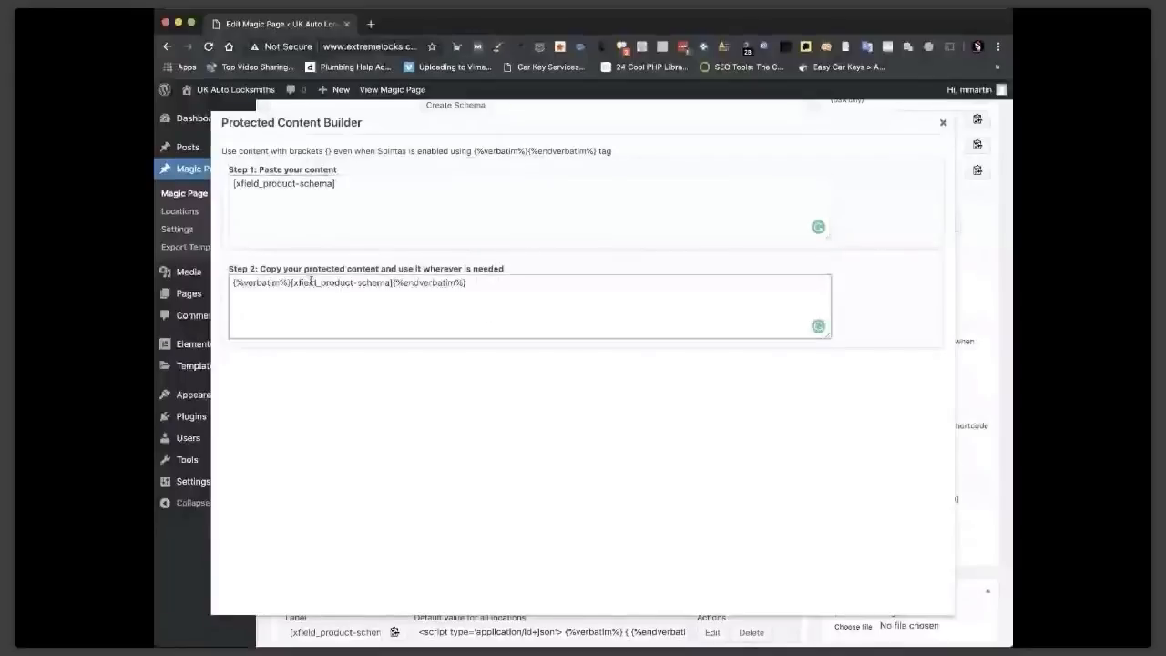
{"action": "key", "text": "super+a"}
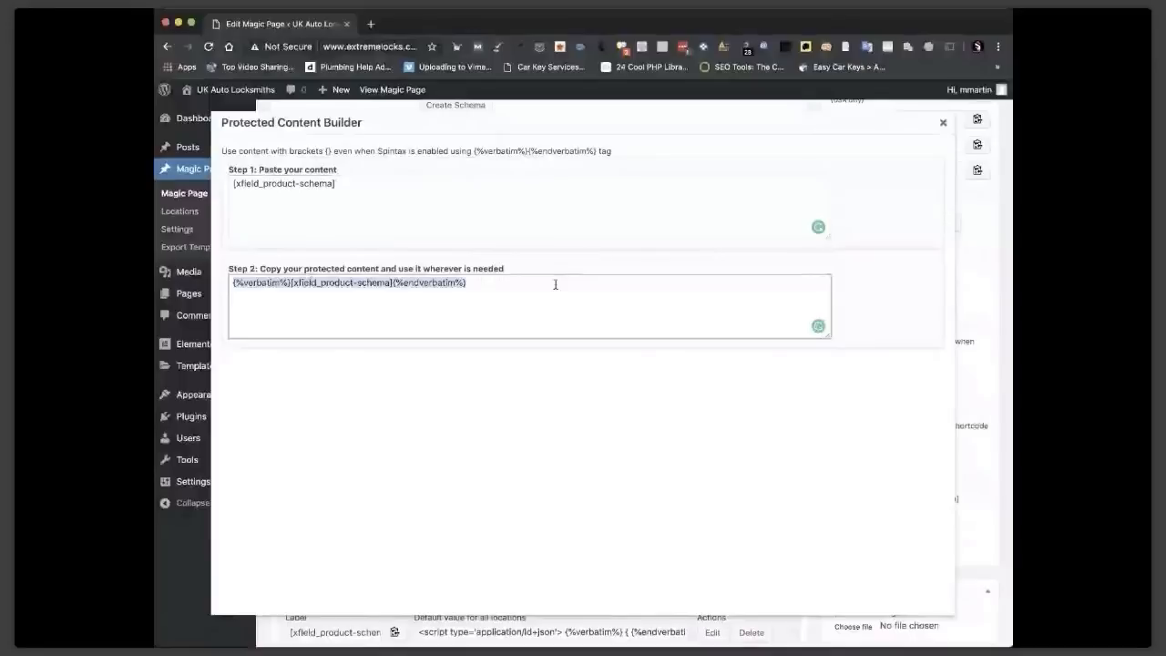
{"action": "left_click", "coordinate": [944, 123]}
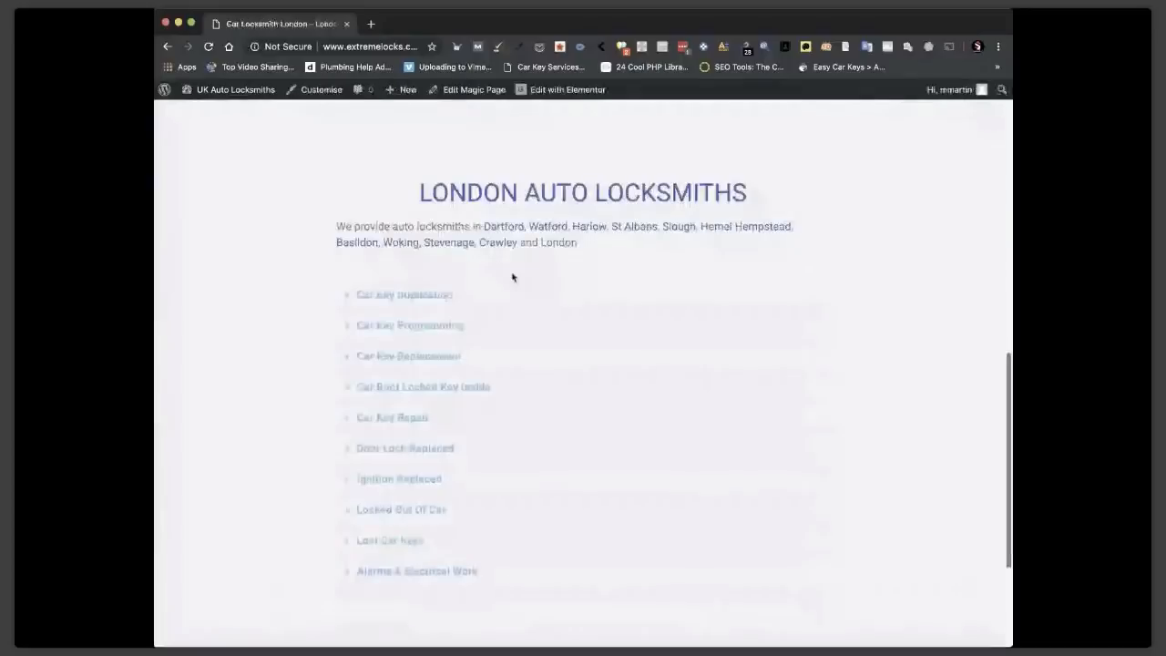
Scroll the live London page and run SEOquake's keyword density analysis on it.
{"action": "scroll", "coordinate": [513, 277], "scroll_direction": "down", "scroll_amount": 3}
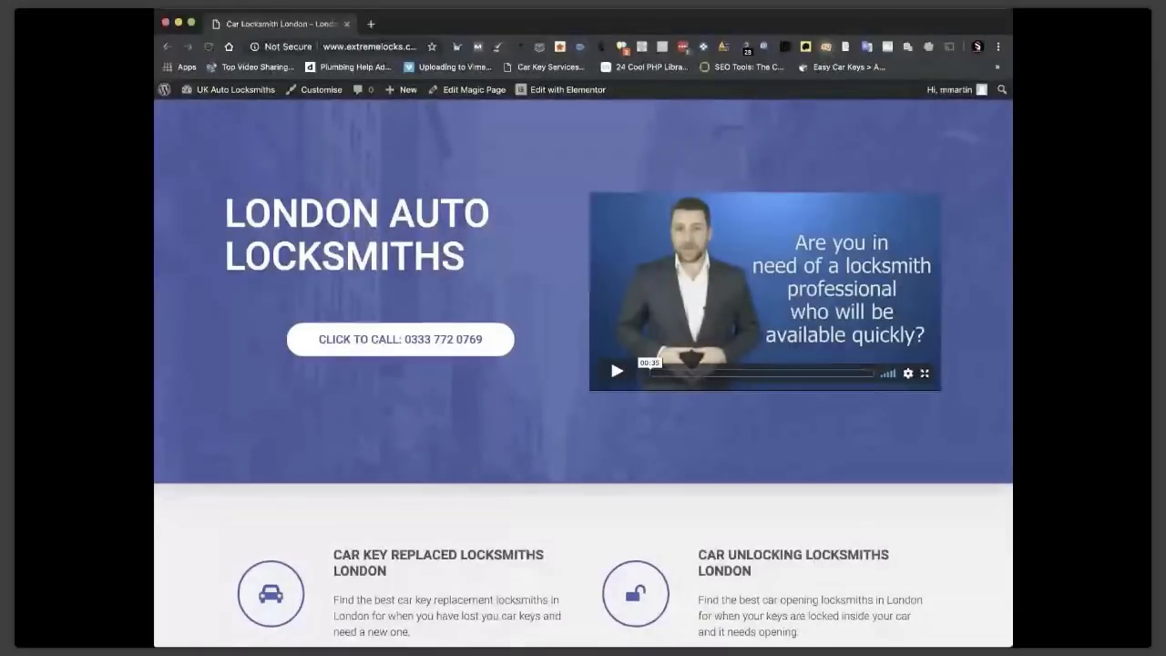
{"action": "left_click", "coordinate": [590, 73]}
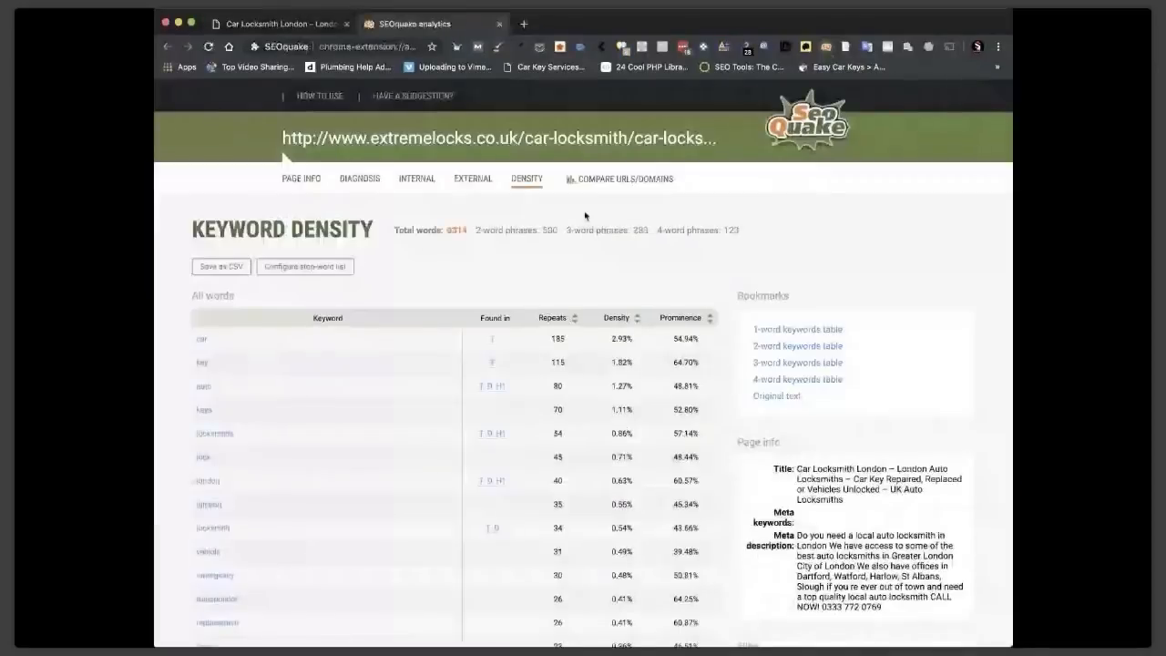
Review the 6314-word keyword density table, then close the SEOquake report.
{"action": "double_click", "coordinate": [447, 230]}
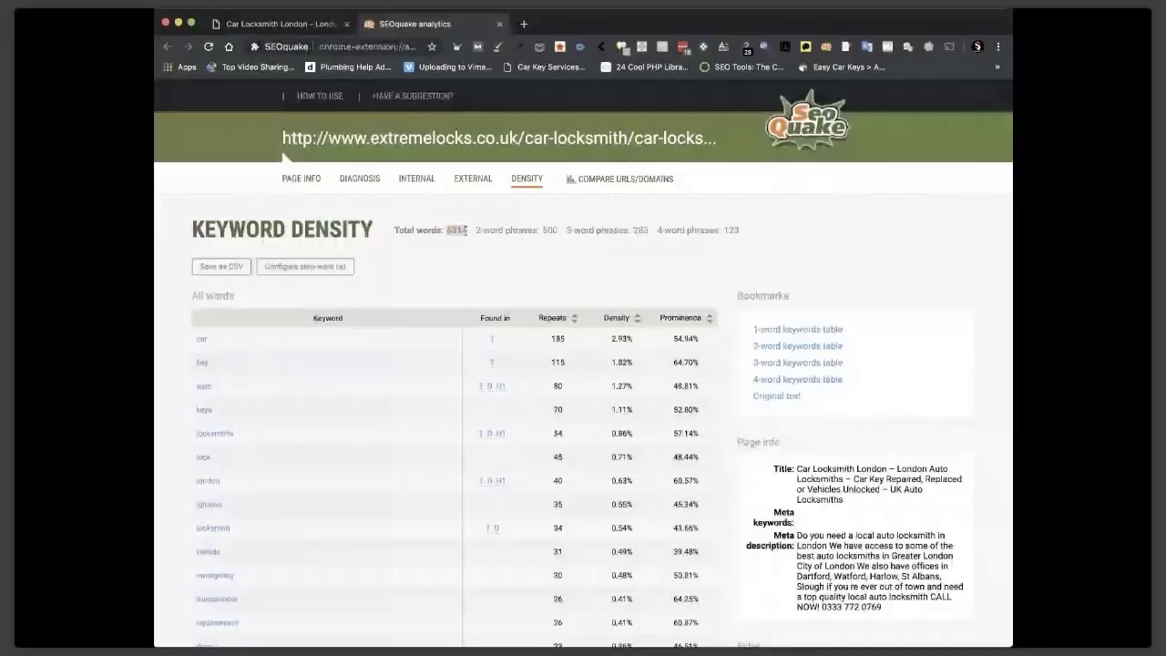
{"action": "scroll", "coordinate": [510, 290], "scroll_direction": "down", "scroll_amount": 15}
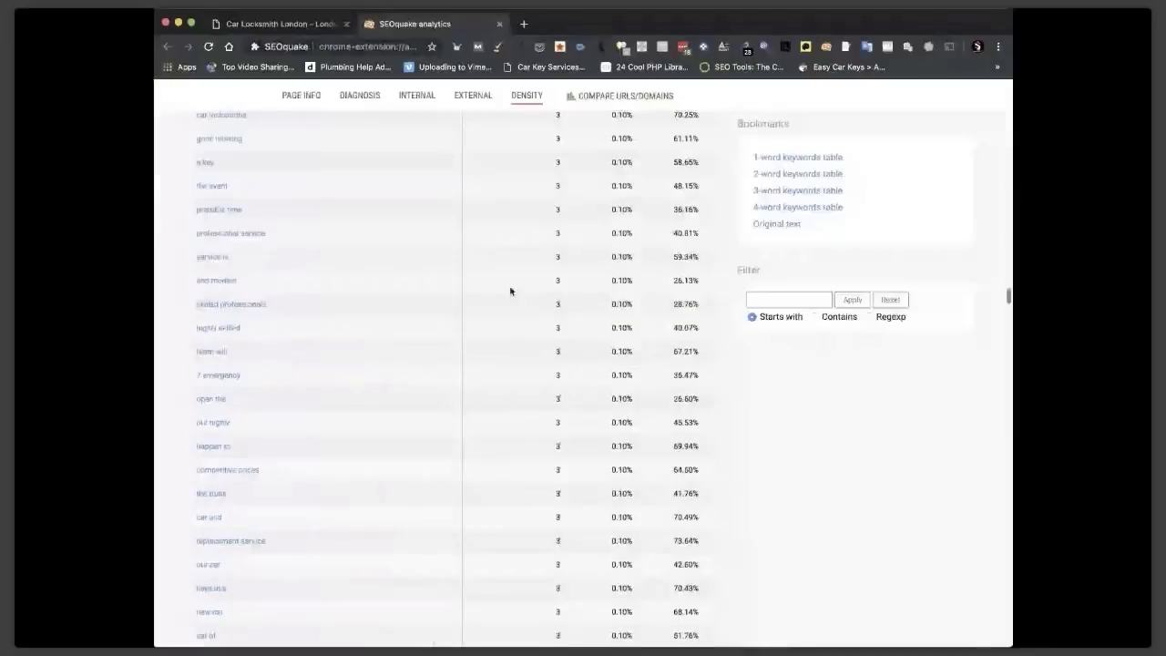
{"action": "scroll", "coordinate": [510, 290], "scroll_direction": "up", "scroll_amount": 8}
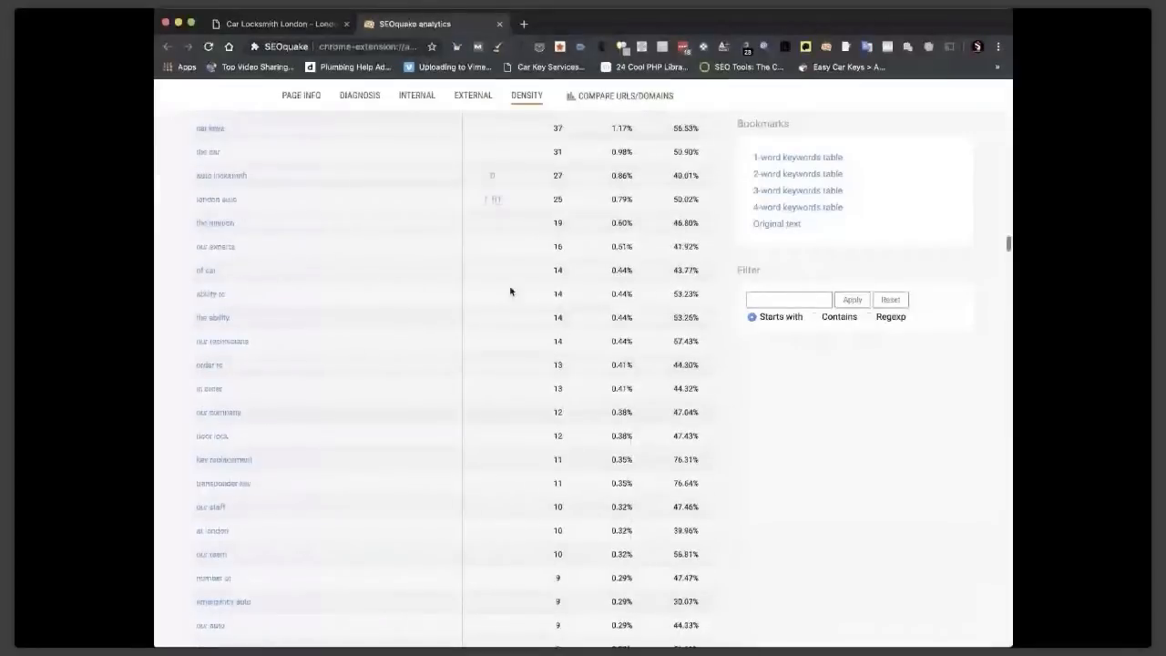
{"action": "scroll", "coordinate": [510, 290], "scroll_direction": "down", "scroll_amount": 10}
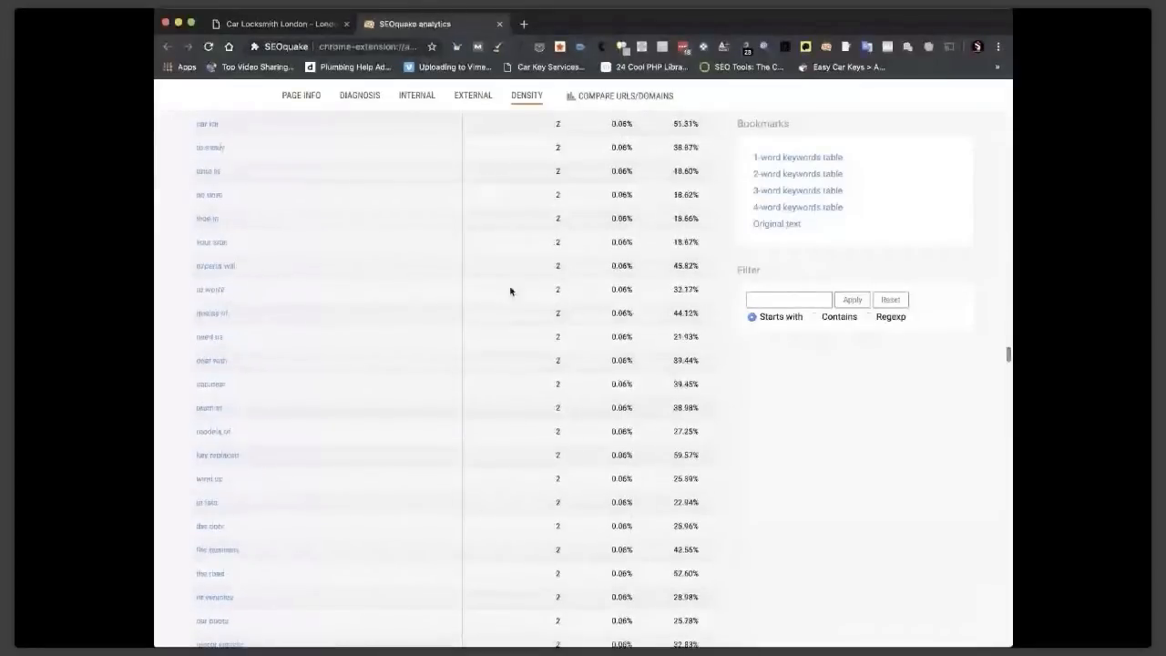
{"action": "scroll", "coordinate": [510, 291], "scroll_direction": "down", "scroll_amount": 10}
{"action": "scroll", "coordinate": [510, 291], "scroll_direction": "up", "scroll_amount": 2}
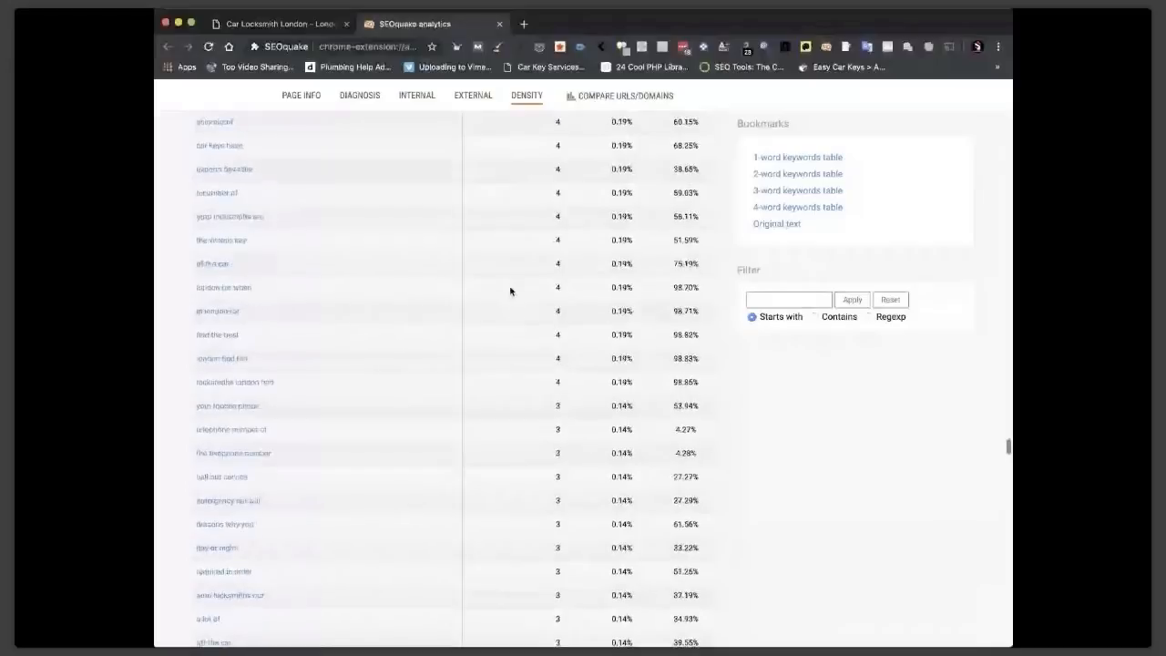
{"action": "scroll", "coordinate": [233, 290], "scroll_direction": "down", "scroll_amount": 3}
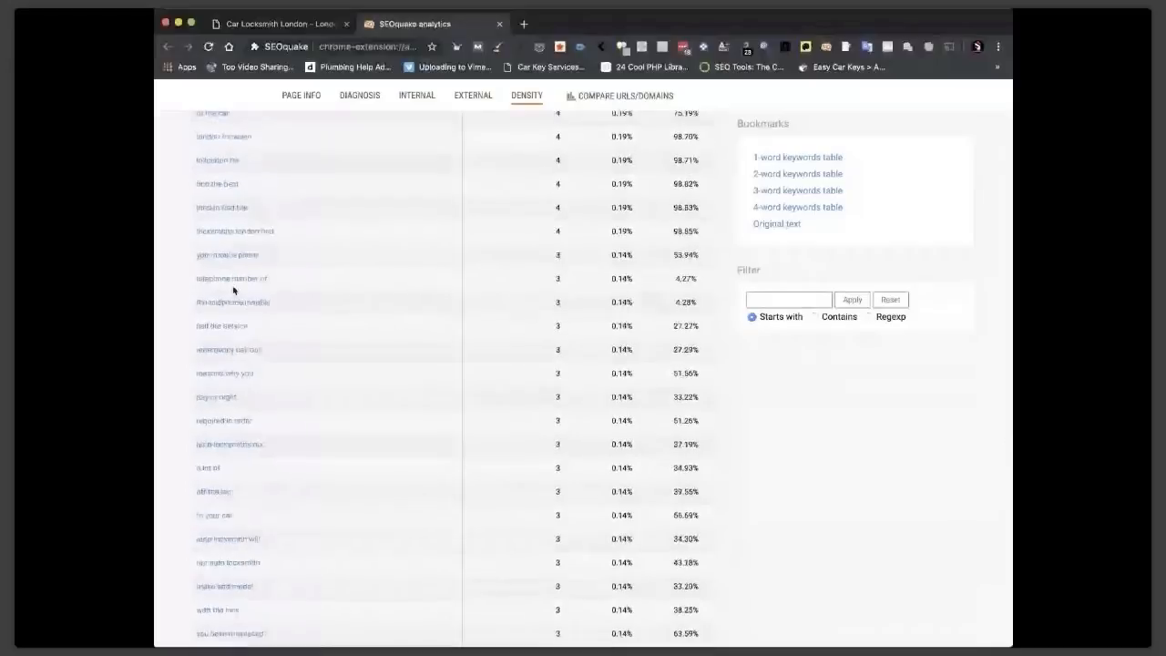
{"action": "left_click", "coordinate": [500, 23]}
{"action": "scroll", "coordinate": [569, 324], "scroll_direction": "down", "scroll_amount": 15}
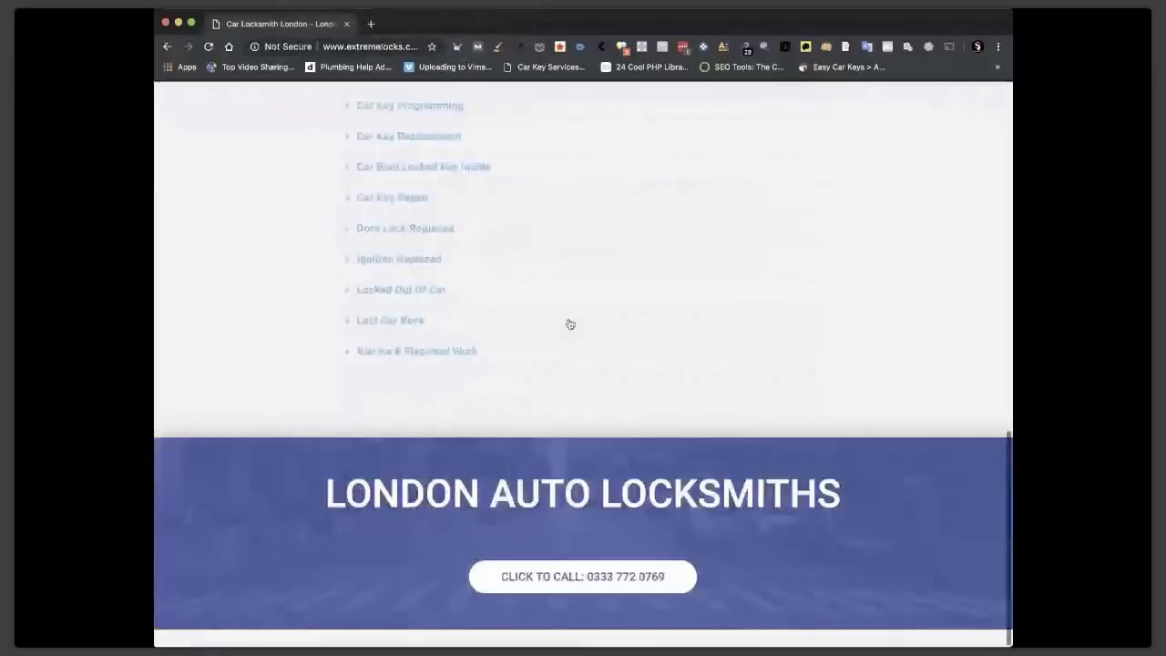
Open the Stevenage location page and expand then collapse its Car Key Duplication toggle.
{"action": "scroll", "coordinate": [570, 324], "scroll_direction": "up", "scroll_amount": 4}
{"action": "left_click", "coordinate": [456, 387]}
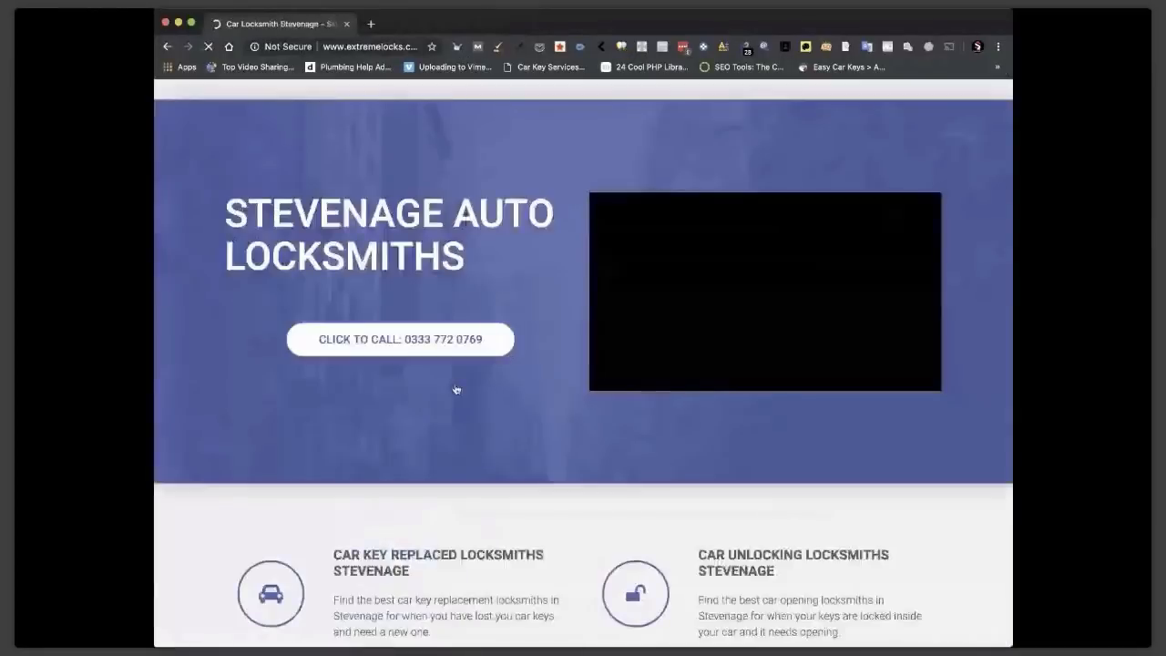
{"action": "scroll", "coordinate": [510, 409], "scroll_direction": "down", "scroll_amount": 5}
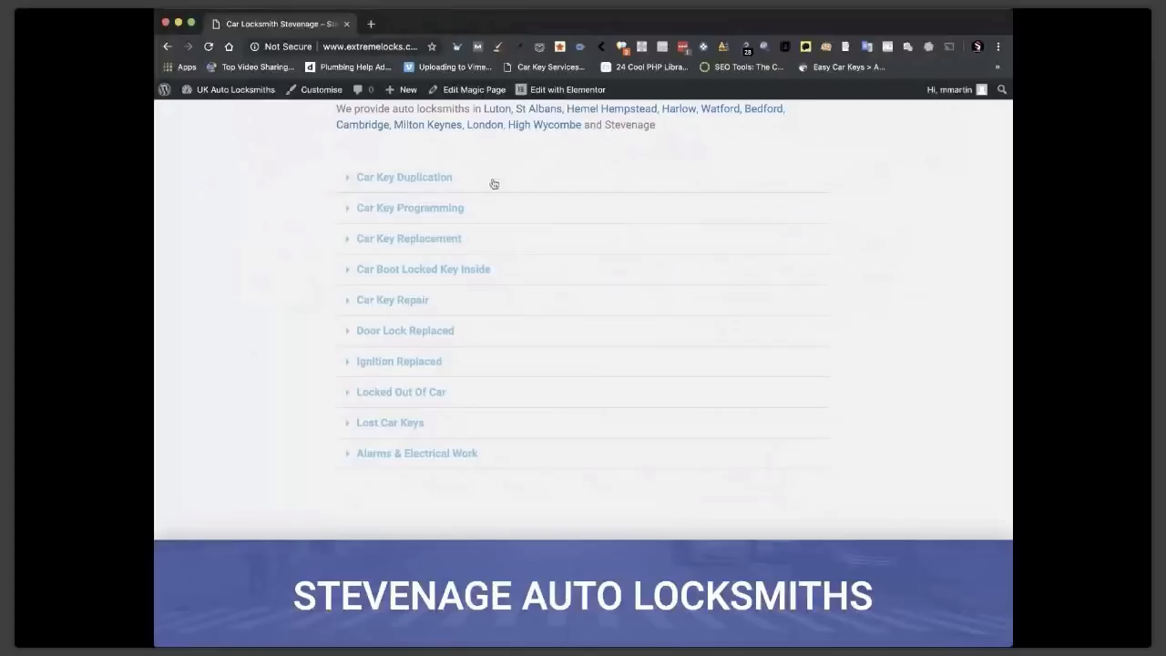
{"action": "left_click", "coordinate": [347, 185]}
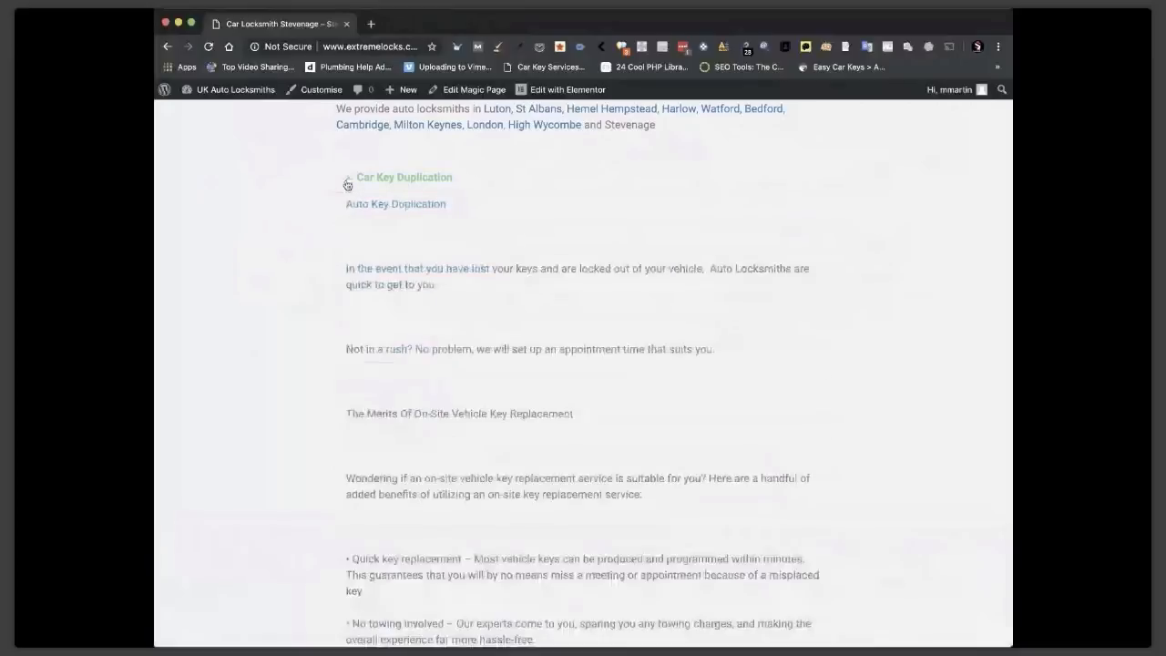
{"action": "scroll", "coordinate": [443, 297], "scroll_direction": "down", "scroll_amount": 10}
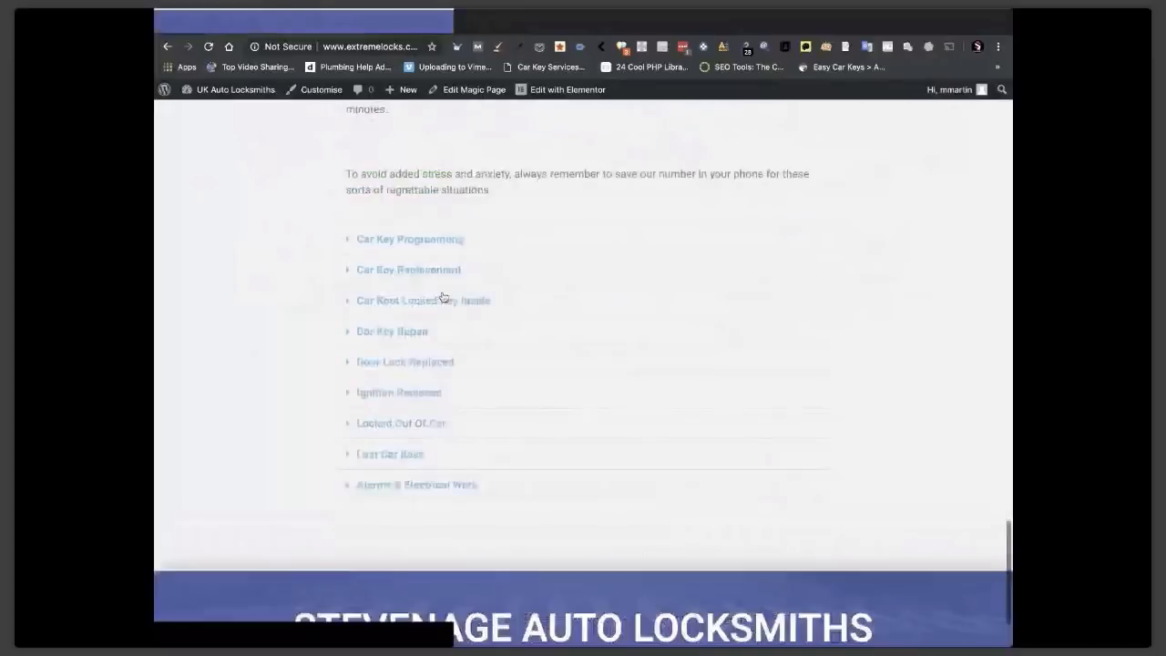
{"action": "scroll", "coordinate": [443, 297], "scroll_direction": "up", "scroll_amount": 10}
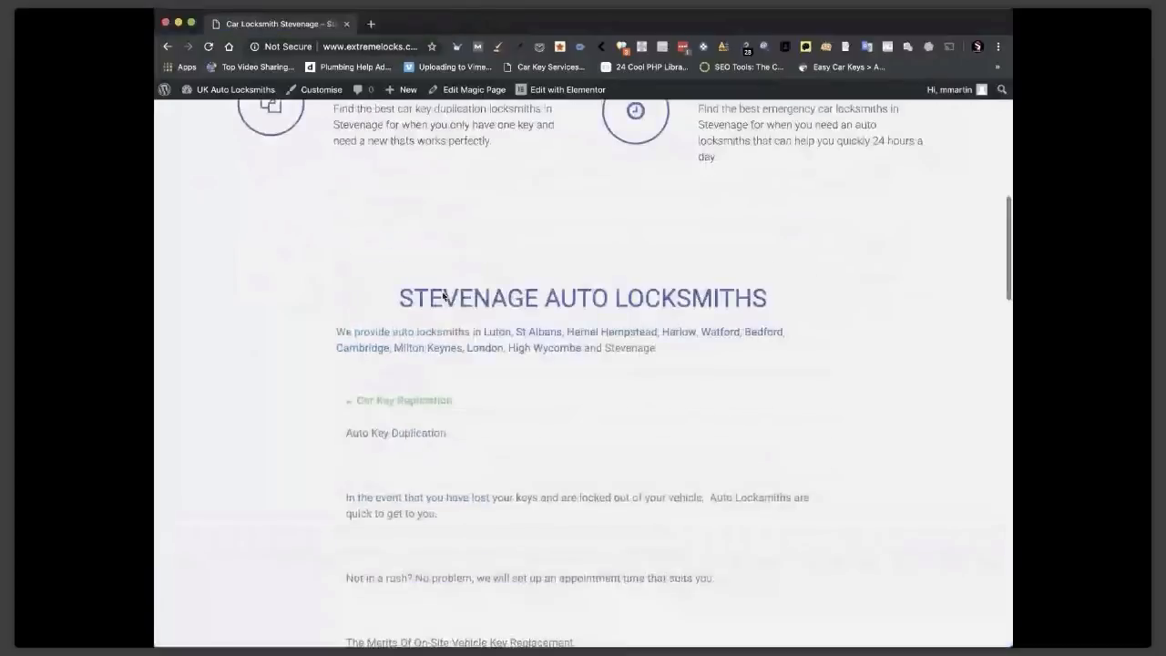
{"action": "scroll", "coordinate": [349, 326], "scroll_direction": "down", "scroll_amount": 1}
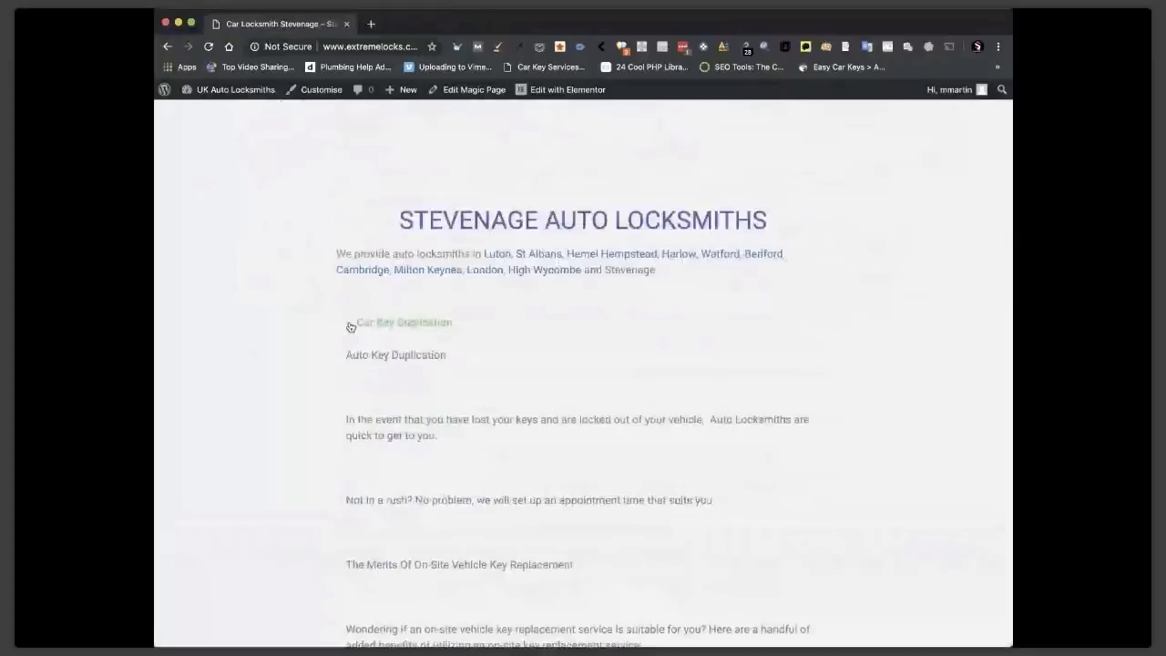
{"action": "left_click", "coordinate": [349, 326]}
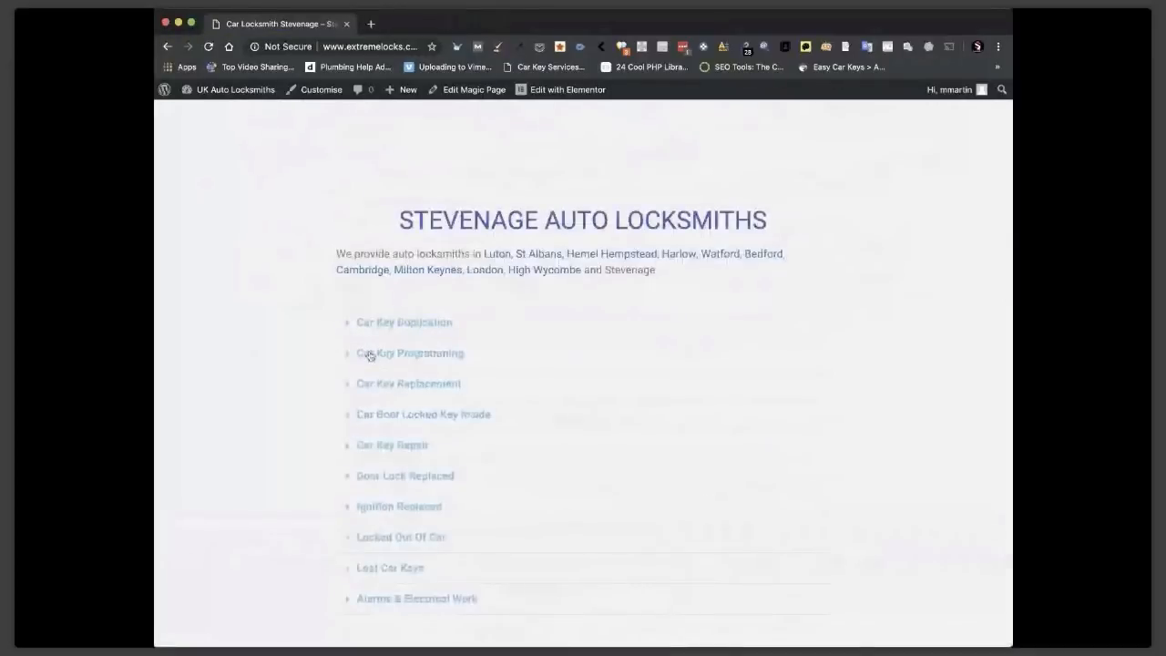
Open this location page in the Elementor editor.
{"action": "scroll", "coordinate": [371, 331], "scroll_direction": "down", "scroll_amount": 1}
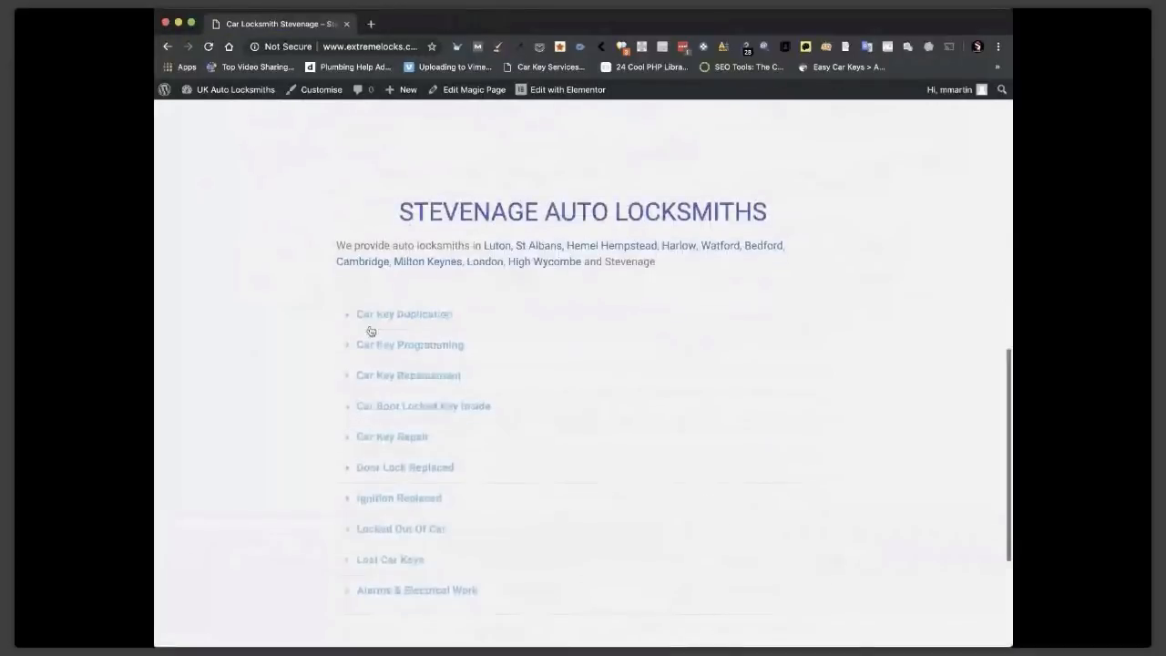
{"action": "scroll", "coordinate": [371, 331], "scroll_direction": "down", "scroll_amount": 2}
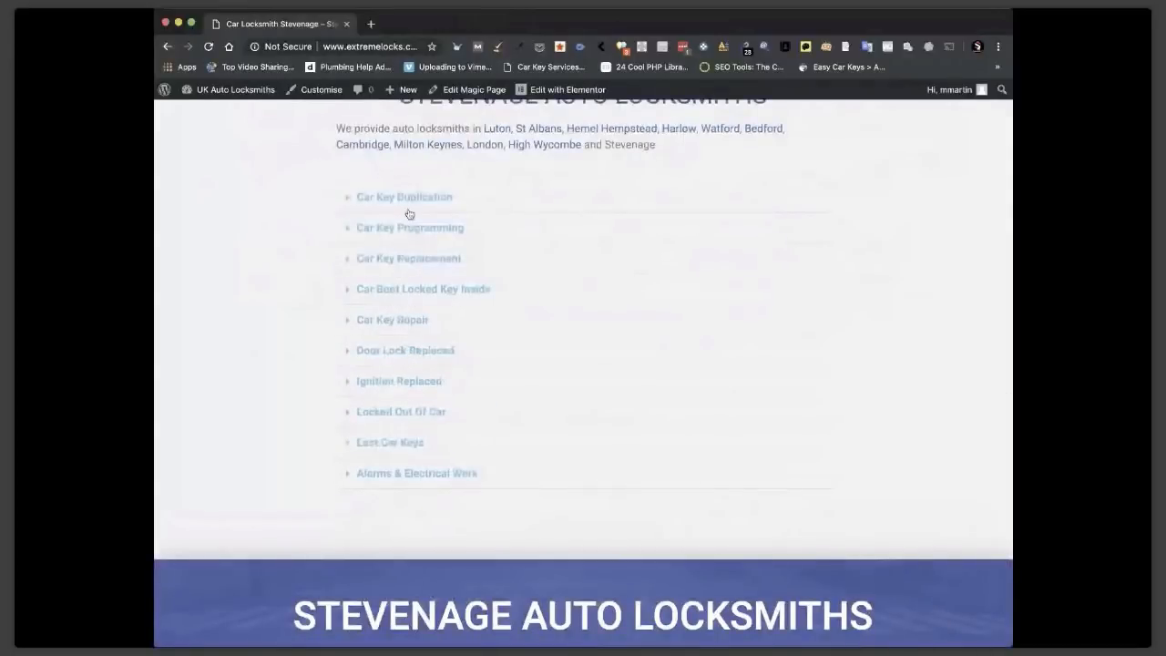
{"action": "scroll", "coordinate": [409, 213], "scroll_direction": "up", "scroll_amount": 1}
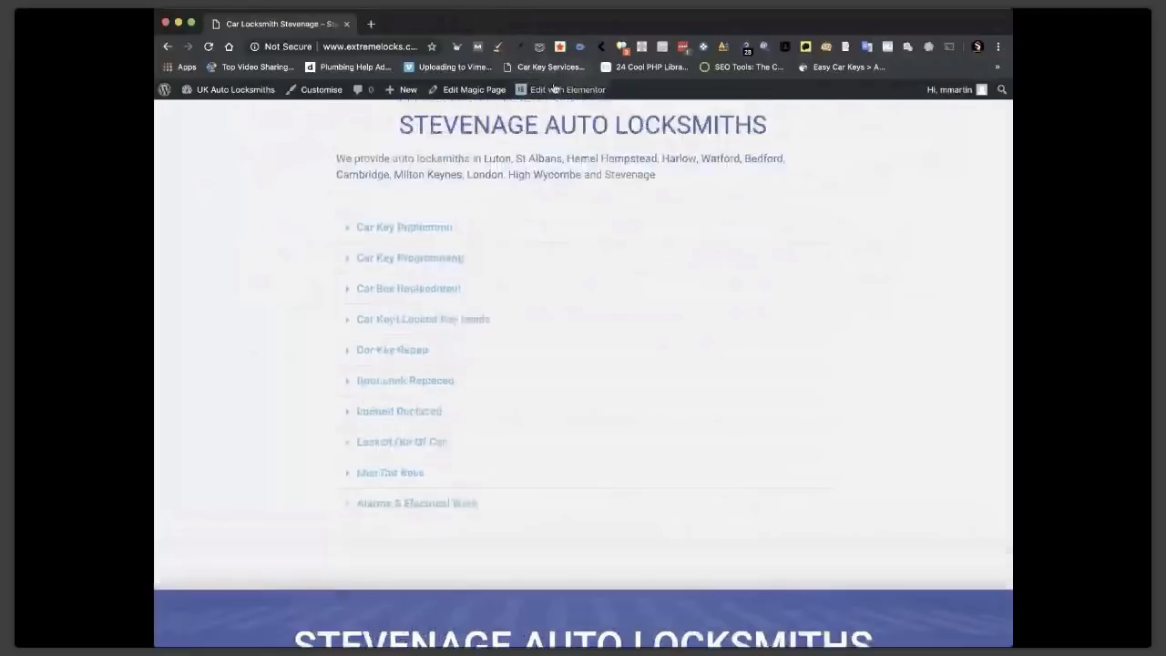
{"action": "left_click", "coordinate": [553, 88]}
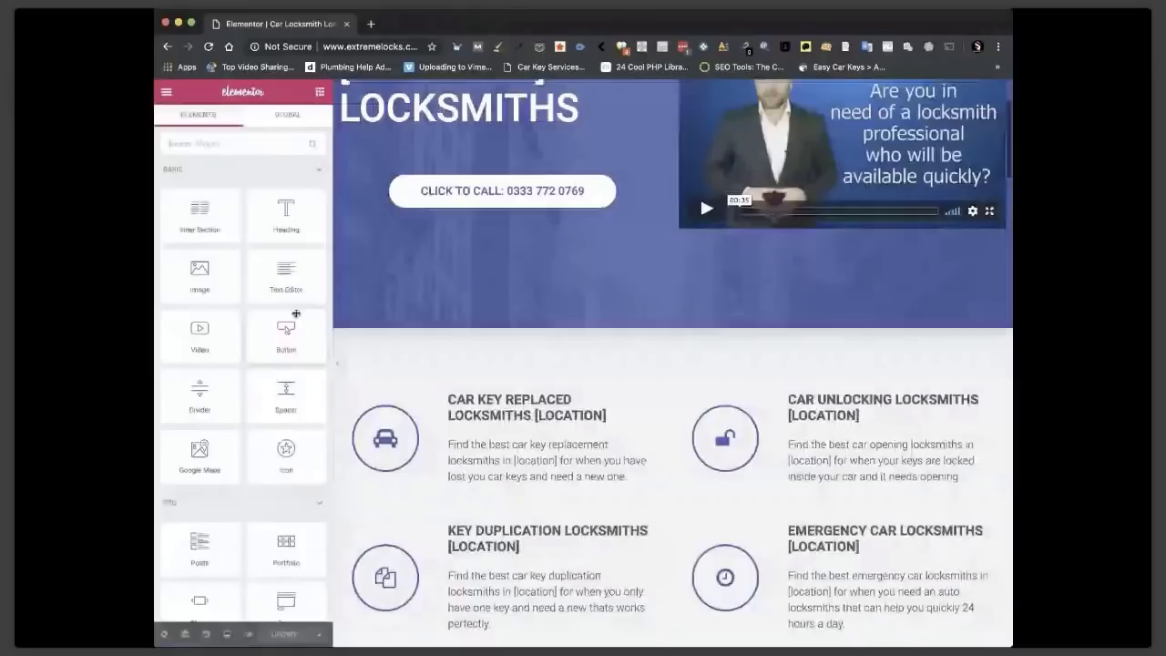
Append [location] to the Car Key Duplication, Car Key Programming and Car Key Replacement titles.
{"action": "scroll", "coordinate": [520, 312], "scroll_direction": "down", "scroll_amount": 7}
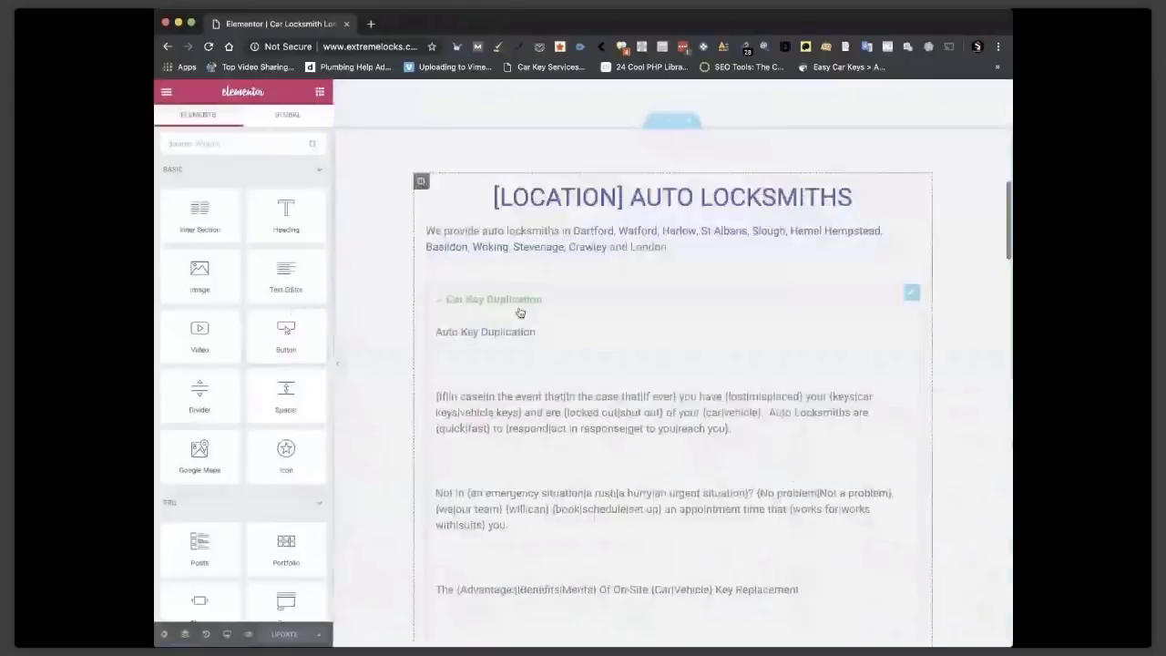
{"action": "left_click", "coordinate": [506, 308]}
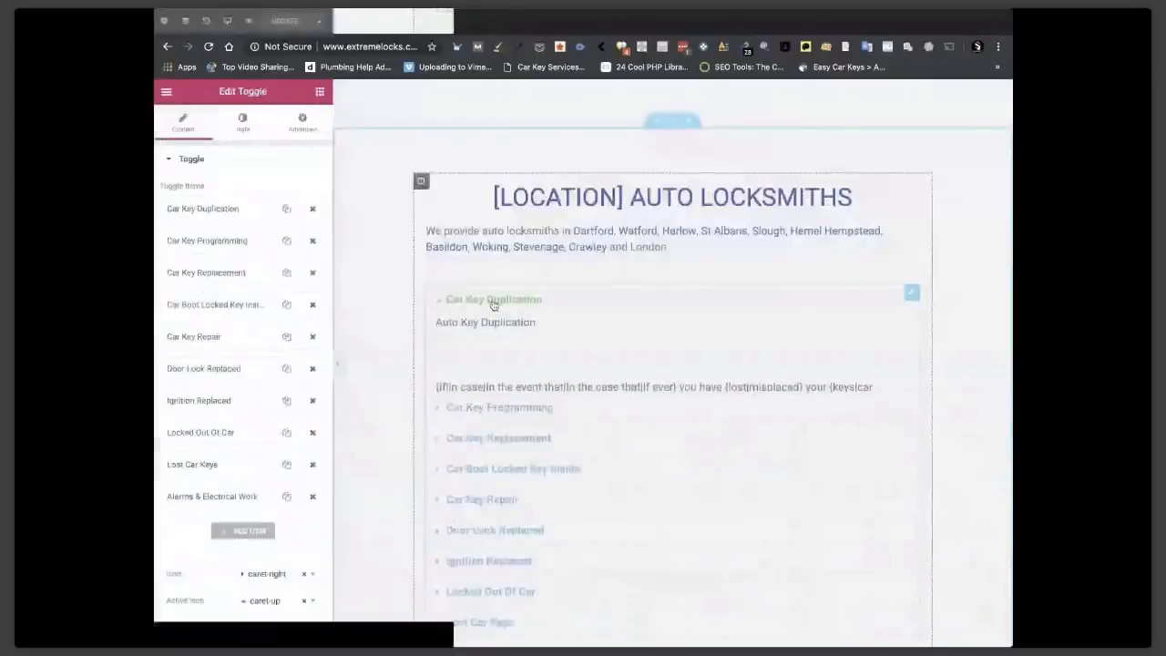
{"action": "left_click", "coordinate": [492, 301]}
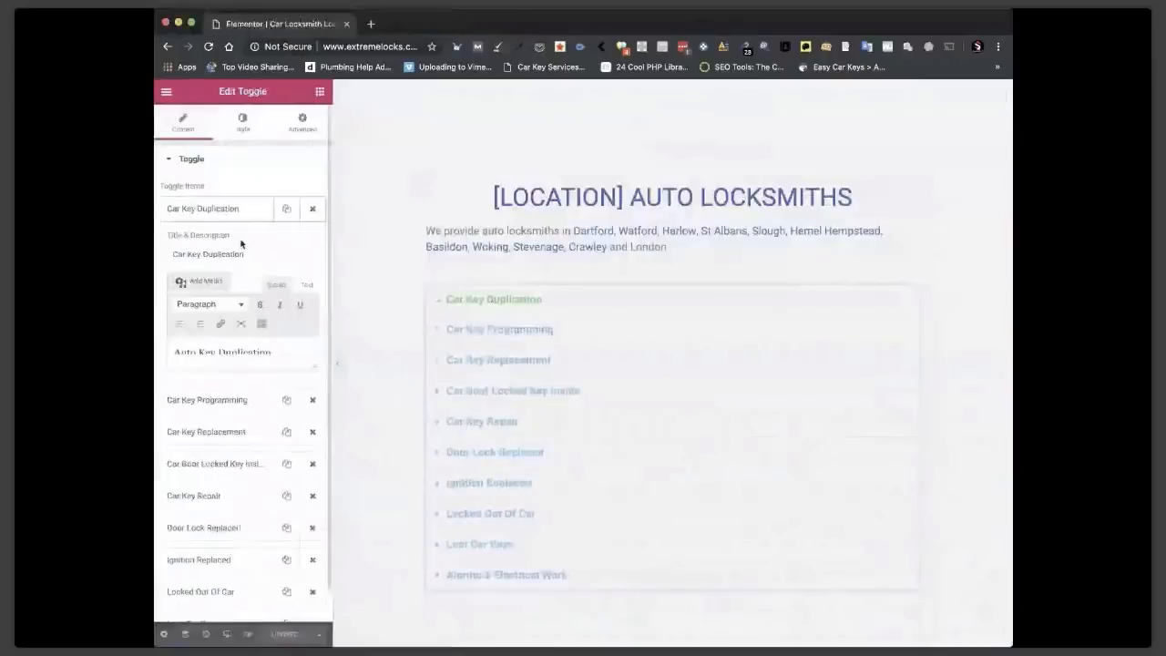
{"action": "left_click", "coordinate": [248, 254]}
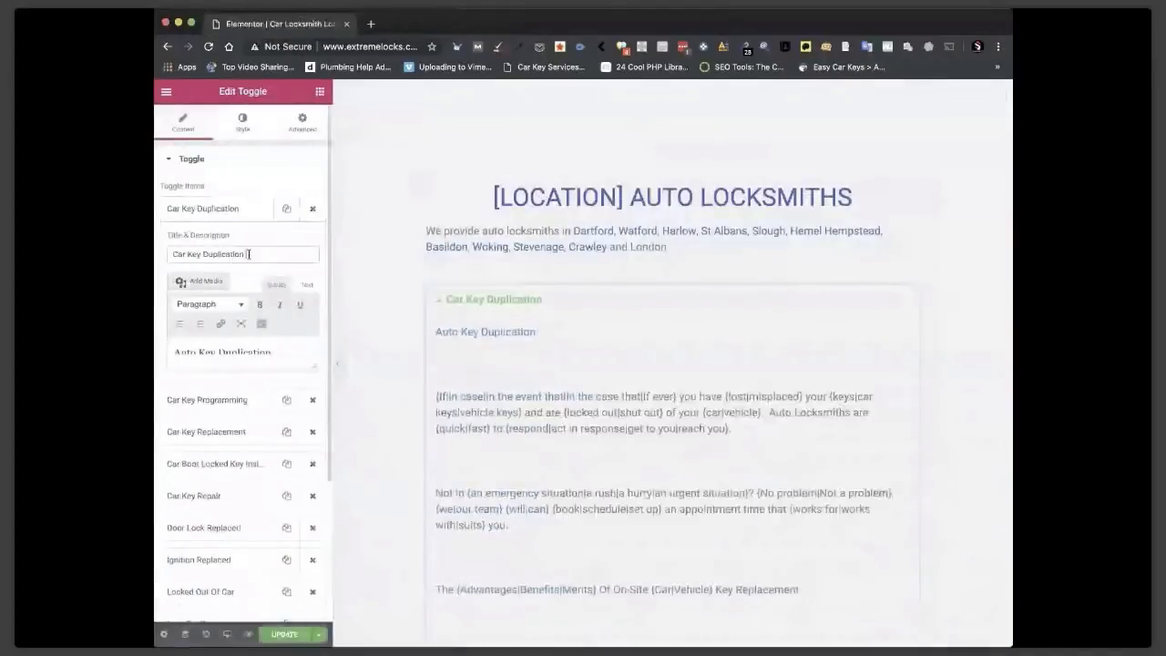
{"action": "type", "text": "[location]"}
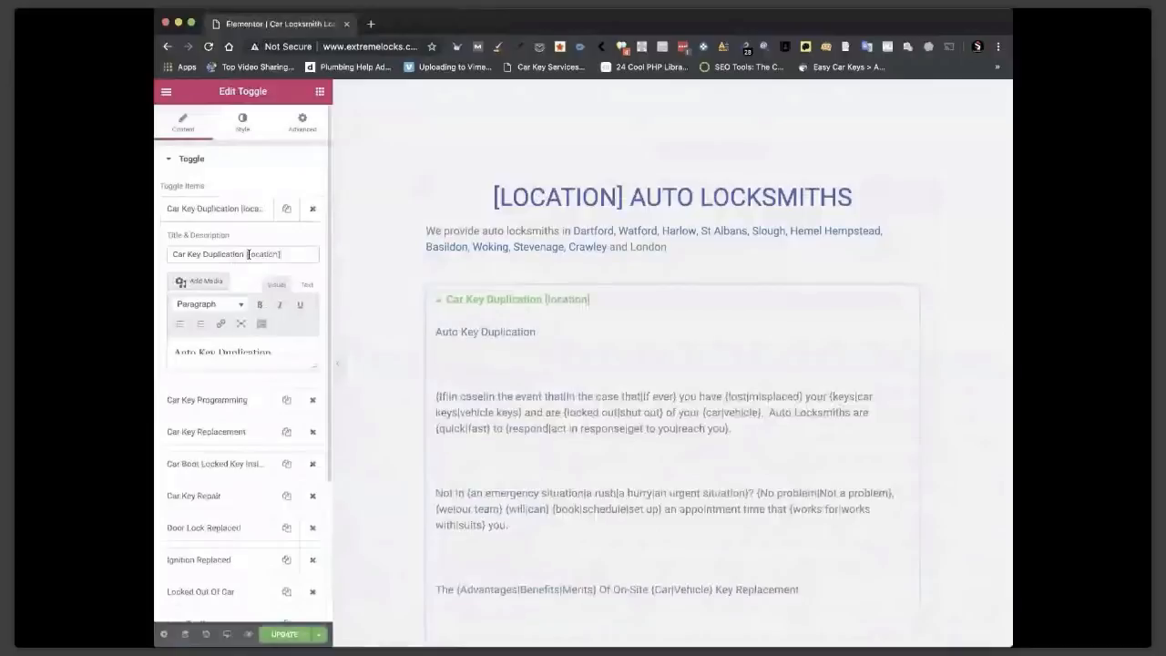
{"action": "left_click_drag", "start_coordinate": [285, 258], "coordinate": [243, 256]}
{"action": "key", "text": "ctrl+c"}
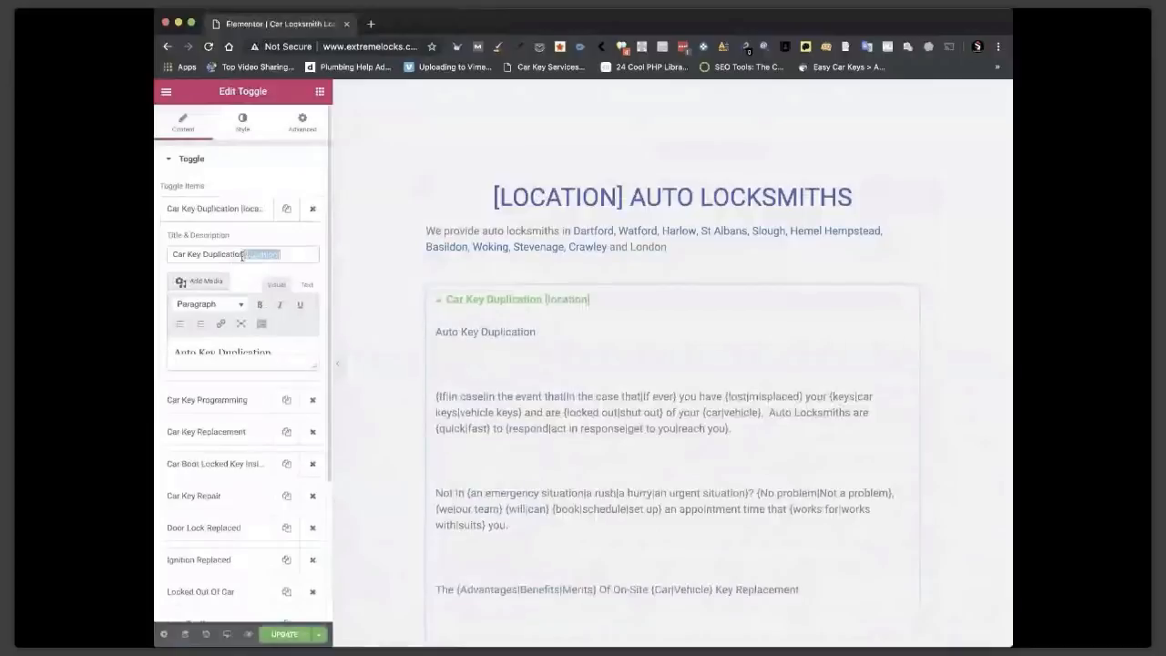
{"action": "left_click", "coordinate": [252, 399]}
{"action": "left_click", "coordinate": [257, 285]}
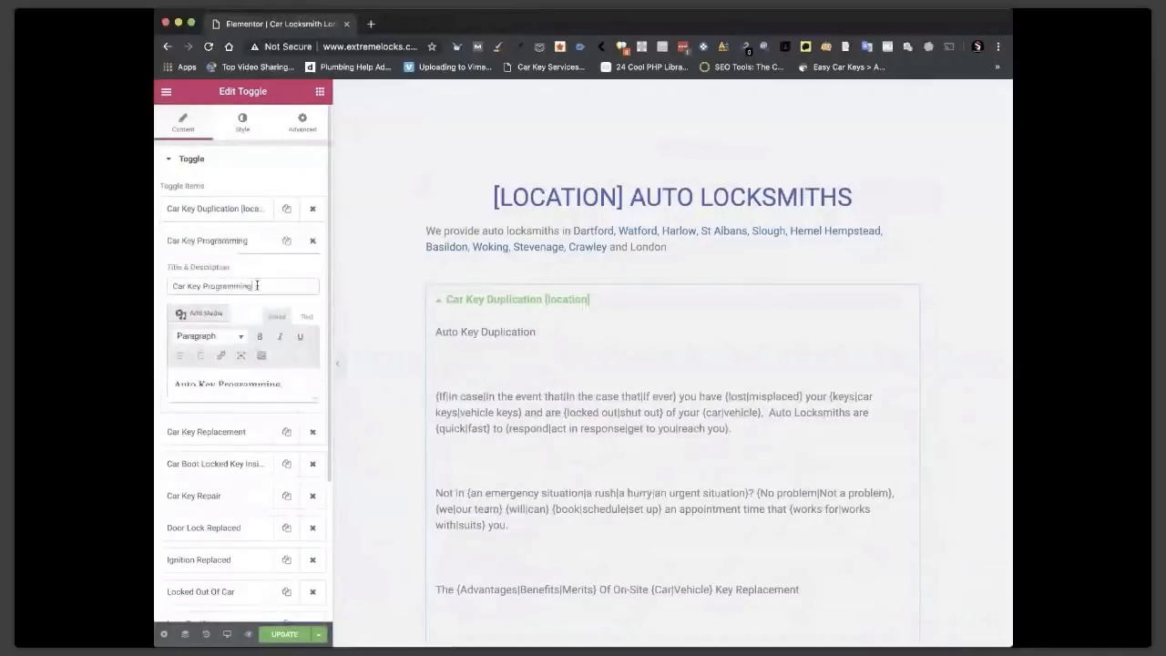
{"action": "key", "text": "ctrl+v"}
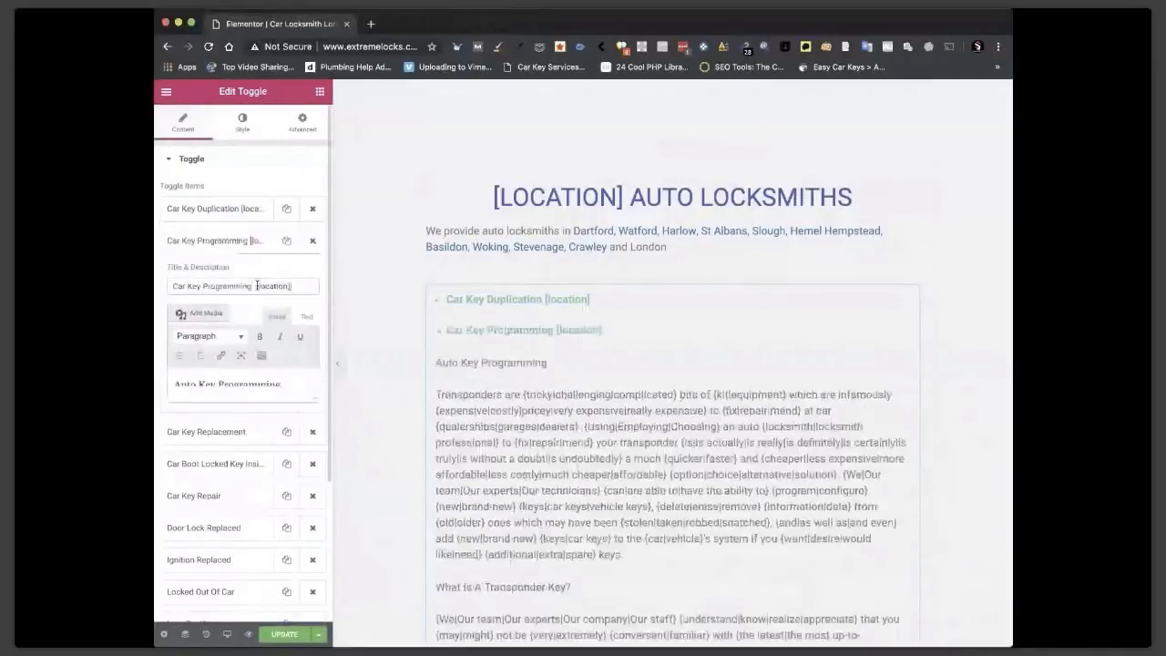
{"action": "key", "text": "BackSpace"}
{"action": "left_click", "coordinate": [218, 430]}
{"action": "left_click", "coordinate": [264, 322]}
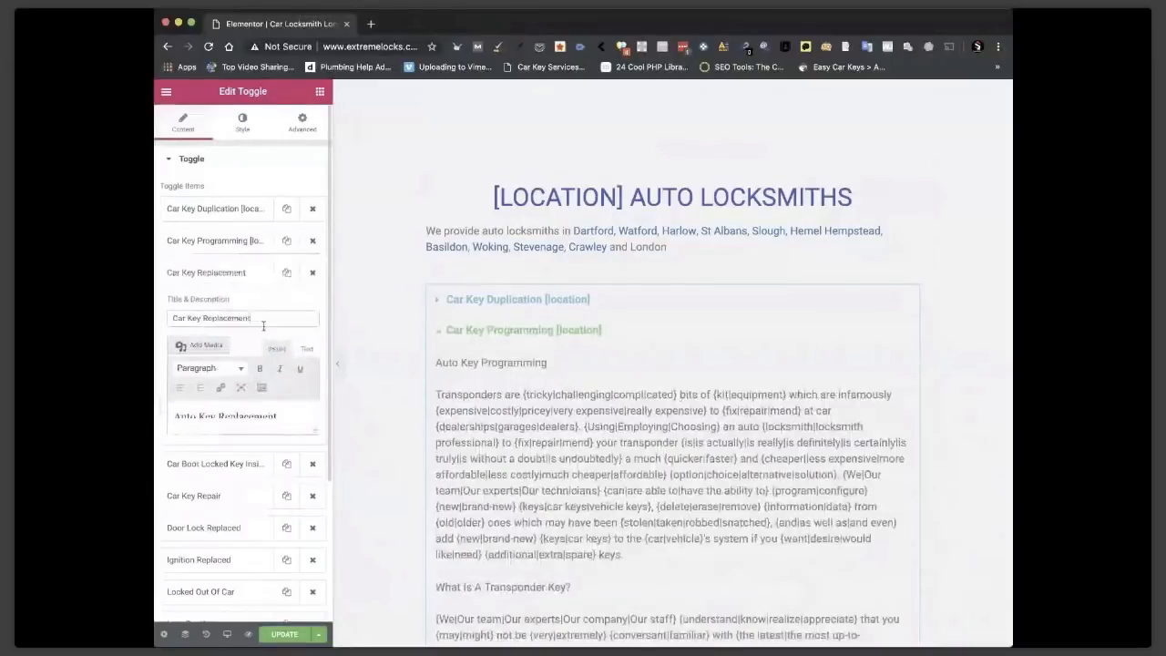
{"action": "key", "text": "ctrl+v"}
Append [location] to the Car Boot Locked Key Inside, Car Key Repair and Door Lock Replaced titles.
{"action": "left_click", "coordinate": [259, 473]}
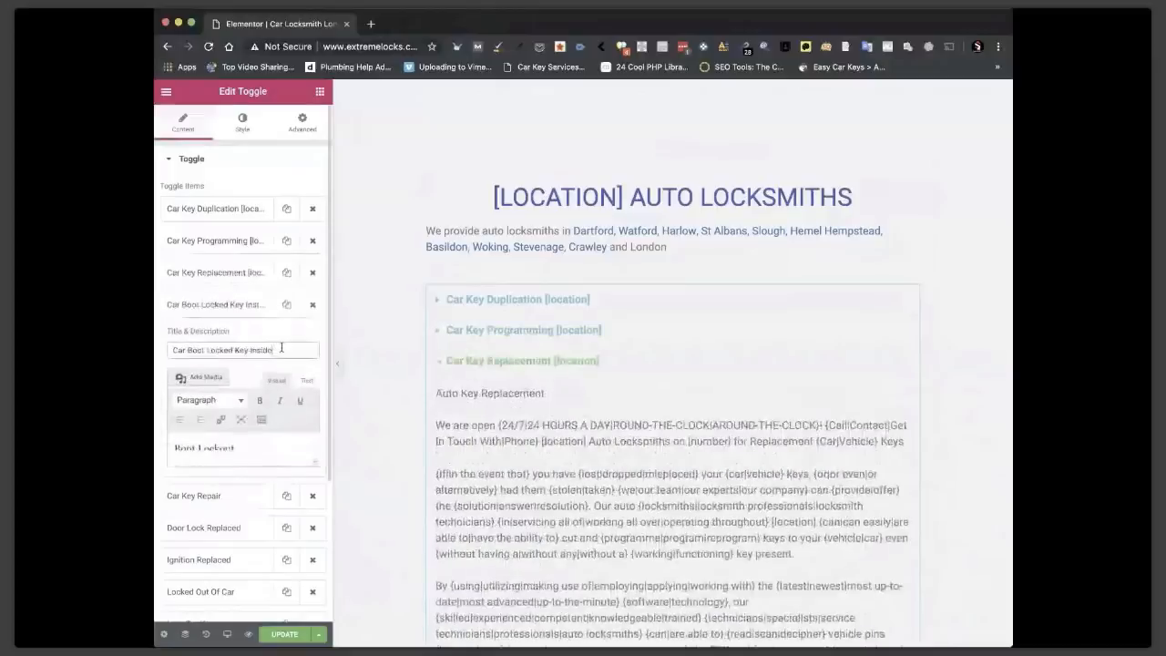
{"action": "key", "text": "super+v"}
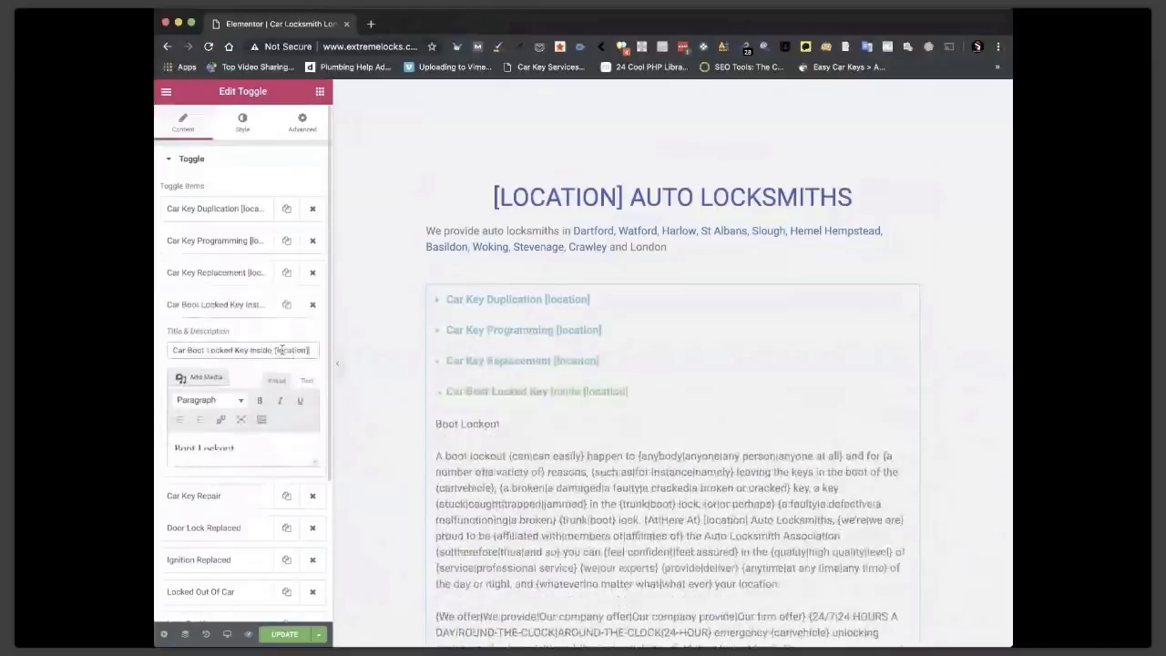
{"action": "left_click", "coordinate": [258, 495]}
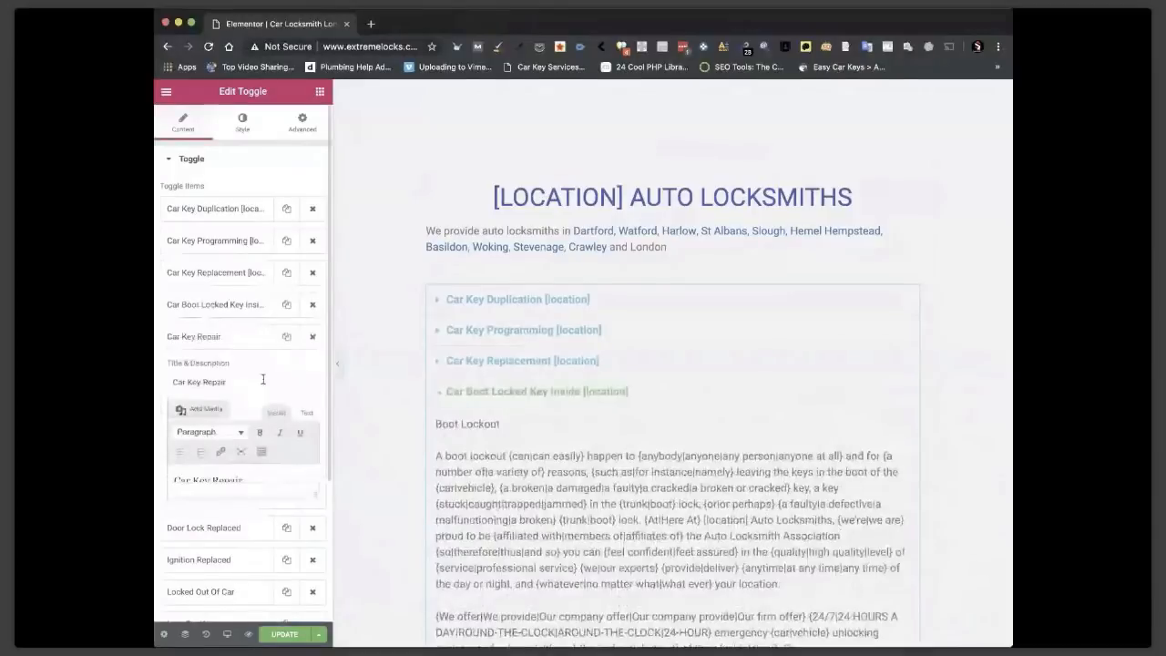
{"action": "left_click", "coordinate": [262, 380]}
{"action": "key", "text": "super+v"}
{"action": "left_click", "coordinate": [259, 528]}
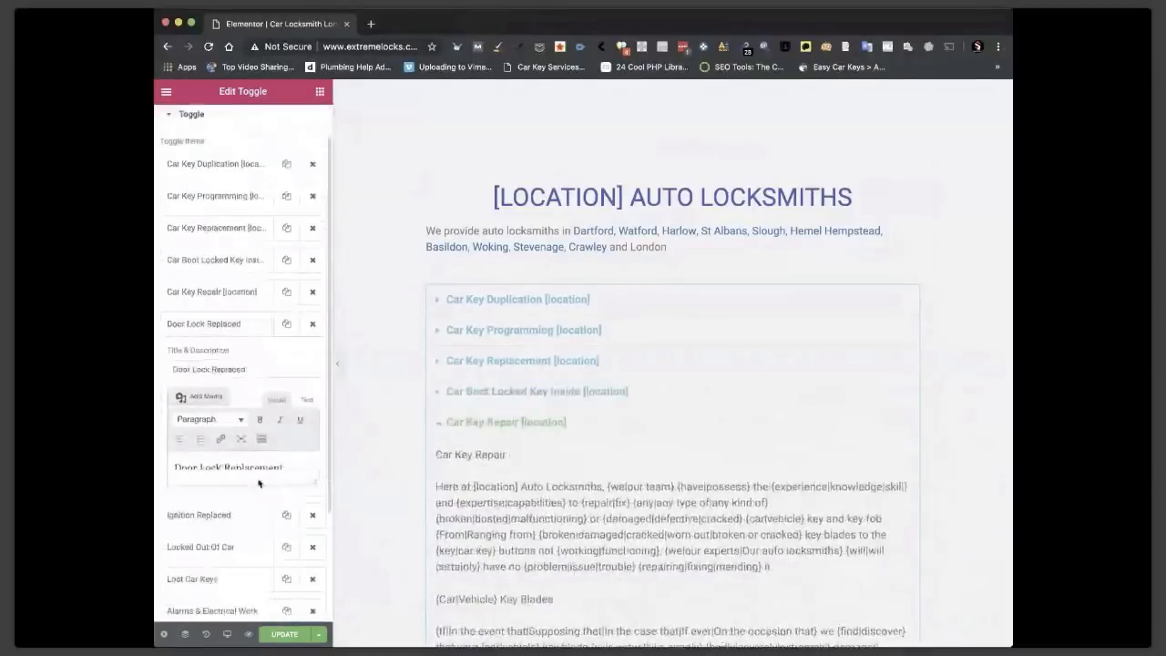
{"action": "left_click", "coordinate": [270, 369]}
{"action": "key", "text": "super+v"}
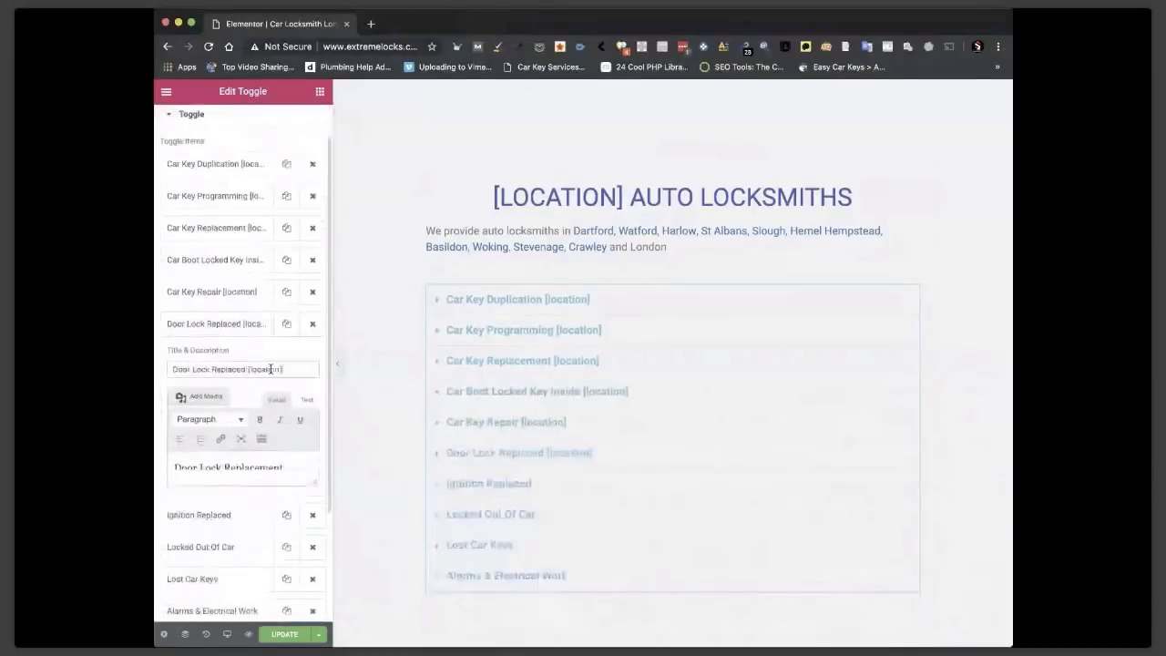
Append [location] to Ignition Replaced, Locked Out Of Car, Lost Car Keys, Alarms & Electrical Work, then update.
{"action": "scroll", "coordinate": [252, 476], "scroll_direction": "down", "scroll_amount": 3}
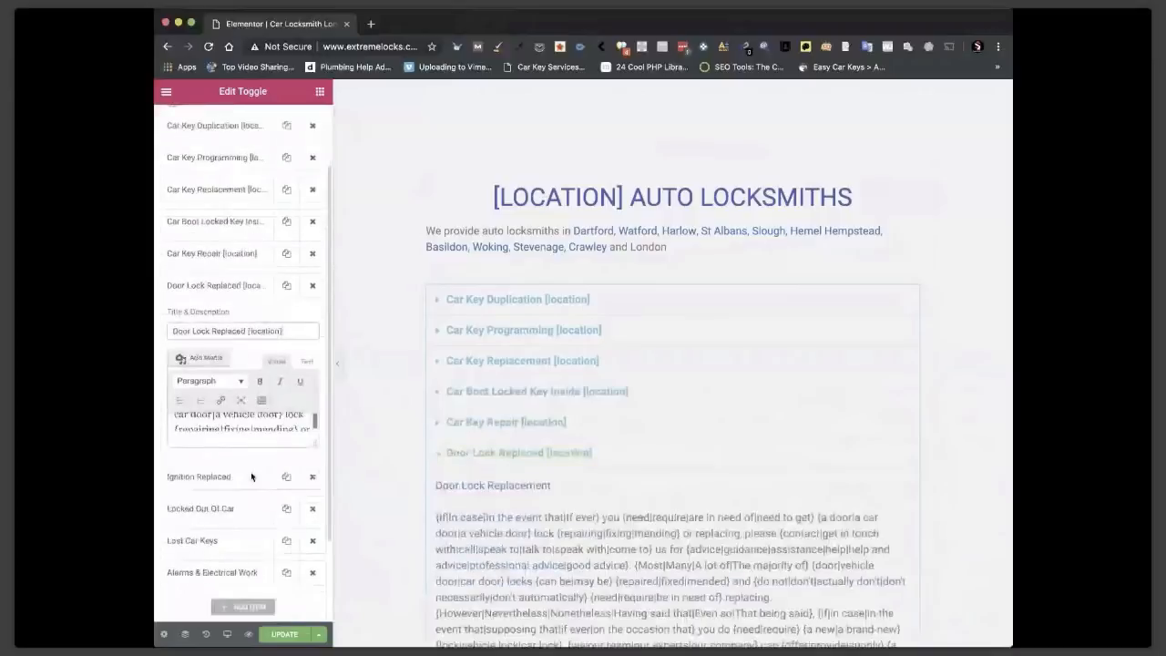
{"action": "left_click", "coordinate": [252, 477]}
{"action": "left_click", "coordinate": [265, 363]}
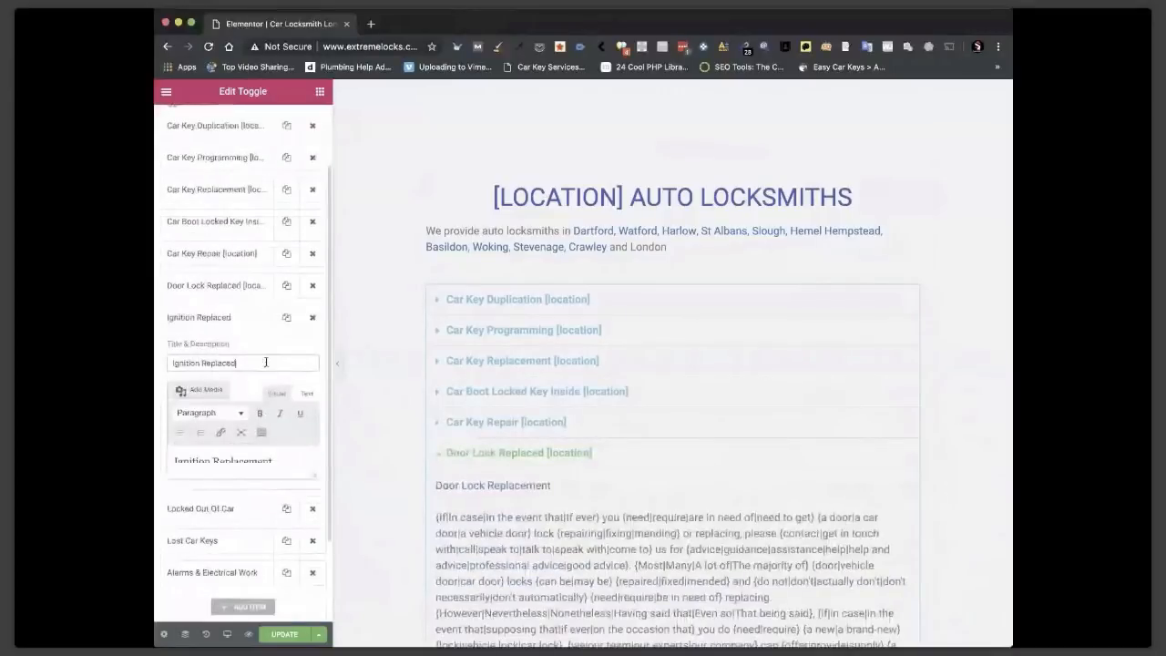
{"action": "key", "text": "super+v"}
{"action": "left_click", "coordinate": [210, 506]}
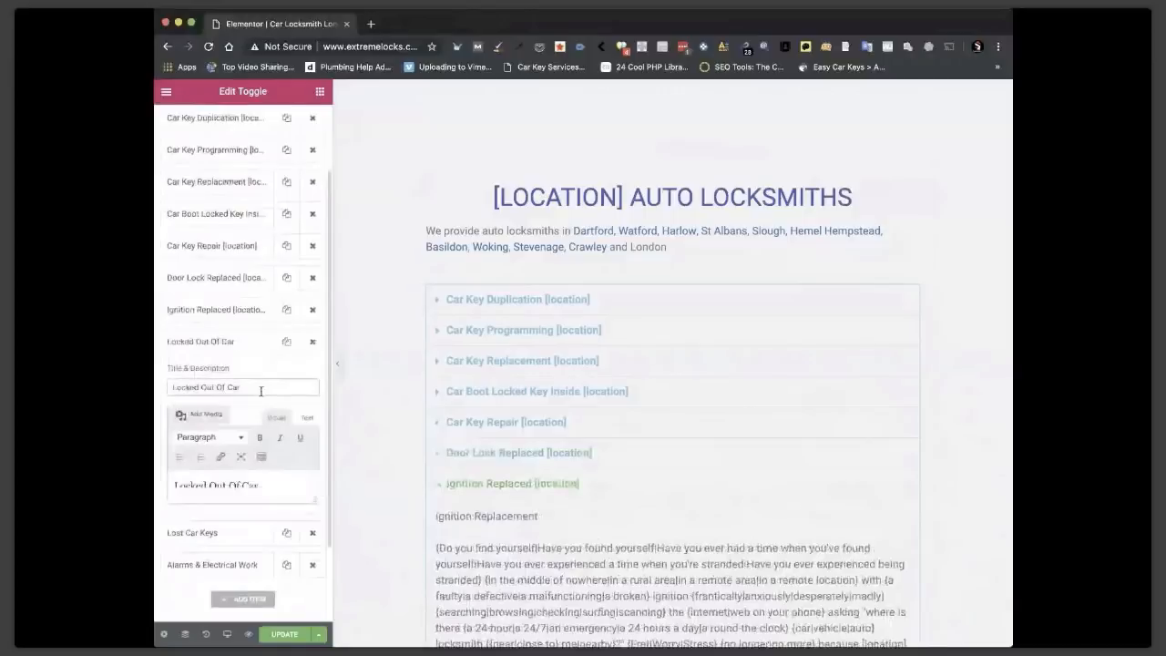
{"action": "left_click", "coordinate": [261, 388]}
{"action": "key", "text": "super+v"}
{"action": "left_click", "coordinate": [232, 533]}
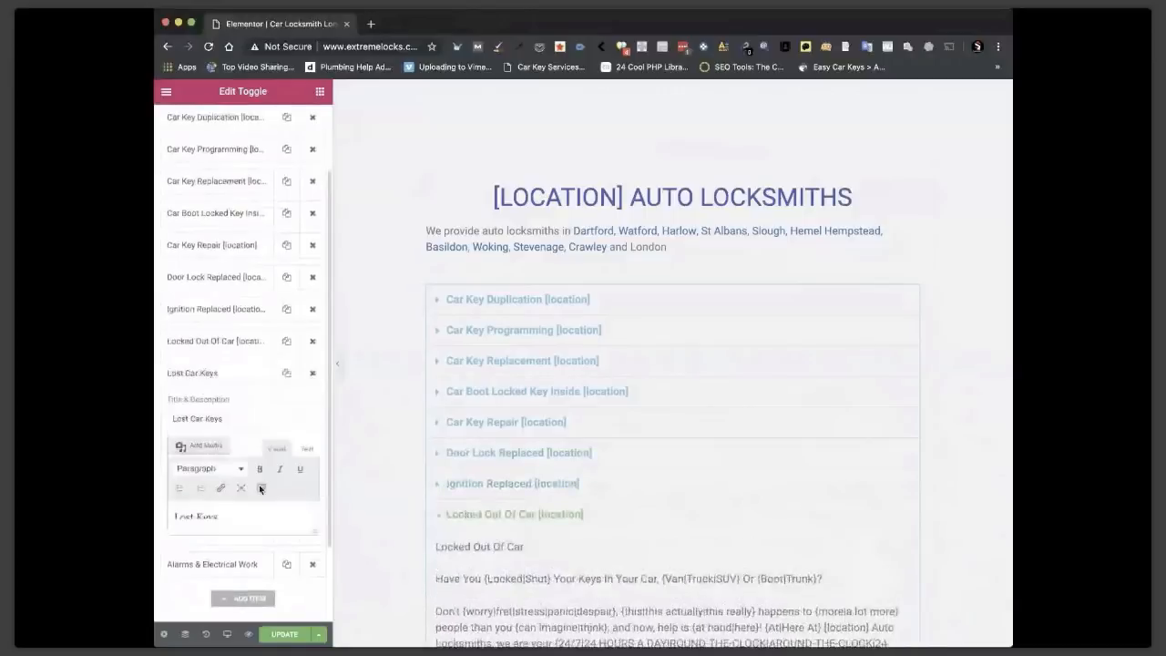
{"action": "left_click", "coordinate": [256, 418]}
{"action": "key", "text": "super+v"}
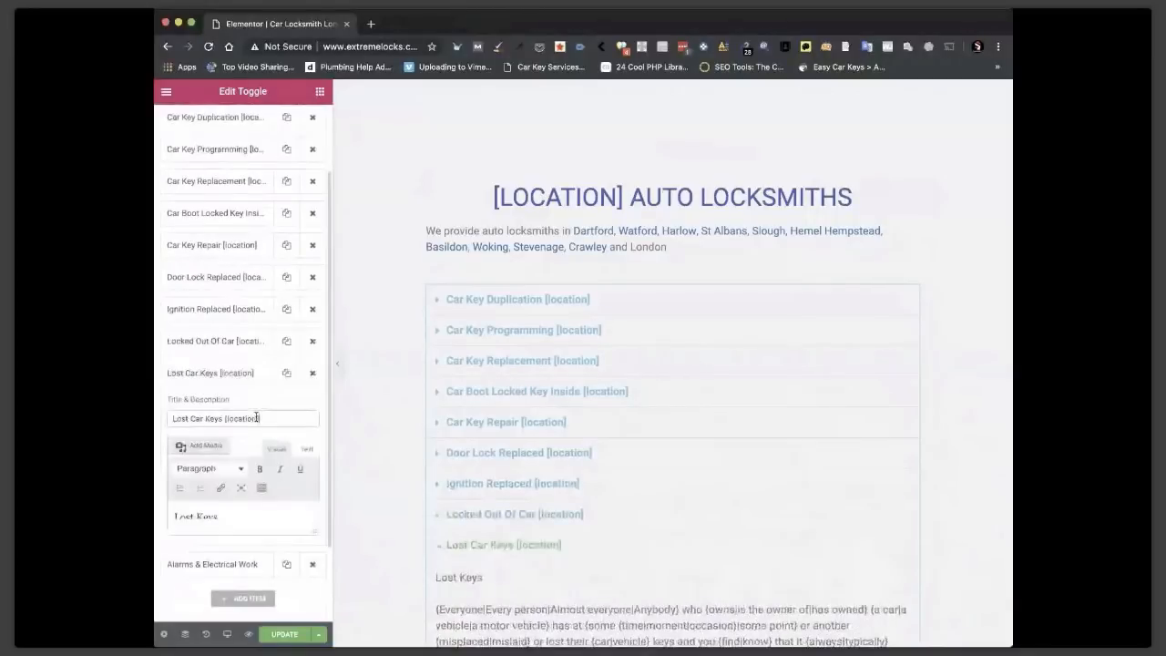
{"action": "left_click", "coordinate": [254, 563]}
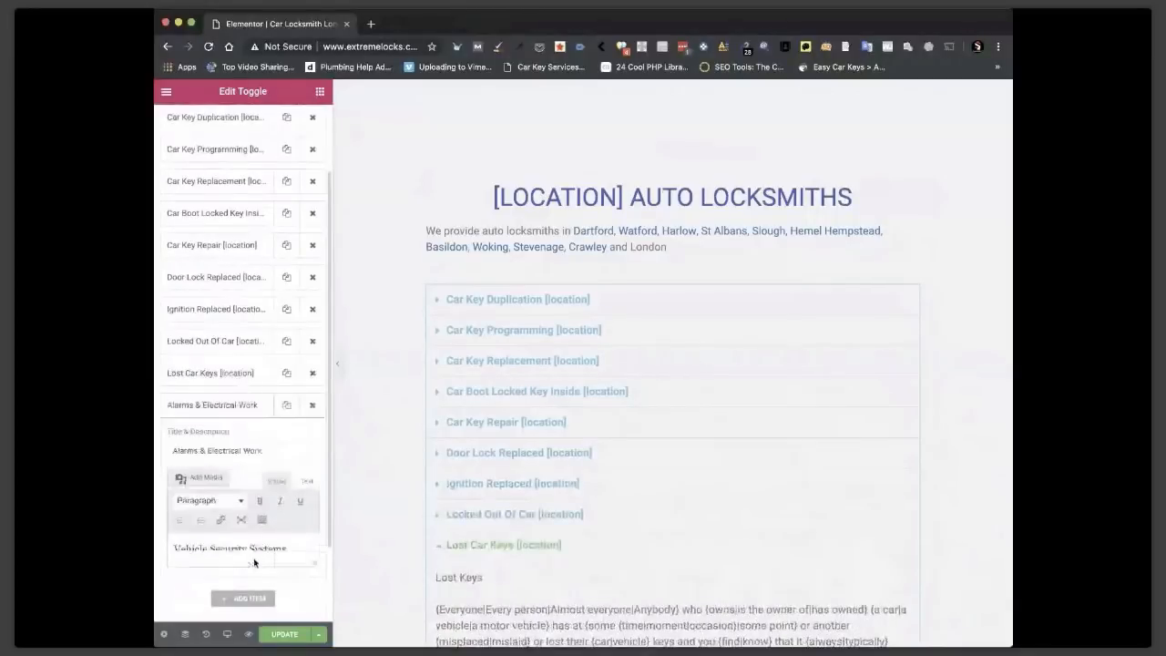
{"action": "left_click", "coordinate": [272, 450]}
{"action": "key", "text": "super+v"}
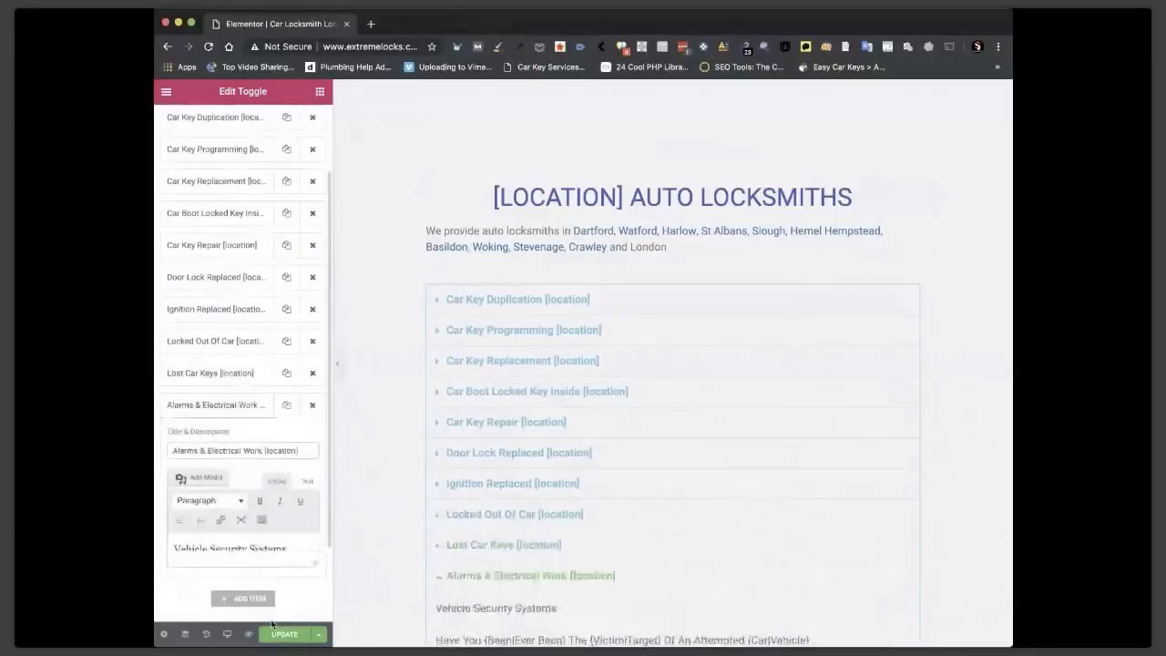
{"action": "left_click", "coordinate": [284, 635]}
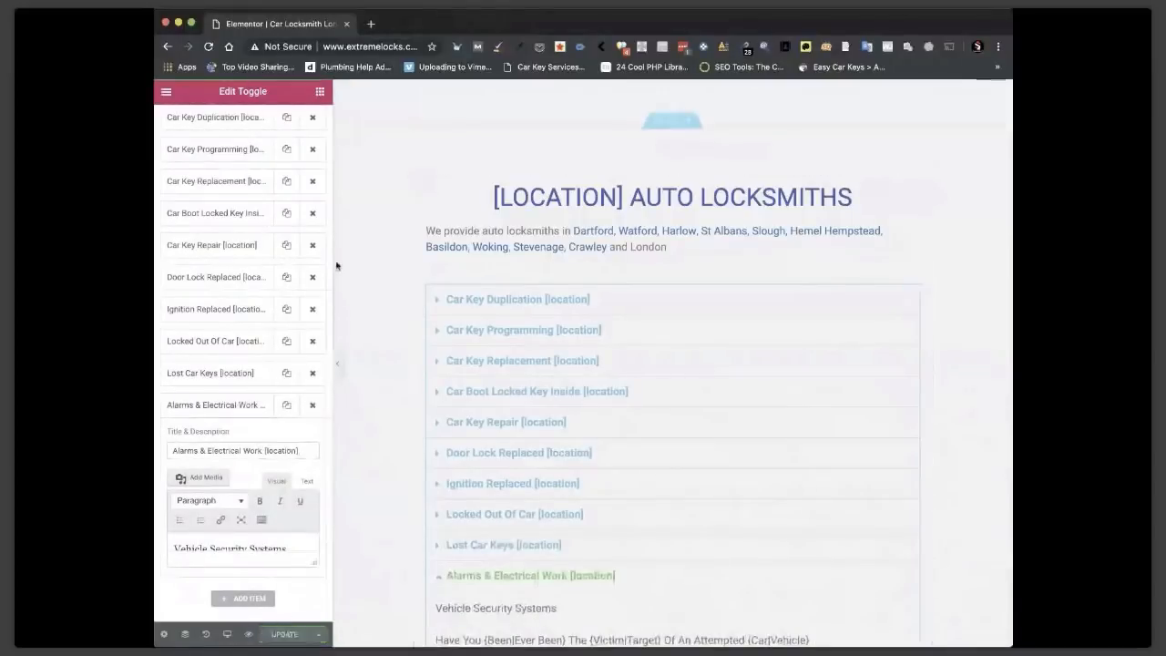
Review the live St Albans page, then load the site root, which shows Nothing Found.
{"action": "left_click", "coordinate": [165, 94]}
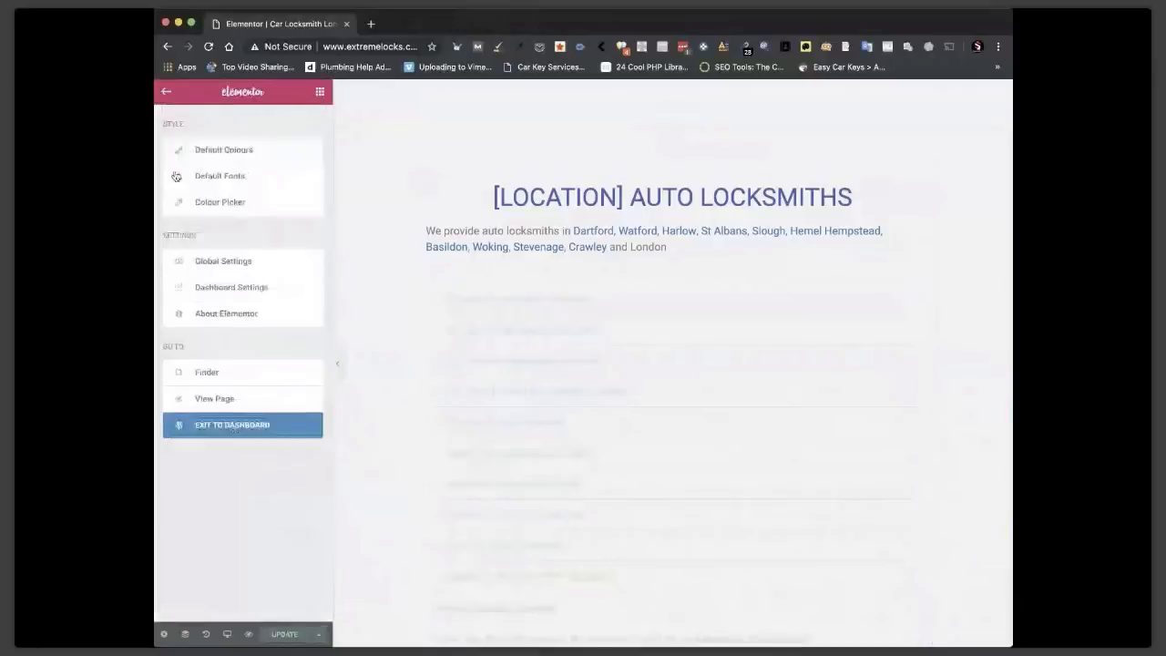
{"action": "left_click", "coordinate": [214, 400]}
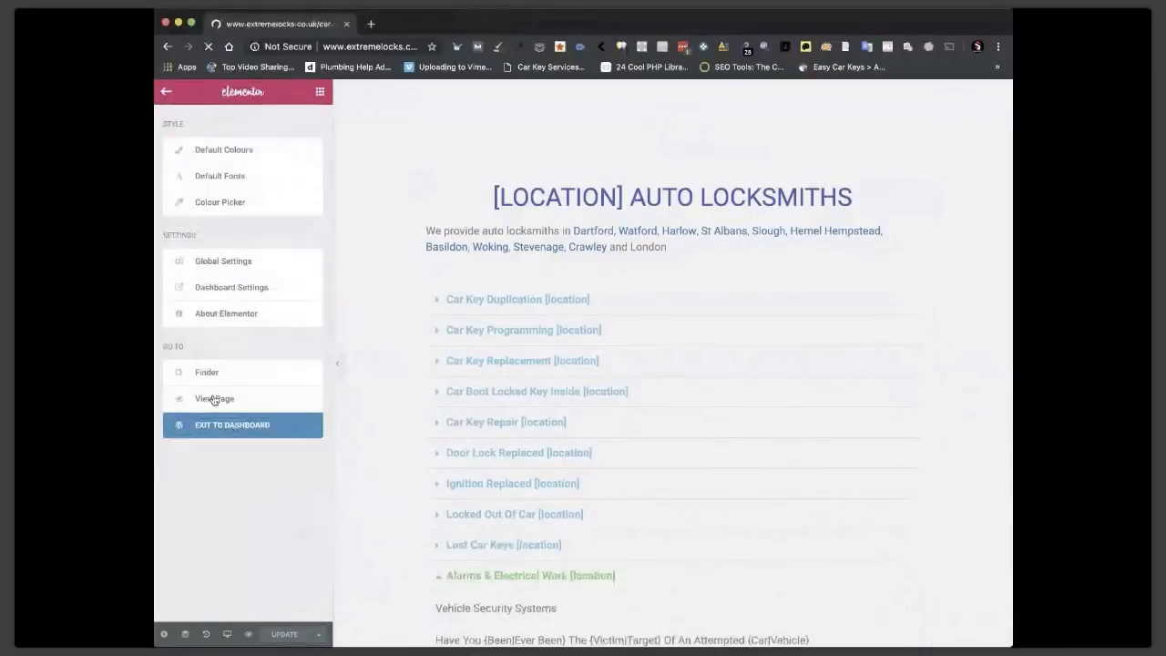
{"action": "scroll", "coordinate": [475, 493], "scroll_direction": "down", "scroll_amount": 10}
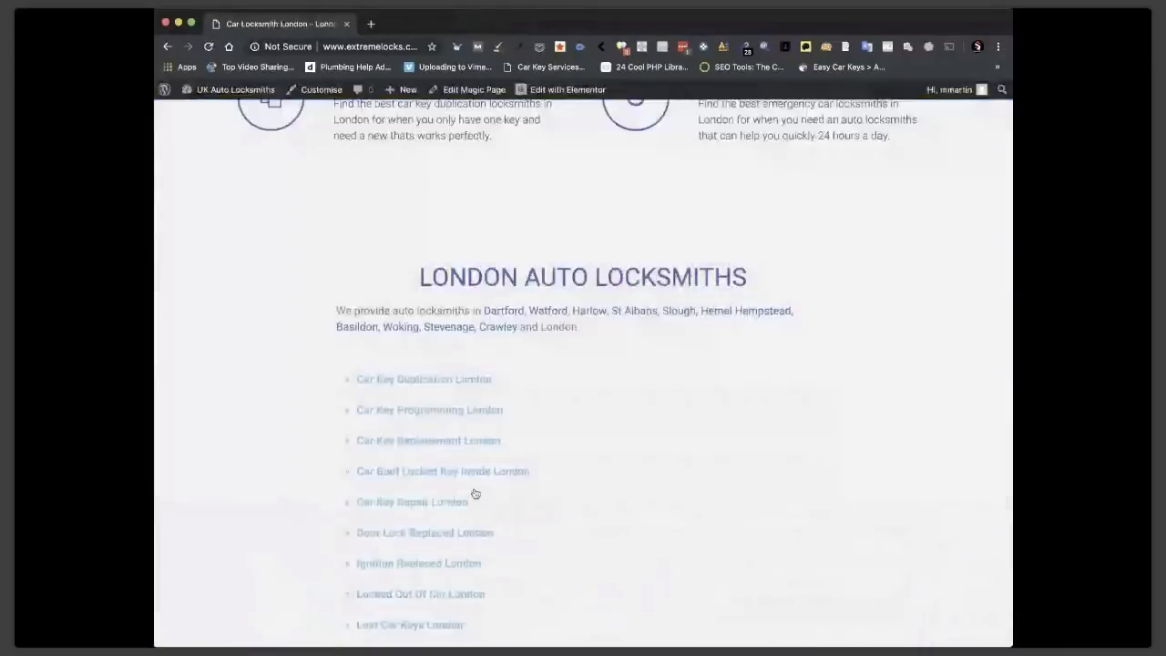
{"action": "scroll", "coordinate": [726, 218], "scroll_direction": "down", "scroll_amount": 2}
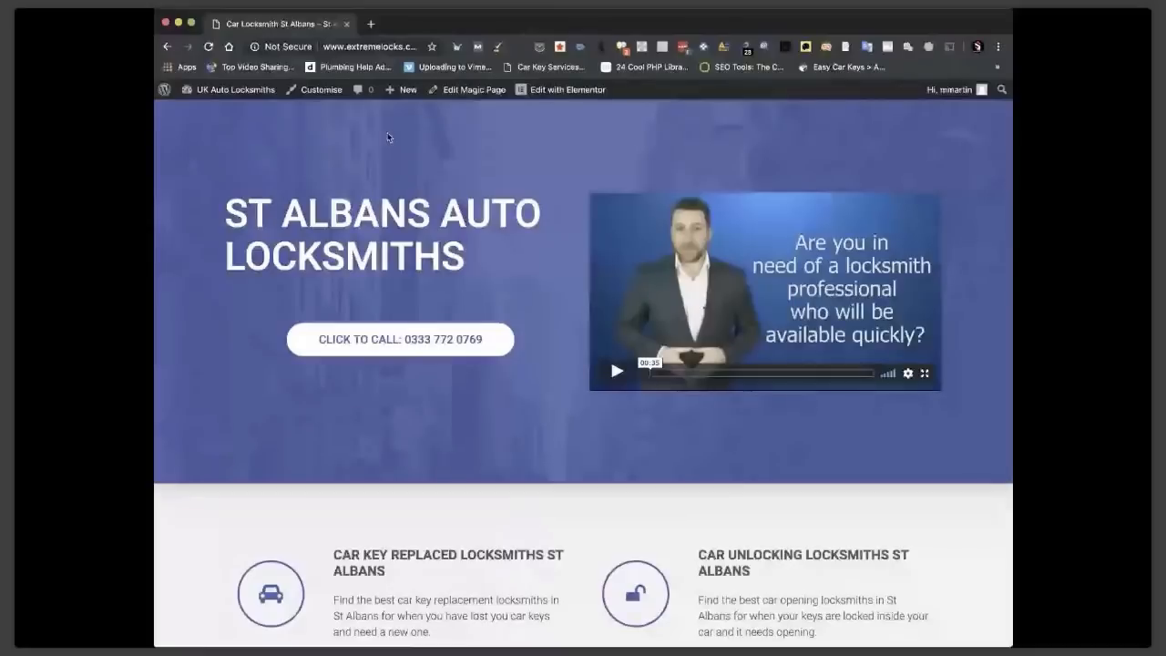
{"action": "left_click", "coordinate": [387, 47]}
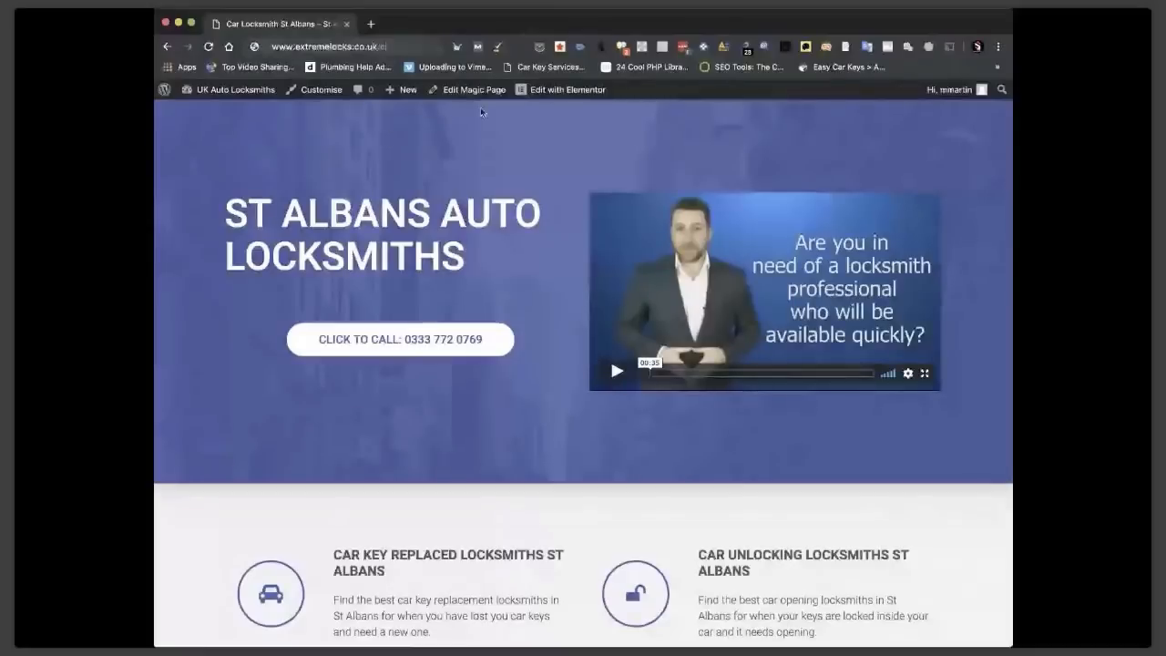
{"action": "key", "text": "Return"}
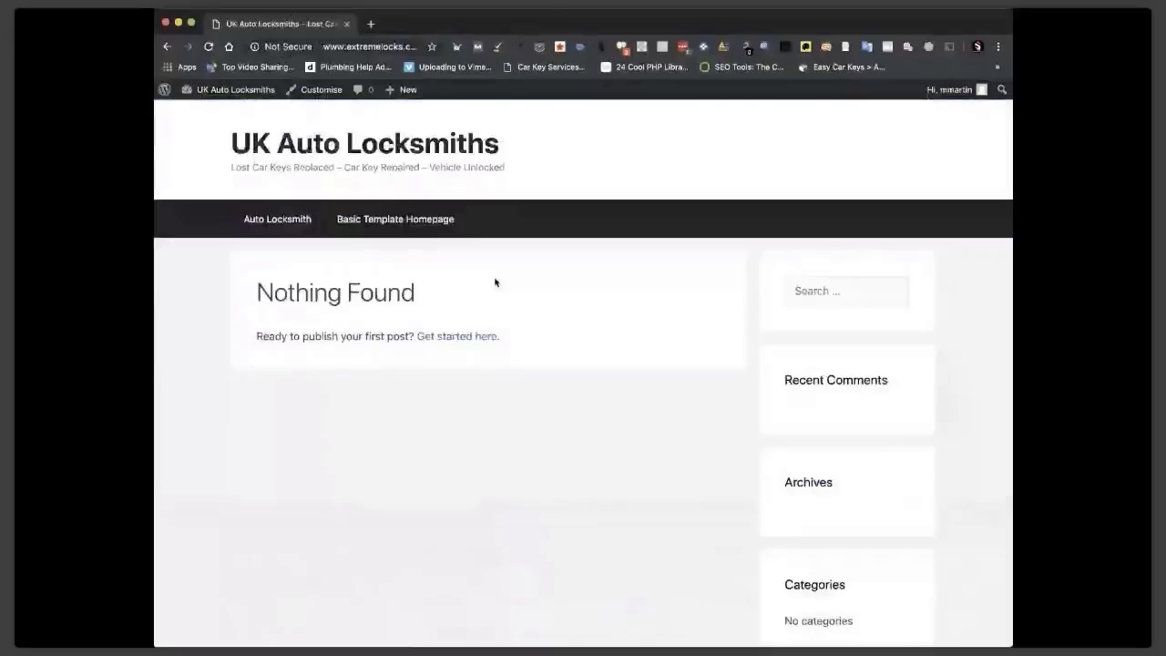
In Reading settings, set Auto Locksmith as the static homepage and save.
{"action": "left_click", "coordinate": [235, 90]}
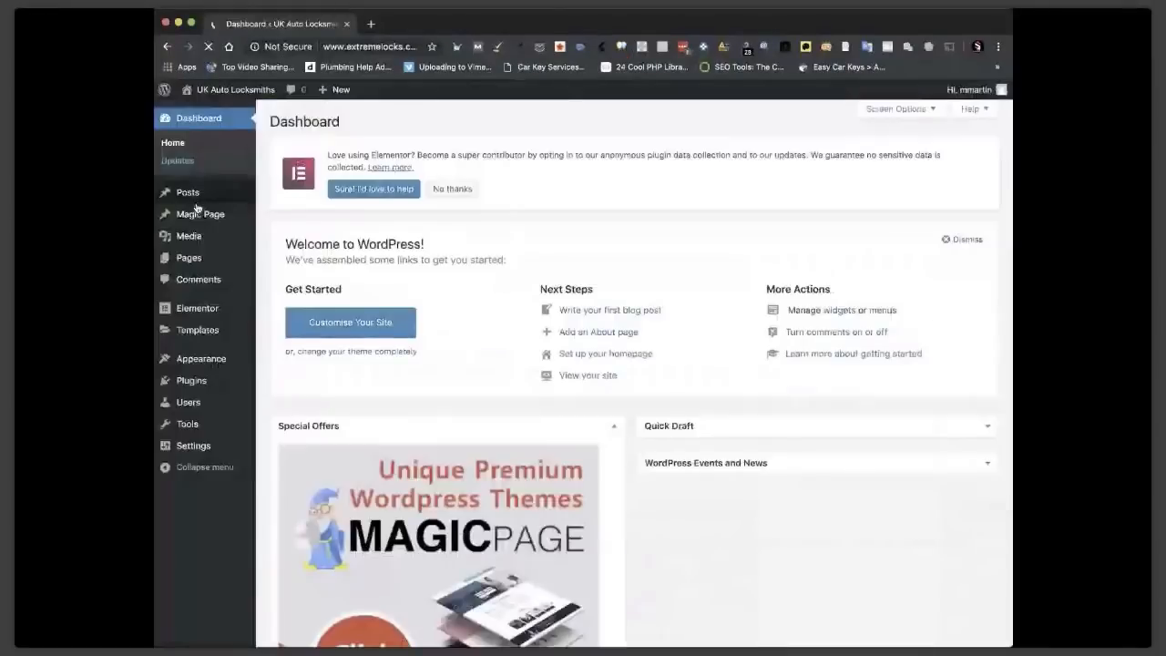
{"action": "mouse_move", "coordinate": [227, 445]}
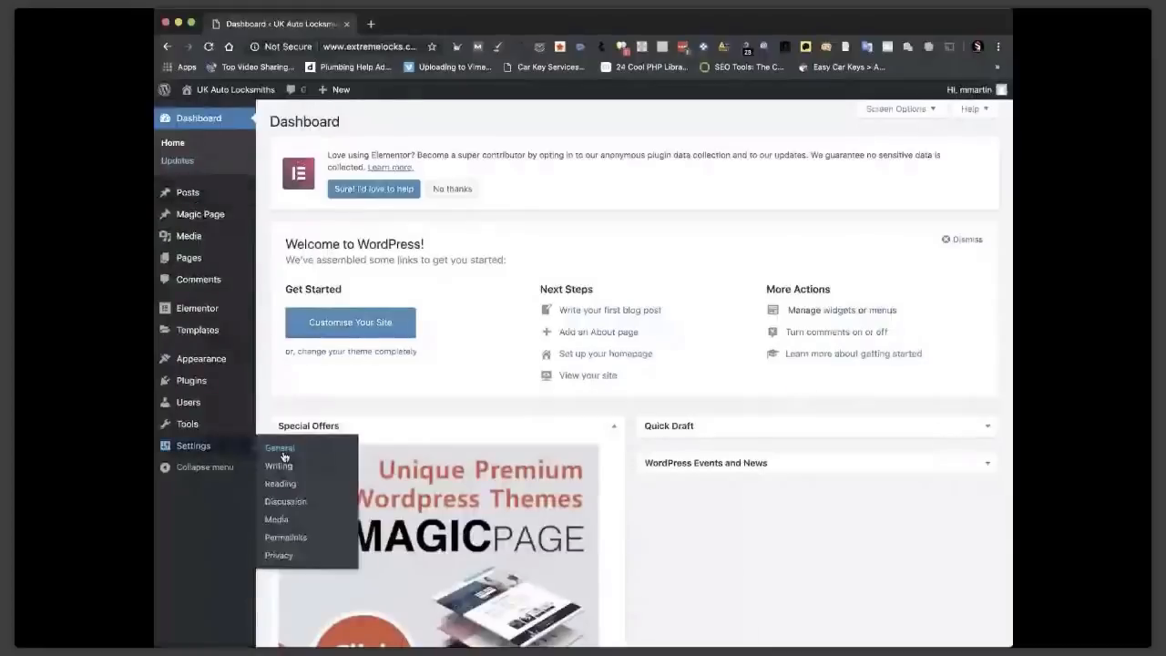
{"action": "left_click", "coordinate": [280, 482]}
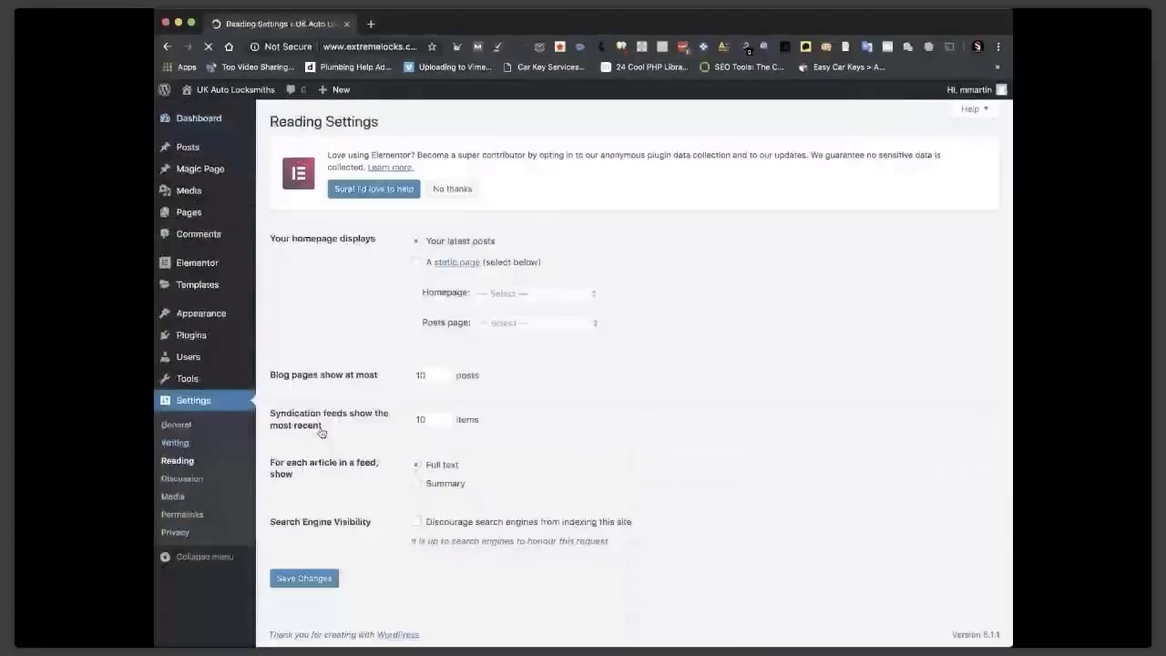
{"action": "left_click", "coordinate": [418, 265]}
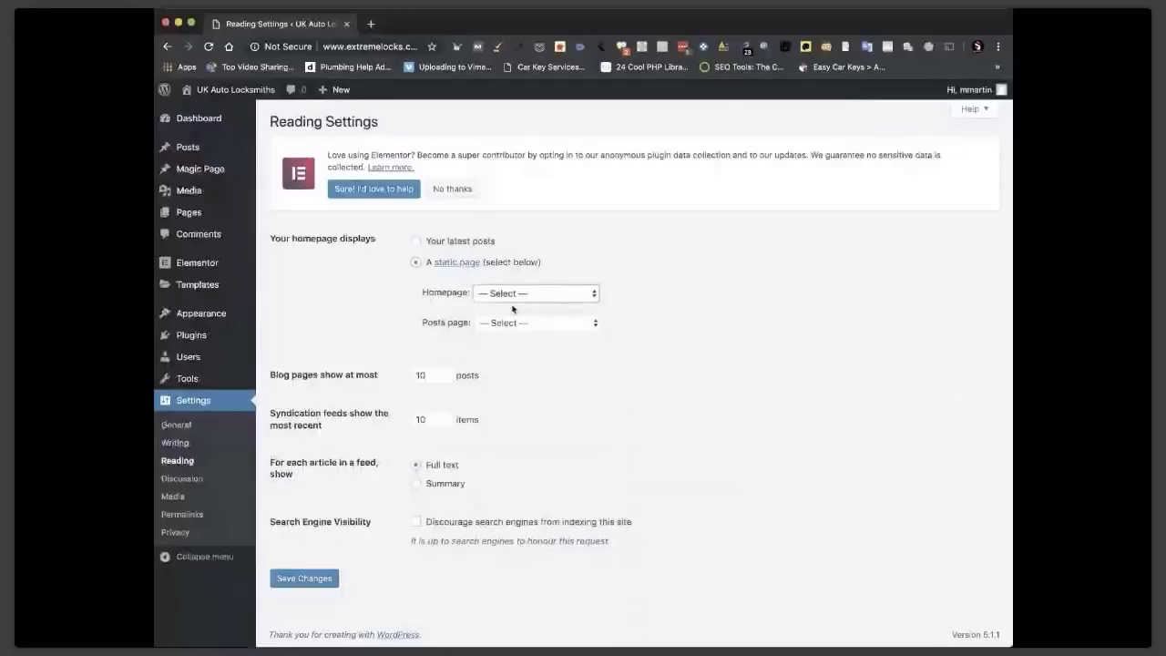
{"action": "left_click", "coordinate": [513, 310]}
{"action": "left_click", "coordinate": [304, 577]}
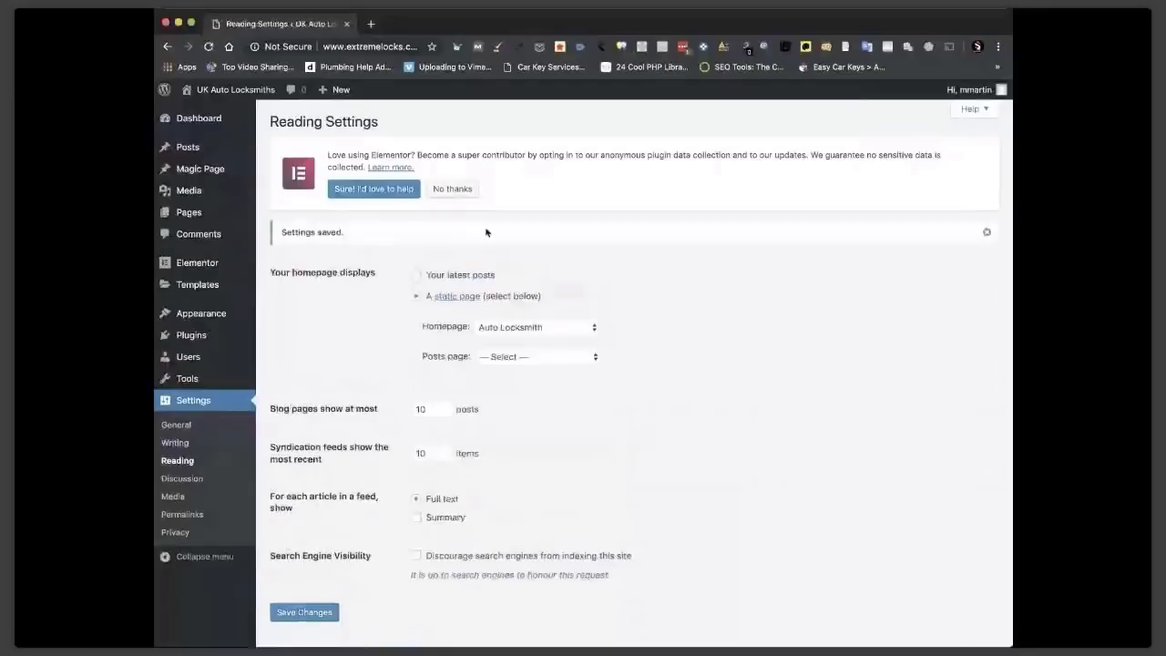
{"action": "left_click", "coordinate": [237, 91]}
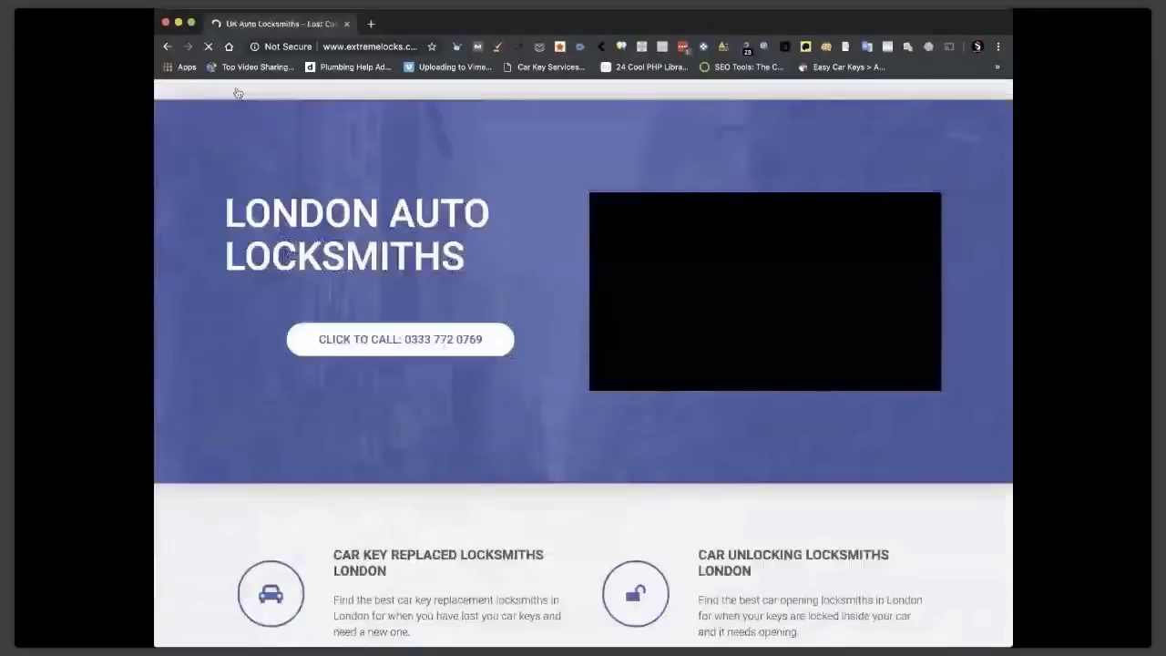
Browse the London Auto Locksmiths homepage's town links and follow the Liverpool link.
{"action": "scroll", "coordinate": [635, 259], "scroll_direction": "down", "scroll_amount": 10}
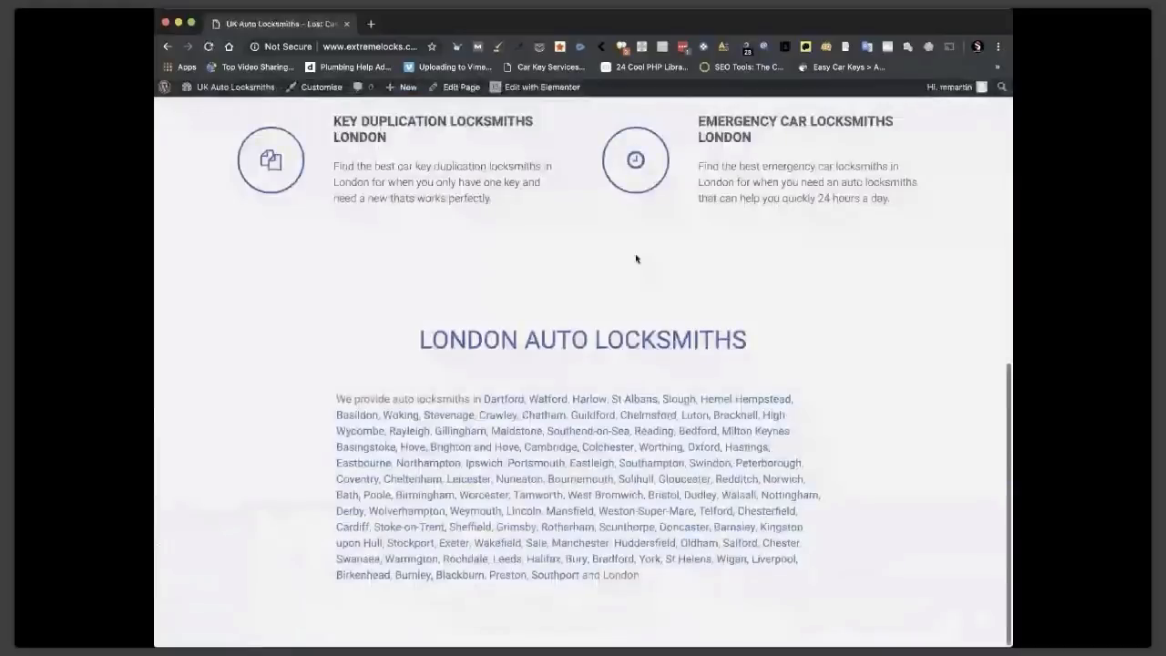
{"action": "scroll", "coordinate": [397, 211], "scroll_direction": "up", "scroll_amount": 10}
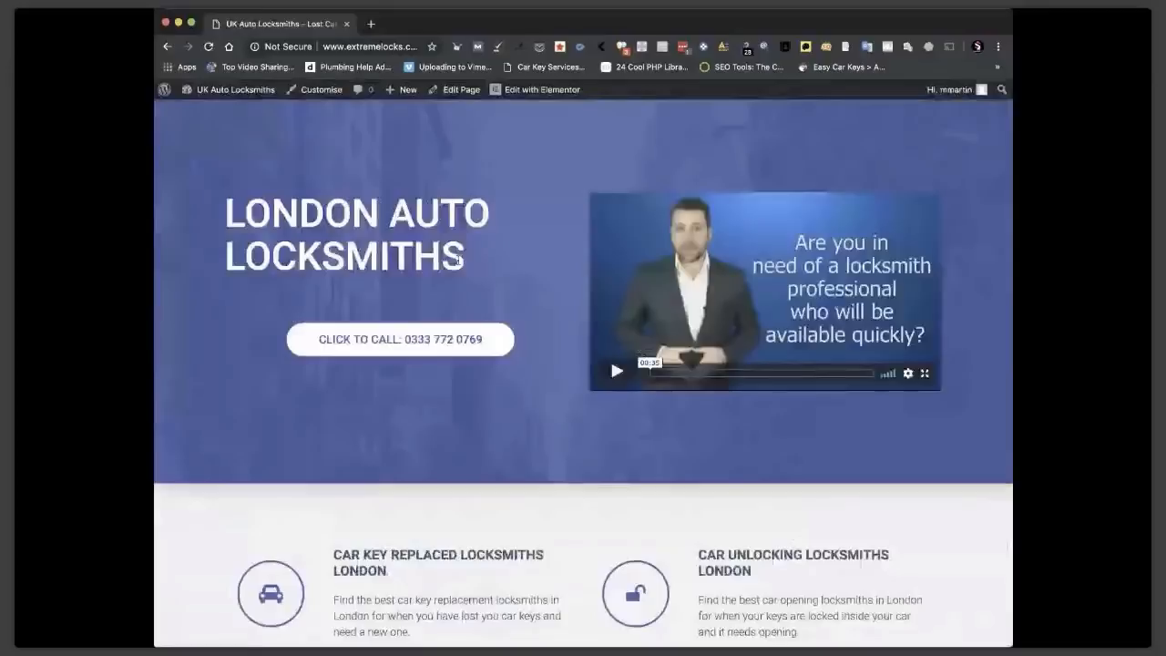
{"action": "scroll", "coordinate": [459, 262], "scroll_direction": "down", "scroll_amount": 3}
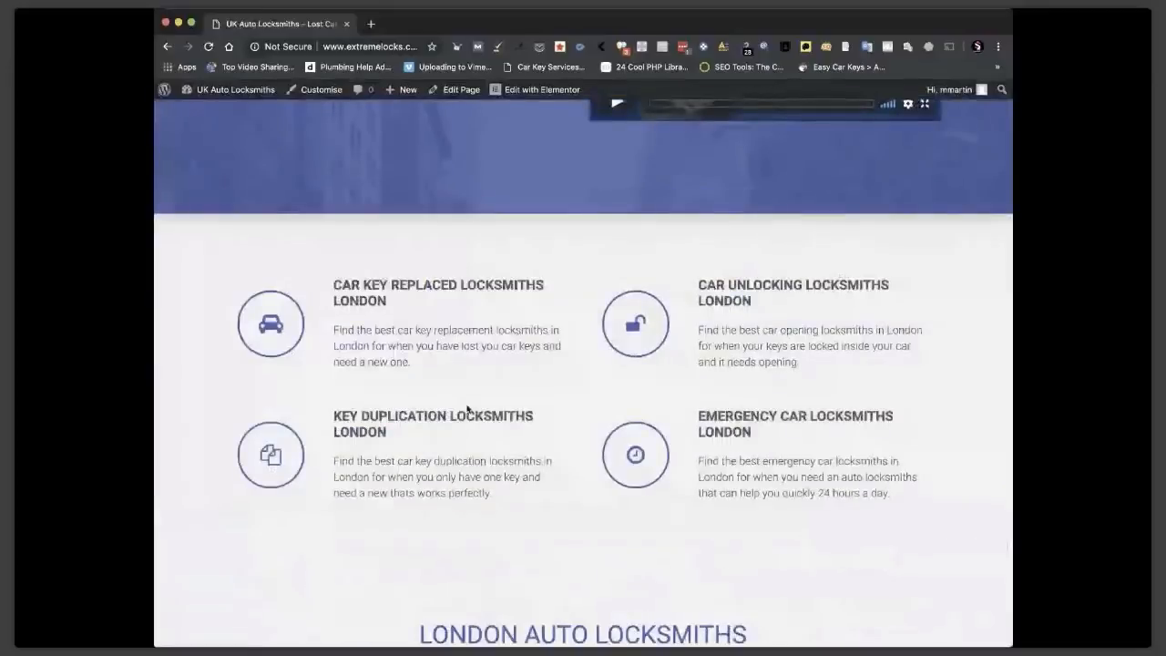
{"action": "scroll", "coordinate": [467, 410], "scroll_direction": "down", "scroll_amount": 3}
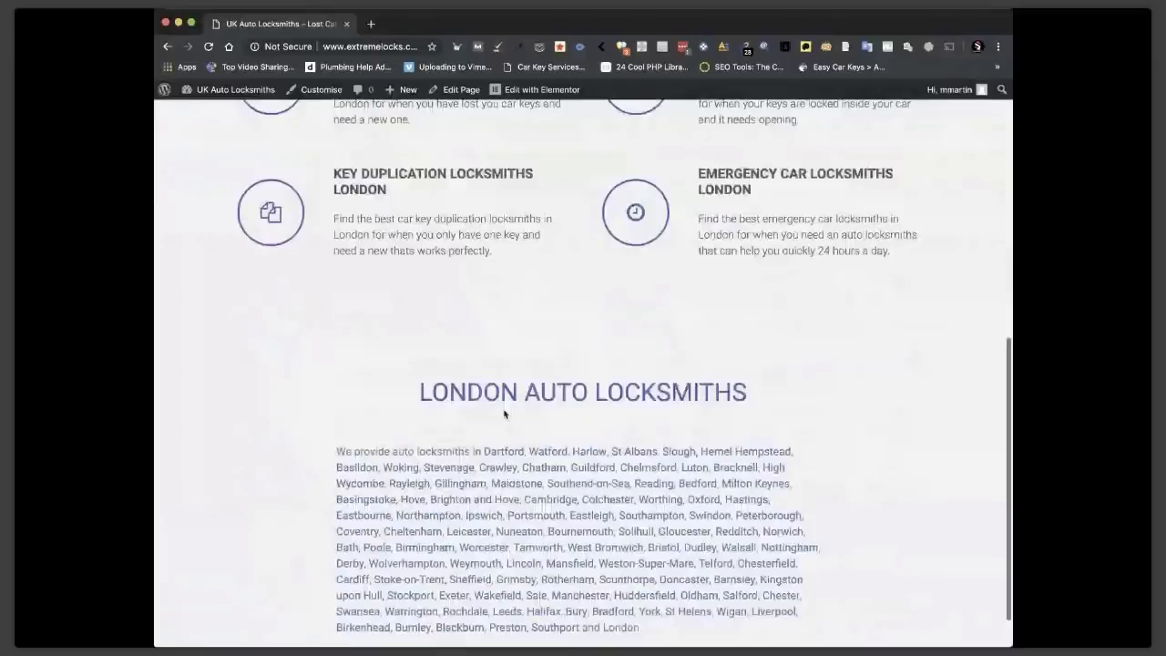
{"action": "scroll", "coordinate": [503, 415], "scroll_direction": "down", "scroll_amount": 1}
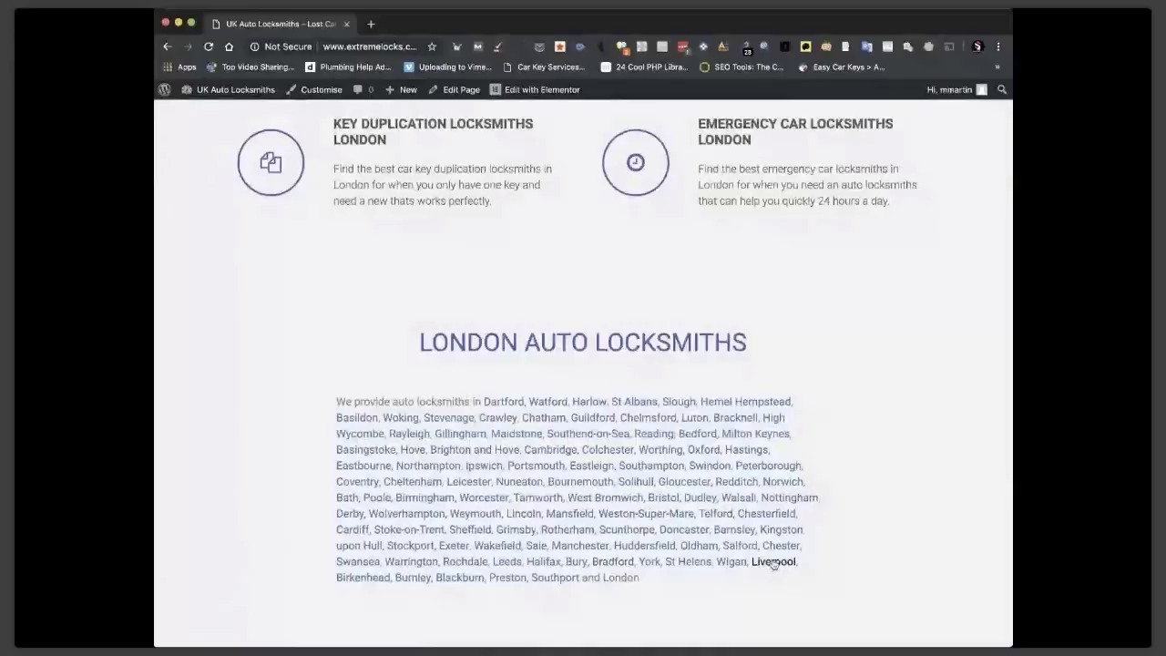
{"action": "left_click", "coordinate": [772, 562]}
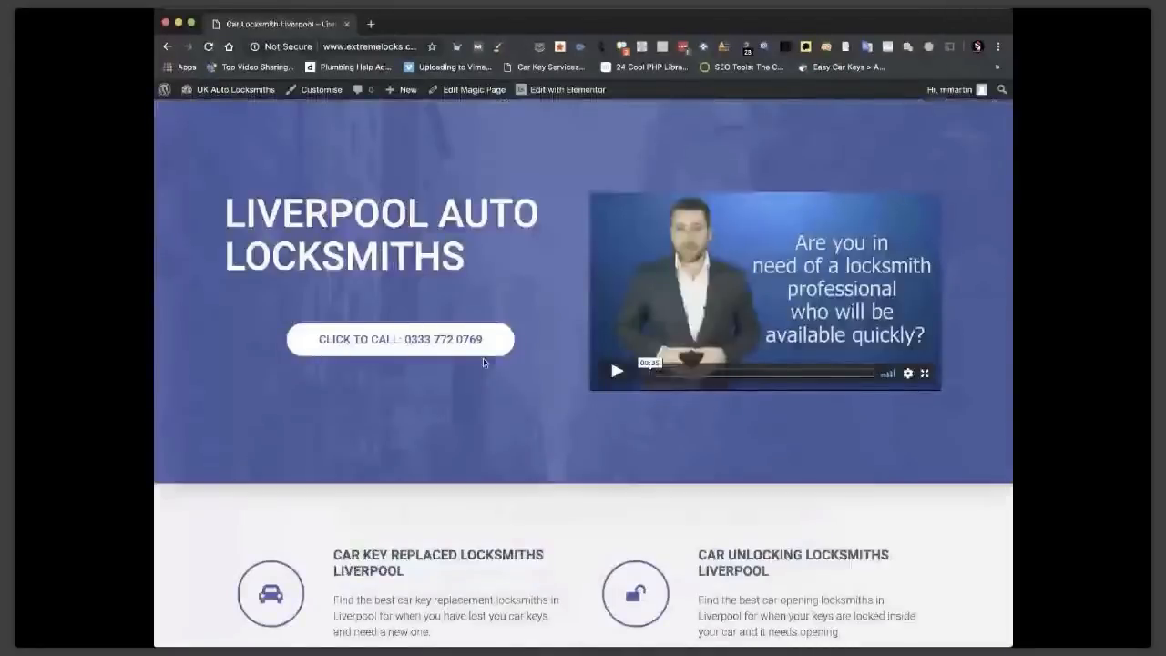
Scroll through the Liverpool page's hero, service blocks and toggle titles ending in Liverpool.
{"action": "scroll", "coordinate": [483, 358], "scroll_direction": "down", "scroll_amount": 15}
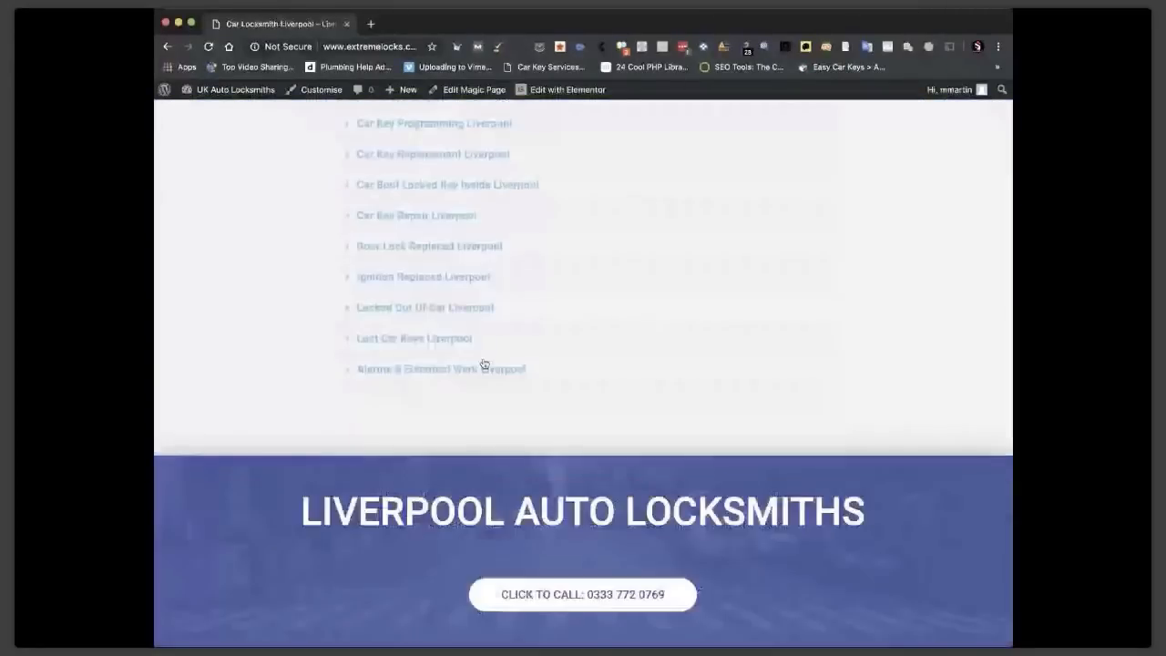
{"action": "scroll", "coordinate": [484, 364], "scroll_direction": "up", "scroll_amount": 3}
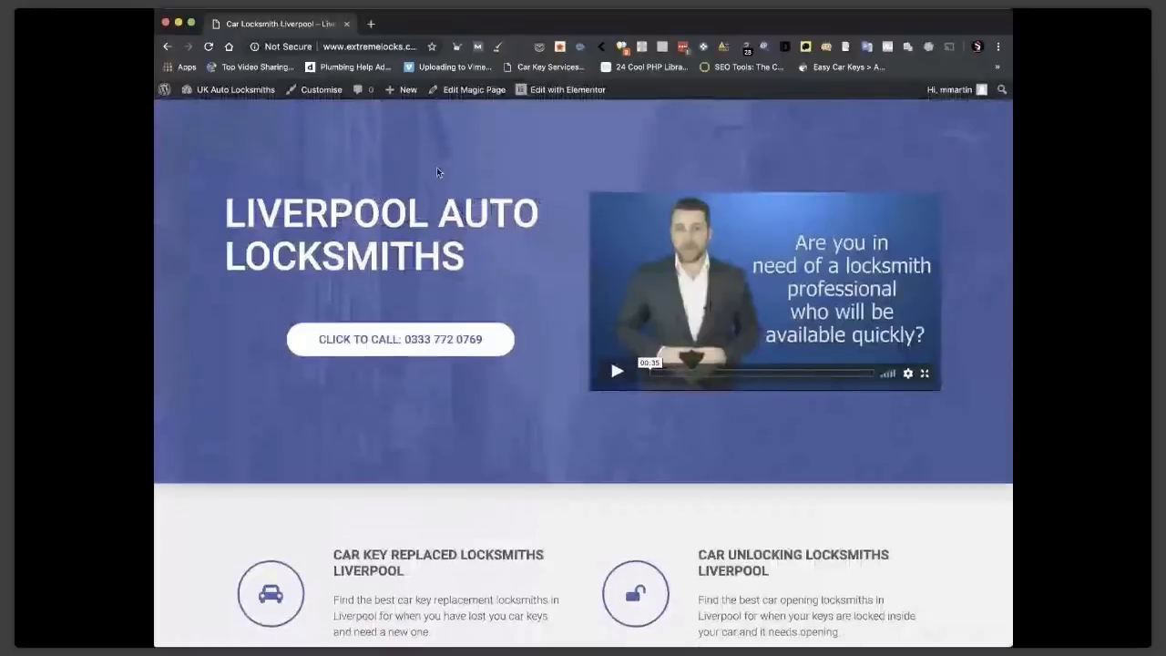
{"action": "scroll", "coordinate": [632, 253], "scroll_direction": "down", "scroll_amount": 3}
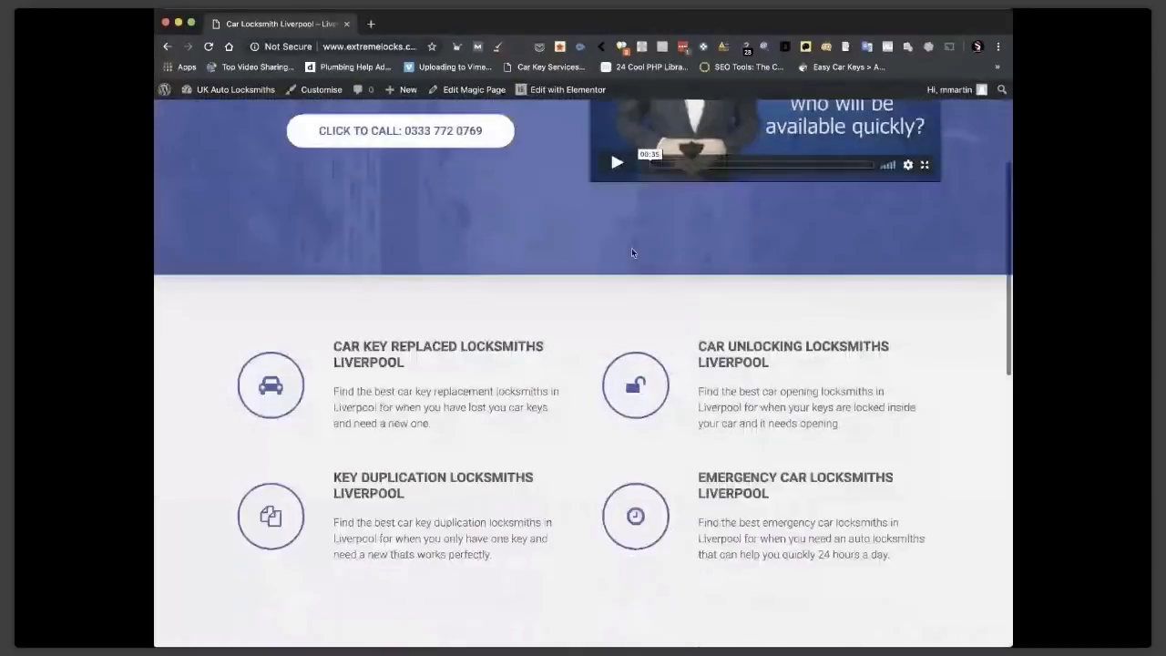
{"action": "scroll", "coordinate": [632, 253], "scroll_direction": "down", "scroll_amount": 8}
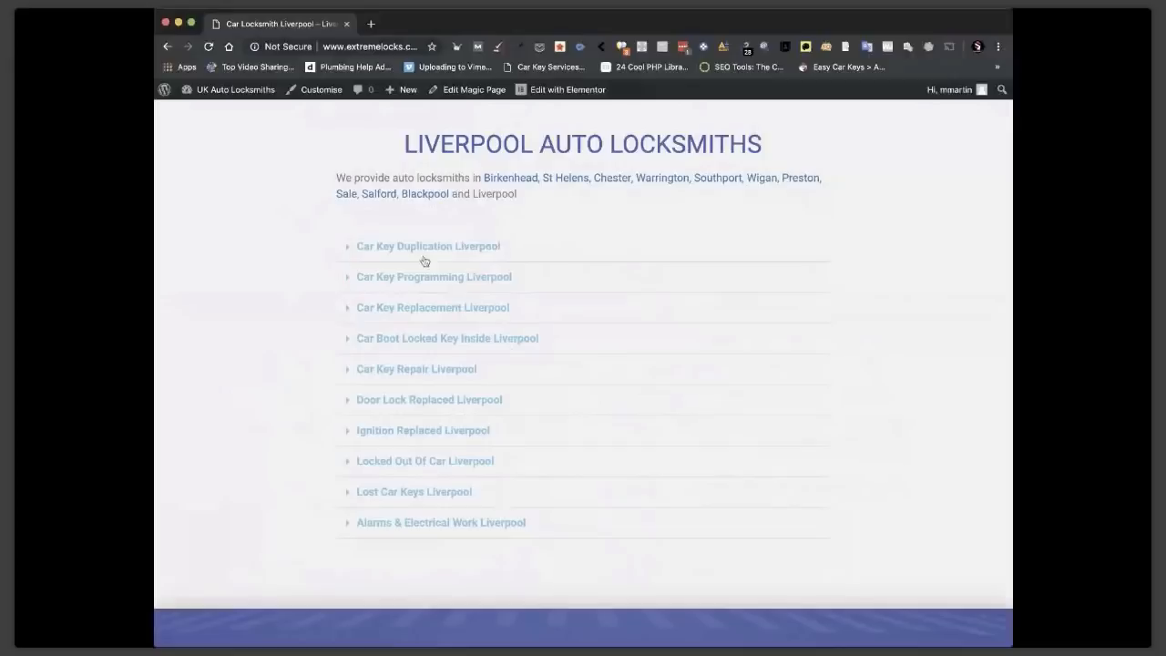
{"action": "scroll", "coordinate": [432, 326], "scroll_direction": "up", "scroll_amount": 3}
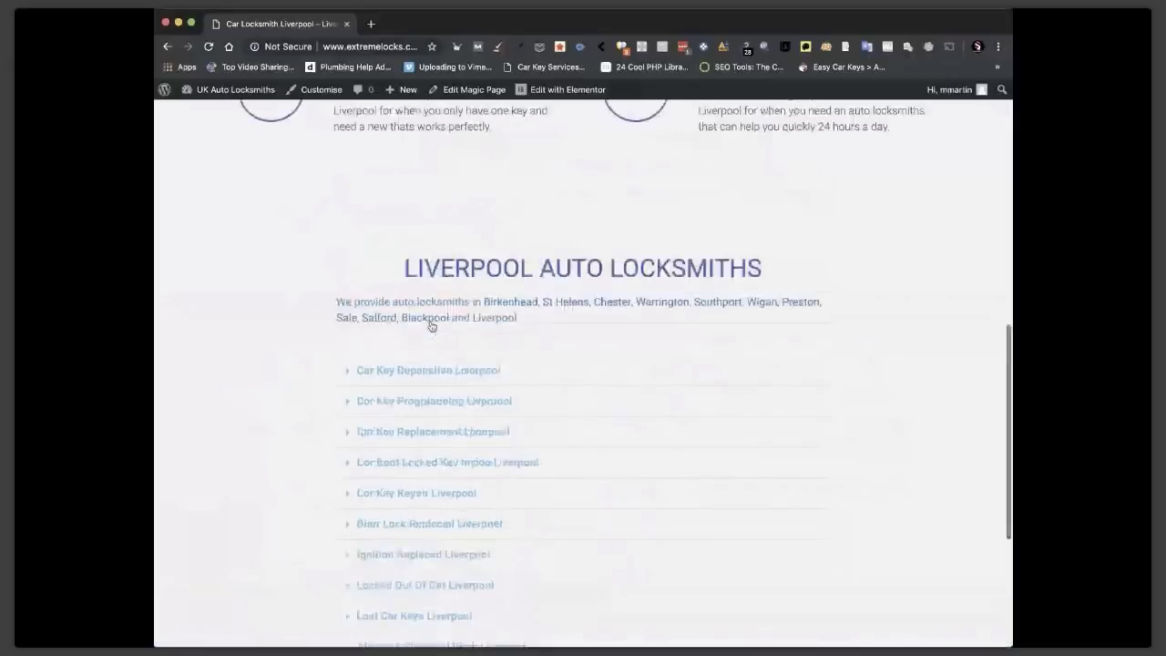
{"action": "scroll", "coordinate": [432, 326], "scroll_direction": "up", "scroll_amount": 10}
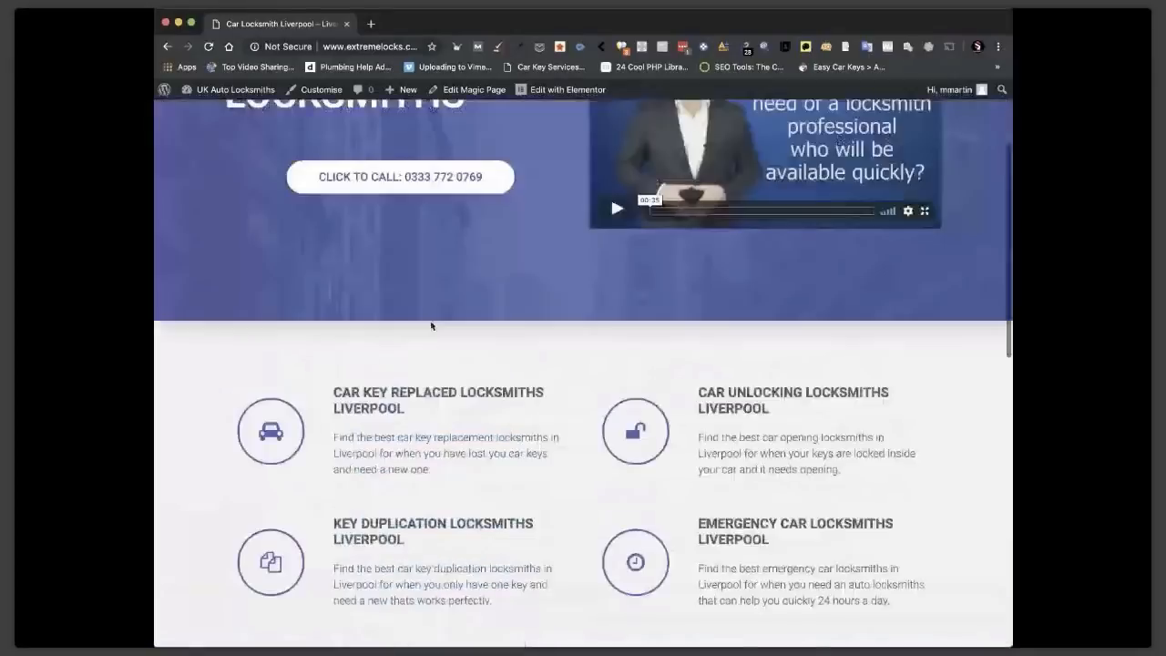
{"action": "scroll", "coordinate": [431, 326], "scroll_direction": "down", "scroll_amount": 12}
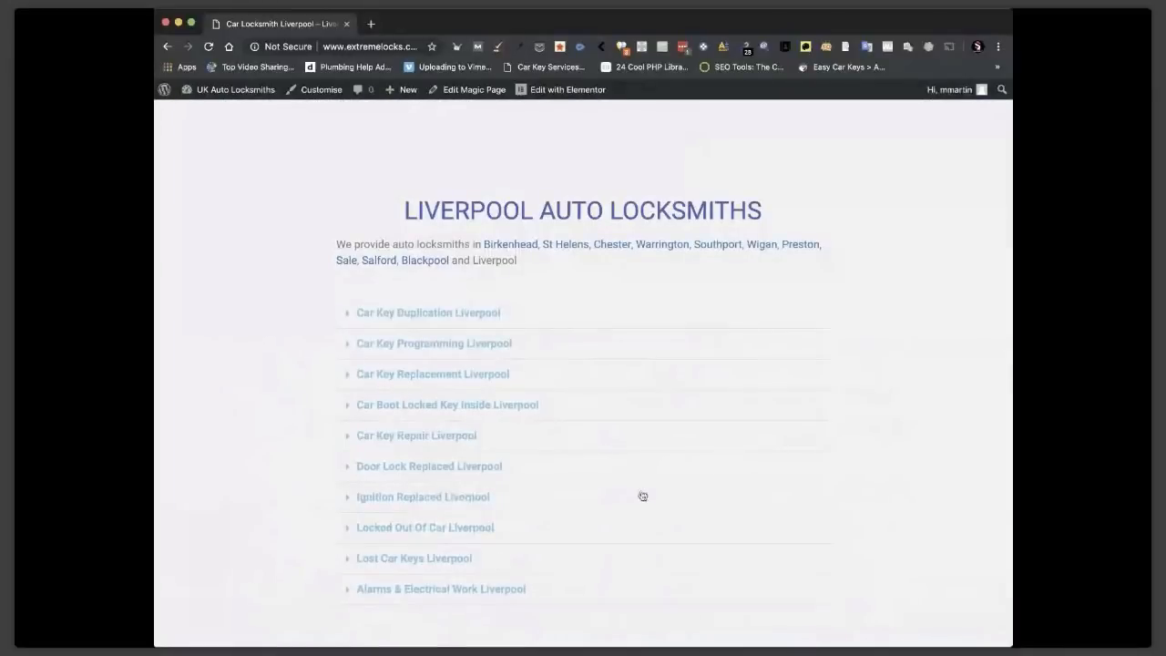
{"action": "scroll", "coordinate": [642, 495], "scroll_direction": "up", "scroll_amount": 3}
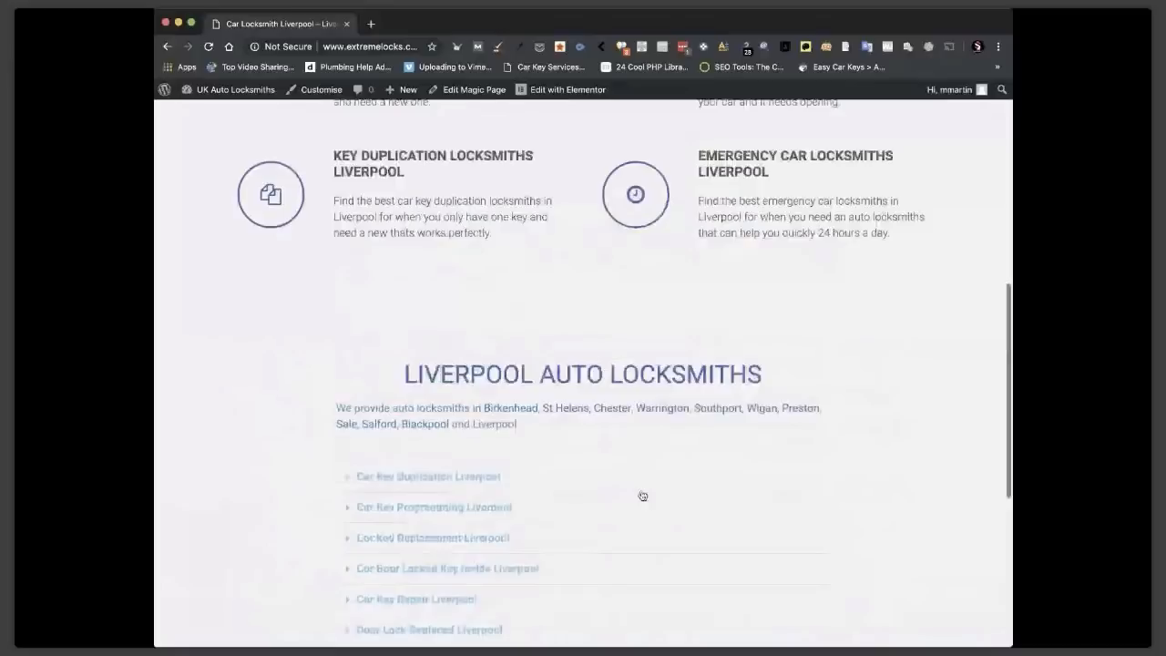
{"action": "scroll", "coordinate": [643, 496], "scroll_direction": "up", "scroll_amount": 10}
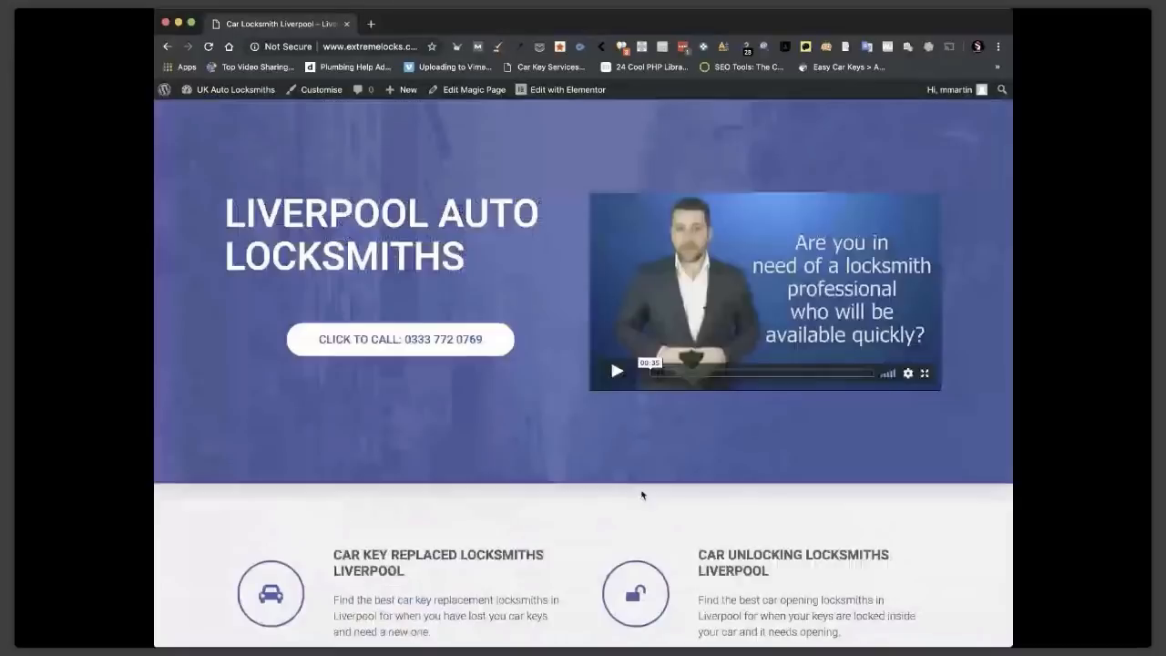
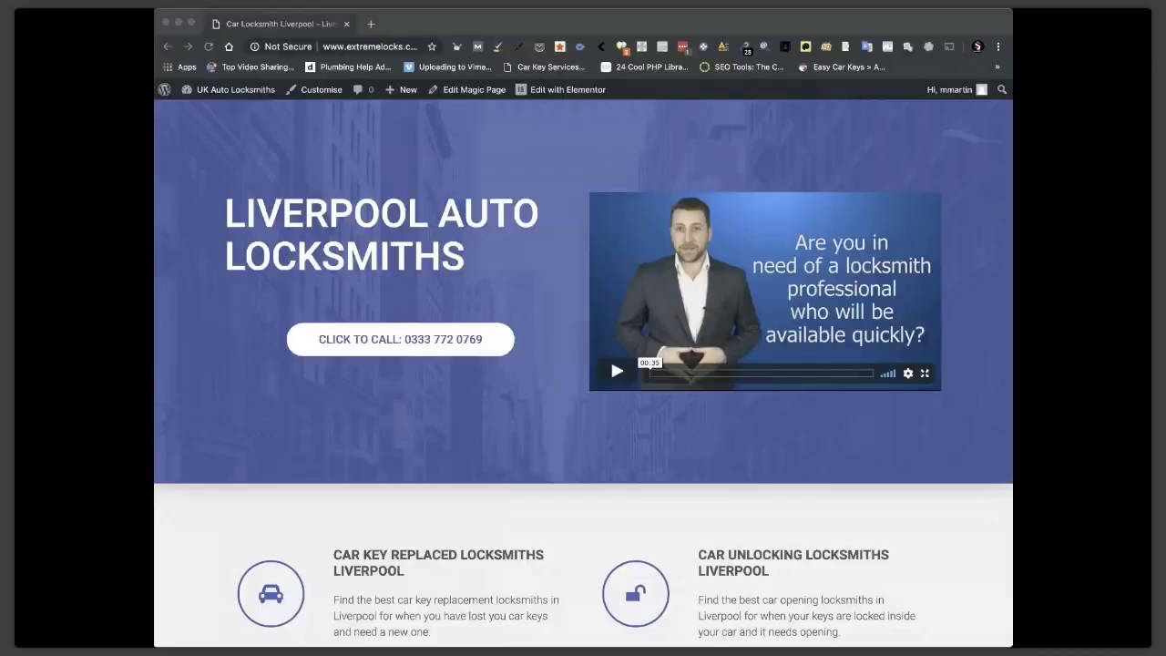
Open a second browser tab and trim the Liverpool page's address down to the bare domain.
{"action": "left_click", "coordinate": [371, 24]}
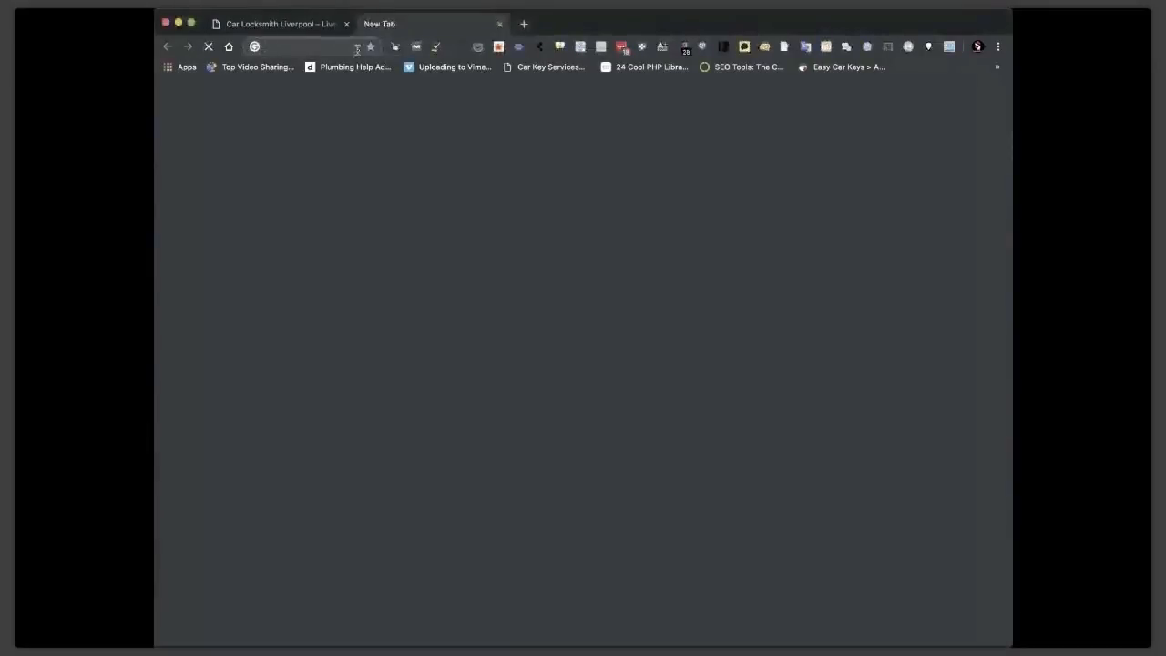
{"action": "left_click", "coordinate": [281, 24]}
{"action": "left_click", "coordinate": [403, 49]}
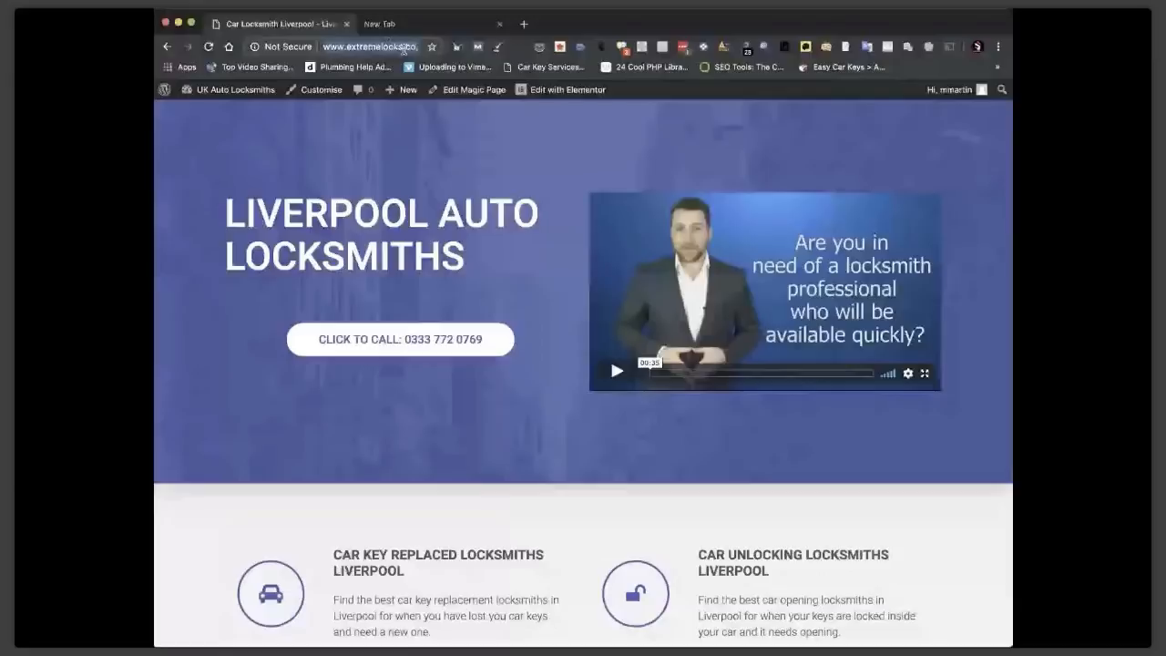
{"action": "key", "text": "Right"}
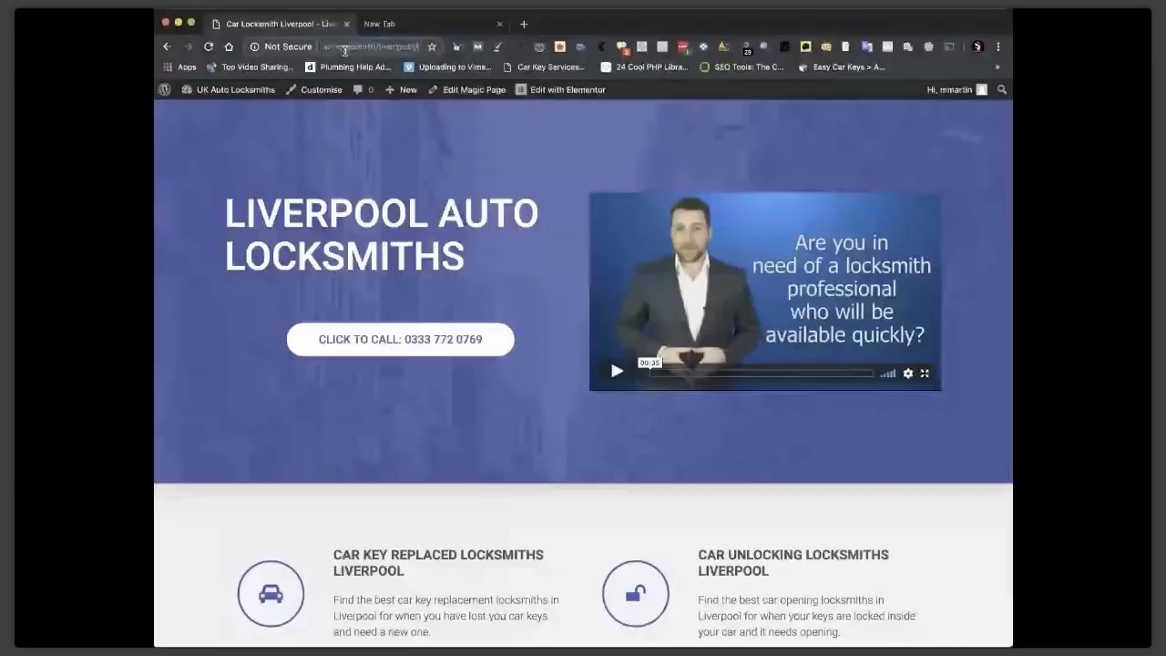
{"action": "key", "text": "super+v"}
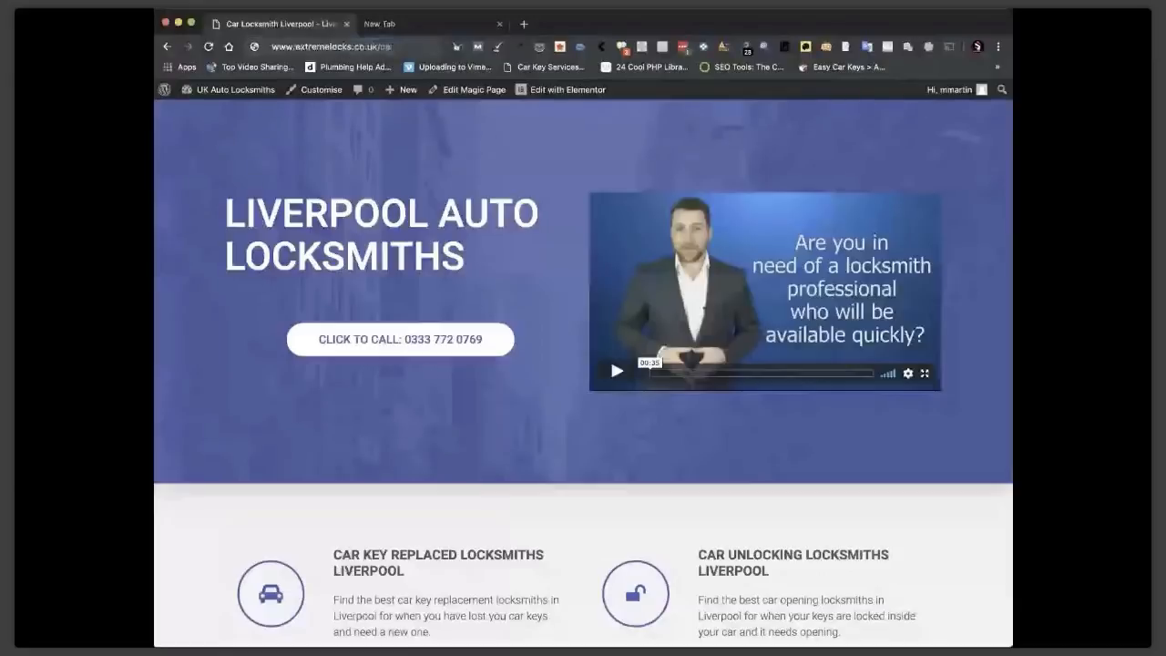
{"action": "key", "text": "BackSpace"}
{"action": "key", "text": "BackSpace"}
{"action": "key", "text": "BackSpace"}
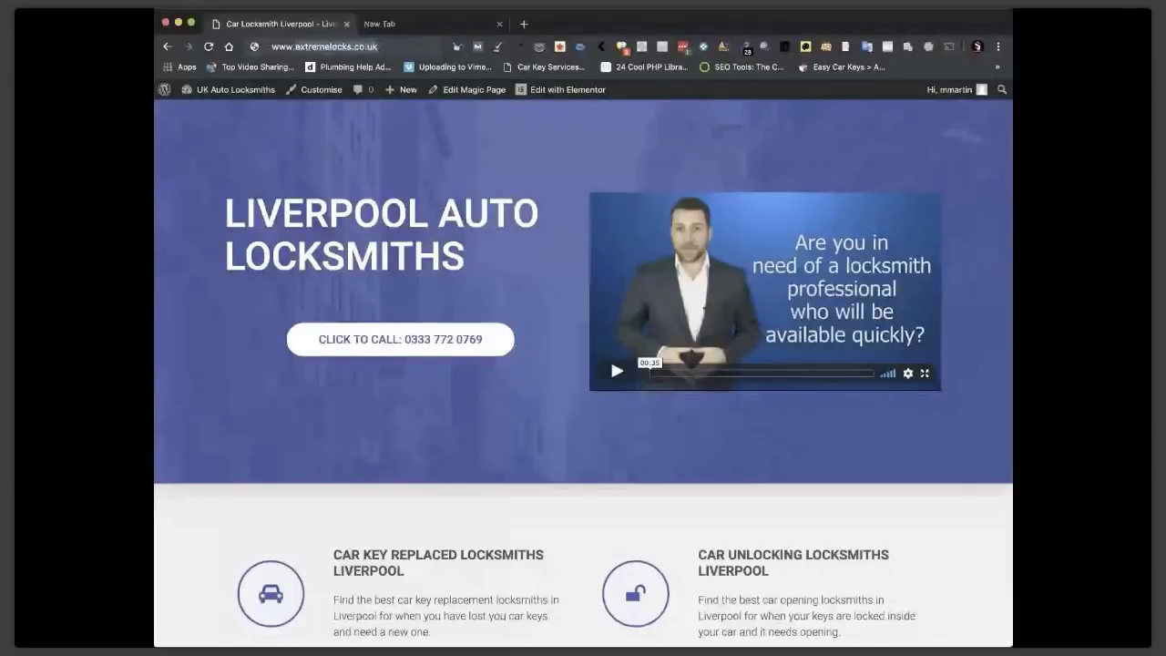
In the new tab, search Google for site:extremelocks.co.uk.
{"action": "left_click", "coordinate": [412, 27]}
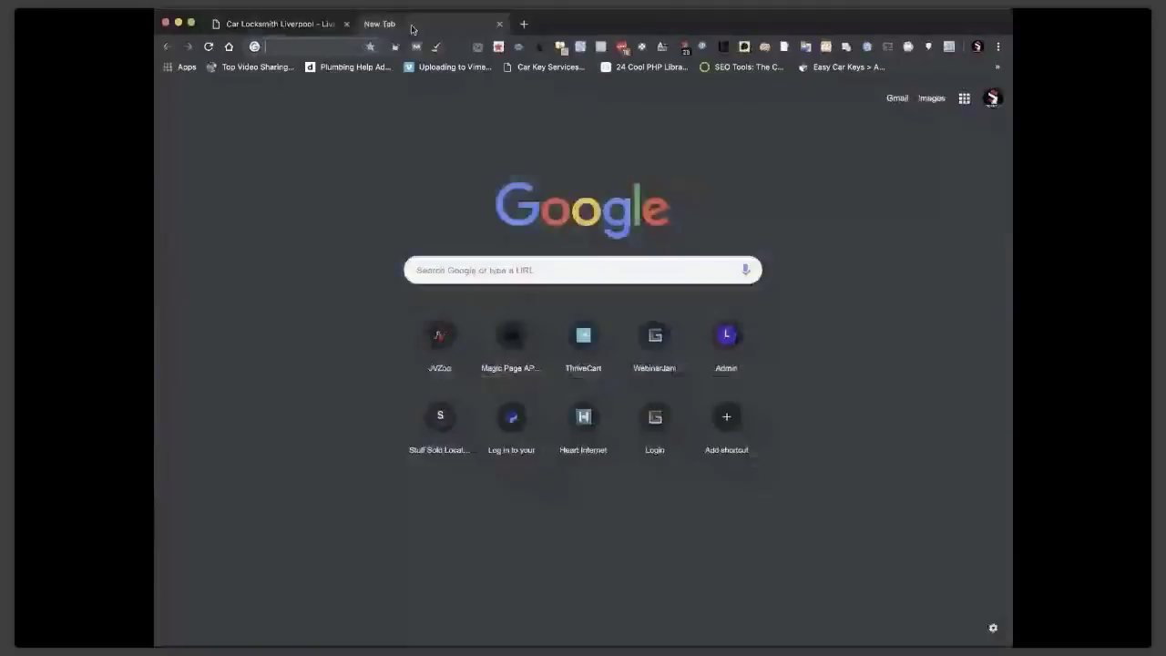
{"action": "left_click", "coordinate": [440, 263]}
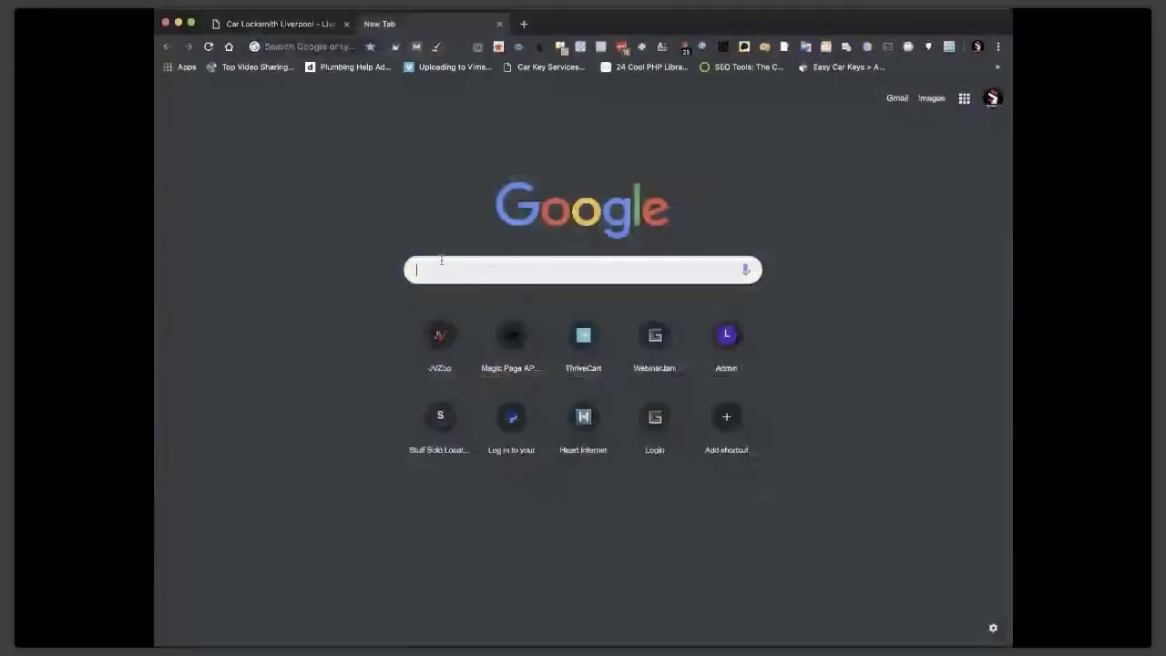
{"action": "type", "text": "locks.co.uk"}
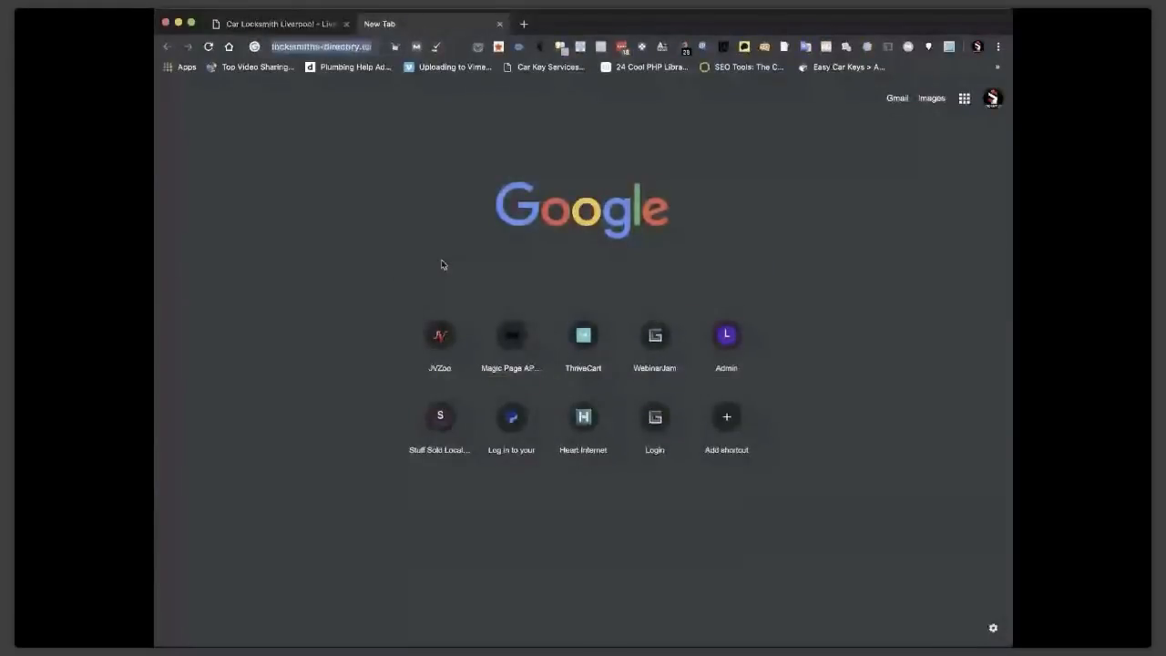
{"action": "key", "text": "Return"}
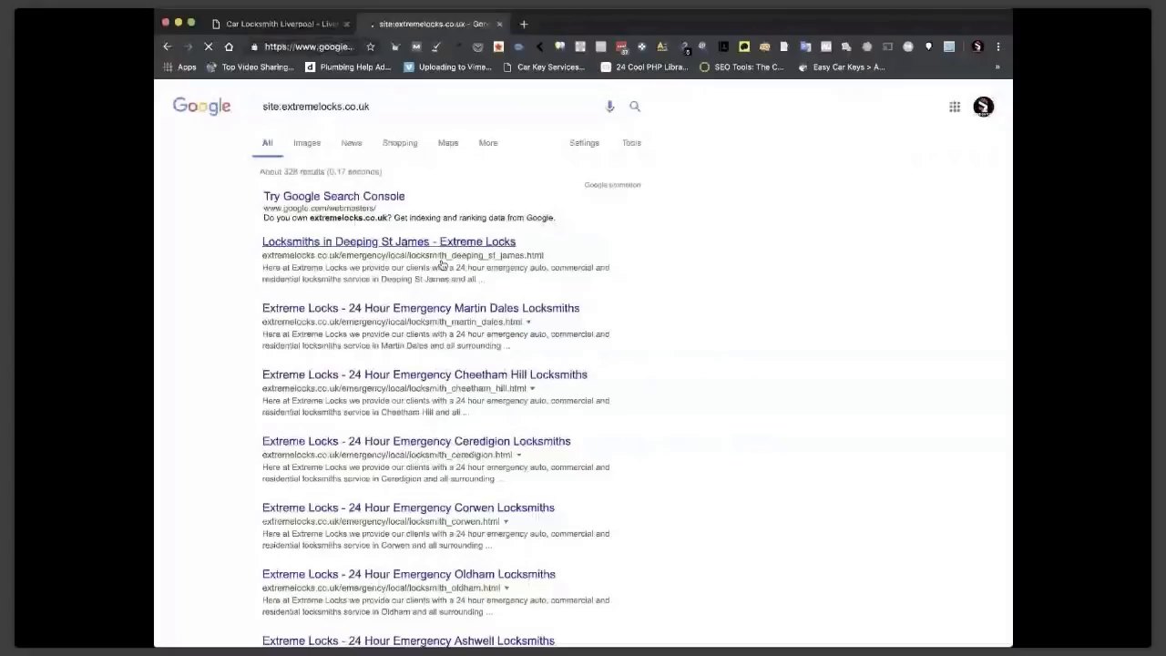
Scroll the results and open an old indexed emergency locksmith page, which shows the 404 error.
{"action": "scroll", "coordinate": [768, 442], "scroll_direction": "down", "scroll_amount": 5}
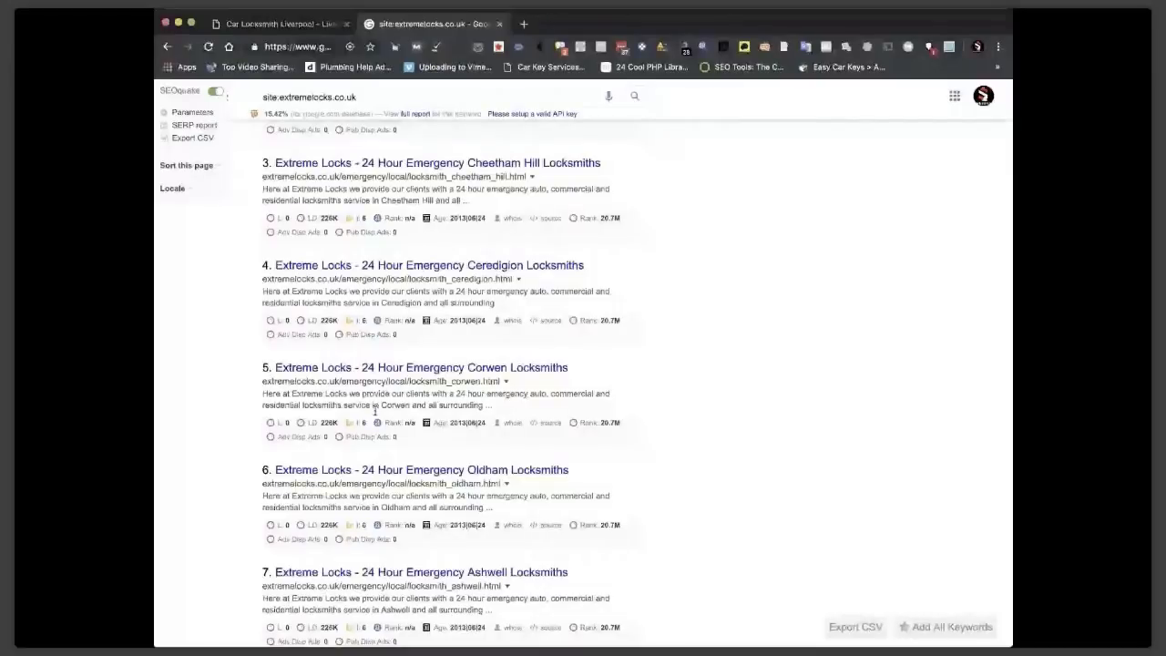
{"action": "scroll", "coordinate": [374, 412], "scroll_direction": "down", "scroll_amount": 3}
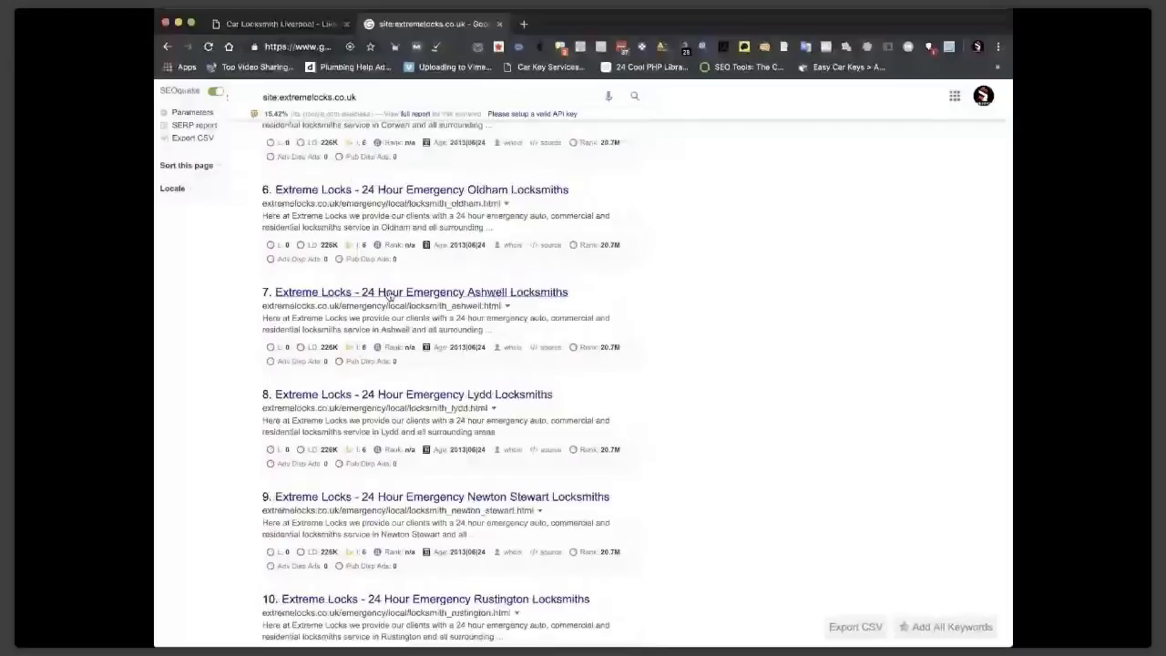
{"action": "left_click", "coordinate": [389, 293]}
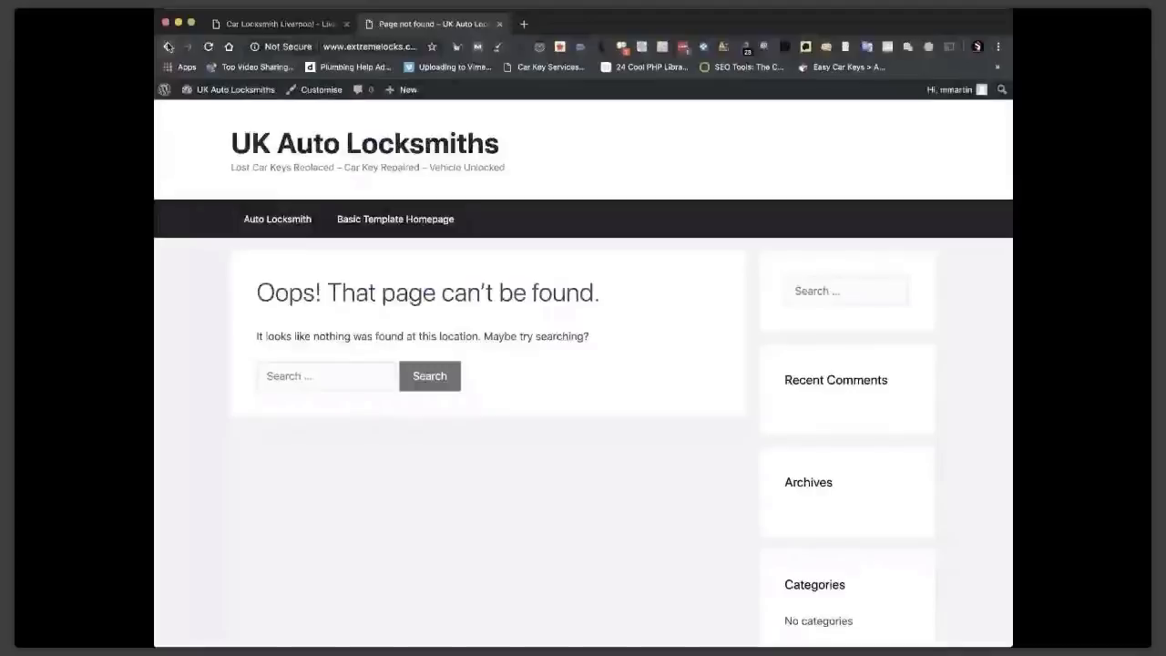
Back on the site tab, search Plugins > Add New for '301' and install 404 to 301.
{"action": "left_click", "coordinate": [167, 46]}
{"action": "left_click", "coordinate": [307, 25]}
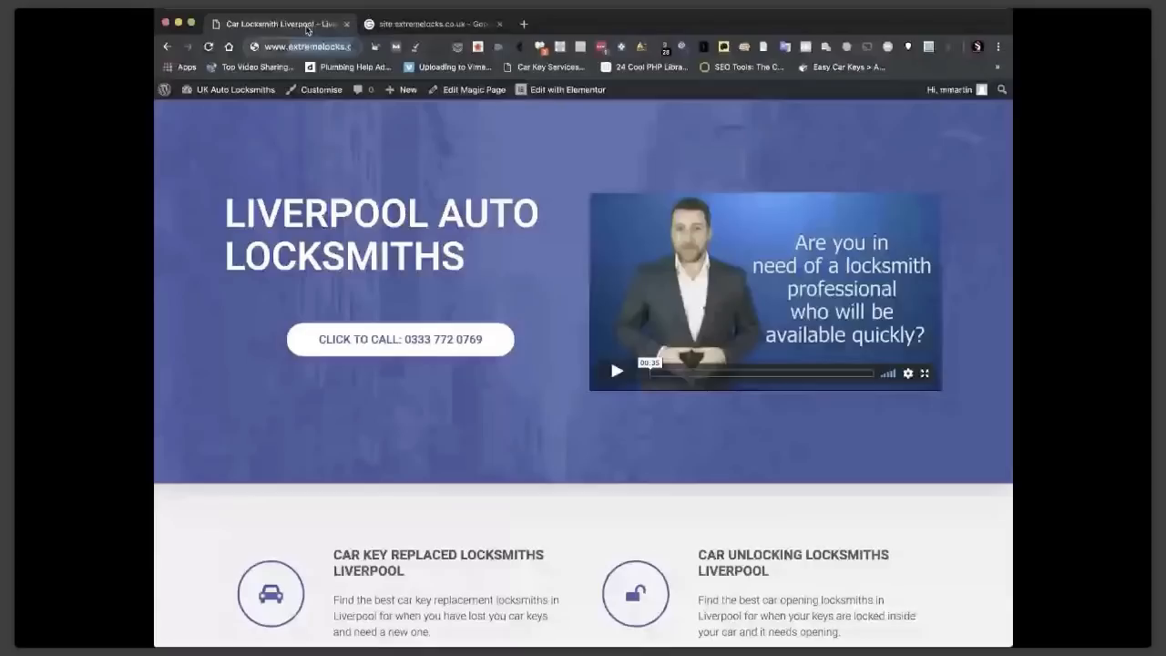
{"action": "mouse_move", "coordinate": [190, 385]}
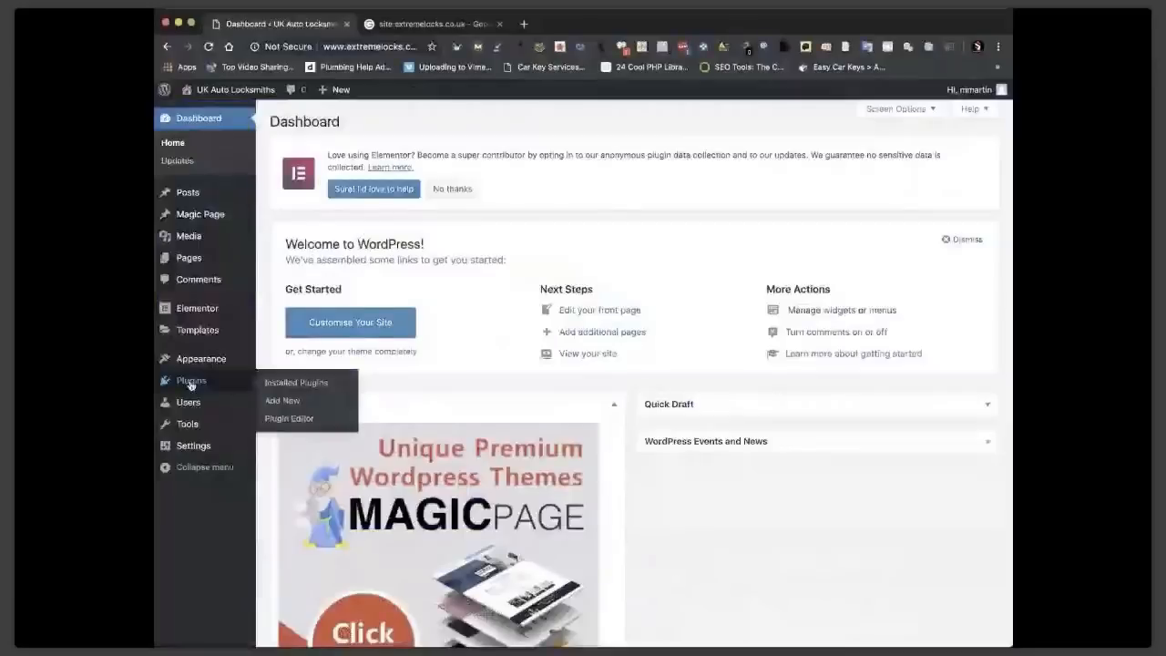
{"action": "left_click", "coordinate": [276, 405]}
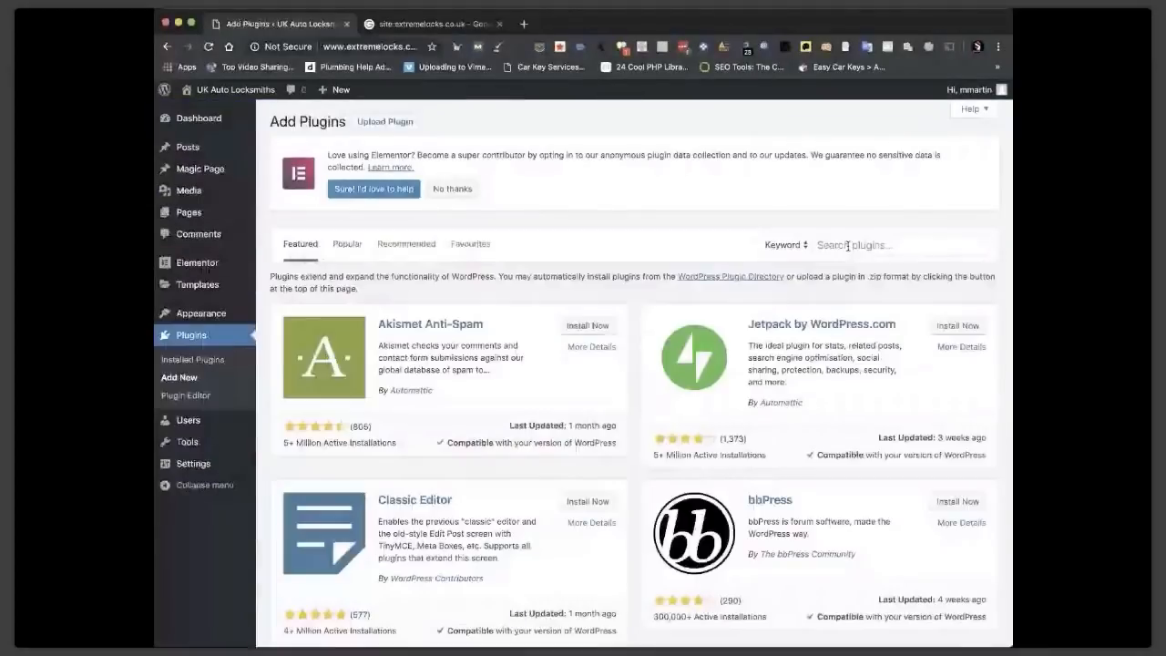
{"action": "left_click", "coordinate": [847, 245]}
{"action": "type", "text": "301"}
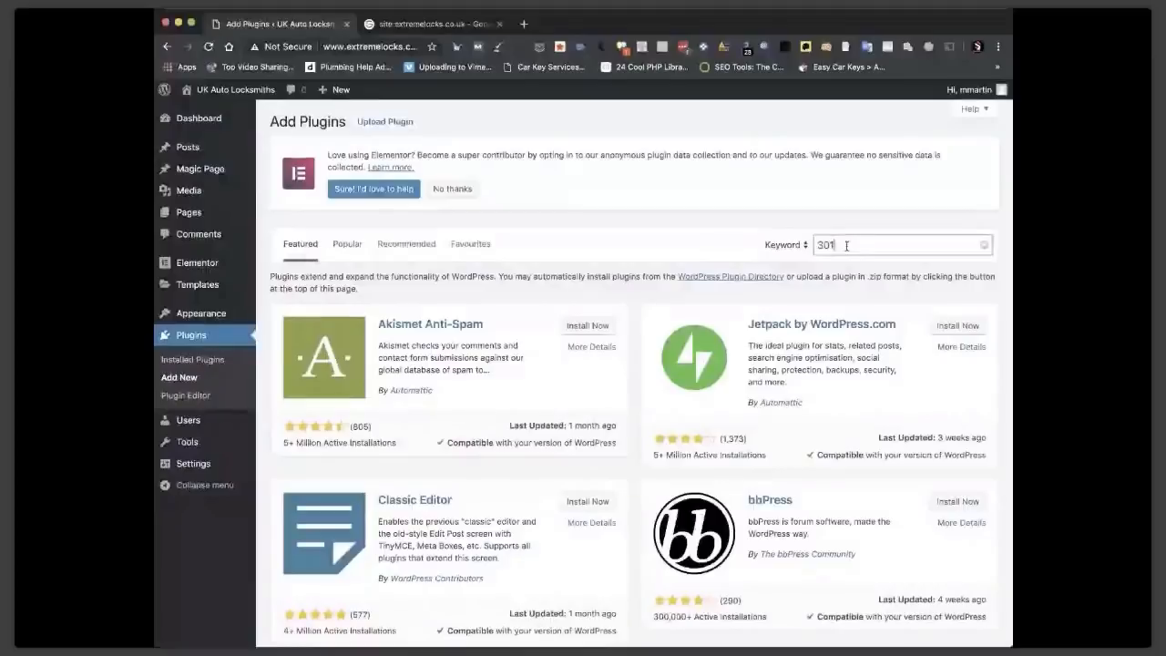
{"action": "left_click", "coordinate": [947, 315]}
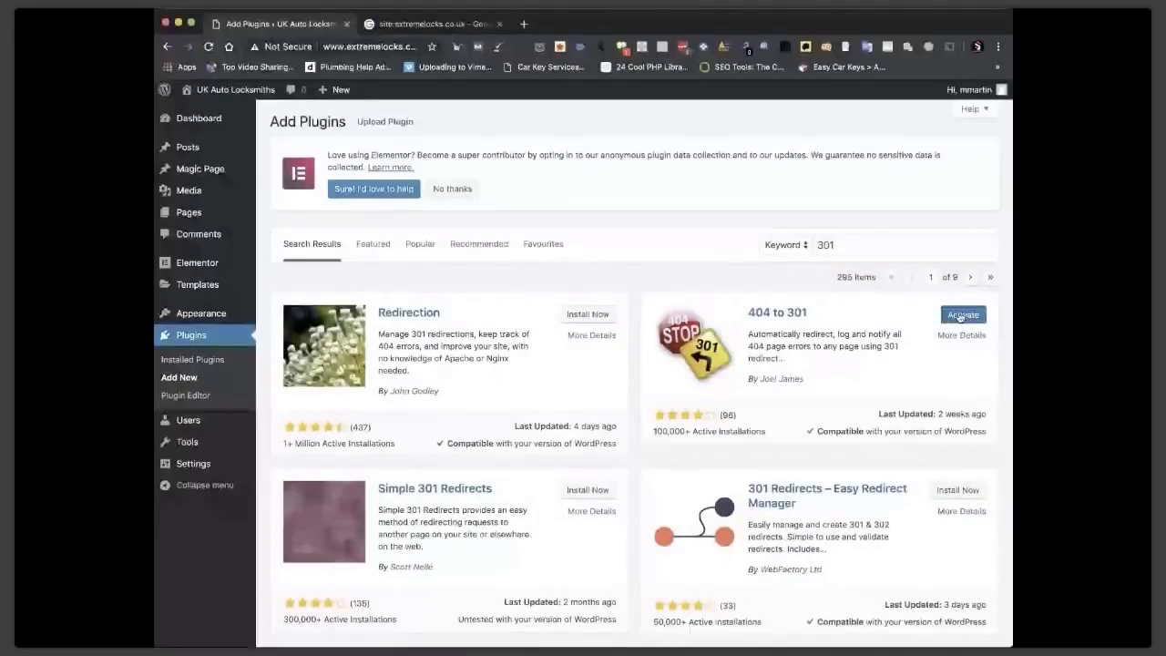
{"action": "left_click", "coordinate": [959, 315]}
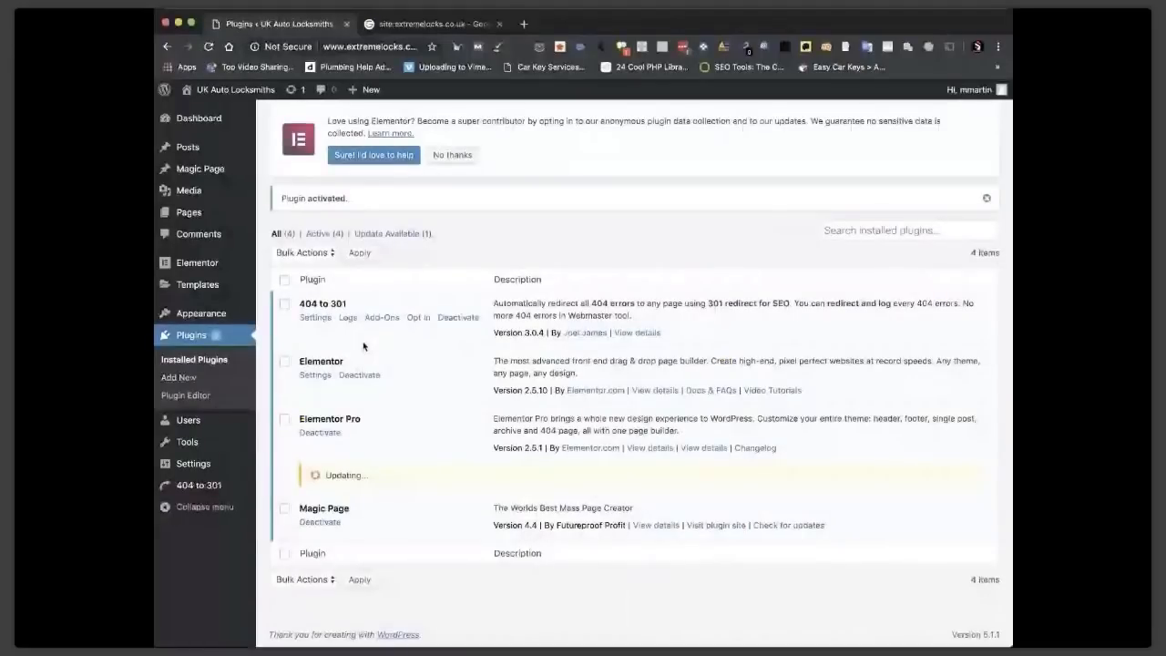
{"action": "left_click", "coordinate": [314, 318]}
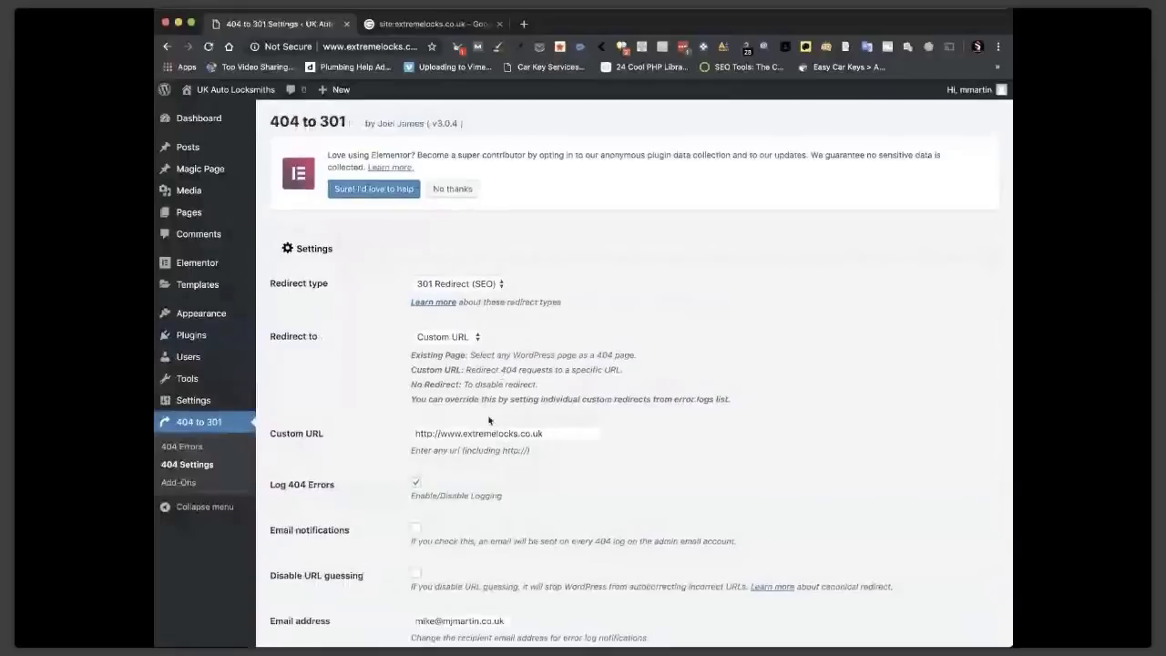
{"action": "scroll", "coordinate": [489, 420], "scroll_direction": "down", "scroll_amount": 2}
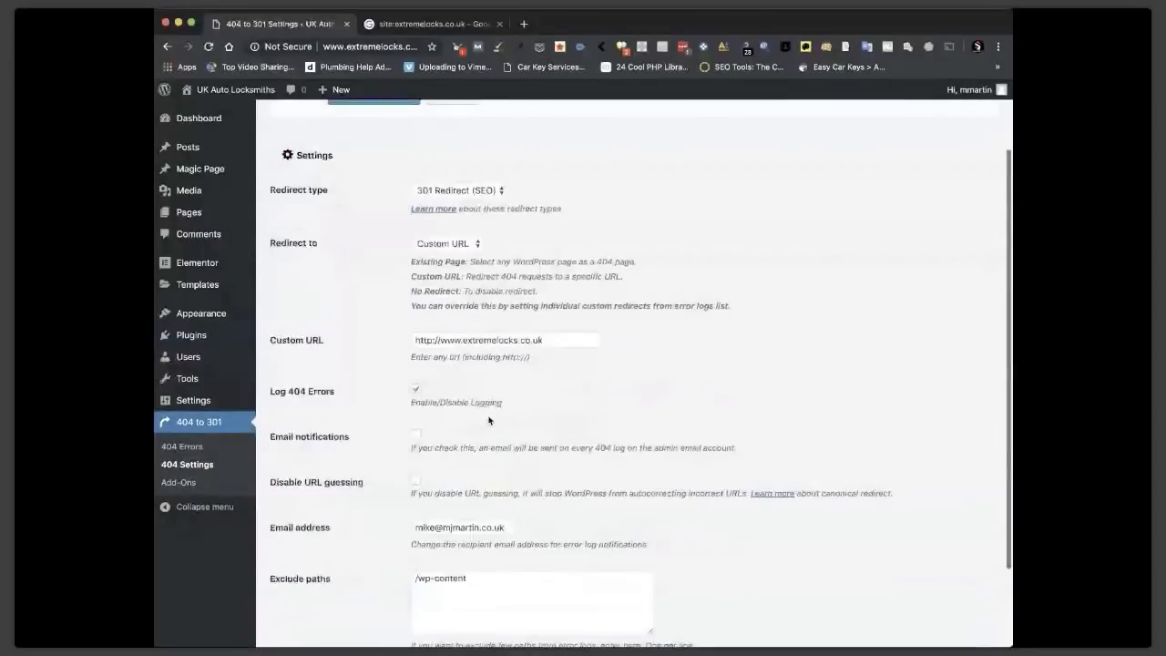
{"action": "scroll", "coordinate": [489, 420], "scroll_direction": "down", "scroll_amount": 2}
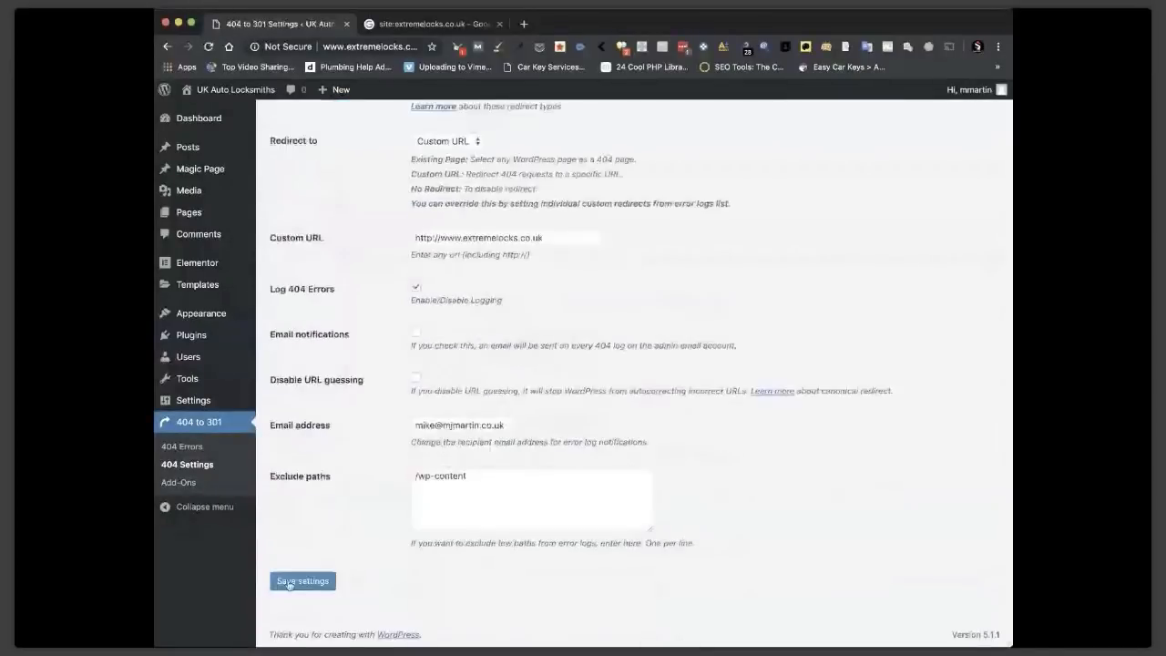
{"action": "left_click", "coordinate": [289, 583]}
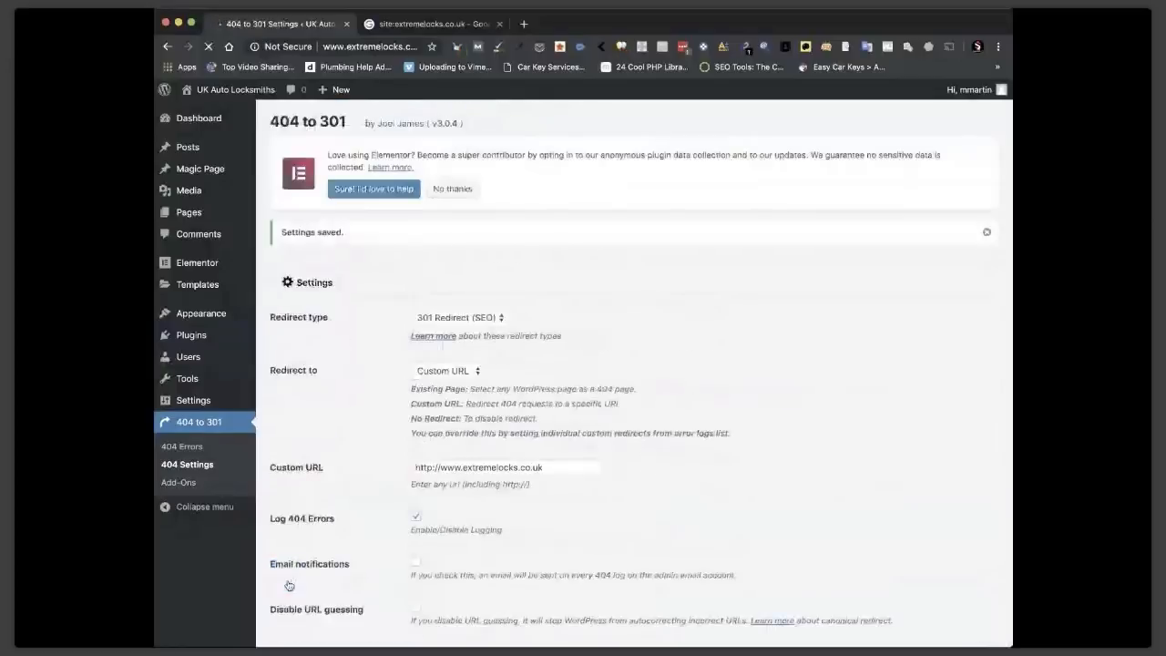
{"action": "left_click", "coordinate": [411, 31]}
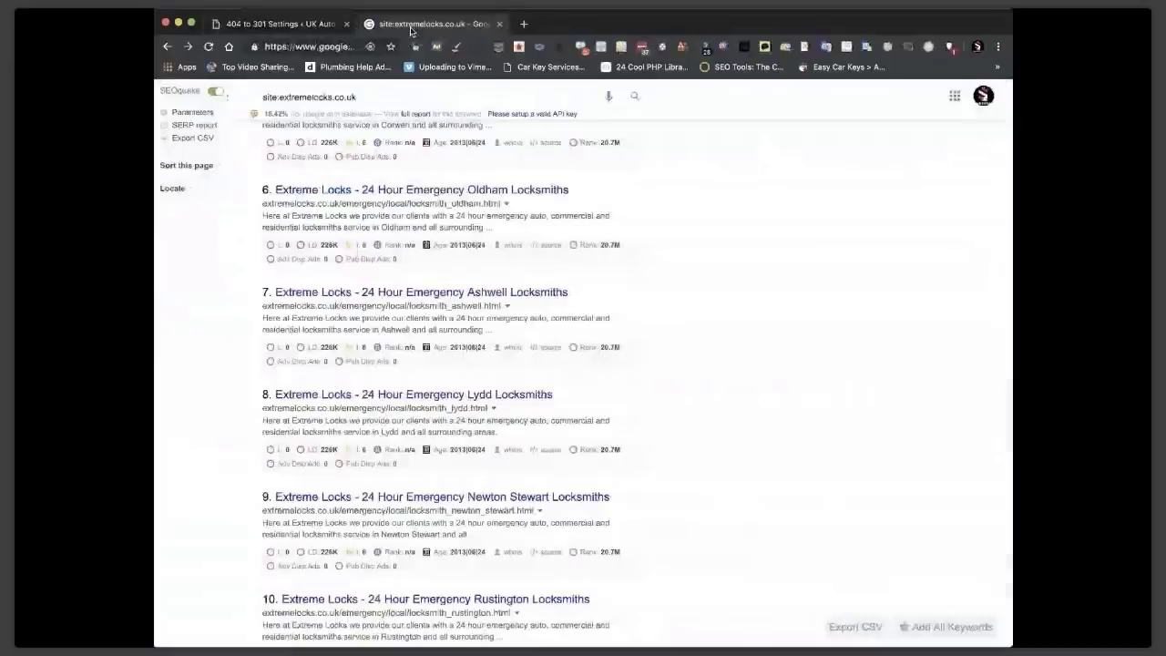
Open an old indexed result to confirm it now redirects to the London Auto Locksmiths homepage.
{"action": "scroll", "coordinate": [389, 355], "scroll_direction": "up", "scroll_amount": 1}
{"action": "scroll", "coordinate": [389, 355], "scroll_direction": "up", "scroll_amount": 1}
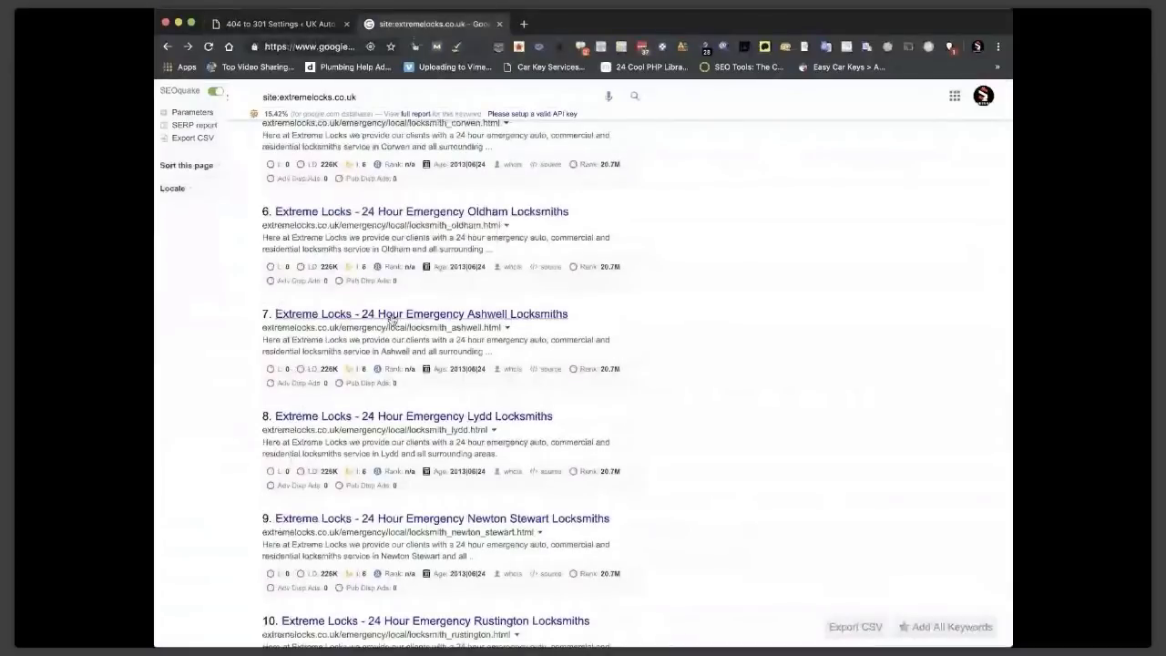
{"action": "left_click", "coordinate": [390, 316]}
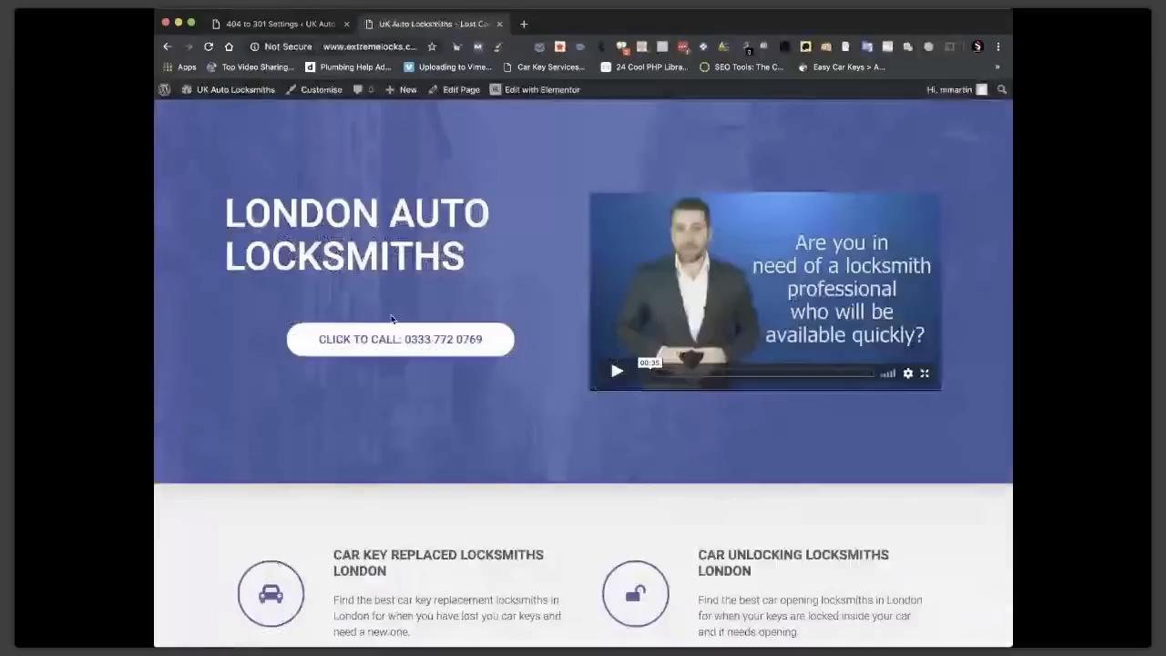
Scroll to the homepage's town list and open the Milton Keynes page.
{"action": "scroll", "coordinate": [651, 517], "scroll_direction": "down", "scroll_amount": 10}
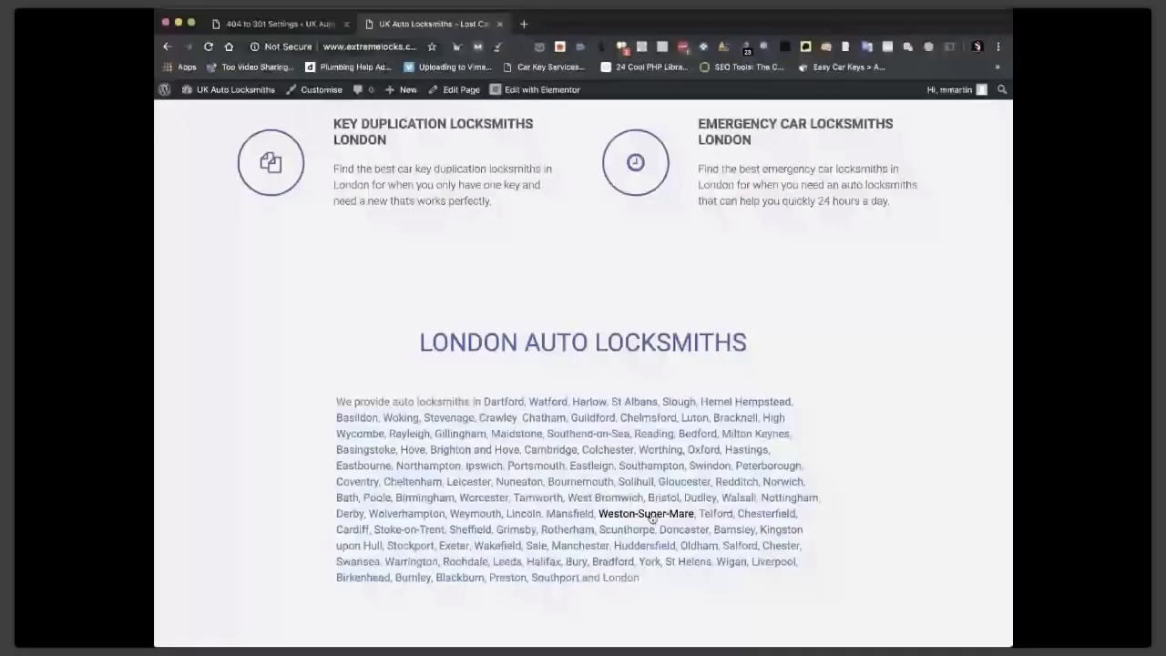
{"action": "scroll", "coordinate": [651, 517], "scroll_direction": "up", "scroll_amount": 10}
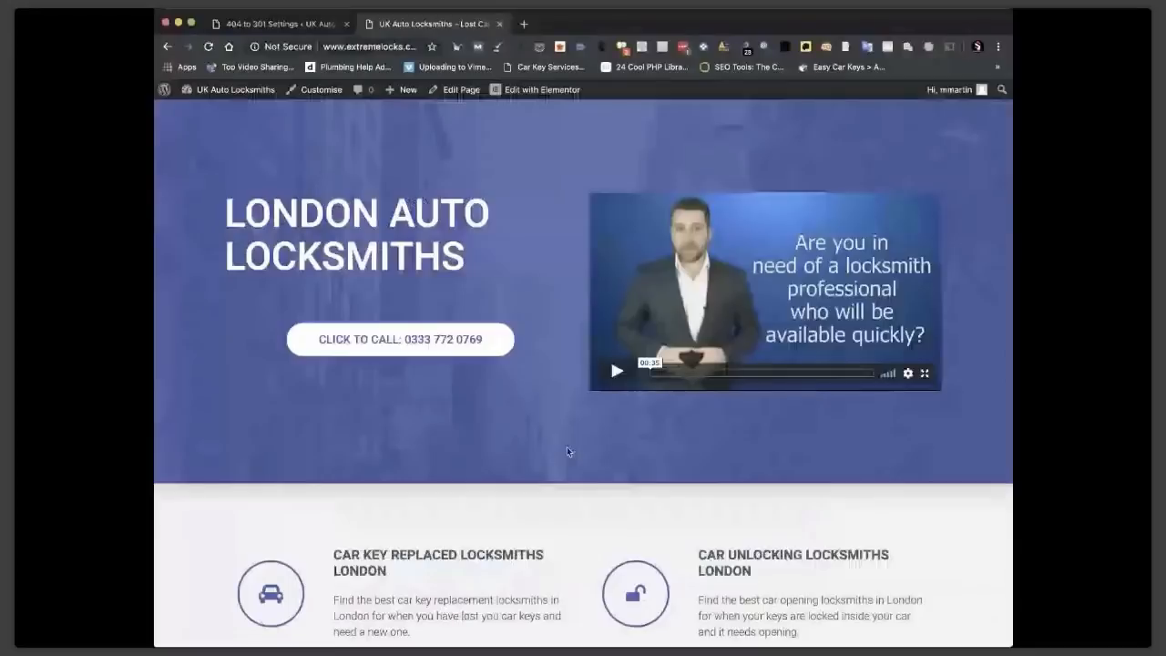
{"action": "scroll", "coordinate": [731, 434], "scroll_direction": "down", "scroll_amount": 10}
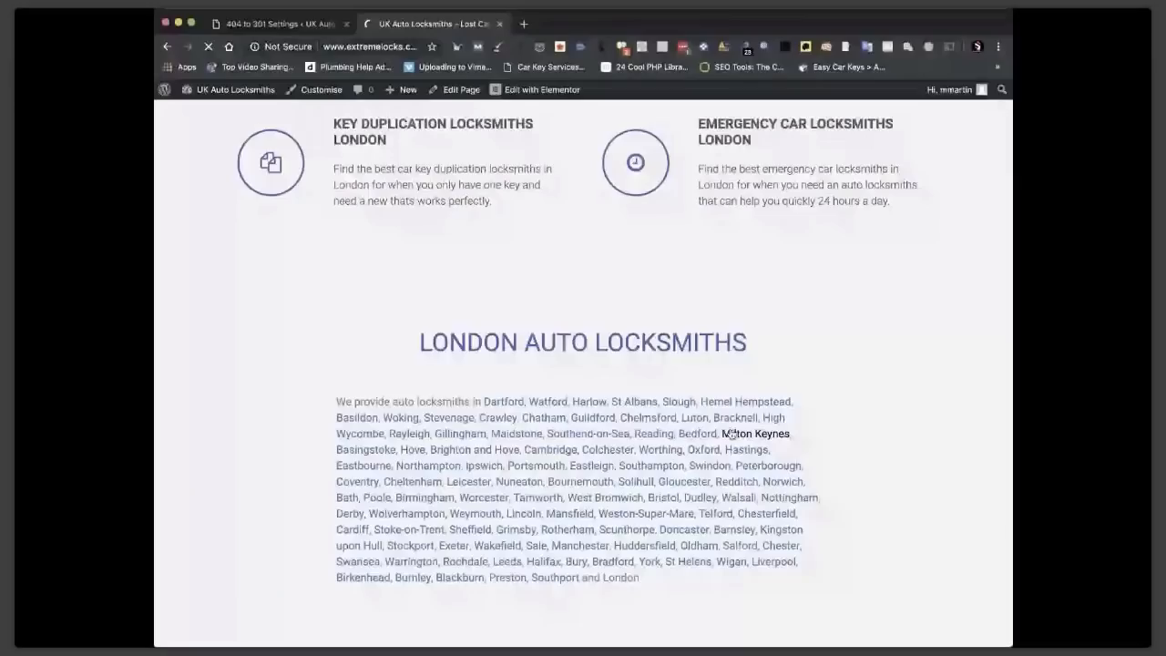
{"action": "left_click", "coordinate": [731, 434]}
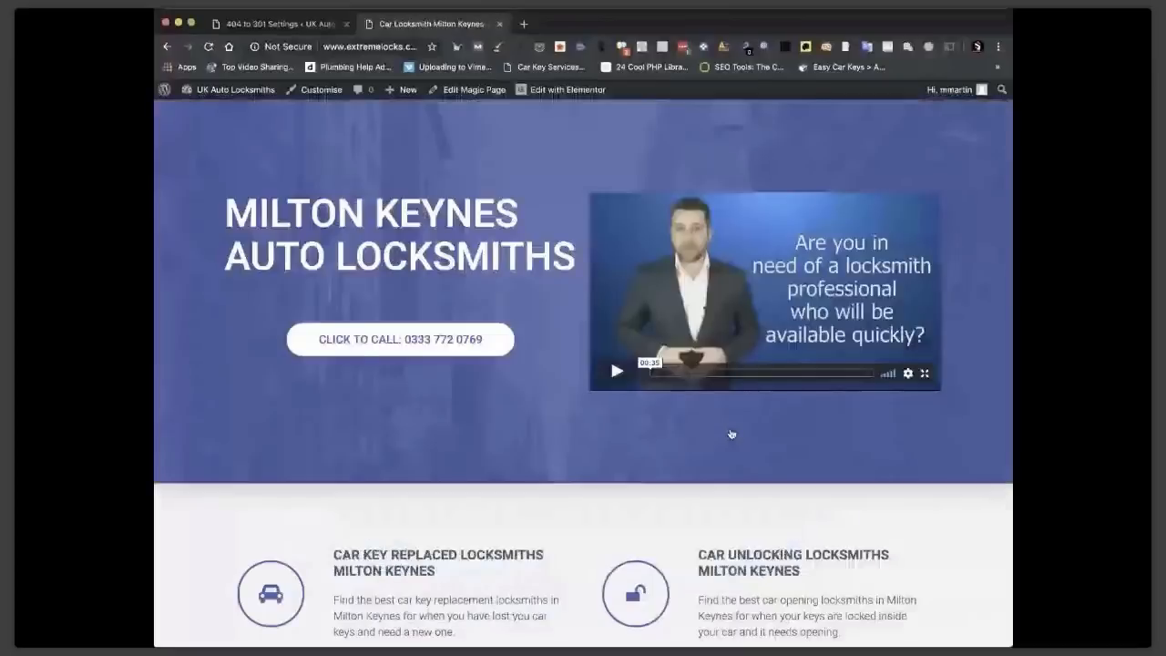
Open the Stevenage location page, then reload the homepage from the address bar.
{"action": "scroll", "coordinate": [731, 435], "scroll_direction": "down", "scroll_amount": 10}
{"action": "left_click", "coordinate": [745, 264]}
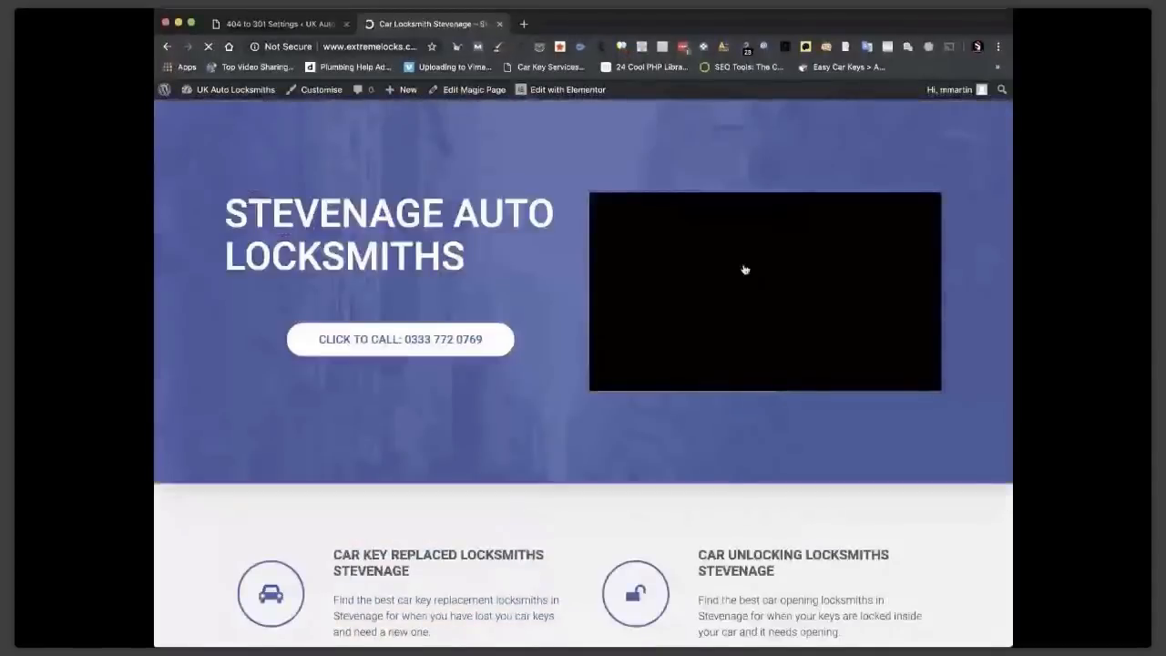
{"action": "mouse_move", "coordinate": [233, 95]}
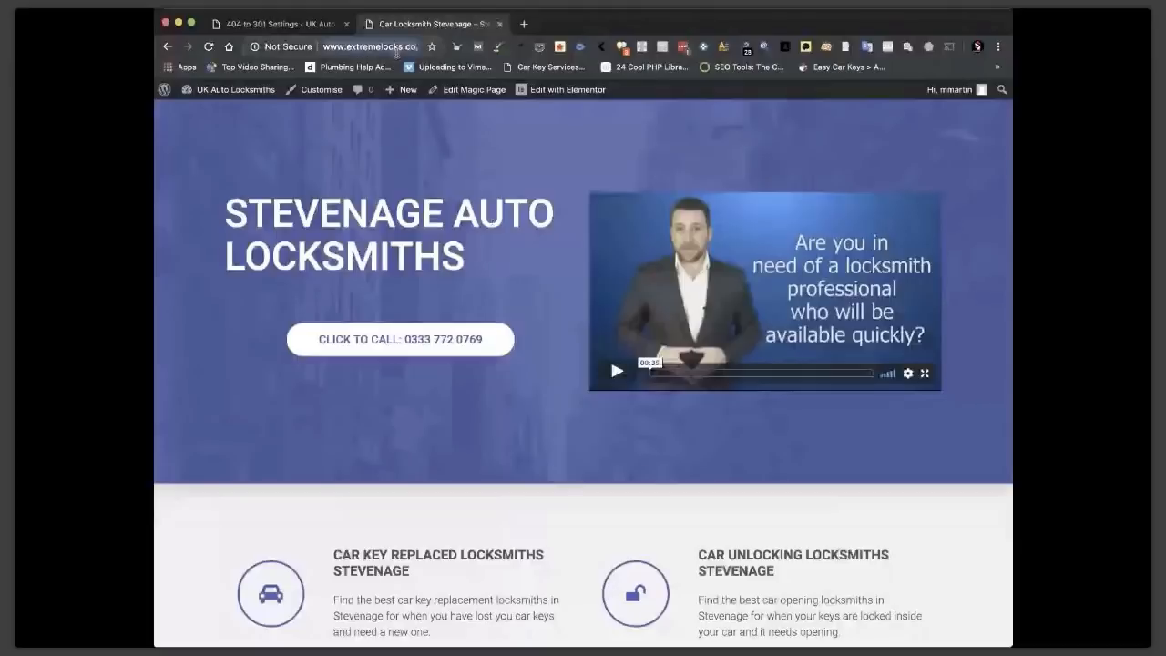
{"action": "scroll", "coordinate": [409, 52], "scroll_direction": "right", "scroll_amount": 1}
{"action": "scroll", "coordinate": [409, 52], "scroll_direction": "right", "scroll_amount": 1}
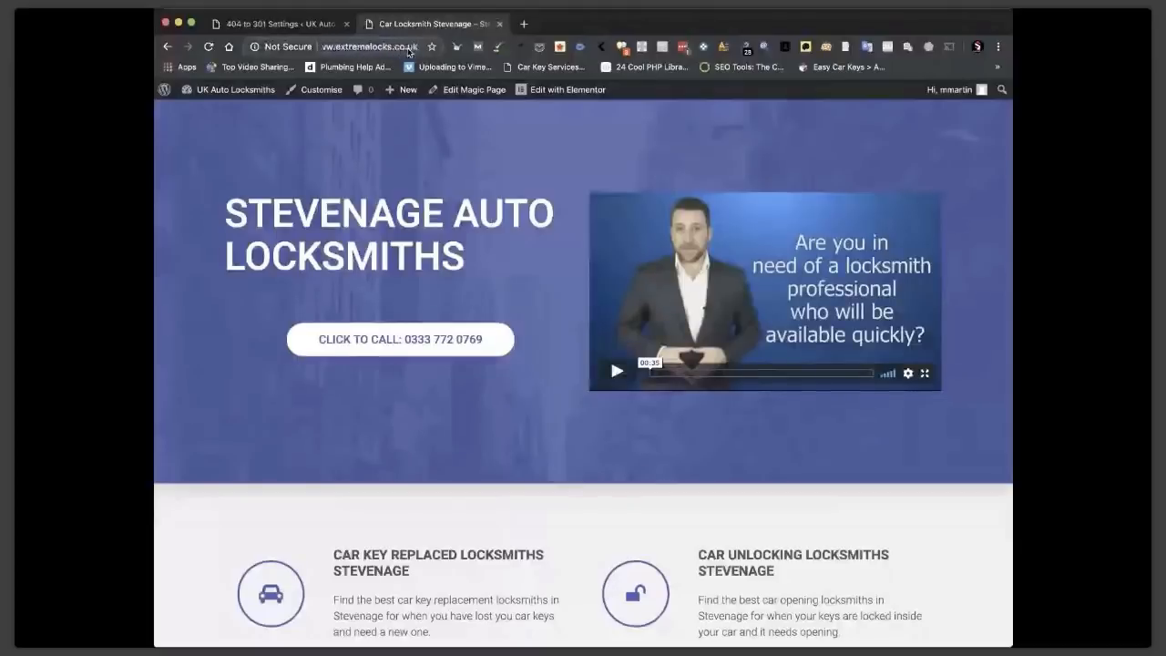
{"action": "key", "text": "Return"}
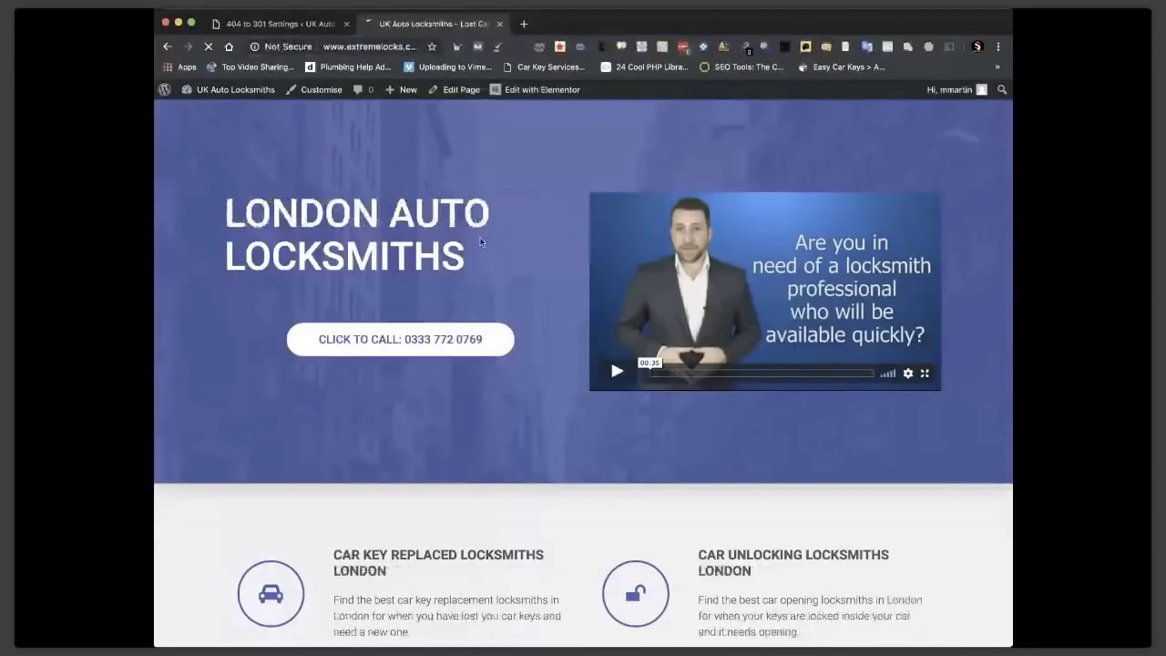
Scroll through the homepage's town list before editing the Magic Page template.
{"action": "scroll", "coordinate": [661, 418], "scroll_direction": "down", "scroll_amount": 10}
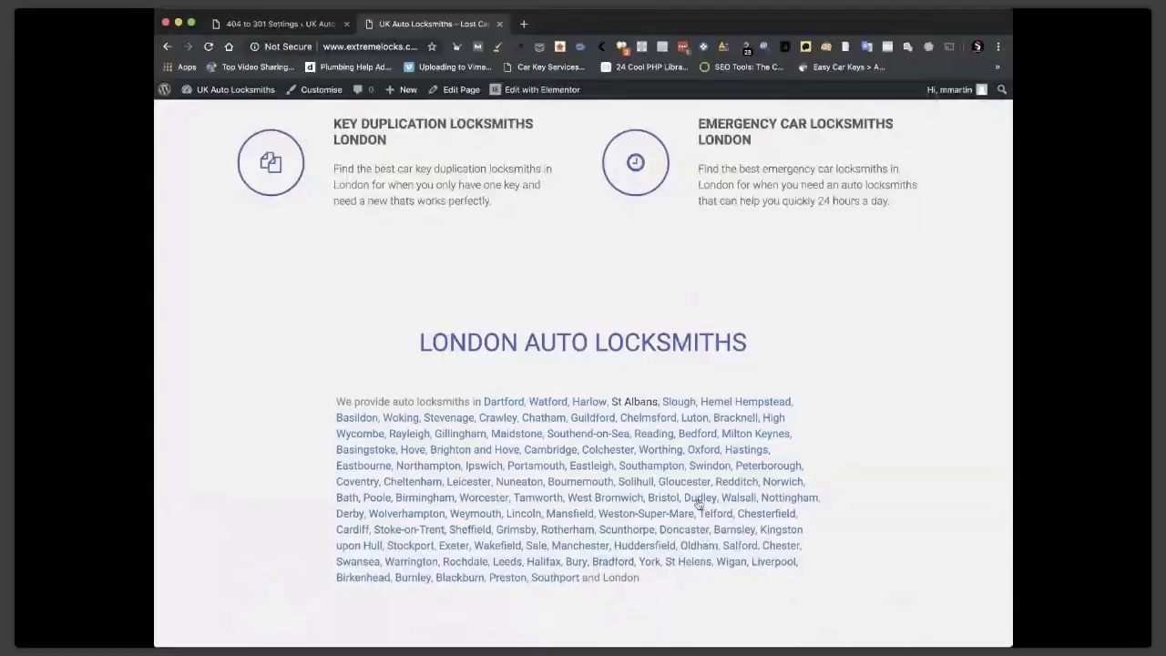
{"action": "scroll", "coordinate": [642, 460], "scroll_direction": "up", "scroll_amount": 2}
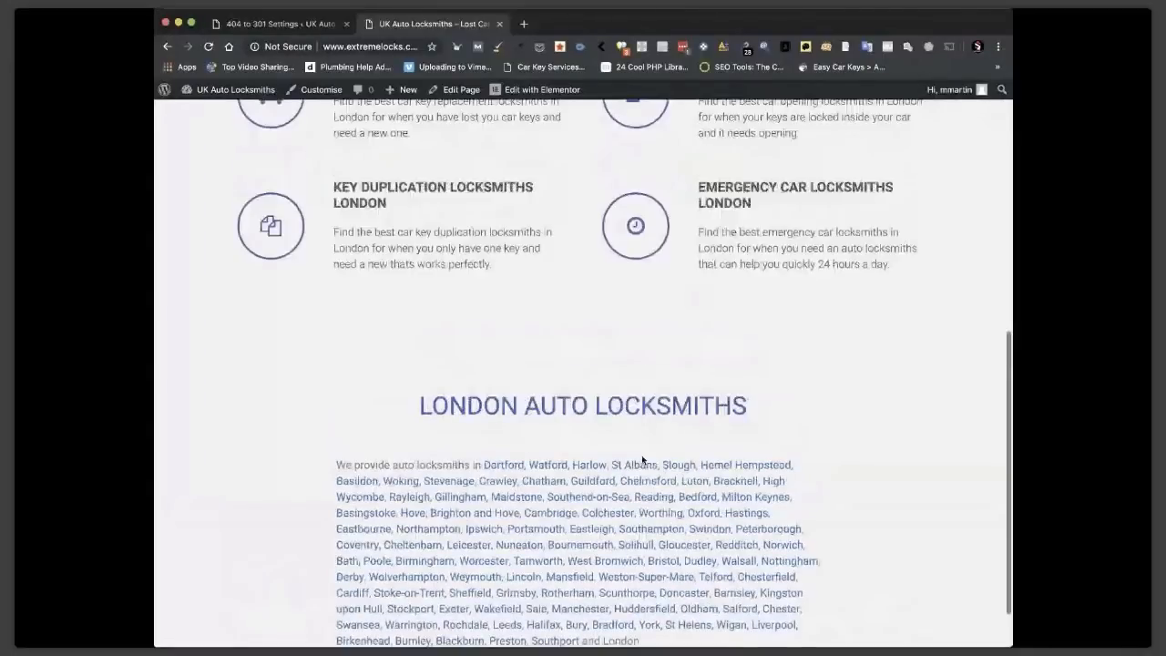
{"action": "scroll", "coordinate": [643, 460], "scroll_direction": "up", "scroll_amount": 5}
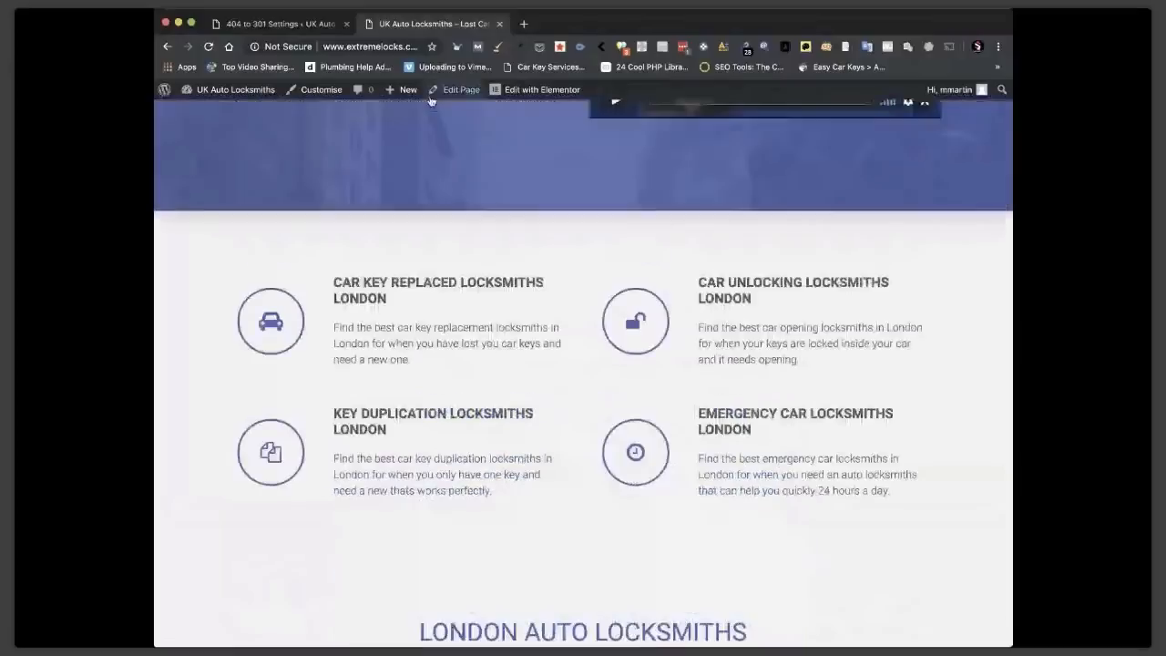
{"action": "scroll", "coordinate": [540, 401], "scroll_direction": "down", "scroll_amount": 6}
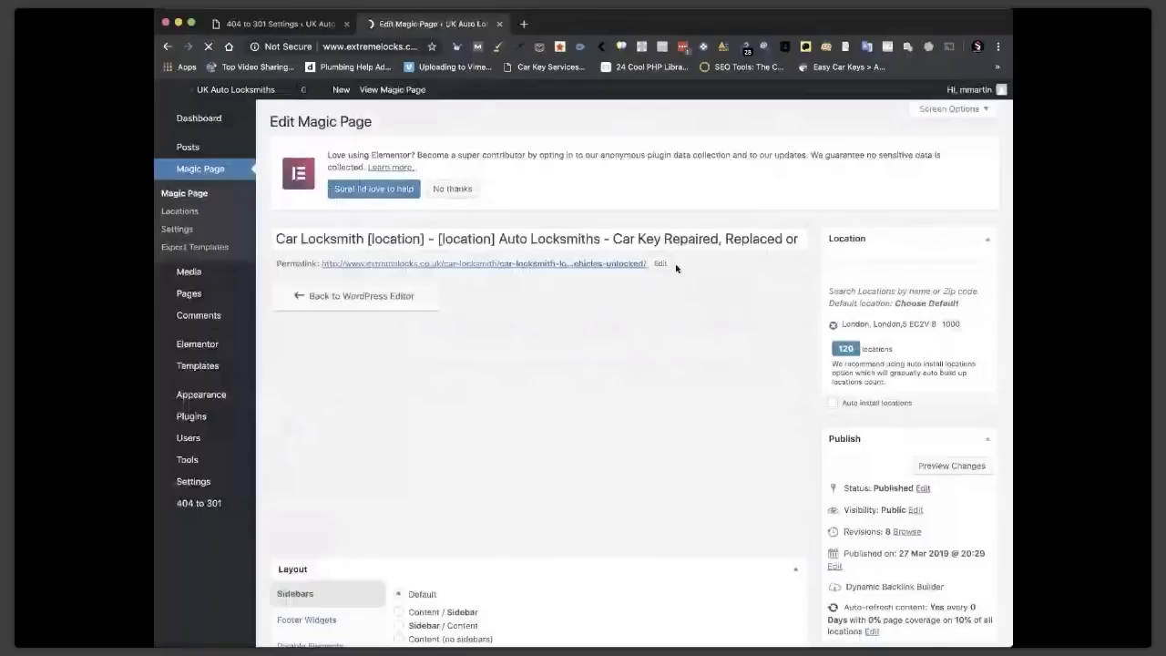
Set the Cities shortcode to Only Major Cities, giving [cities major_cities="true"] with a count of 10.
{"action": "scroll", "coordinate": [971, 291], "scroll_direction": "down", "scroll_amount": 4}
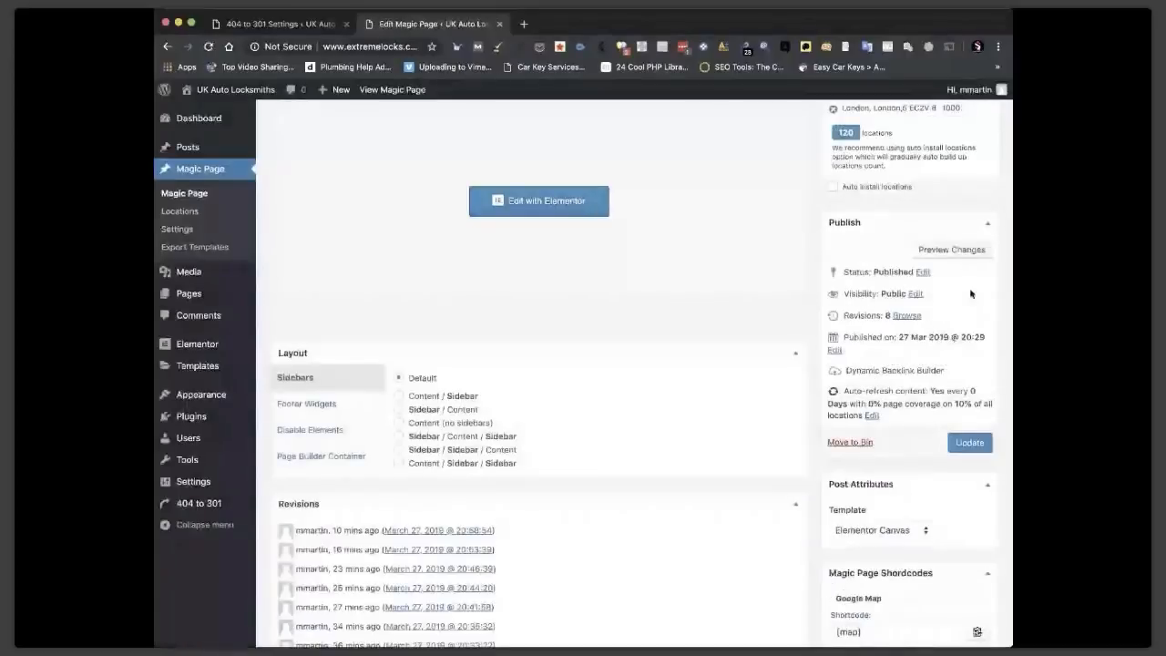
{"action": "scroll", "coordinate": [971, 293], "scroll_direction": "down", "scroll_amount": 8}
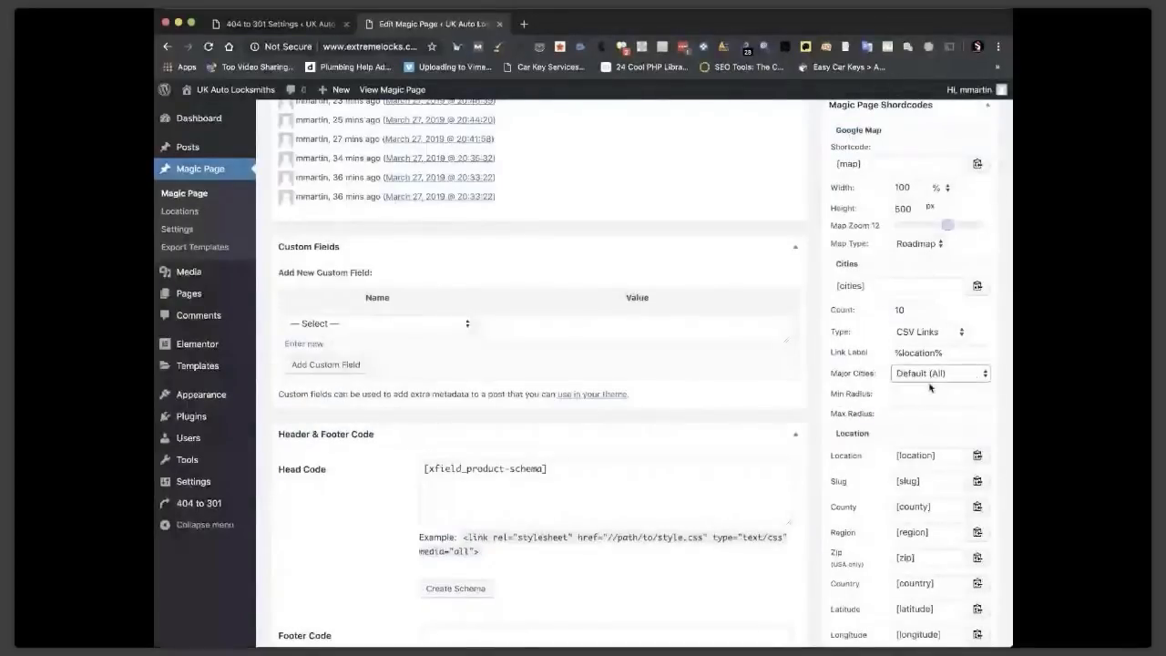
{"action": "left_click", "coordinate": [927, 373]}
{"action": "left_click", "coordinate": [924, 362]}
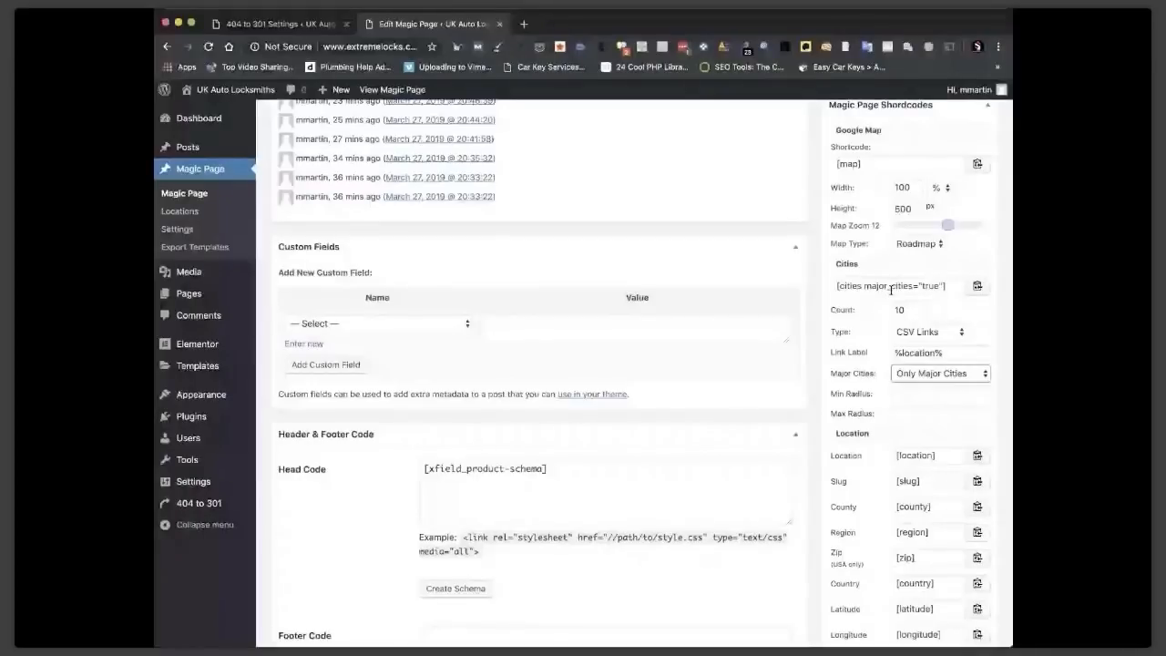
{"action": "left_click", "coordinate": [907, 310]}
{"action": "scroll", "coordinate": [589, 227], "scroll_direction": "up", "scroll_amount": 1}
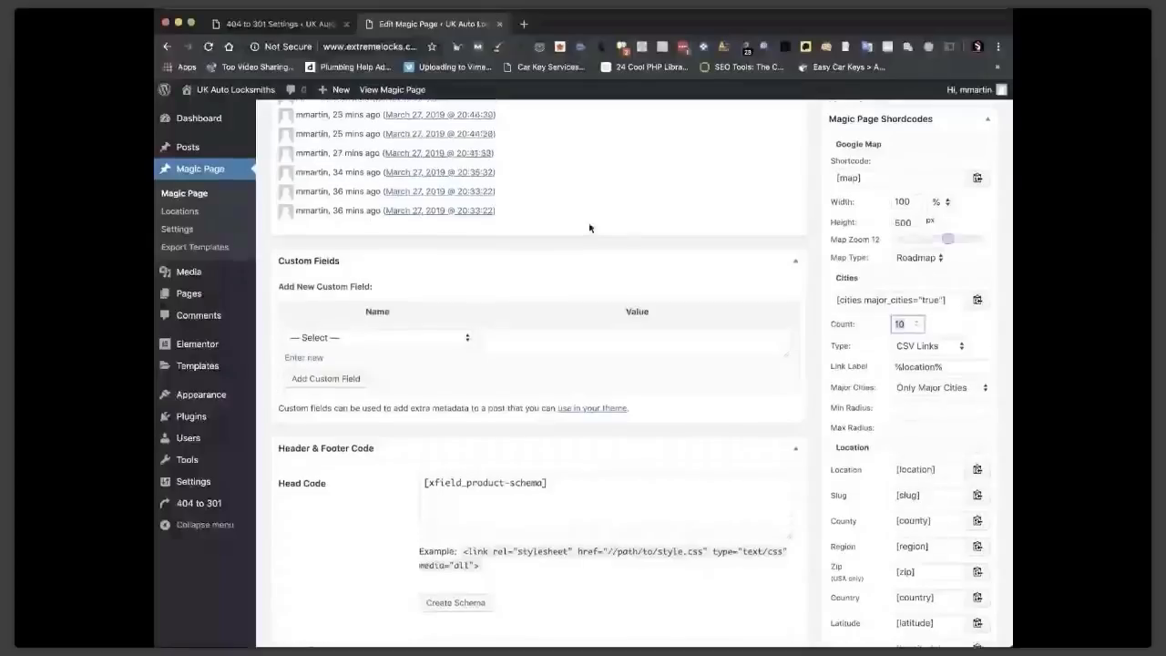
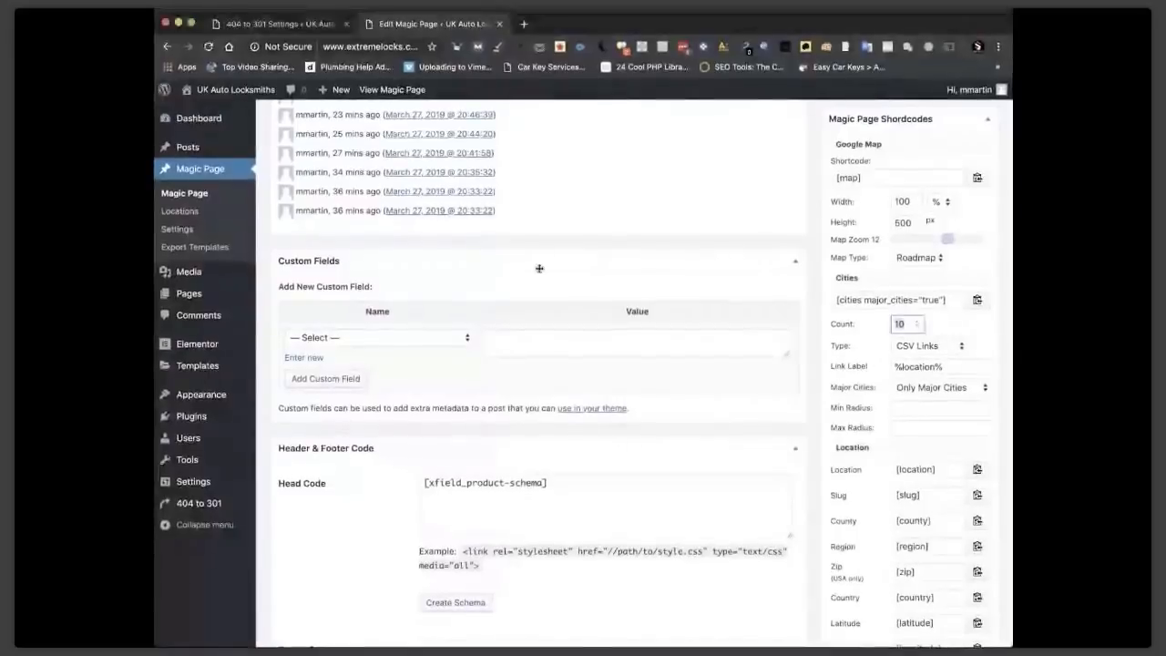
Visit the live UK Auto Locksmiths site from the admin bar and scroll through its front page.
{"action": "scroll", "coordinate": [538, 268], "scroll_direction": "up", "scroll_amount": 5}
{"action": "left_click", "coordinate": [244, 92]}
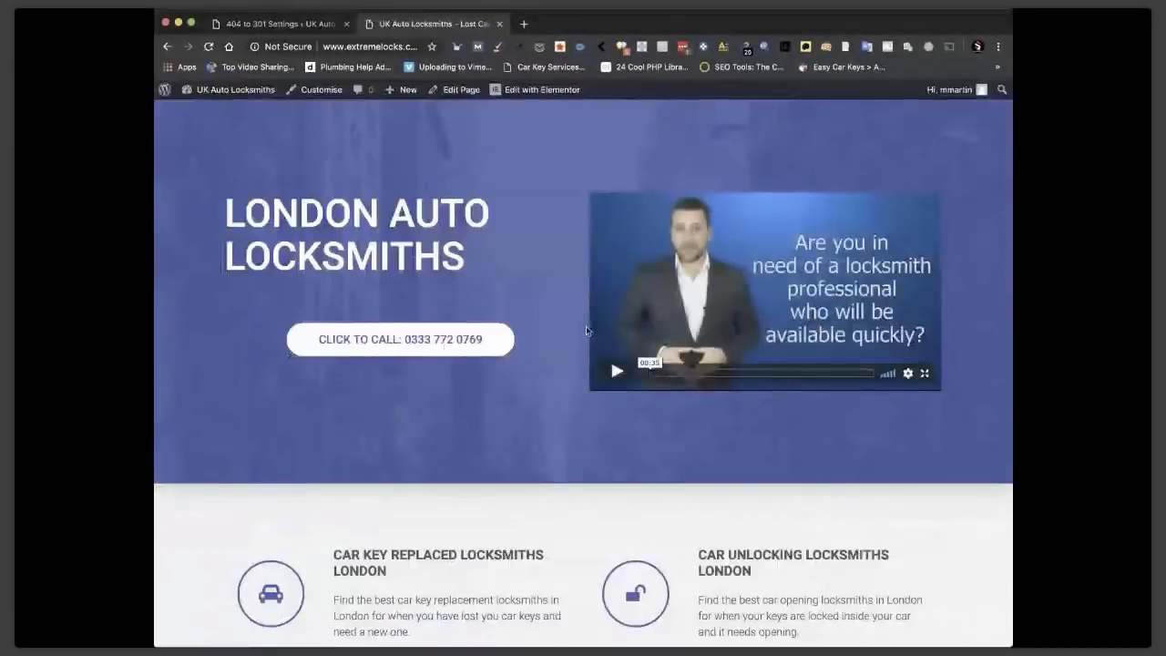
{"action": "scroll", "coordinate": [587, 331], "scroll_direction": "down", "scroll_amount": 3}
{"action": "scroll", "coordinate": [557, 437], "scroll_direction": "up", "scroll_amount": 3}
{"action": "scroll", "coordinate": [611, 365], "scroll_direction": "down", "scroll_amount": 6}
Open the Southend-on-Sea Auto Locksmiths location page and scroll through it.
{"action": "left_click", "coordinate": [588, 434]}
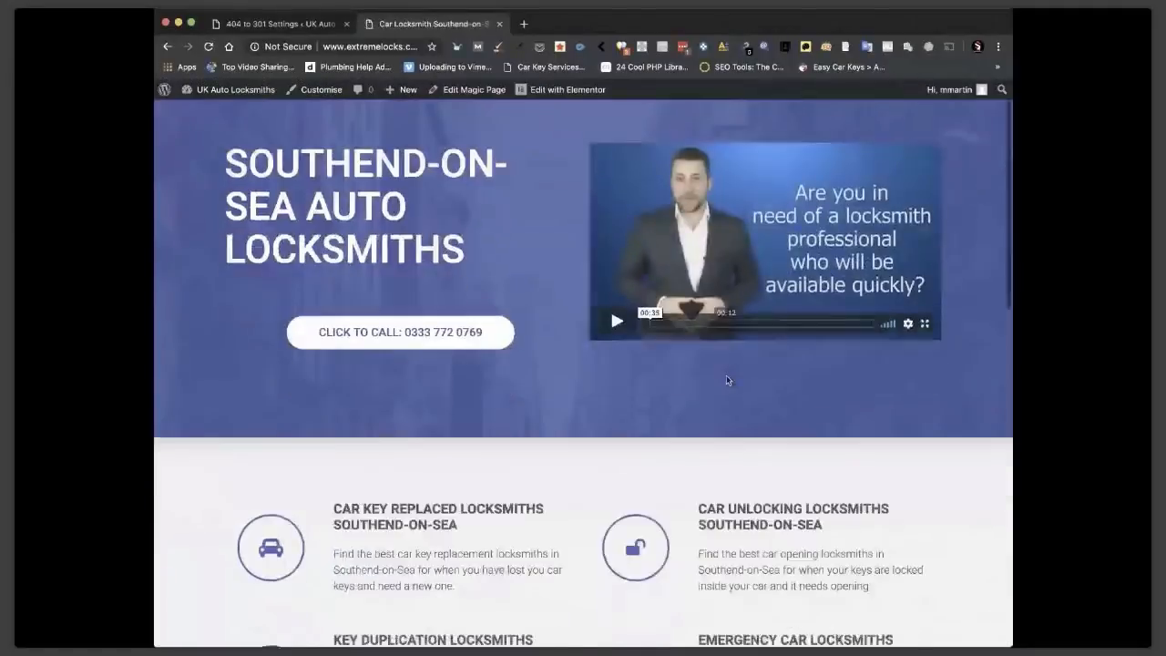
{"action": "scroll", "coordinate": [726, 380], "scroll_direction": "down", "scroll_amount": 10}
{"action": "scroll", "coordinate": [726, 380], "scroll_direction": "up", "scroll_amount": 8}
{"action": "scroll", "coordinate": [726, 379], "scroll_direction": "up", "scroll_amount": 5}
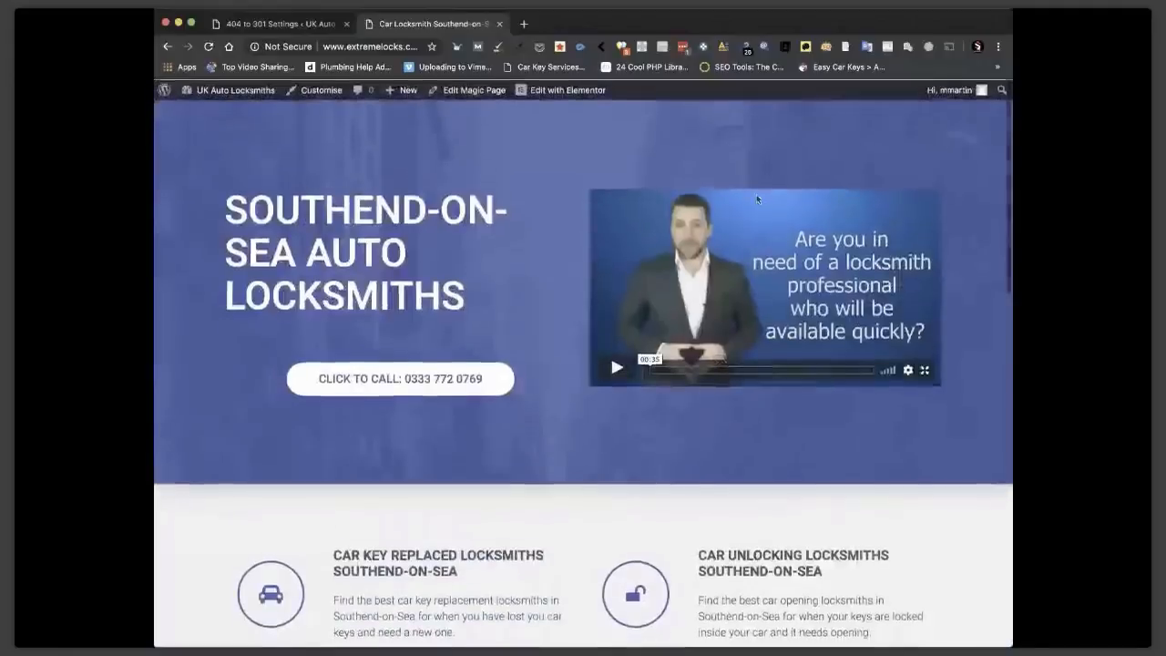
{"action": "scroll", "coordinate": [611, 353], "scroll_direction": "down", "scroll_amount": 3}
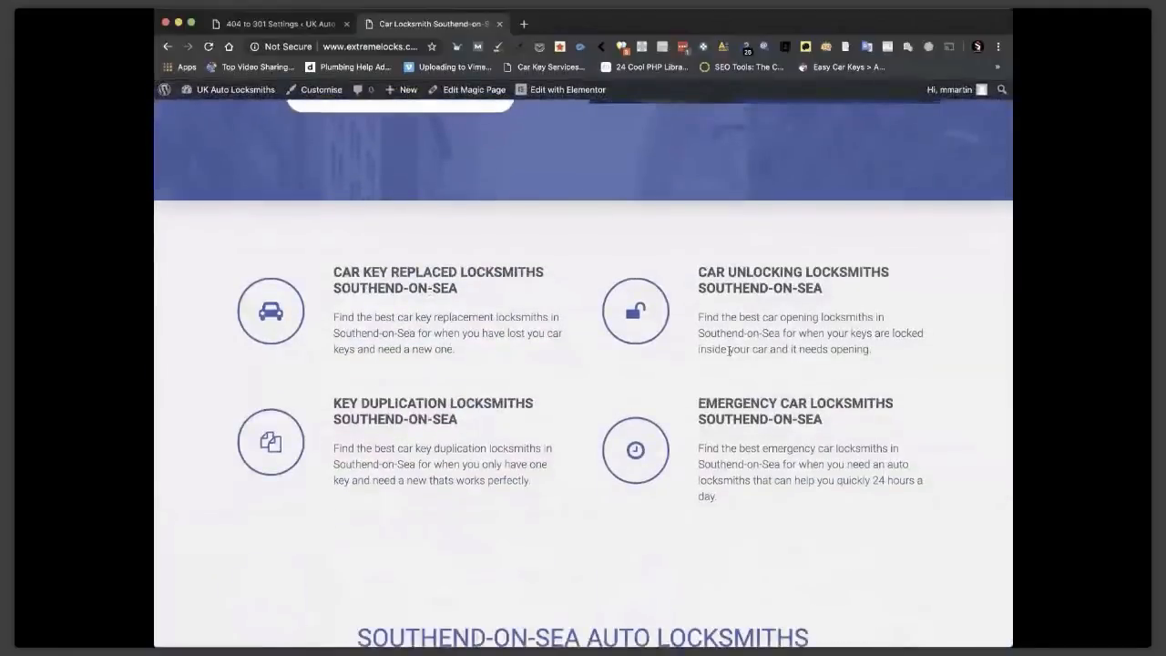
{"action": "scroll", "coordinate": [601, 192], "scroll_direction": "up", "scroll_amount": 1}
{"action": "scroll", "coordinate": [601, 191], "scroll_direction": "up", "scroll_amount": 5}
Return to the Car Locksmith [location] Magic Page edit screen and scroll its settings.
{"action": "left_click", "coordinate": [471, 90]}
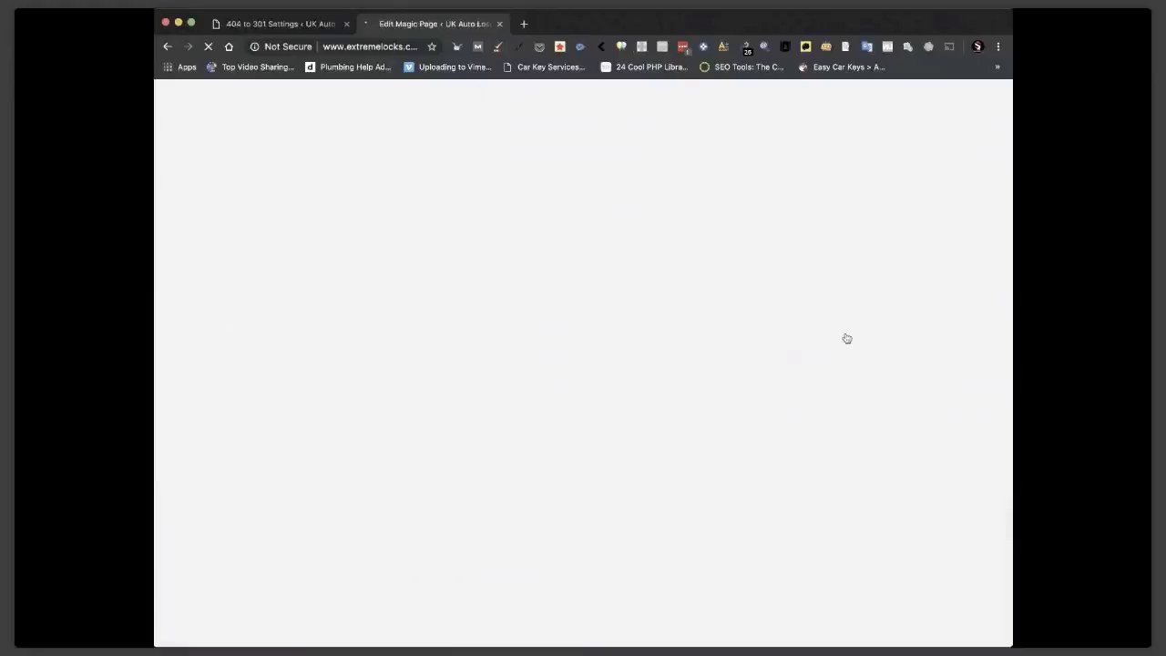
{"action": "scroll", "coordinate": [929, 412], "scroll_direction": "down", "scroll_amount": 10}
{"action": "scroll", "coordinate": [929, 411], "scroll_direction": "down", "scroll_amount": 8}
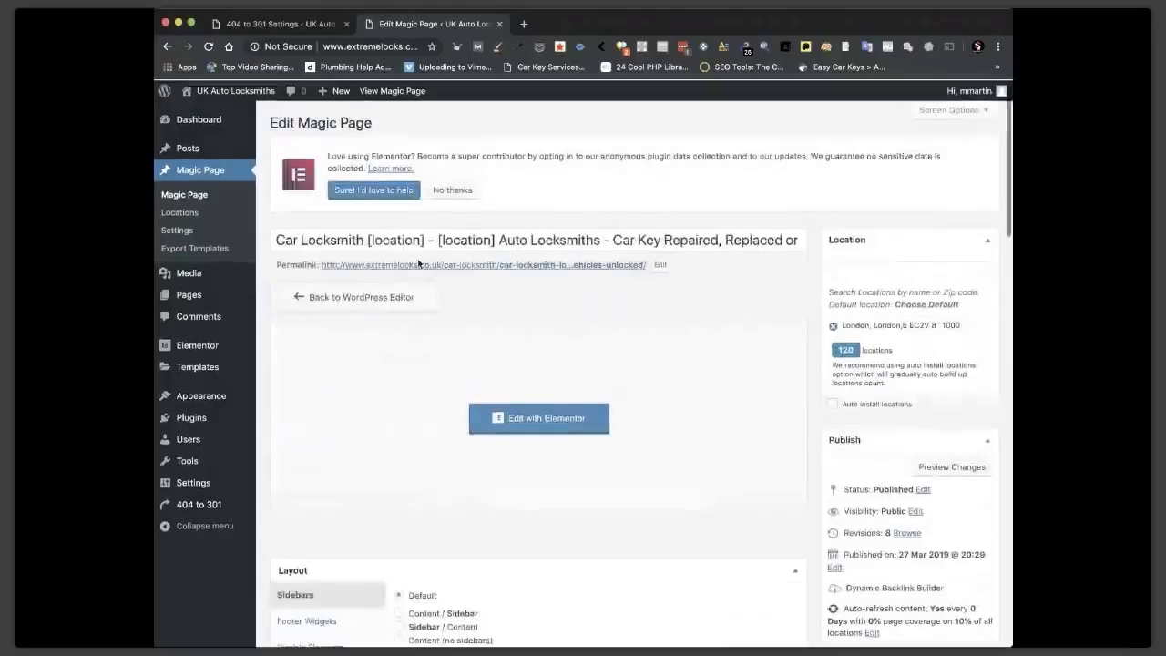
View the live London Auto Locksmiths page built from the template, then reload it.
{"action": "left_click", "coordinate": [418, 263]}
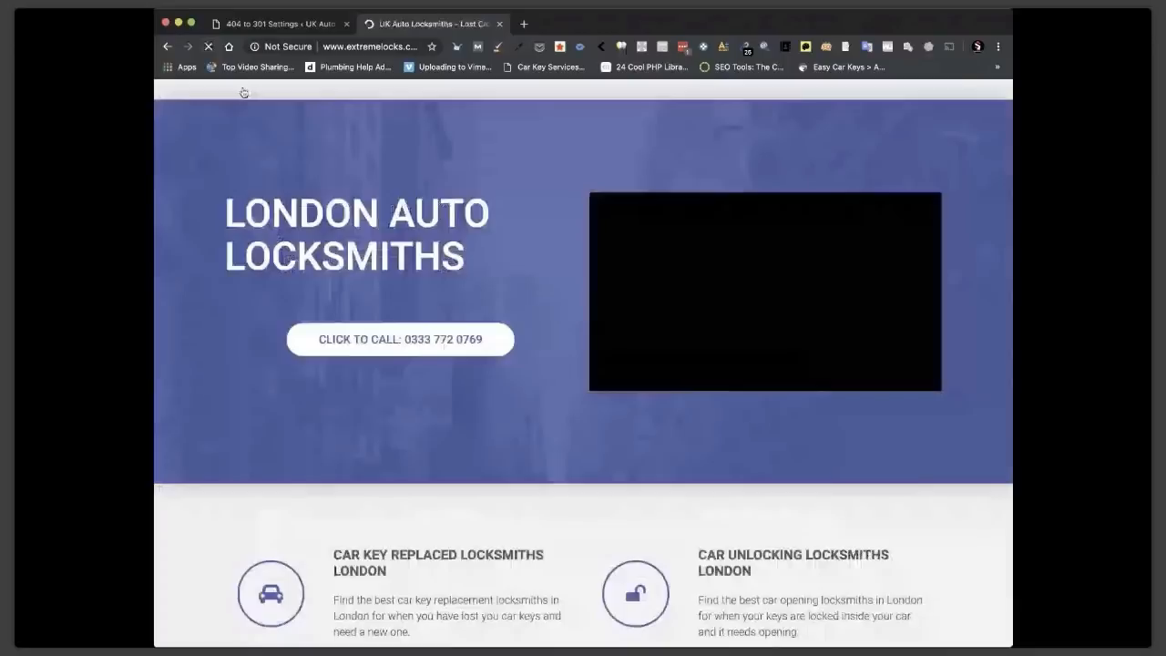
{"action": "scroll", "coordinate": [474, 358], "scroll_direction": "down", "scroll_amount": 3}
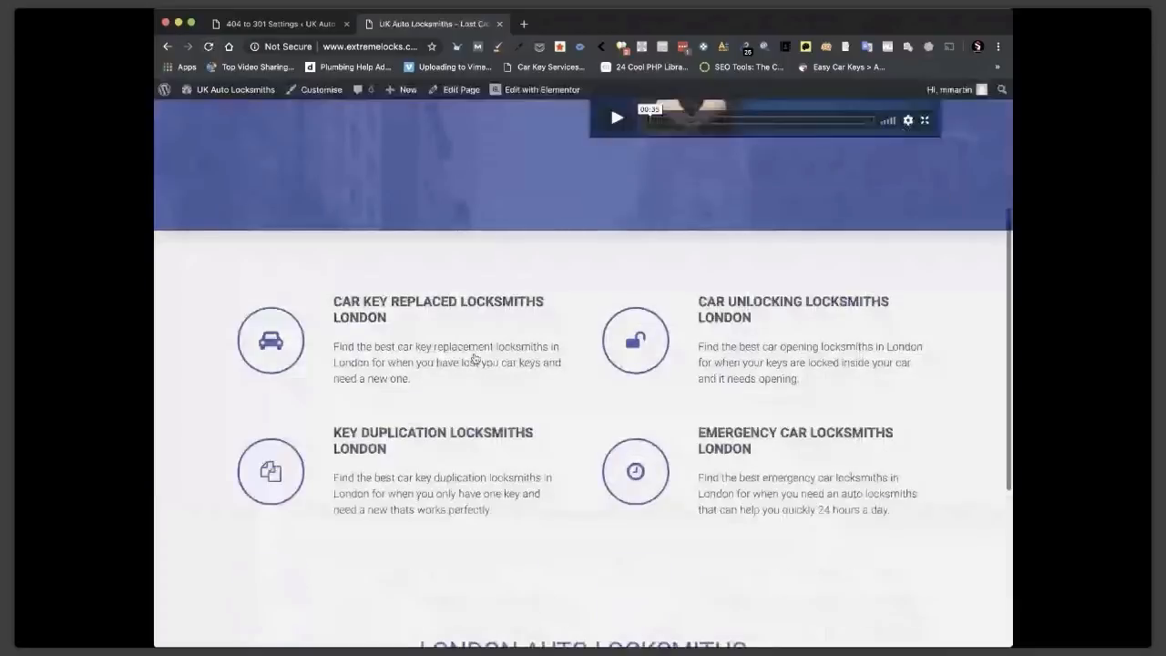
{"action": "scroll", "coordinate": [559, 343], "scroll_direction": "down", "scroll_amount": 3}
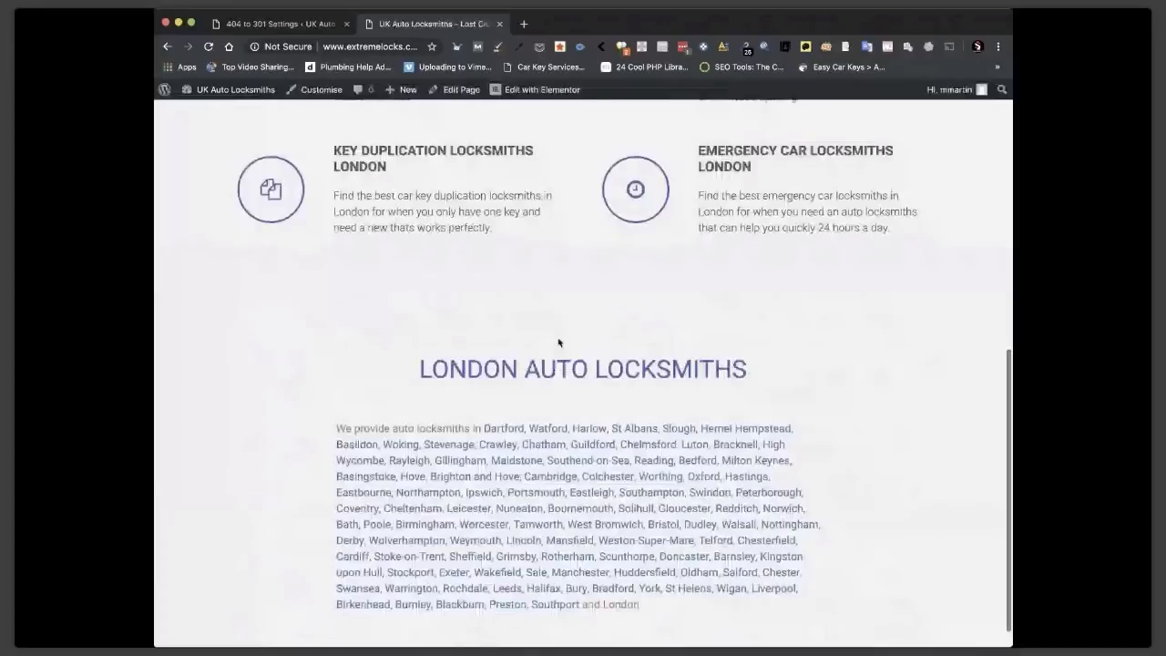
{"action": "scroll", "coordinate": [560, 319], "scroll_direction": "up", "scroll_amount": 6}
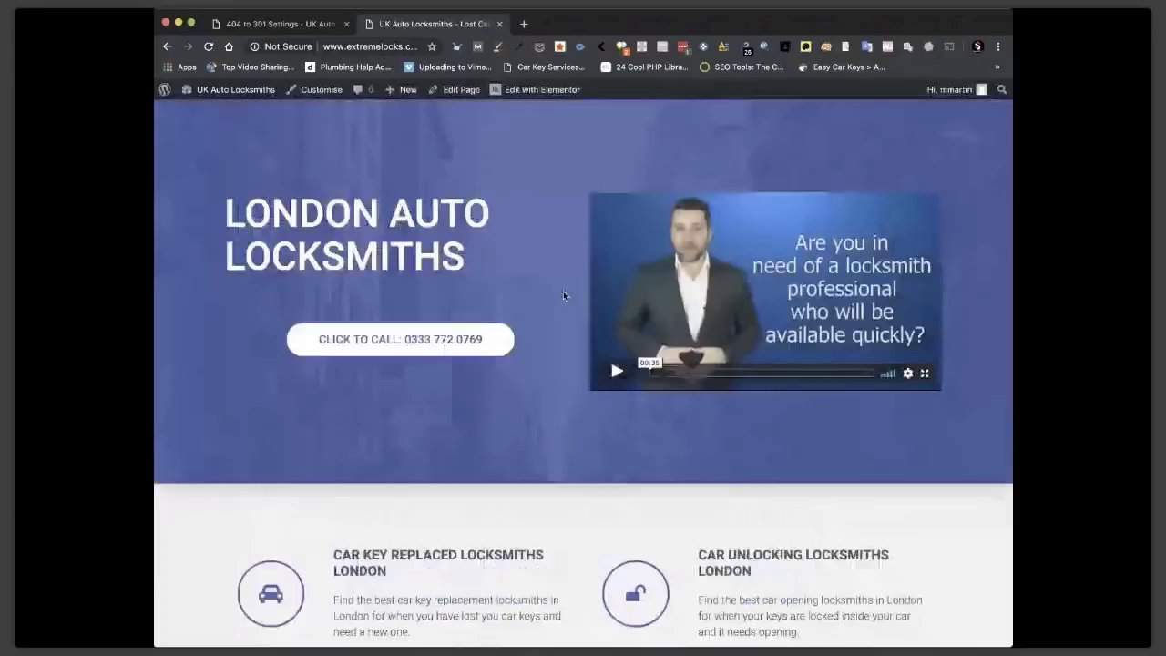
{"action": "key", "text": "super+r"}
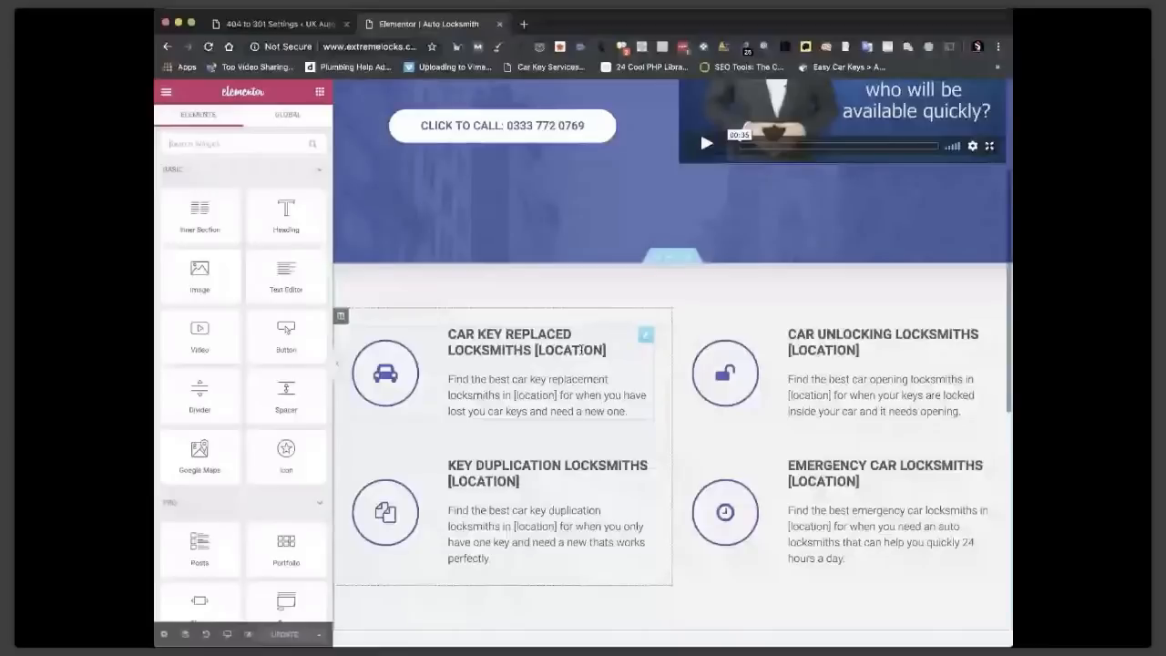
Review the [LOCATION] placeholder service blocks in Elementor, then view the live Hemel Hempstead page.
{"action": "scroll", "coordinate": [580, 349], "scroll_direction": "up", "scroll_amount": 4}
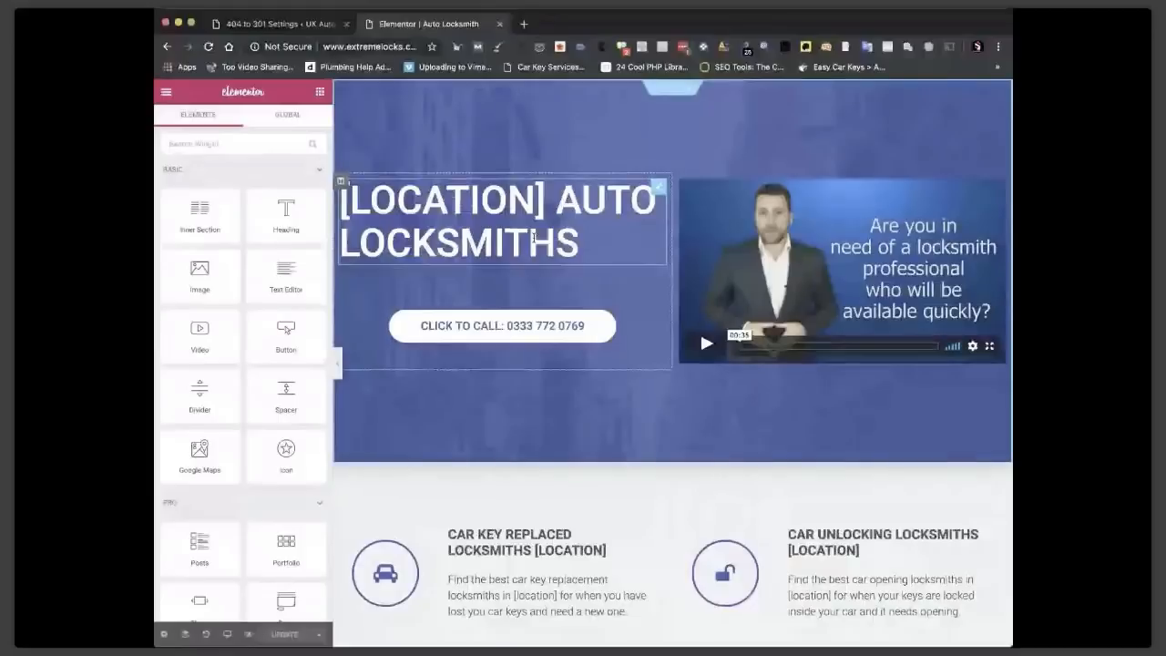
{"action": "scroll", "coordinate": [715, 484], "scroll_direction": "down", "scroll_amount": 5}
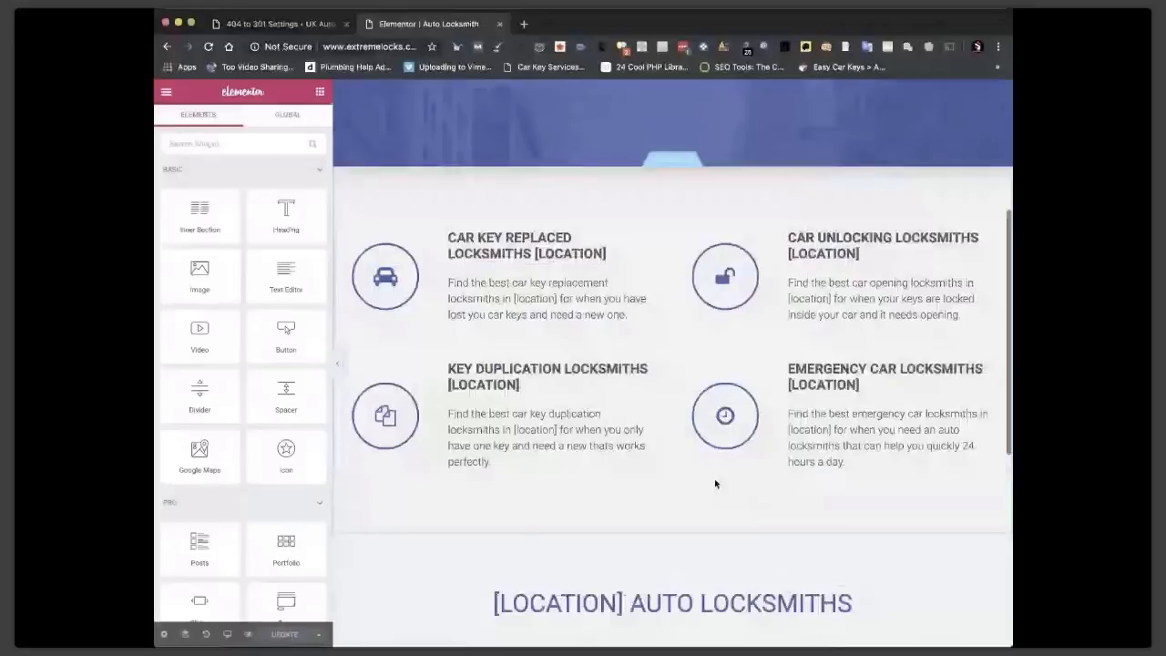
{"action": "scroll", "coordinate": [715, 483], "scroll_direction": "up", "scroll_amount": 5}
{"action": "left_click", "coordinate": [166, 92]}
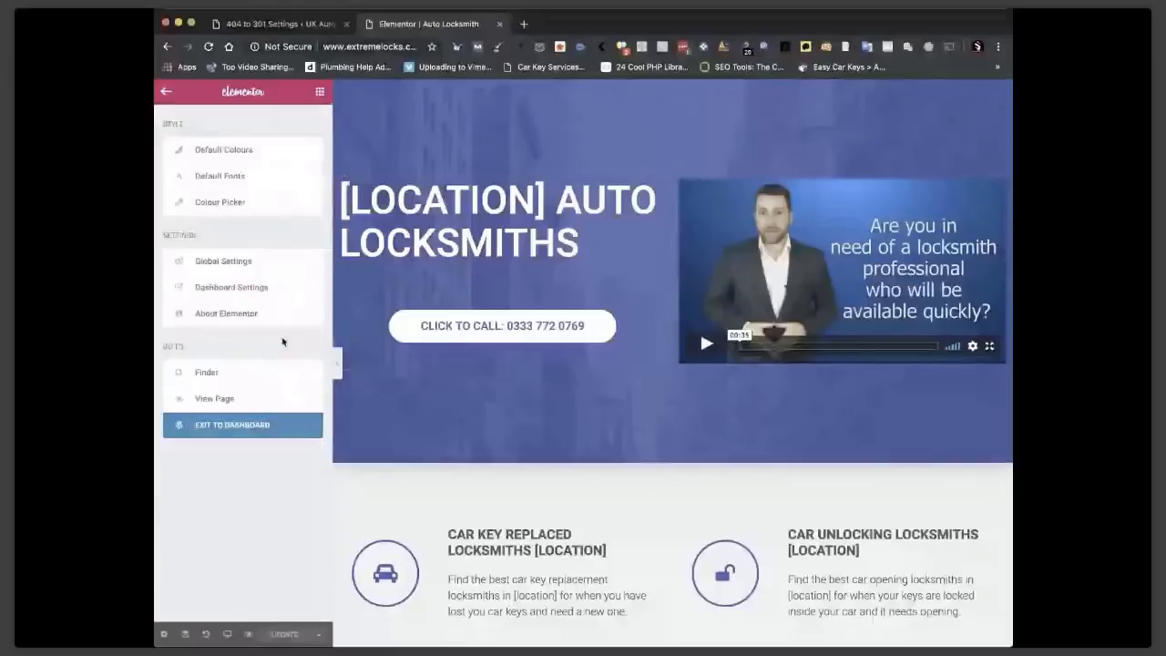
{"action": "scroll", "coordinate": [448, 326], "scroll_direction": "down", "scroll_amount": 1}
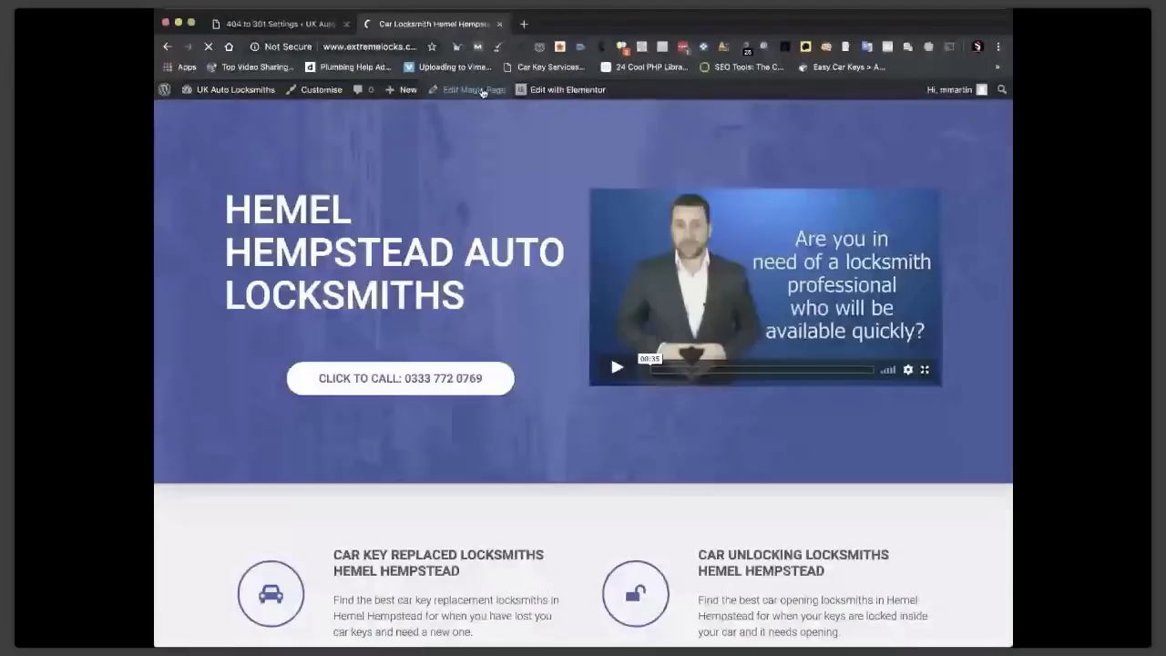
Replace the Magic Page's London location with Manchester, North West and update the page.
{"action": "left_click", "coordinate": [481, 91]}
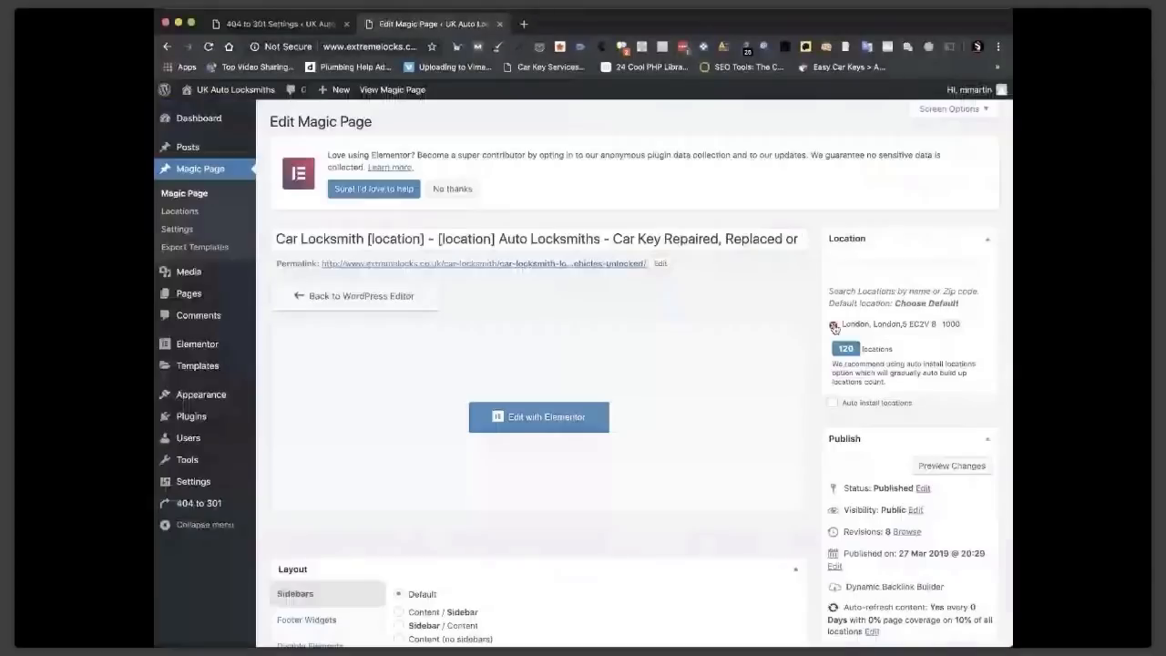
{"action": "left_click", "coordinate": [834, 327]}
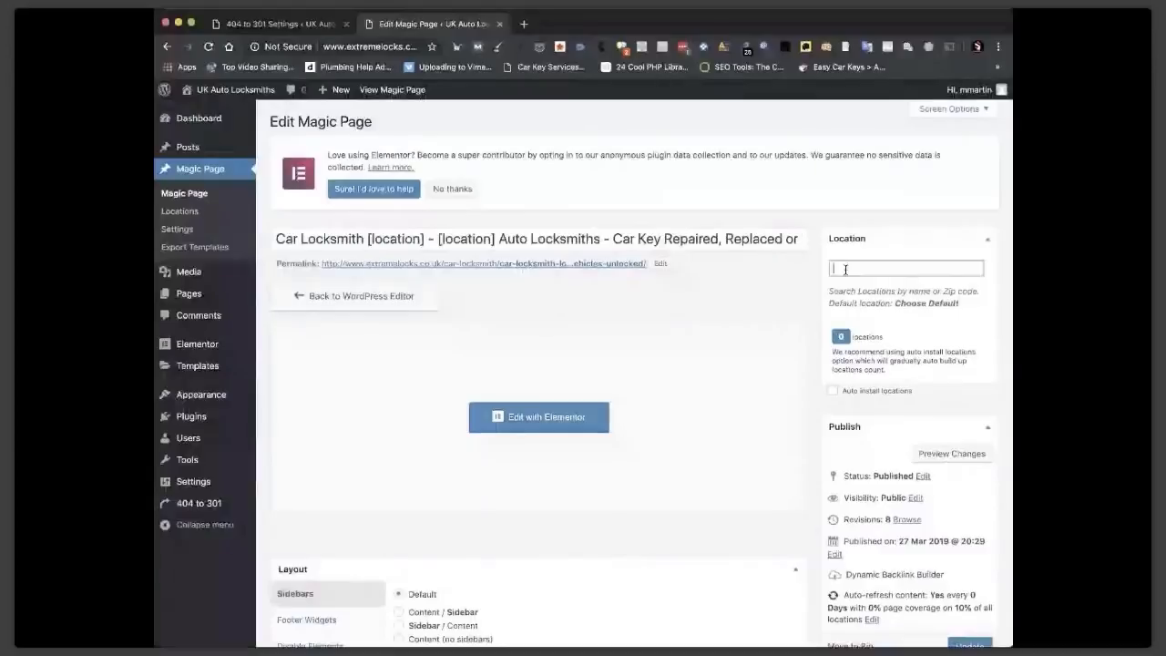
{"action": "type", "text": "Manchester"}
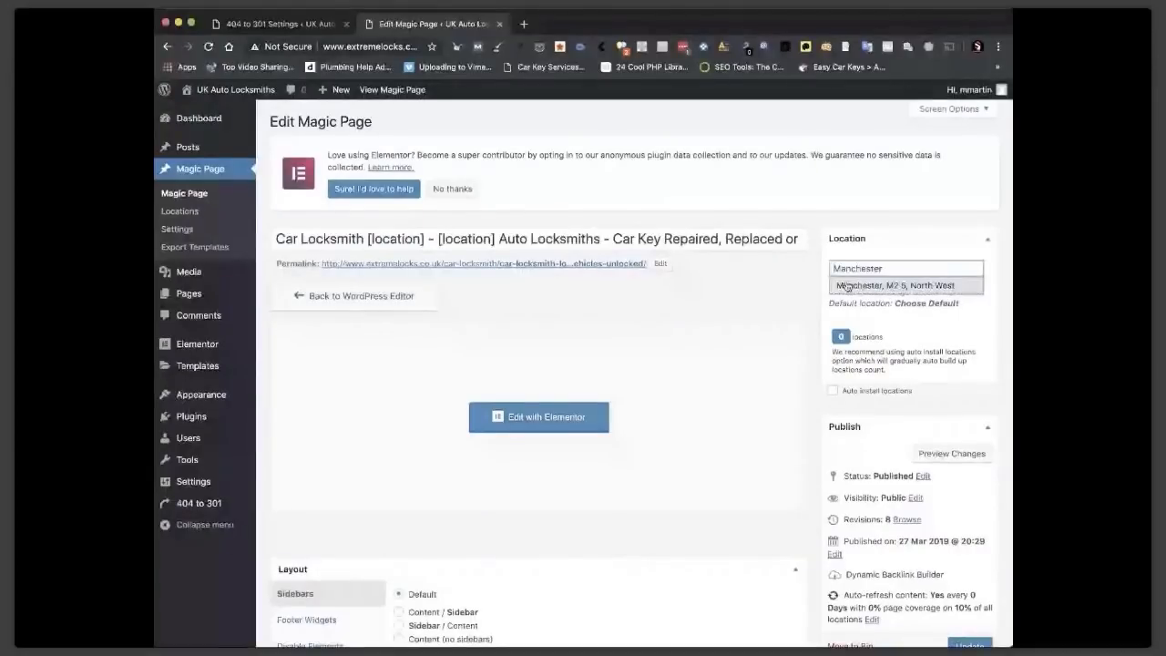
{"action": "left_click", "coordinate": [847, 286]}
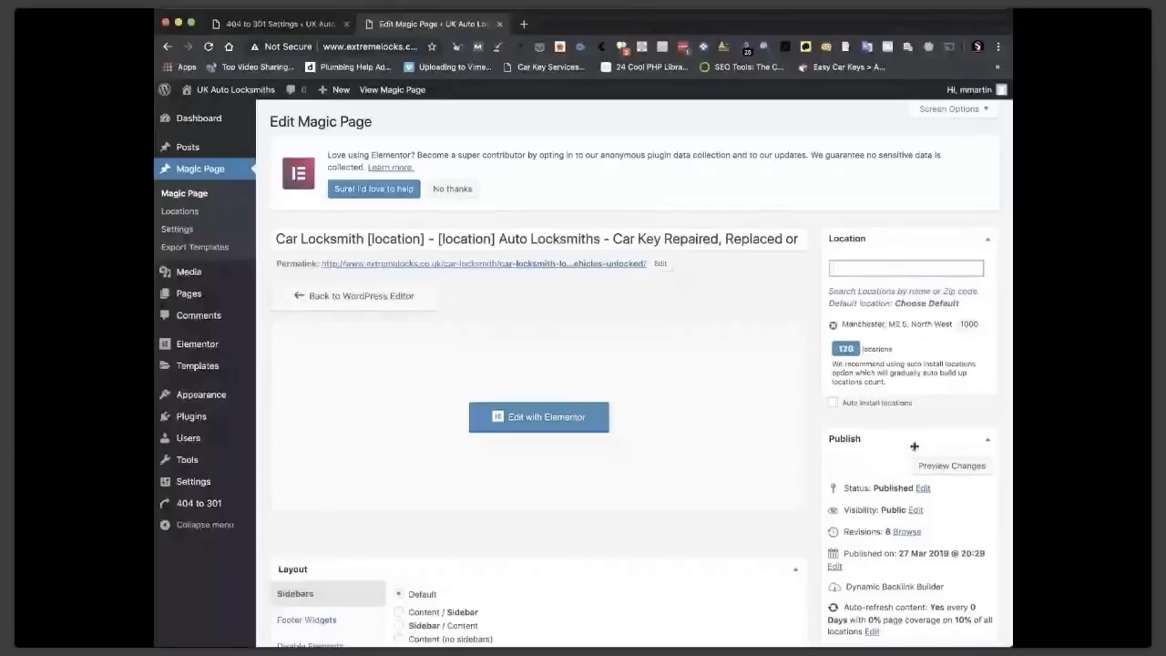
{"action": "scroll", "coordinate": [914, 446], "scroll_direction": "down", "scroll_amount": 3}
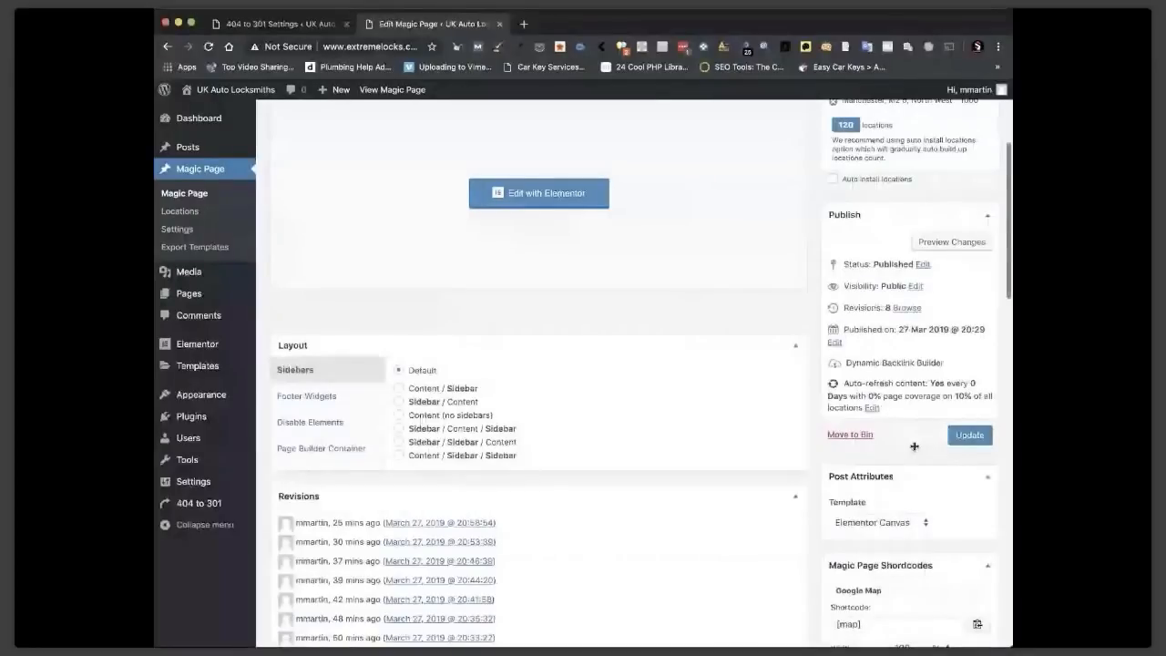
{"action": "left_click", "coordinate": [969, 434]}
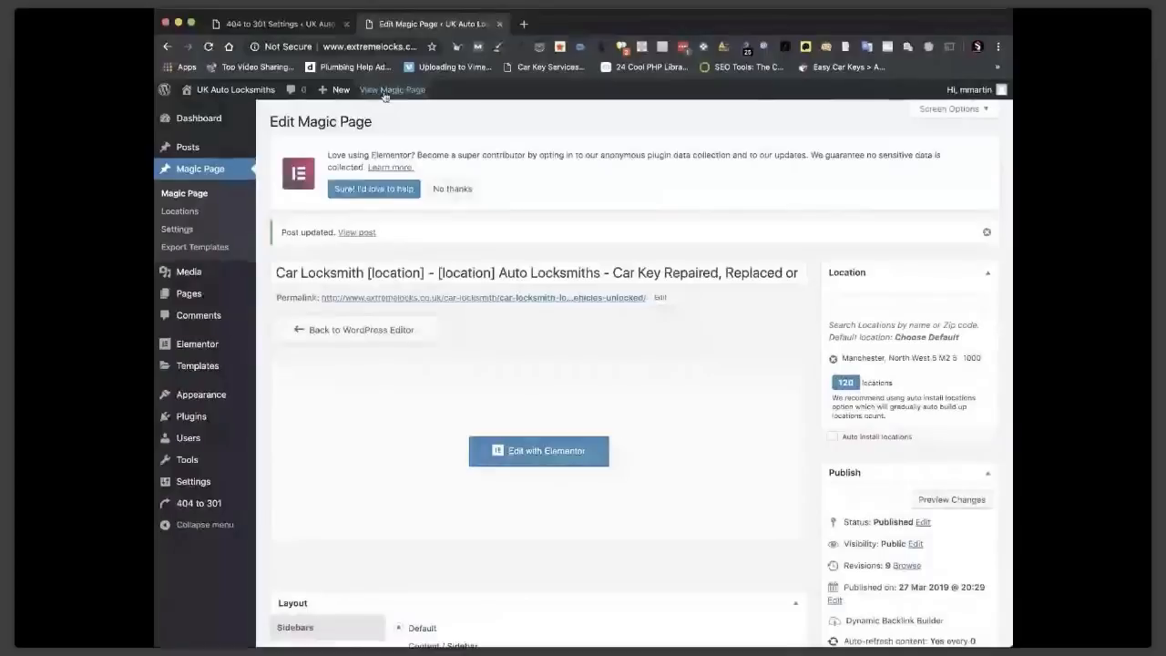
{"action": "left_click", "coordinate": [182, 232]}
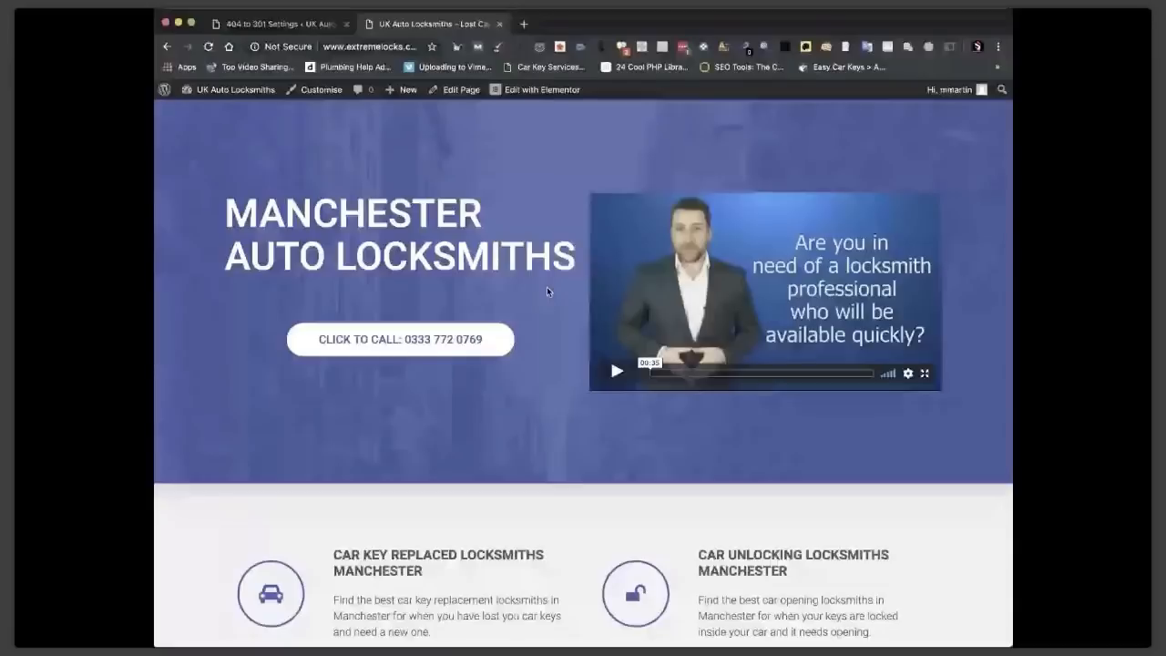
{"action": "scroll", "coordinate": [547, 290], "scroll_direction": "down", "scroll_amount": 5}
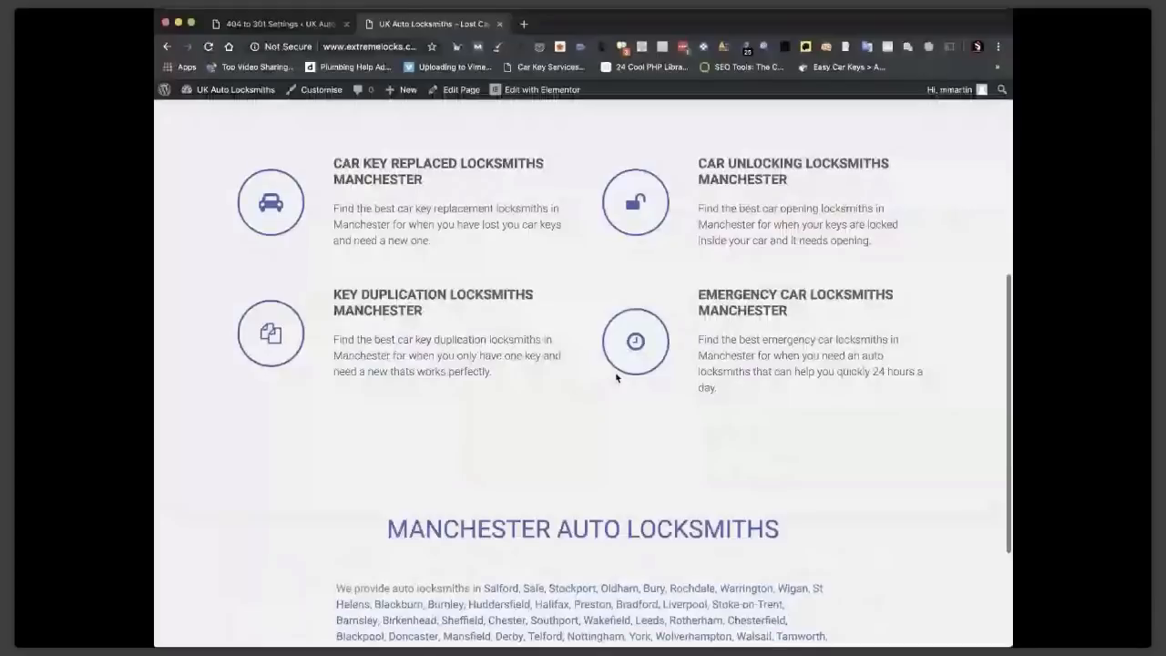
{"action": "scroll", "coordinate": [615, 376], "scroll_direction": "up", "scroll_amount": 4}
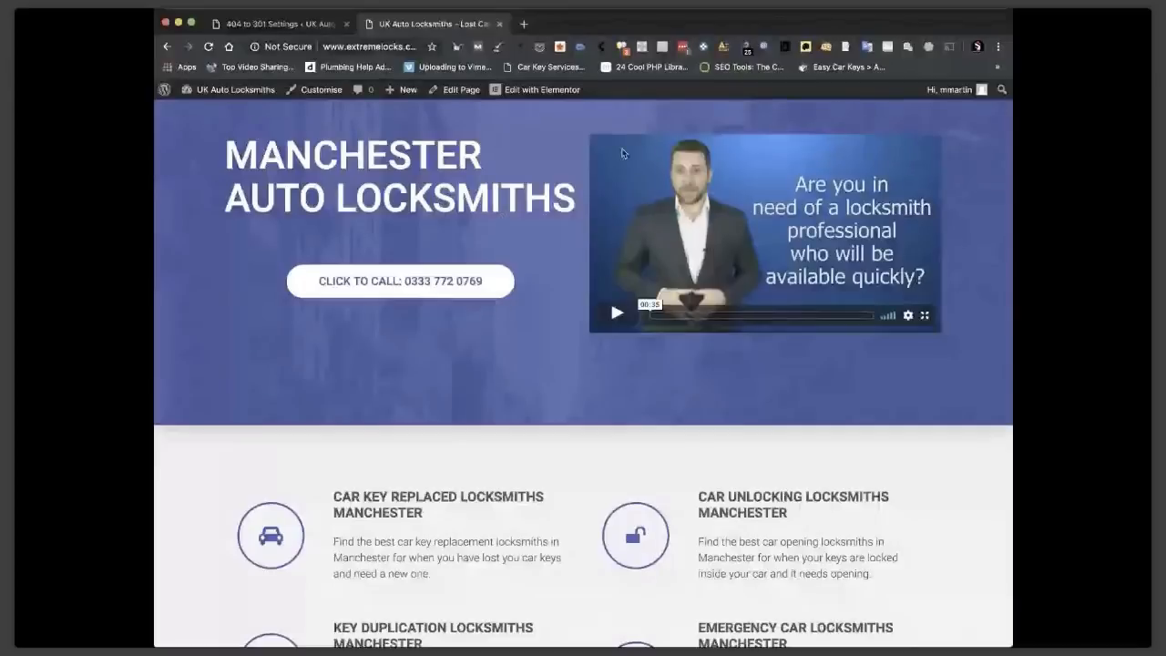
{"action": "scroll", "coordinate": [597, 363], "scroll_direction": "down", "scroll_amount": 6}
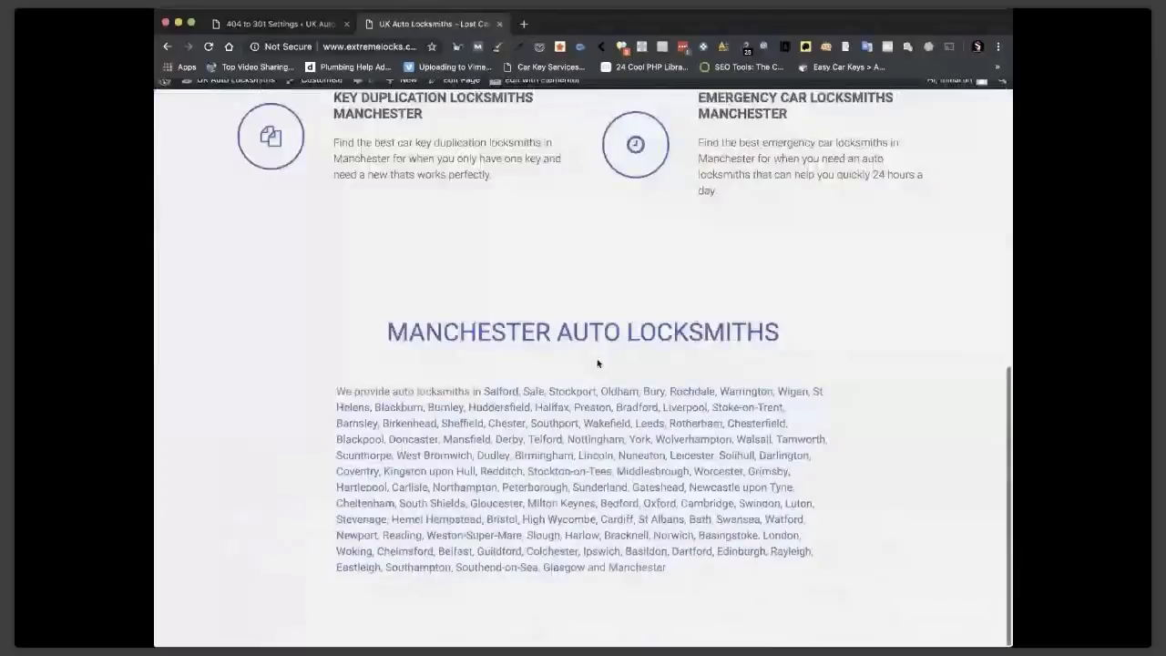
{"action": "left_click", "coordinate": [619, 390]}
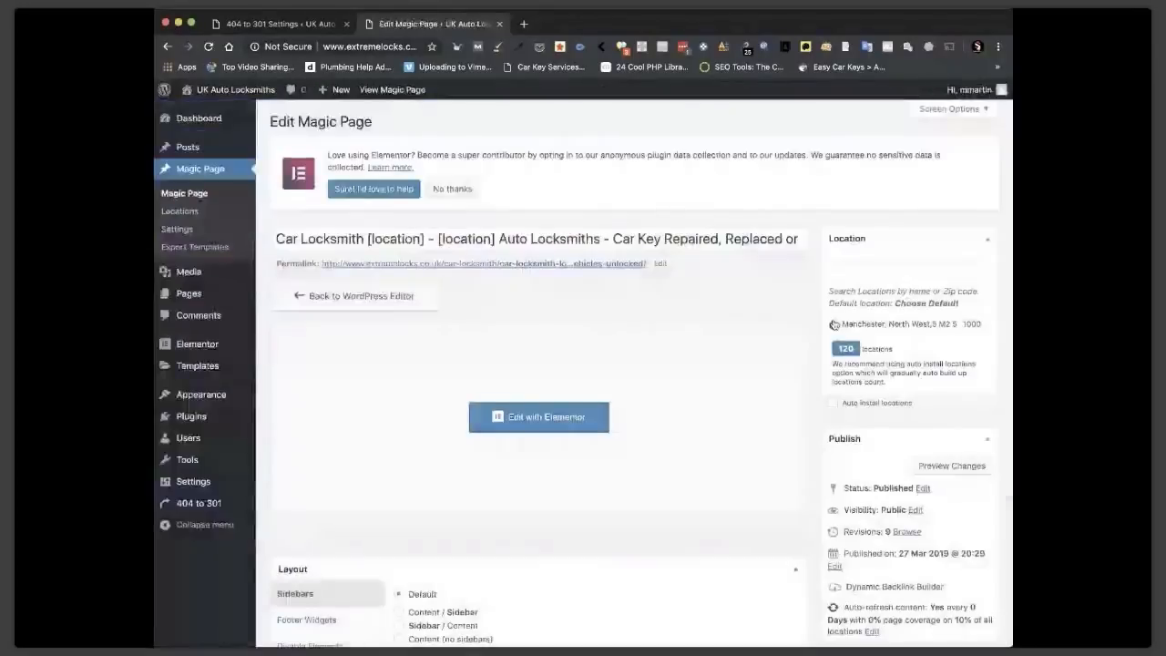
Swap the Magic Page location from Manchester to Oldham, update it, and visit the live site.
{"action": "left_click", "coordinate": [834, 324]}
{"action": "left_click", "coordinate": [839, 270]}
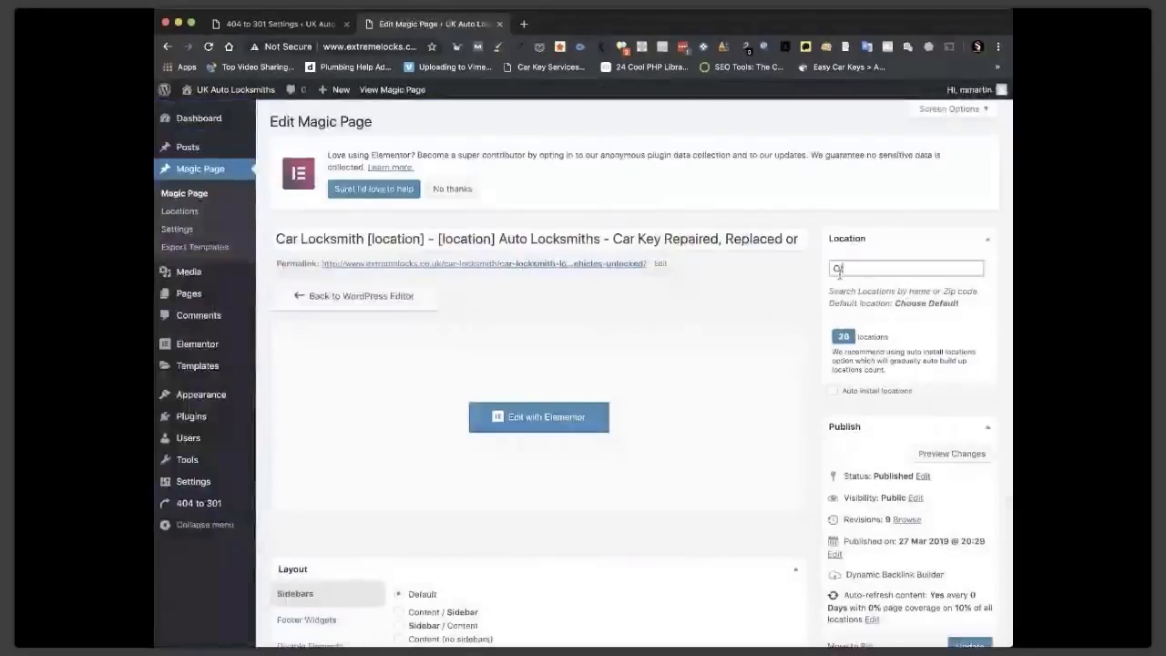
{"action": "type", "text": "Ol"}
{"action": "left_click", "coordinate": [843, 286]}
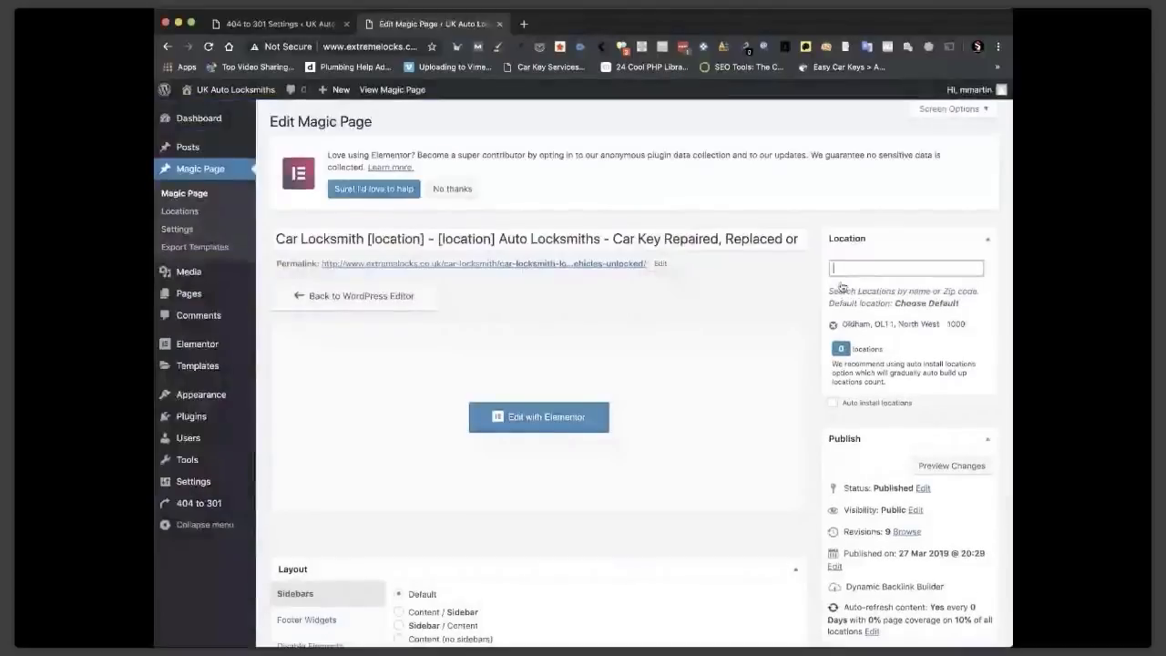
{"action": "scroll", "coordinate": [886, 364], "scroll_direction": "down", "scroll_amount": 2}
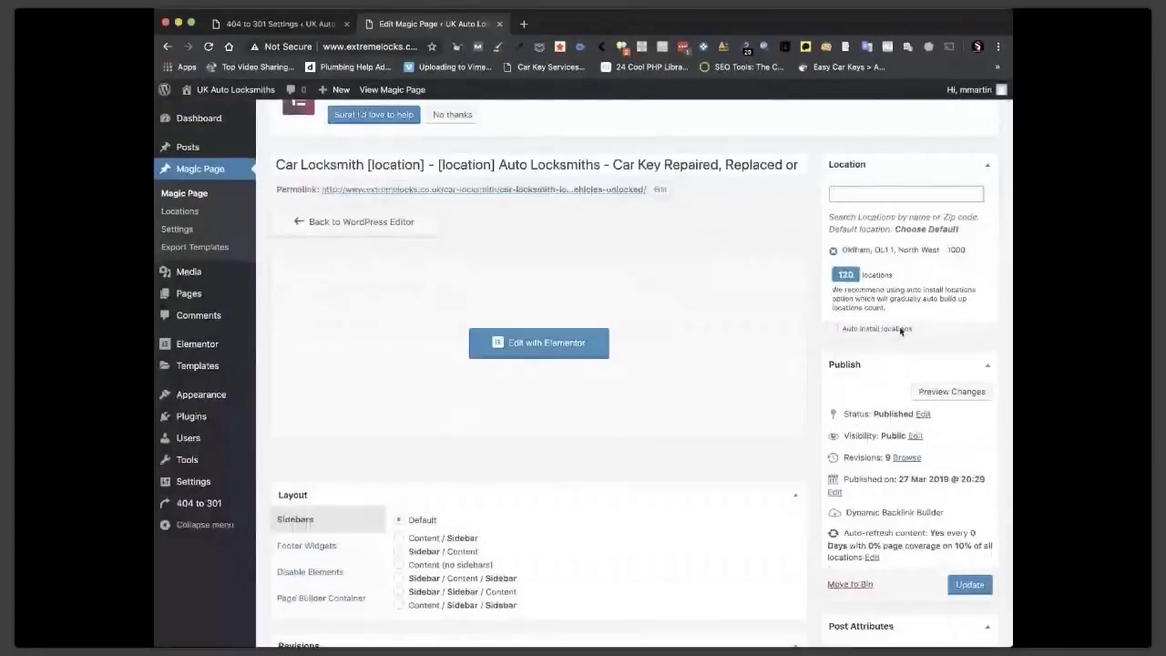
{"action": "scroll", "coordinate": [990, 353], "scroll_direction": "down", "scroll_amount": 5}
{"action": "left_click", "coordinate": [969, 341]}
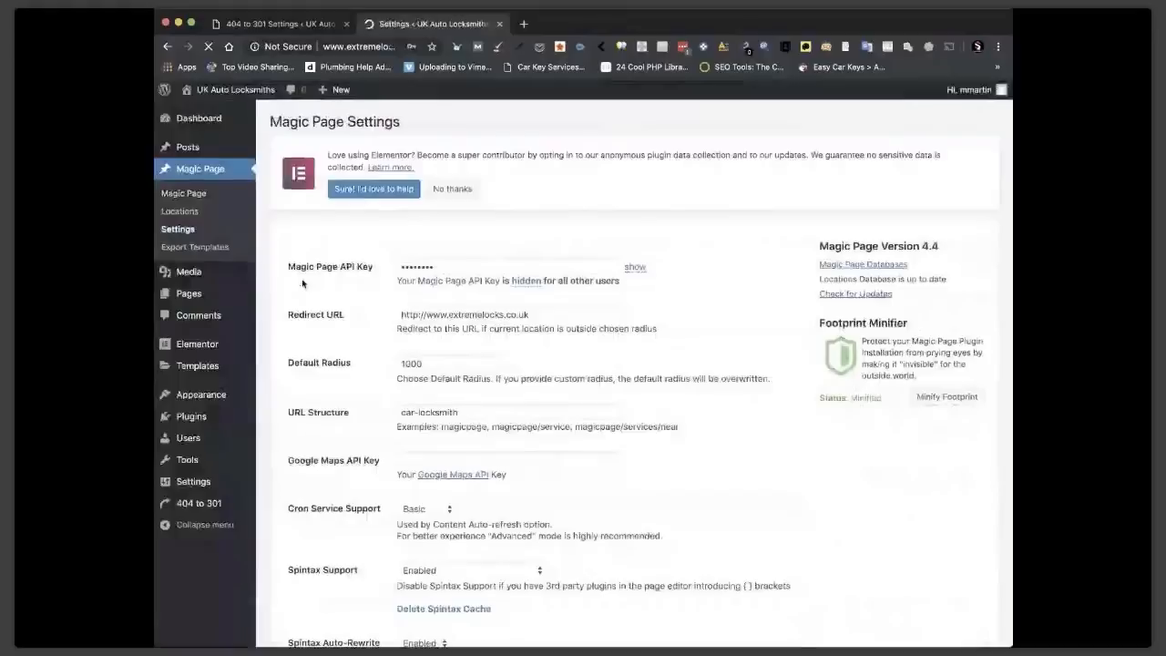
{"action": "scroll", "coordinate": [729, 307], "scroll_direction": "down", "scroll_amount": 5}
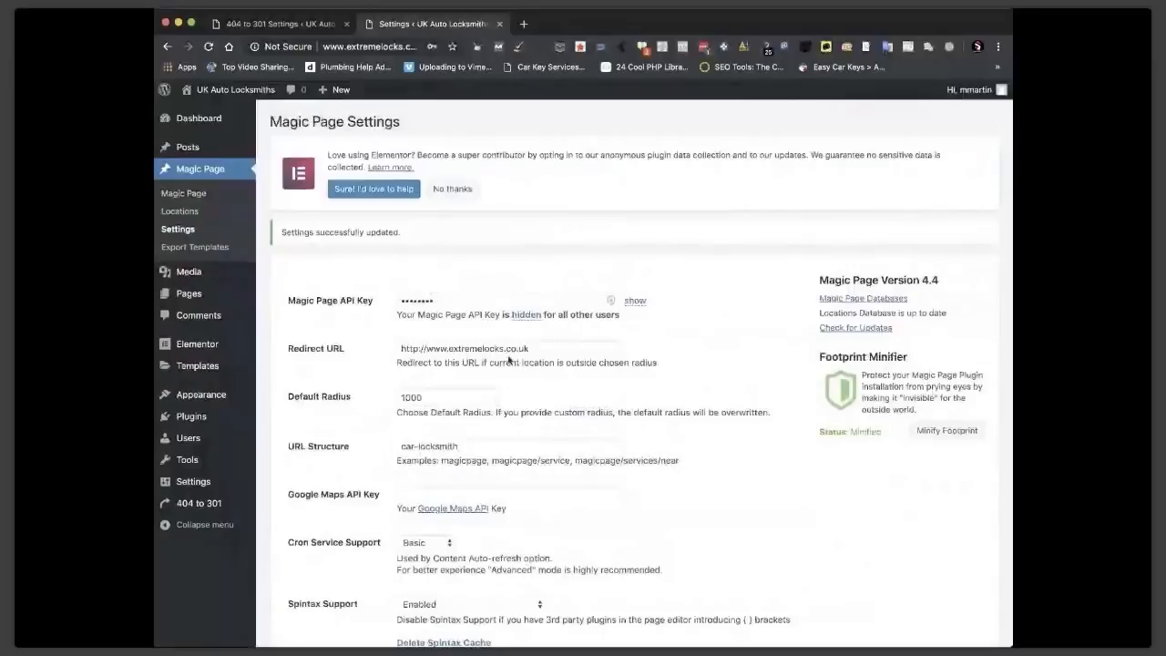
{"action": "left_click", "coordinate": [215, 90]}
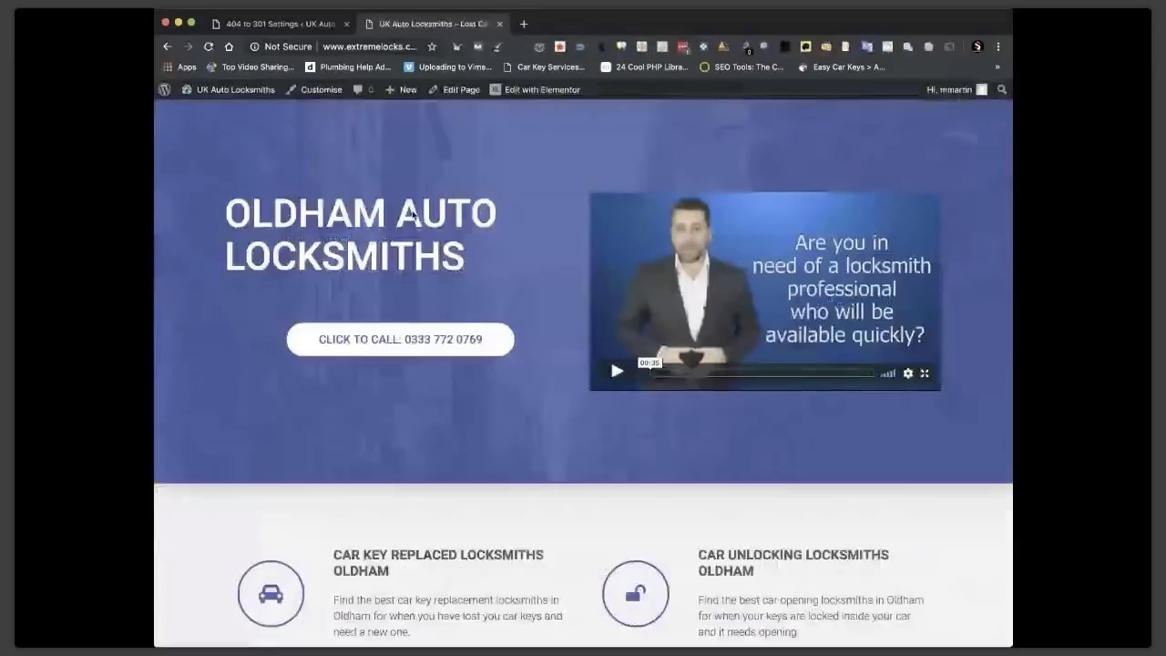
{"action": "scroll", "coordinate": [806, 176], "scroll_direction": "down", "scroll_amount": 5}
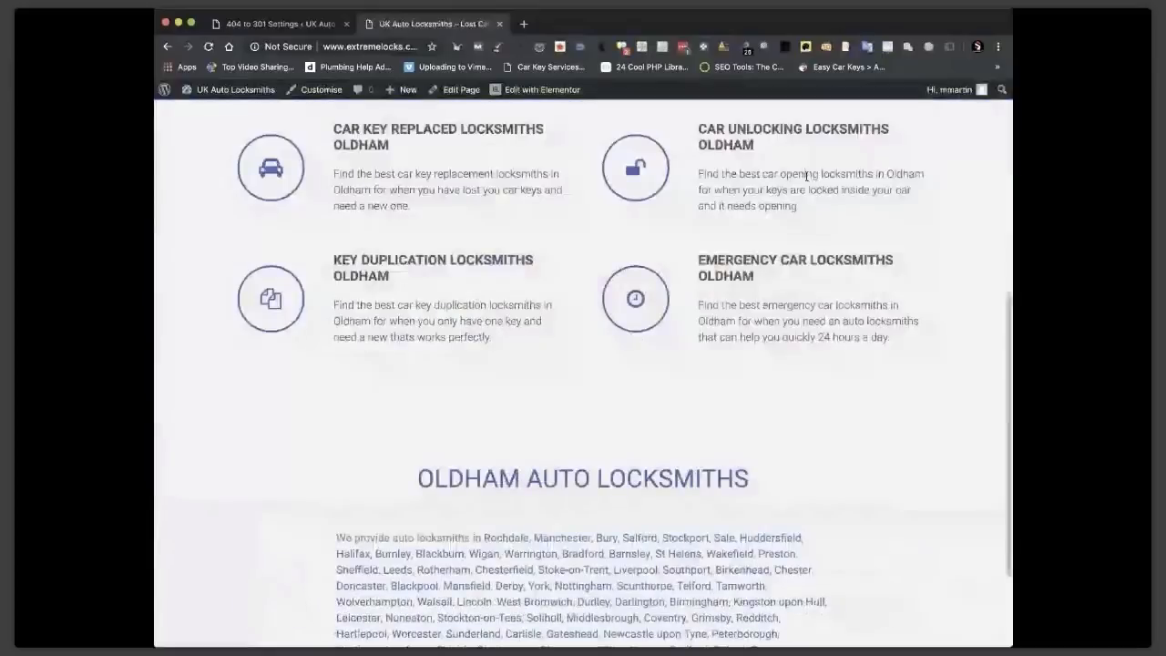
{"action": "scroll", "coordinate": [640, 511], "scroll_direction": "down", "scroll_amount": 2}
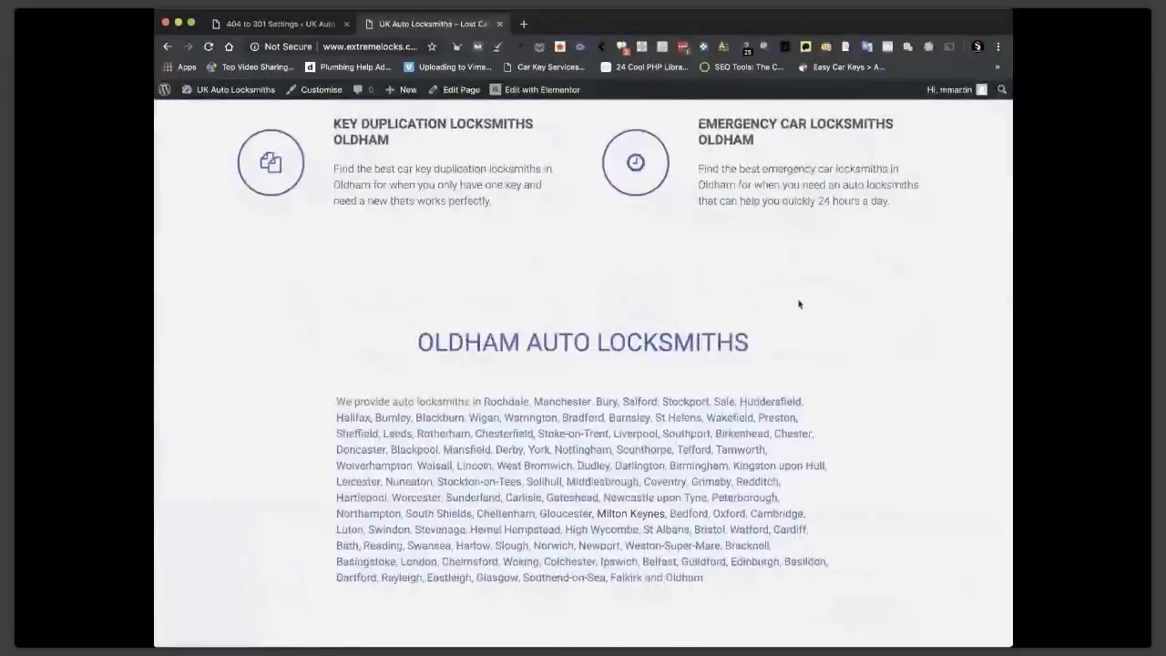
{"action": "scroll", "coordinate": [799, 304], "scroll_direction": "up", "scroll_amount": 3}
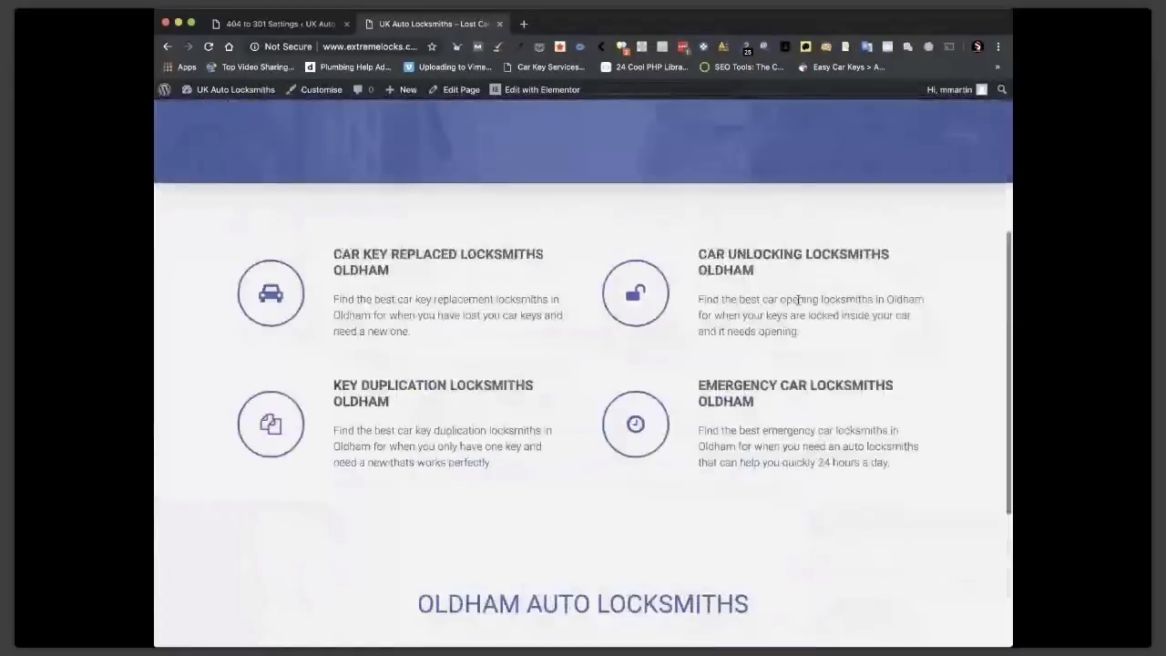
{"action": "scroll", "coordinate": [799, 300], "scroll_direction": "up", "scroll_amount": 3}
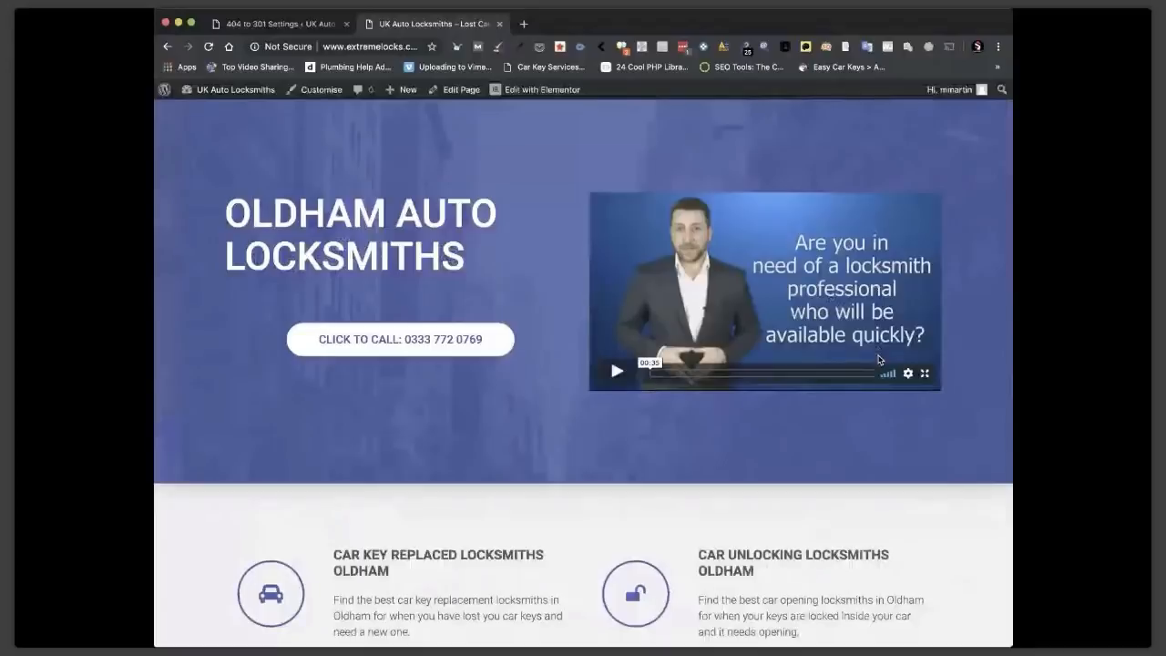
Go to Plugins > Add New from the dashboard and search the plugin directory for 'wp'.
{"action": "left_click", "coordinate": [222, 91]}
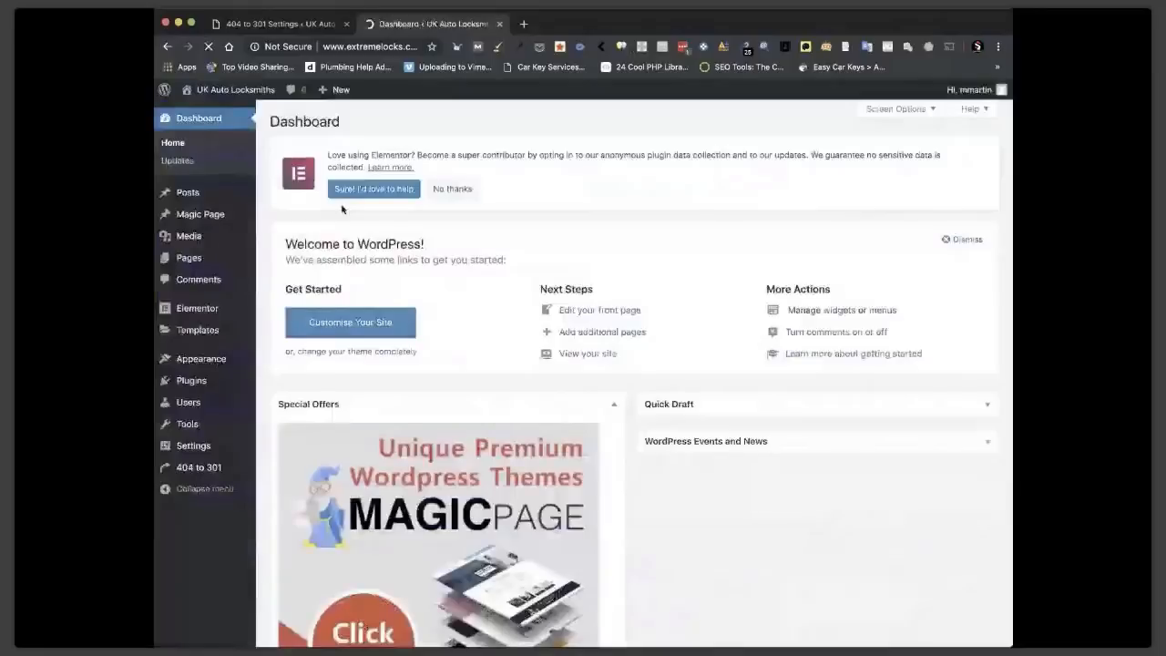
{"action": "mouse_move", "coordinate": [193, 263]}
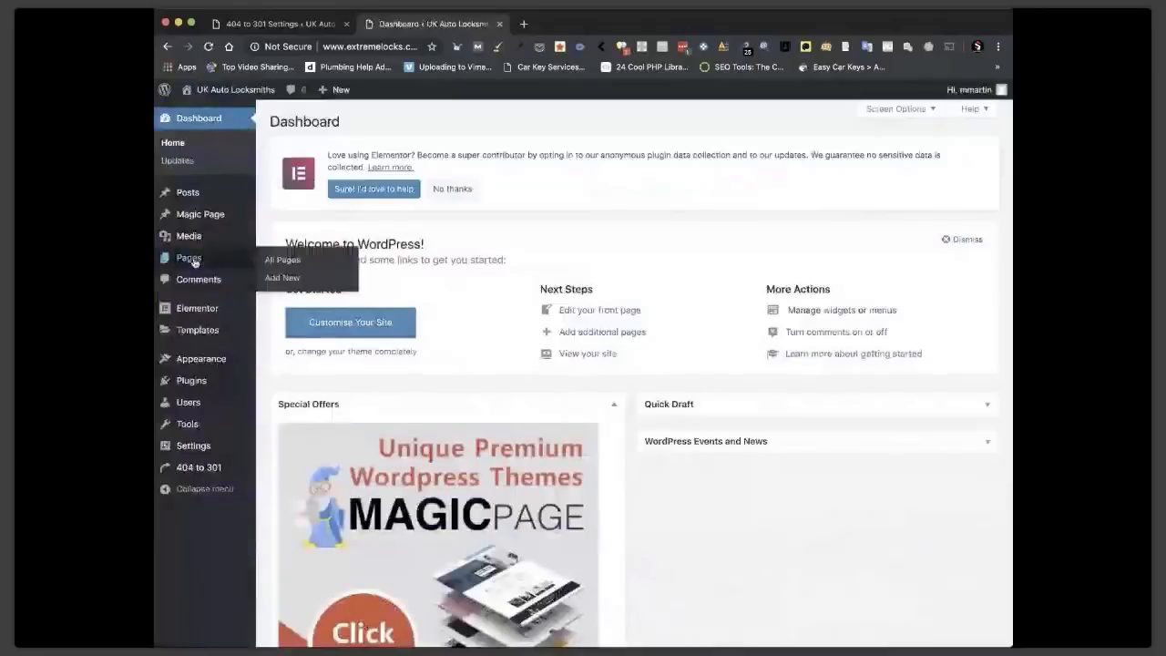
{"action": "left_click", "coordinate": [196, 384]}
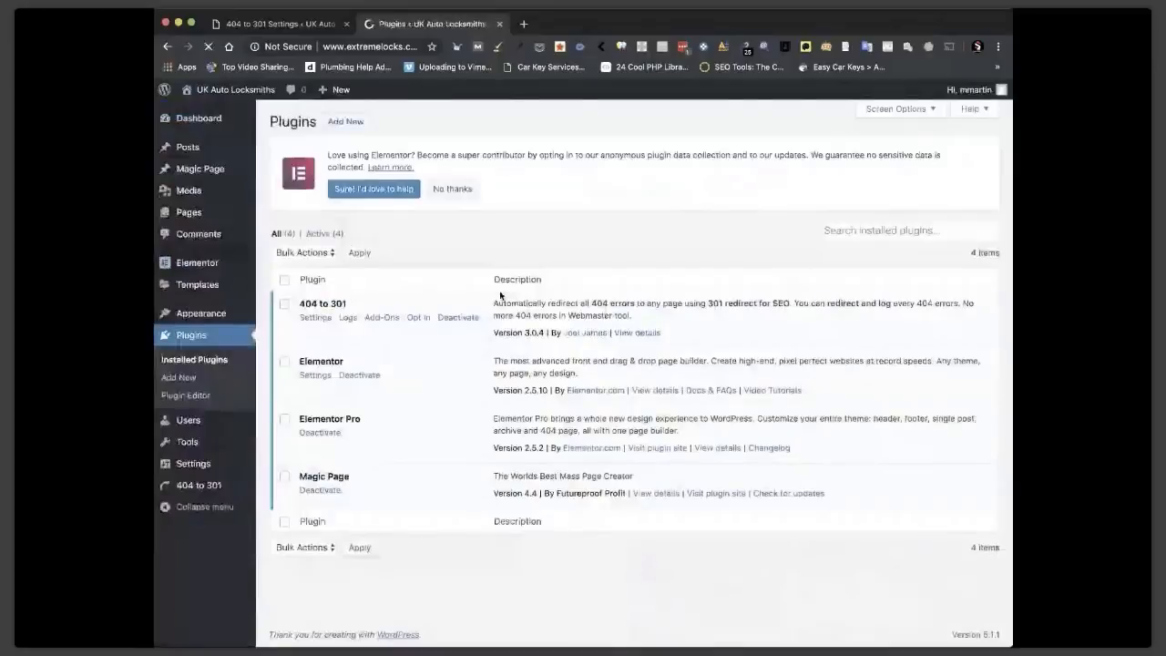
{"action": "left_click", "coordinate": [355, 124]}
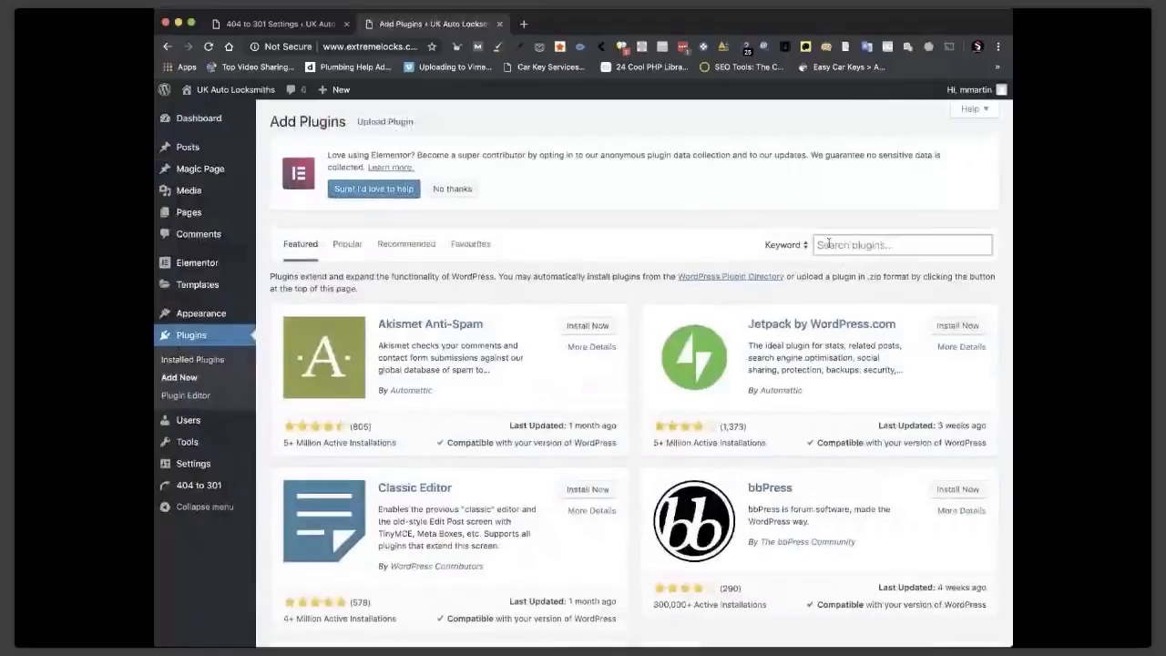
{"action": "left_click", "coordinate": [828, 244]}
{"action": "type", "text": "wp"}
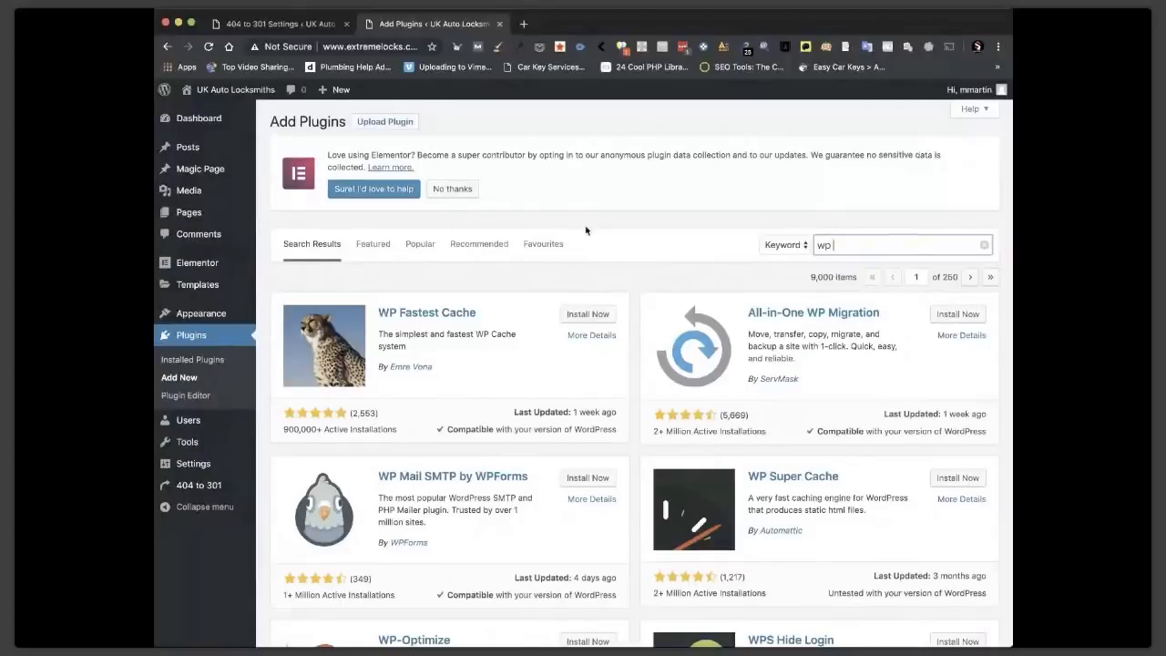
{"action": "scroll", "coordinate": [586, 231], "scroll_direction": "down", "scroll_amount": 1}
{"action": "scroll", "coordinate": [586, 231], "scroll_direction": "up", "scroll_amount": 1}
View the live Oldham Auto Locksmiths page and scroll its localised service blocks.
{"action": "left_click", "coordinate": [218, 94]}
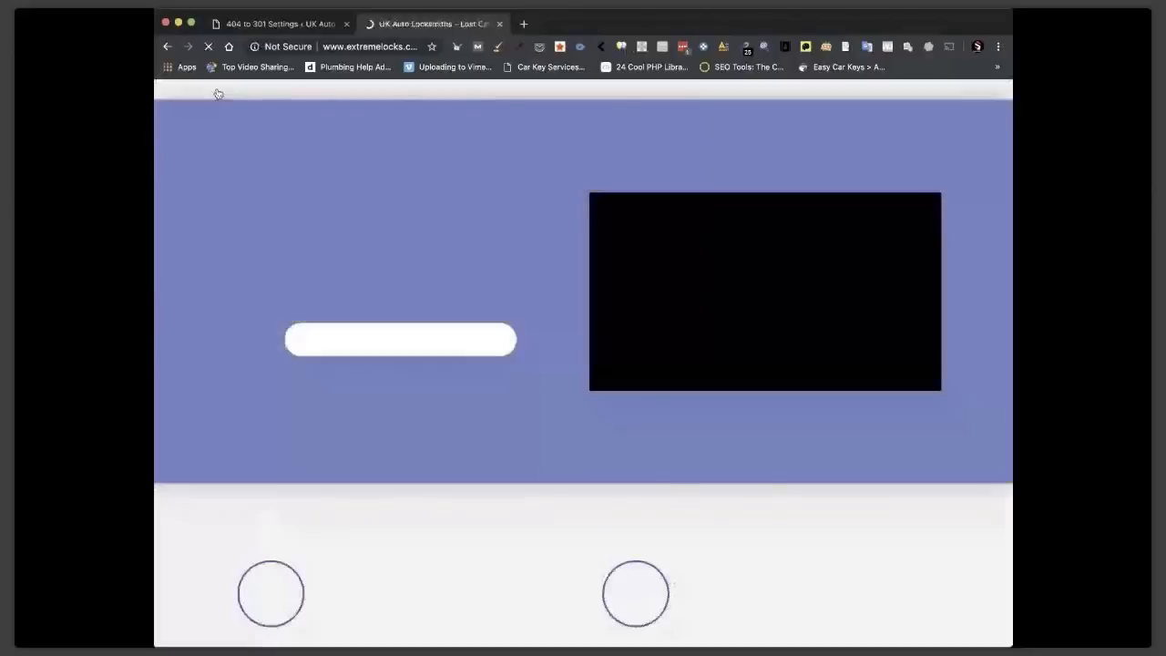
{"action": "scroll", "coordinate": [629, 261], "scroll_direction": "down", "scroll_amount": 5}
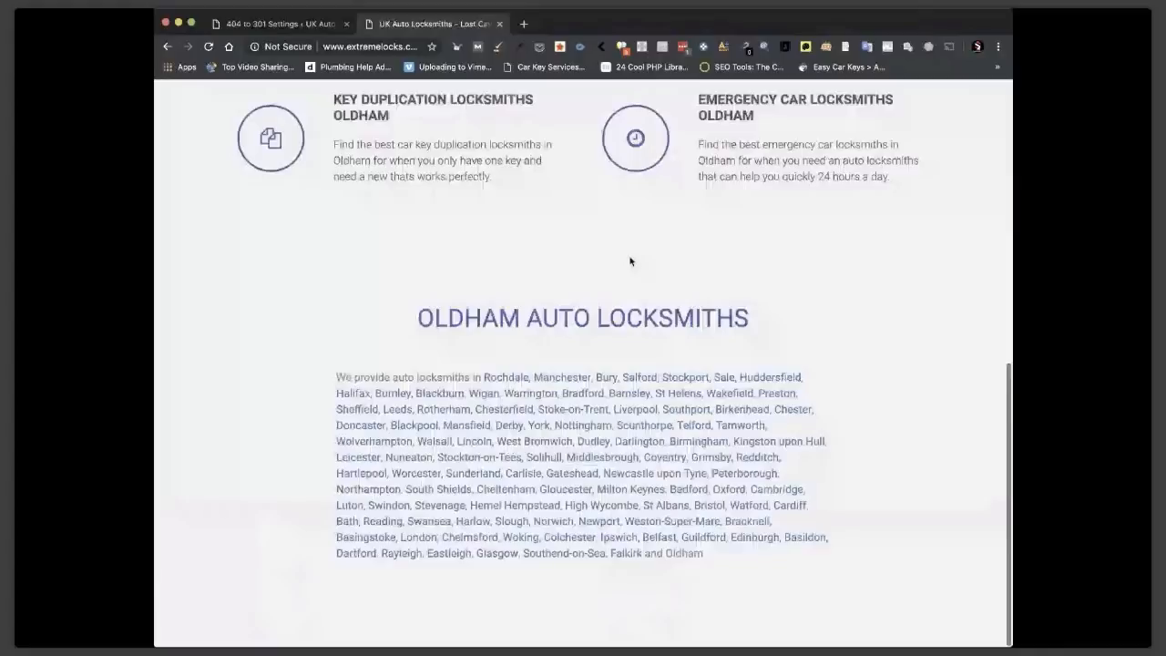
{"action": "scroll", "coordinate": [629, 261], "scroll_direction": "up", "scroll_amount": 10}
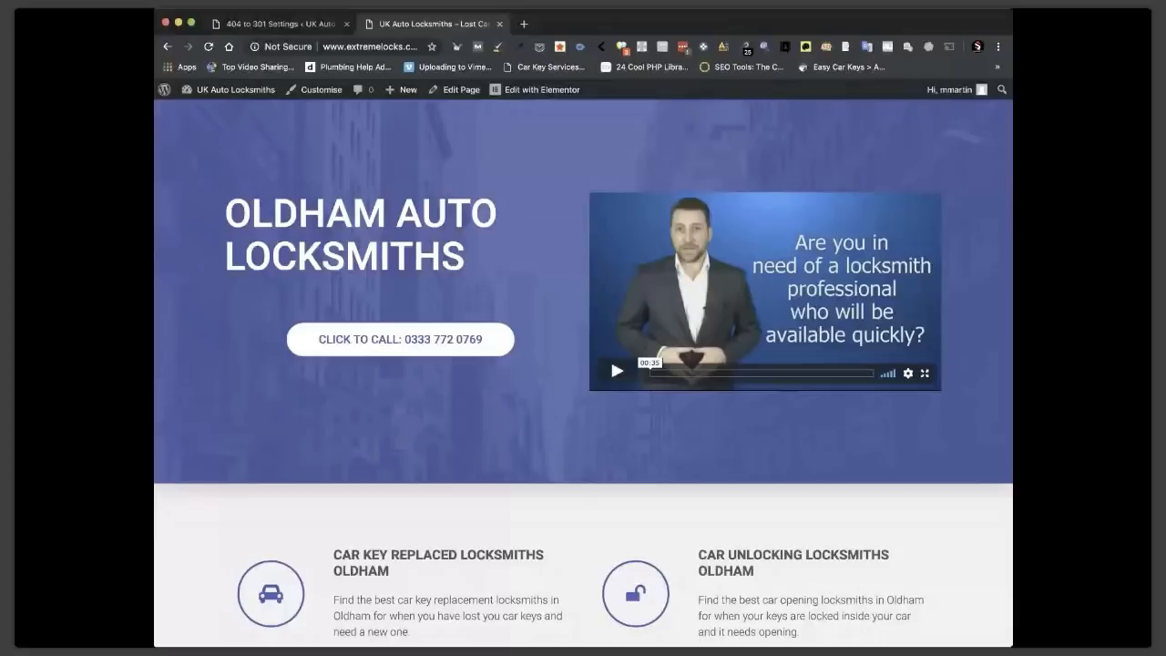
{"action": "left_click", "coordinate": [524, 24]}
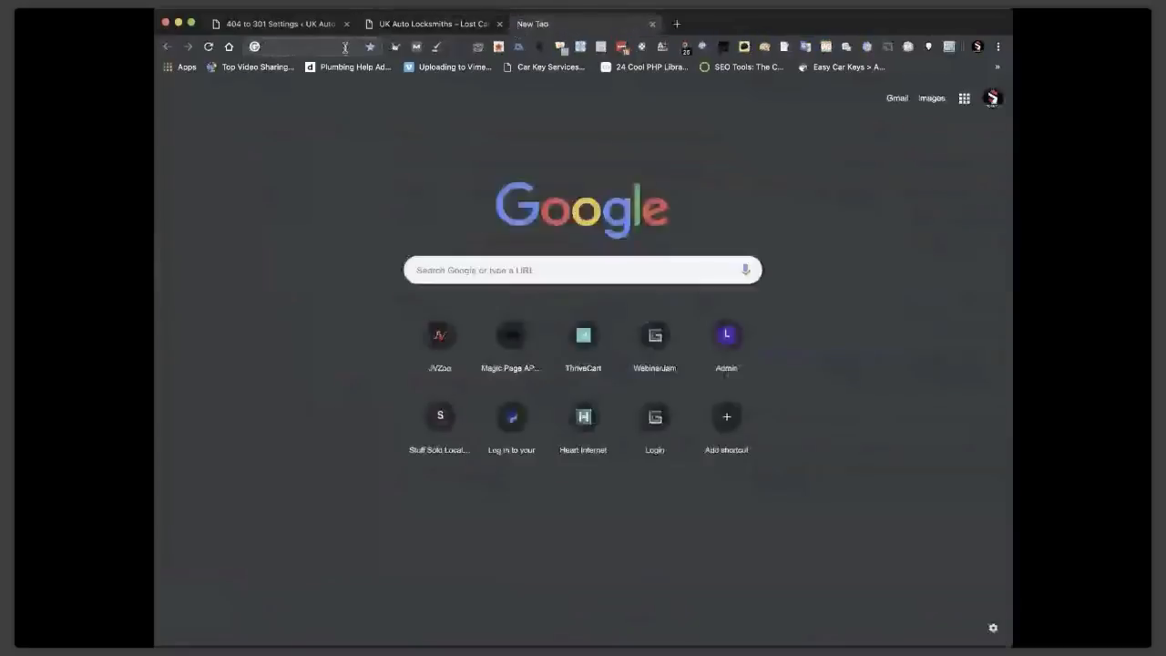
{"action": "type", "text": "webinarz.net"}
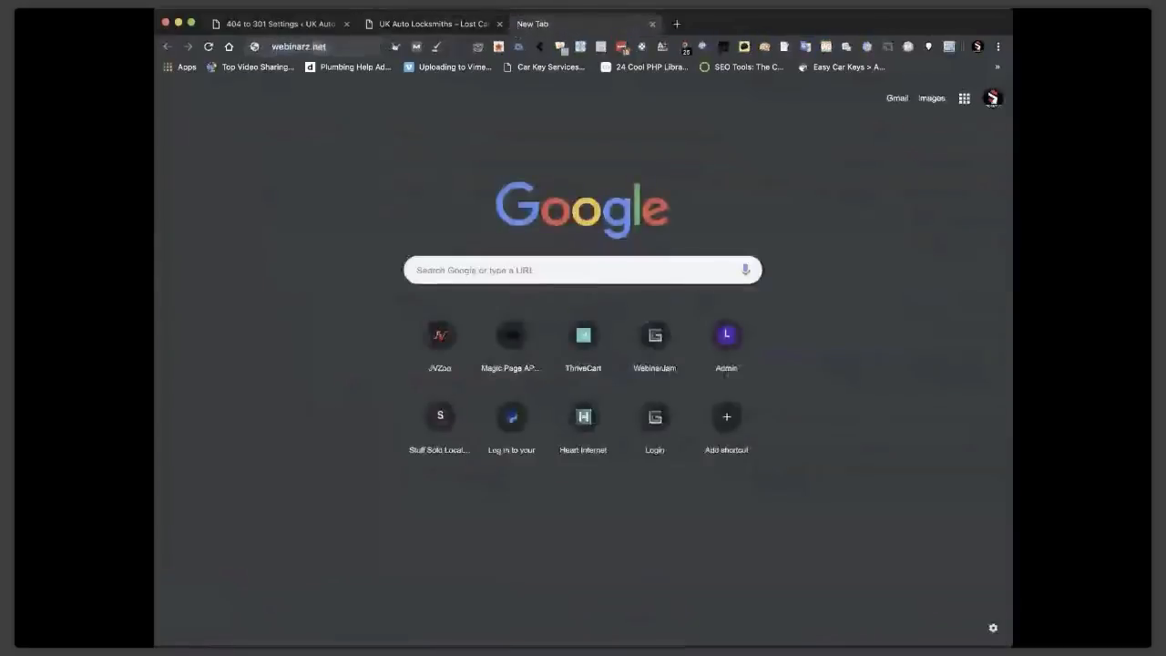
{"action": "key", "text": "Return"}
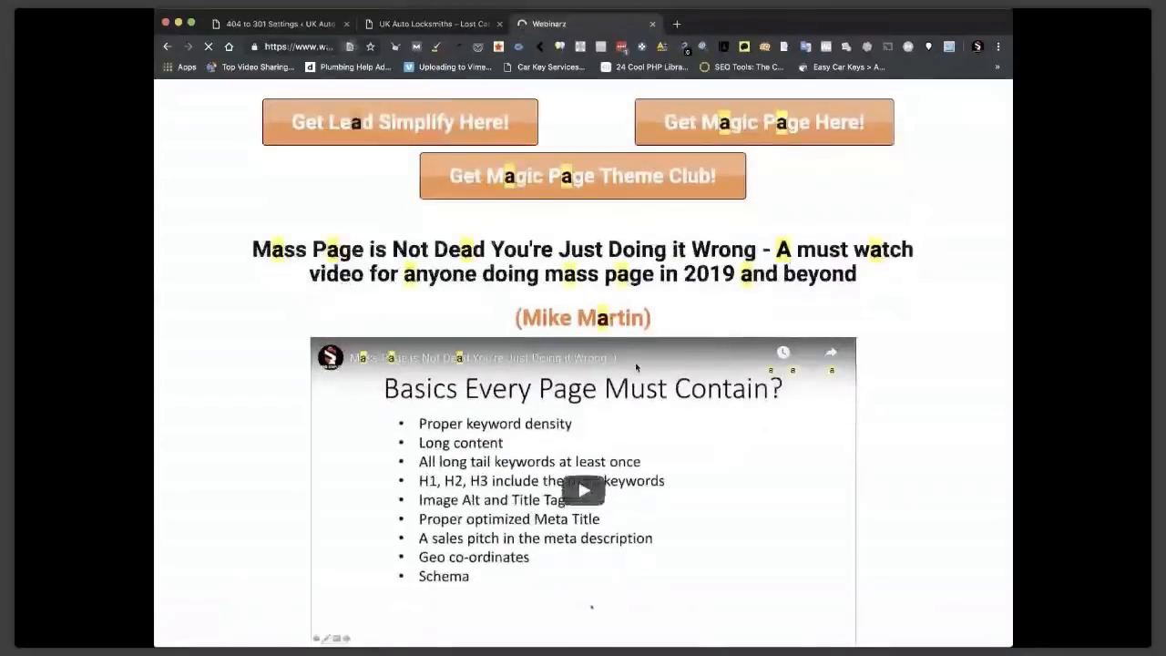
{"action": "type", "text": "affilia"}
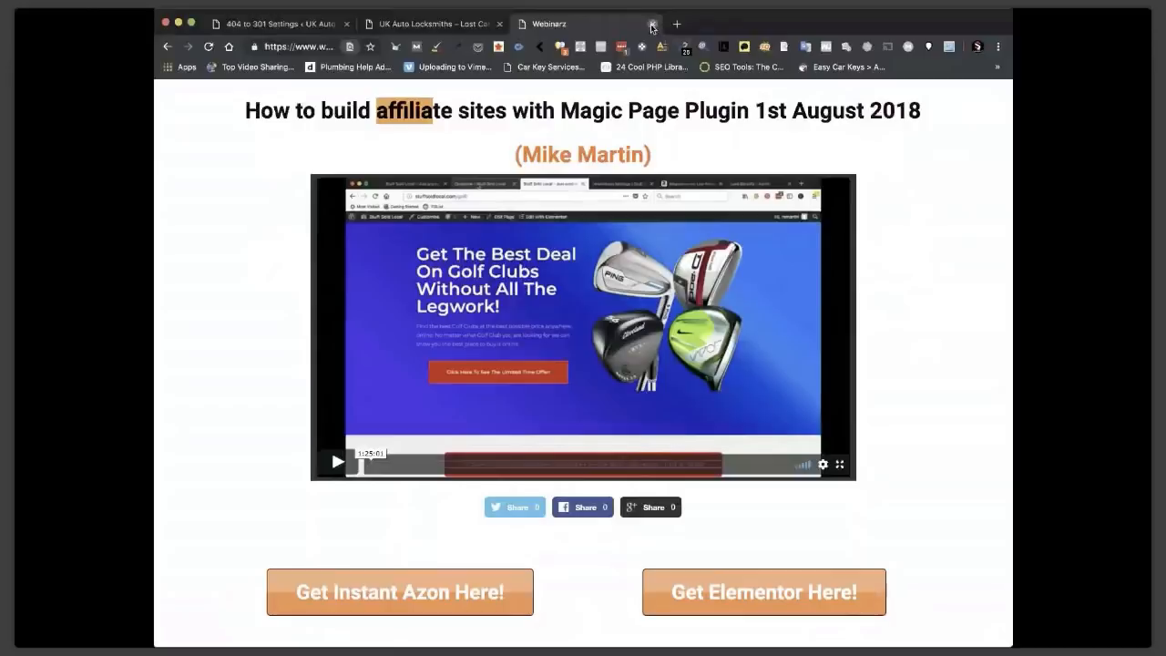
{"action": "left_click", "coordinate": [652, 25]}
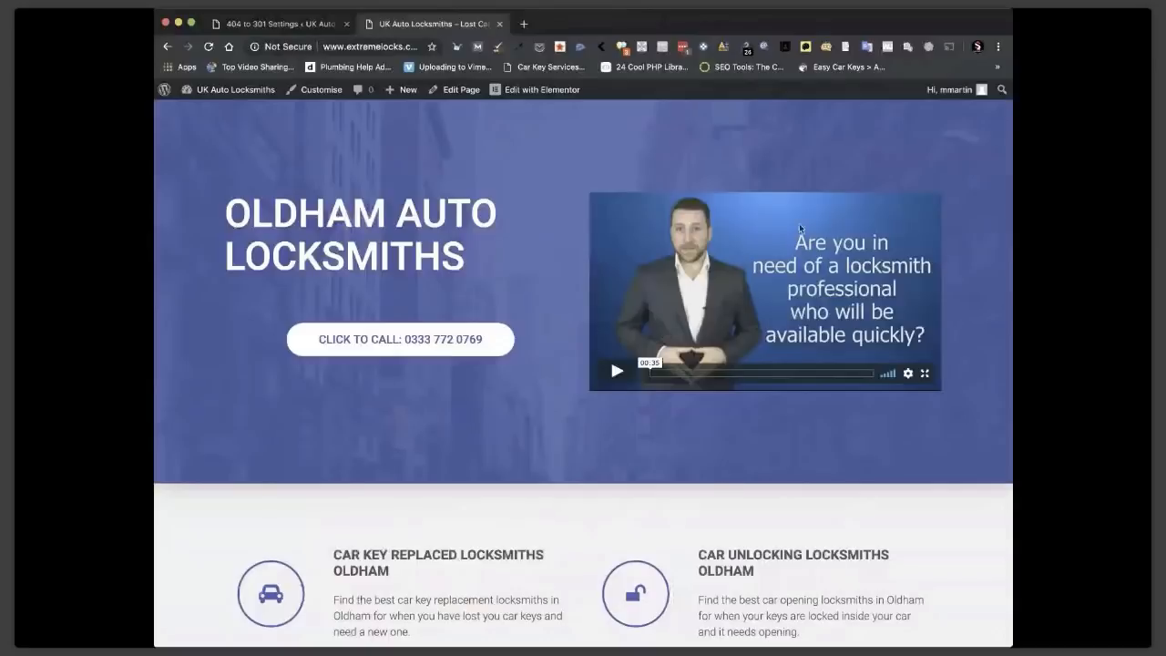
Scroll through the Oldham page's town list to find Stockport.
{"action": "scroll", "coordinate": [675, 355], "scroll_direction": "down", "scroll_amount": 10}
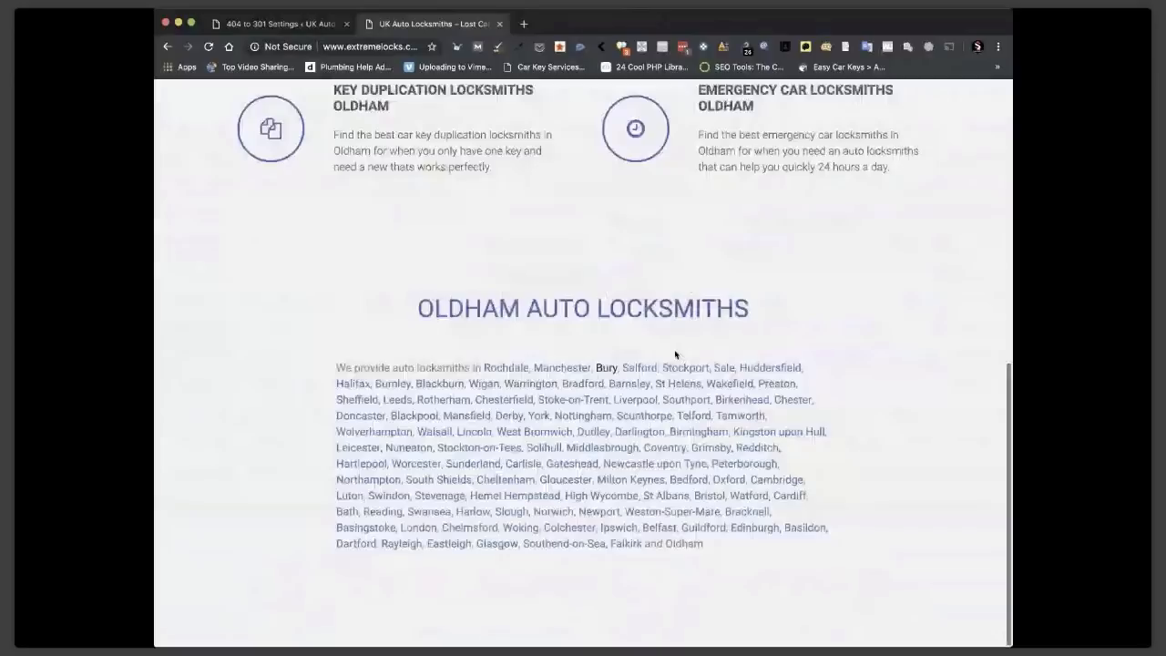
{"action": "scroll", "coordinate": [675, 355], "scroll_direction": "up", "scroll_amount": 10}
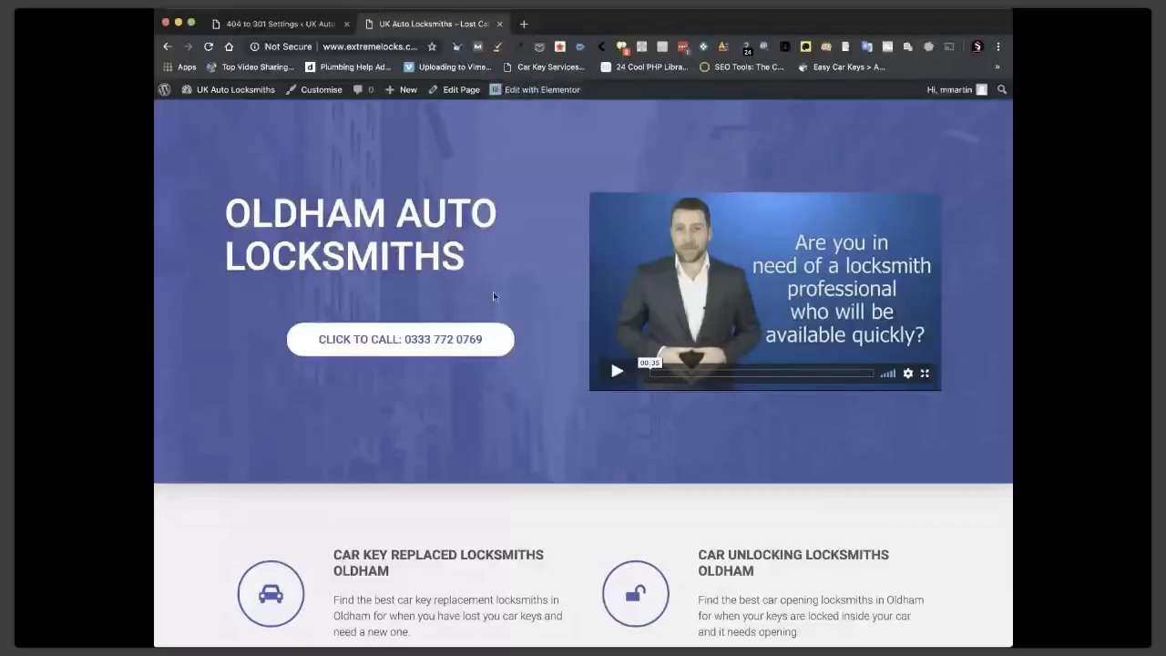
{"action": "scroll", "coordinate": [493, 291], "scroll_direction": "down", "scroll_amount": 10}
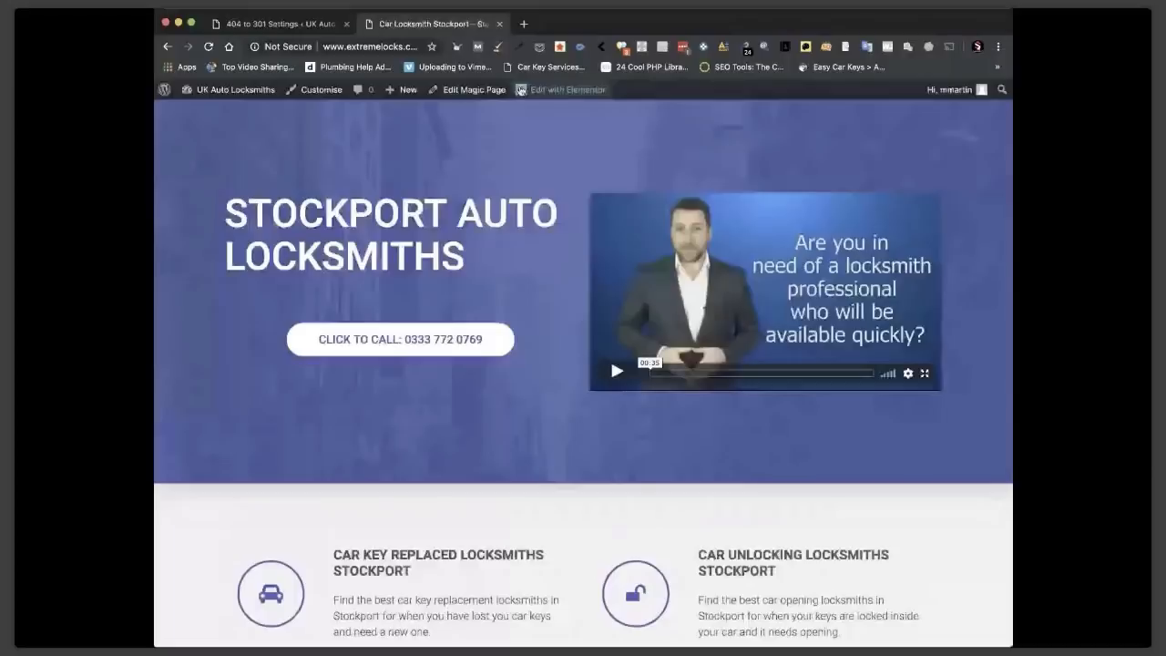
Open the Magic Page template and delete the product schema xField from the Head Code box.
{"action": "left_click", "coordinate": [497, 89]}
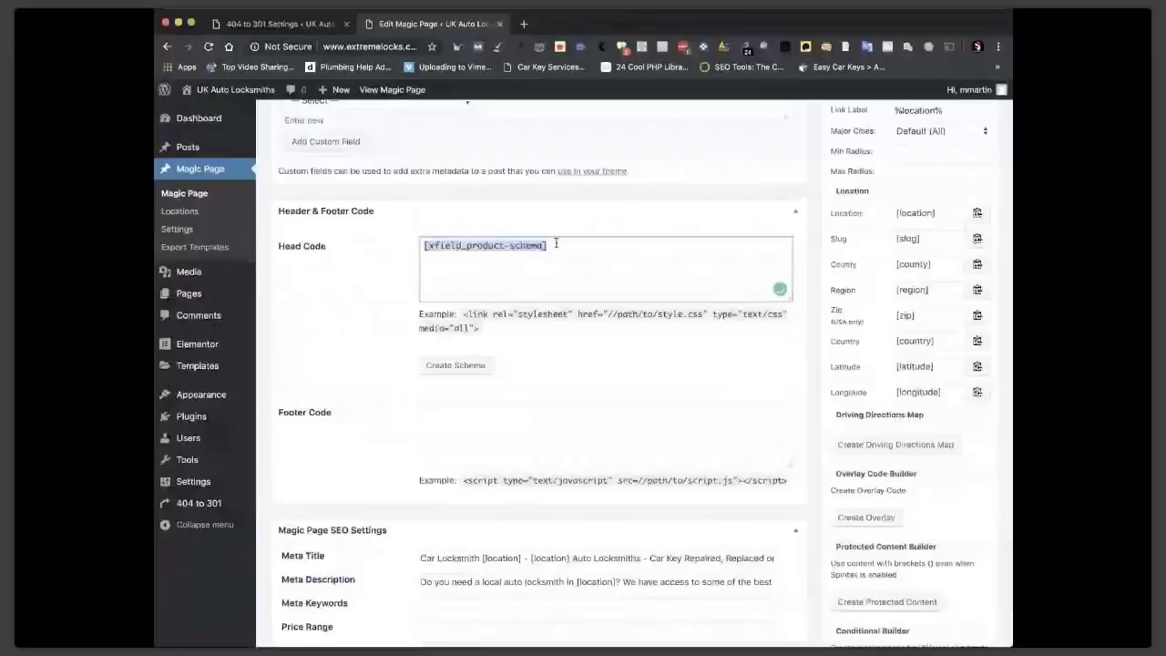
{"action": "key", "text": "BackSpace"}
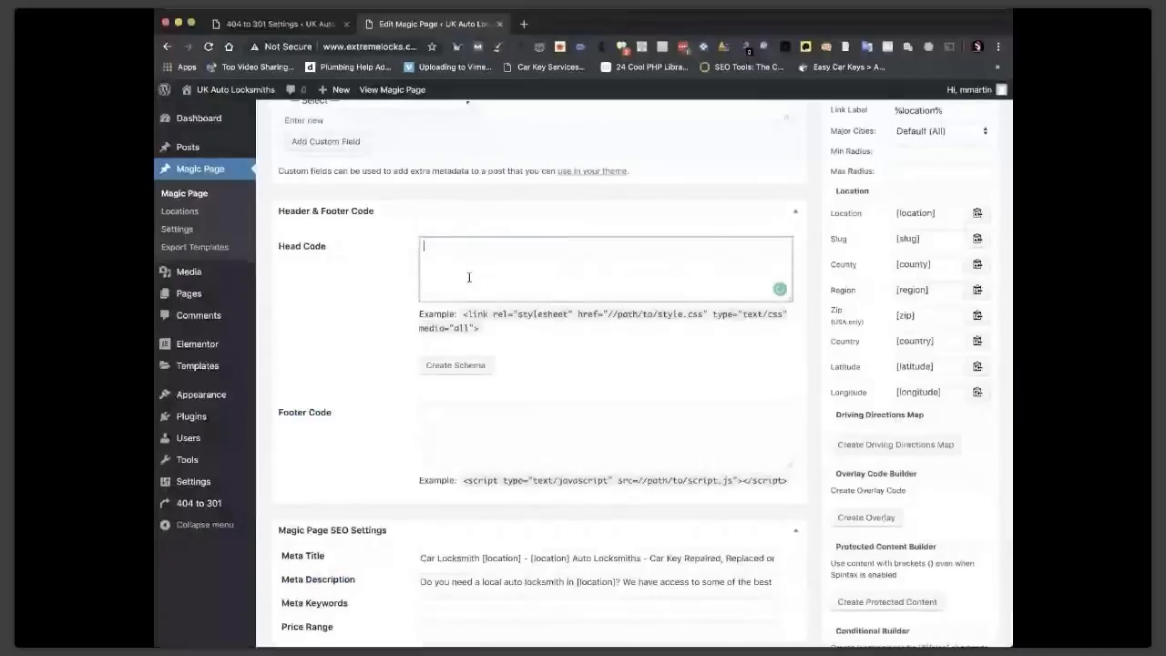
{"action": "scroll", "coordinate": [337, 576], "scroll_direction": "down", "scroll_amount": 10}
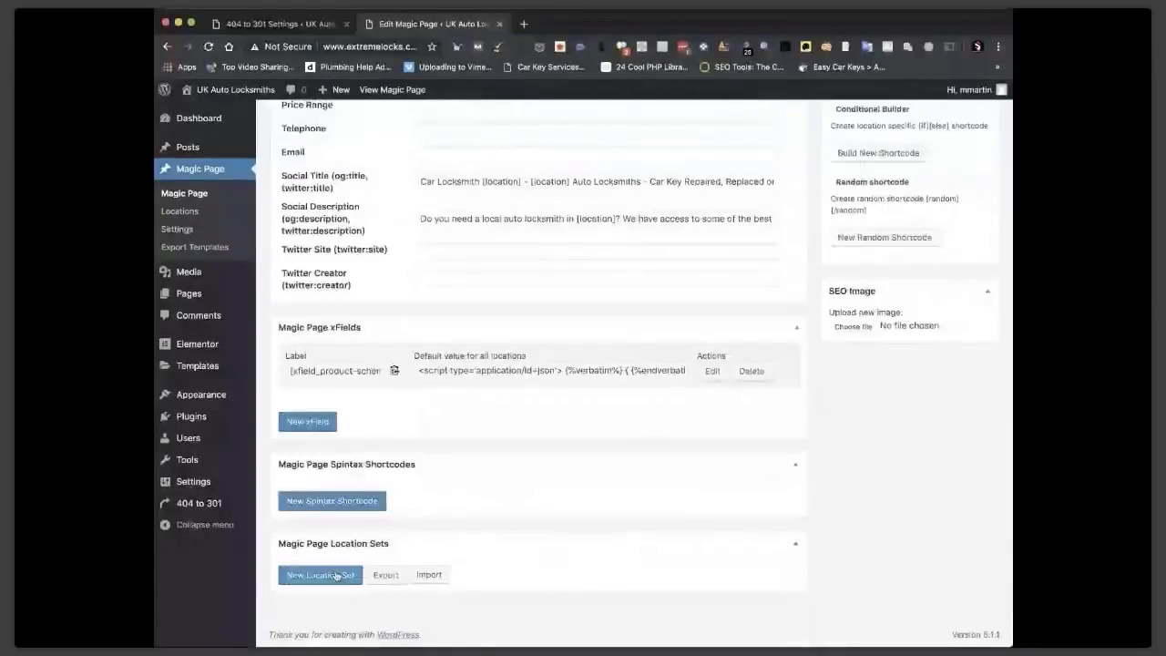
Add and save a labelled location set centred on Oldham, OL1 1, North West with radius 50.
{"action": "left_click", "coordinate": [336, 574]}
{"action": "type", "text": "B"}
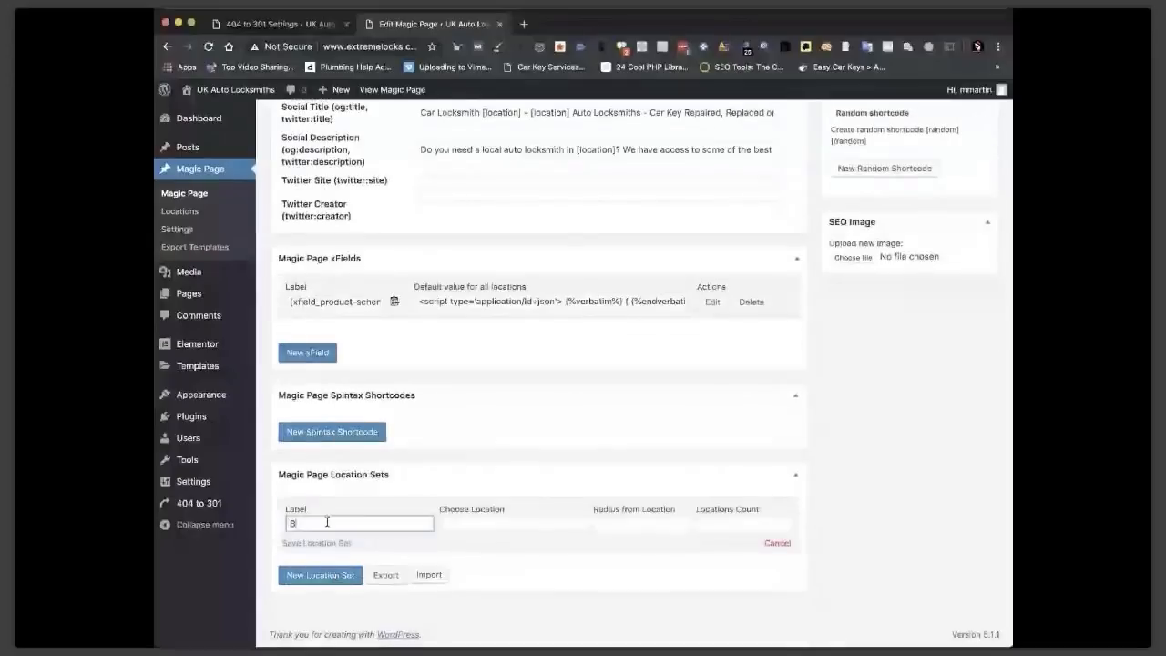
{"action": "type", "text": "rian"}
{"action": "left_click", "coordinate": [497, 522]}
{"action": "type", "text": "Oldham"}
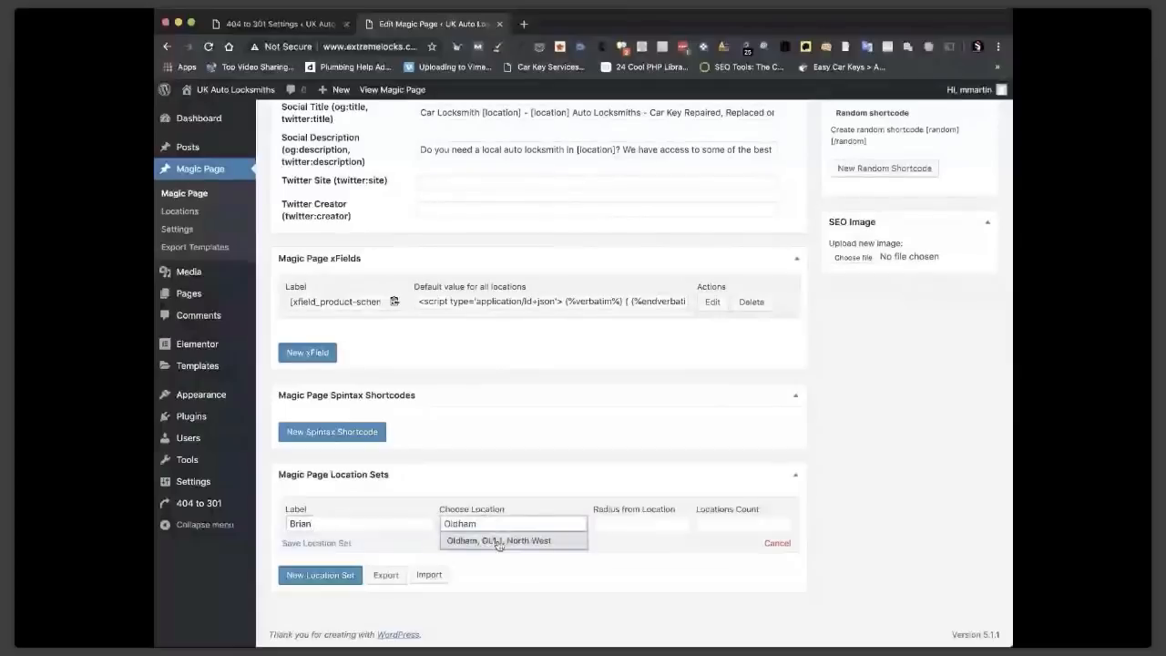
{"action": "left_click", "coordinate": [498, 541]}
{"action": "left_click", "coordinate": [607, 525]}
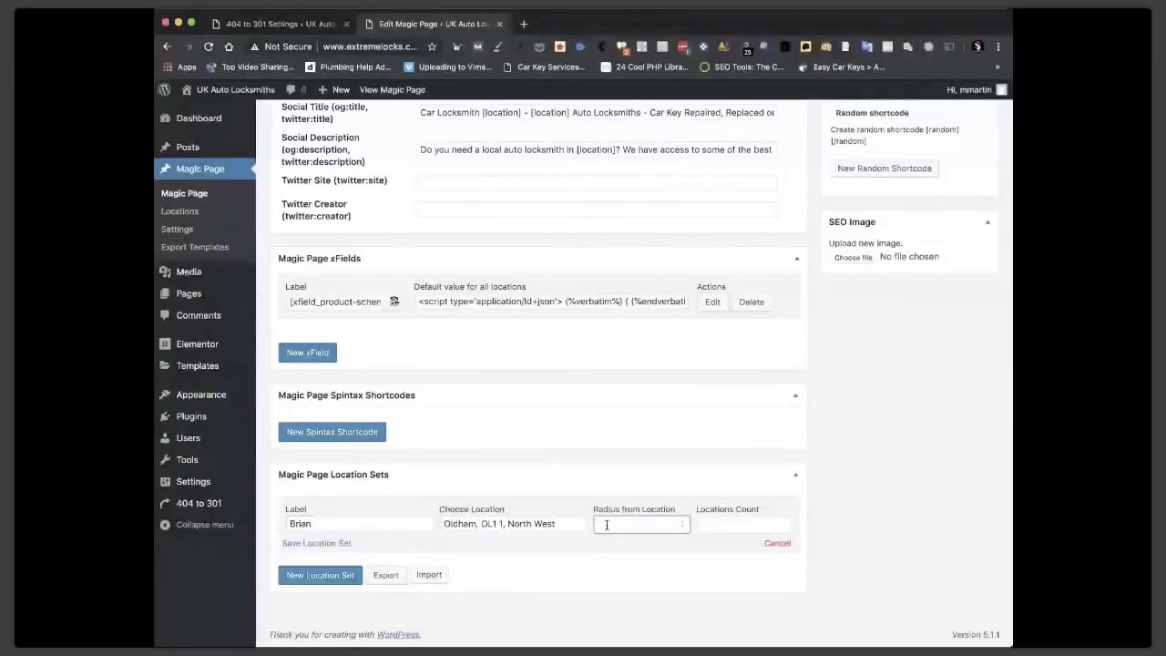
{"action": "type", "text": "50"}
{"action": "left_click", "coordinate": [715, 524]}
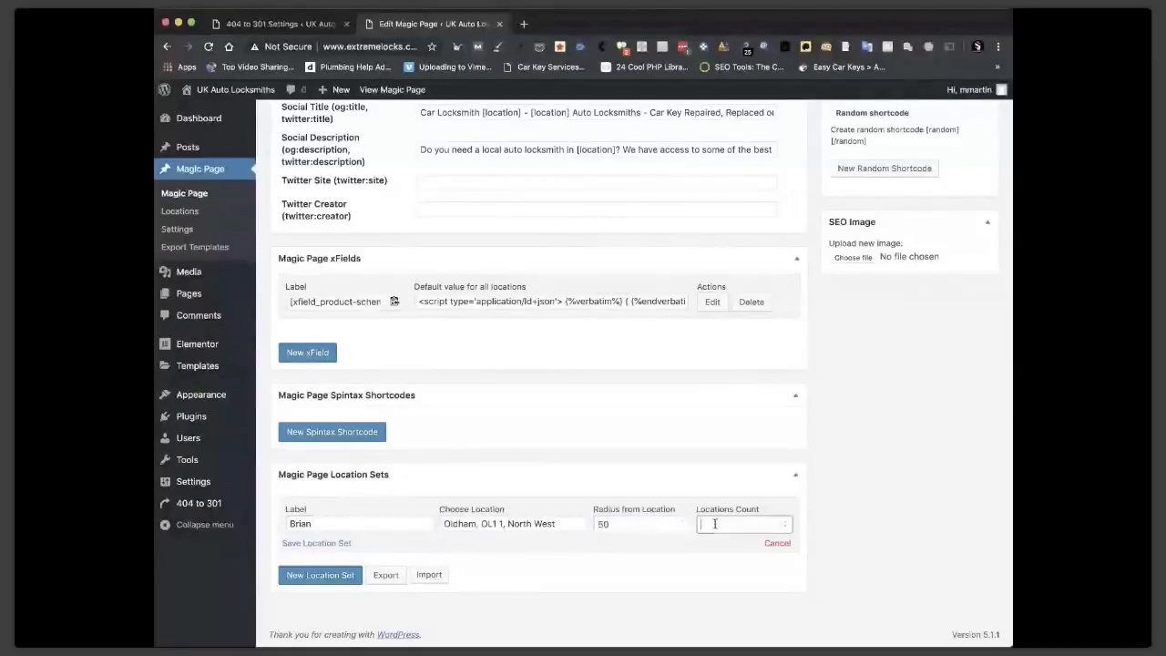
{"action": "type", "text": "50"}
{"action": "left_click", "coordinate": [337, 545]}
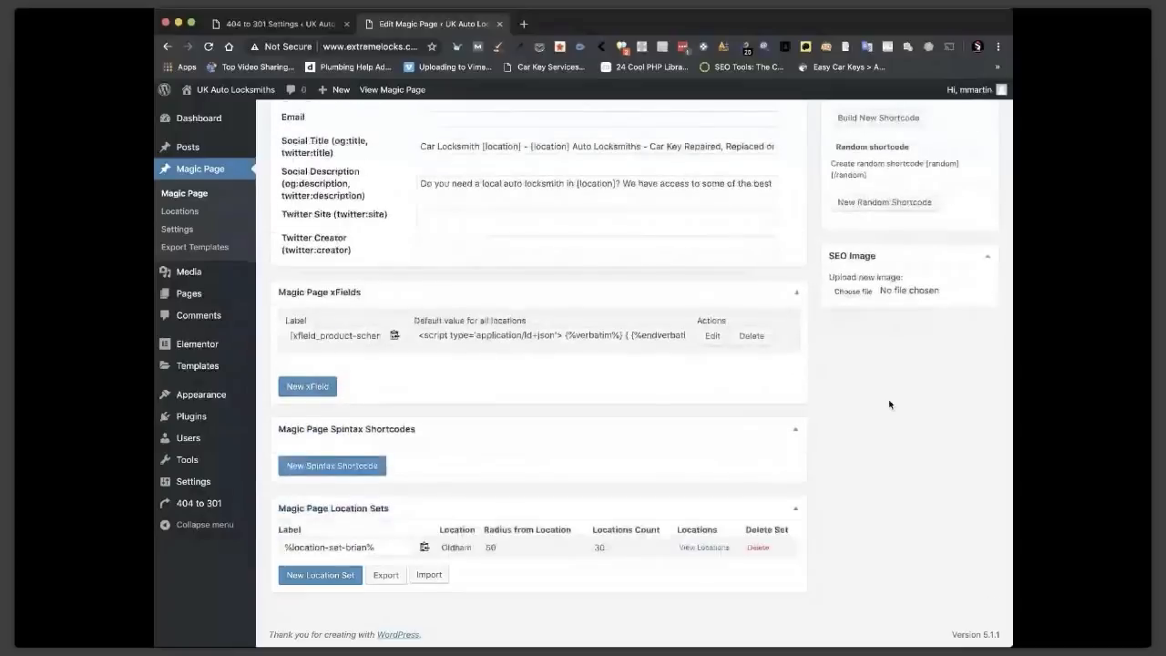
{"action": "scroll", "coordinate": [890, 404], "scroll_direction": "up", "scroll_amount": 10}
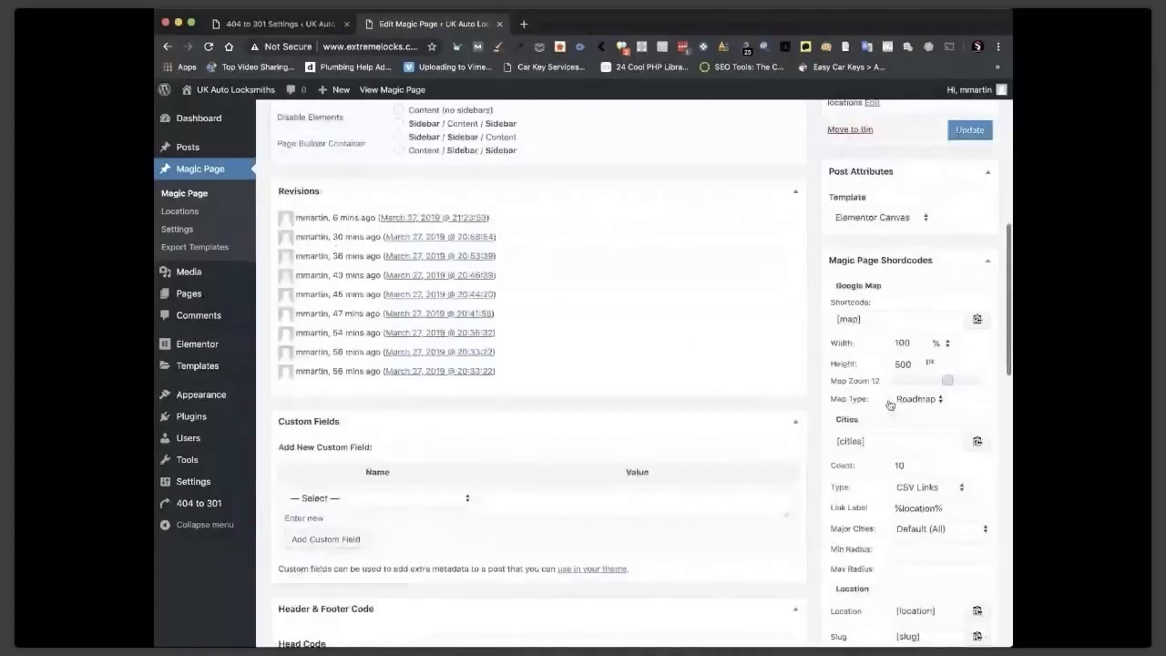
Update the Magic Page template and copy the existing location set's label.
{"action": "left_click", "coordinate": [970, 131]}
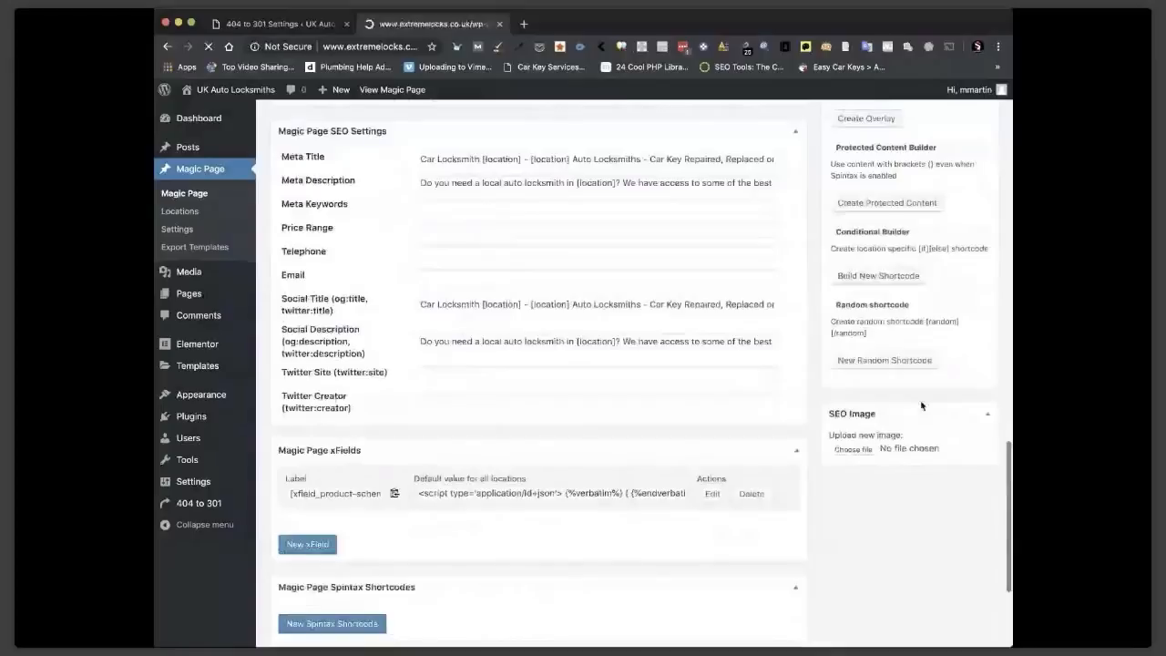
{"action": "scroll", "coordinate": [412, 517], "scroll_direction": "down", "scroll_amount": 3}
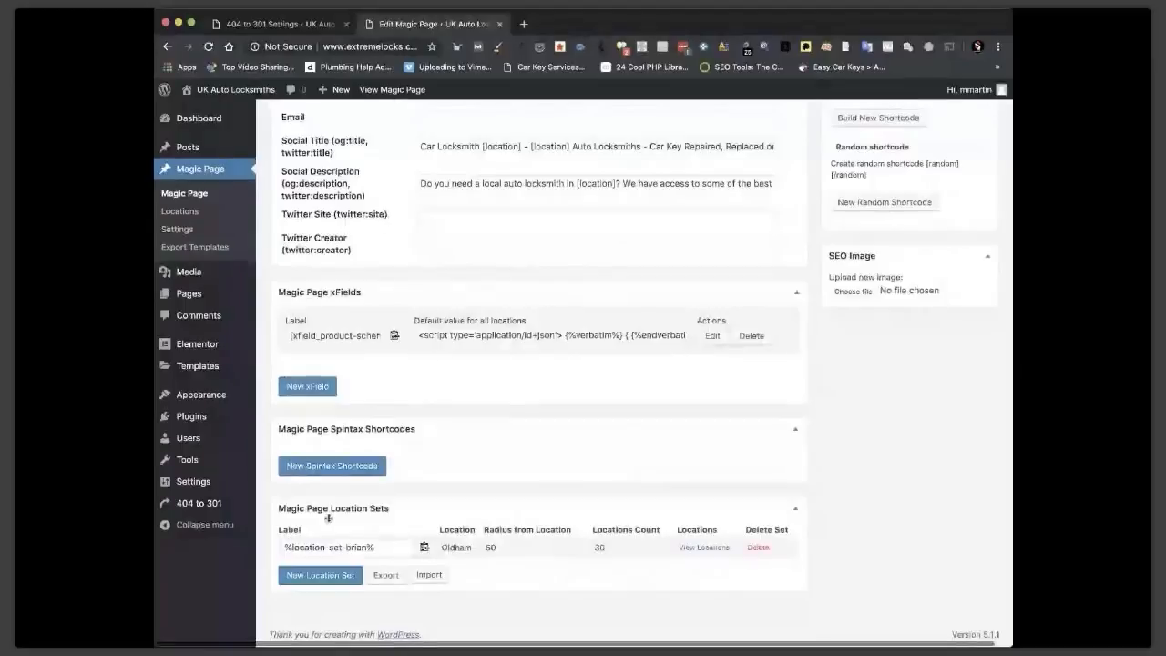
{"action": "left_click", "coordinate": [324, 575]}
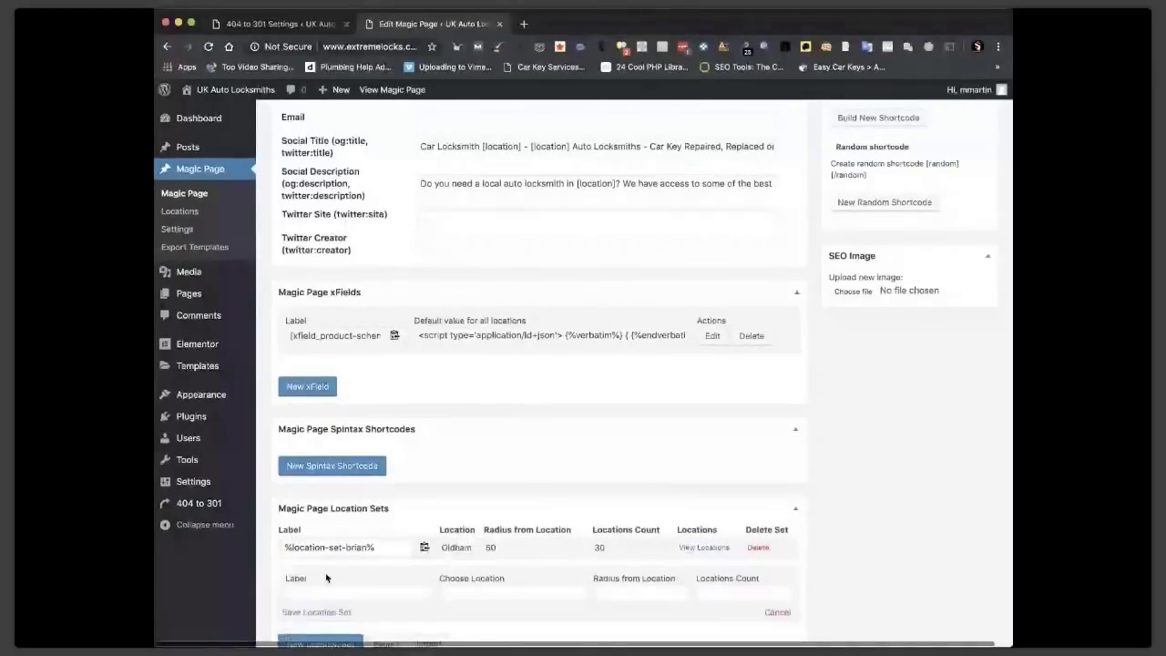
{"action": "scroll", "coordinate": [613, 516], "scroll_direction": "down", "scroll_amount": 3}
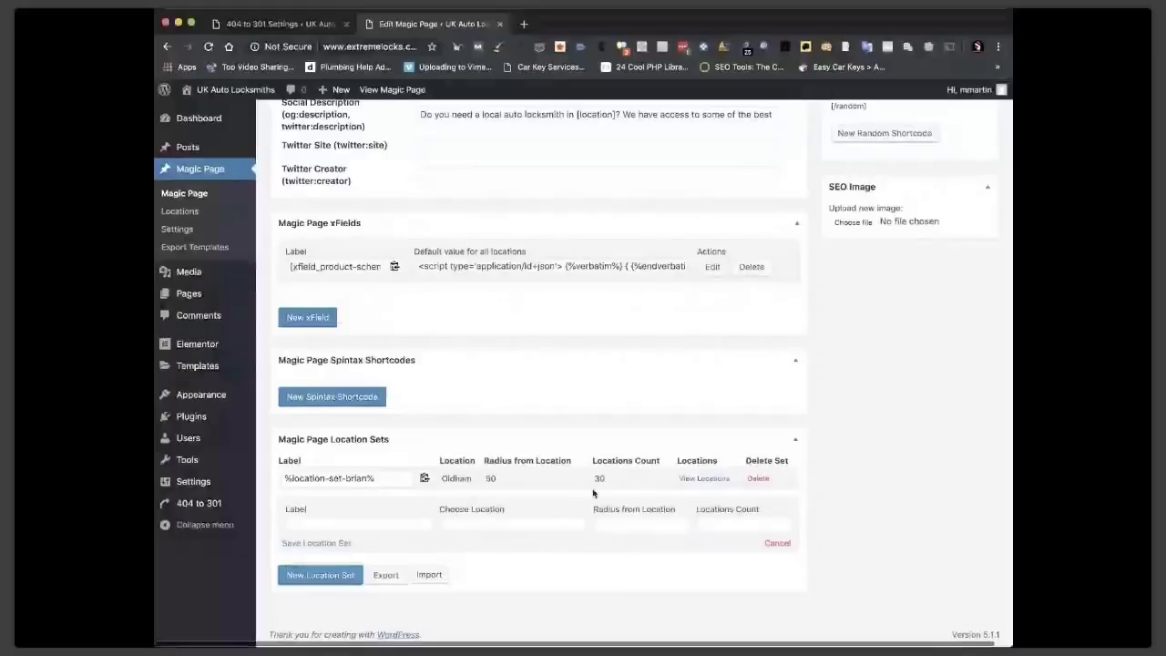
{"action": "left_click", "coordinate": [424, 479]}
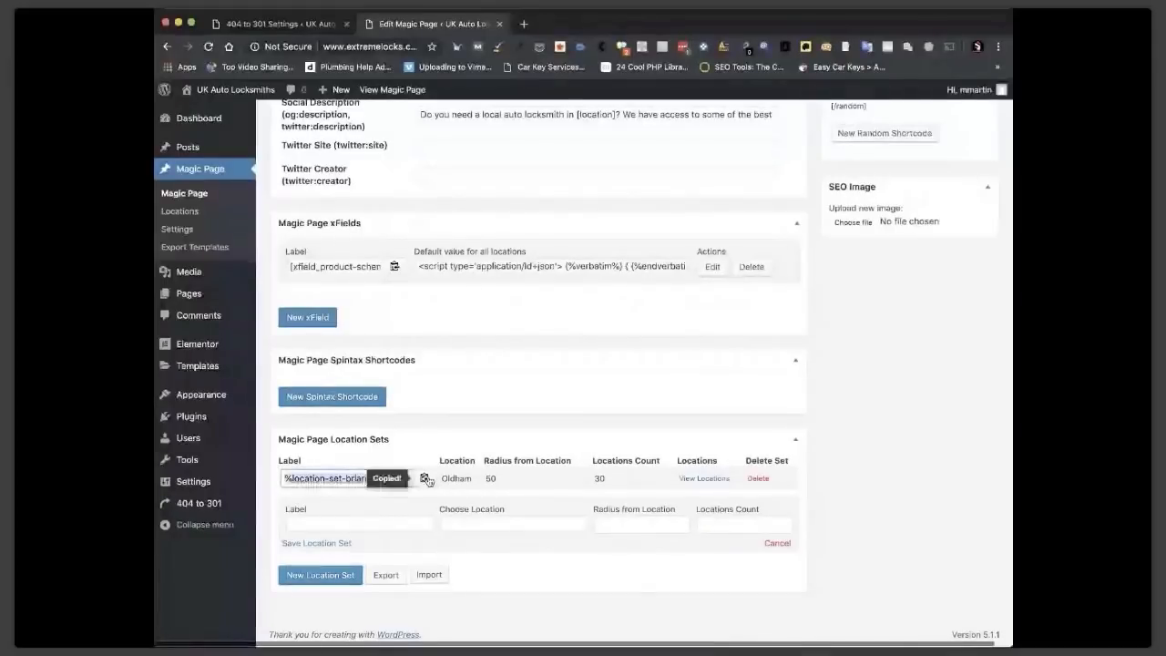
{"action": "scroll", "coordinate": [318, 398], "scroll_direction": "up", "scroll_amount": 2}
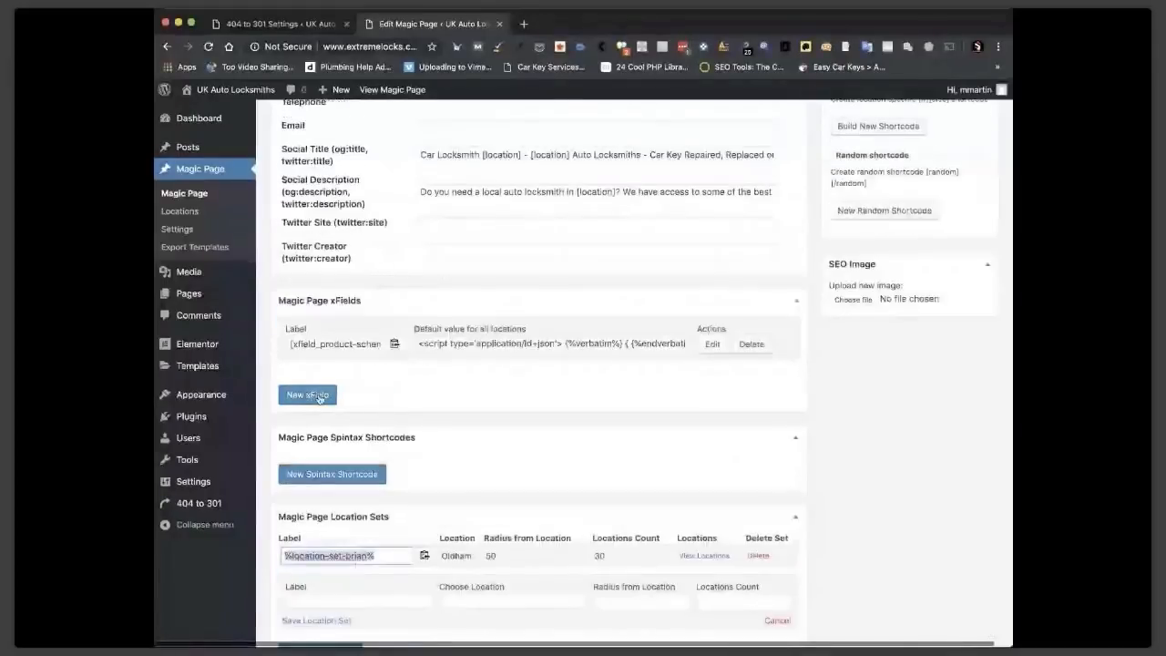
Draft a 'Rank & Rent' xField with a custom location row set to the pasted location set label.
{"action": "left_click", "coordinate": [319, 398]}
{"action": "type", "text": "Rank"}
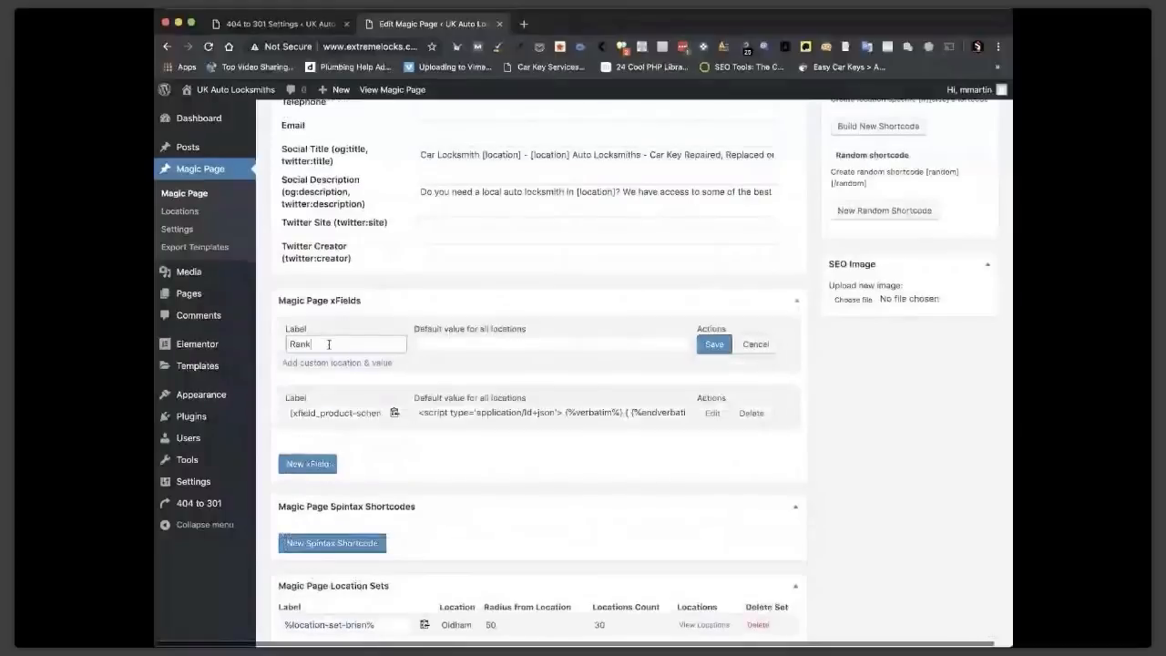
{"action": "type", "text": " & Rent"}
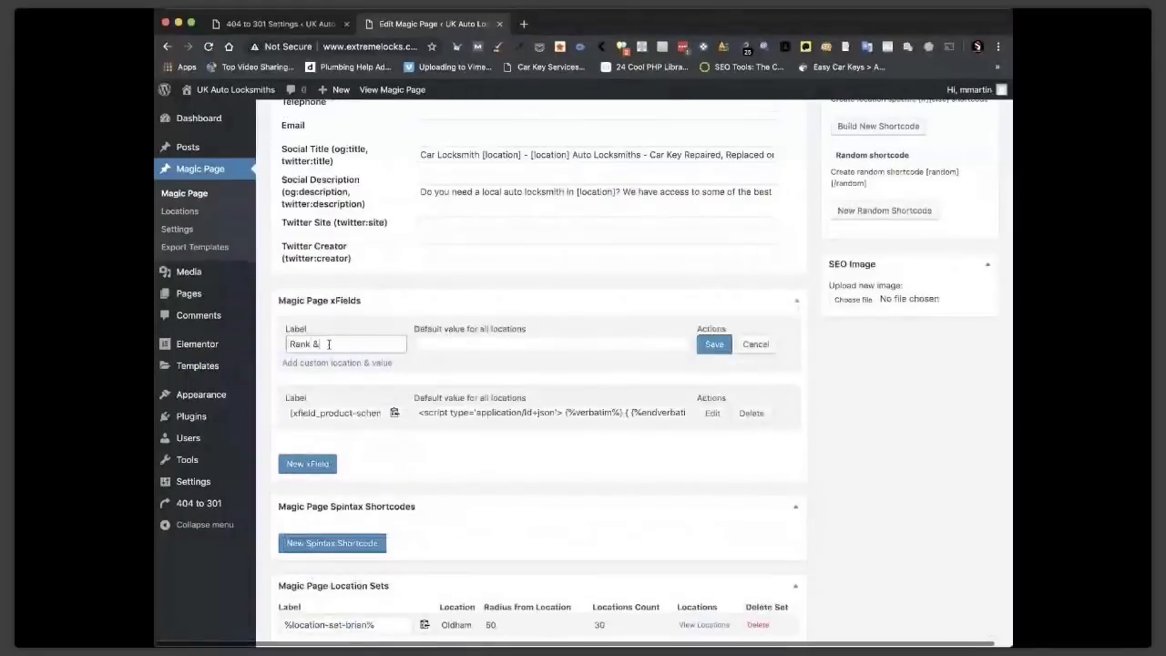
{"action": "left_click", "coordinate": [443, 343]}
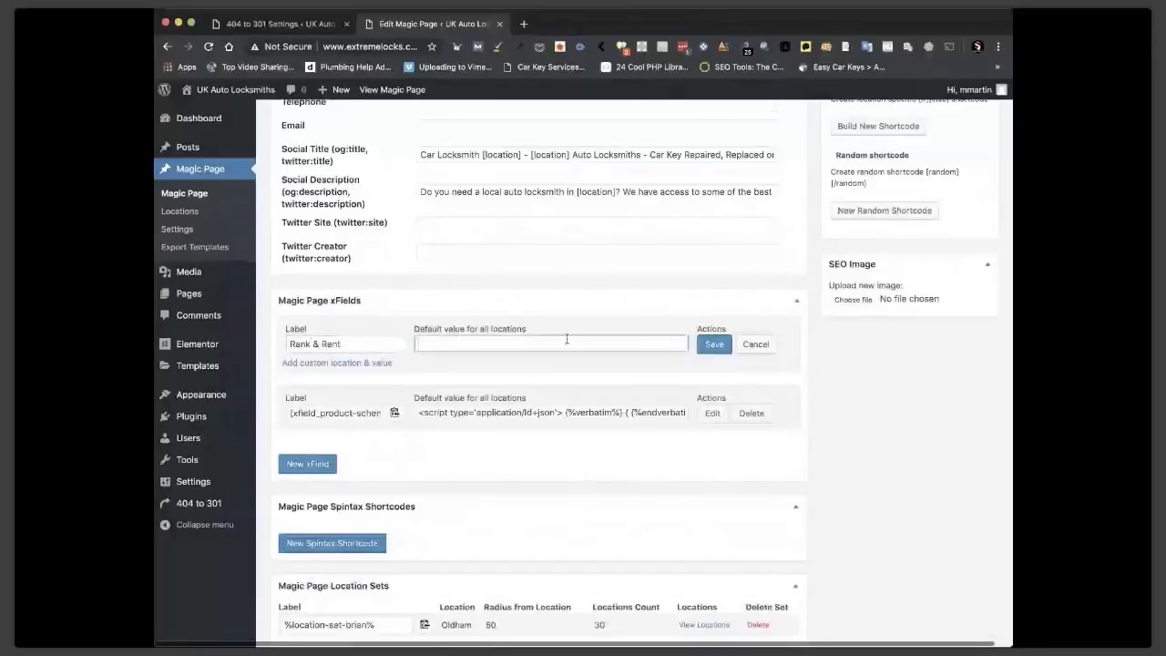
{"action": "left_click", "coordinate": [358, 363]}
{"action": "left_click", "coordinate": [315, 381]}
{"action": "key", "text": "super+v"}
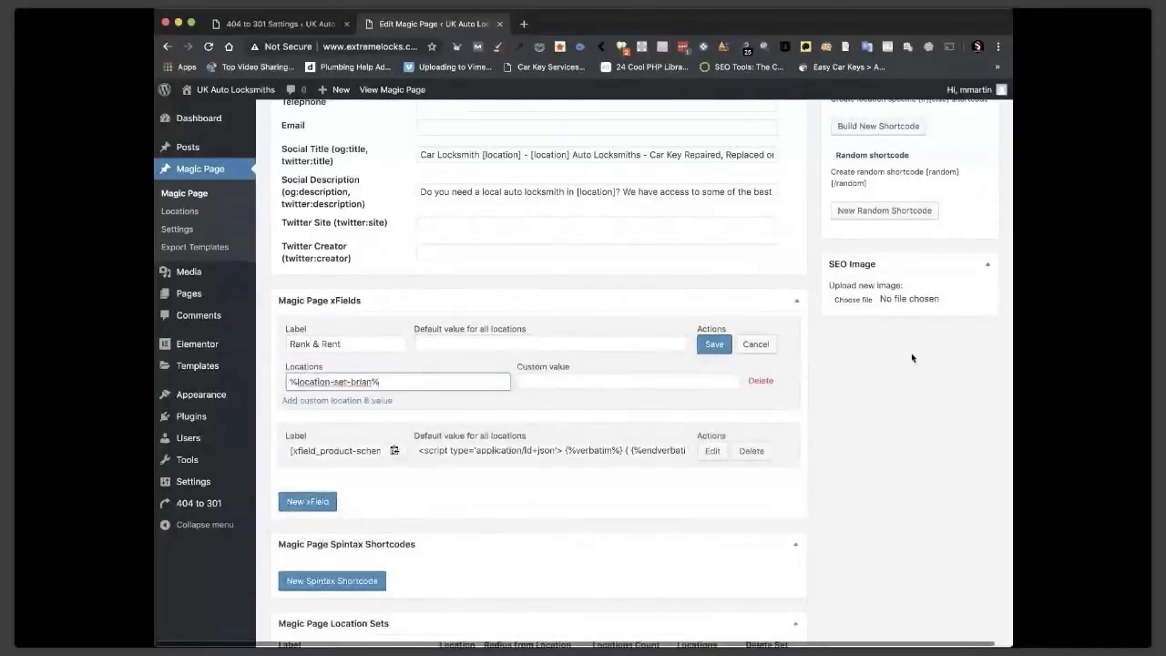
{"action": "scroll", "coordinate": [911, 355], "scroll_direction": "up", "scroll_amount": 2}
Generate overlay iframe code from the website URL and select the code.
{"action": "scroll", "coordinate": [911, 354], "scroll_direction": "up", "scroll_amount": 3}
{"action": "left_click", "coordinate": [878, 211]}
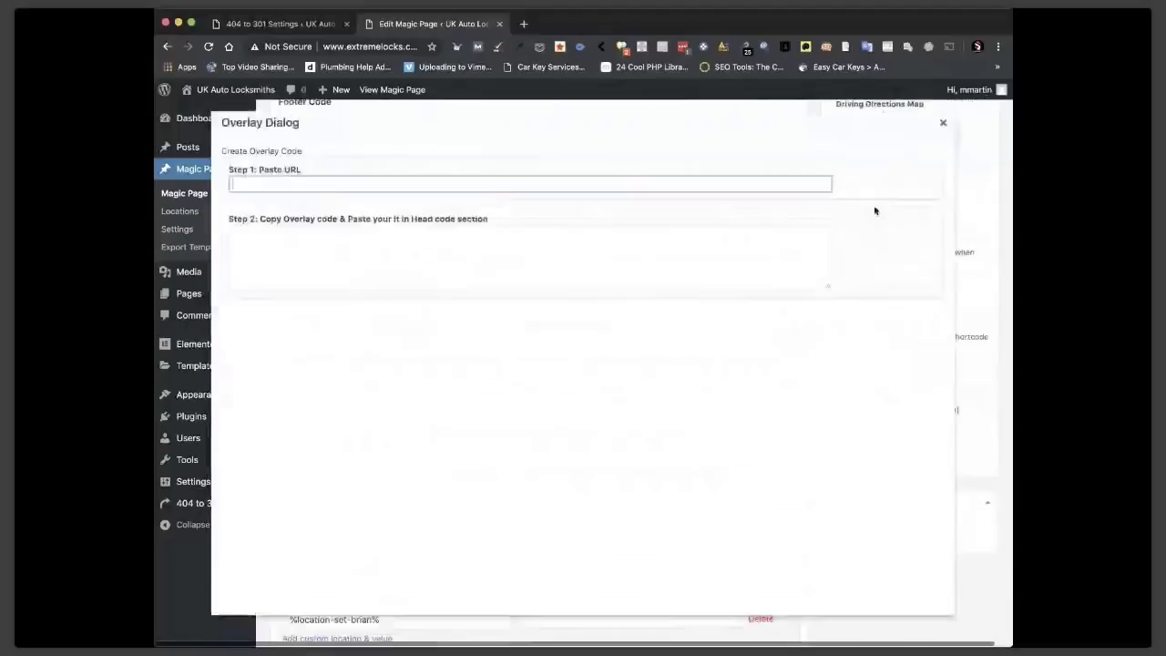
{"action": "type", "text": "https://mik"}
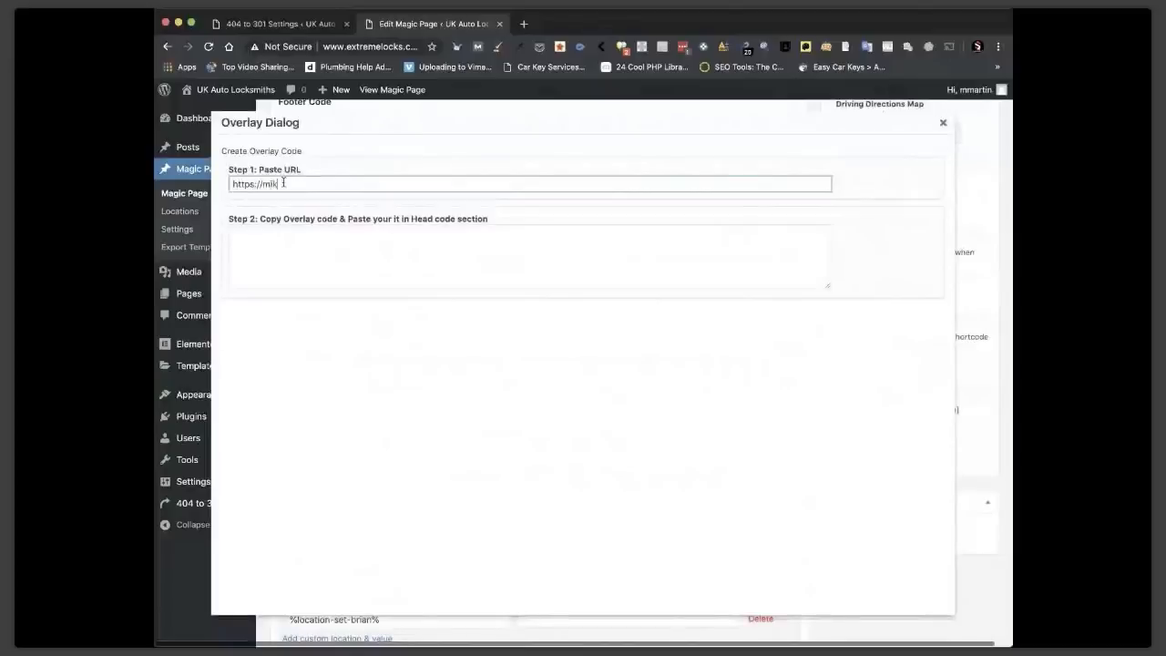
{"action": "type", "text": "emartin.com"}
{"action": "left_click", "coordinate": [564, 245]}
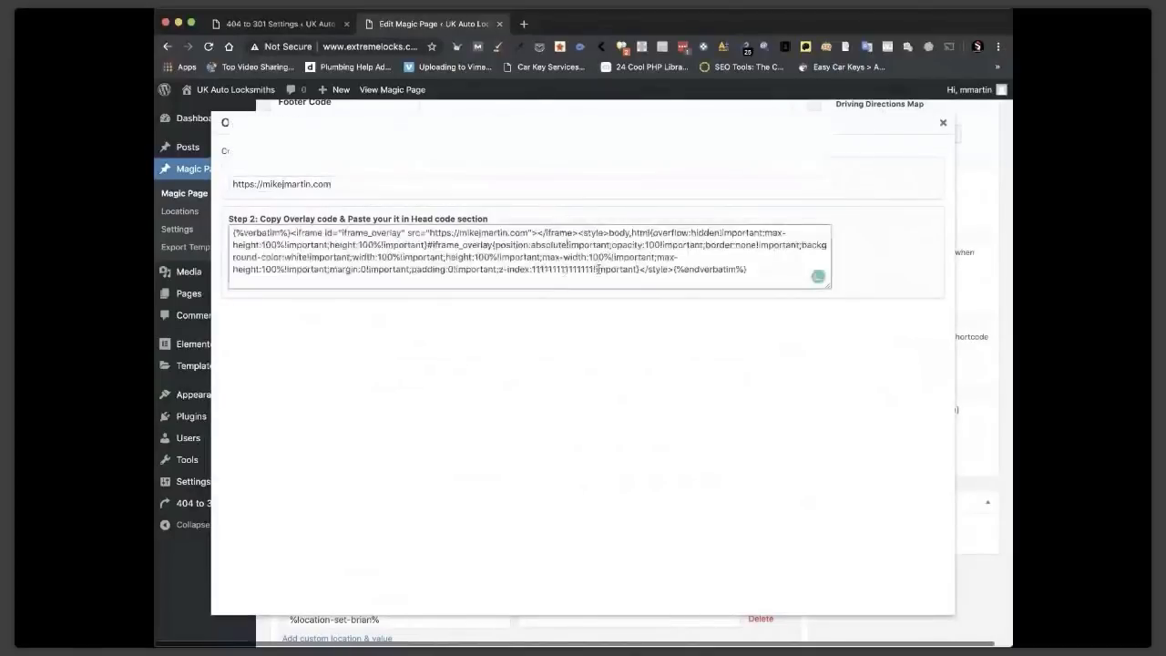
{"action": "key", "text": "super+a"}
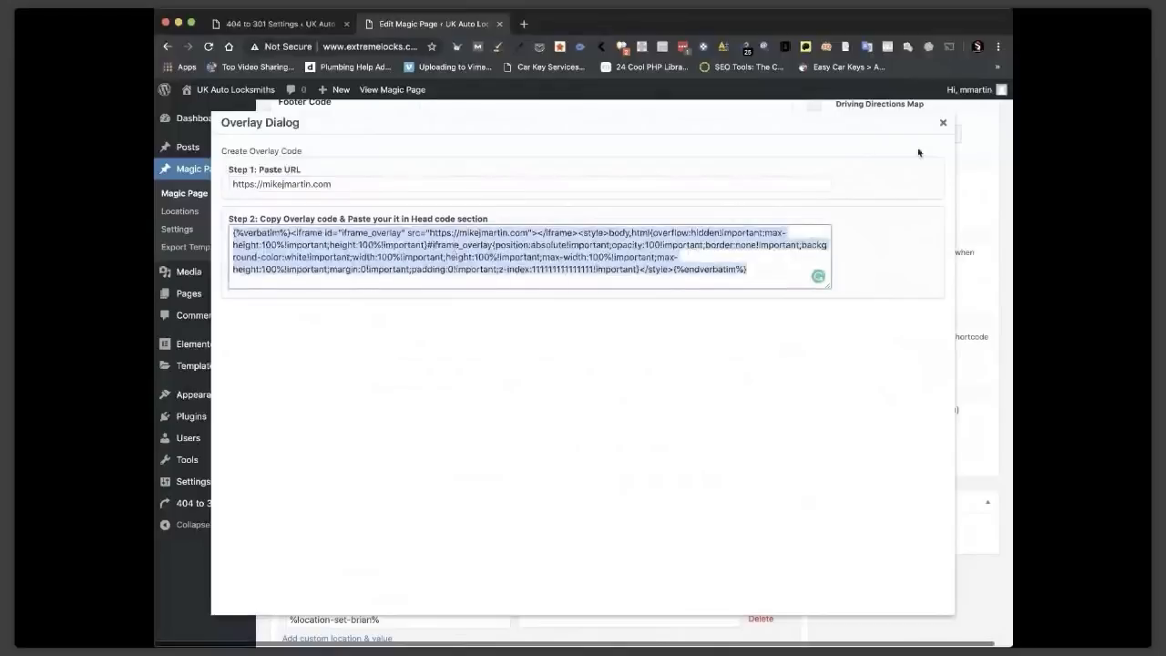
{"action": "left_click", "coordinate": [943, 122]}
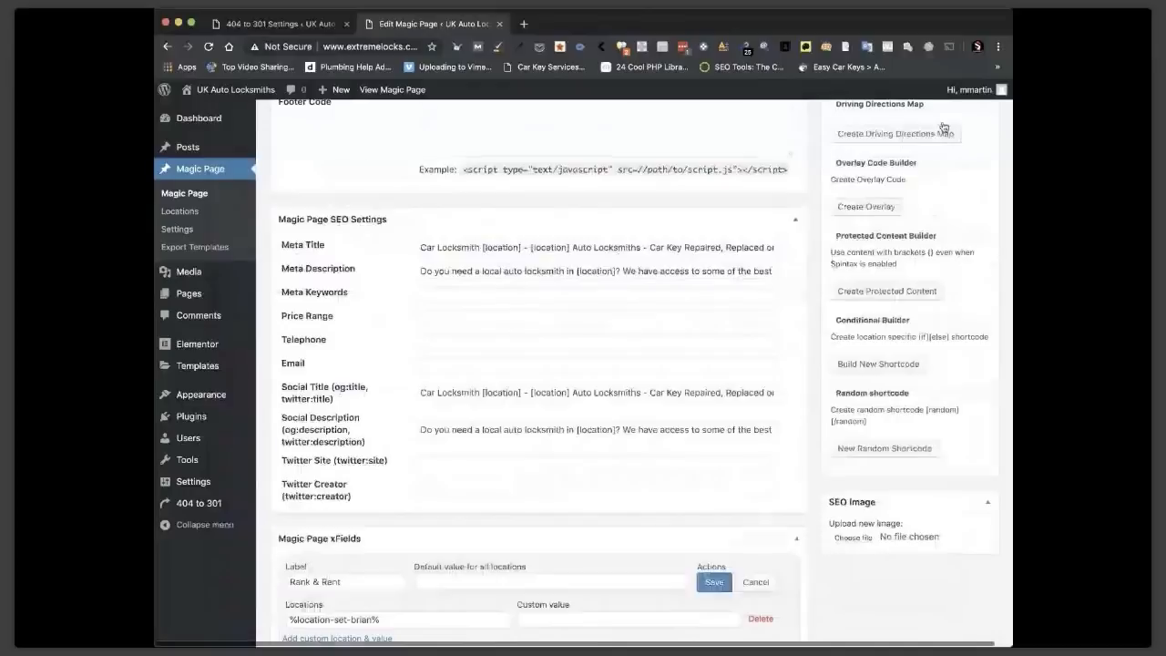
Save the Rank & Rent xField with its custom location value.
{"action": "scroll", "coordinate": [541, 394], "scroll_direction": "down", "scroll_amount": 5}
{"action": "left_click", "coordinate": [540, 394]}
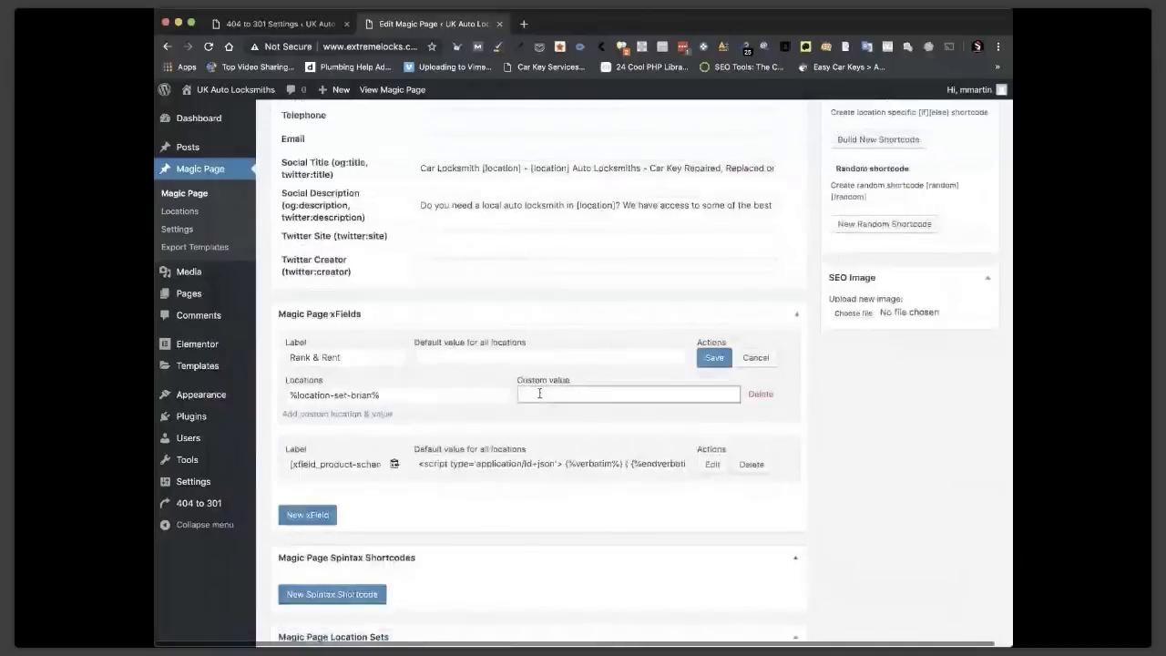
{"action": "left_click", "coordinate": [715, 358]}
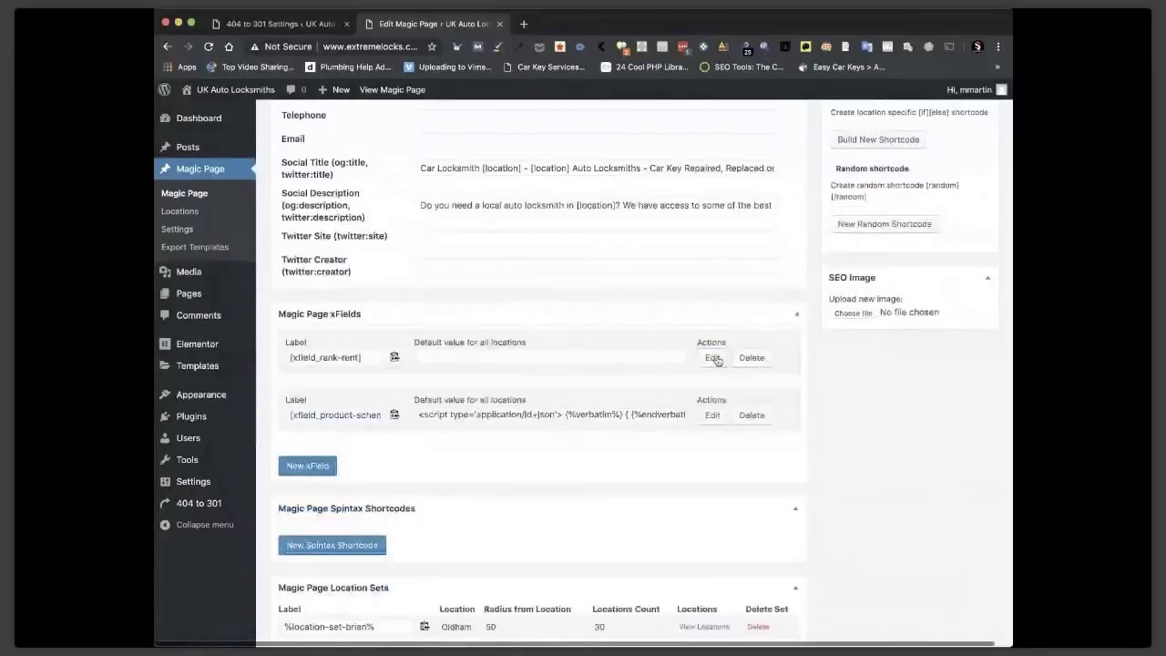
{"action": "scroll", "coordinate": [461, 168], "scroll_direction": "up", "scroll_amount": 5}
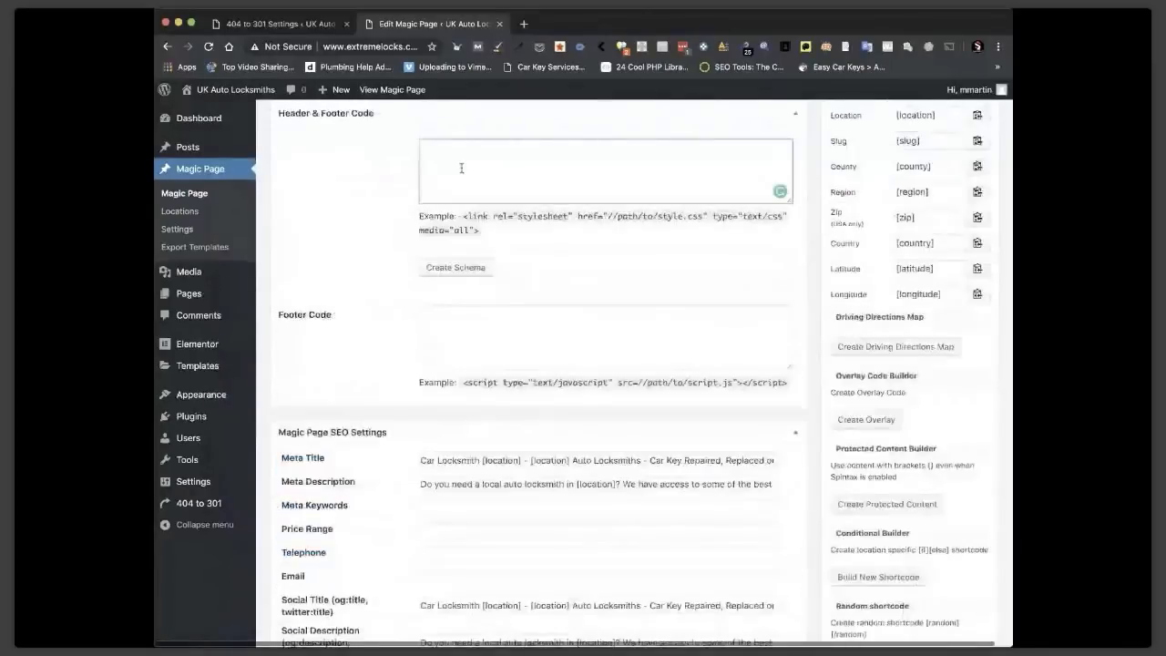
{"action": "scroll", "coordinate": [460, 168], "scroll_direction": "up", "scroll_amount": 8}
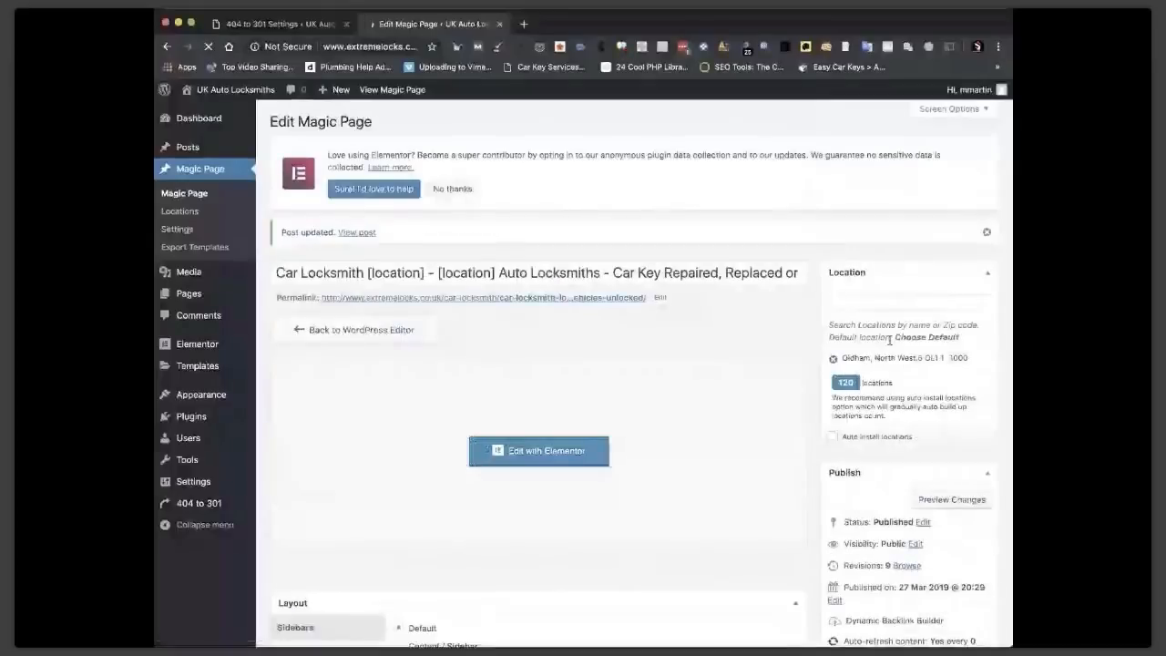
{"action": "scroll", "coordinate": [698, 550], "scroll_direction": "down", "scroll_amount": 20}
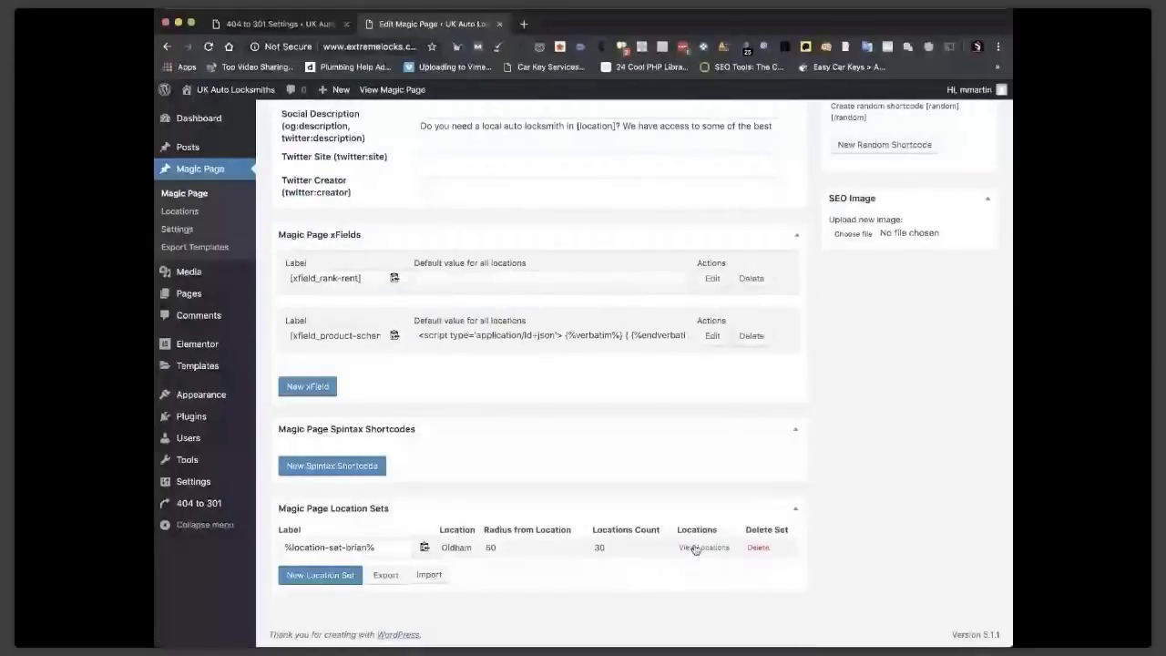
Review the location set's places, then view the live Oldham page showing the overlay.
{"action": "left_click", "coordinate": [702, 548]}
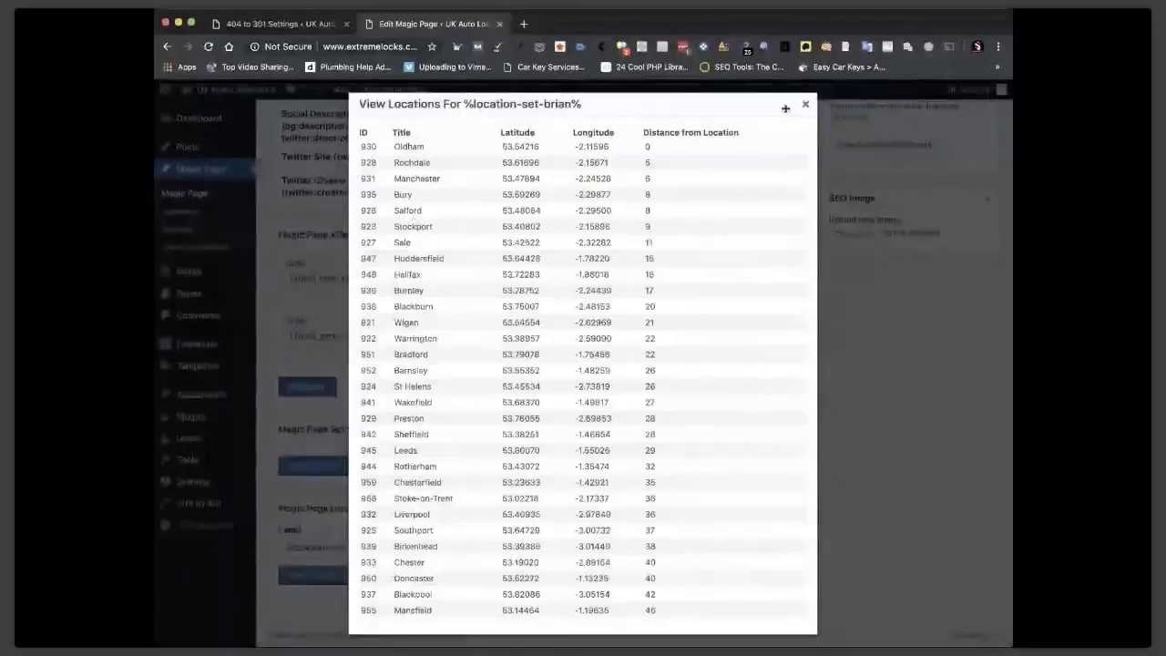
{"action": "left_click", "coordinate": [806, 103]}
{"action": "scroll", "coordinate": [478, 242], "scroll_direction": "up", "scroll_amount": 20}
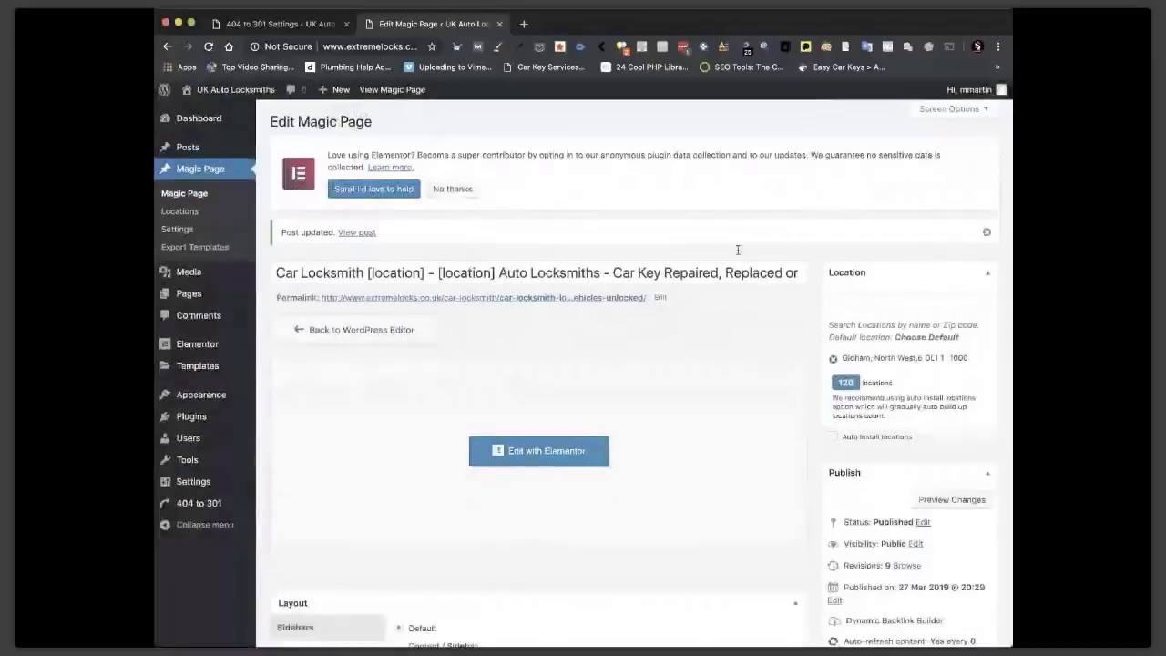
{"action": "left_click", "coordinate": [408, 91]}
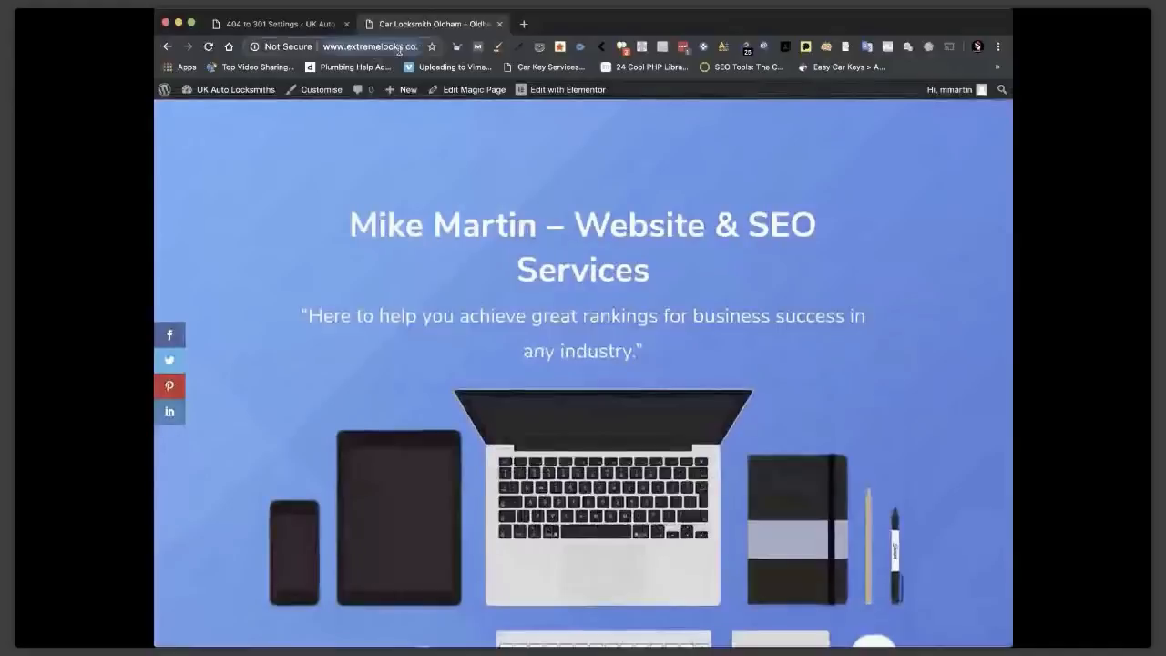
Load the London location page by changing the end of the page address to 'london'.
{"action": "left_click", "coordinate": [401, 48]}
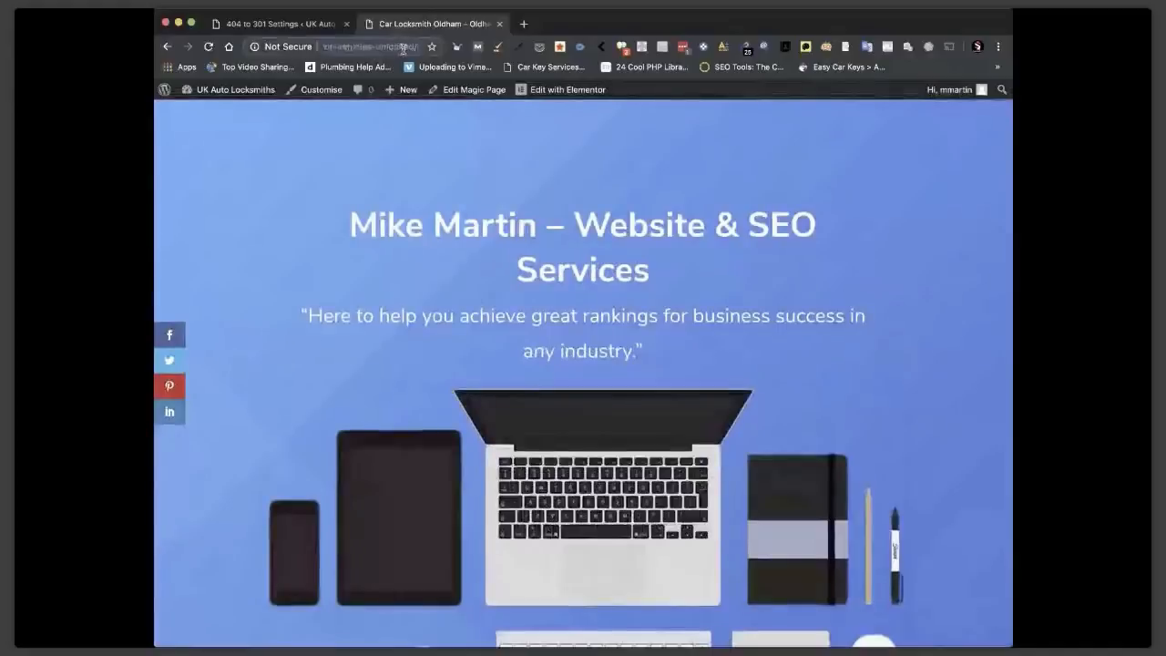
{"action": "left_click_drag", "start_coordinate": [413, 46], "coordinate": [478, 53]}
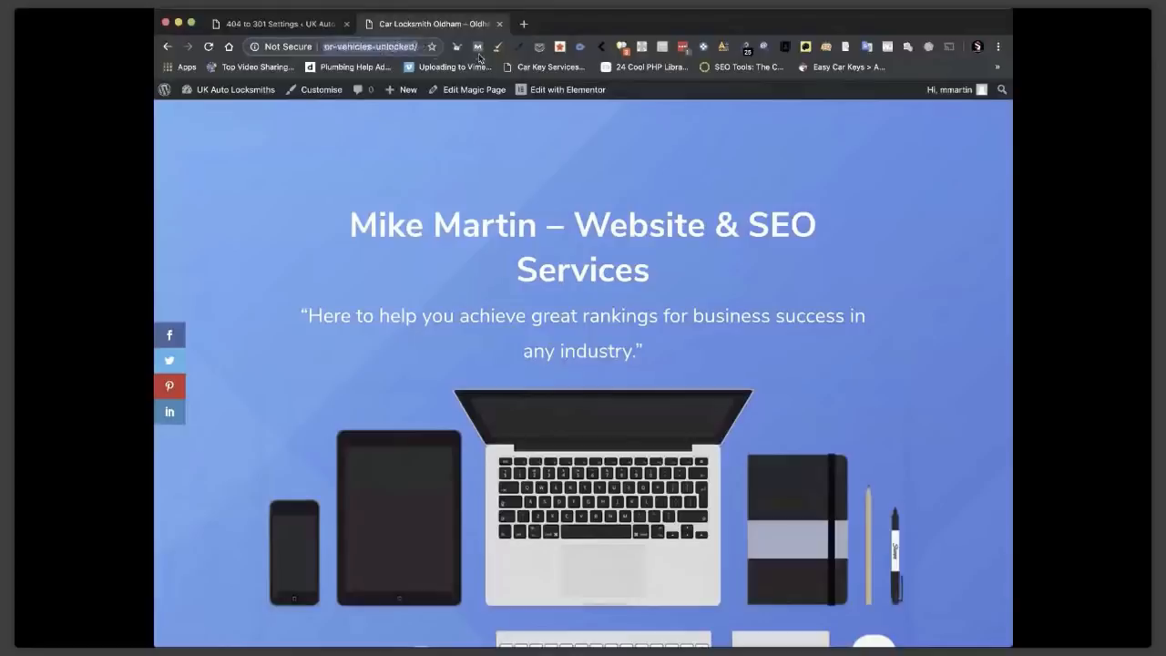
{"action": "type", "text": "london"}
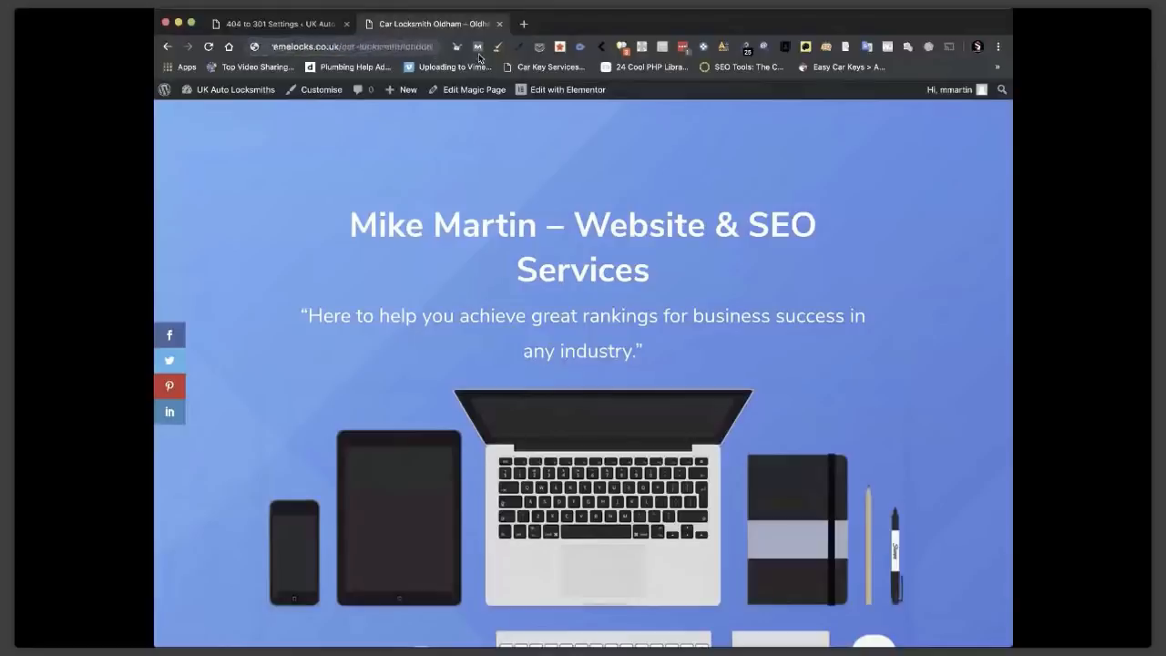
{"action": "key", "text": "Return"}
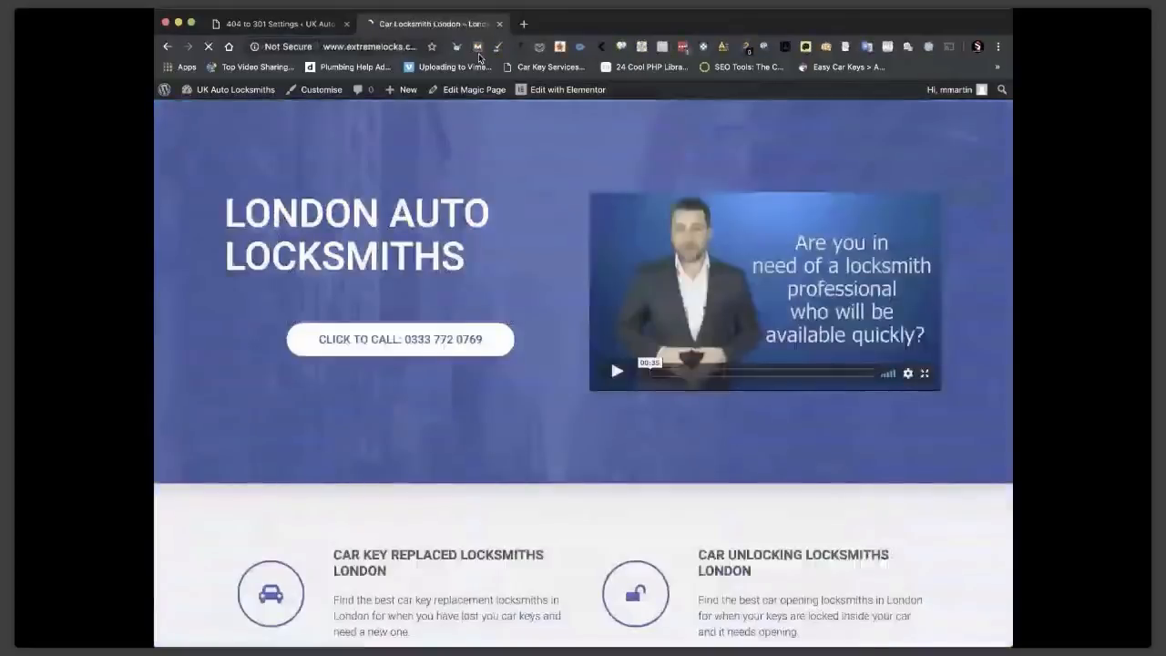
{"action": "scroll", "coordinate": [755, 437], "scroll_direction": "down", "scroll_amount": 10}
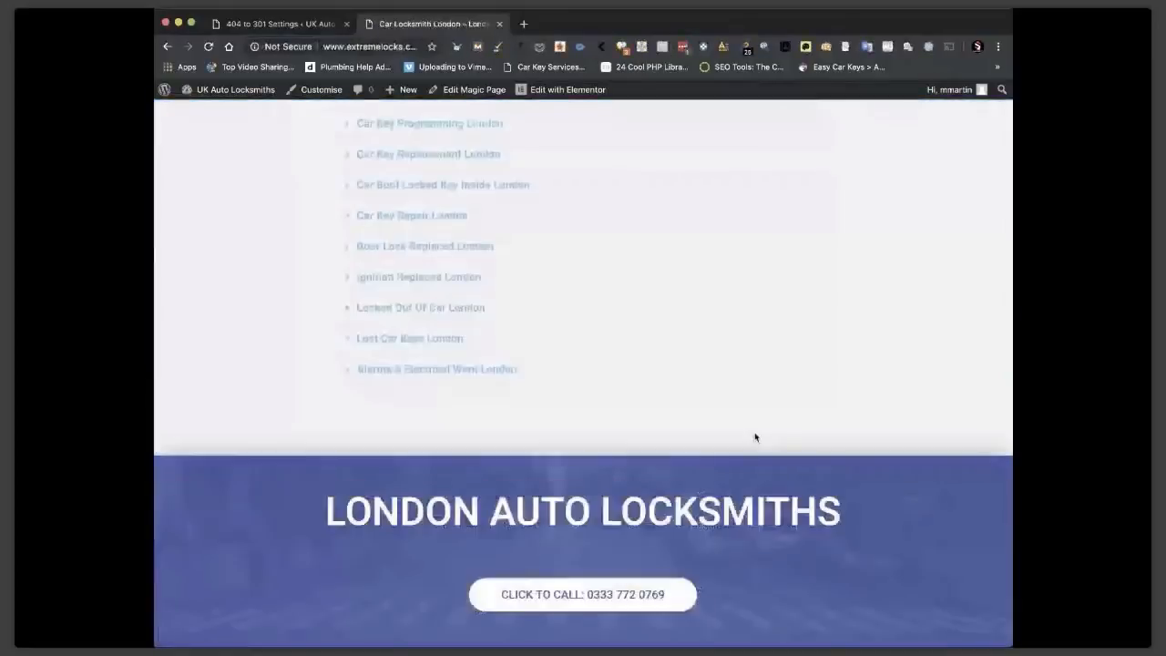
{"action": "scroll", "coordinate": [755, 437], "scroll_direction": "up", "scroll_amount": 4}
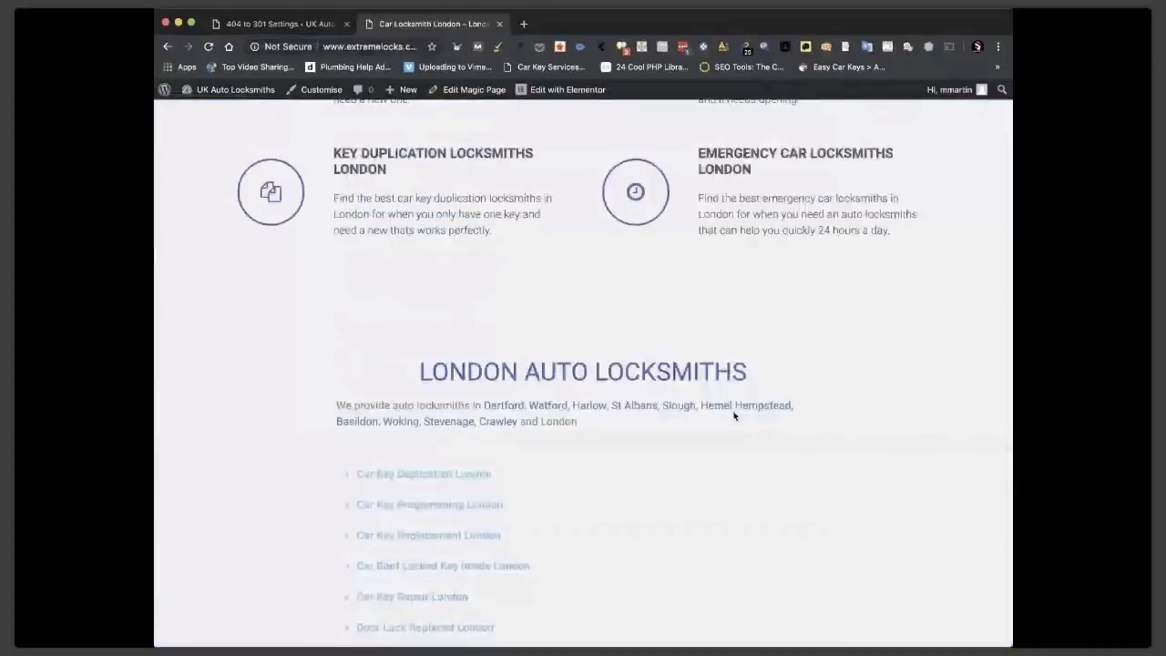
{"action": "scroll", "coordinate": [734, 415], "scroll_direction": "up", "scroll_amount": 6}
Visit the Stockport and Rochdale pages from the Oldham page's town links.
{"action": "left_click", "coordinate": [416, 46]}
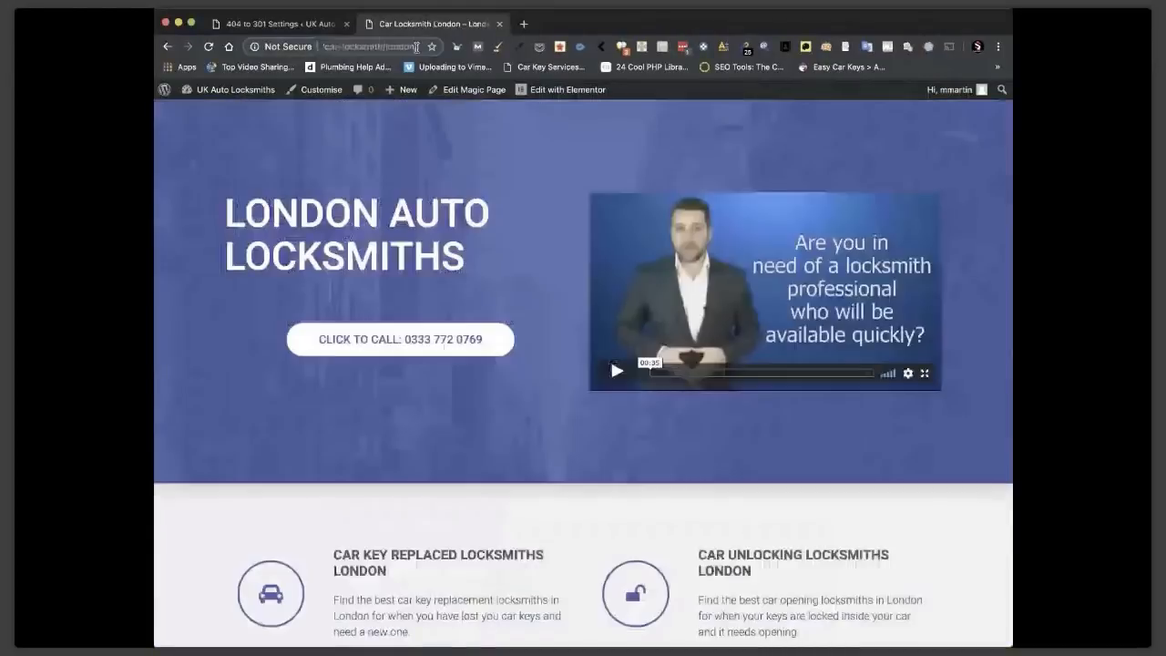
{"action": "key", "text": "BackSpace"}
{"action": "key", "text": "BackSpace"}
{"action": "key", "text": "BackSpace"}
{"action": "key", "text": "BackSpace"}
{"action": "key", "text": "BackSpace"}
{"action": "key", "text": "BackSpace"}
{"action": "key", "text": "BackSpace"}
{"action": "key", "text": "BackSpace"}
{"action": "key", "text": "BackSpace"}
{"action": "key", "text": "BackSpace"}
{"action": "key", "text": "BackSpace"}
{"action": "key", "text": "BackSpace"}
{"action": "key", "text": "BackSpace"}
{"action": "key", "text": "BackSpace"}
{"action": "key", "text": "BackSpace"}
{"action": "key", "text": "BackSpace"}
{"action": "key", "text": "BackSpace"}
{"action": "key", "text": "BackSpace"}
{"action": "key", "text": "BackSpace"}
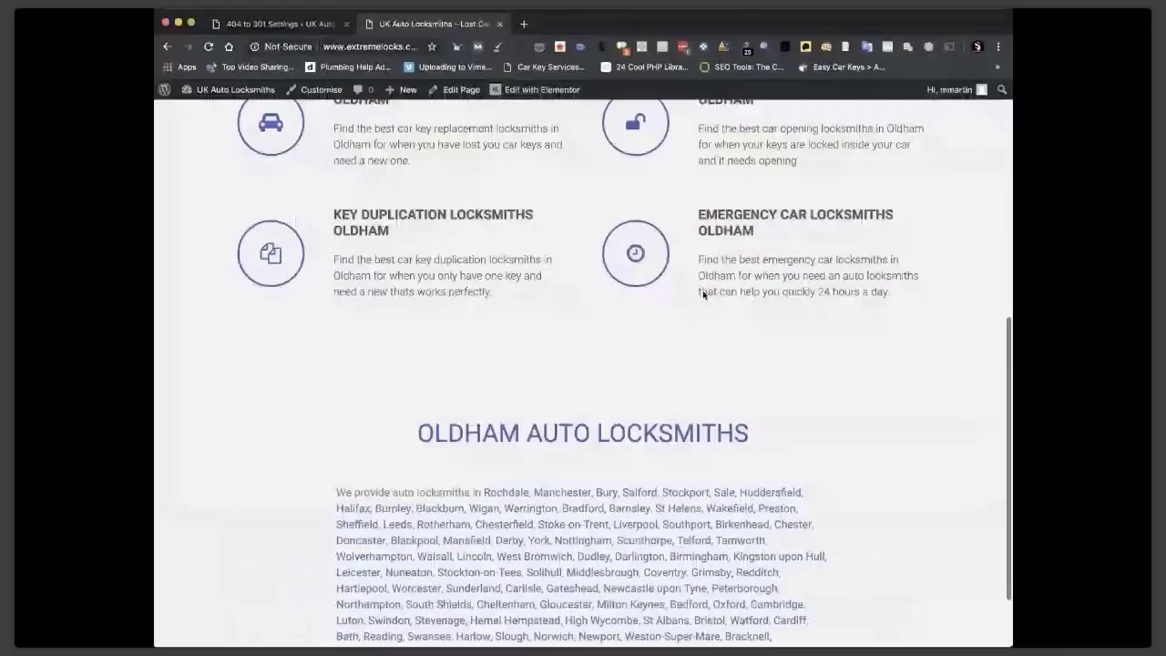
{"action": "scroll", "coordinate": [645, 504], "scroll_direction": "down", "scroll_amount": 2}
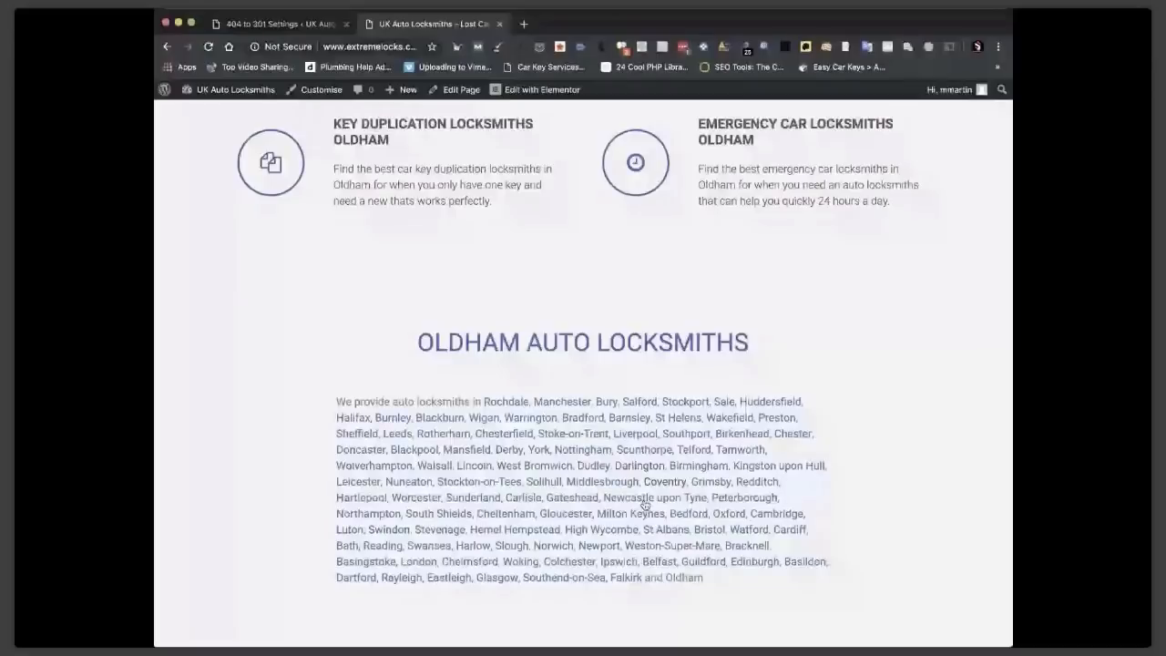
{"action": "left_click", "coordinate": [681, 402]}
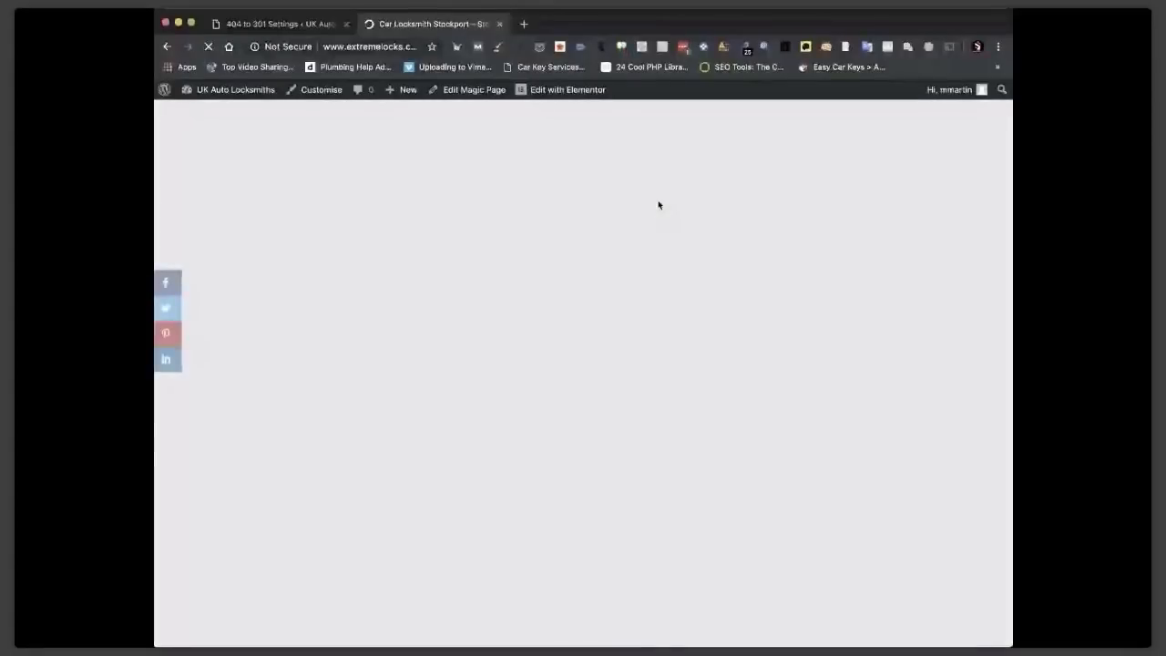
{"action": "left_click", "coordinate": [166, 46]}
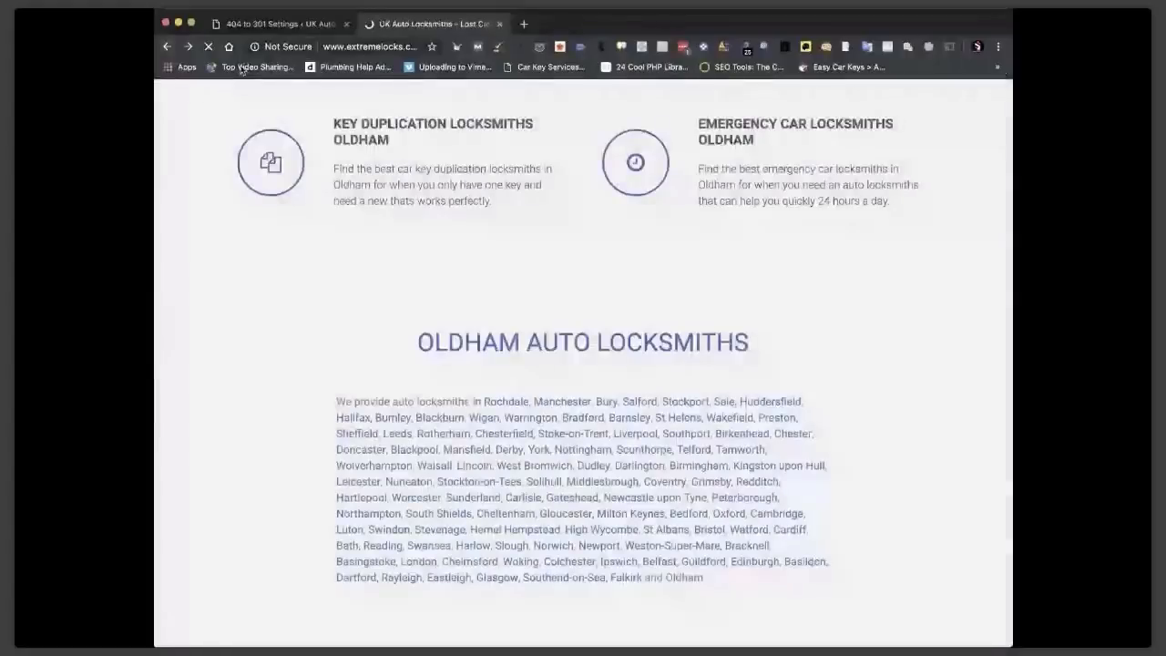
{"action": "left_click", "coordinate": [506, 402]}
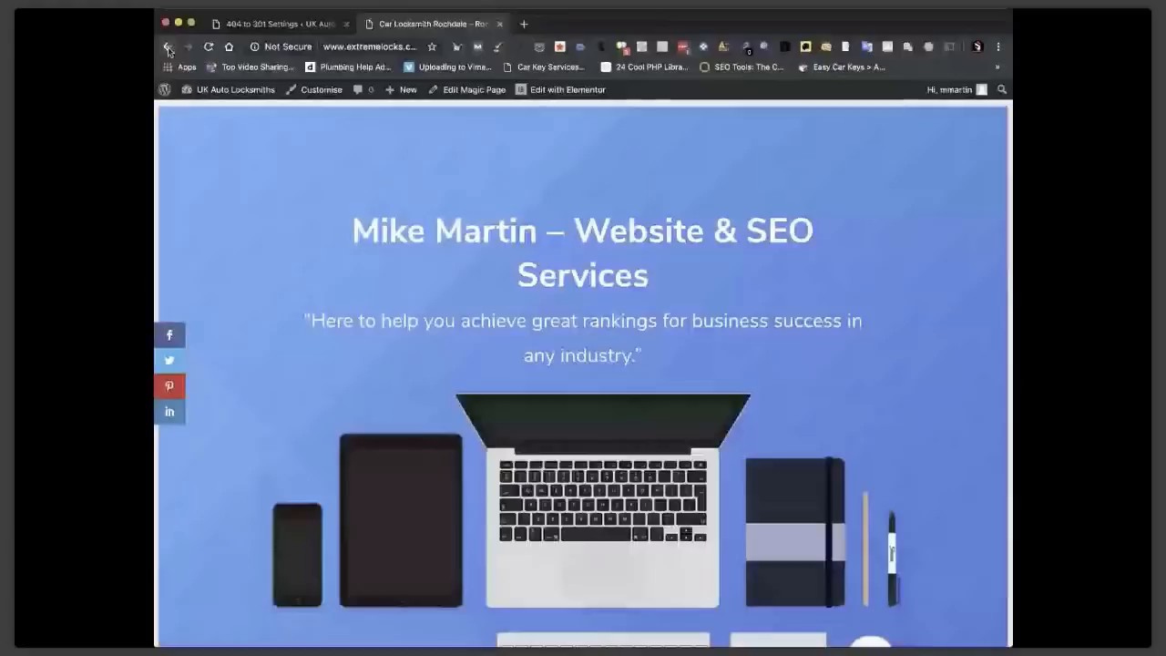
{"action": "left_click", "coordinate": [167, 46]}
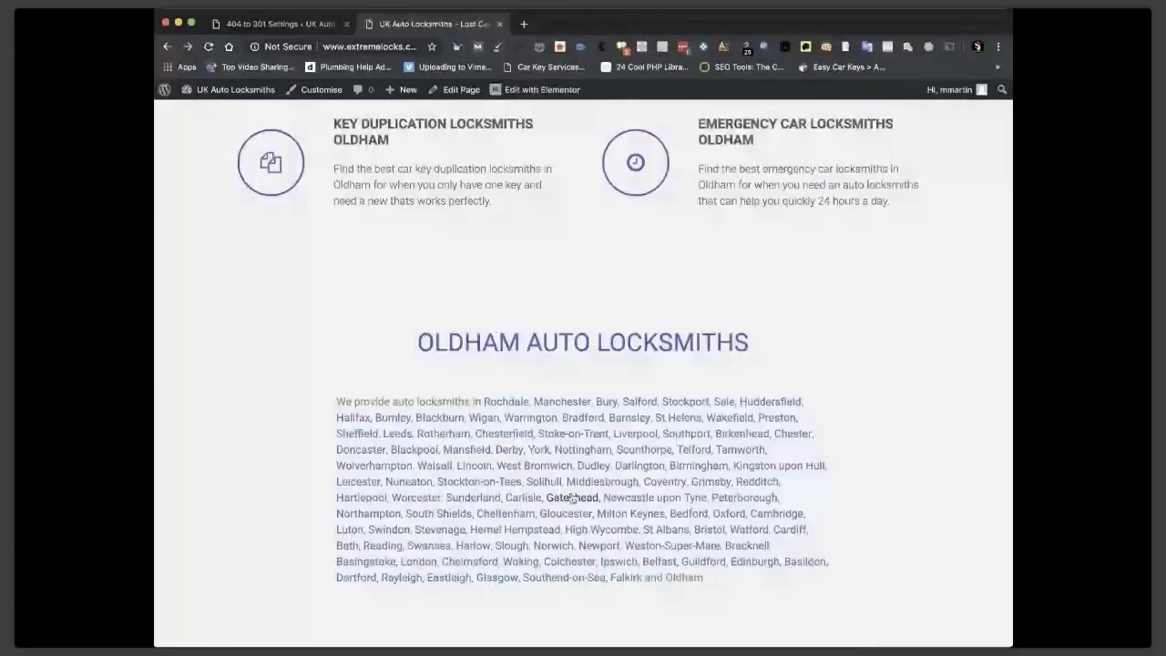
Visit the Gateshead page, then open the Middlesbrough Auto Locksmiths page.
{"action": "left_click", "coordinate": [572, 497]}
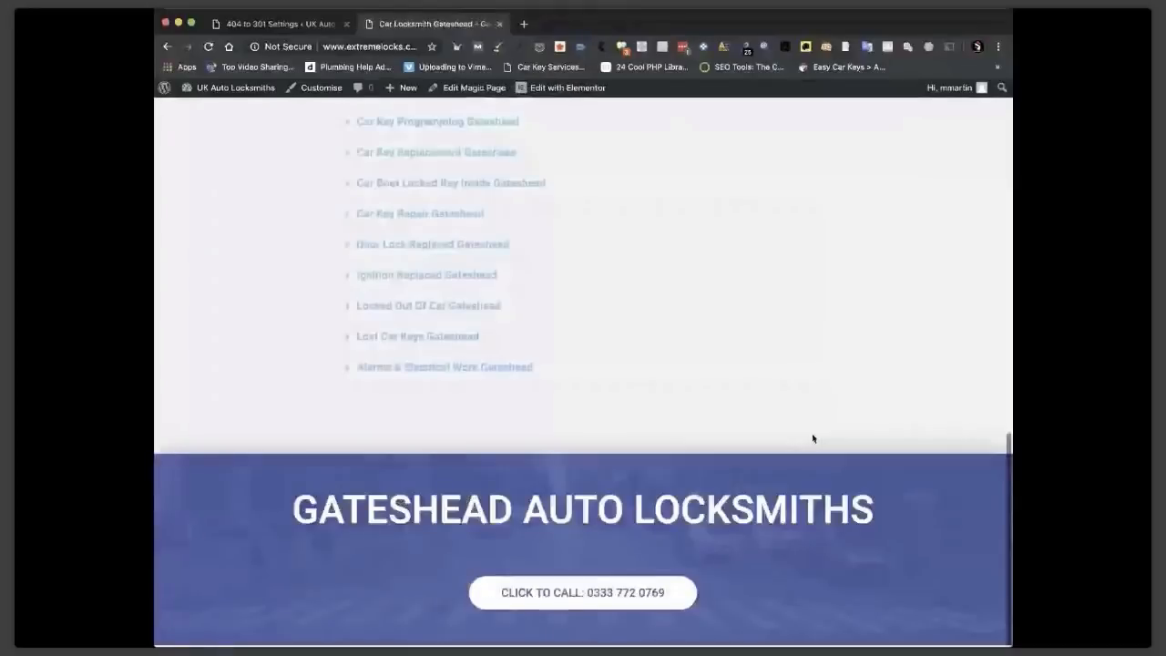
{"action": "key", "text": "super+bracketleft"}
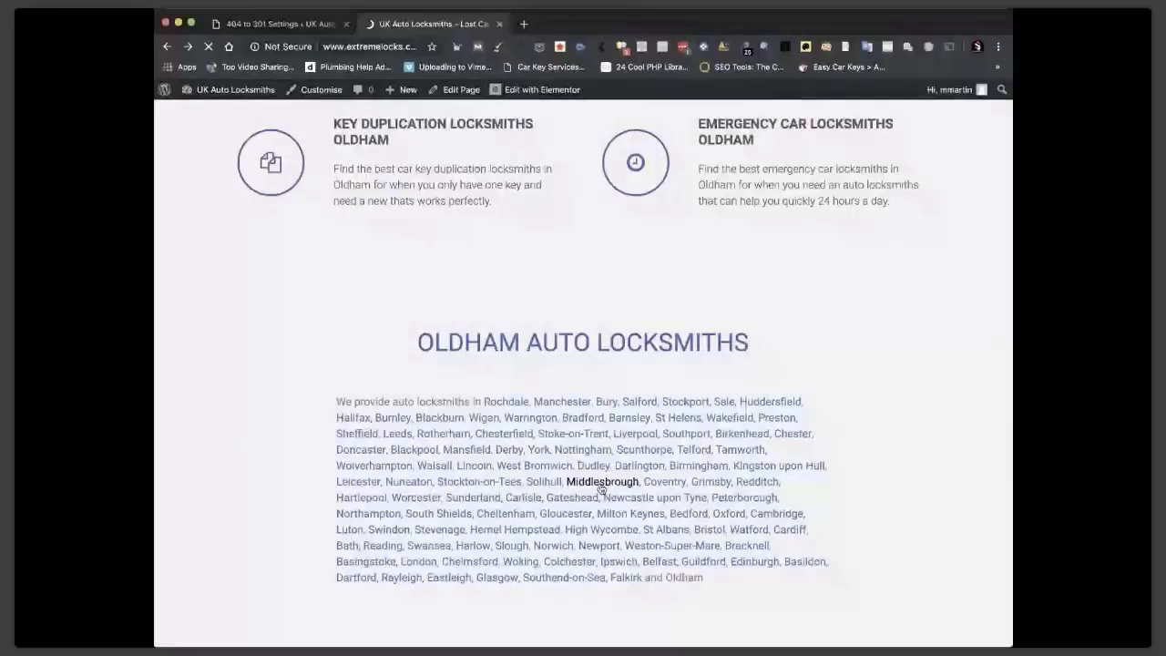
{"action": "left_click", "coordinate": [600, 482]}
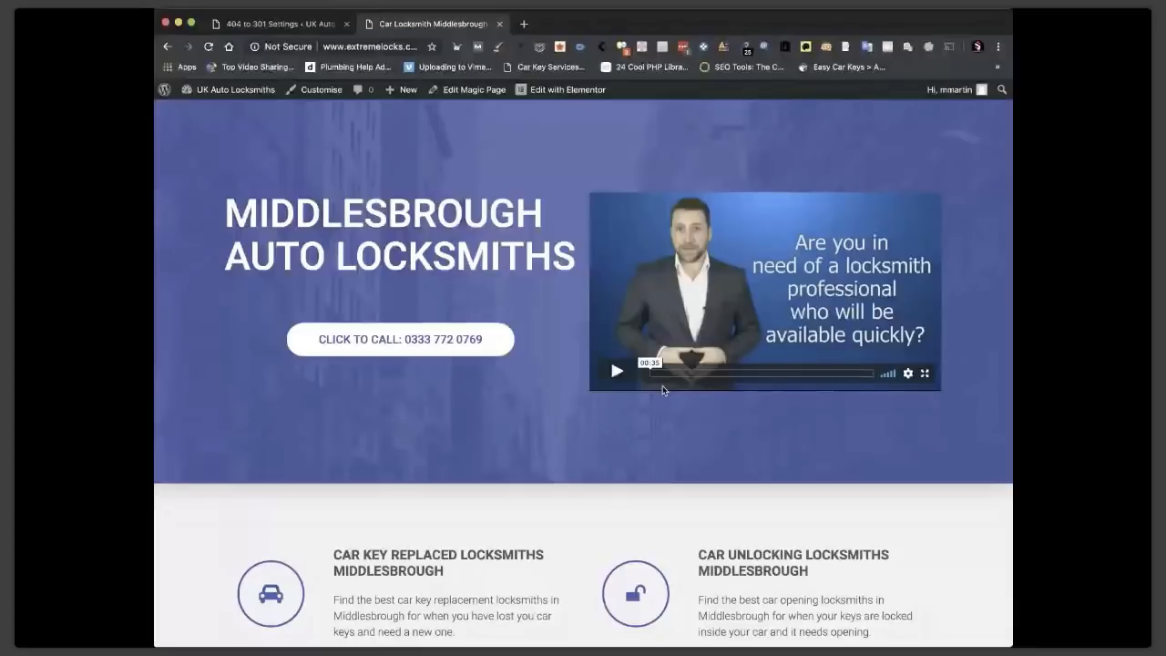
{"action": "left_click", "coordinate": [469, 90]}
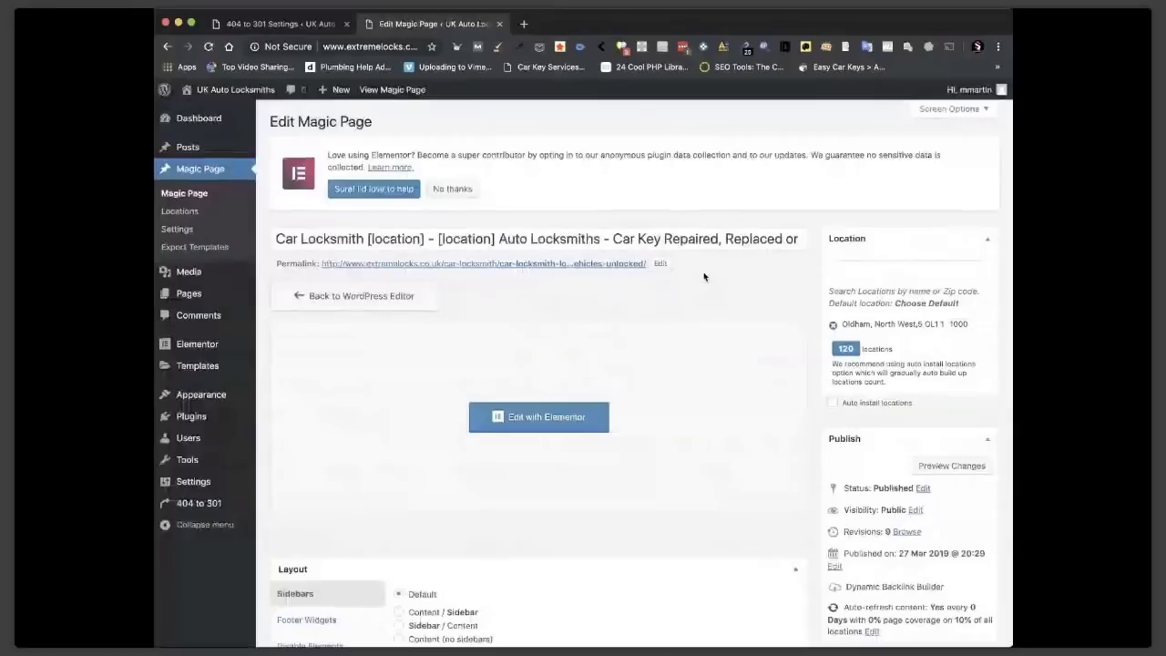
Delete the Oldham location set from the Magic Page Location Sets.
{"action": "scroll", "coordinate": [768, 421], "scroll_direction": "down", "scroll_amount": 20}
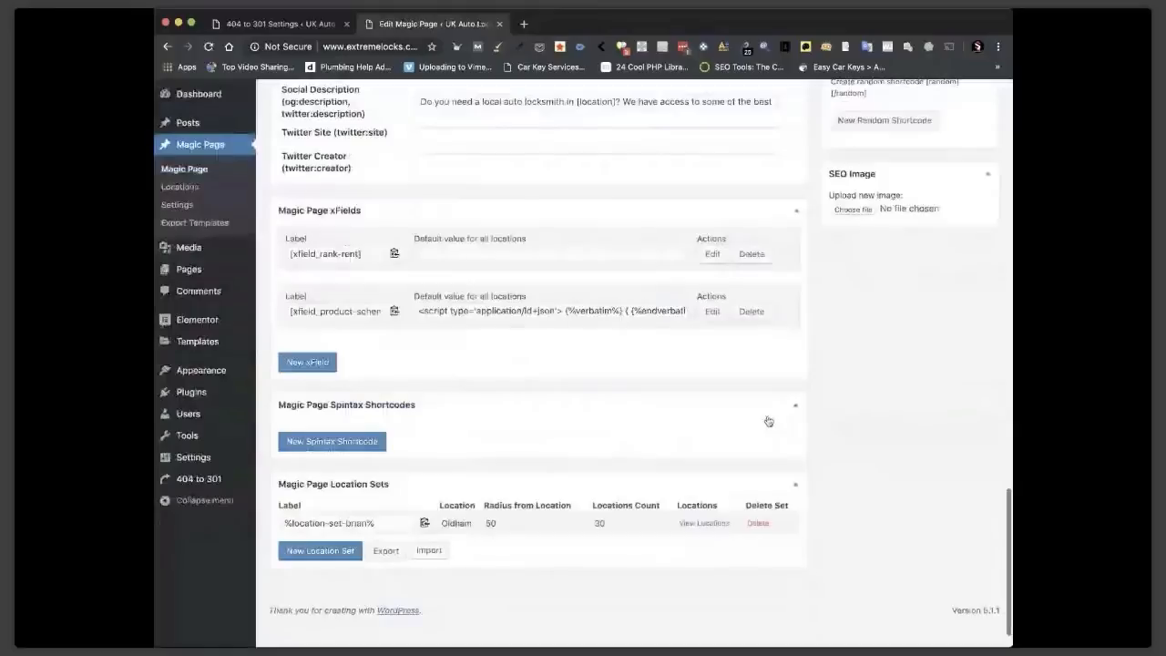
{"action": "left_click", "coordinate": [757, 548]}
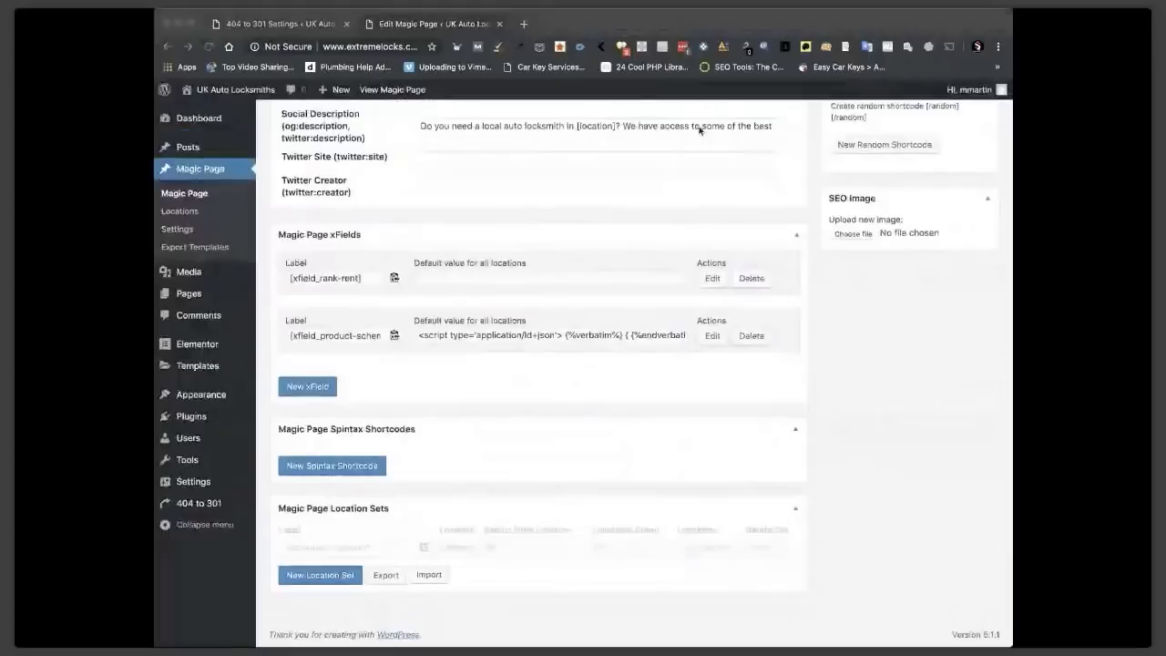
{"action": "scroll", "coordinate": [592, 273], "scroll_direction": "up", "scroll_amount": 6}
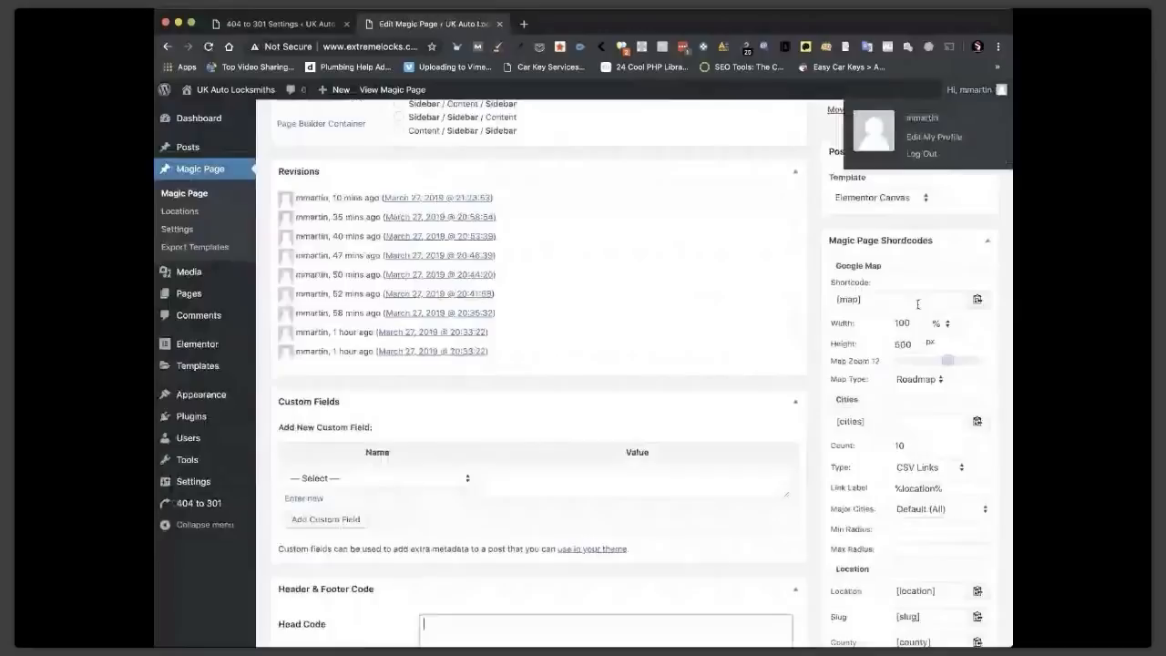
{"action": "scroll", "coordinate": [817, 387], "scroll_direction": "down", "scroll_amount": 5}
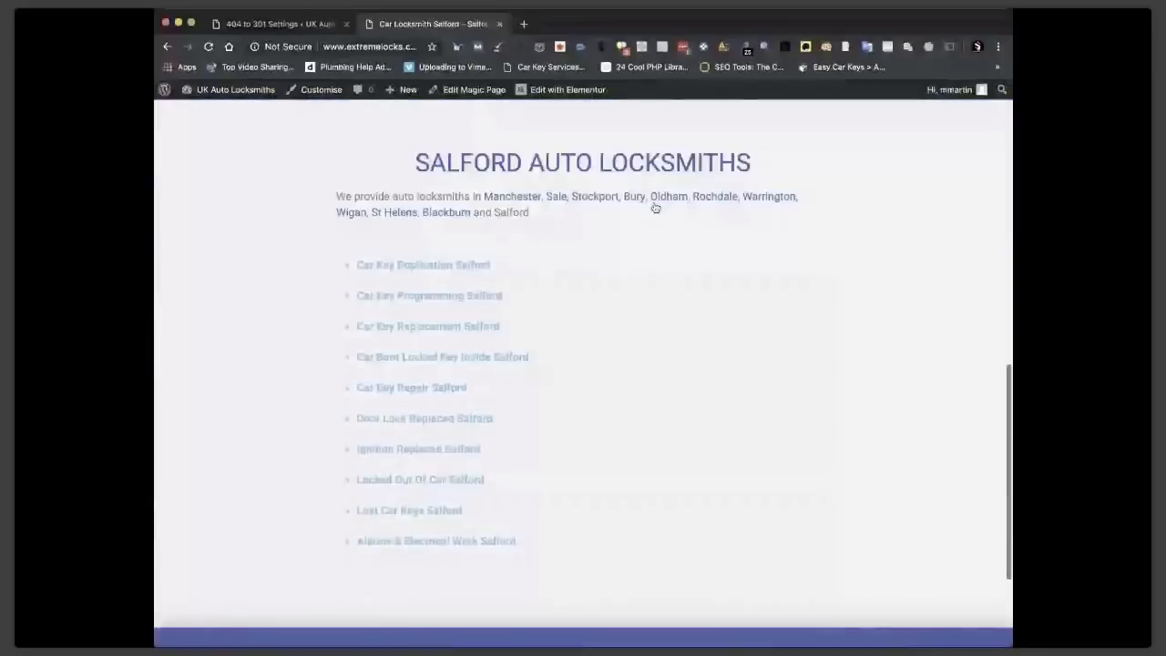
Open the Stockport Auto Locksmiths page from Salford and scroll through its services section.
{"action": "left_click", "coordinate": [594, 197]}
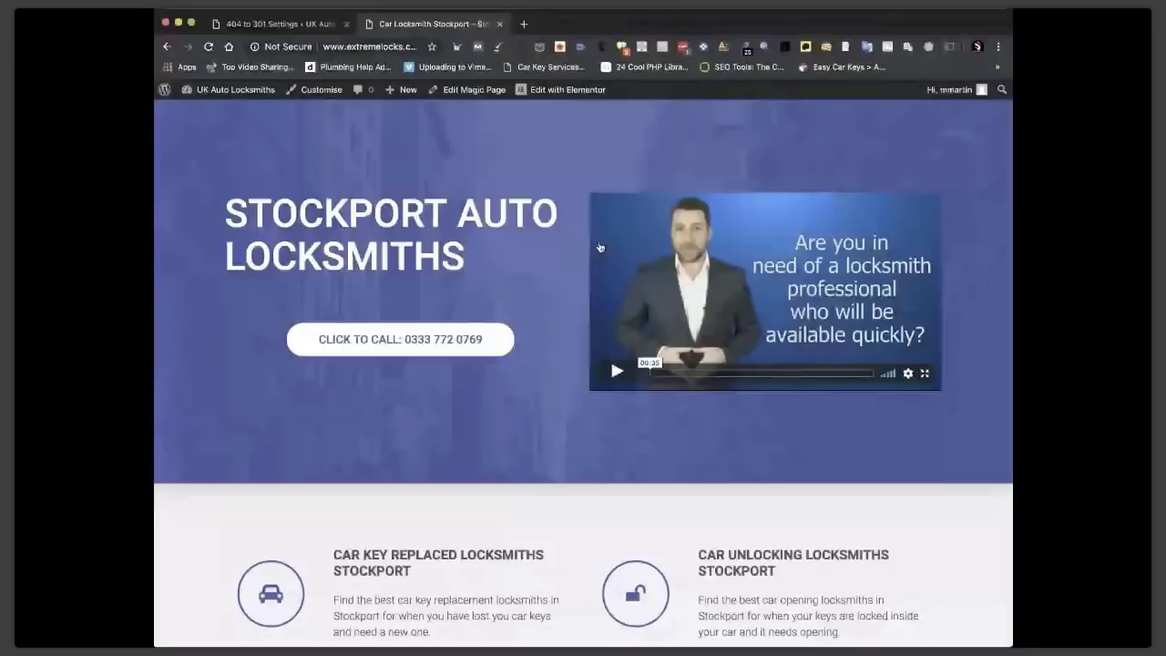
{"action": "scroll", "coordinate": [726, 379], "scroll_direction": "down", "scroll_amount": 2}
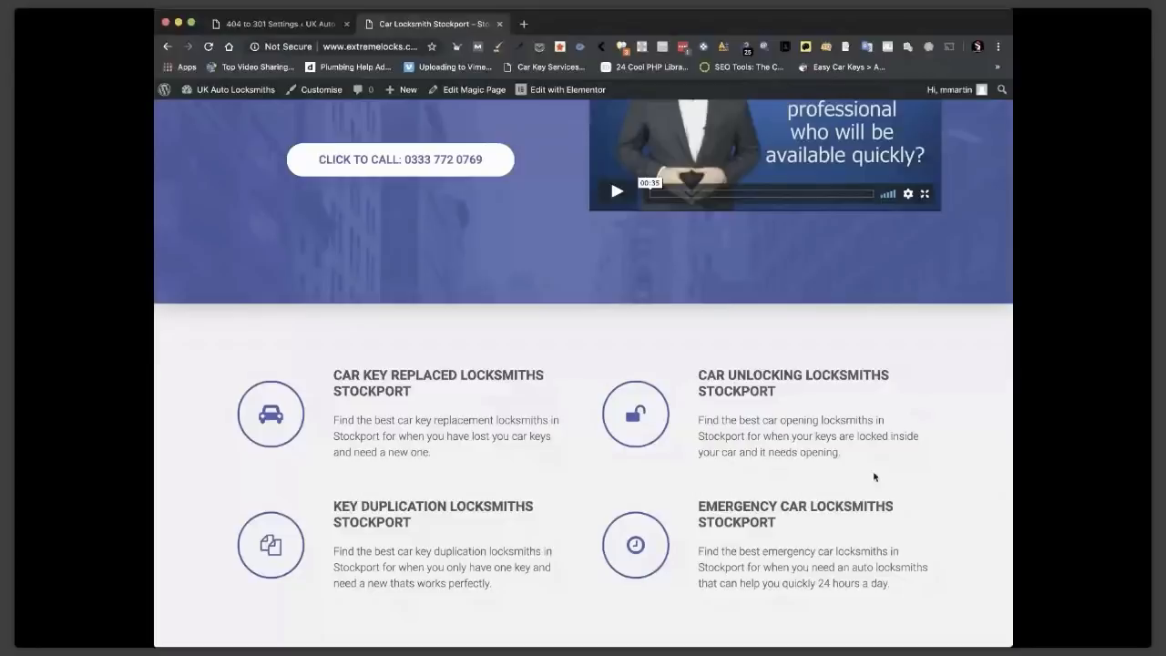
{"action": "scroll", "coordinate": [875, 476], "scroll_direction": "down", "scroll_amount": 1}
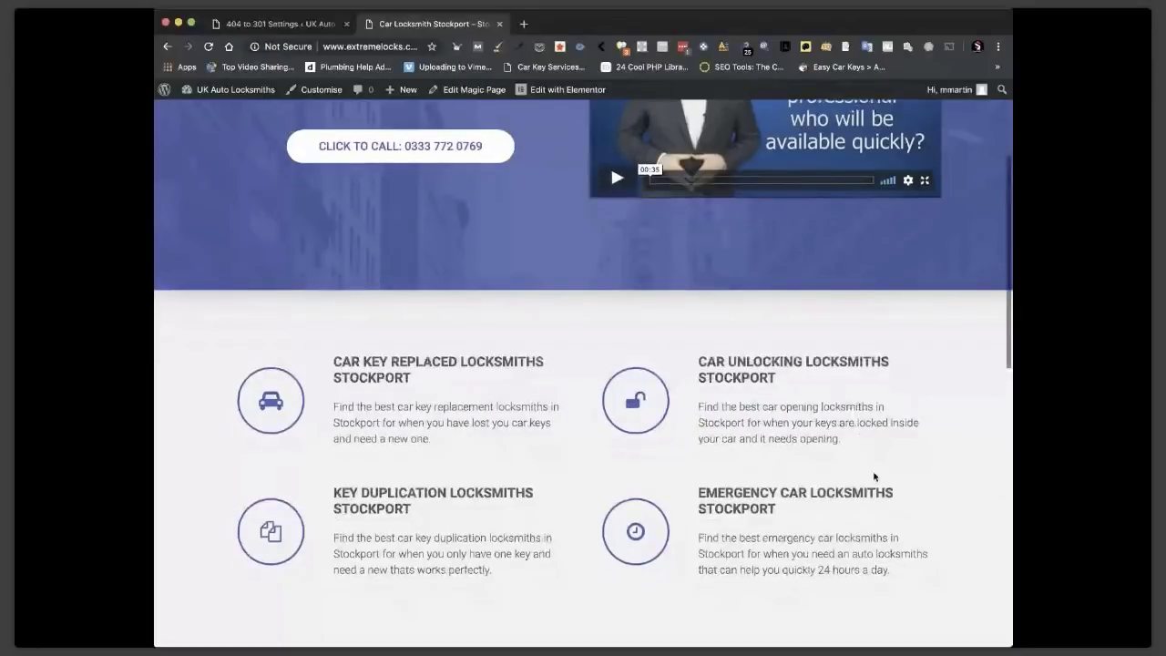
{"action": "scroll", "coordinate": [875, 476], "scroll_direction": "up", "scroll_amount": 5}
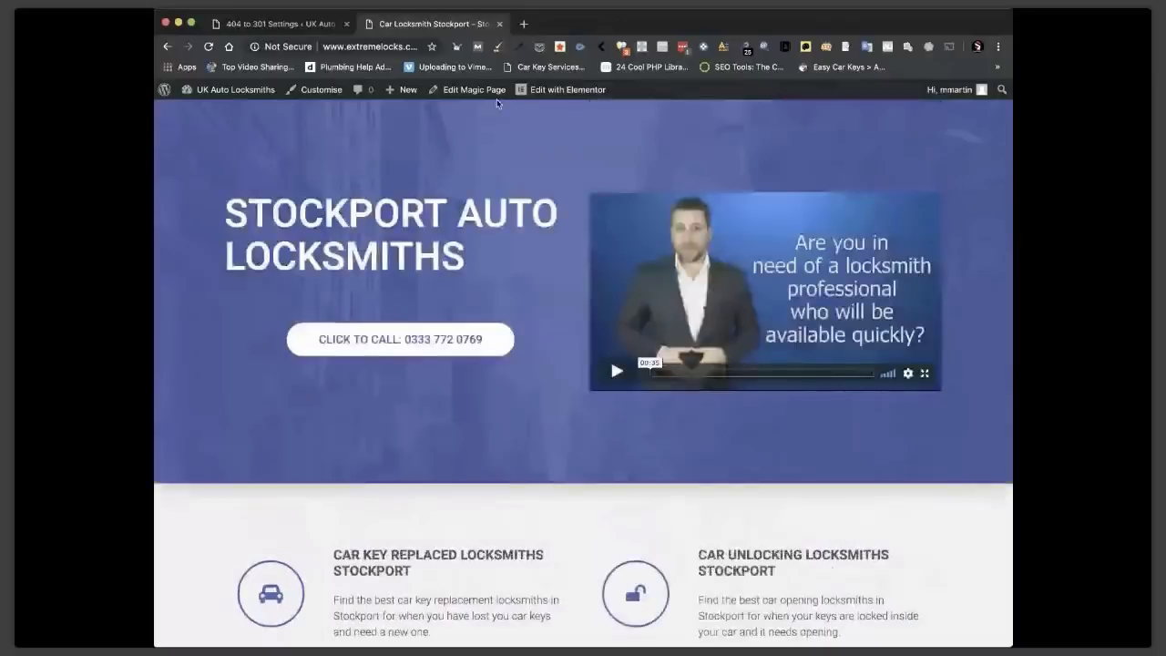
{"action": "left_click", "coordinate": [473, 91]}
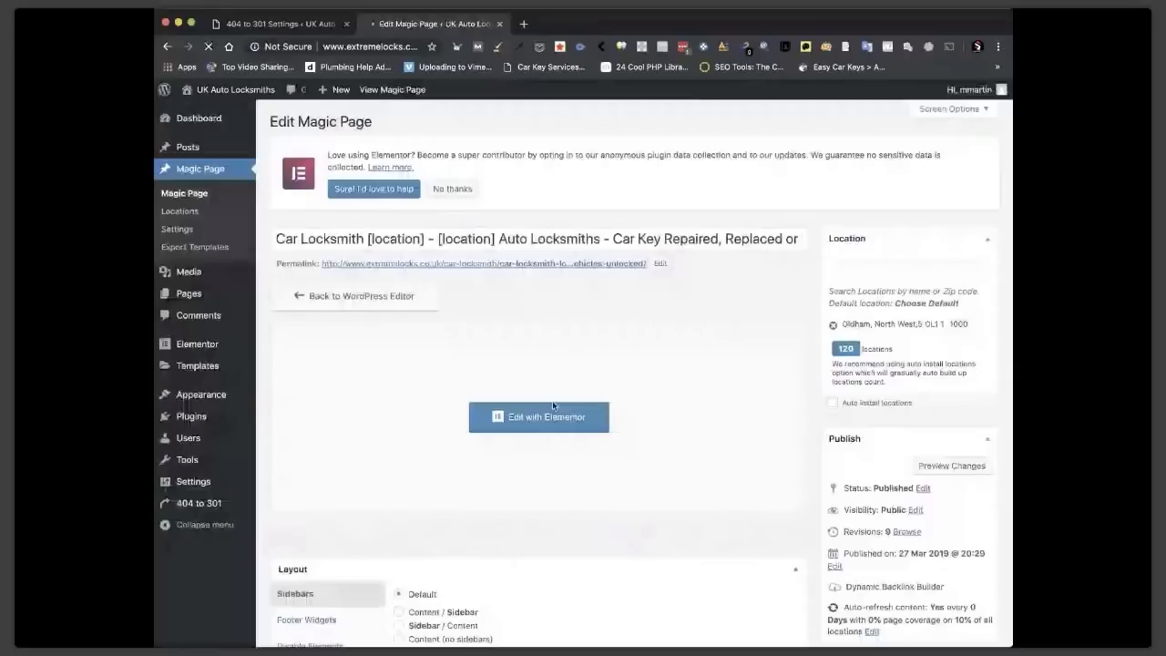
Save a labelled location set centred on Salford, M6 5, with radius 5 and 3 locations.
{"action": "scroll", "coordinate": [572, 363], "scroll_direction": "down", "scroll_amount": 15}
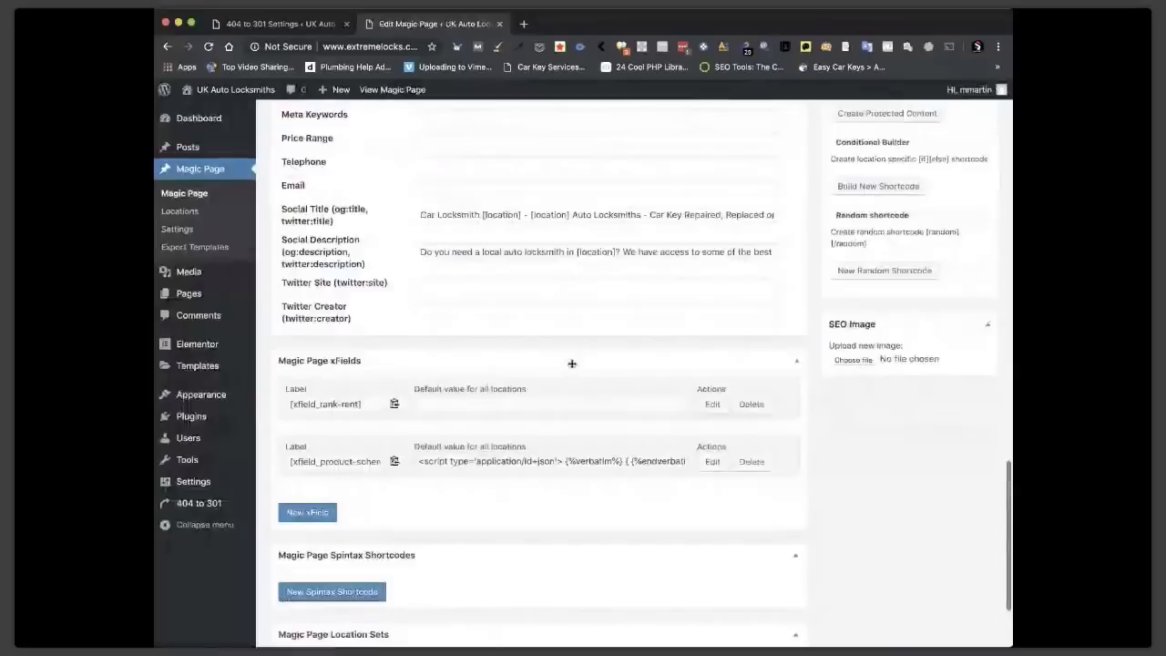
{"action": "scroll", "coordinate": [456, 387], "scroll_direction": "down", "scroll_amount": 2}
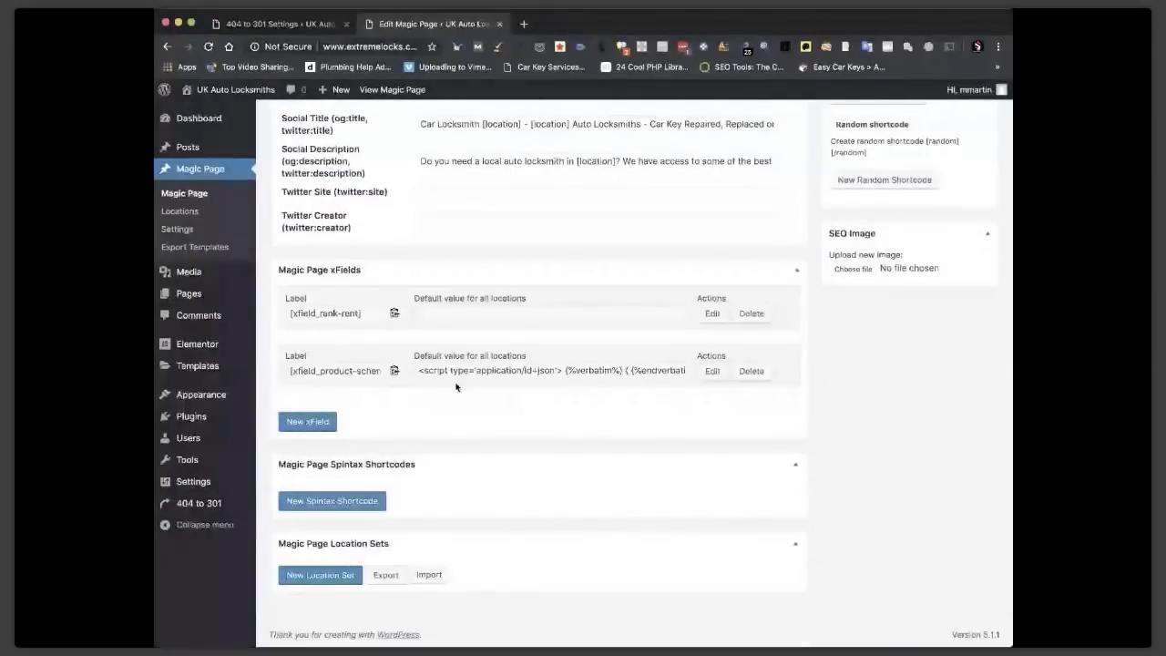
{"action": "left_click", "coordinate": [320, 575]}
{"action": "type", "text": "B"}
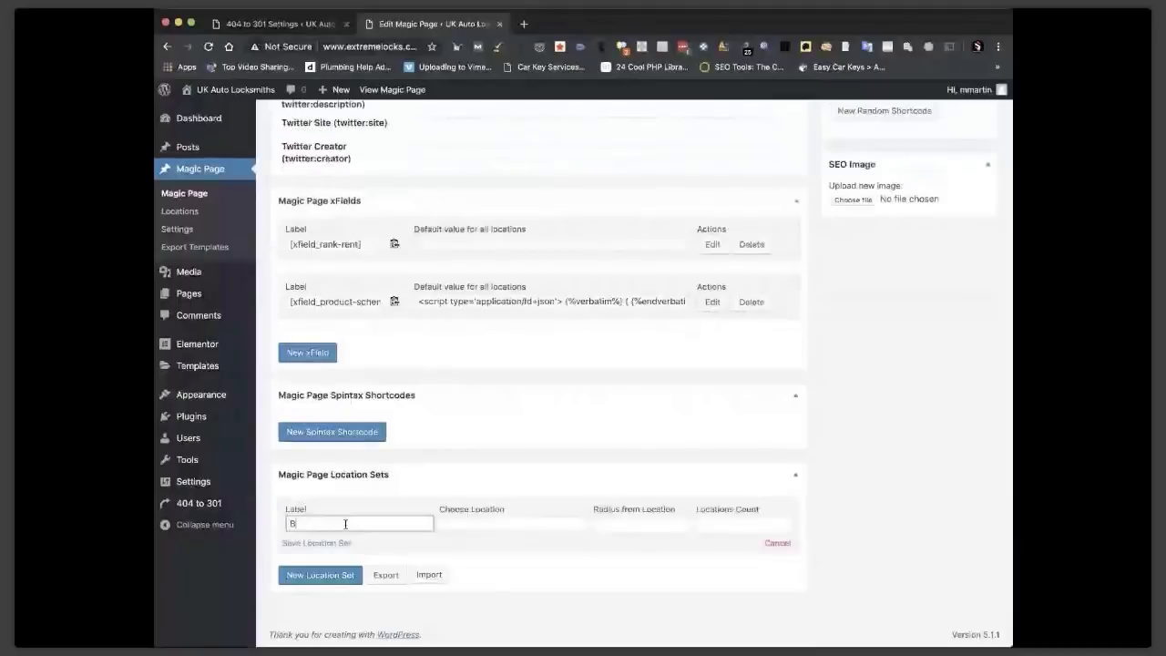
{"action": "type", "text": "rian"}
{"action": "left_click", "coordinate": [470, 521]}
{"action": "type", "text": "Salfor"}
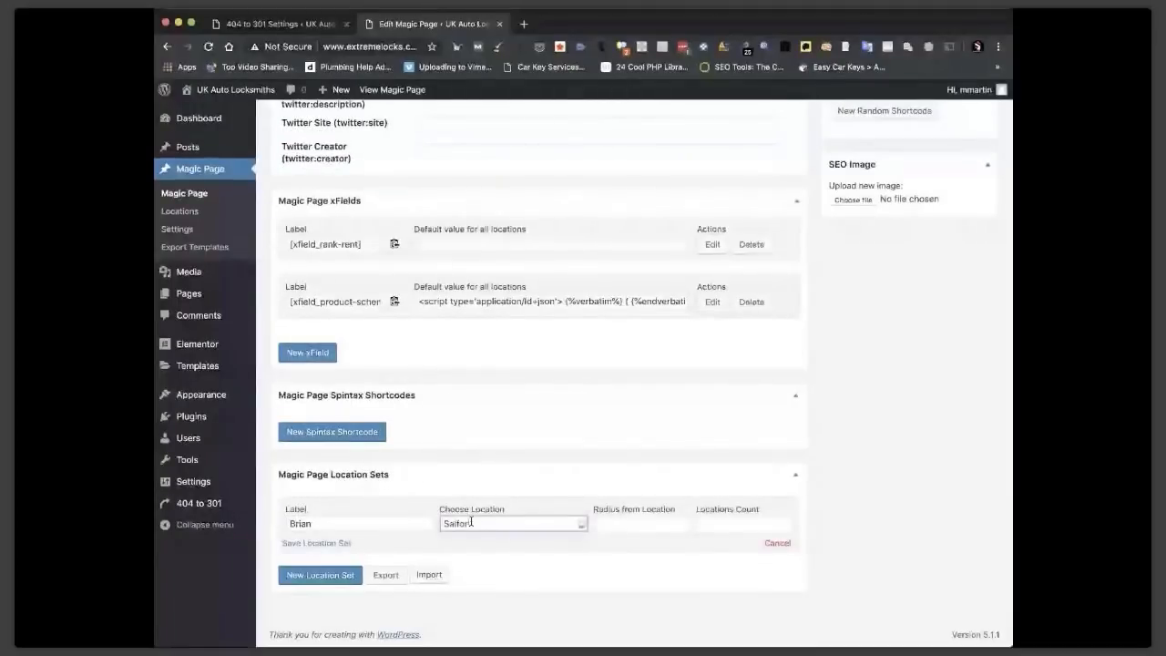
{"action": "type", "text": "d"}
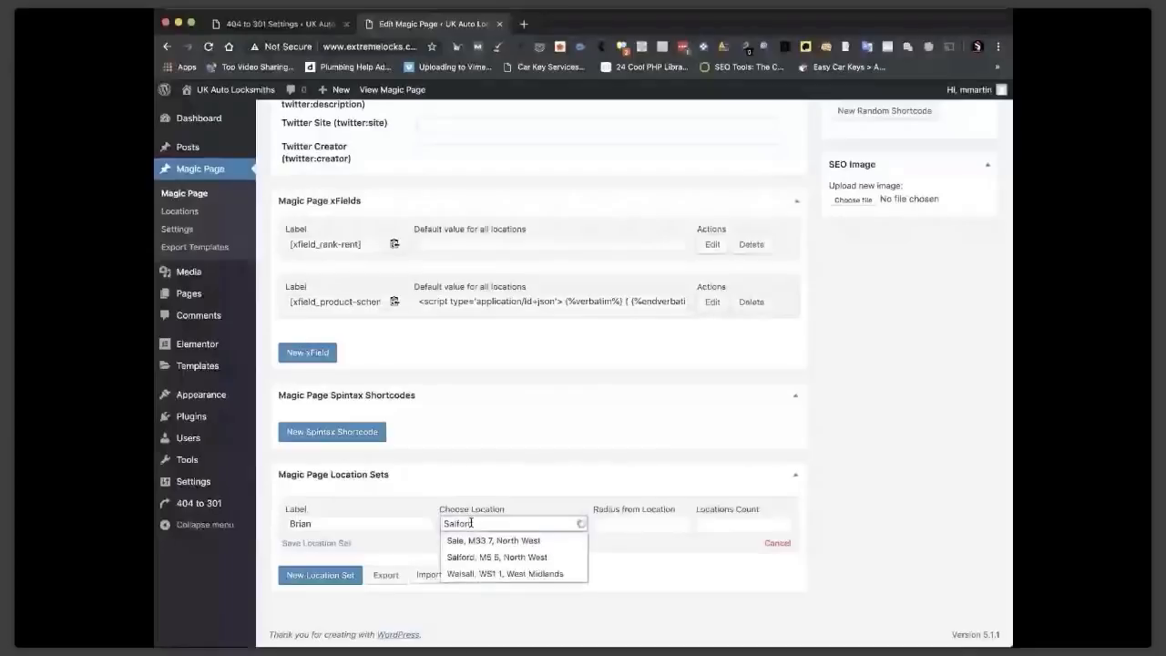
{"action": "left_click", "coordinate": [496, 556]}
{"action": "left_click", "coordinate": [600, 524]}
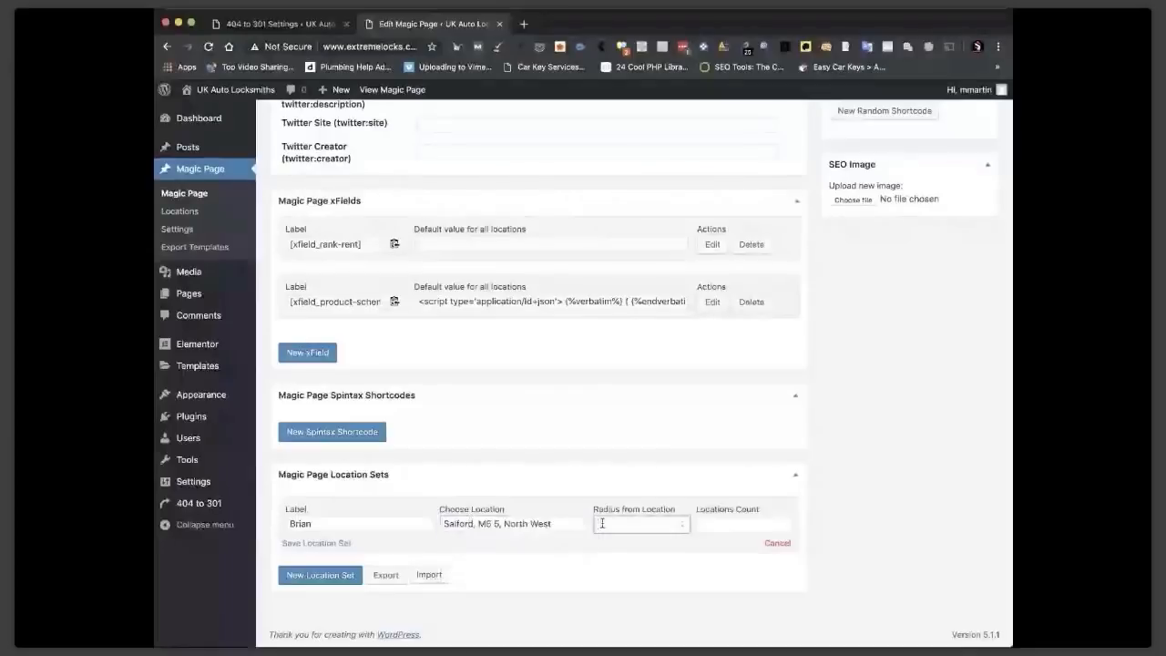
{"action": "type", "text": "5"}
{"action": "left_click", "coordinate": [708, 526]}
{"action": "type", "text": "5"}
{"action": "left_click", "coordinate": [336, 544]}
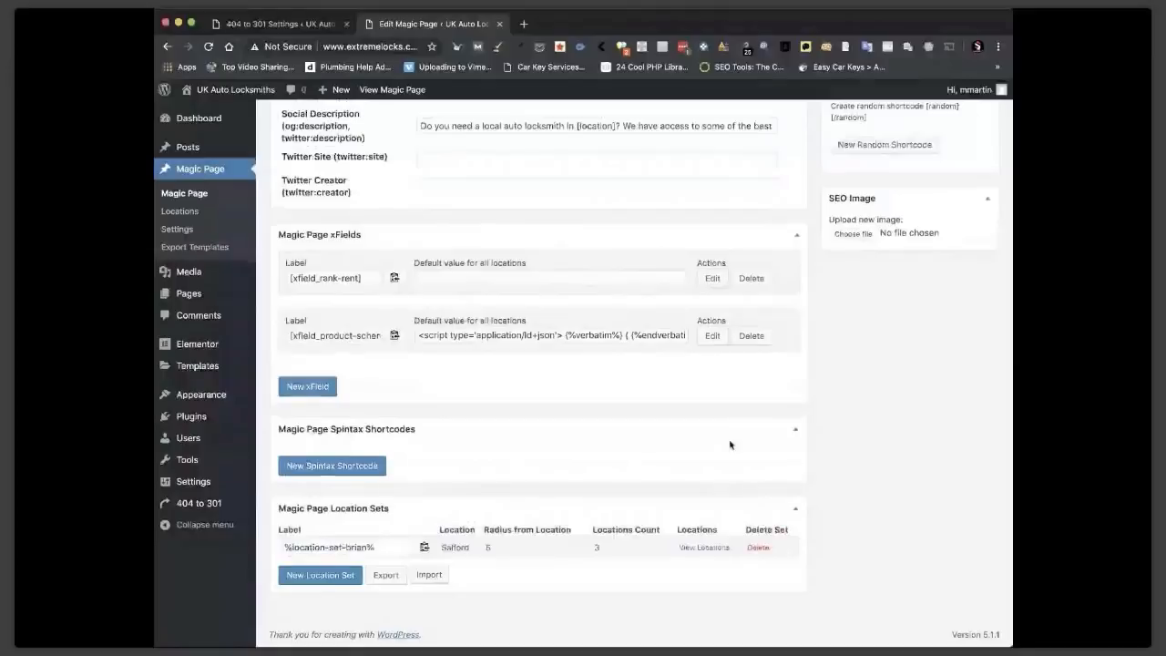
{"action": "scroll", "coordinate": [856, 283], "scroll_direction": "up", "scroll_amount": 10}
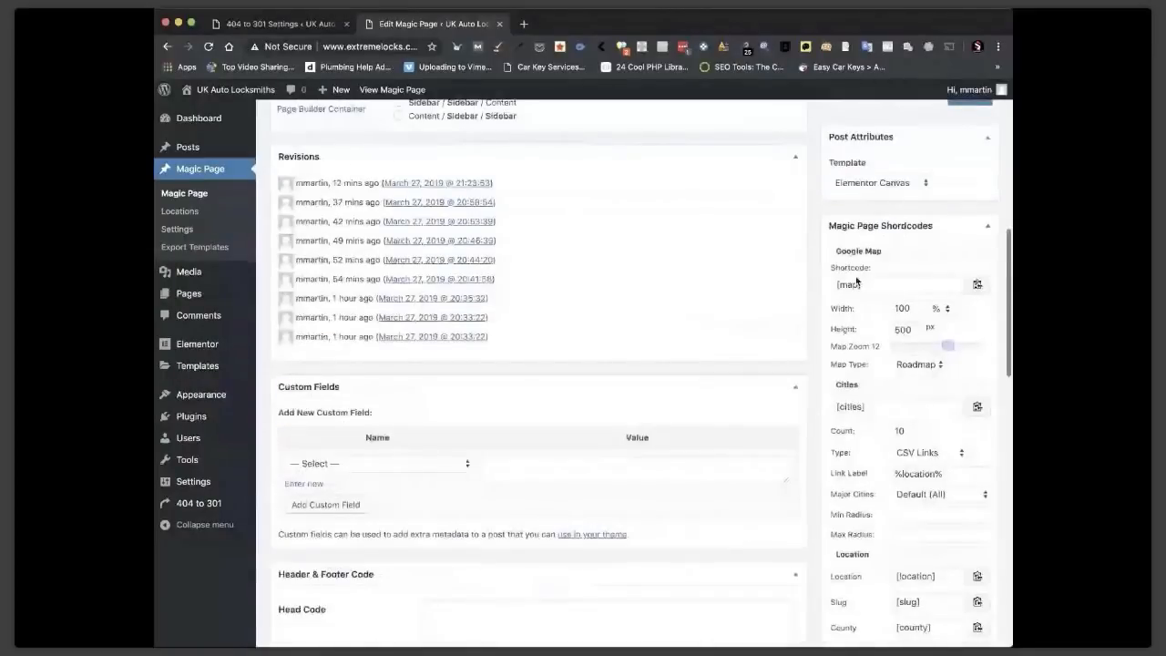
{"action": "scroll", "coordinate": [971, 185], "scroll_direction": "up", "scroll_amount": 2}
Update the Car Locksmith [location] Magic Page template.
{"action": "left_click", "coordinate": [971, 185]}
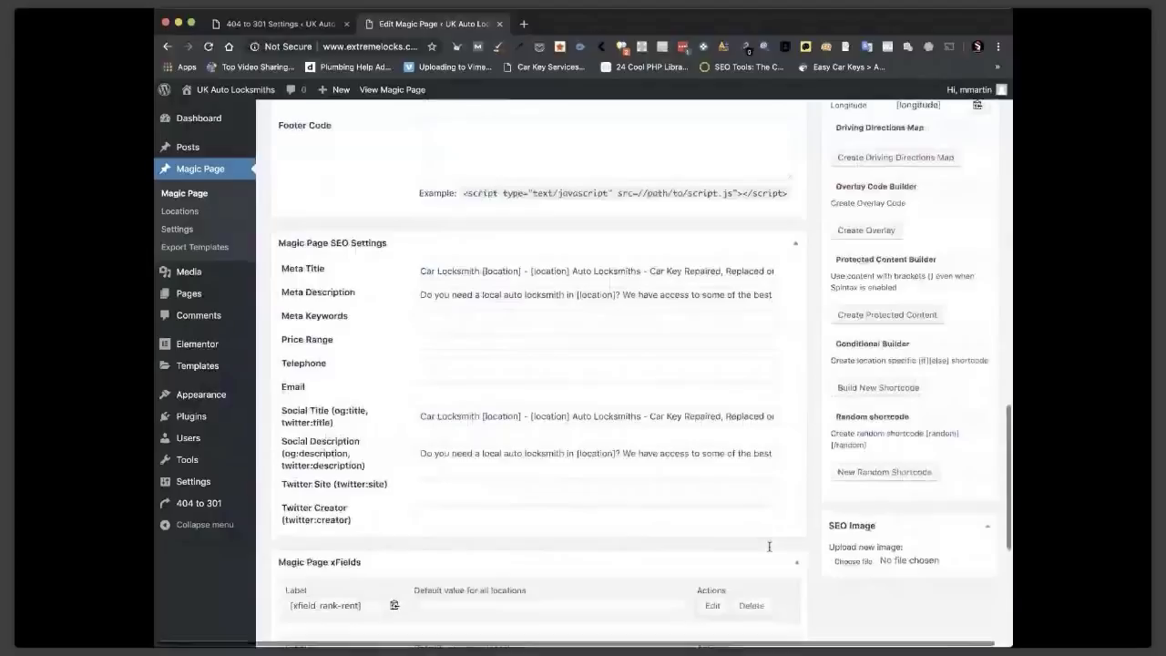
{"action": "scroll", "coordinate": [769, 547], "scroll_direction": "down", "scroll_amount": 4}
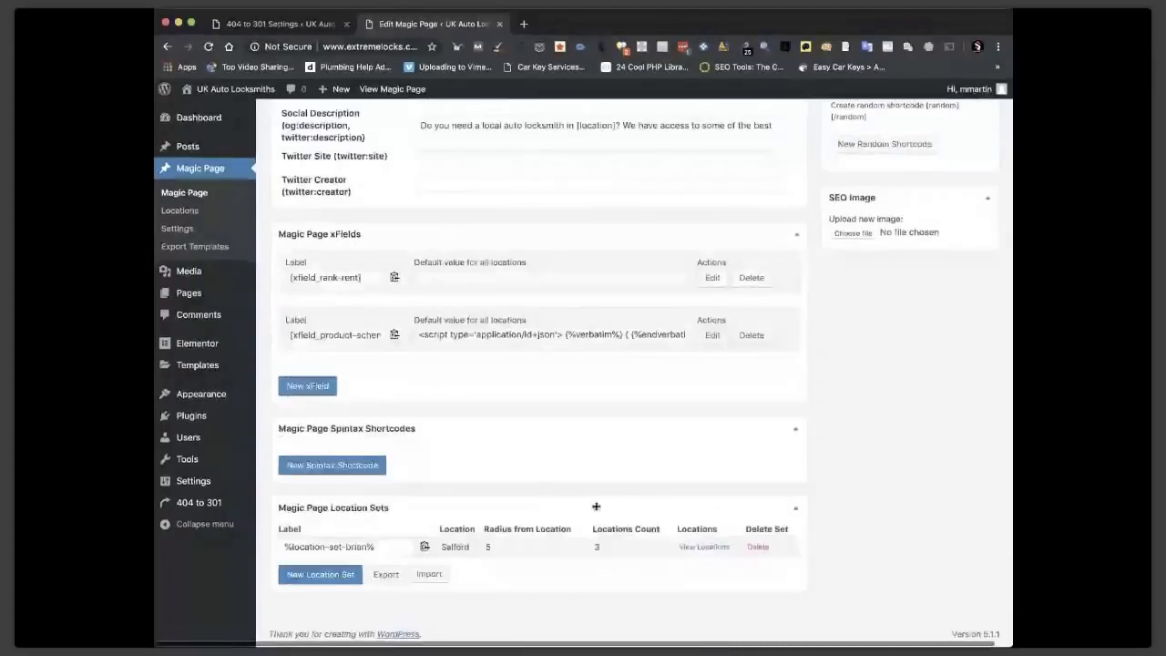
{"action": "scroll", "coordinate": [532, 480], "scroll_direction": "up", "scroll_amount": 1}
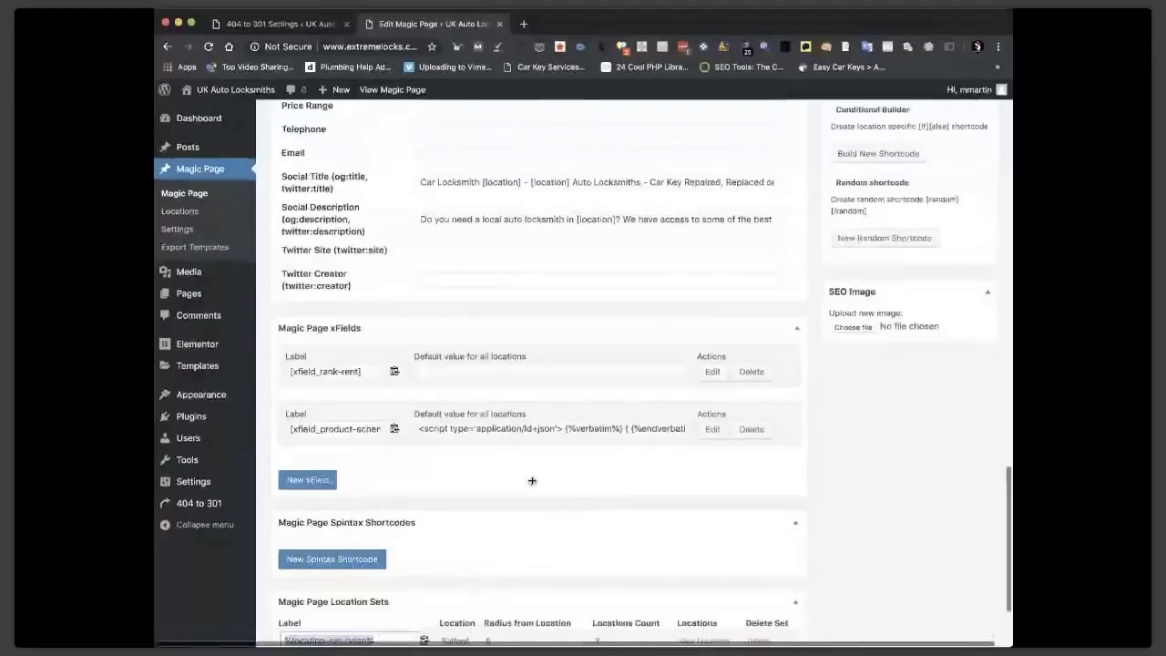
Create a 'phone' xField holding the business phone number and copy its [xfield_phone] shortcode.
{"action": "left_click", "coordinate": [308, 479]}
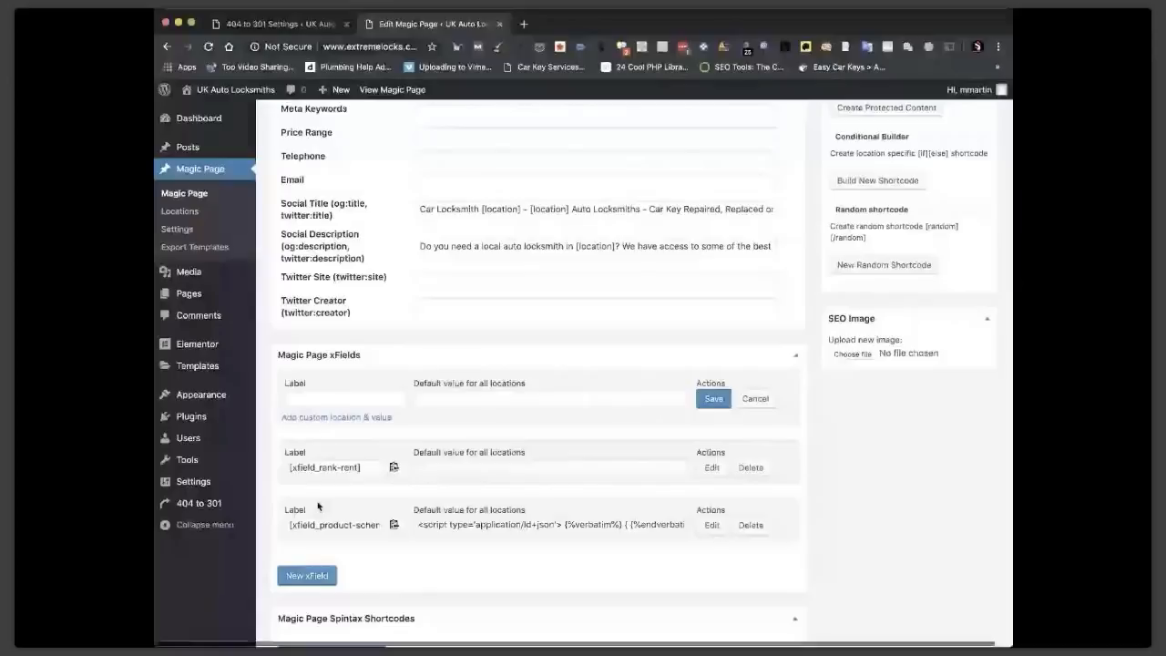
{"action": "type", "text": "phone"}
{"action": "left_click", "coordinate": [442, 399]}
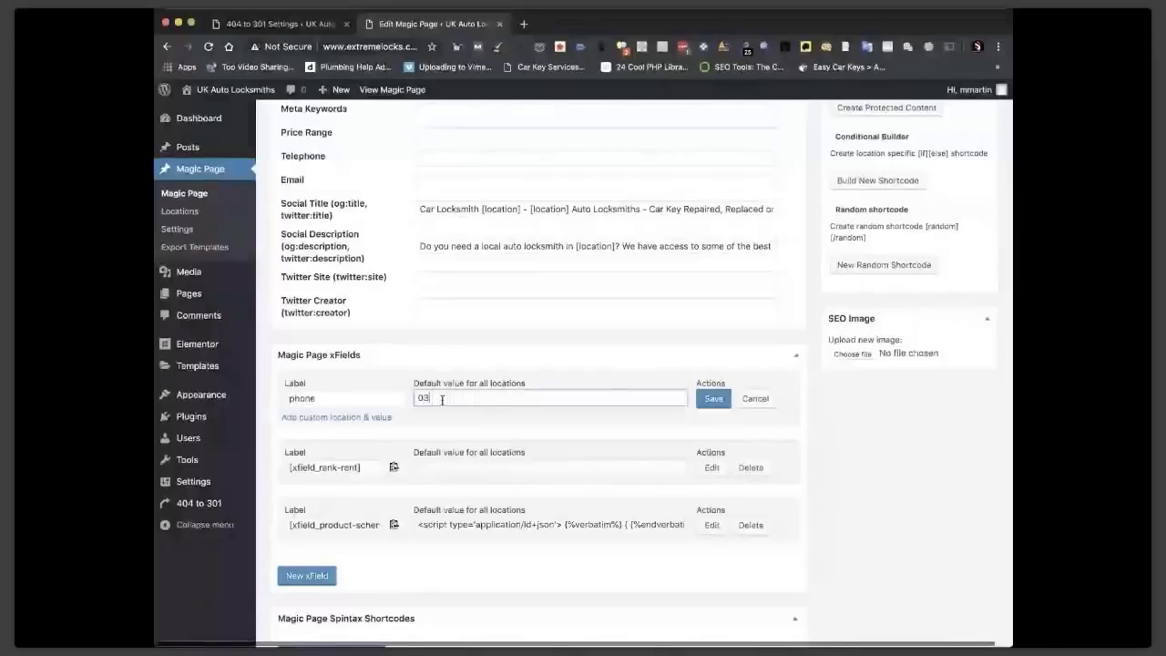
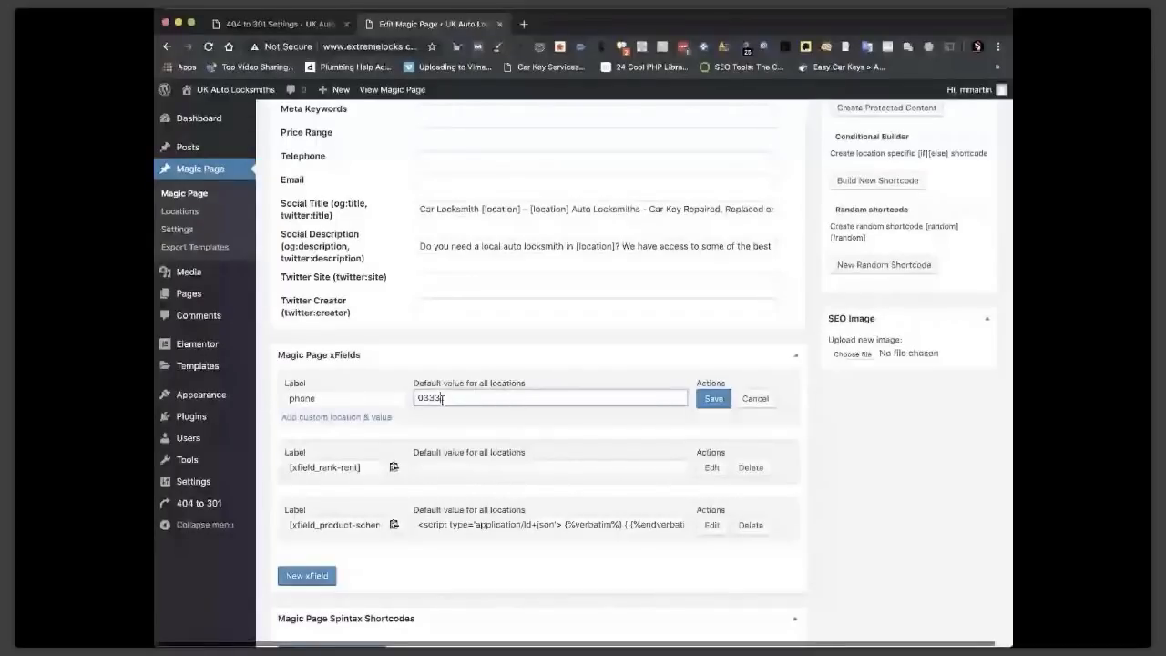
{"action": "left_click", "coordinate": [334, 417]}
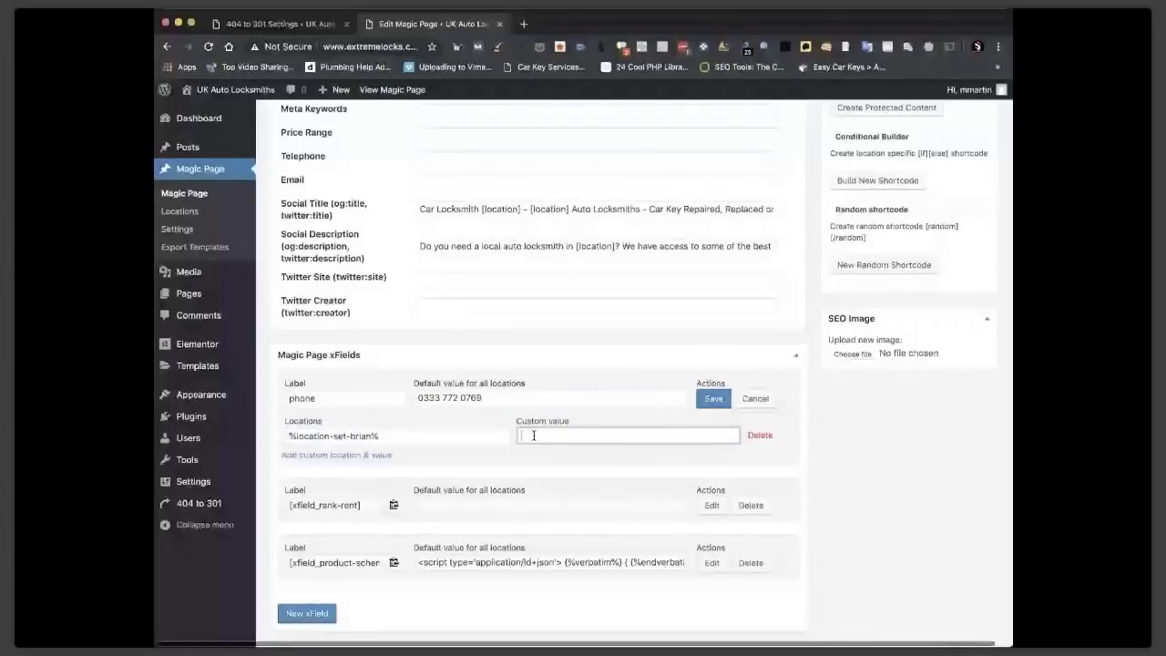
{"action": "left_click", "coordinate": [712, 398]}
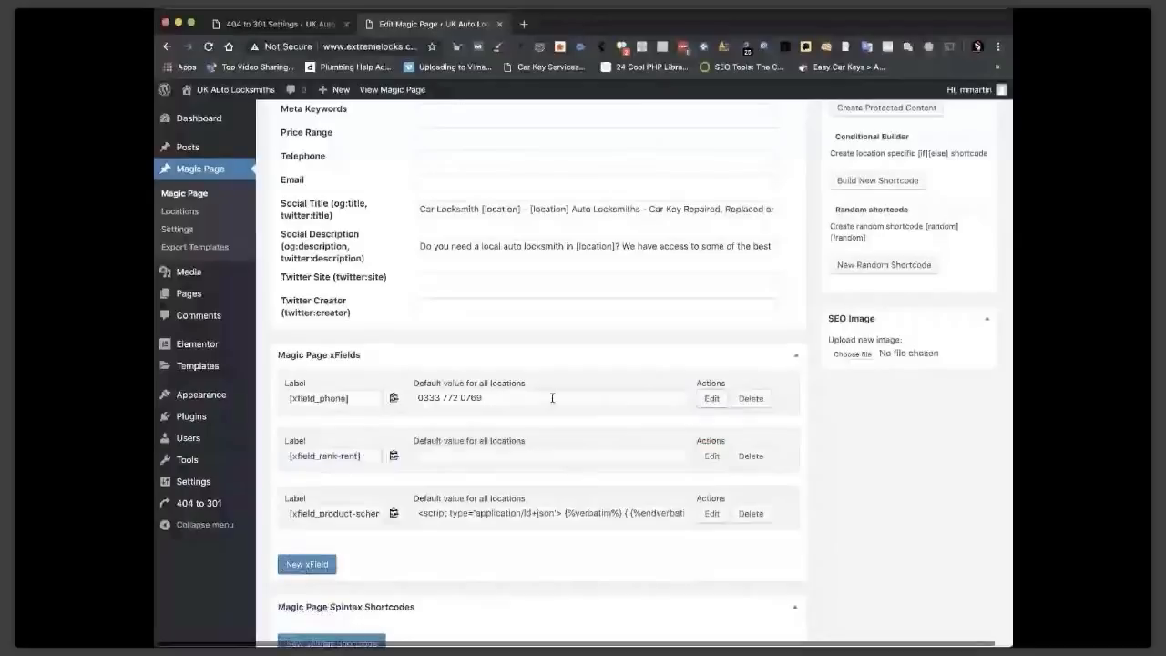
{"action": "left_click", "coordinate": [394, 398]}
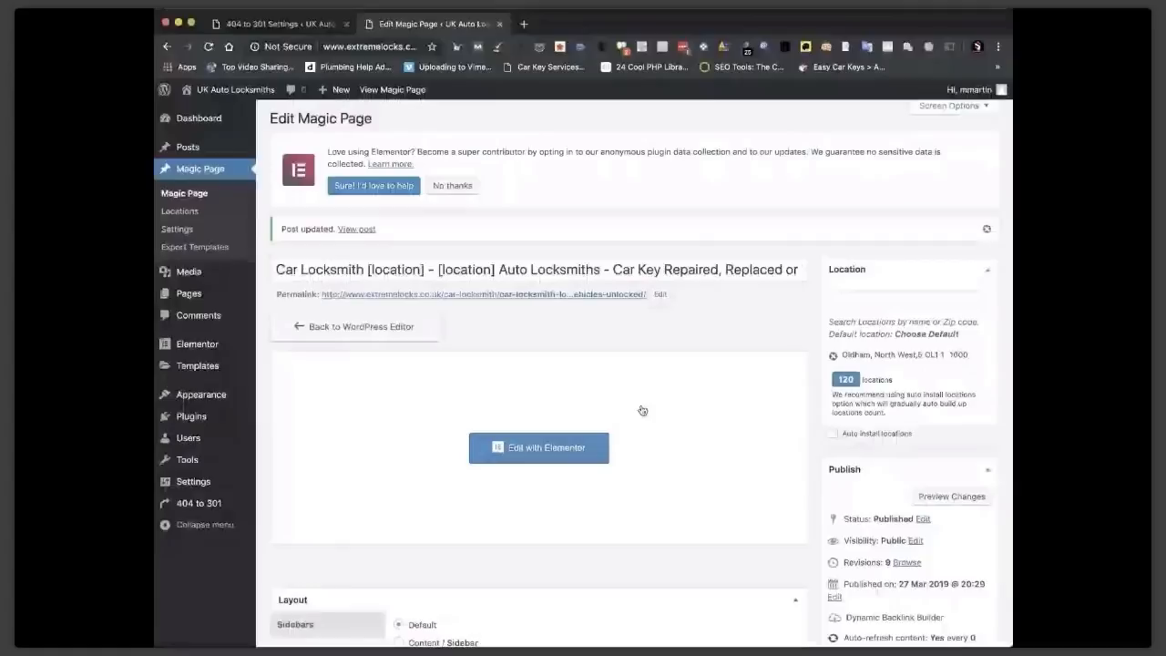
In Elementor, replace the call button's phone number with [xfield_phone].
{"action": "left_click", "coordinate": [546, 449]}
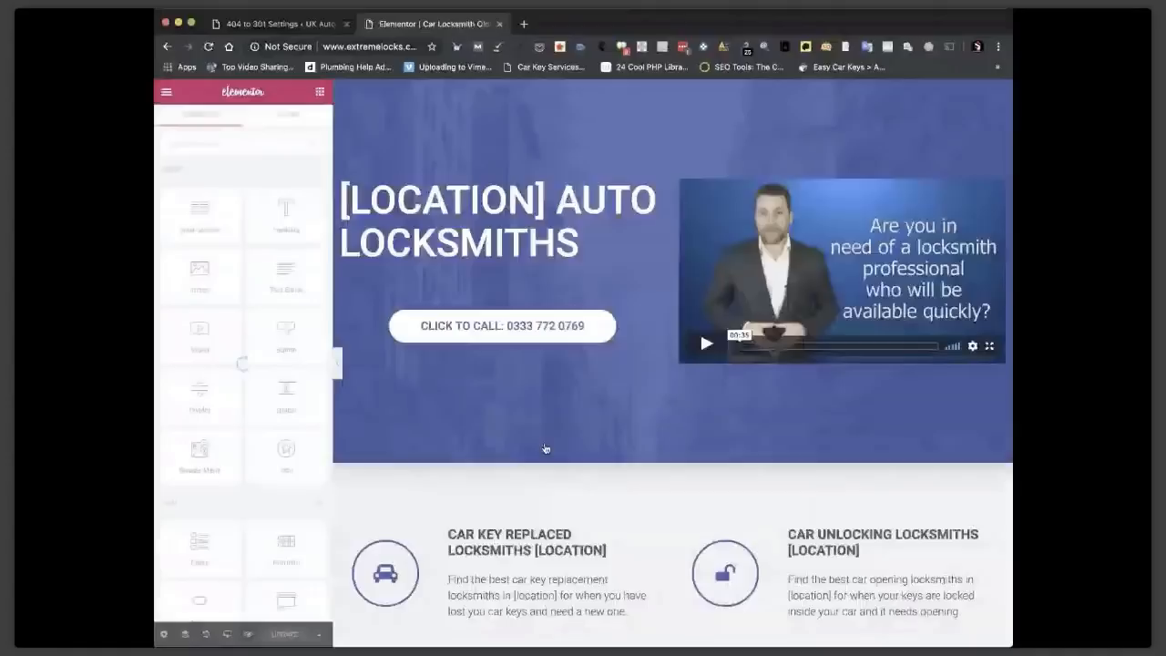
{"action": "left_click", "coordinate": [659, 288]}
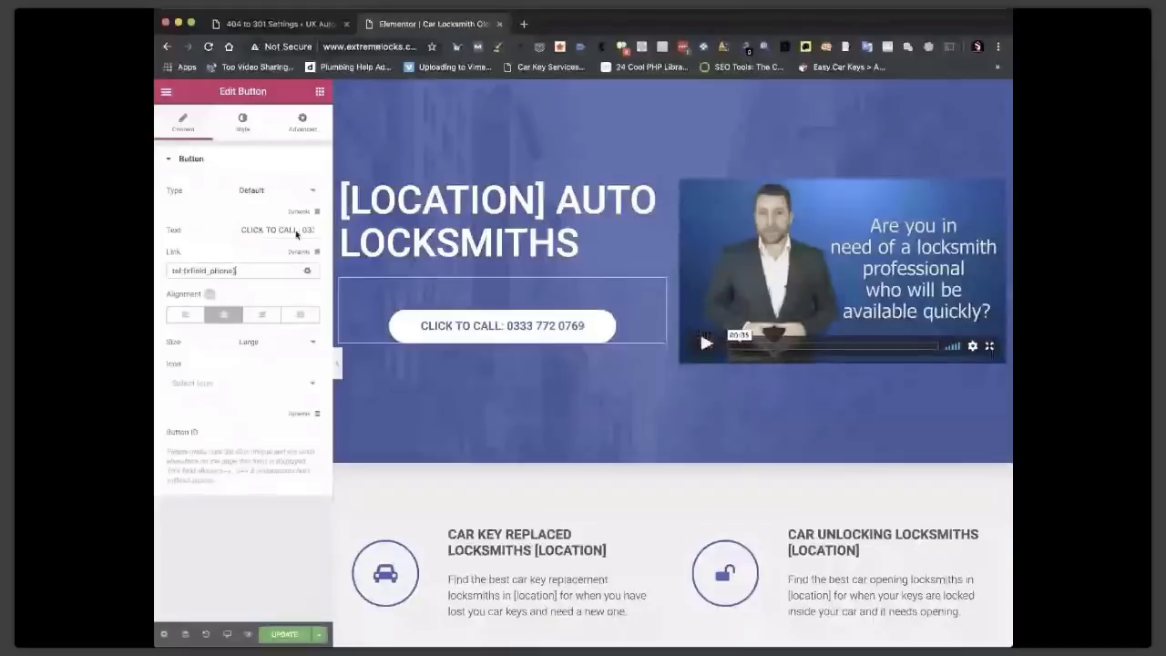
{"action": "left_click", "coordinate": [303, 230]}
{"action": "left_click_drag", "start_coordinate": [303, 229], "coordinate": [372, 240]}
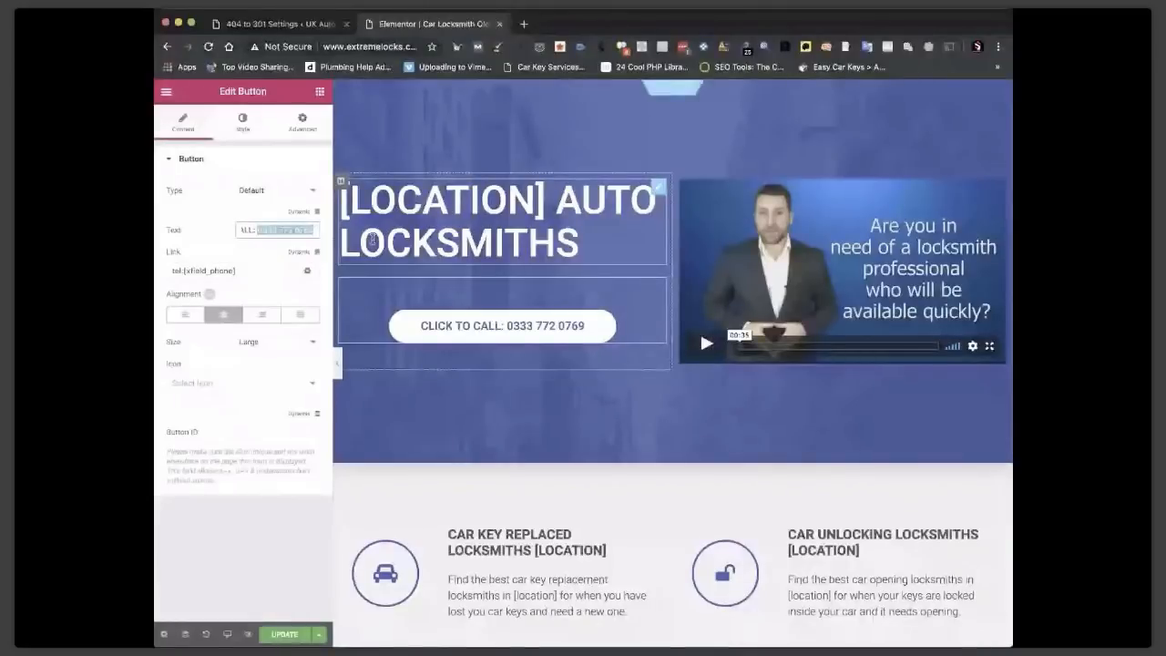
{"action": "key", "text": "ctrl+v"}
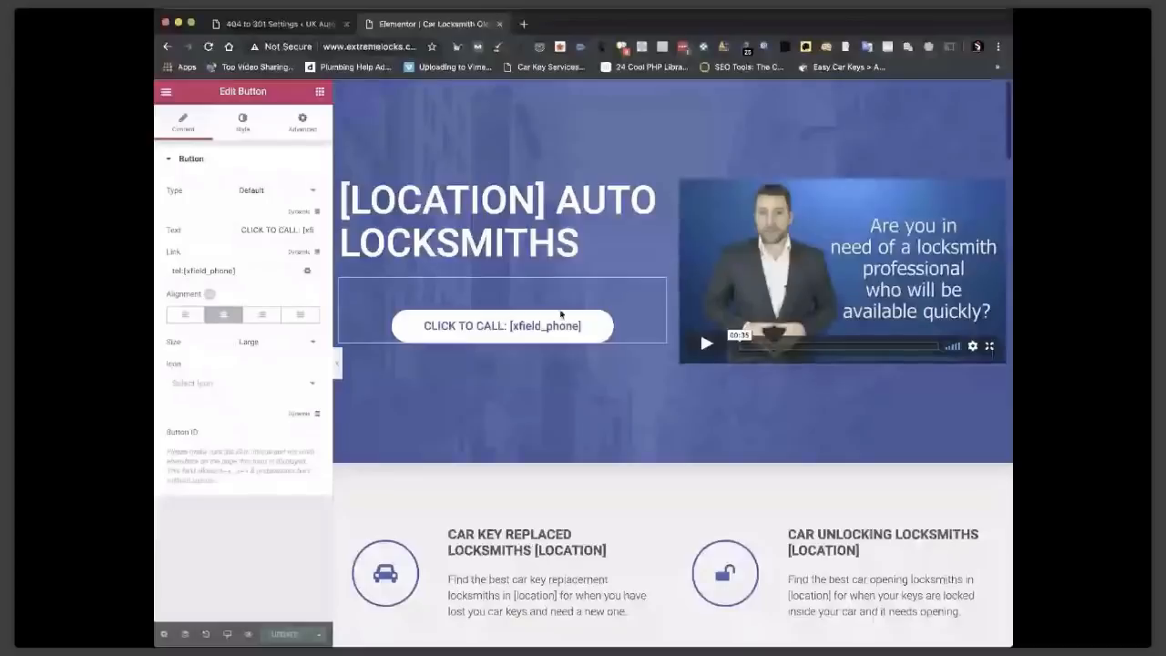
Add [xfield_phone] to the hero heading and exit the editor to view the page.
{"action": "left_click", "coordinate": [584, 244]}
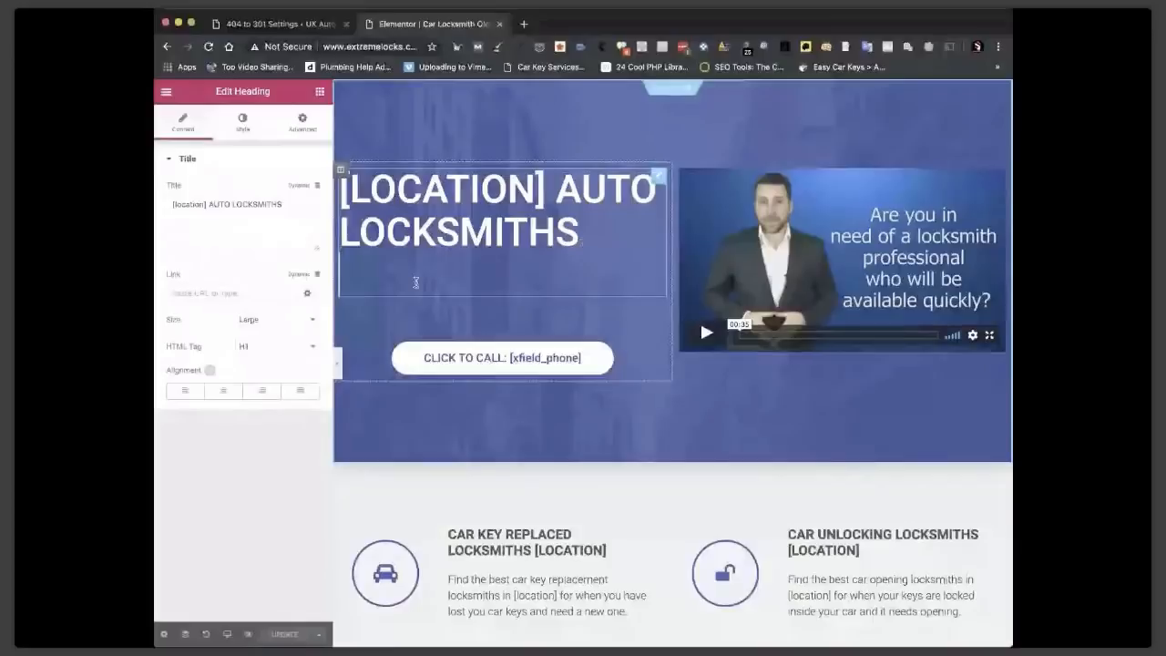
{"action": "key", "text": "super+v"}
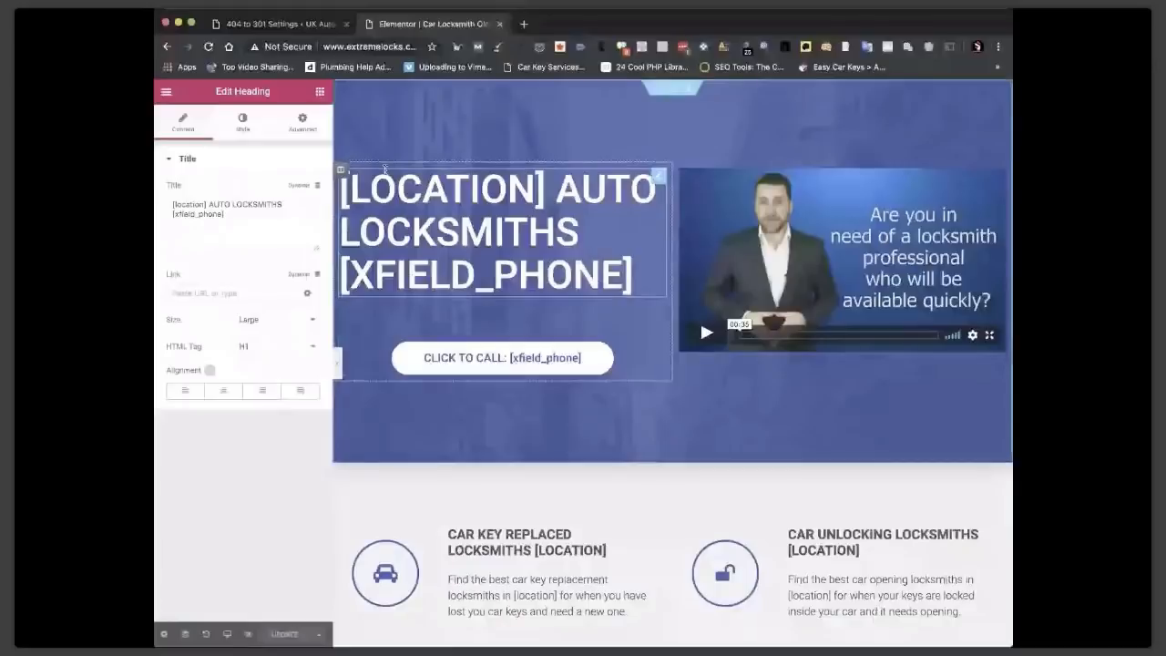
{"action": "left_click", "coordinate": [166, 91]}
{"action": "left_click", "coordinate": [214, 424]}
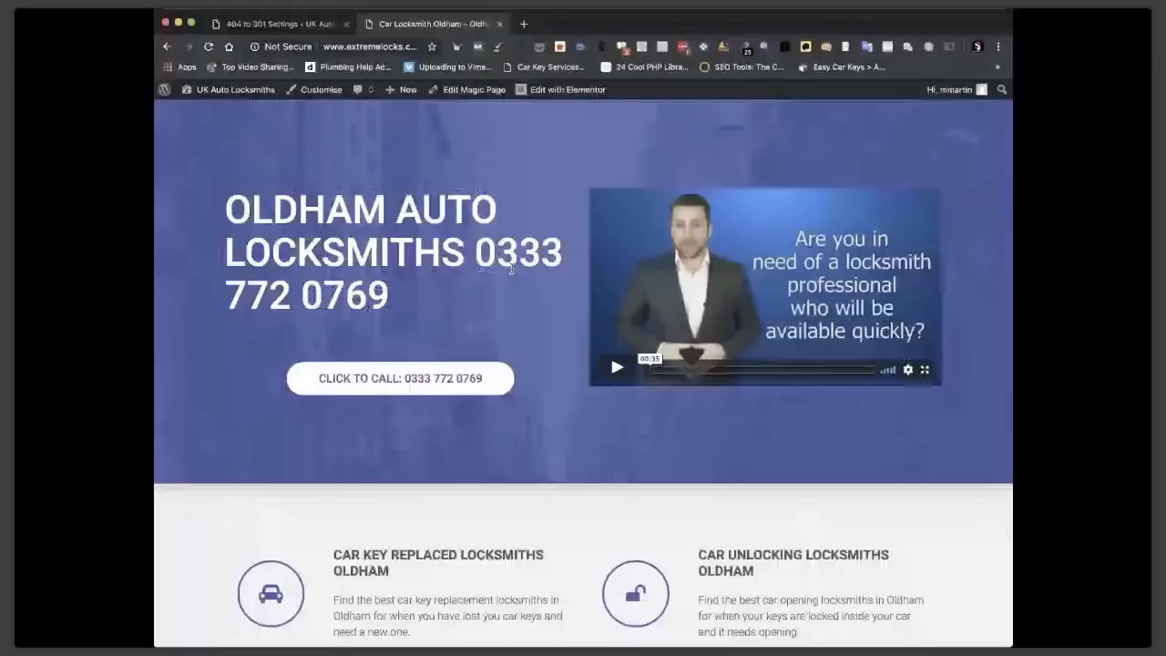
Reopen the live Oldham location page and load the site's homepage.
{"action": "left_click", "coordinate": [472, 91]}
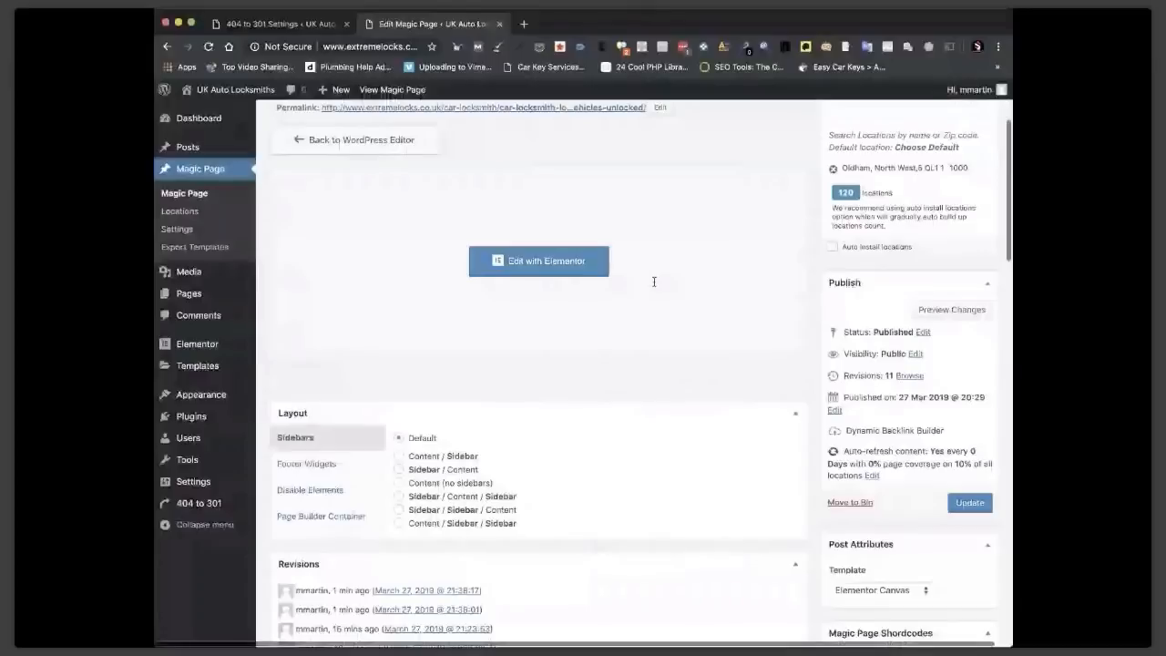
{"action": "left_click", "coordinate": [397, 89]}
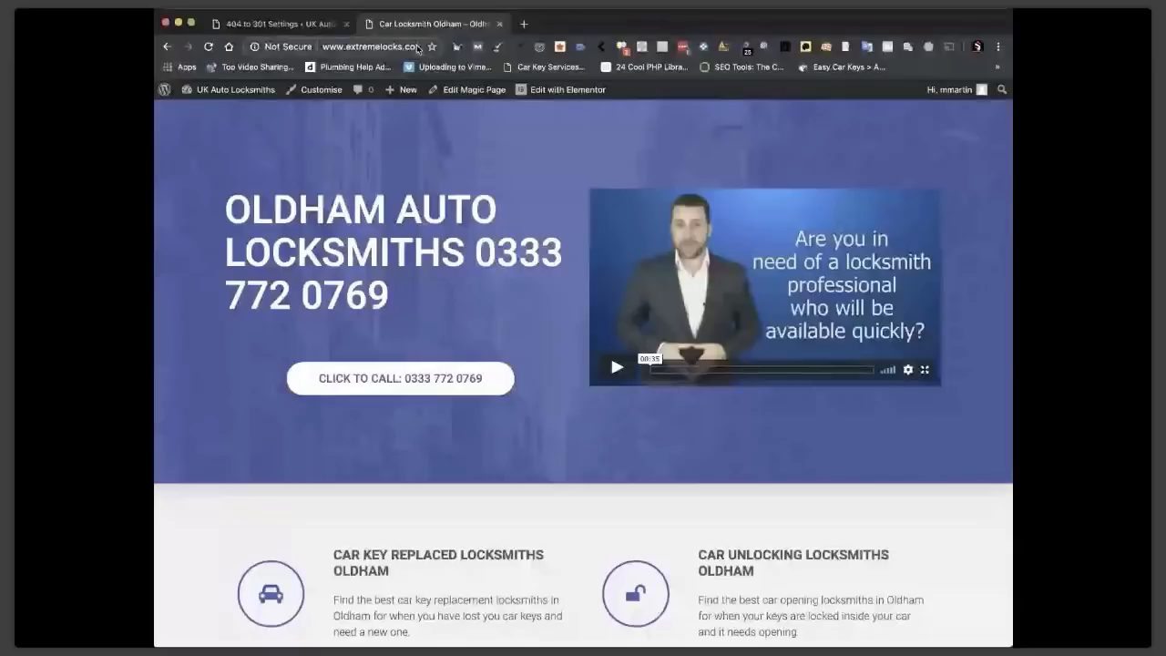
{"action": "scroll", "coordinate": [417, 50], "scroll_direction": "right", "scroll_amount": 1}
{"action": "key", "text": "Return"}
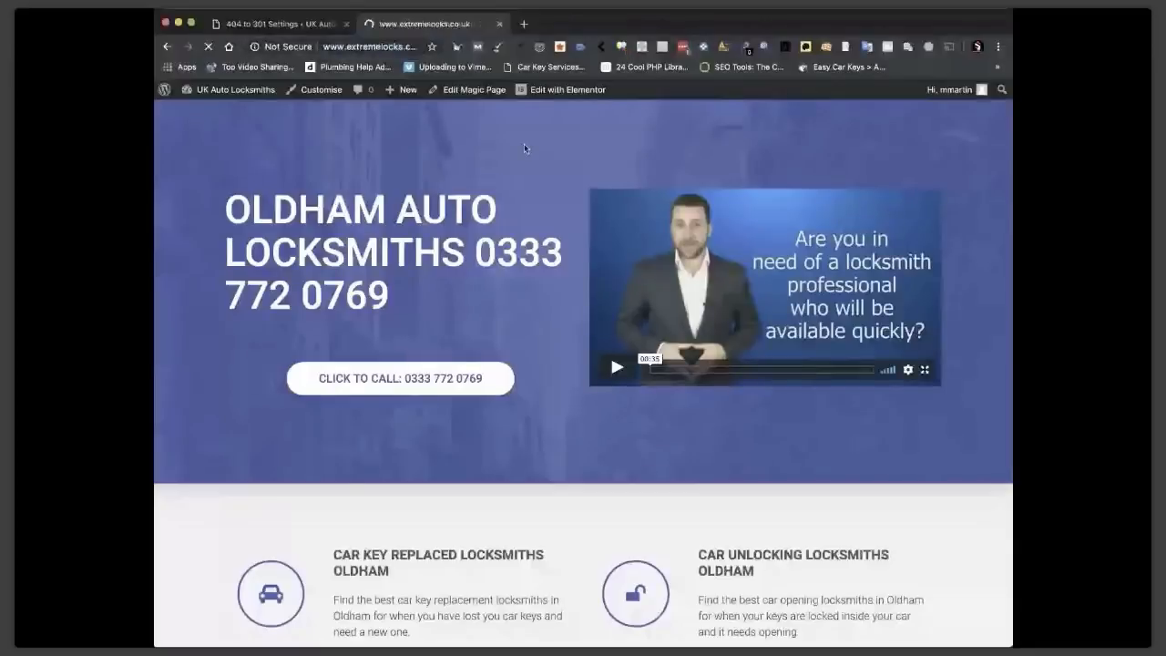
{"action": "scroll", "coordinate": [524, 317], "scroll_direction": "down", "scroll_amount": 4}
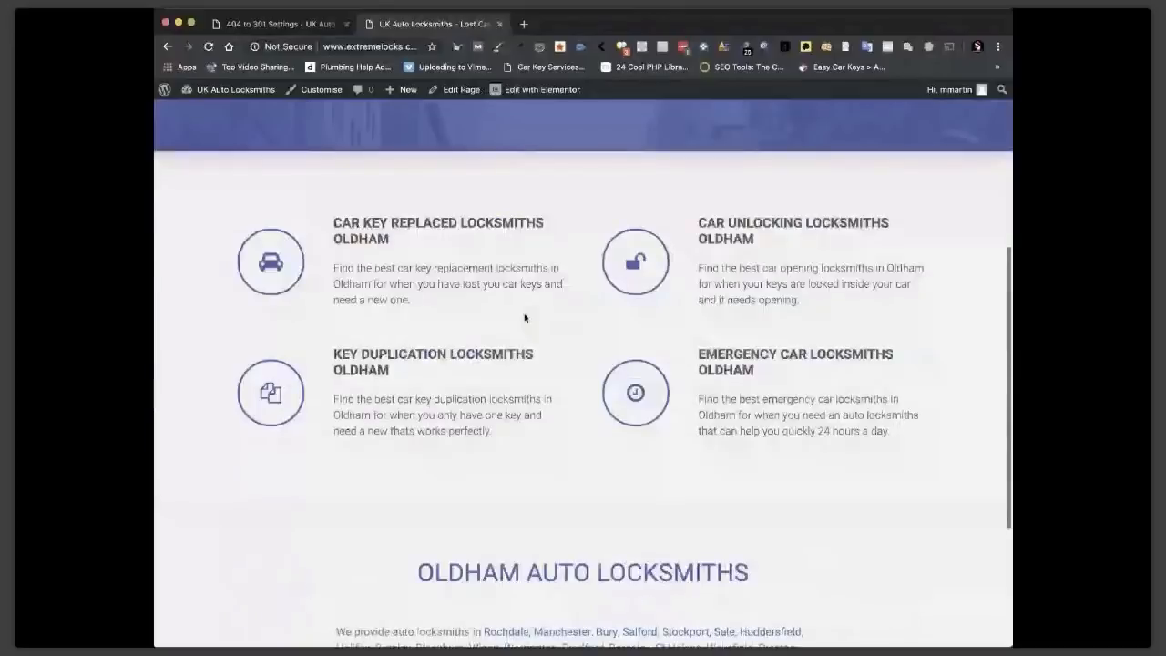
{"action": "scroll", "coordinate": [632, 403], "scroll_direction": "down", "scroll_amount": 3}
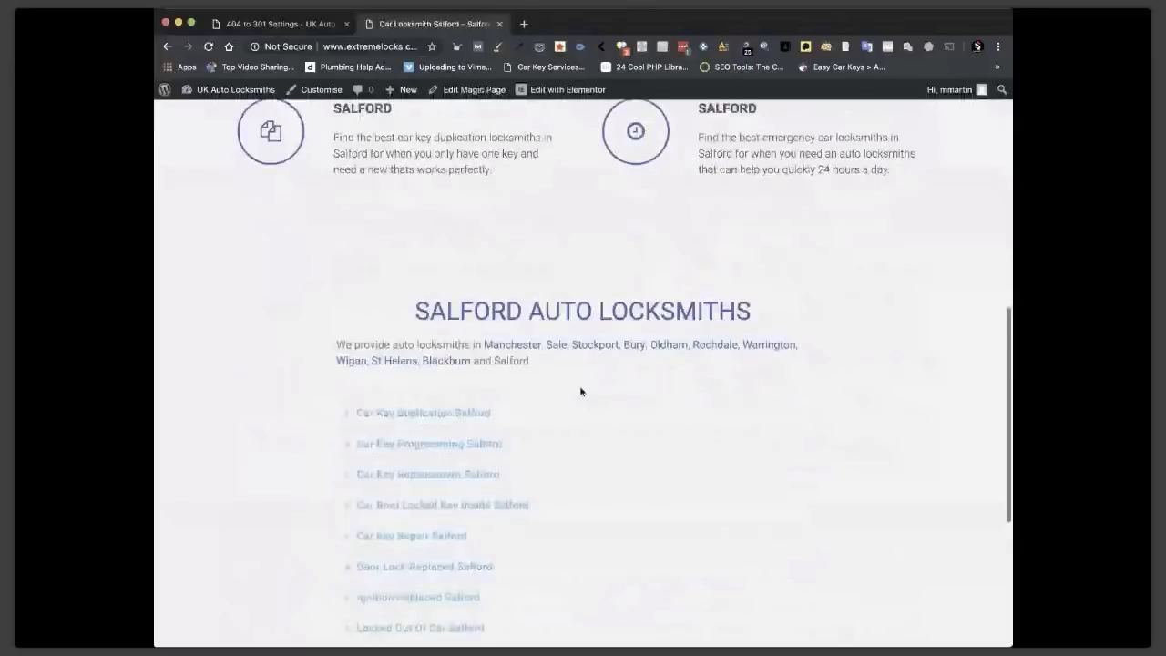
Visit the Manchester, Sale and Stockport pages to confirm the phone number appears.
{"action": "left_click", "coordinate": [447, 361]}
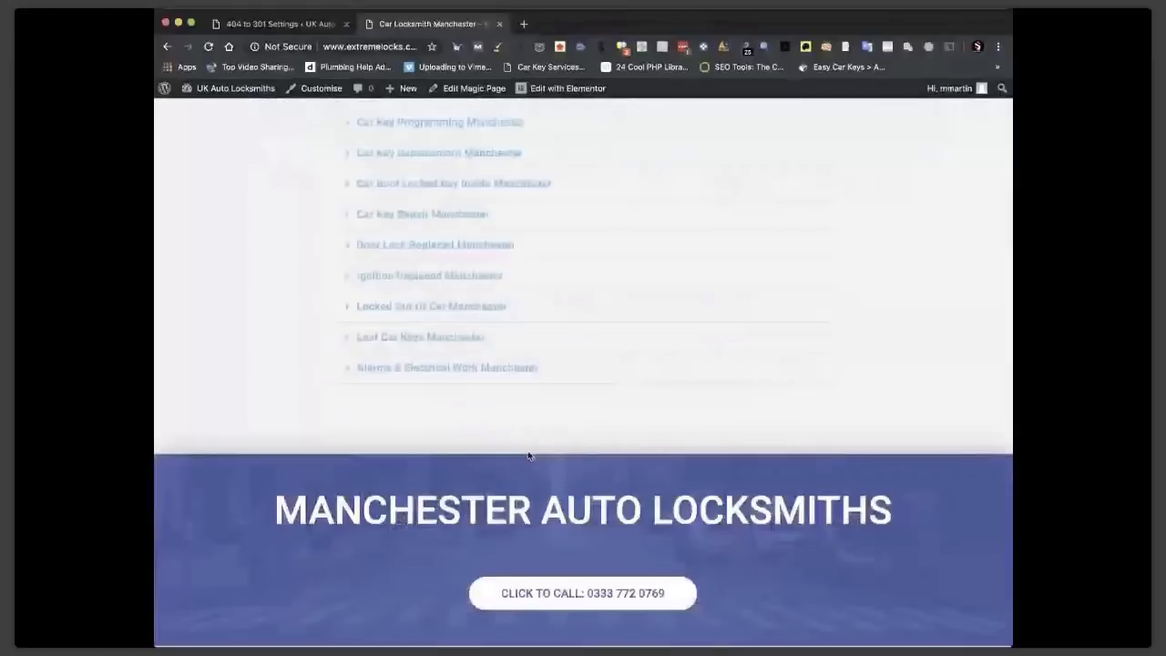
{"action": "scroll", "coordinate": [565, 437], "scroll_direction": "up", "scroll_amount": 5}
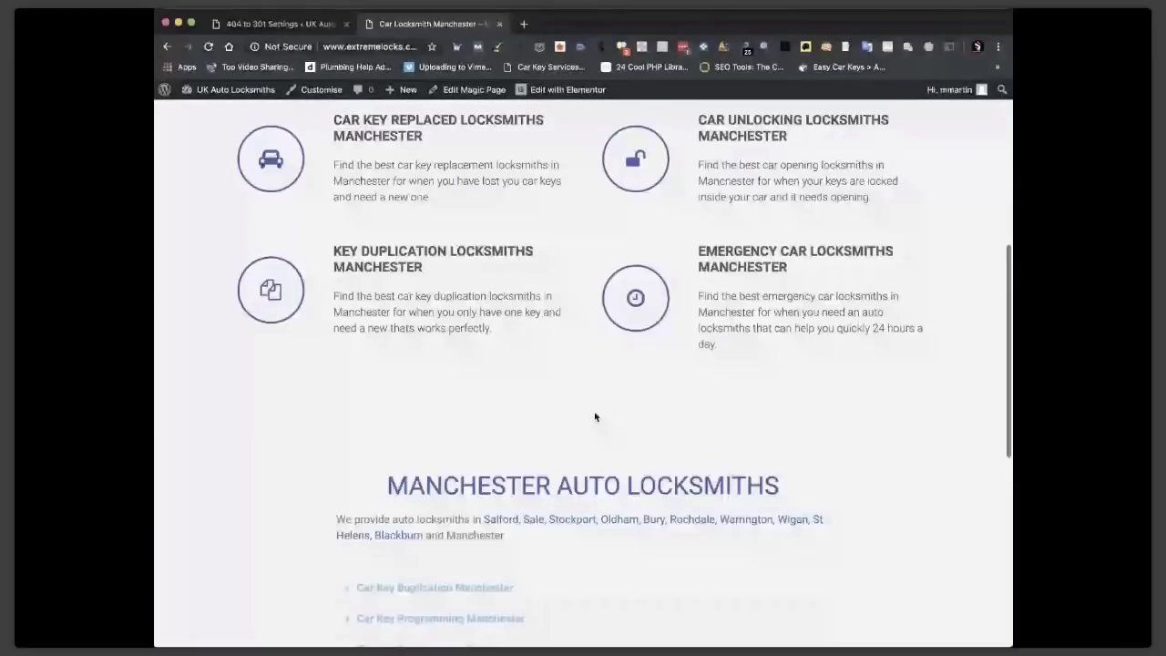
{"action": "left_click", "coordinate": [534, 520]}
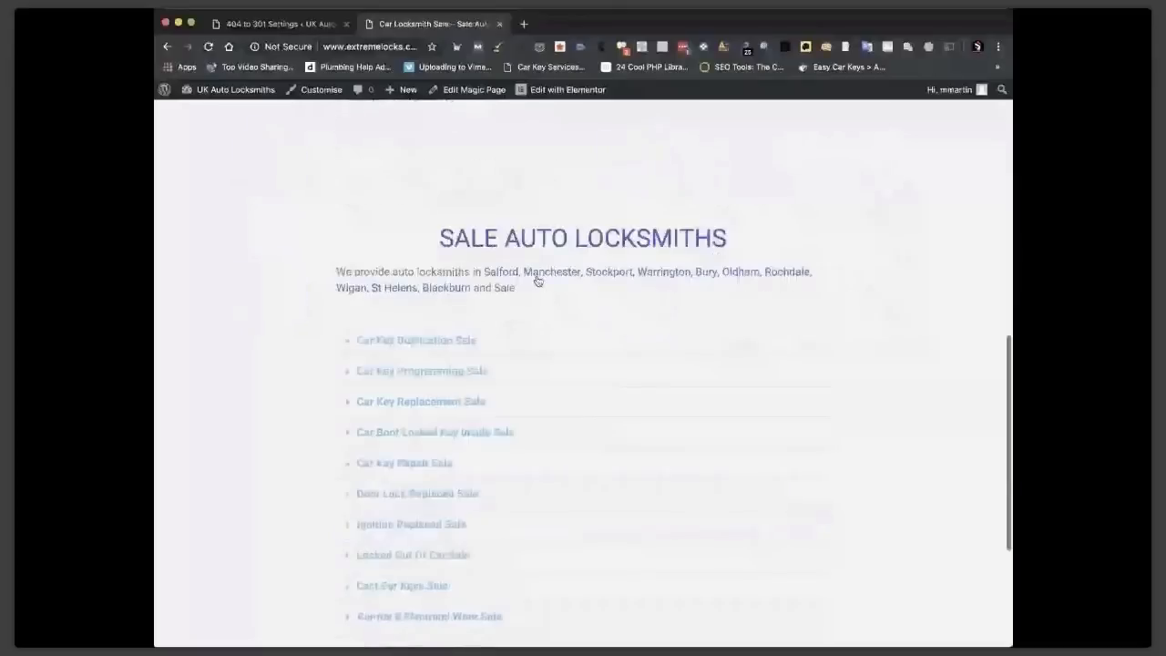
{"action": "left_click", "coordinate": [600, 273]}
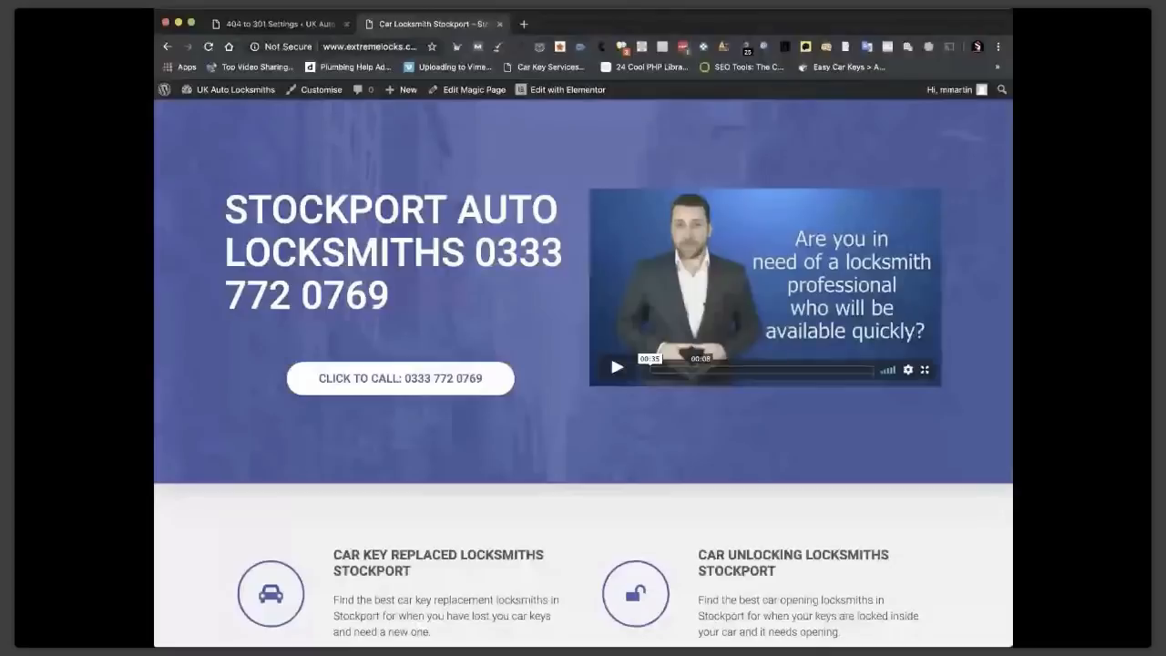
{"action": "left_click", "coordinate": [475, 90]}
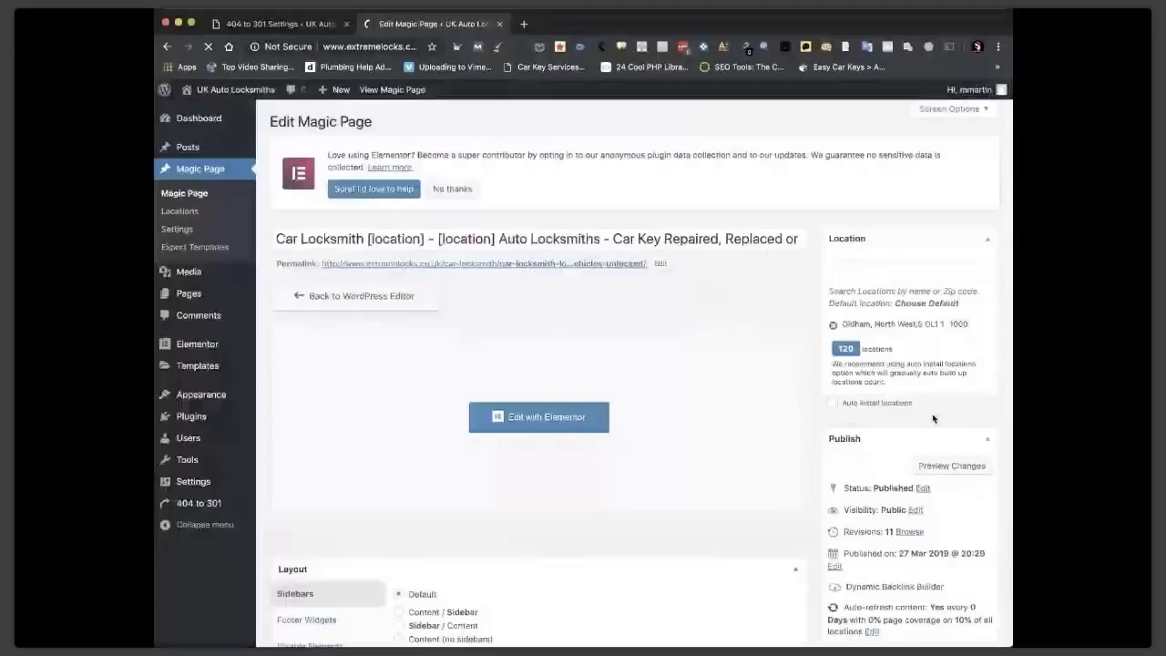
Build overlay iframe code for the chosen website URL, copy it, and close the Overlay dialog.
{"action": "scroll", "coordinate": [934, 418], "scroll_direction": "down", "scroll_amount": 15}
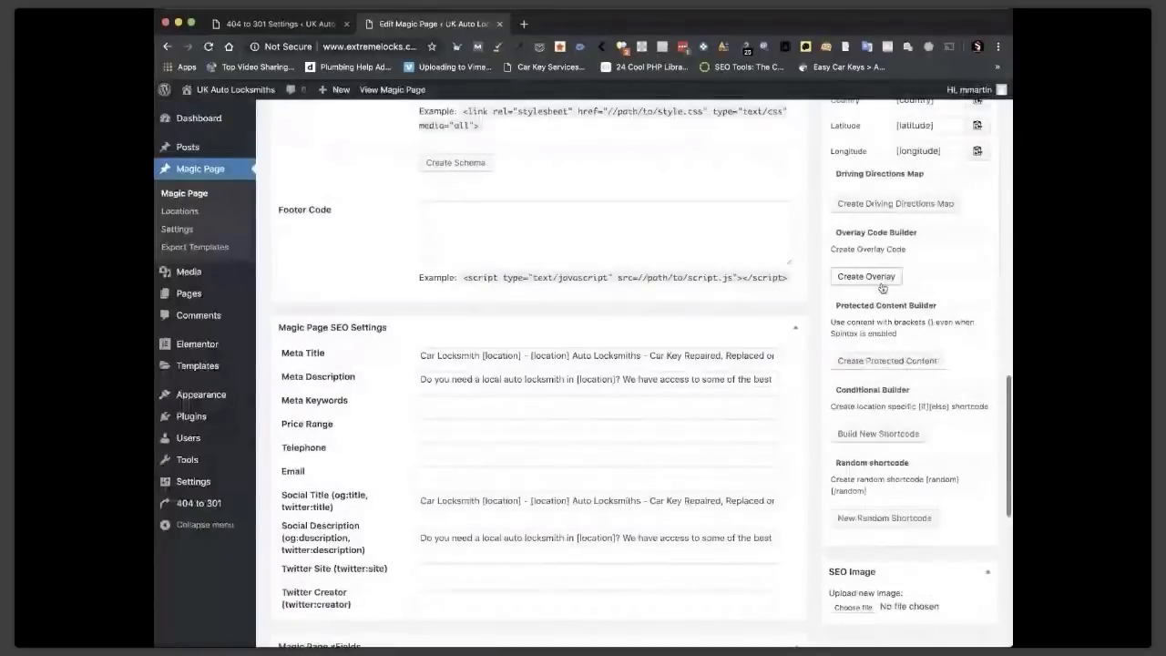
{"action": "left_click", "coordinate": [866, 276]}
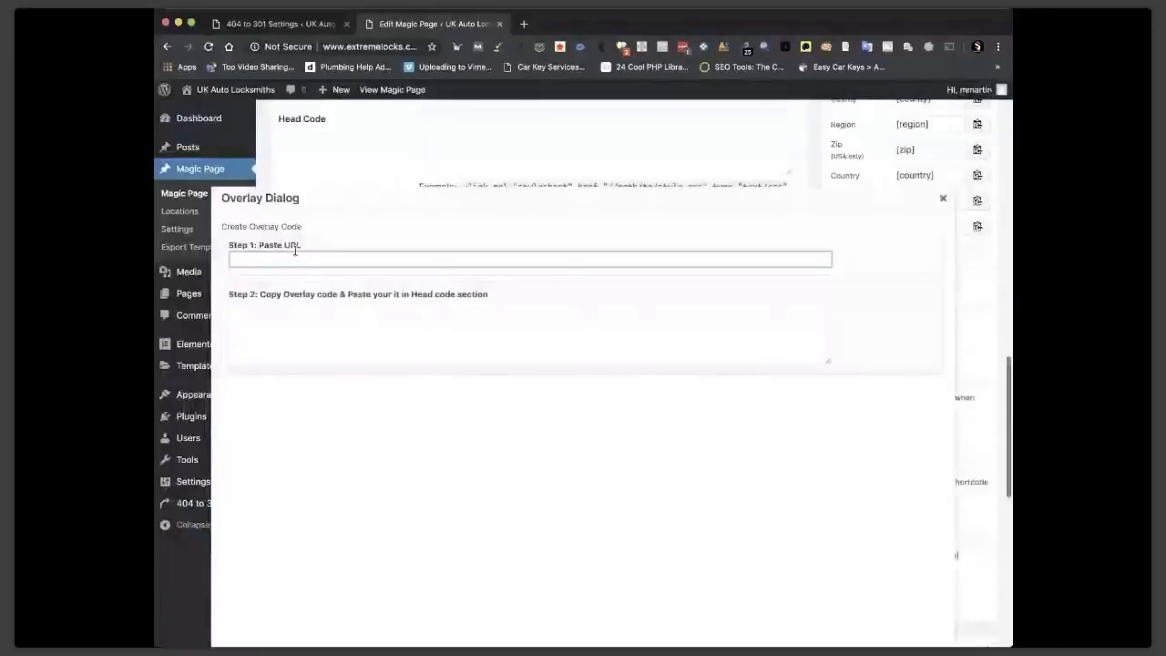
{"action": "left_click", "coordinate": [288, 259]}
{"action": "type", "text": "http"}
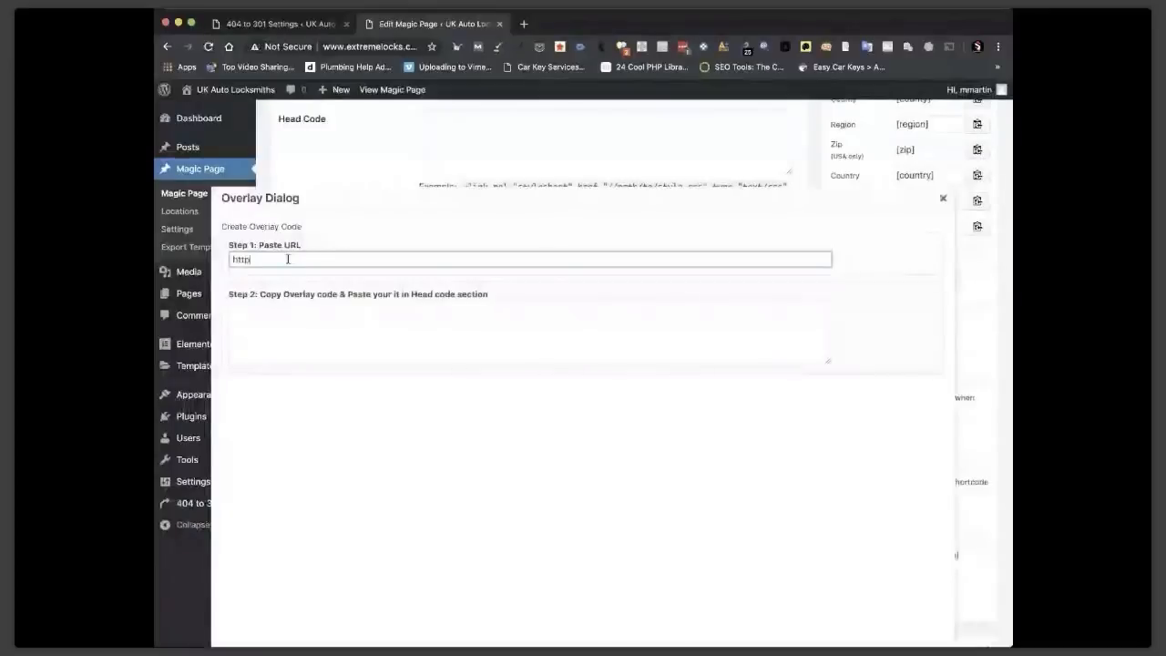
{"action": "type", "text": "s://mikel"}
{"action": "type", "text": "martin.c"}
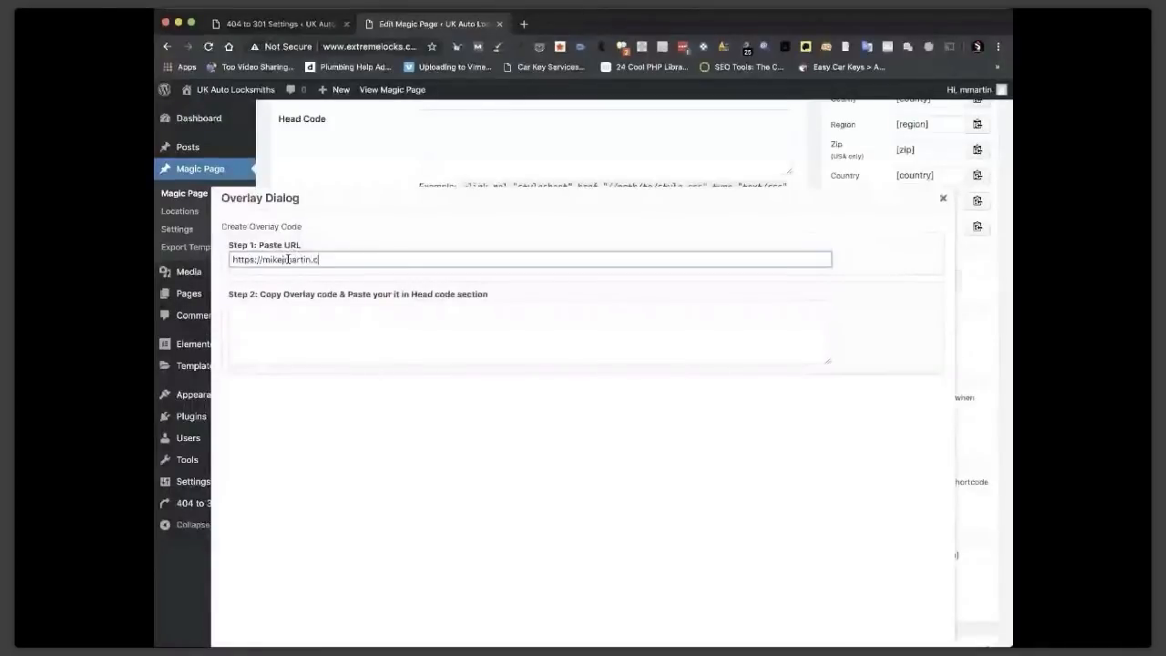
{"action": "type", "text": "om"}
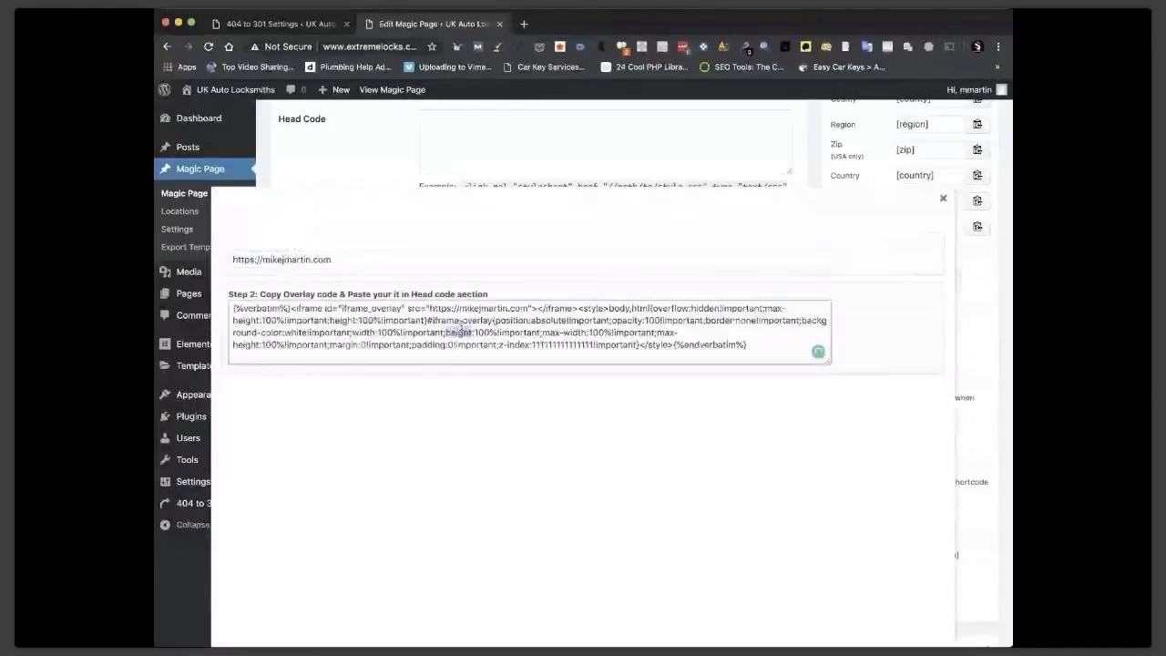
{"action": "left_click", "coordinate": [460, 330]}
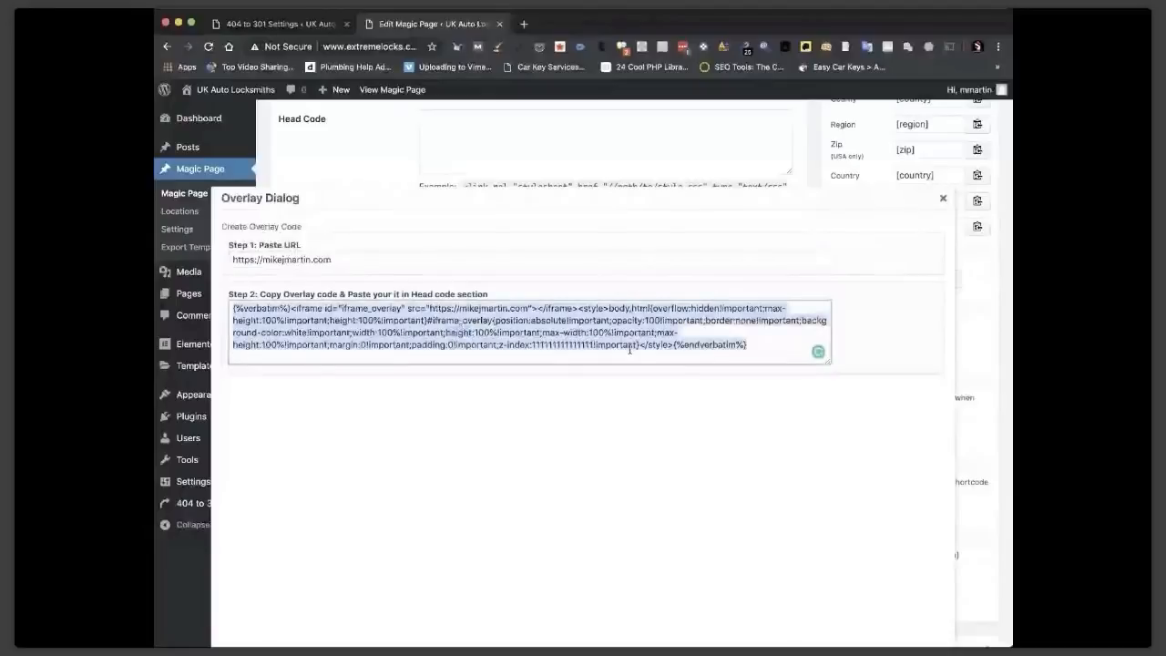
{"action": "scroll", "coordinate": [458, 291], "scroll_direction": "up", "scroll_amount": 1}
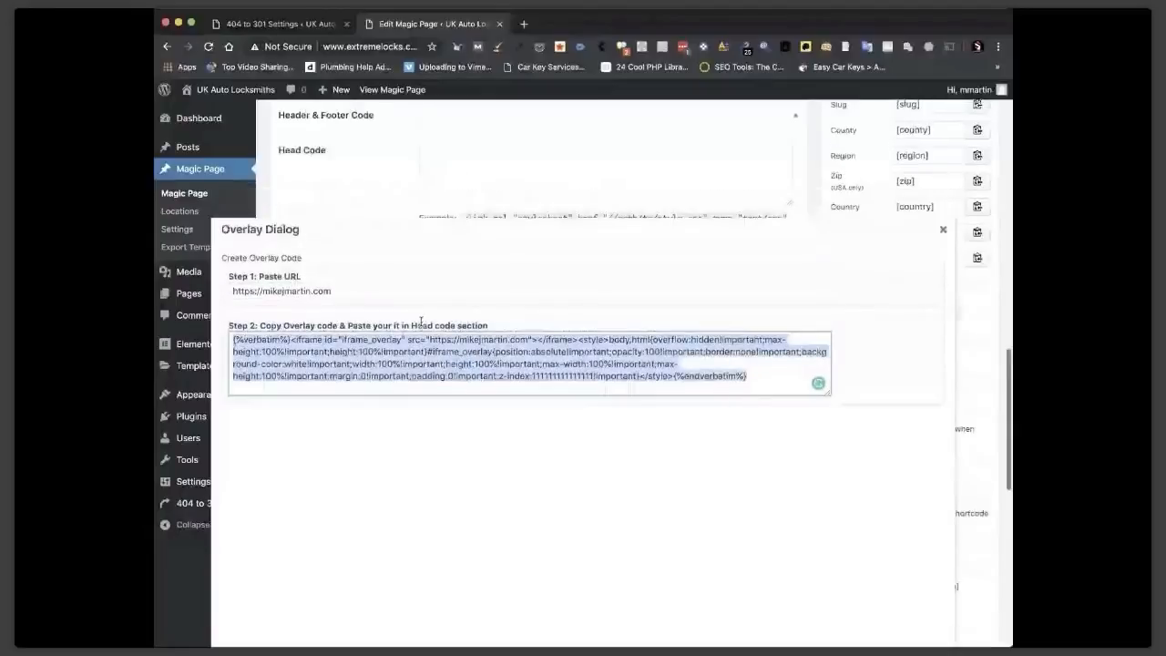
{"action": "left_click", "coordinate": [943, 229]}
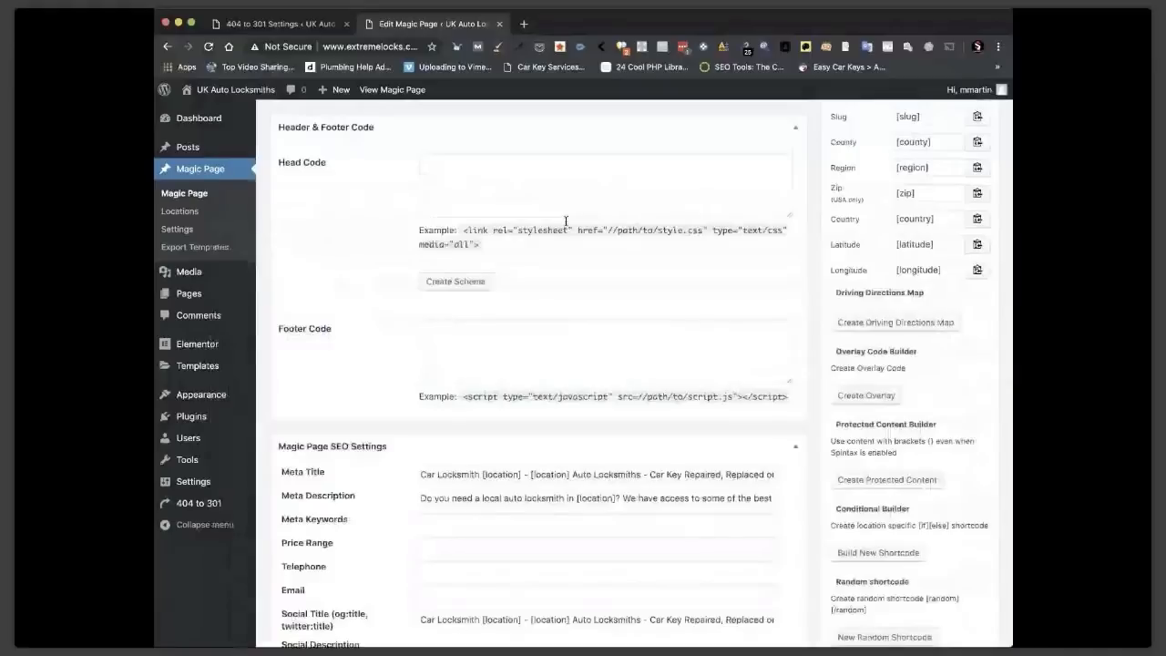
{"action": "scroll", "coordinate": [566, 221], "scroll_direction": "up", "scroll_amount": 3}
Search the Add Plugins directory for 'header' and 'meta' plugins.
{"action": "mouse_move", "coordinate": [200, 417]}
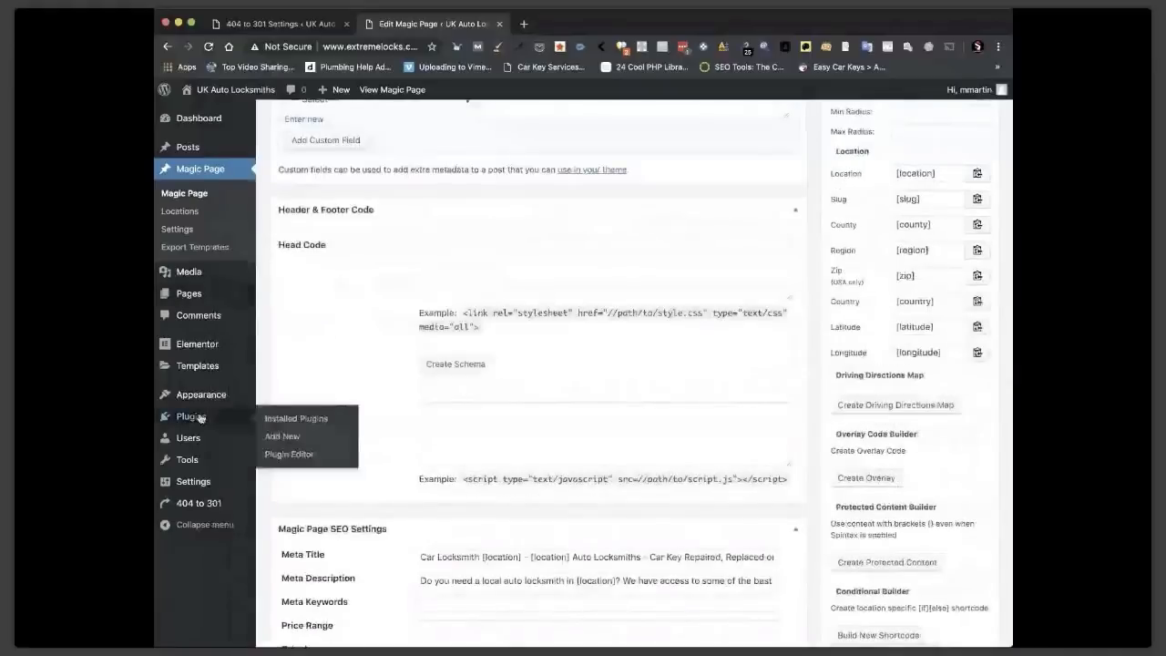
{"action": "left_click", "coordinate": [283, 438]}
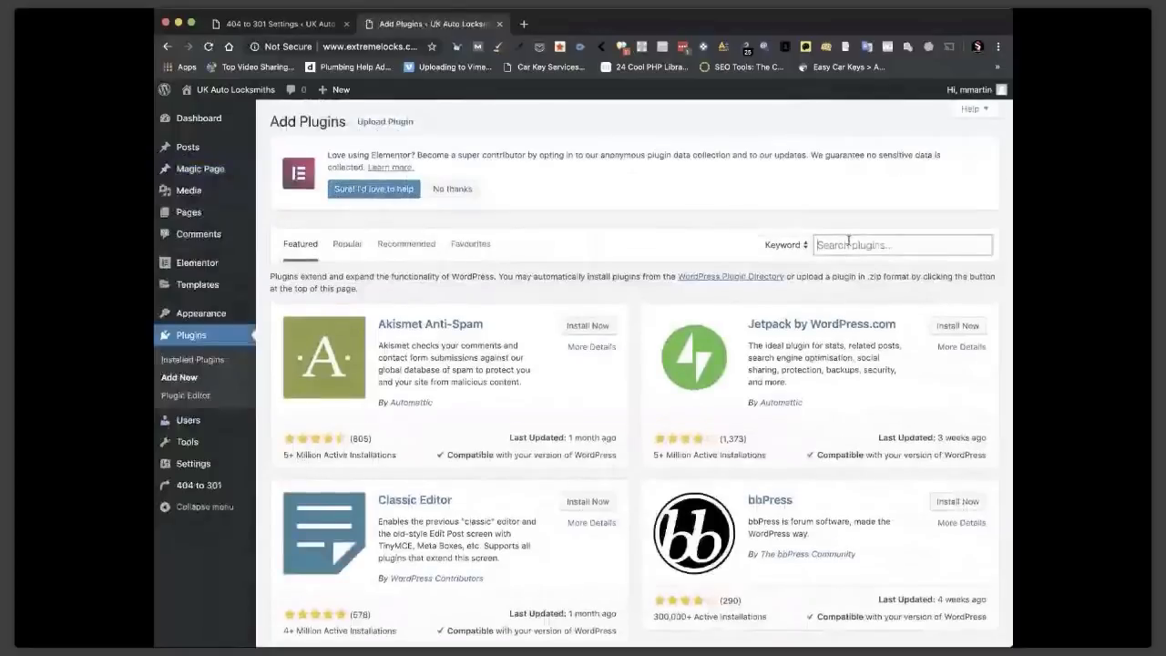
{"action": "left_click", "coordinate": [848, 244]}
{"action": "type", "text": "header"}
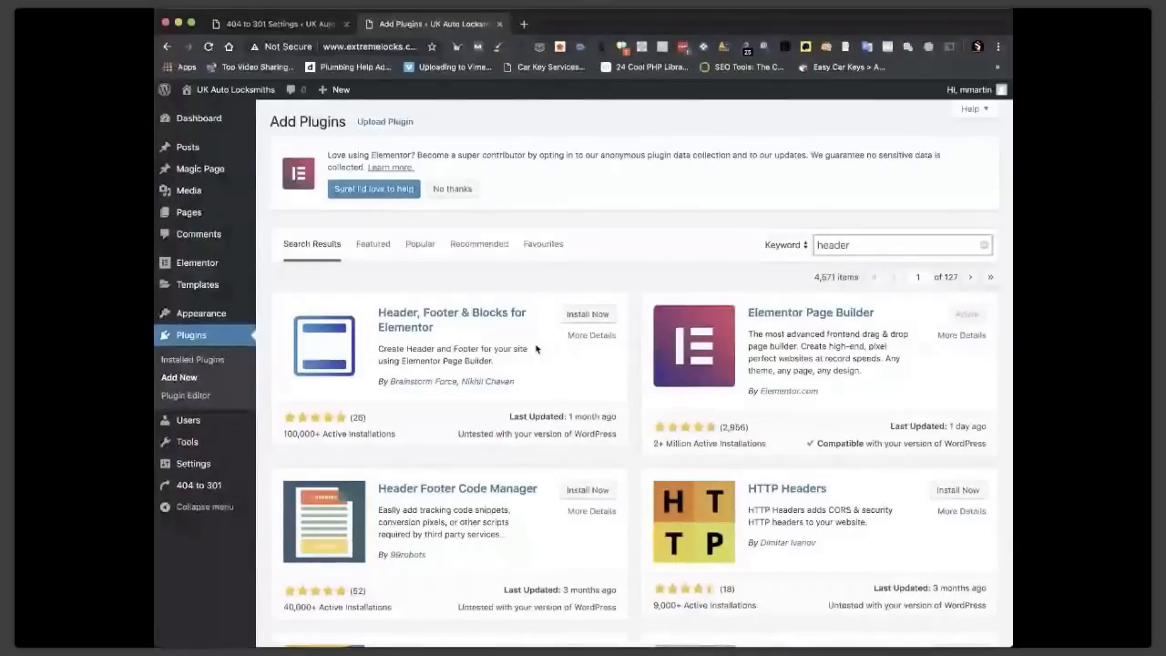
{"action": "scroll", "coordinate": [660, 314], "scroll_direction": "down", "scroll_amount": 1}
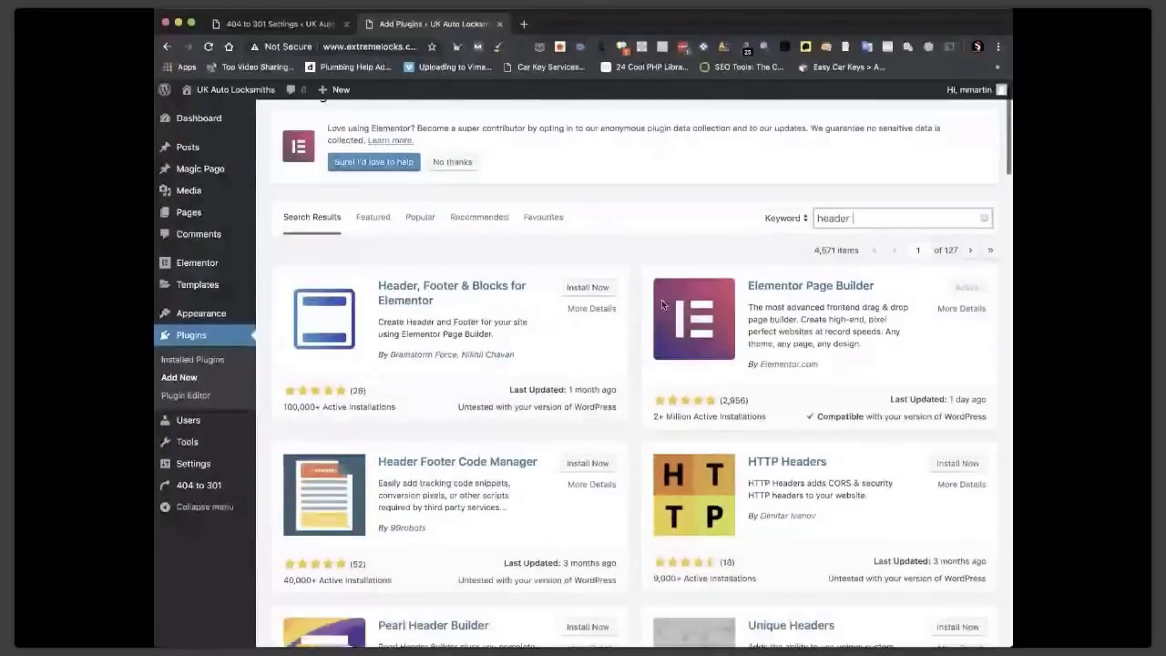
{"action": "scroll", "coordinate": [662, 305], "scroll_direction": "up", "scroll_amount": 1}
{"action": "type", "text": "meta"}
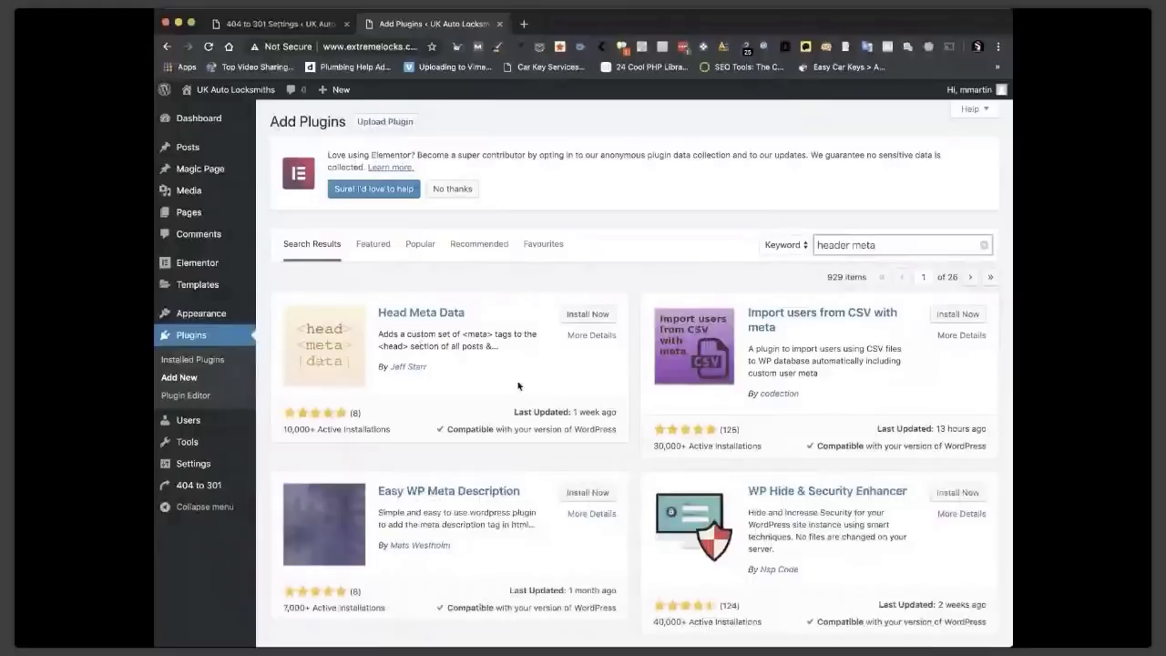
{"action": "scroll", "coordinate": [518, 386], "scroll_direction": "down", "scroll_amount": 5}
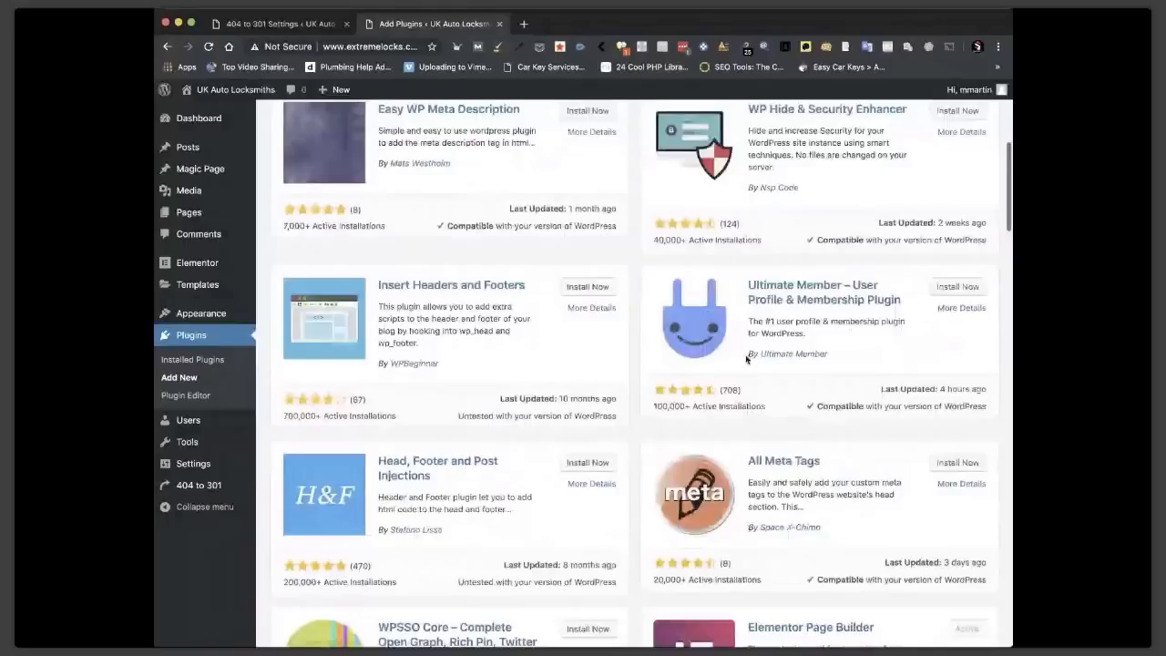
{"action": "scroll", "coordinate": [515, 336], "scroll_direction": "down", "scroll_amount": 2}
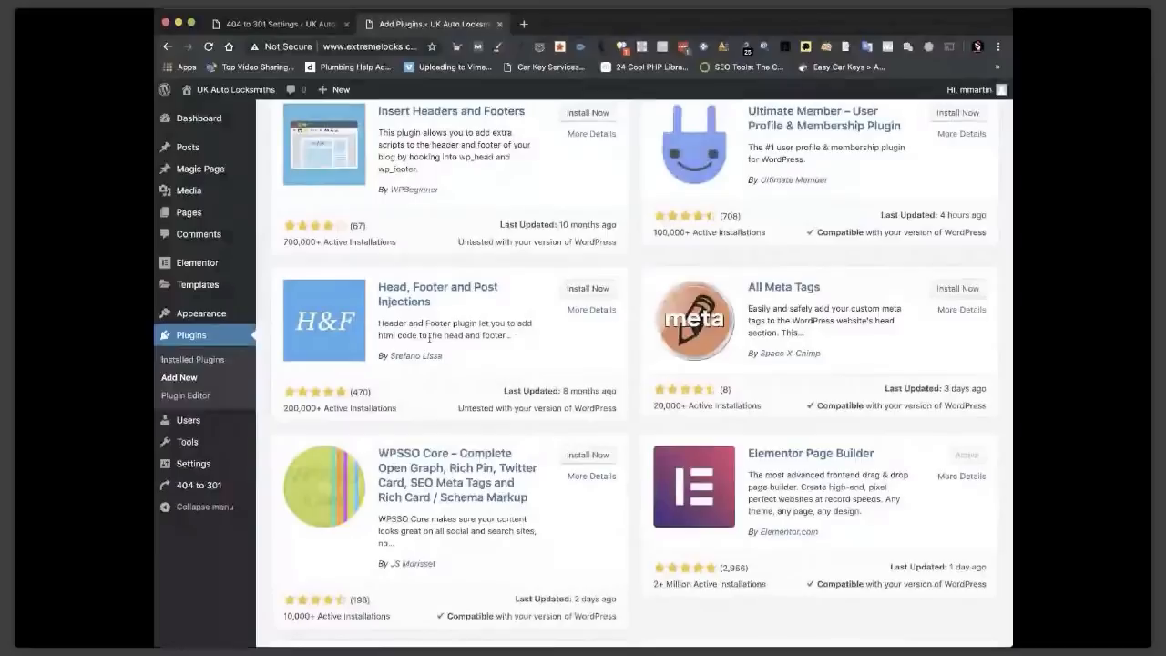
Install and activate the Head, Footer and Post Injections plugin.
{"action": "left_click", "coordinate": [588, 290]}
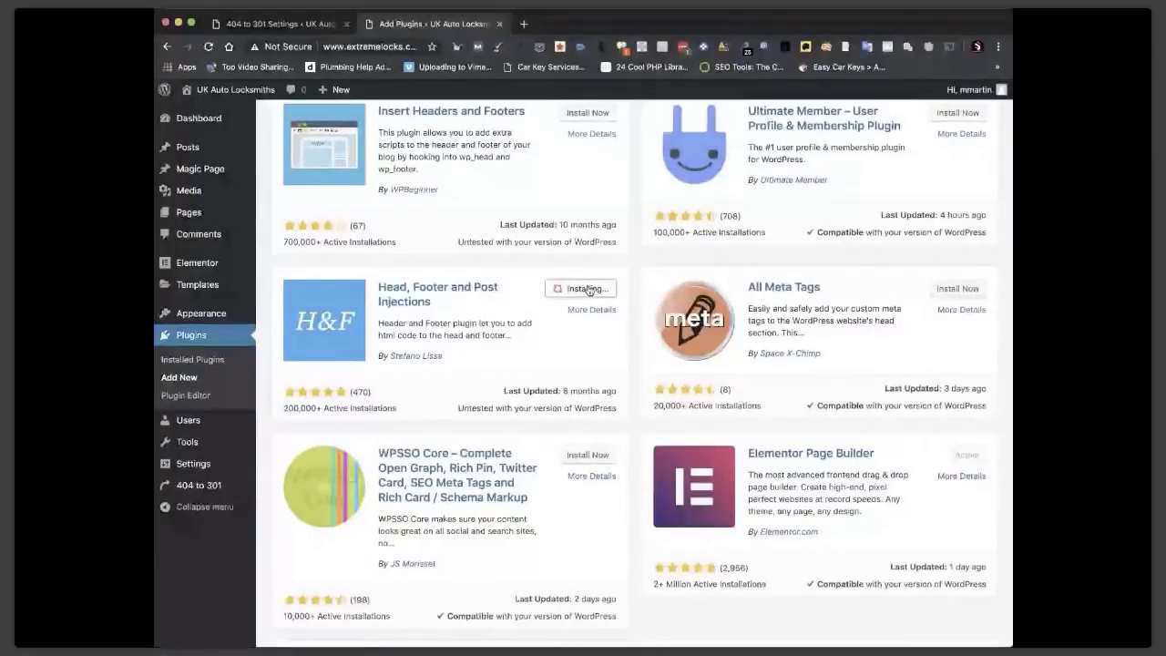
{"action": "scroll", "coordinate": [538, 419], "scroll_direction": "down", "scroll_amount": 2}
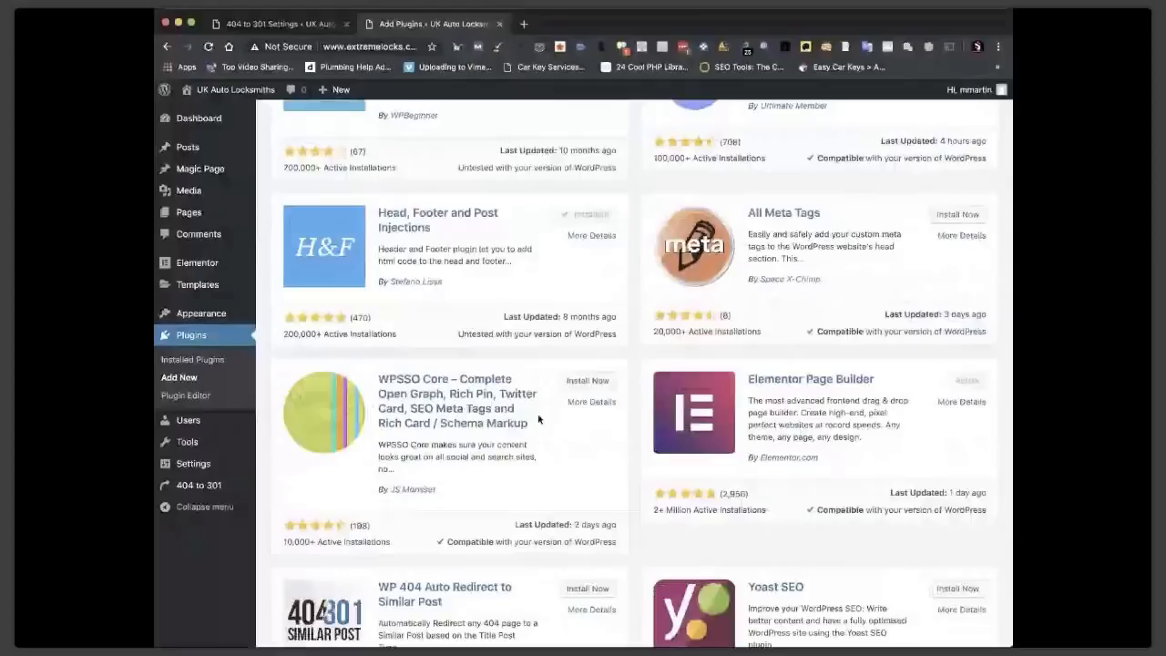
{"action": "left_click", "coordinate": [593, 215]}
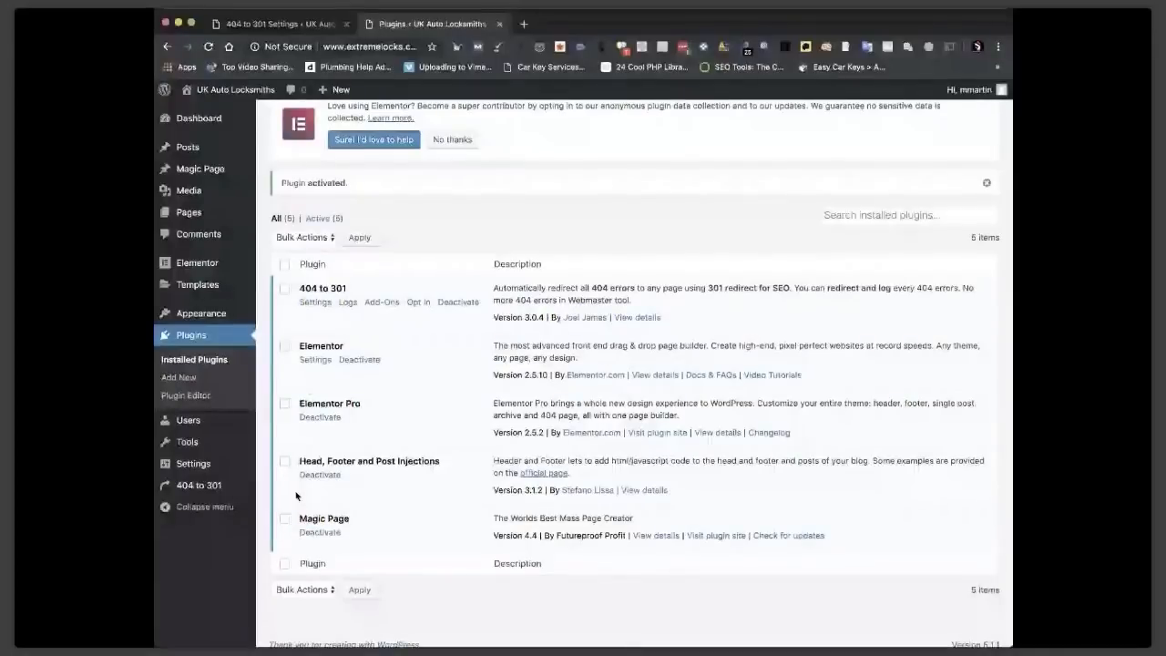
Edit the Auto Locksmith page from All Pages and scroll to its Header and Footer options.
{"action": "mouse_move", "coordinate": [208, 291]}
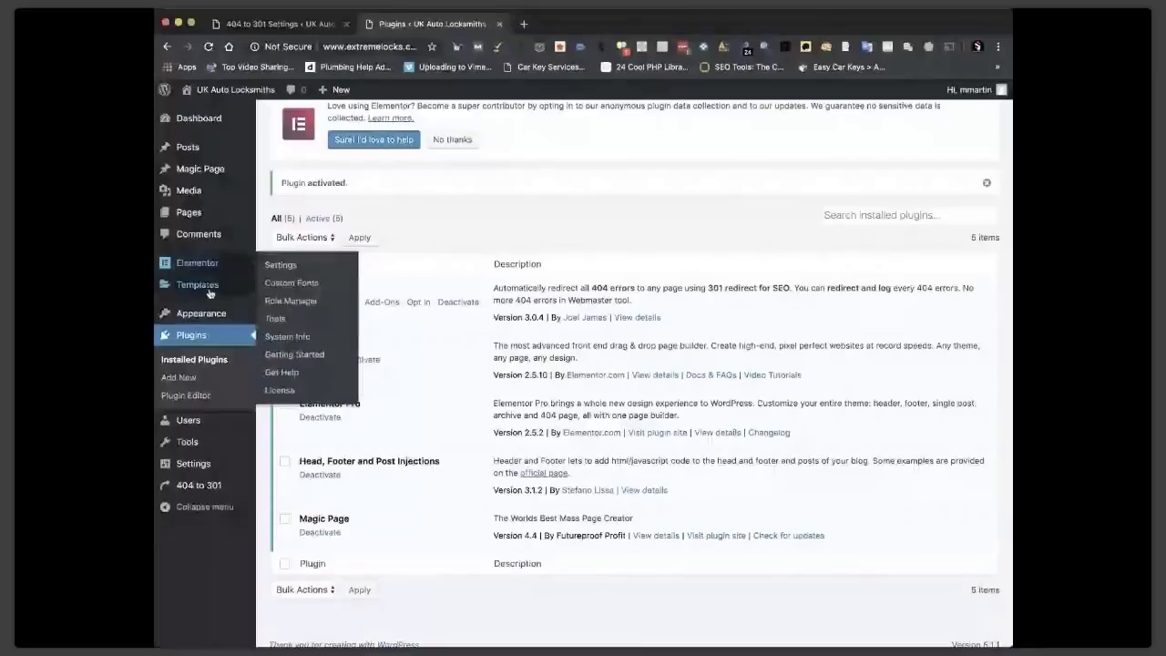
{"action": "left_click", "coordinate": [189, 213]}
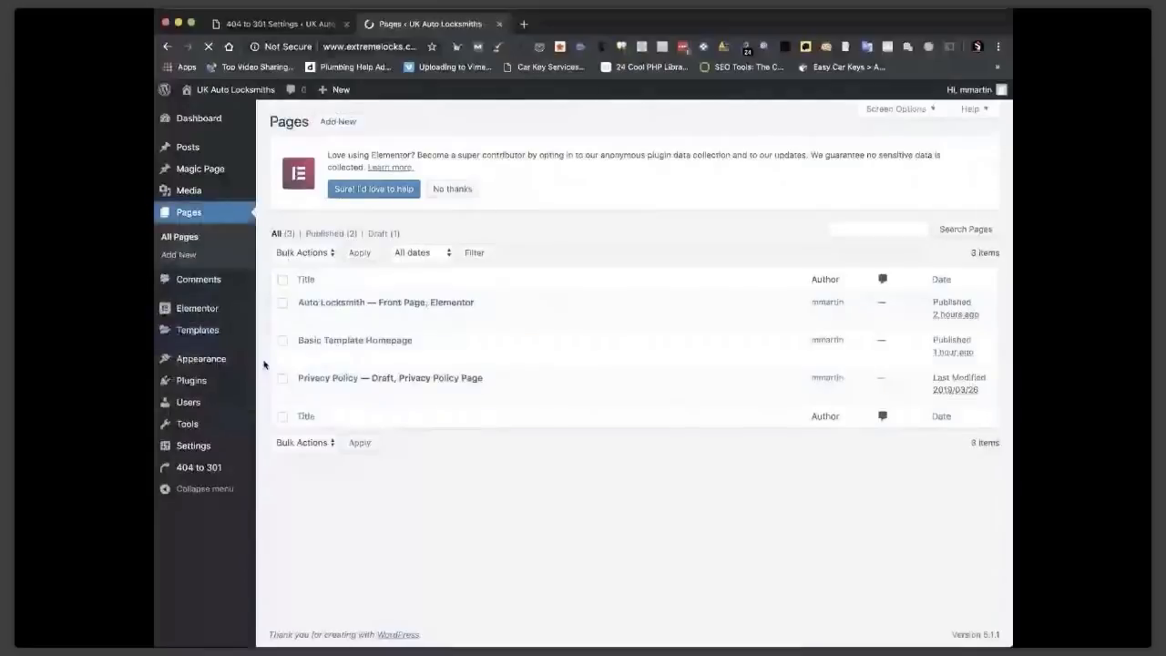
{"action": "left_click", "coordinate": [305, 318]}
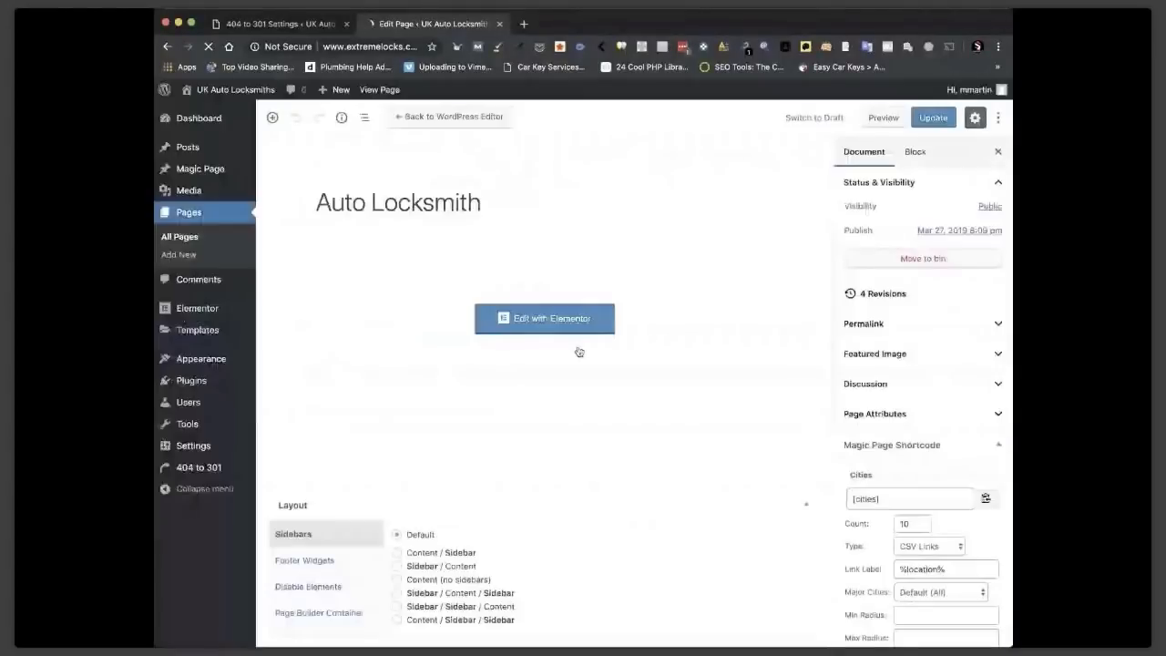
{"action": "scroll", "coordinate": [686, 421], "scroll_direction": "down", "scroll_amount": 2}
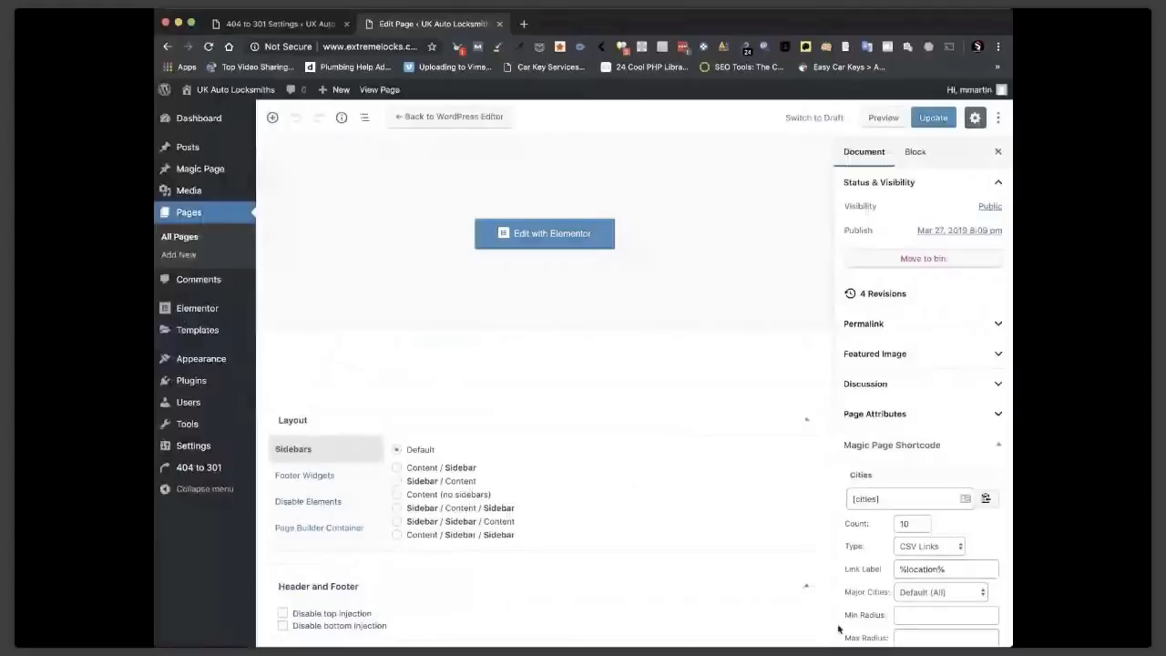
{"action": "scroll", "coordinate": [611, 445], "scroll_direction": "up", "scroll_amount": 2}
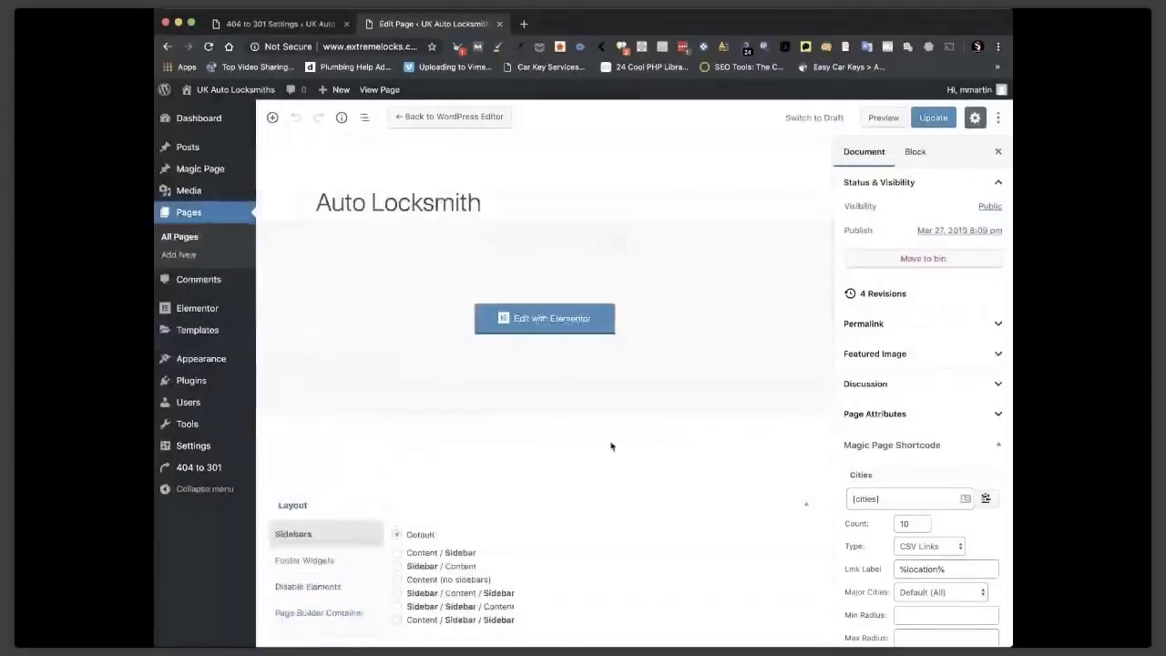
{"action": "scroll", "coordinate": [611, 446], "scroll_direction": "down", "scroll_amount": 2}
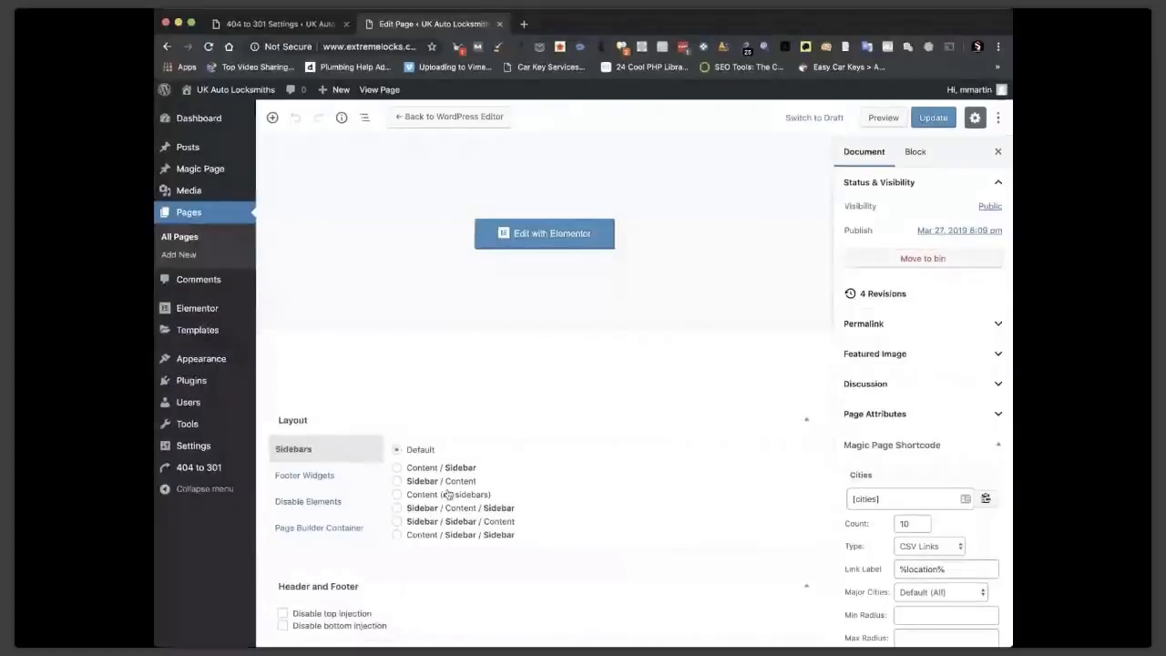
{"action": "mouse_move", "coordinate": [309, 388]}
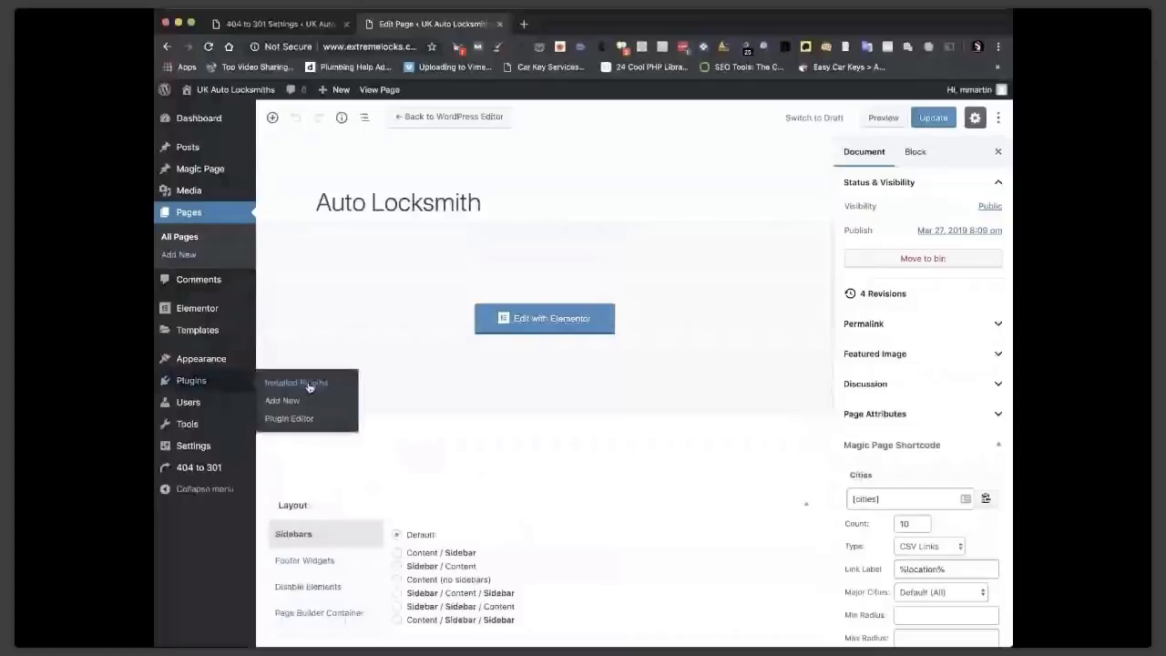
Drop Head, Footer and Post Injections and search plugins for 'header and footer code'.
{"action": "left_click", "coordinate": [309, 385]}
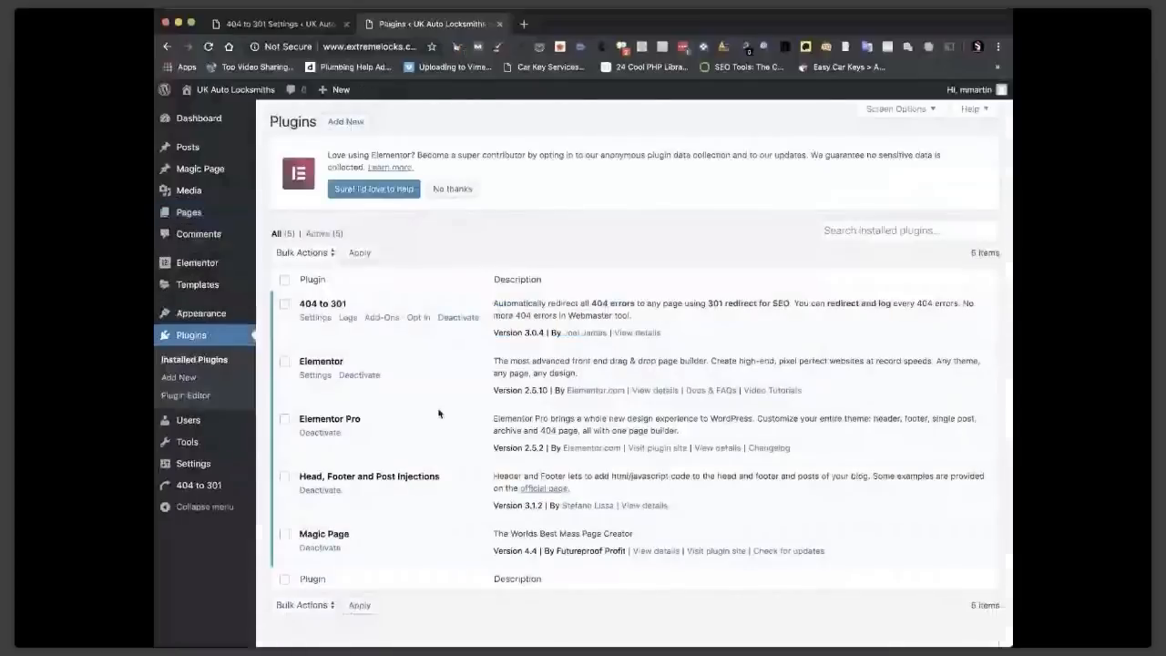
{"action": "scroll", "coordinate": [438, 413], "scroll_direction": "down", "scroll_amount": 1}
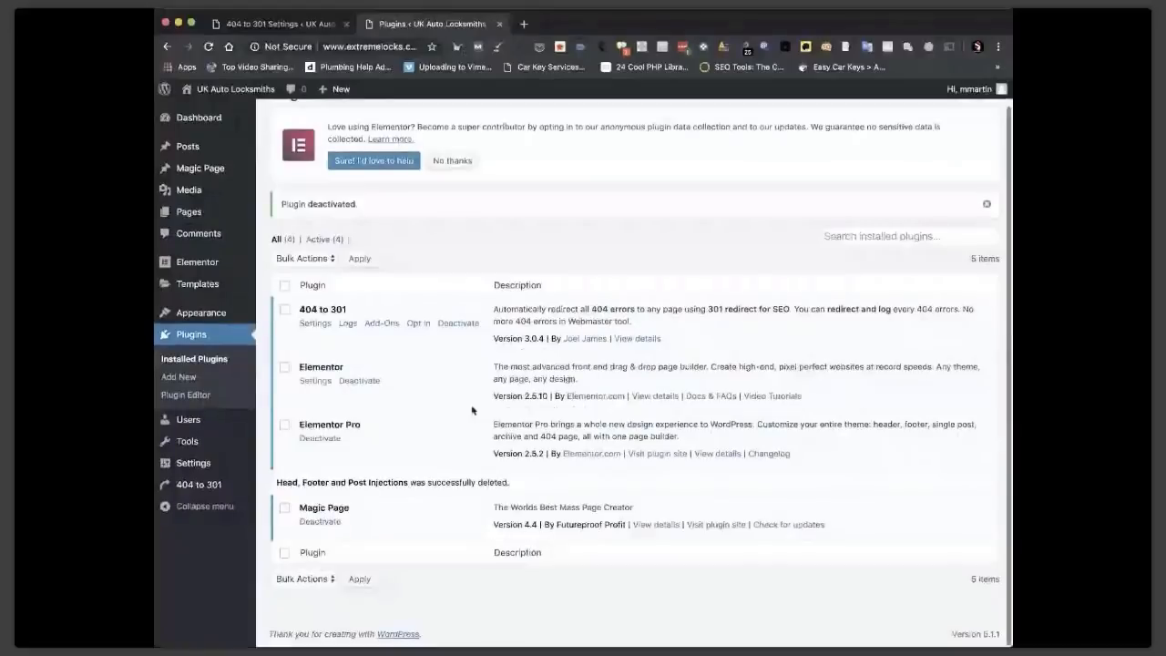
{"action": "left_click", "coordinate": [179, 376]}
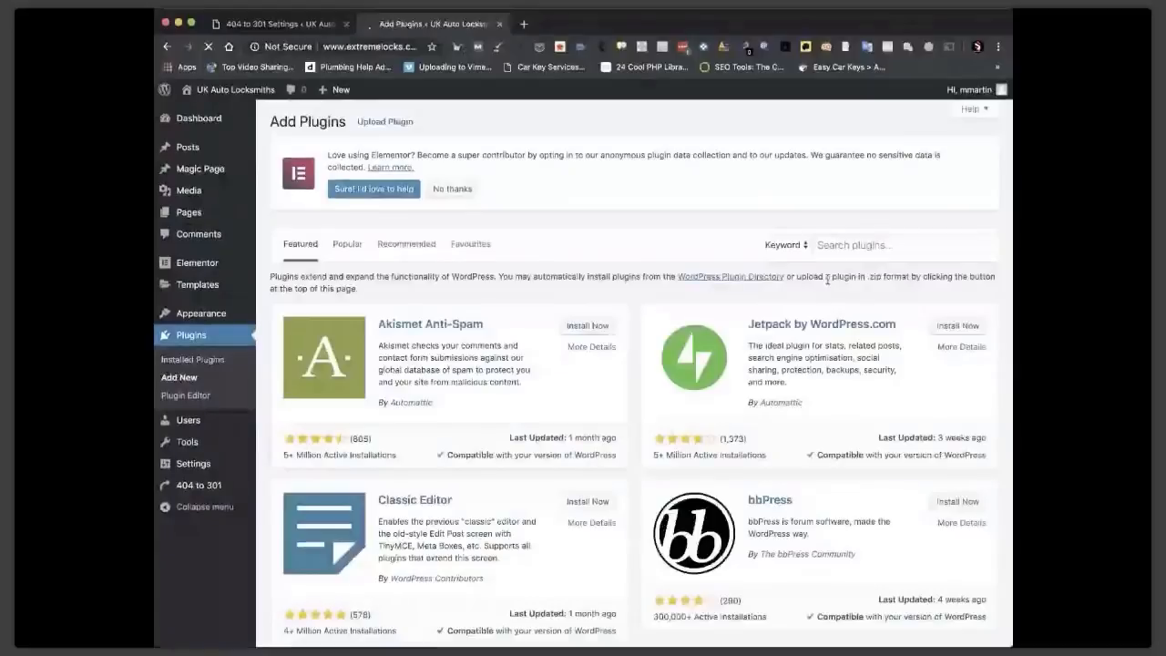
{"action": "left_click", "coordinate": [862, 246]}
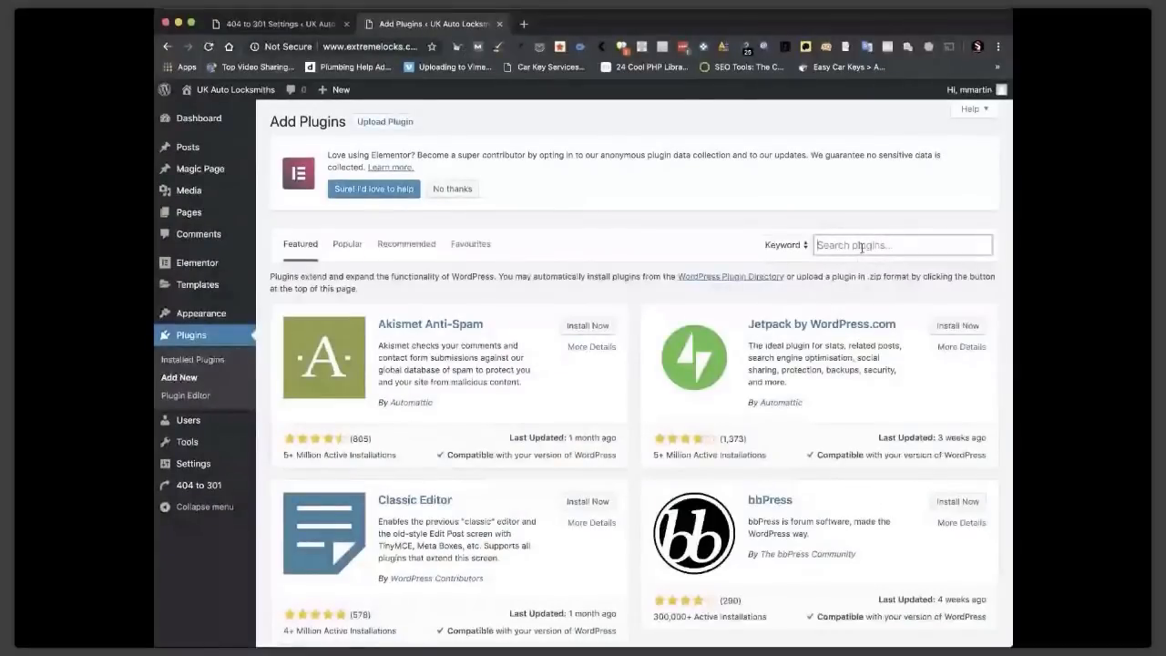
{"action": "type", "text": "header and footer code"}
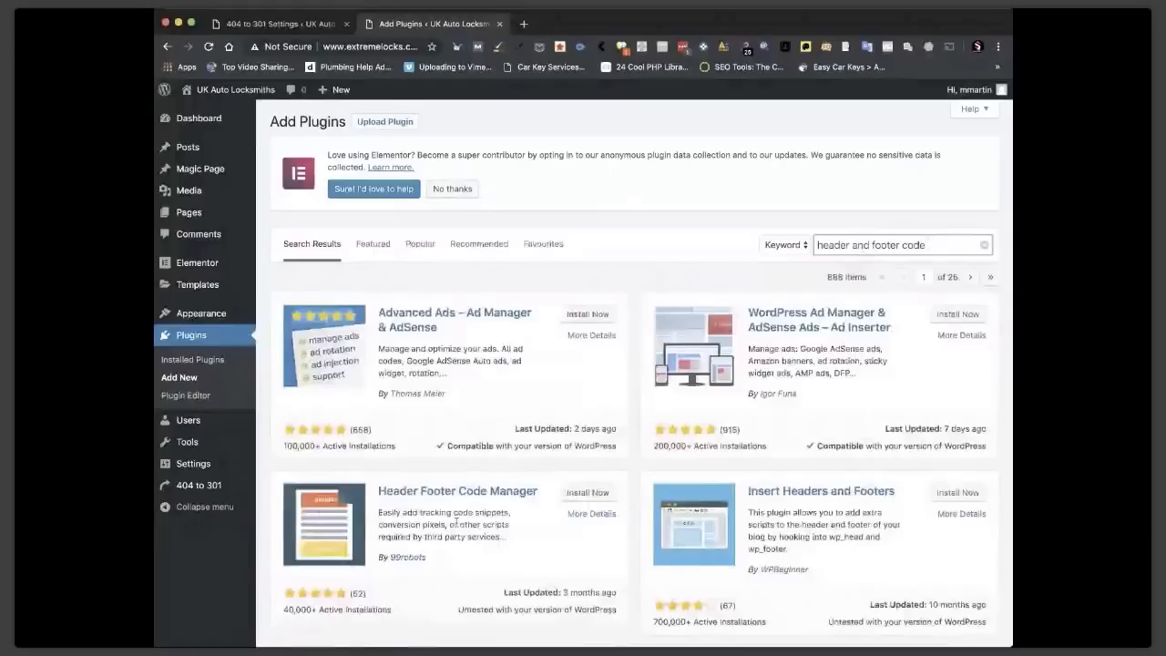
{"action": "scroll", "coordinate": [456, 522], "scroll_direction": "down", "scroll_amount": 3}
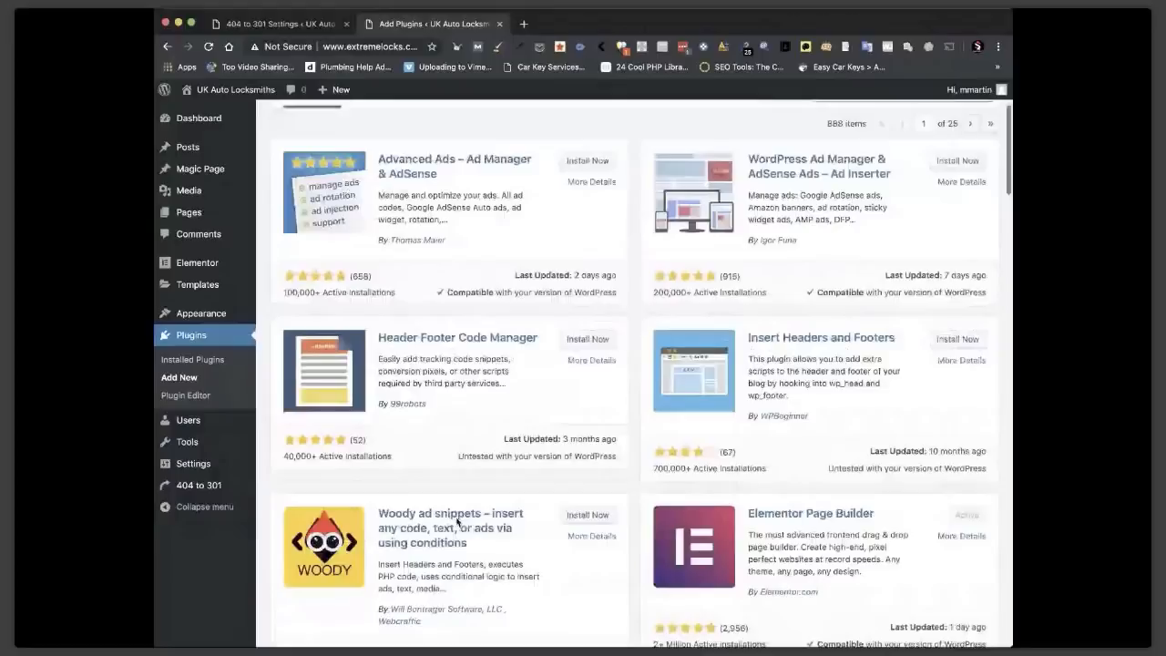
{"action": "scroll", "coordinate": [834, 436], "scroll_direction": "down", "scroll_amount": 5}
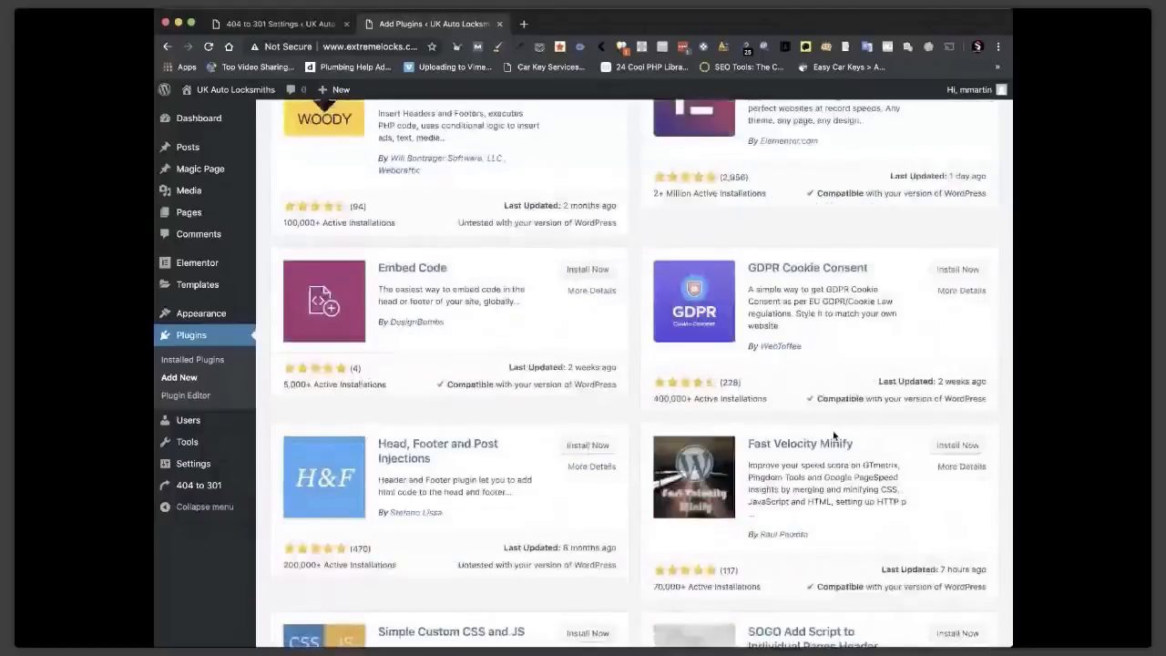
{"action": "scroll", "coordinate": [833, 436], "scroll_direction": "down", "scroll_amount": 3}
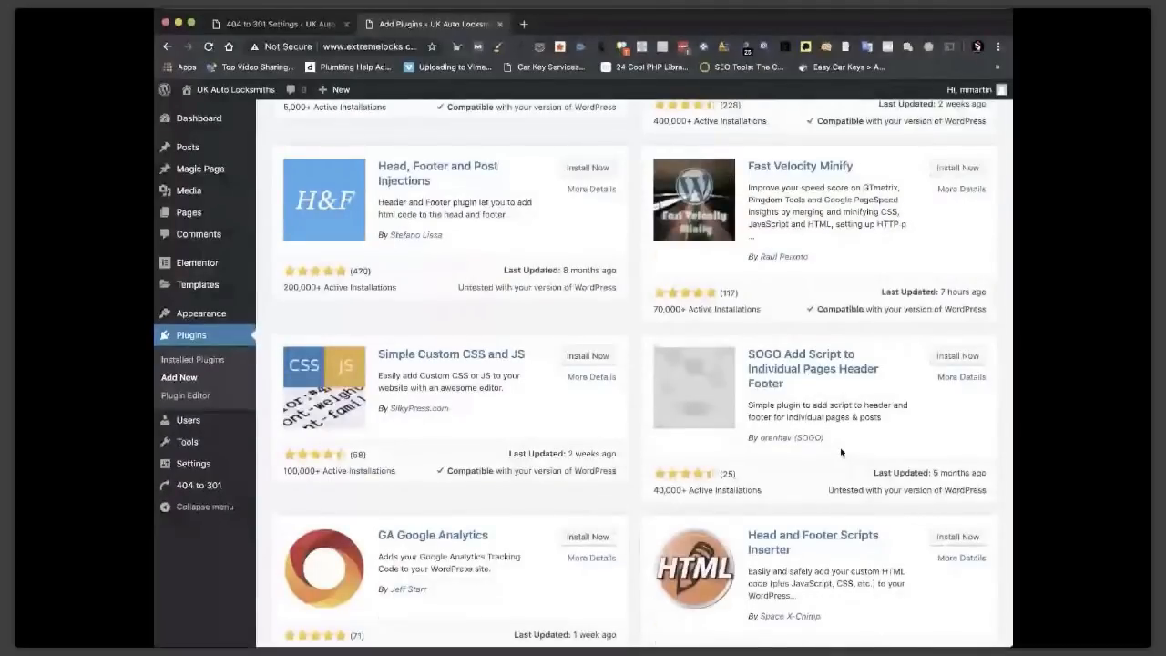
{"action": "scroll", "coordinate": [838, 450], "scroll_direction": "down", "scroll_amount": 10}
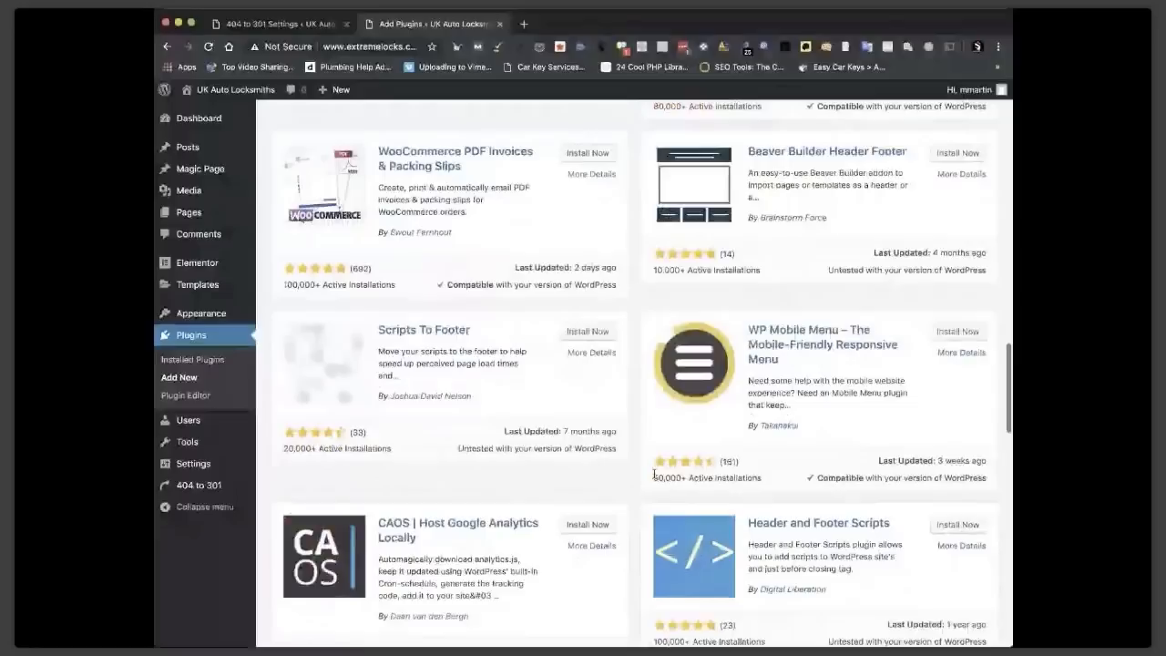
{"action": "scroll", "coordinate": [837, 263], "scroll_direction": "down", "scroll_amount": 3}
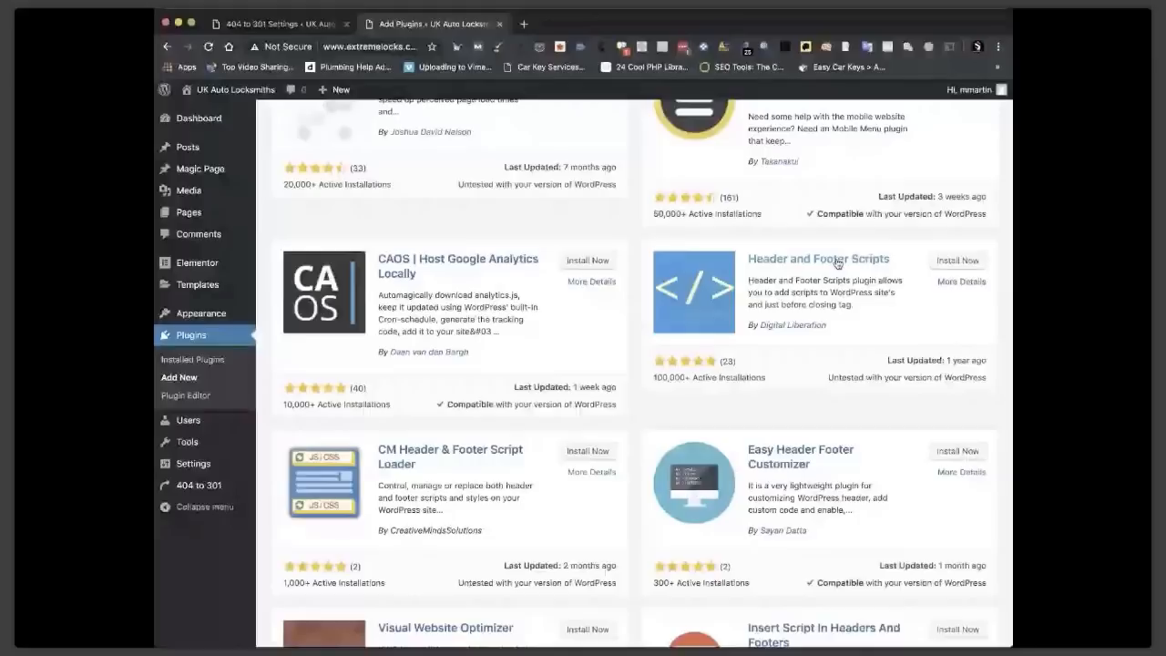
Review the Header and Footer Scripts plugin details and install it.
{"action": "left_click", "coordinate": [838, 262]}
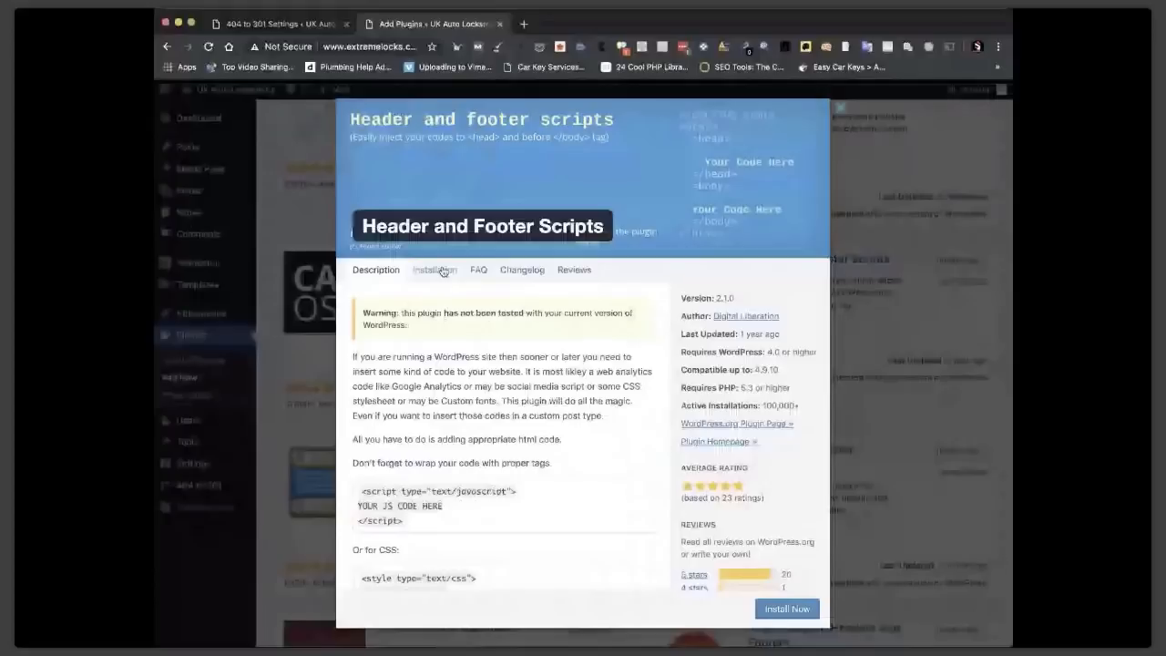
{"action": "scroll", "coordinate": [530, 474], "scroll_direction": "down", "scroll_amount": 5}
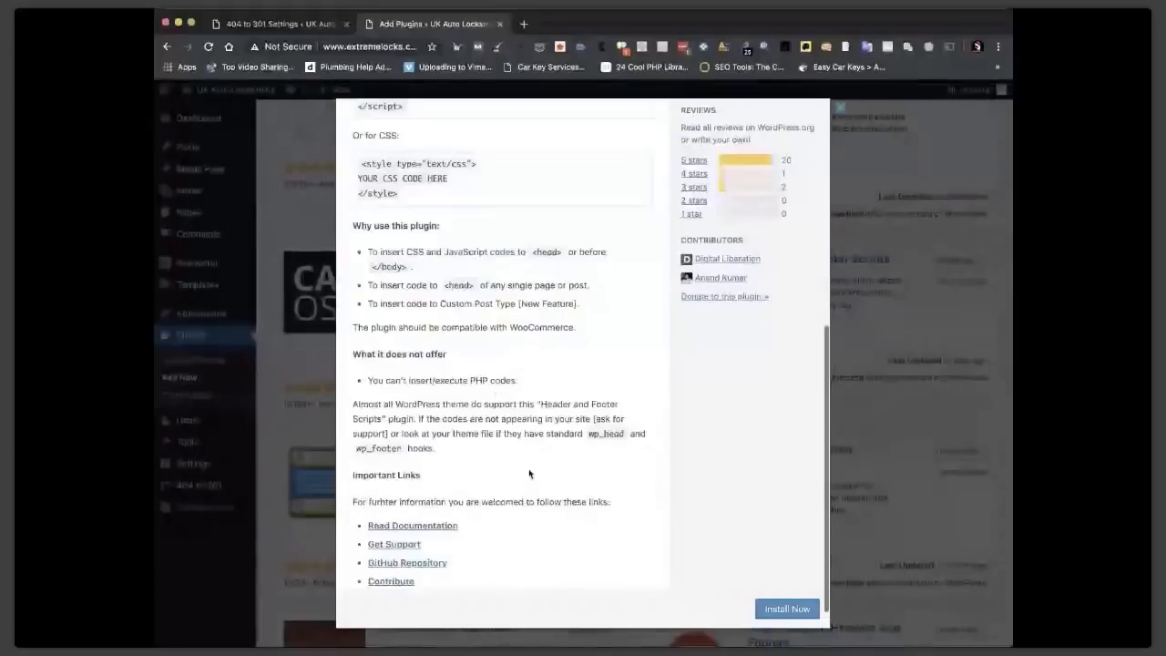
{"action": "left_click", "coordinate": [768, 614]}
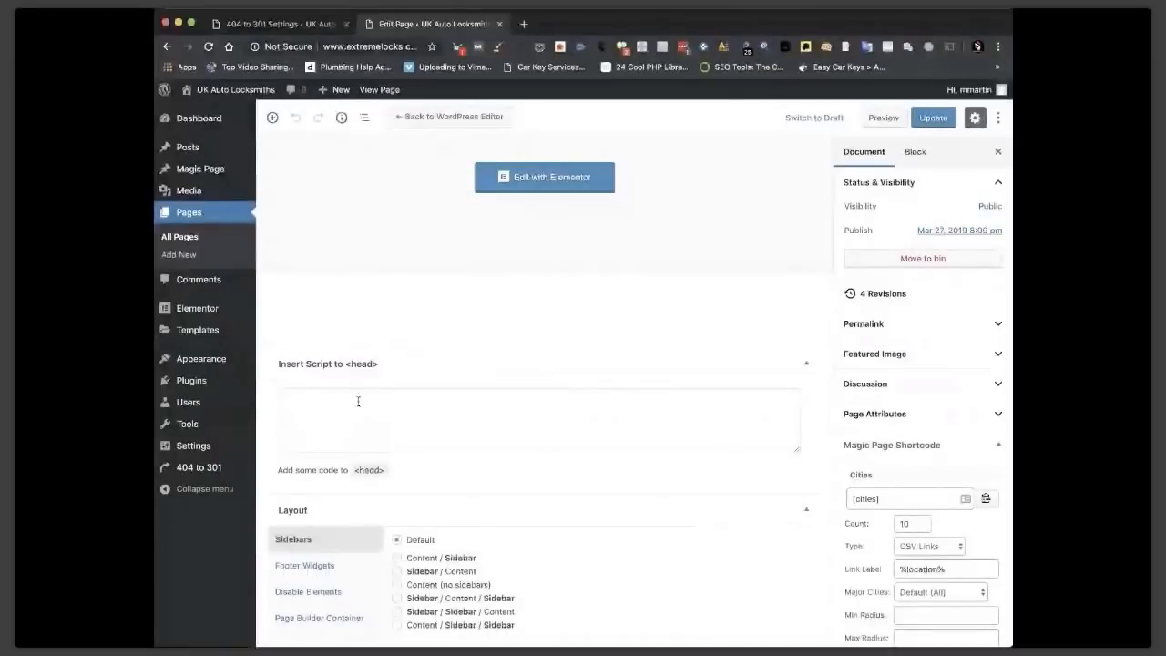
Paste the overlay code into Auto Locksmith's head script box, update the page, and view it live.
{"action": "left_click", "coordinate": [415, 445]}
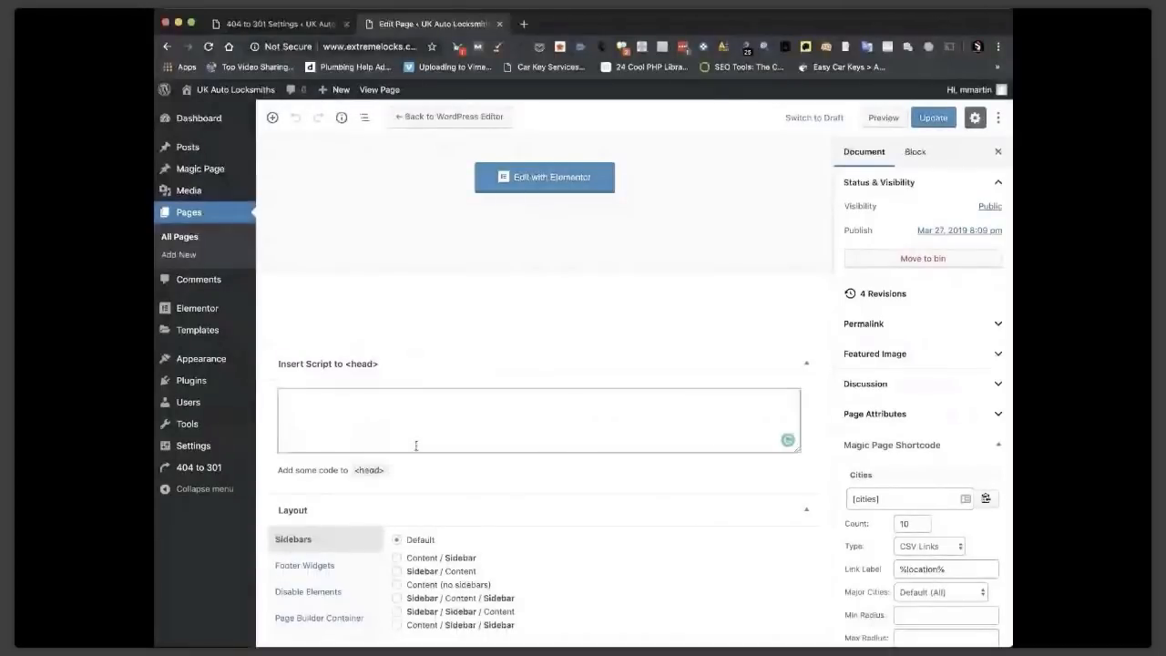
{"action": "key", "text": "super+v"}
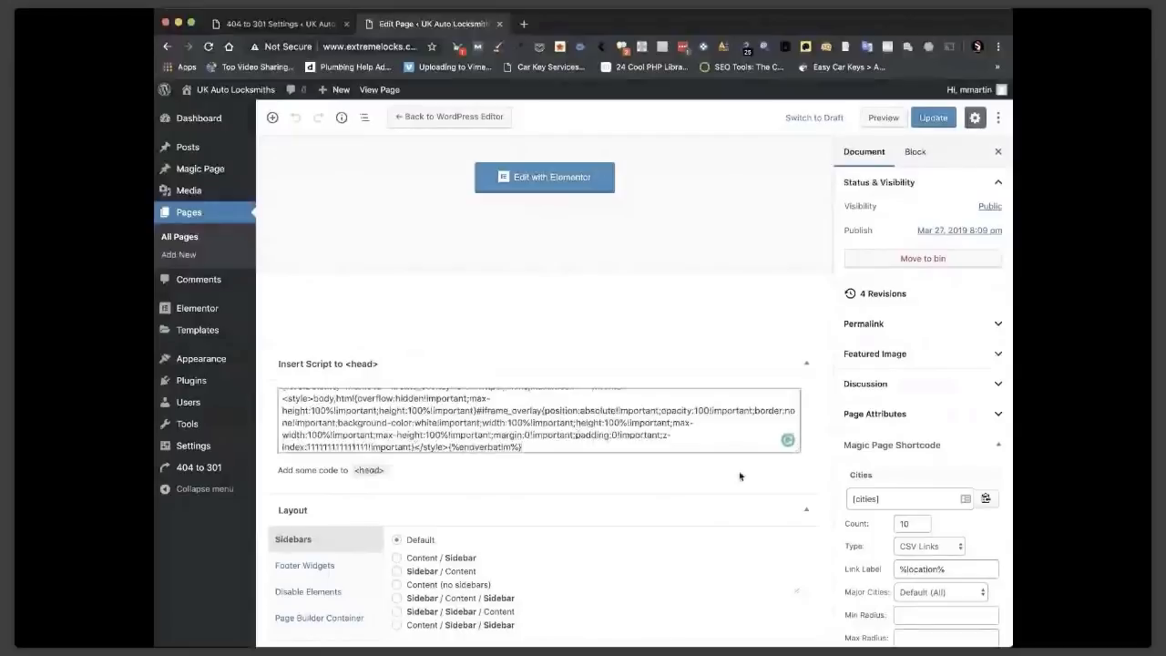
{"action": "scroll", "coordinate": [916, 297], "scroll_direction": "up", "scroll_amount": 1}
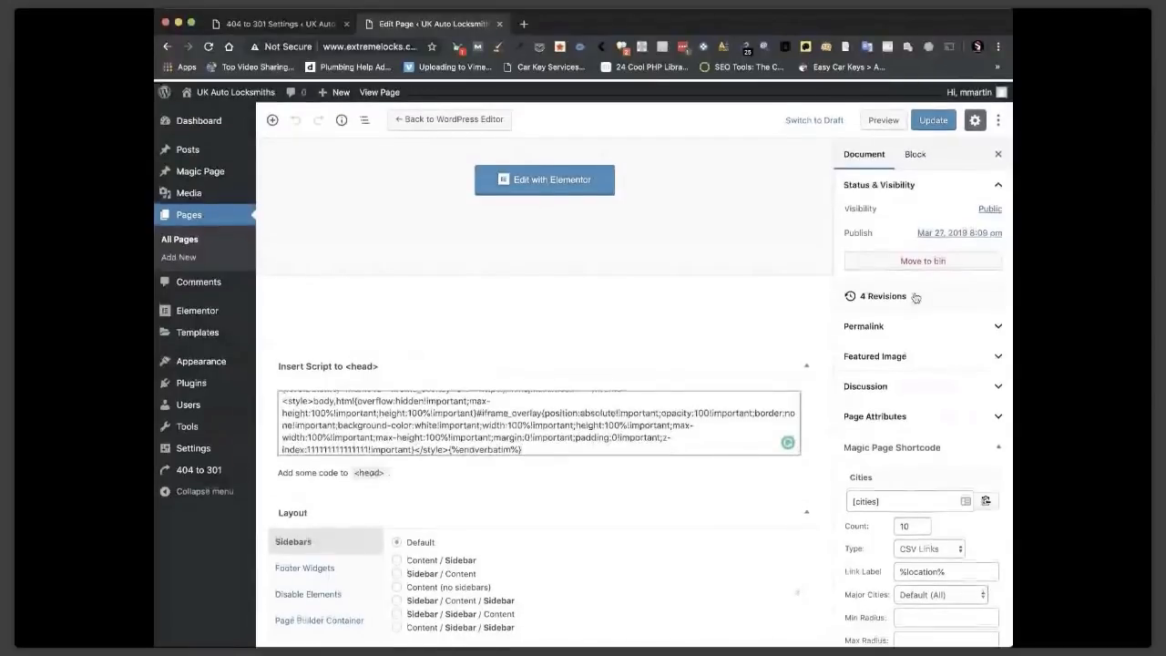
{"action": "left_click", "coordinate": [933, 121]}
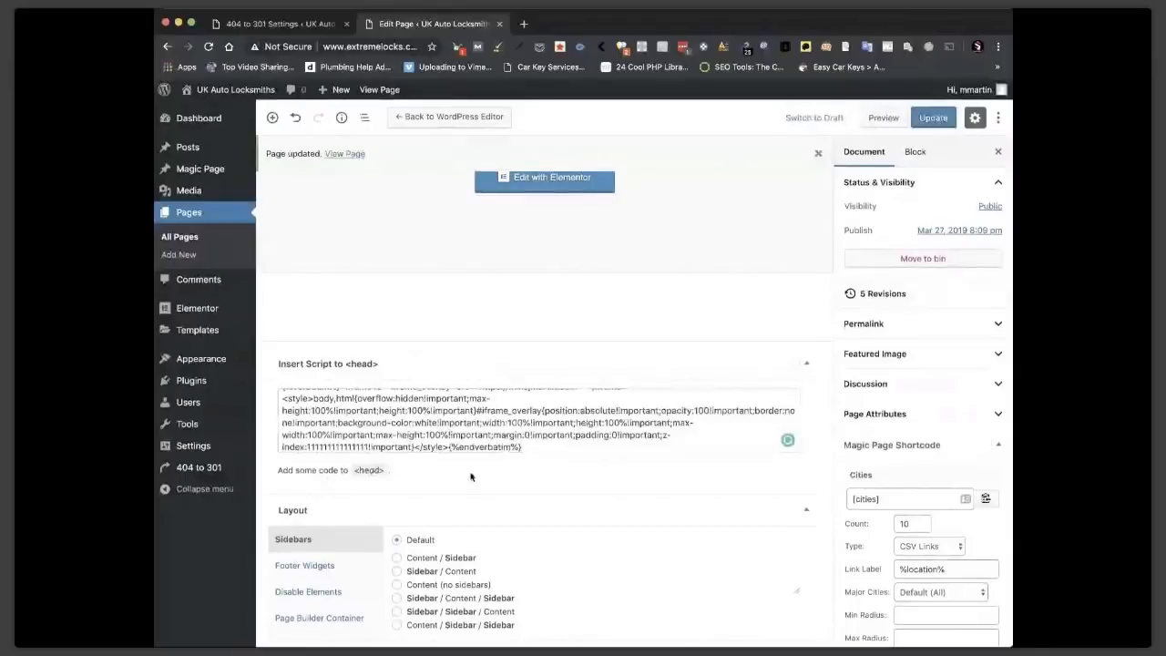
{"action": "left_click", "coordinate": [374, 90]}
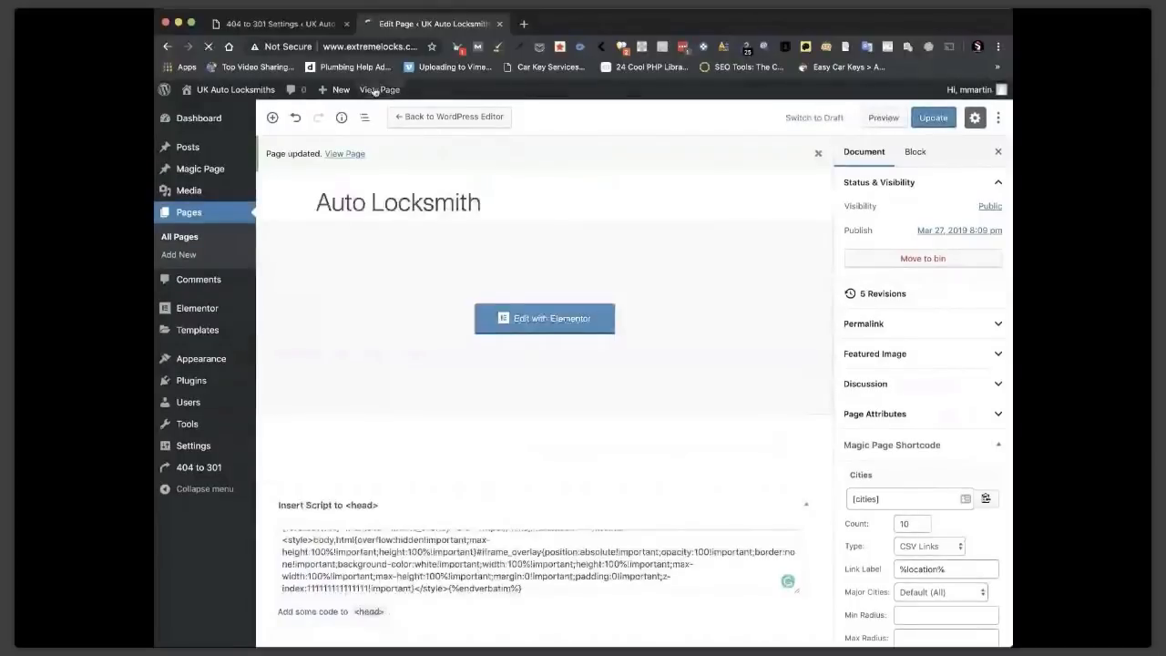
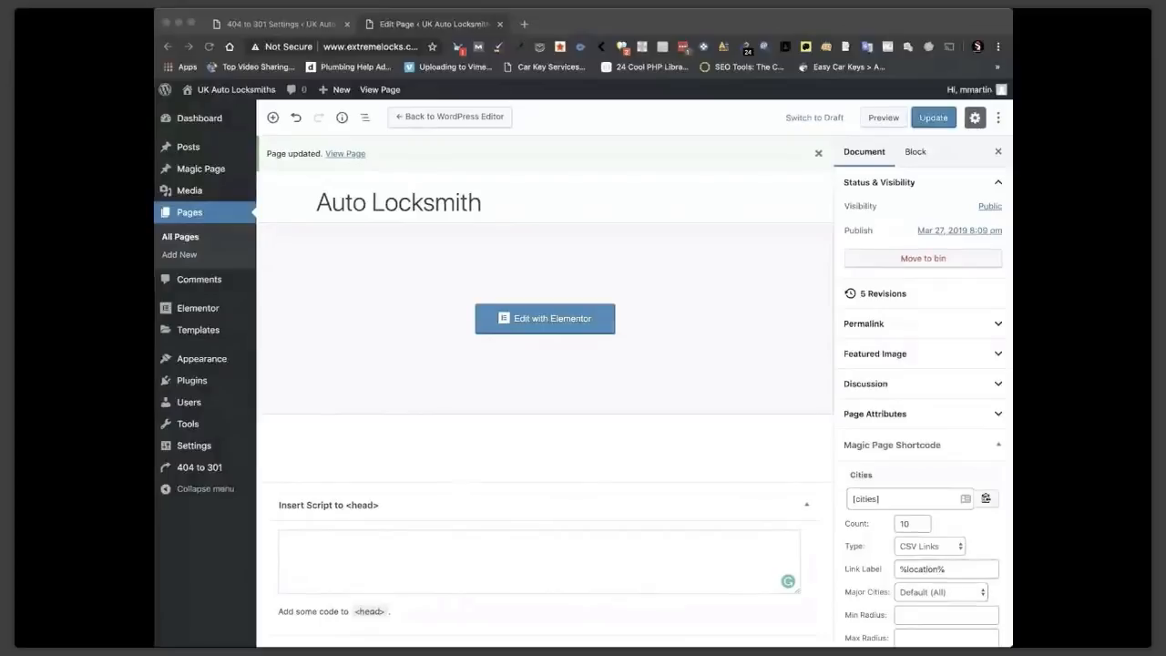
Bring the browser with the updated Auto Locksmith page in the block editor to the front.
{"action": "left_click", "coordinate": [422, 203]}
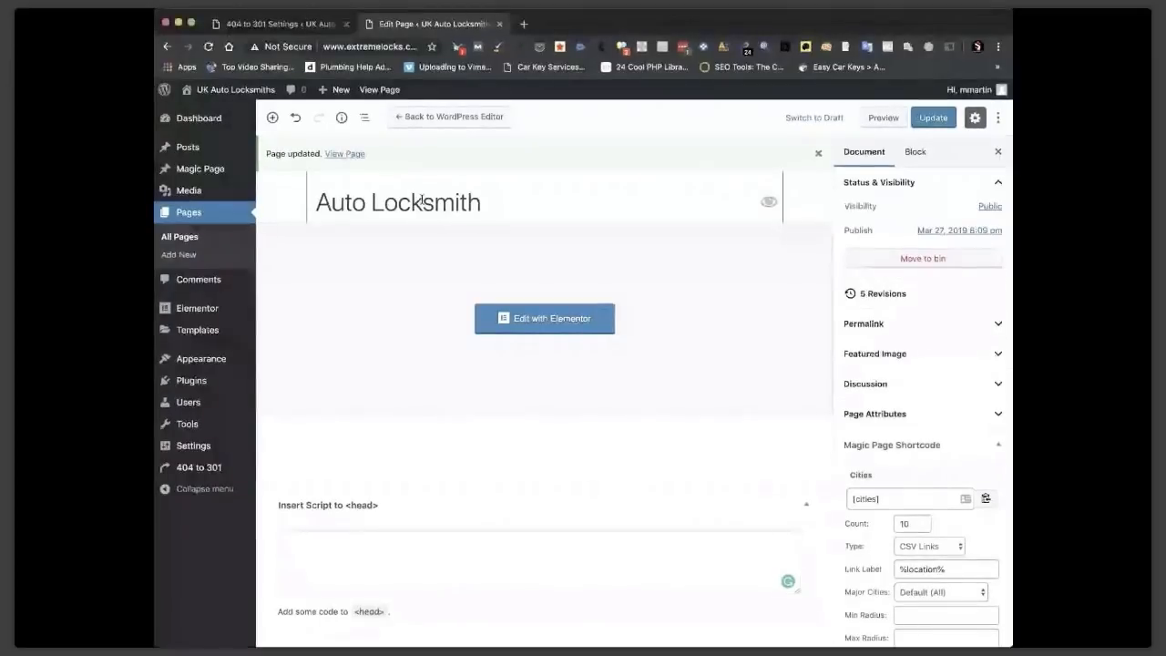
Save the Auto Locksmith page, check the live Salford page's ten nearby cities, then open its Magic Page editor.
{"action": "left_click", "coordinate": [925, 120]}
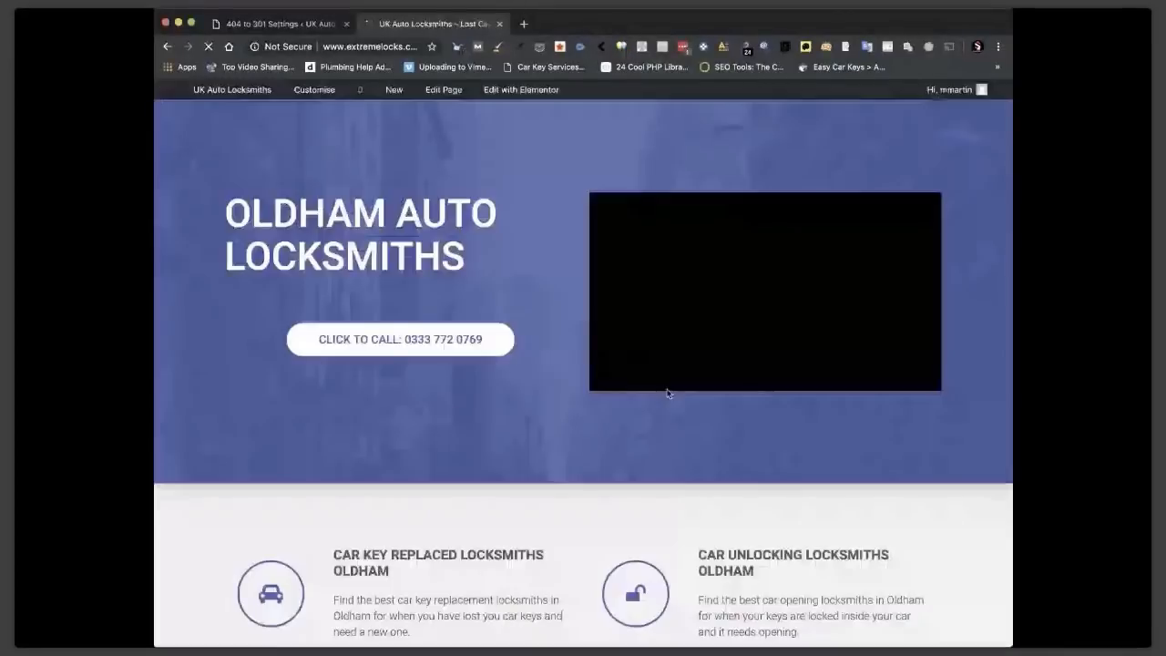
{"action": "scroll", "coordinate": [668, 391], "scroll_direction": "down", "scroll_amount": 7}
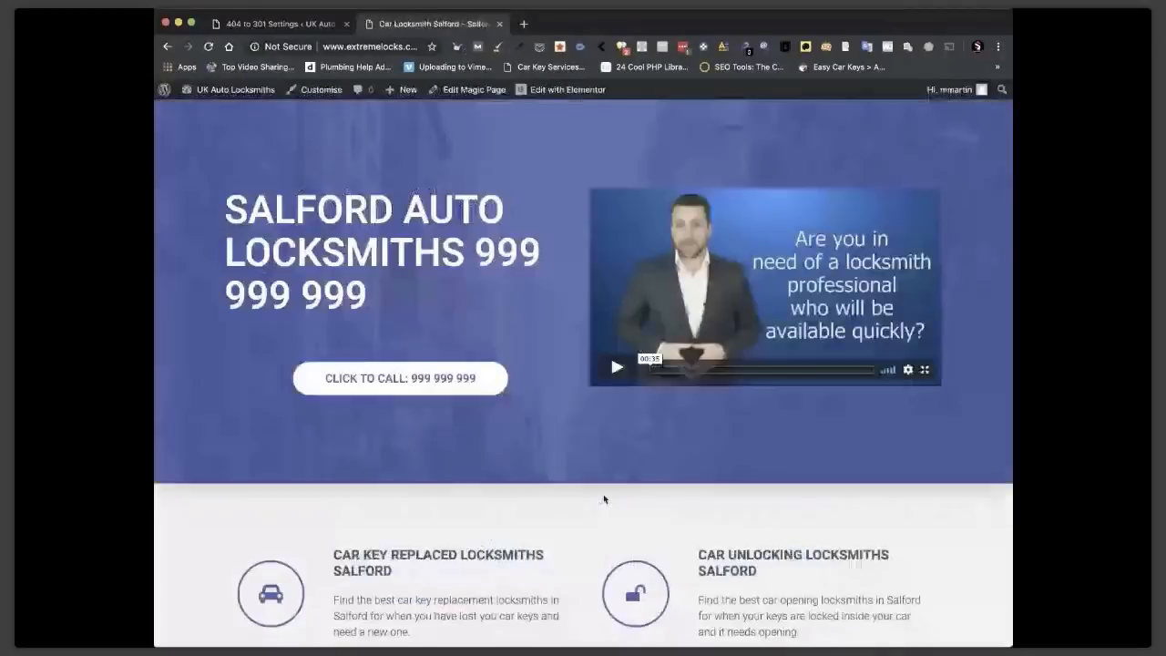
{"action": "scroll", "coordinate": [672, 317], "scroll_direction": "down", "scroll_amount": 4}
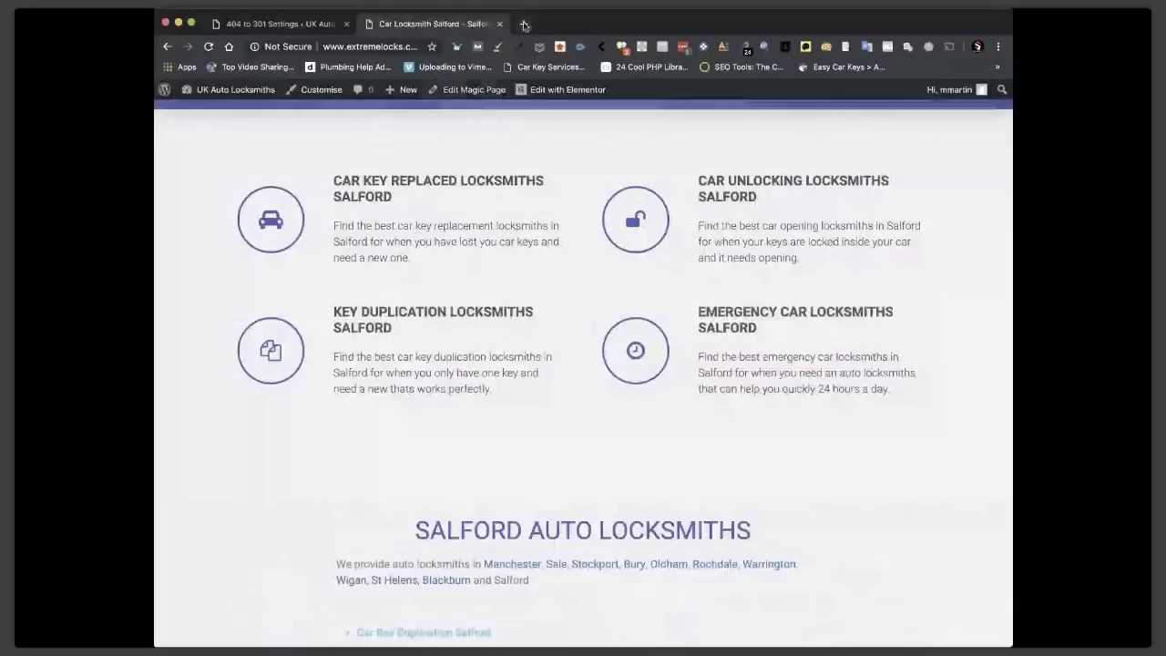
{"action": "left_click", "coordinate": [472, 90]}
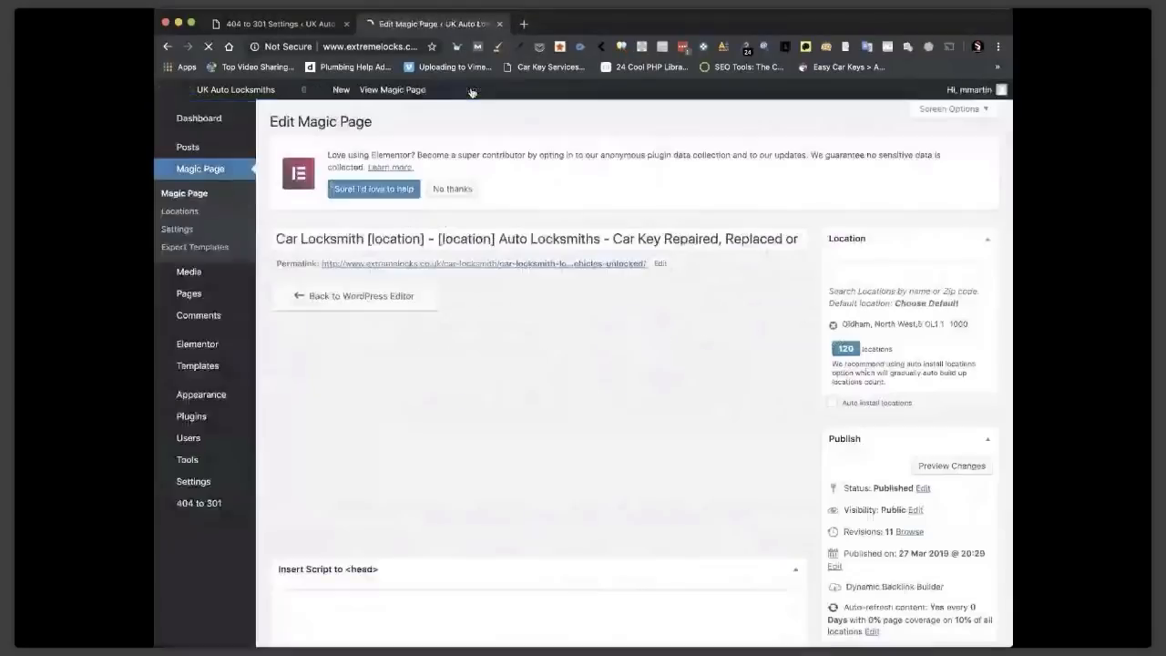
Copy the whole product-schema xField script and put the cursor in the empty Head Code box.
{"action": "scroll", "coordinate": [560, 353], "scroll_direction": "down", "scroll_amount": 5}
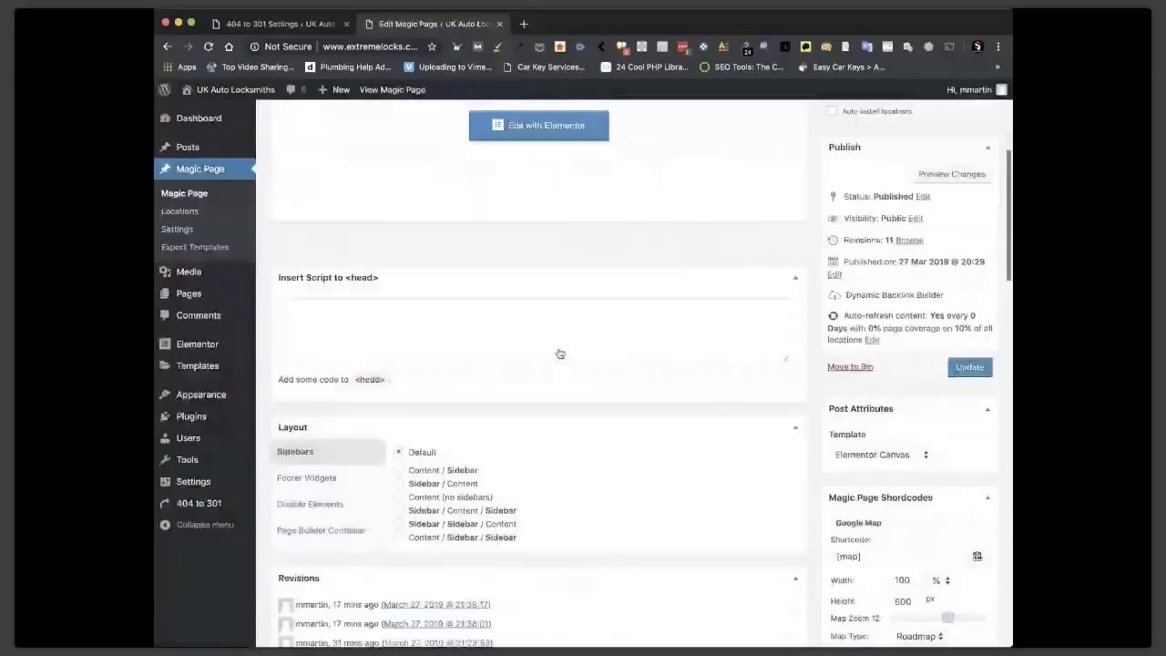
{"action": "scroll", "coordinate": [560, 354], "scroll_direction": "down", "scroll_amount": 10}
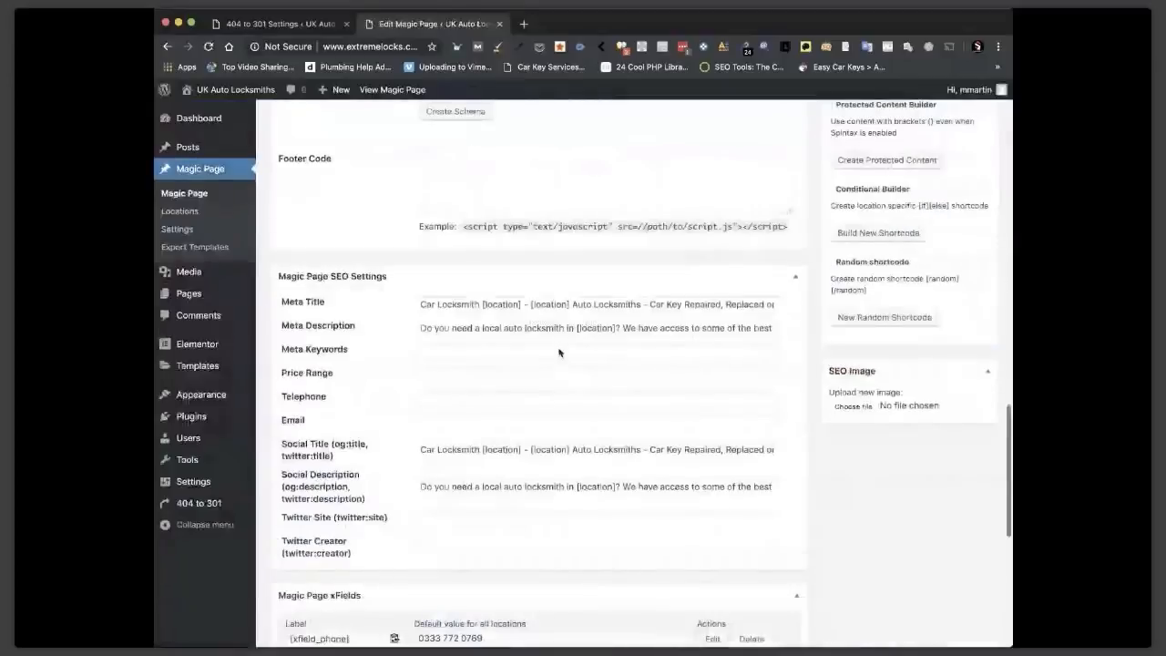
{"action": "scroll", "coordinate": [559, 353], "scroll_direction": "down", "scroll_amount": 6}
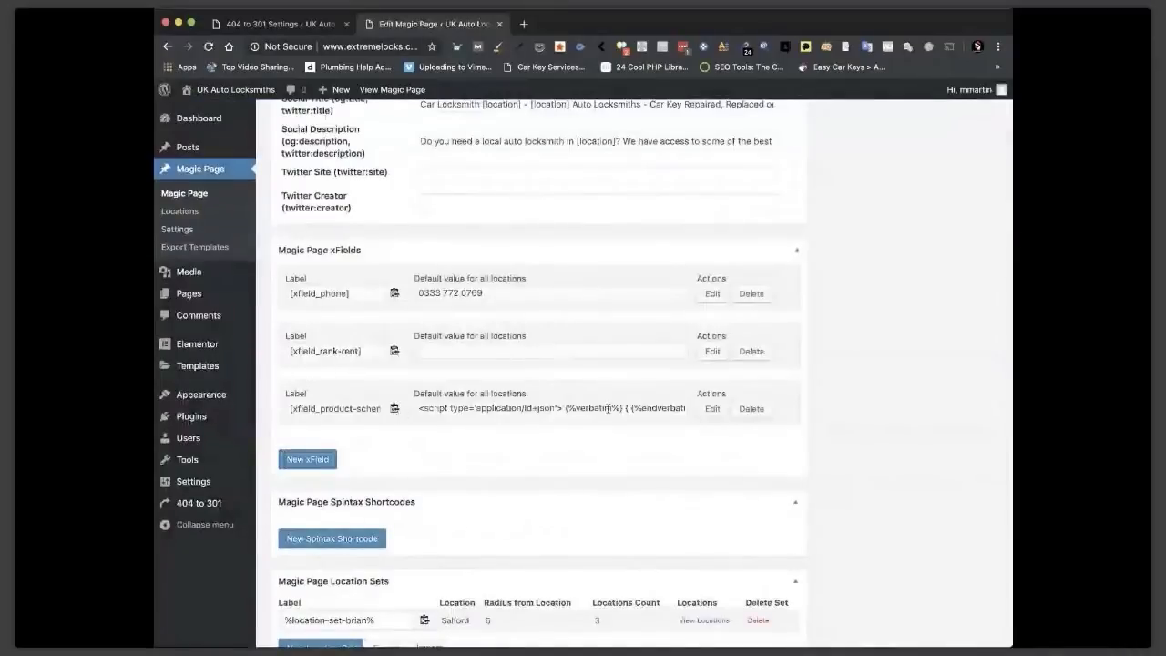
{"action": "left_click_drag", "start_coordinate": [567, 411], "coordinate": [598, 410]}
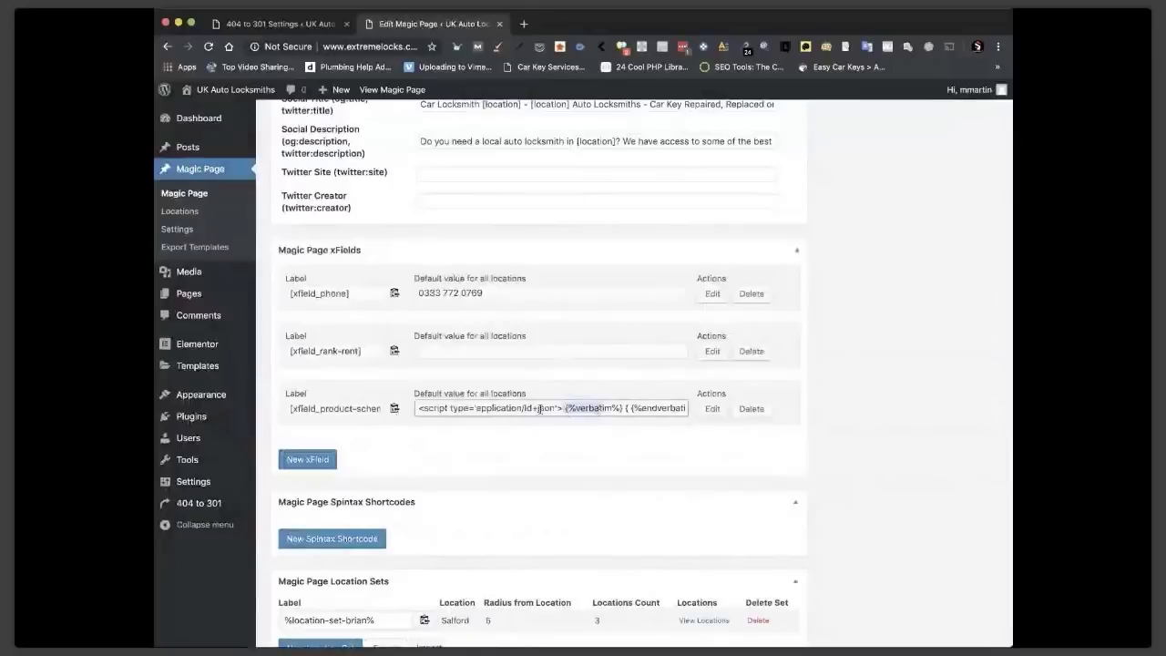
{"action": "key", "text": "super+a"}
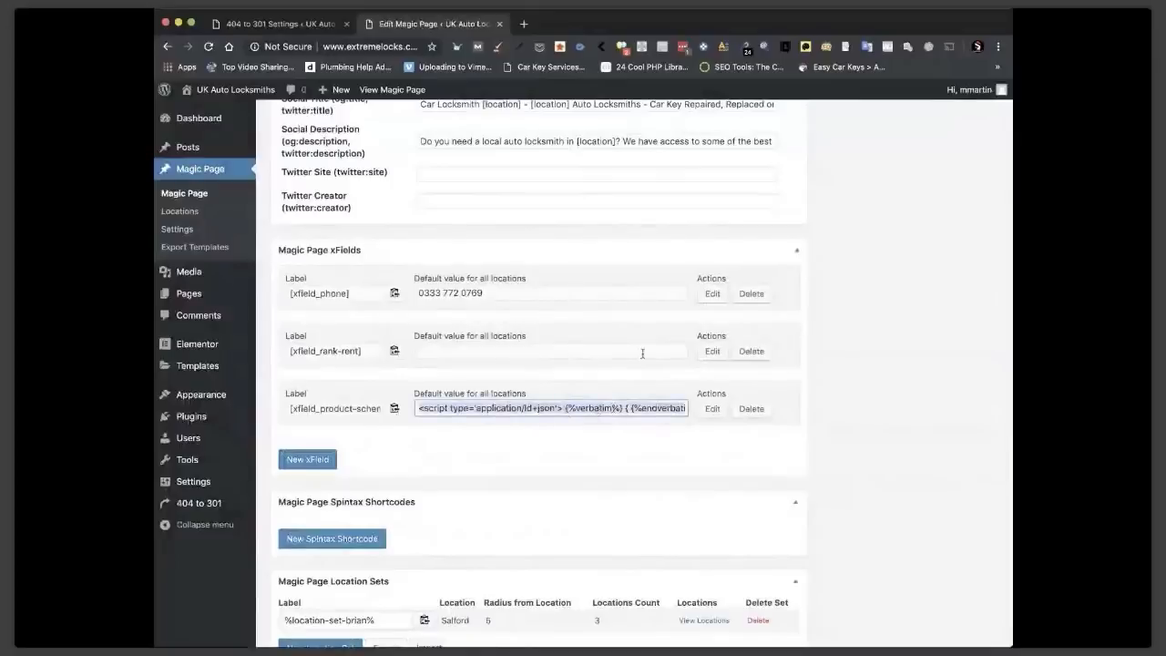
{"action": "scroll", "coordinate": [642, 354], "scroll_direction": "up", "scroll_amount": 5}
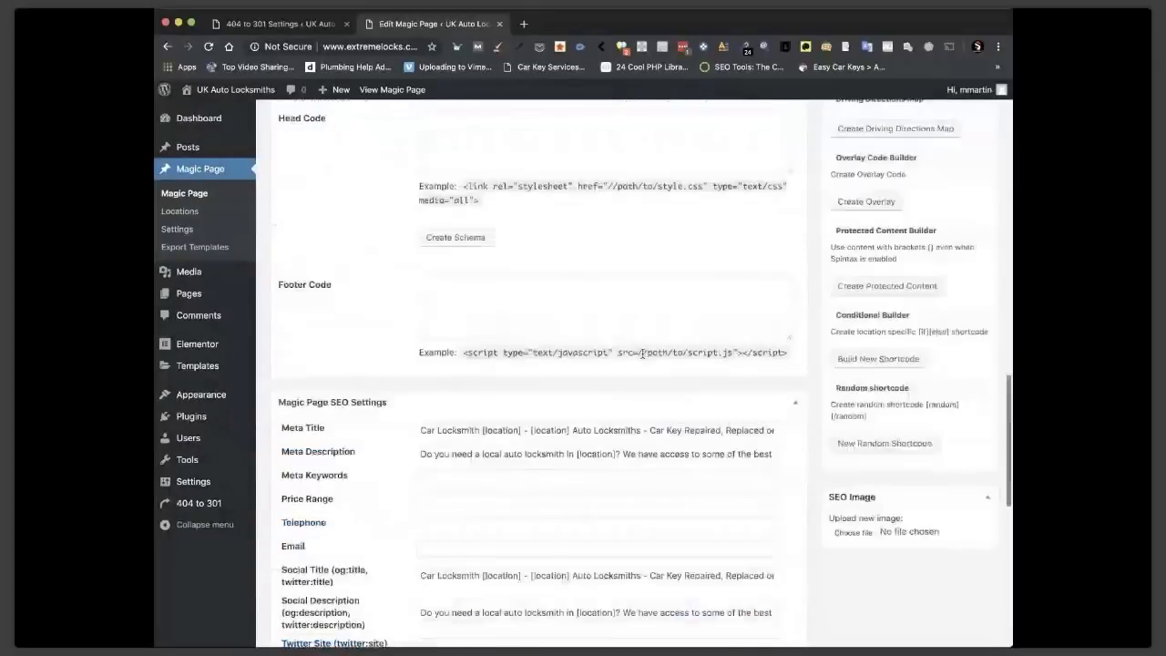
{"action": "scroll", "coordinate": [642, 353], "scroll_direction": "up", "scroll_amount": 3}
{"action": "left_click", "coordinate": [527, 394]}
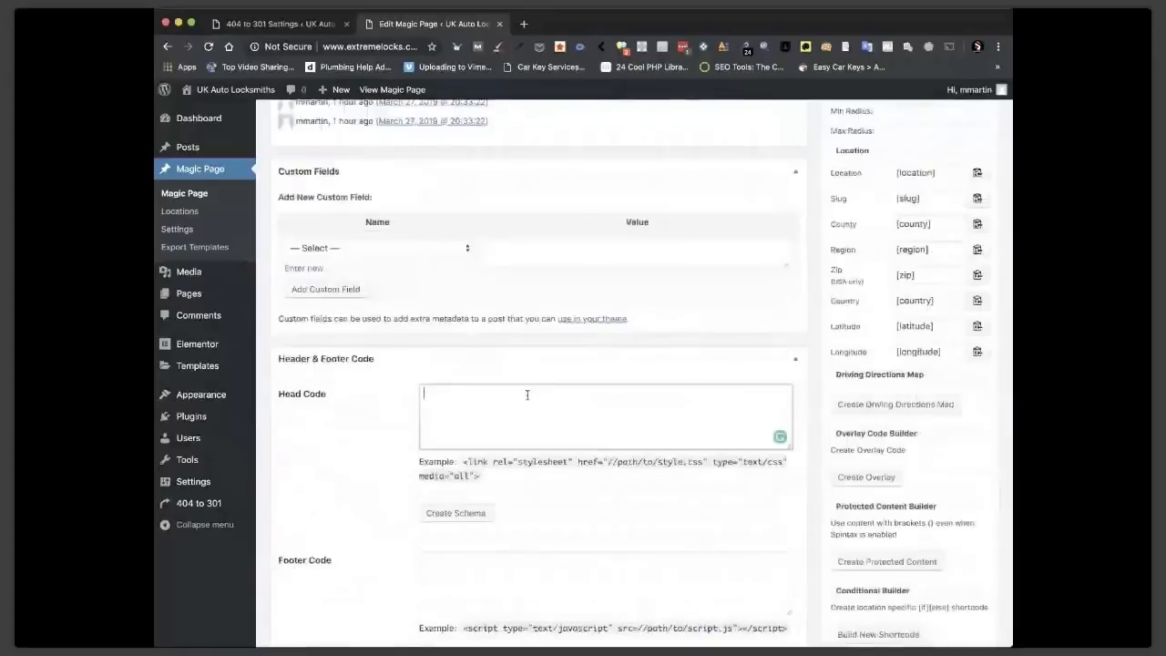
Paste the product schema script into Head Code and make the box taller.
{"action": "key", "text": "super+v"}
{"action": "scroll", "coordinate": [591, 410], "scroll_direction": "up", "scroll_amount": 3}
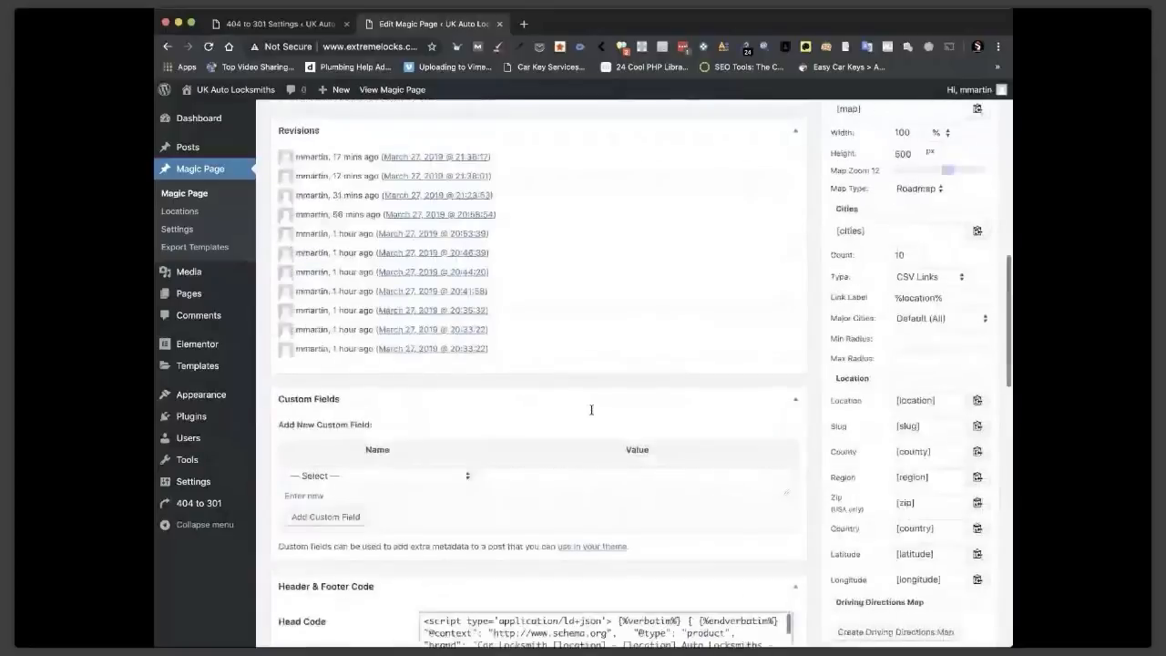
{"action": "scroll", "coordinate": [591, 410], "scroll_direction": "down", "scroll_amount": 3}
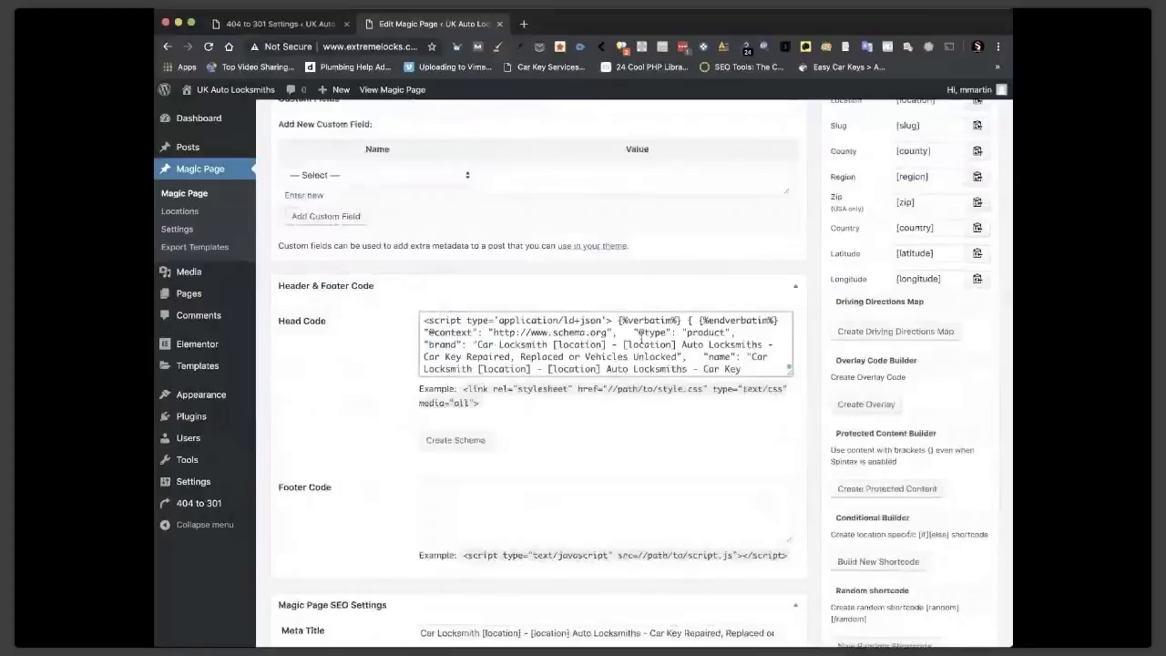
{"action": "scroll", "coordinate": [792, 401], "scroll_direction": "up", "scroll_amount": 1}
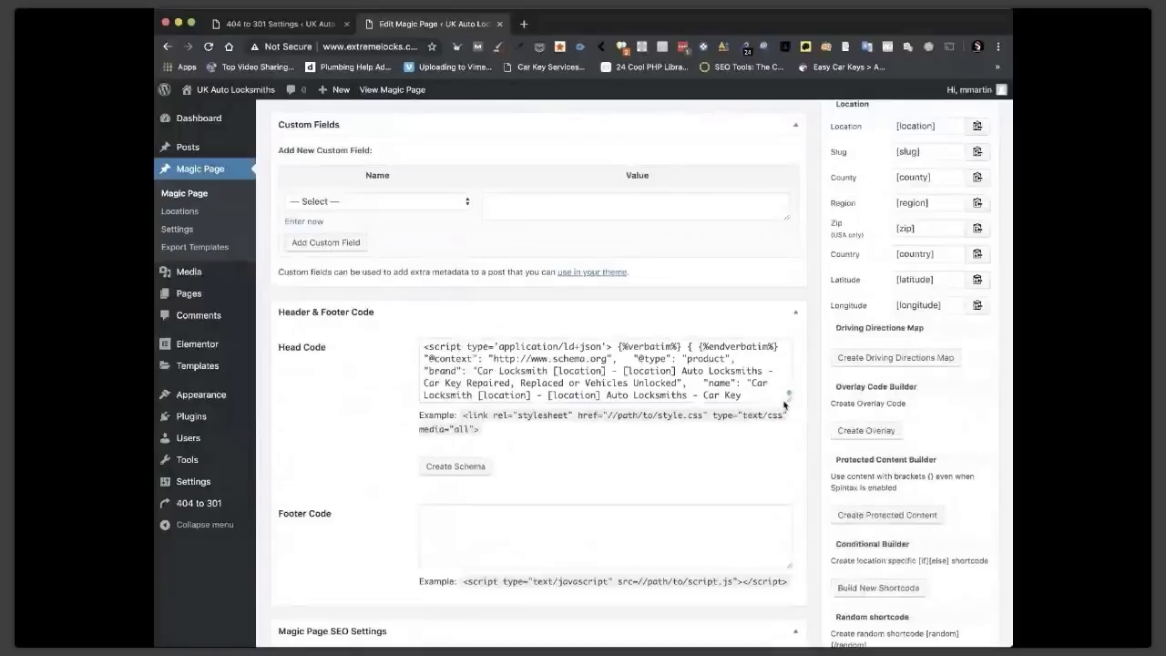
{"action": "left_click_drag", "start_coordinate": [789, 402], "coordinate": [789, 542]}
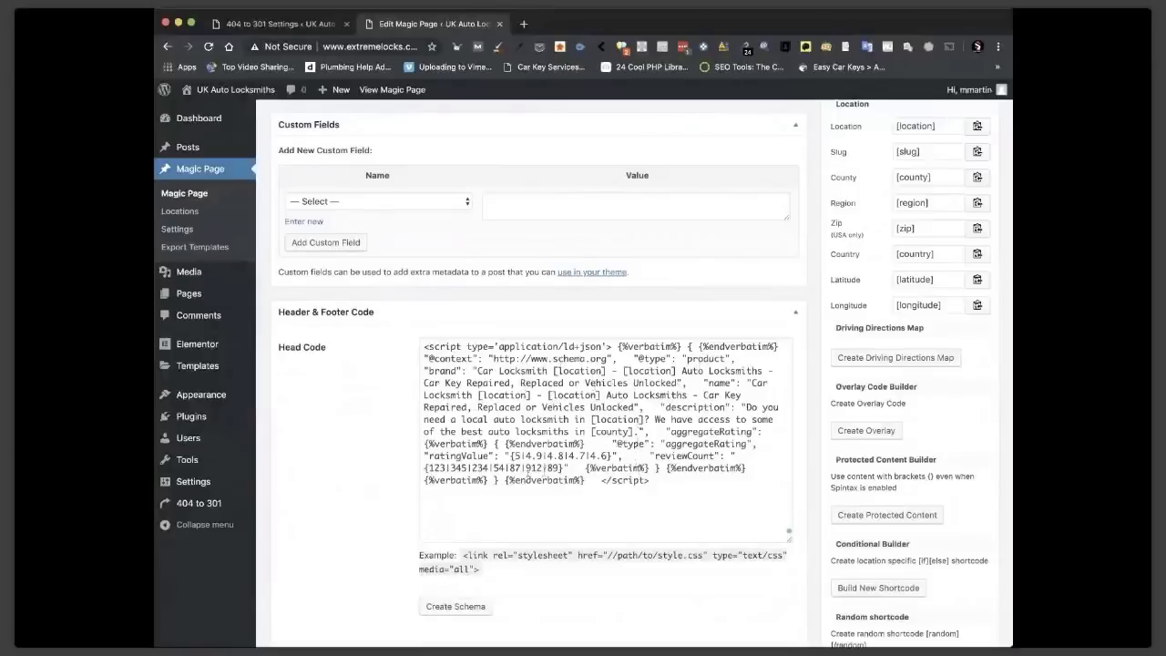
Delete the trailing verbatim-wrapped brace blocks from the end of the schema.
{"action": "left_click", "coordinate": [657, 467]}
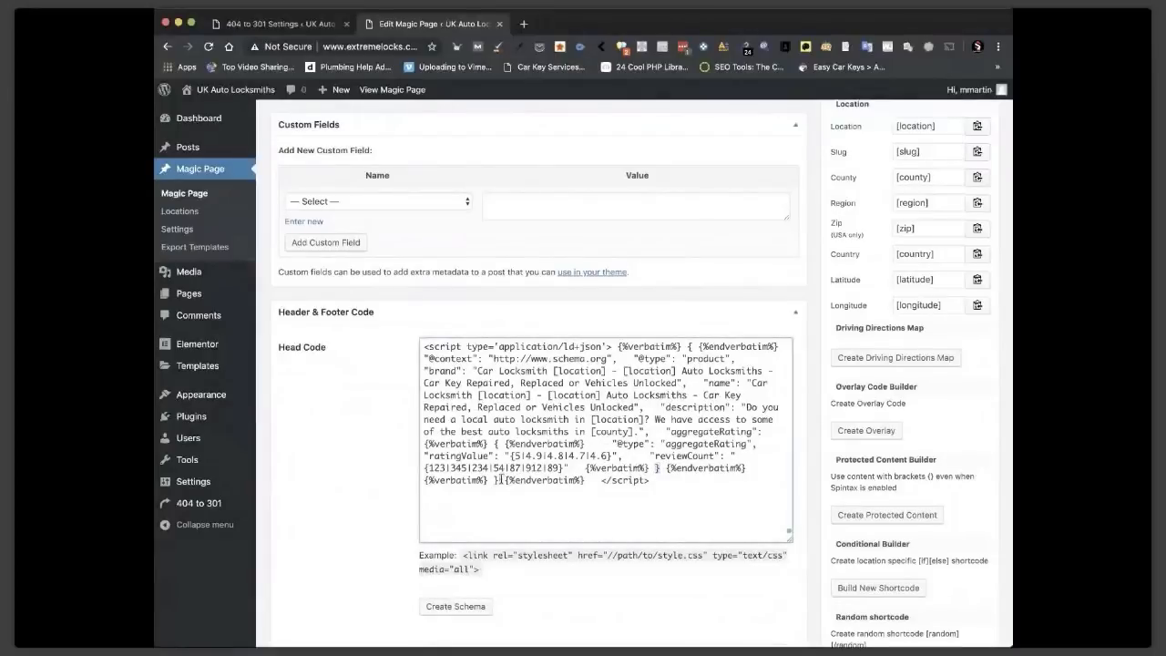
{"action": "left_click_drag", "start_coordinate": [494, 480], "coordinate": [500, 480]}
{"action": "left_click_drag", "start_coordinate": [586, 481], "coordinate": [424, 484]}
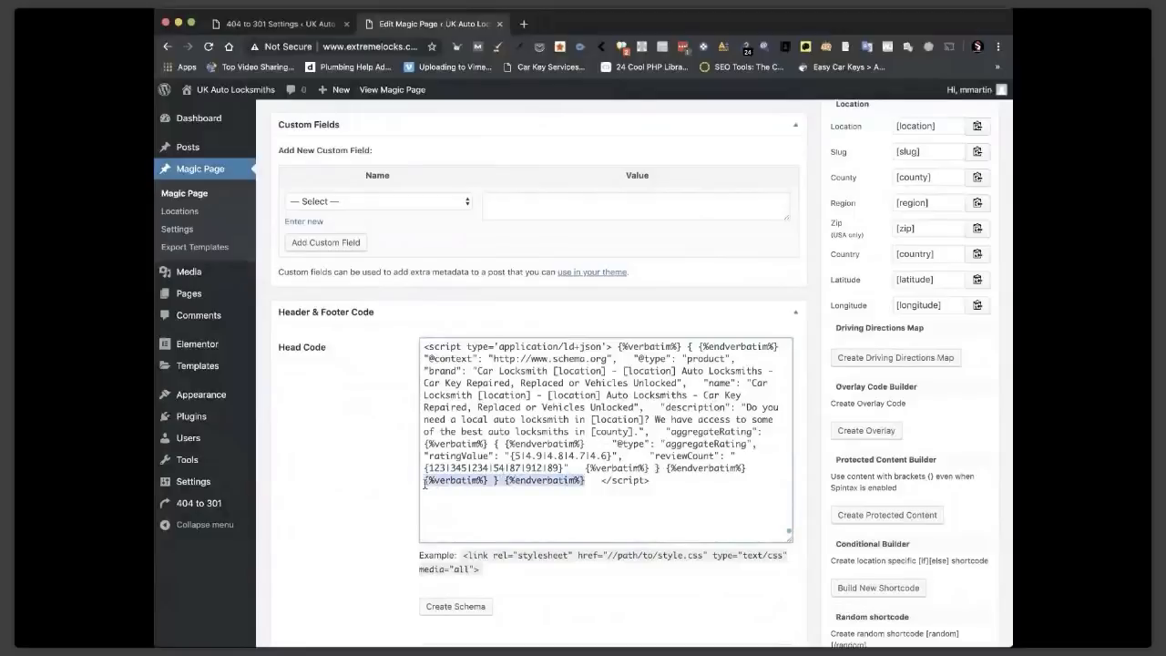
{"action": "key", "text": "BackSpace"}
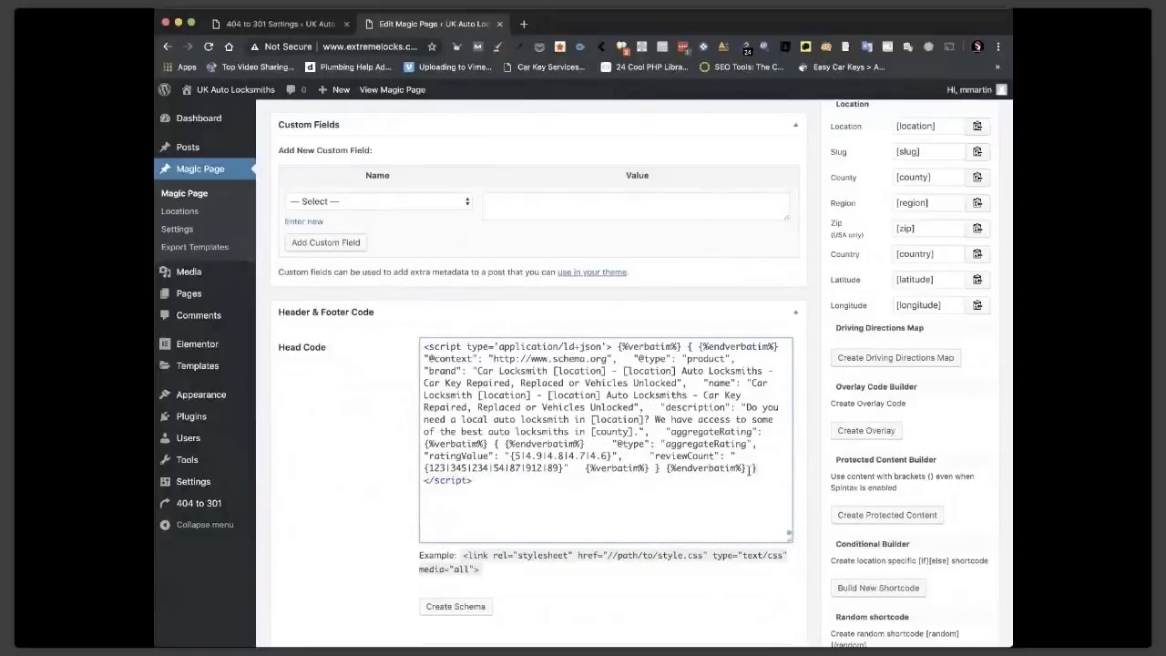
{"action": "left_click_drag", "start_coordinate": [747, 468], "coordinate": [585, 468]}
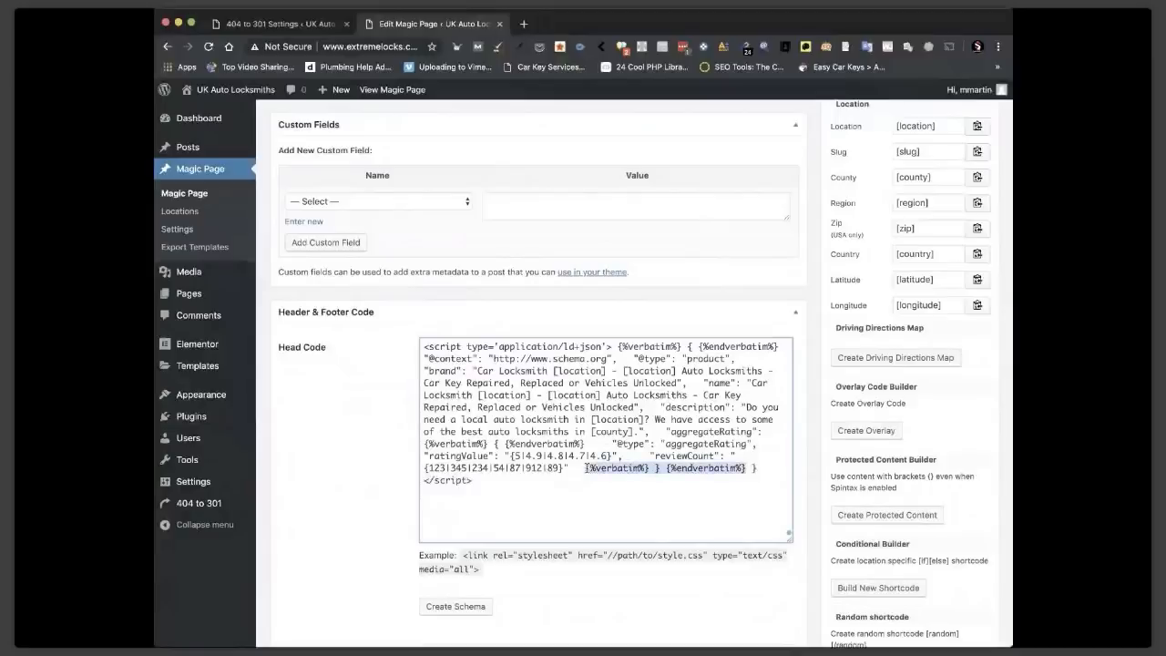
{"action": "key", "text": "BackSpace"}
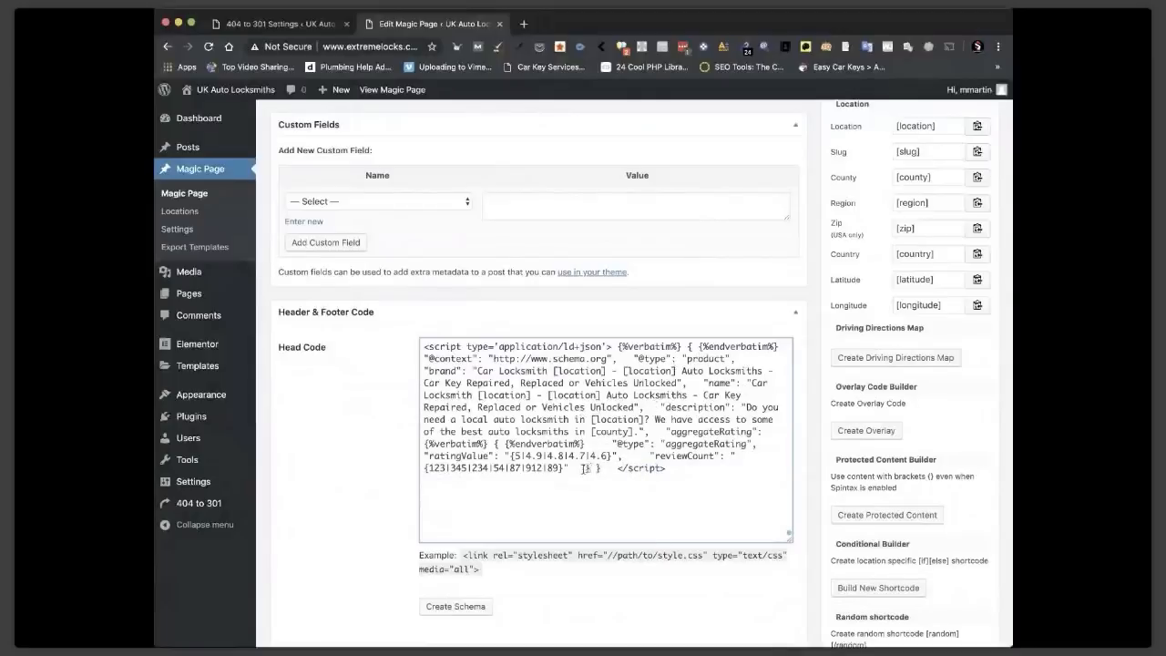
Select the closing braces after the reviewCount values and open the Protected Content Builder.
{"action": "left_click_drag", "start_coordinate": [581, 467], "coordinate": [602, 467]}
{"action": "double_click", "coordinate": [556, 467]}
{"action": "left_click_drag", "start_coordinate": [564, 467], "coordinate": [424, 469]}
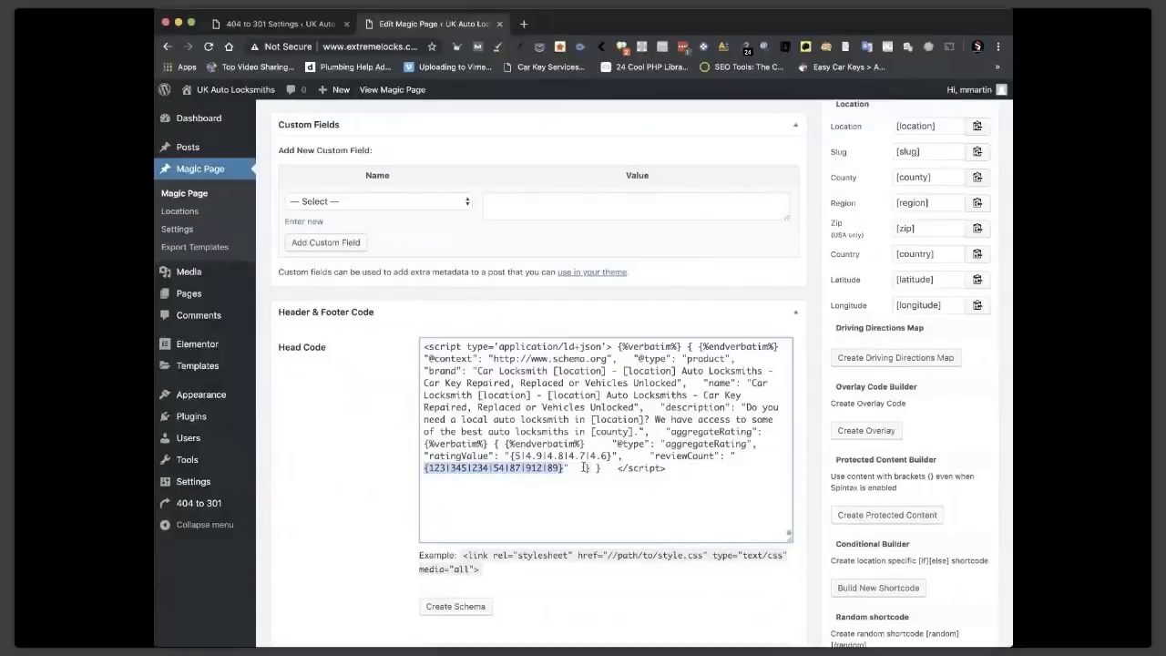
{"action": "left_click_drag", "start_coordinate": [583, 468], "coordinate": [603, 467]}
{"action": "key", "text": "ctrl+c"}
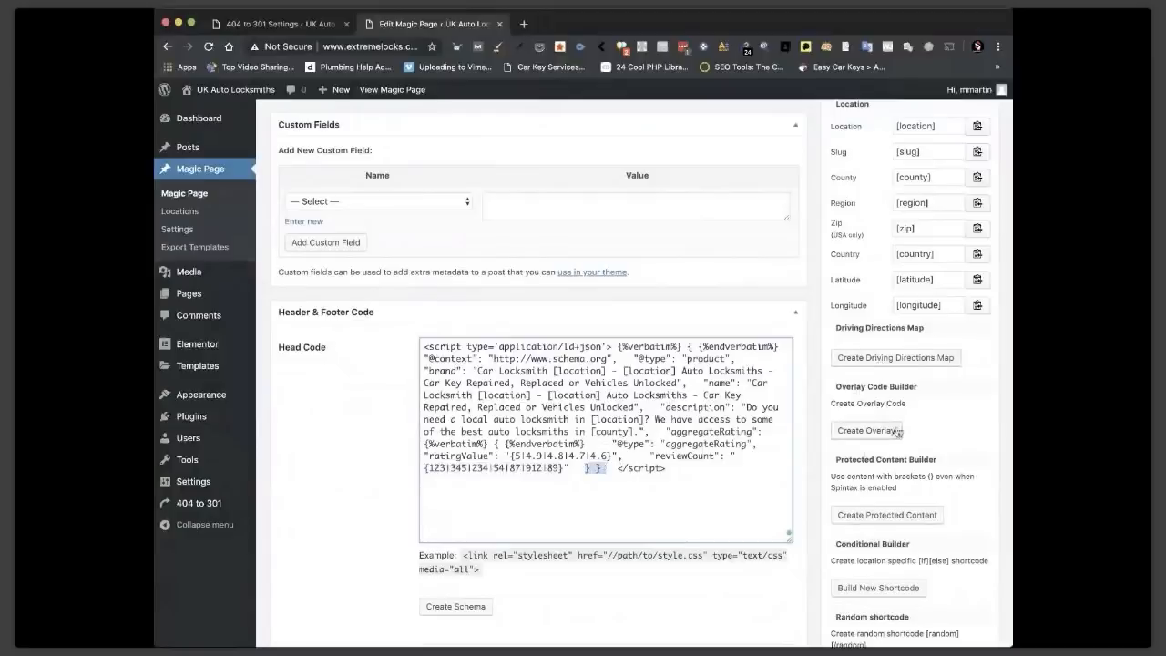
{"action": "scroll", "coordinate": [897, 432], "scroll_direction": "down", "scroll_amount": 2}
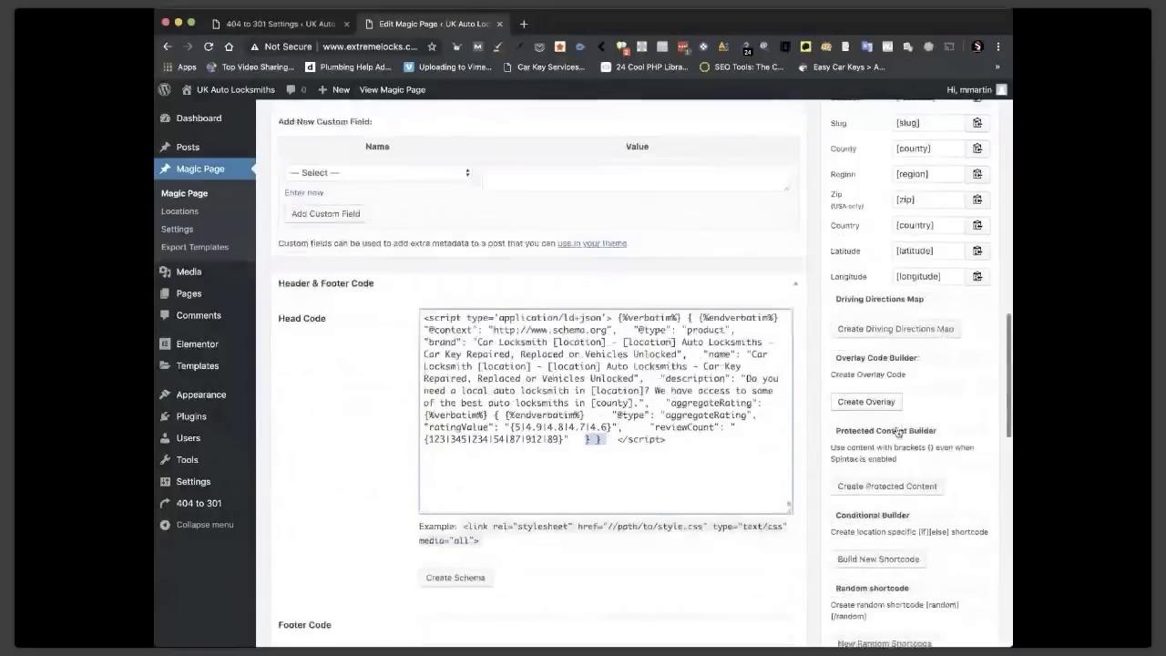
{"action": "left_click", "coordinate": [886, 485]}
Turn the closing braces into verbatim-protected output in the builder, copy it, and close the builder.
{"action": "left_click", "coordinate": [325, 216]}
{"action": "key", "text": "ctrl+v"}
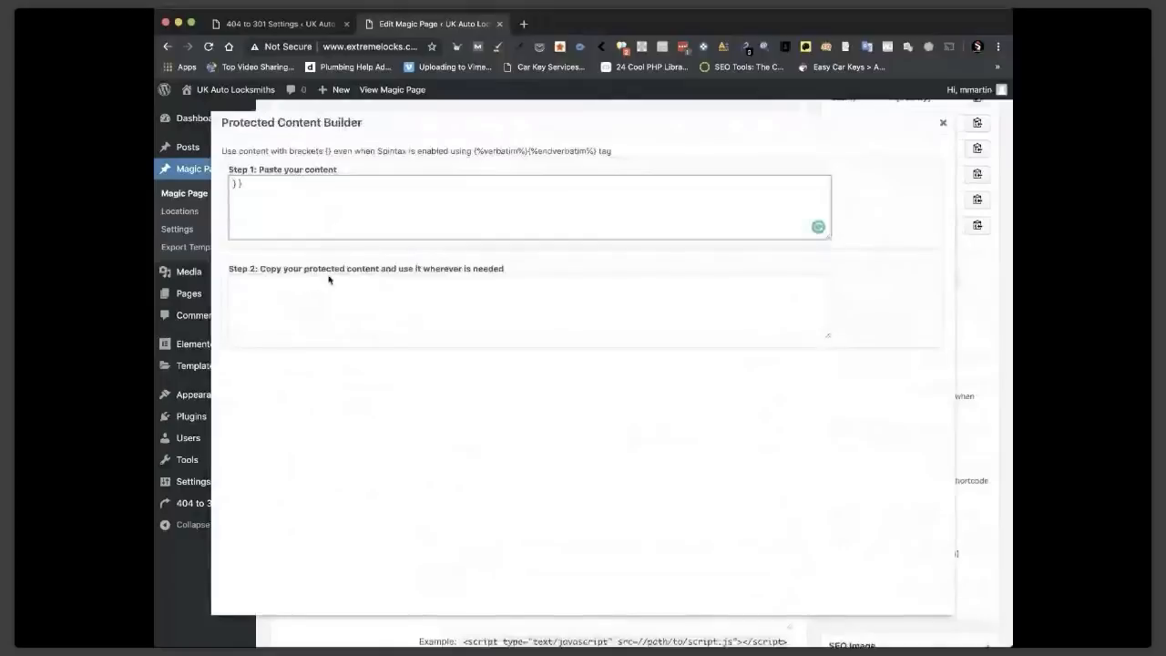
{"action": "left_click", "coordinate": [247, 288]}
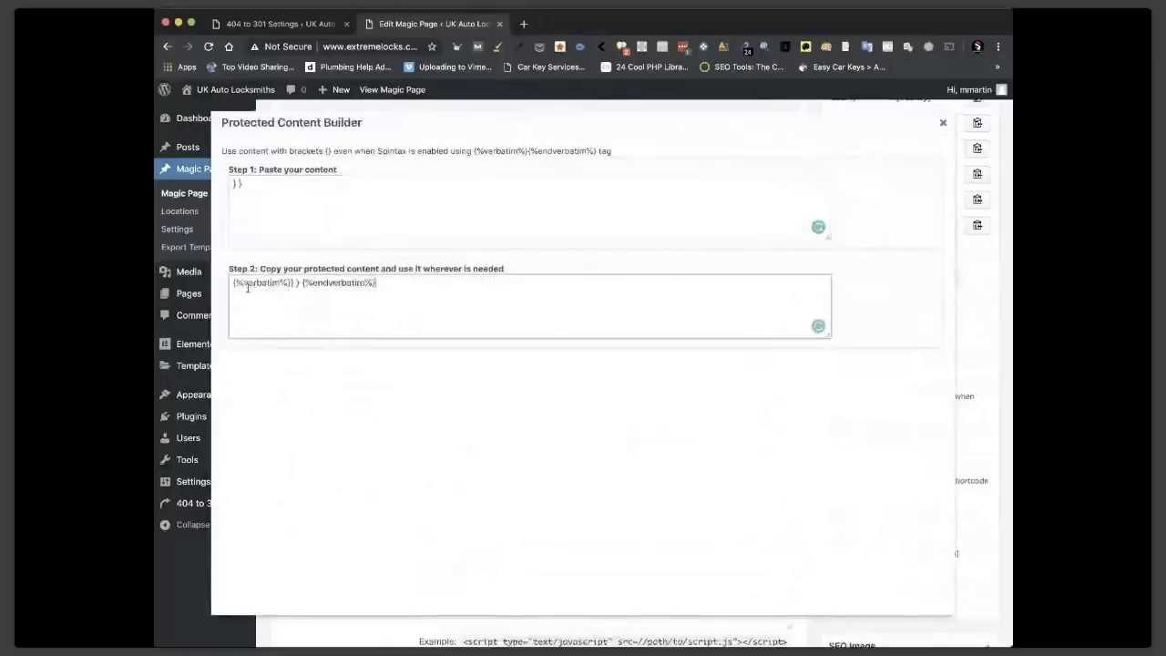
{"action": "key", "text": "super+a"}
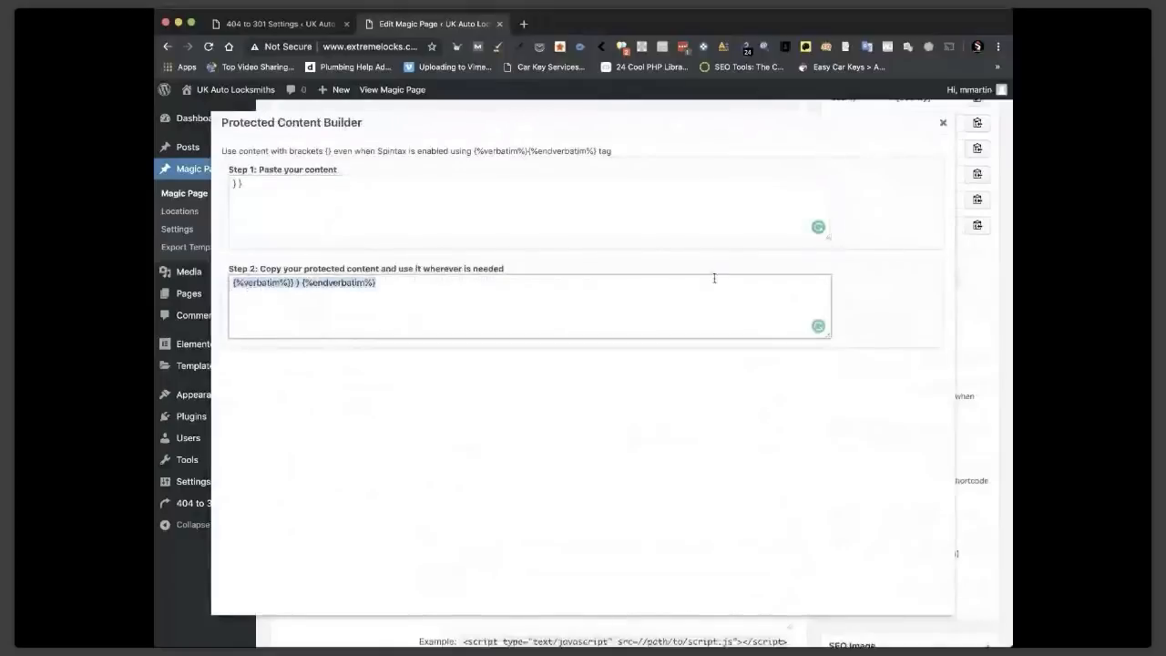
{"action": "left_click", "coordinate": [941, 123]}
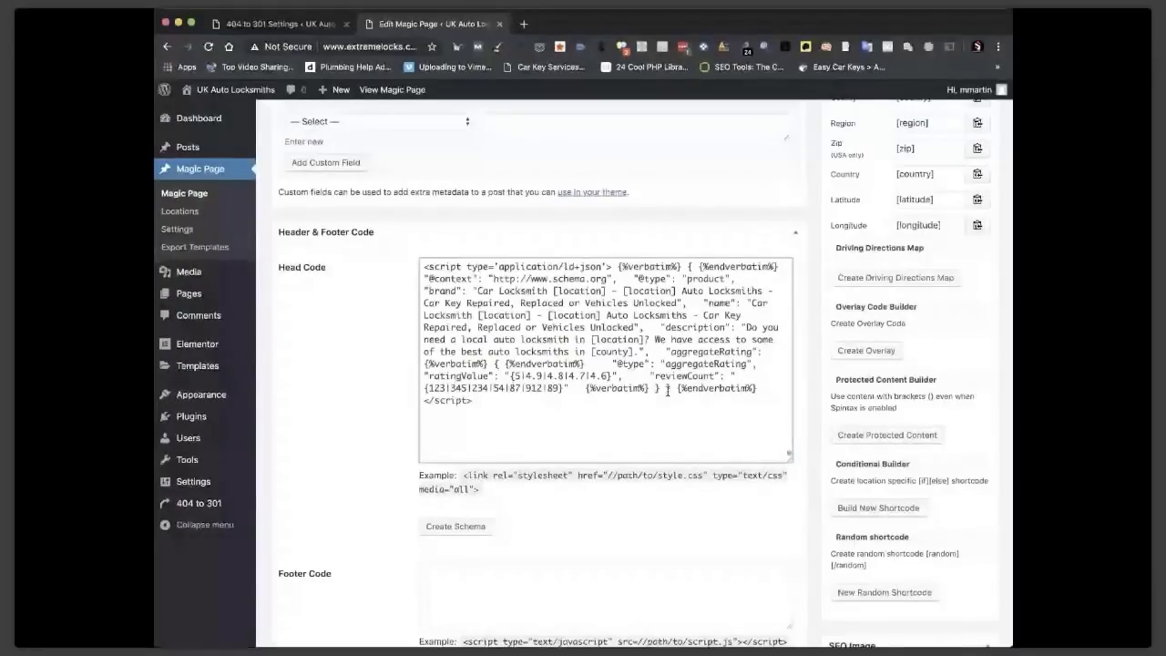
Give each closing brace pair its own verbatim tags, then select the reviewCount {123|345|234|54|87|912|89} group.
{"action": "left_click_drag", "start_coordinate": [584, 389], "coordinate": [757, 390]}
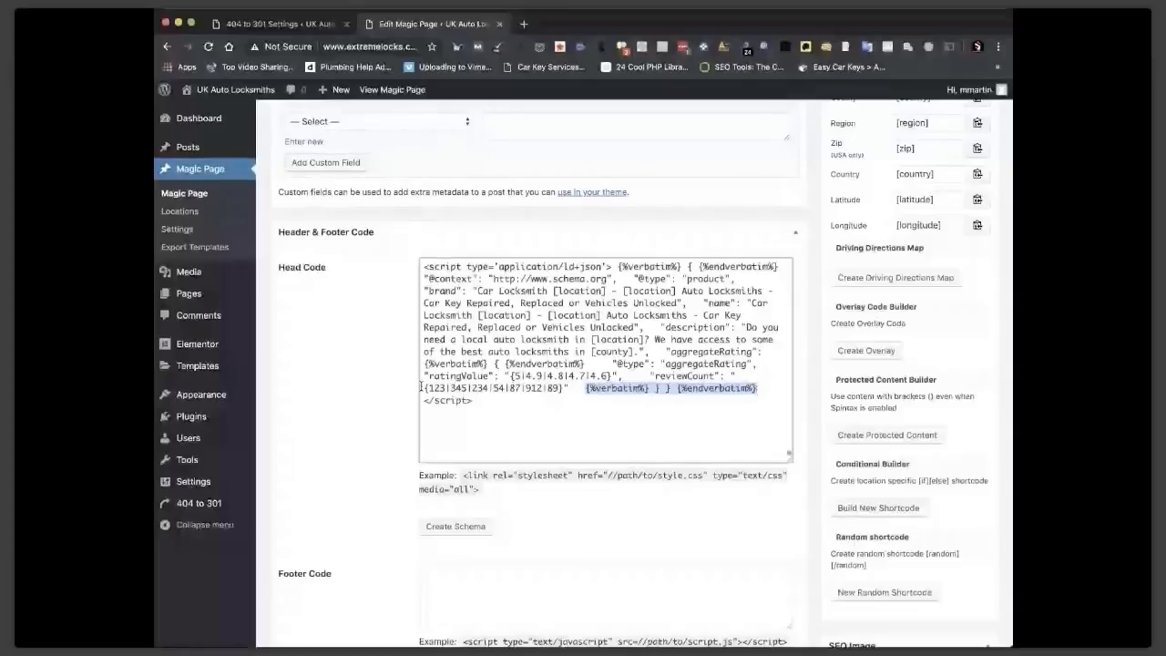
{"action": "left_click_drag", "start_coordinate": [421, 387], "coordinate": [552, 385]}
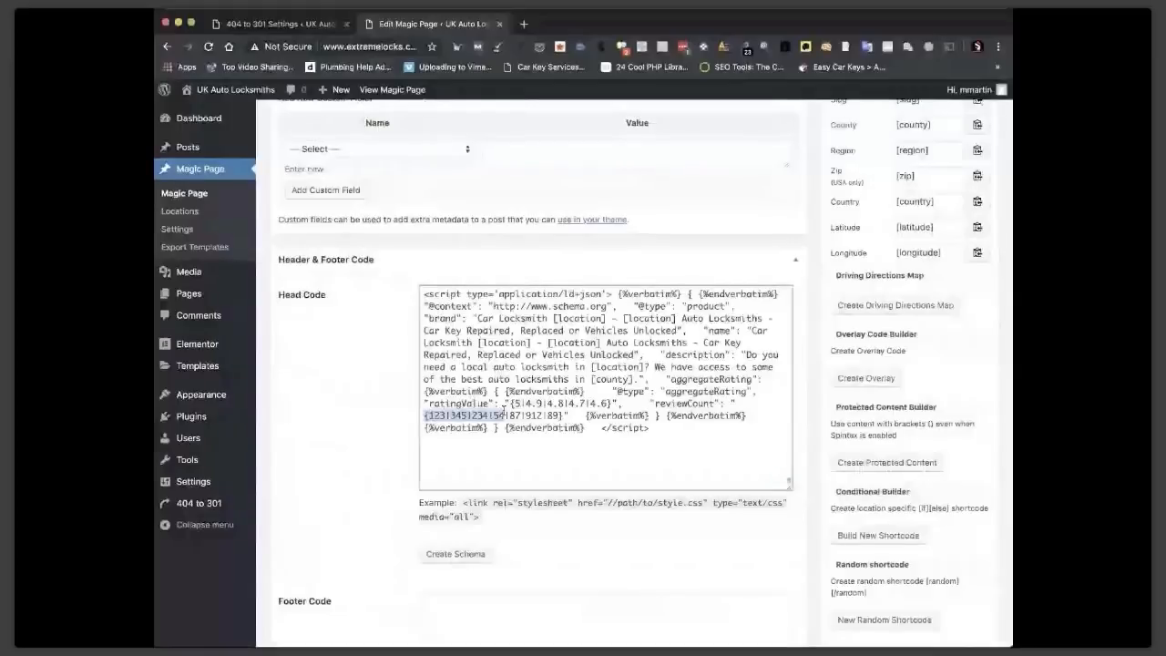
{"action": "left_click_drag", "start_coordinate": [504, 409], "coordinate": [562, 415]}
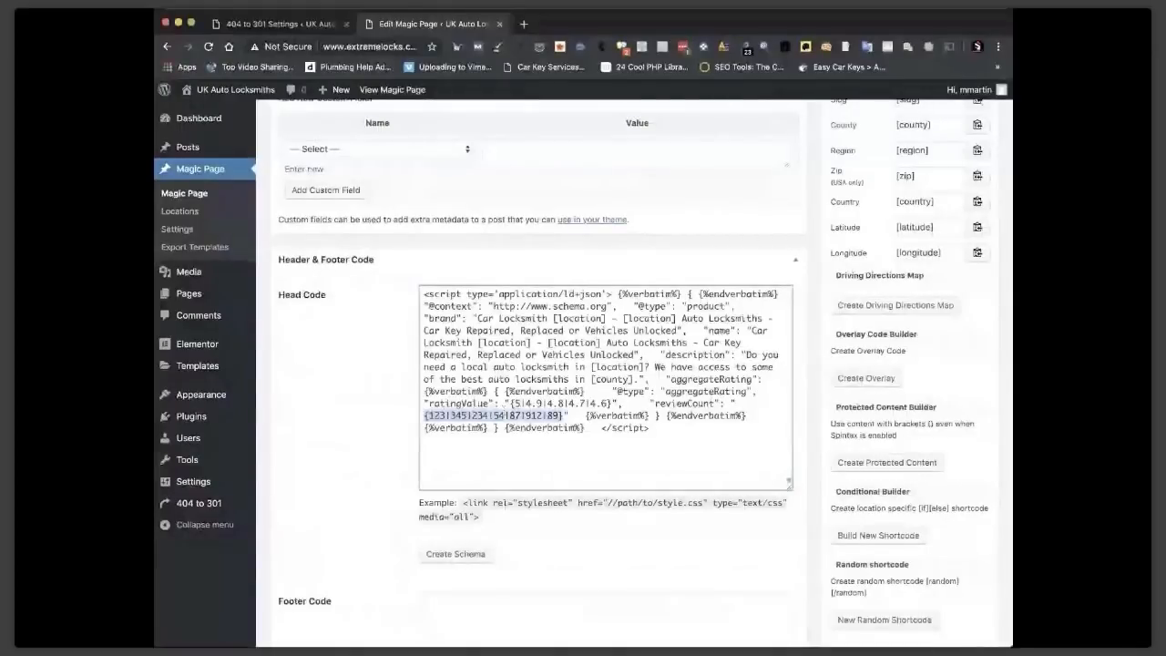
{"action": "scroll", "coordinate": [888, 422], "scroll_direction": "down", "scroll_amount": 3}
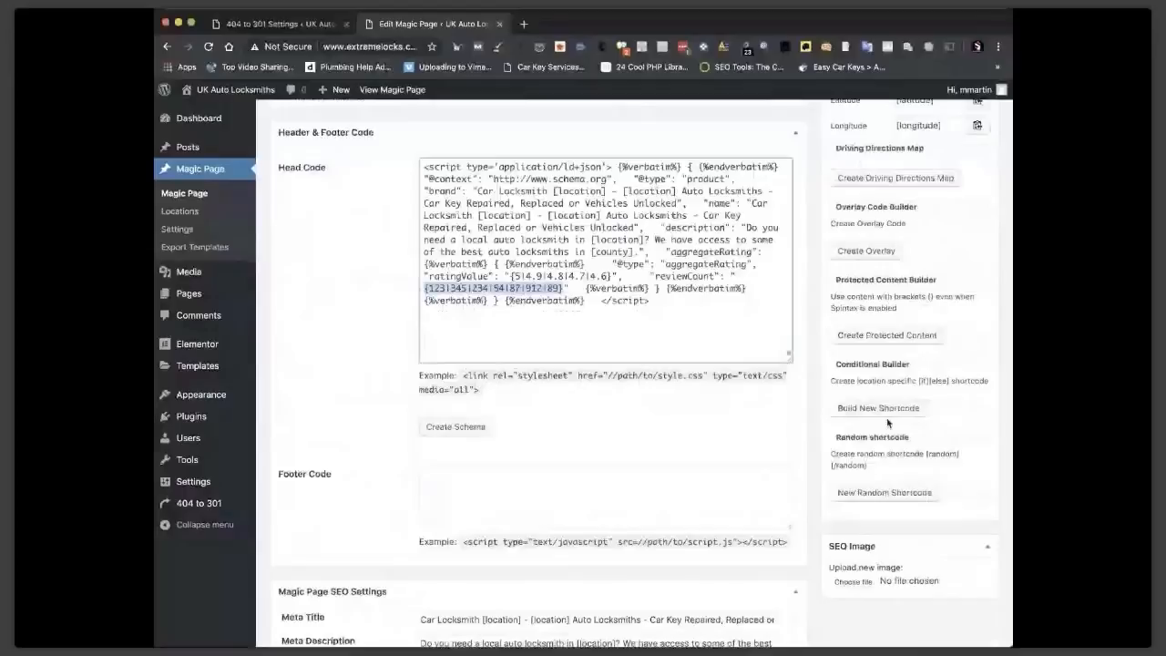
Wrap the reviewCount group in verbatim tags through the Protected Content Builder, then select all of Head Code.
{"action": "left_click", "coordinate": [886, 334]}
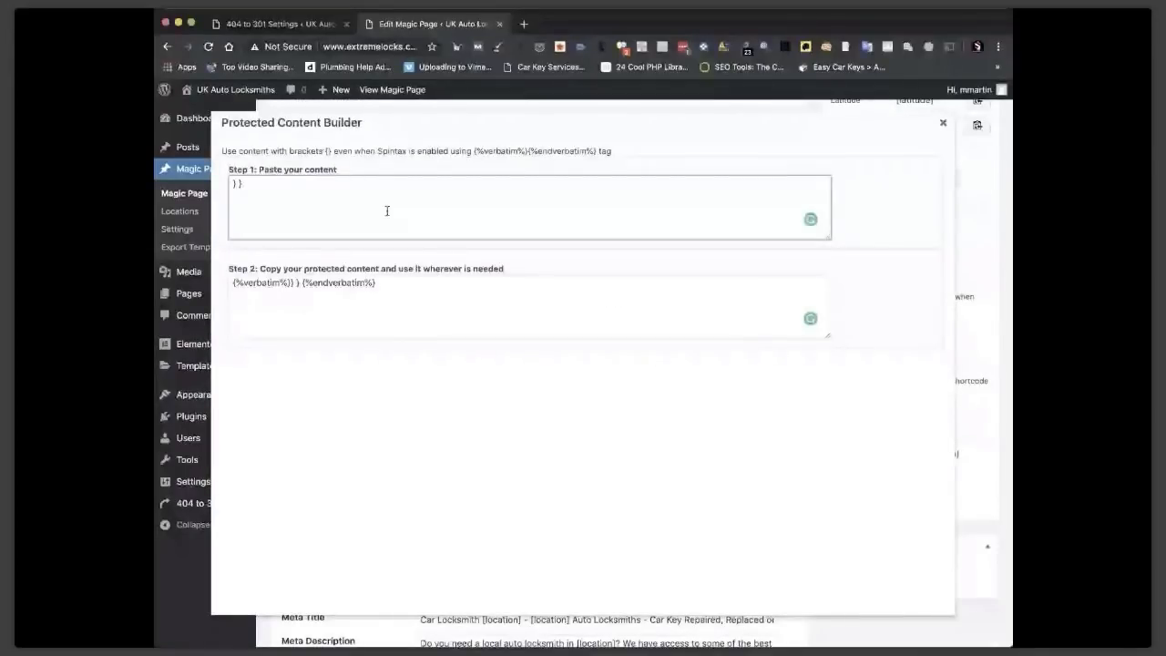
{"action": "key", "text": "ctrl+a"}
{"action": "type", "text": "{123|345|234|54|87|912|89}"}
{"action": "left_click", "coordinate": [520, 283]}
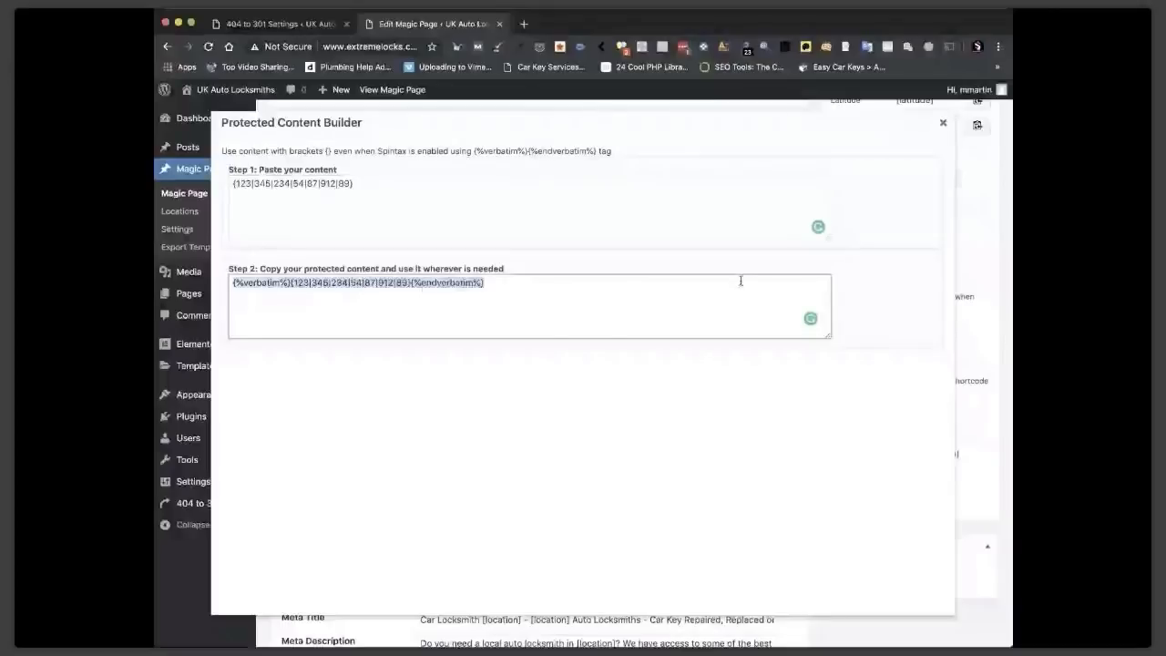
{"action": "left_click", "coordinate": [943, 122]}
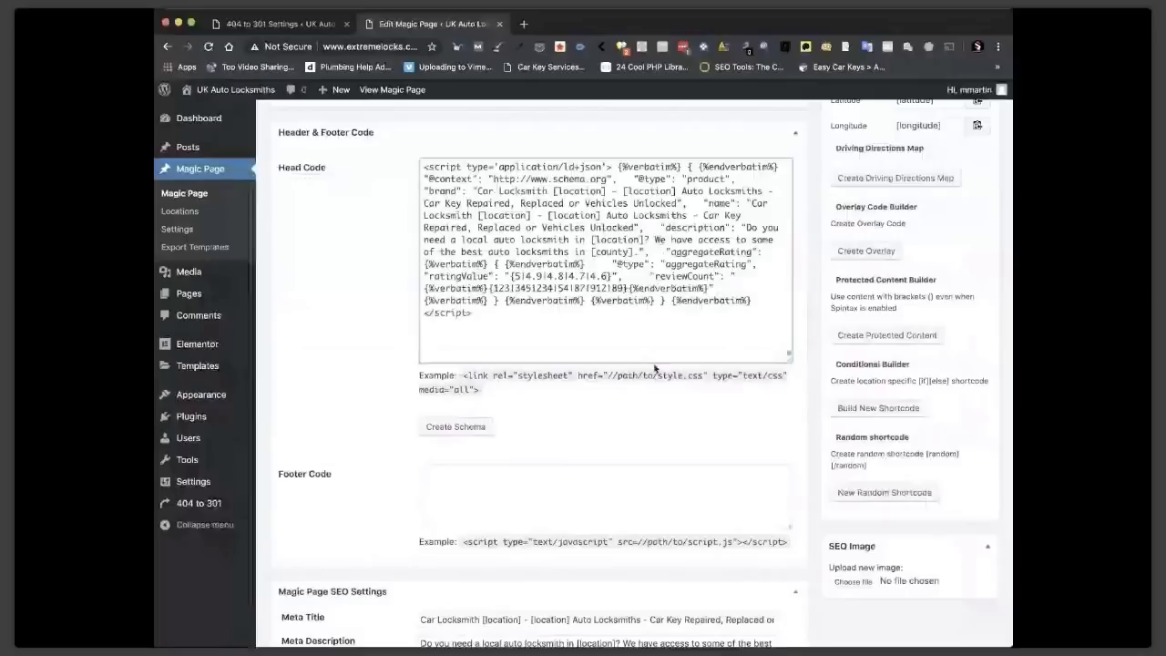
{"action": "key", "text": "super+a"}
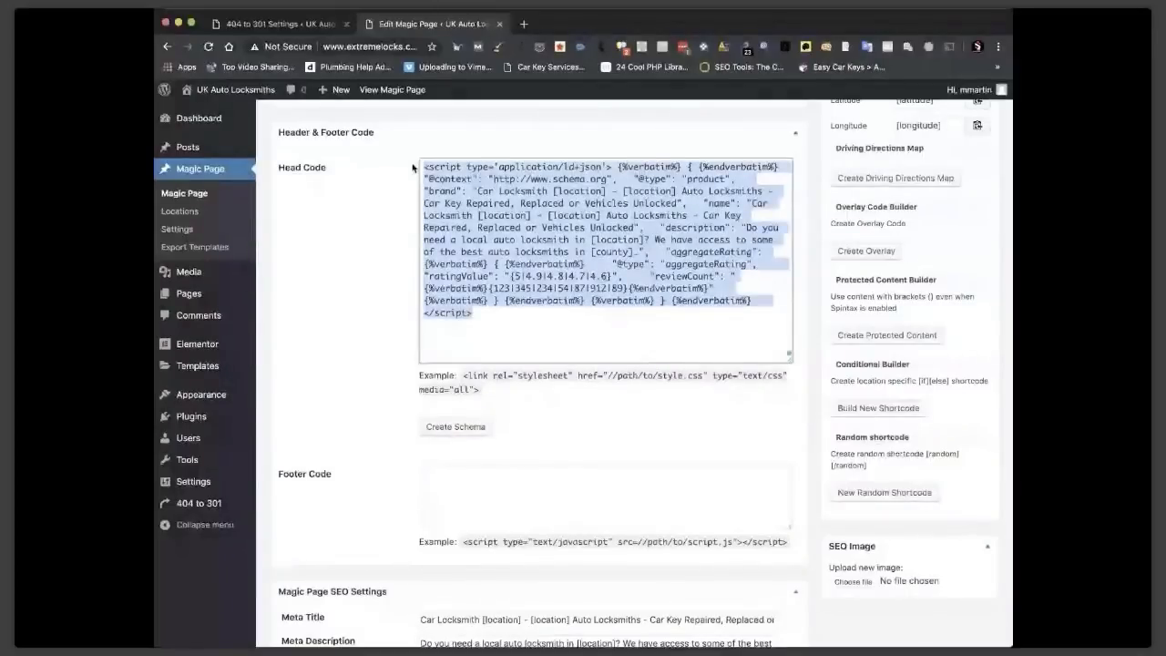
Save the brace-protected schema script in the product-schema xField and copy its shortcode.
{"action": "scroll", "coordinate": [706, 342], "scroll_direction": "down", "scroll_amount": 15}
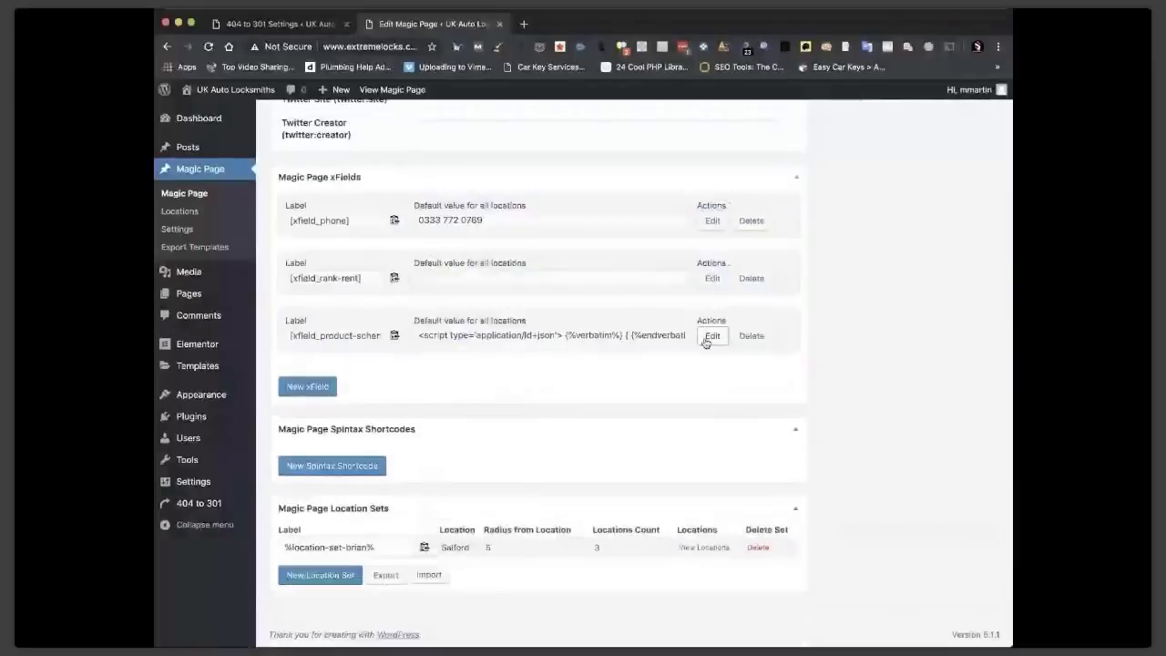
{"action": "left_click", "coordinate": [712, 336]}
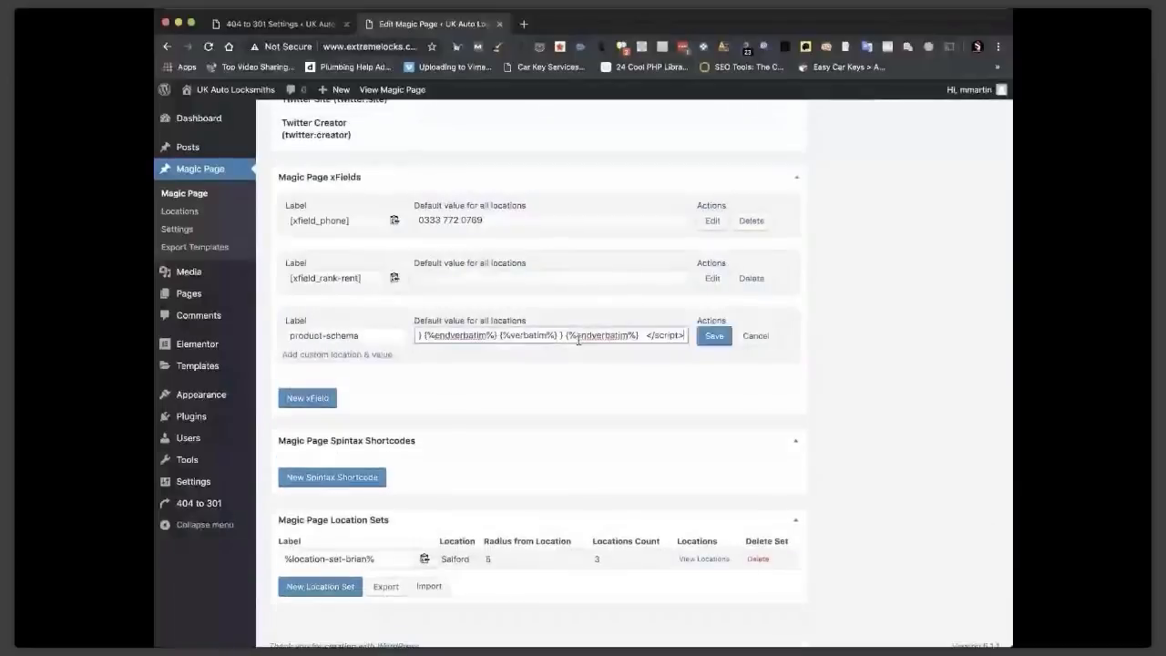
{"action": "left_click", "coordinate": [714, 335]}
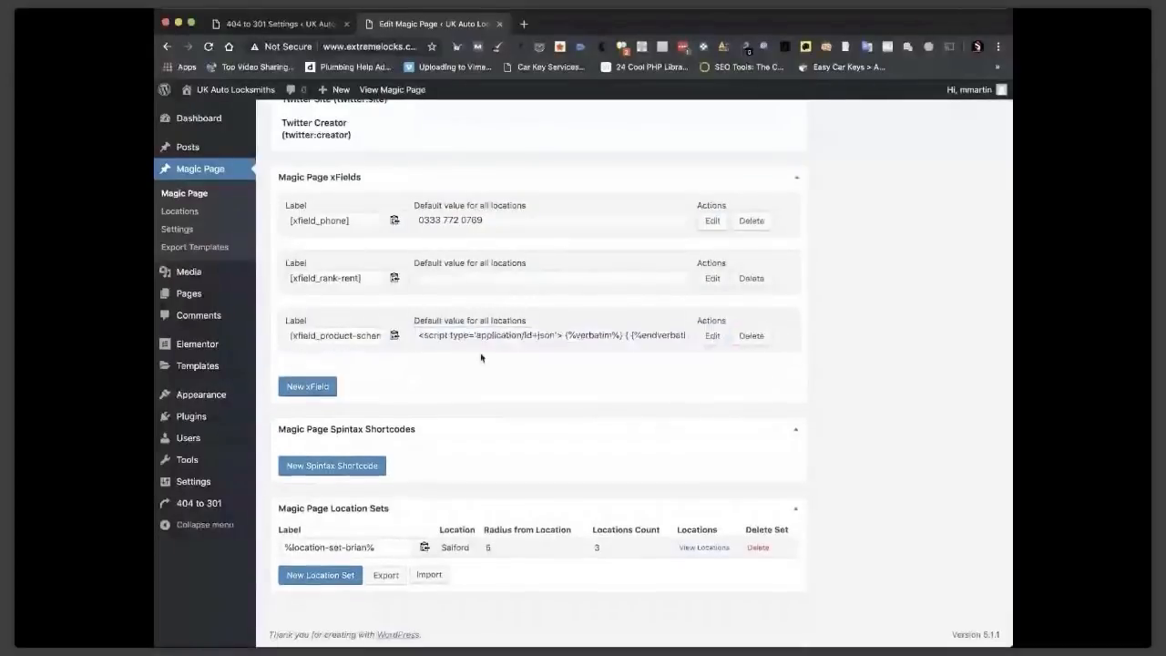
{"action": "left_click", "coordinate": [396, 336]}
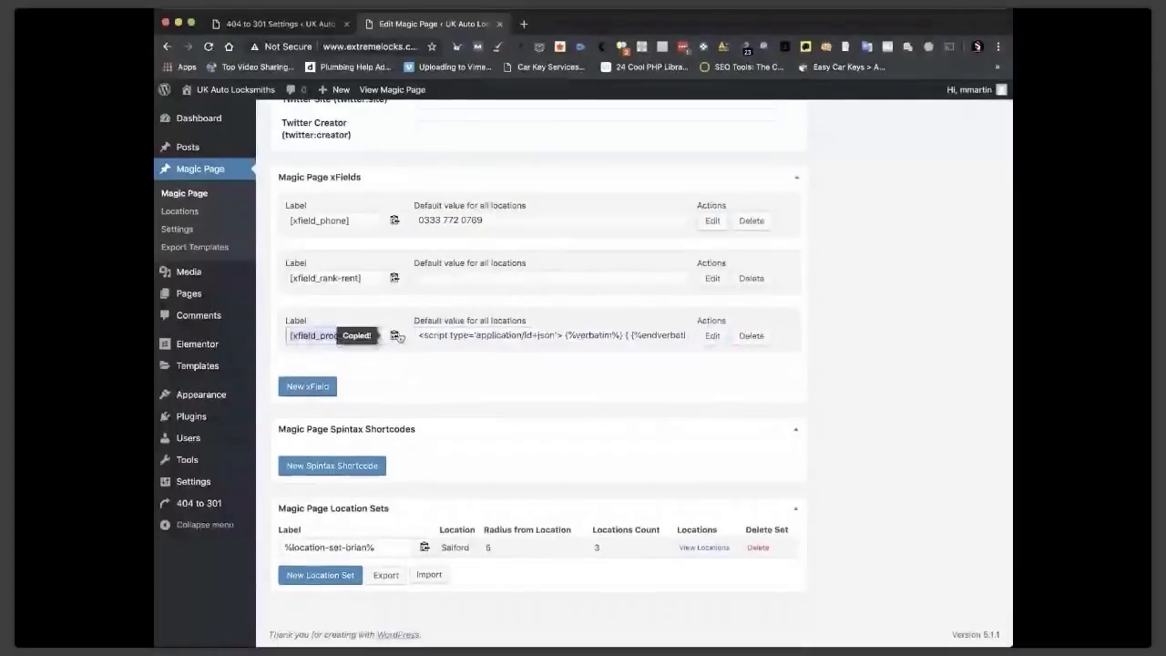
Replace the Head Code contents with [xfield_product-schema] and update the Magic Page.
{"action": "scroll", "coordinate": [512, 253], "scroll_direction": "up", "scroll_amount": 10}
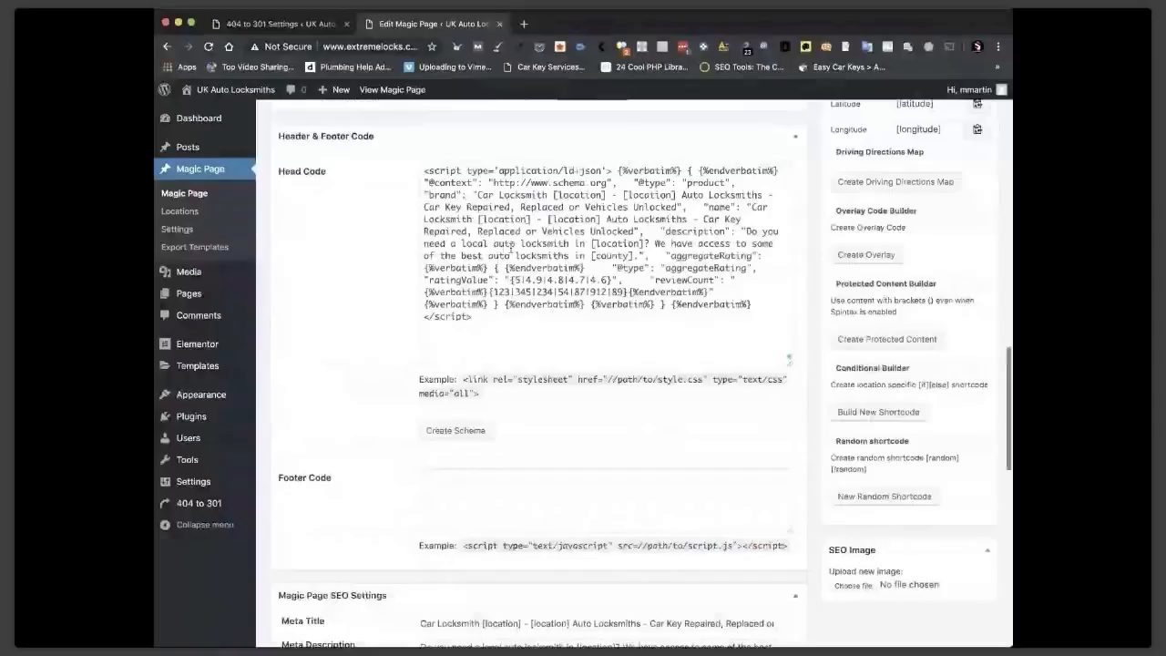
{"action": "left_click_drag", "start_coordinate": [474, 316], "coordinate": [419, 167]}
{"action": "key", "text": "super+v"}
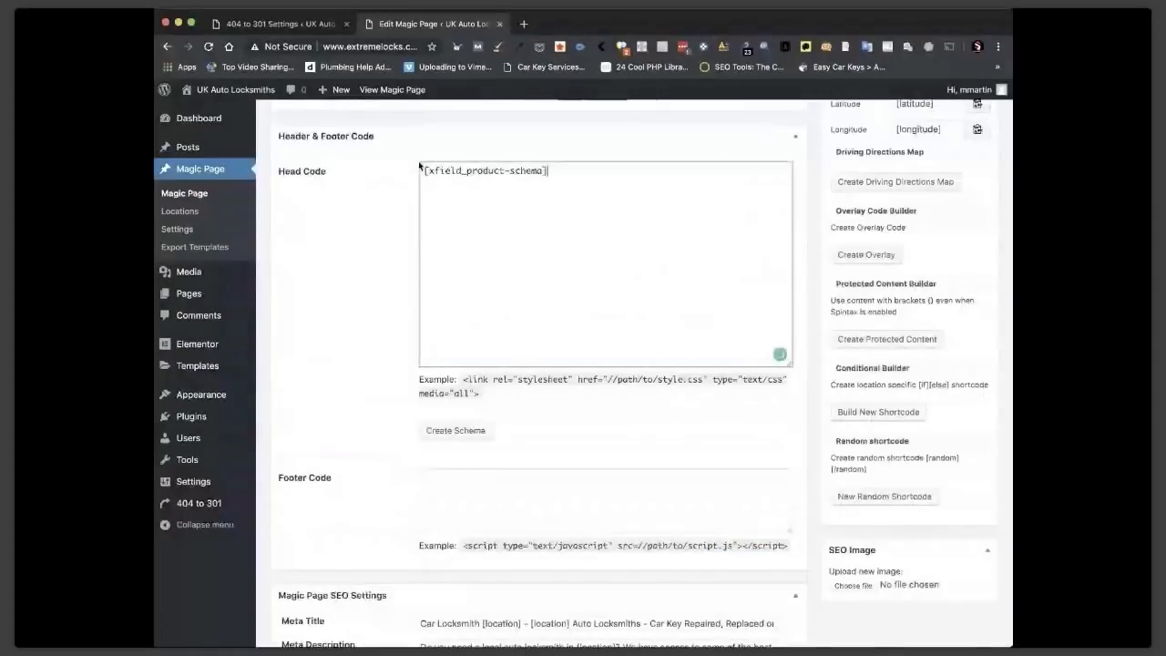
{"action": "scroll", "coordinate": [692, 193], "scroll_direction": "up", "scroll_amount": 5}
{"action": "left_click", "coordinate": [964, 220]}
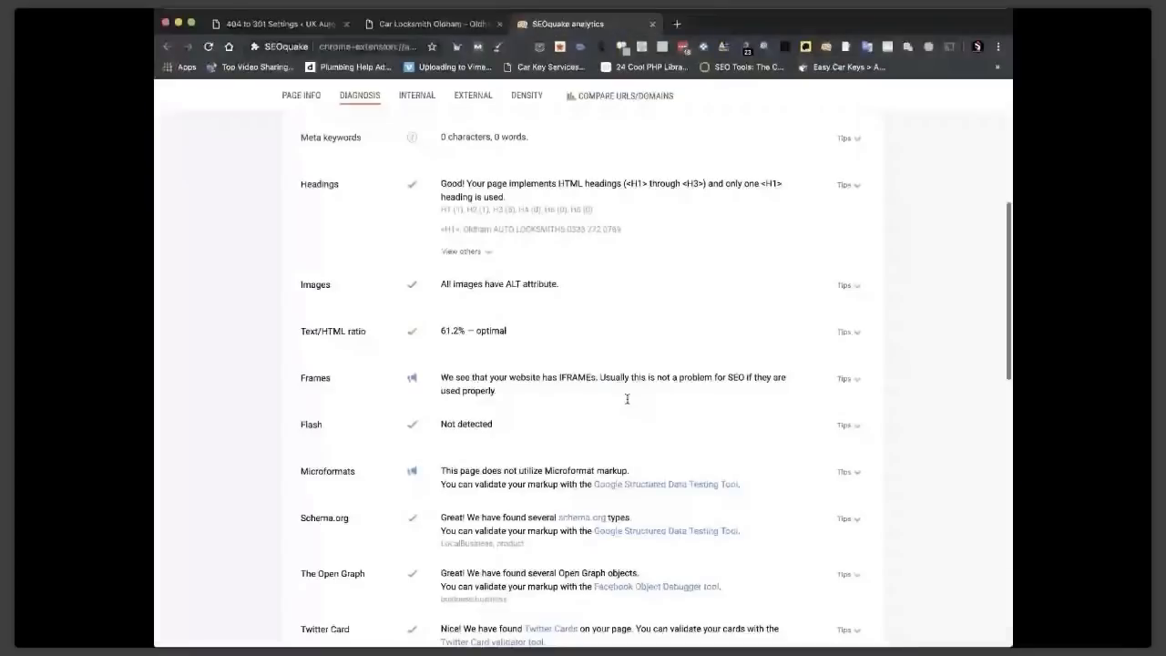
Send the page's Schema.org markup from SEOquake's diagnosis to Google's Structured Data Testing Tool.
{"action": "scroll", "coordinate": [627, 398], "scroll_direction": "down", "scroll_amount": 3}
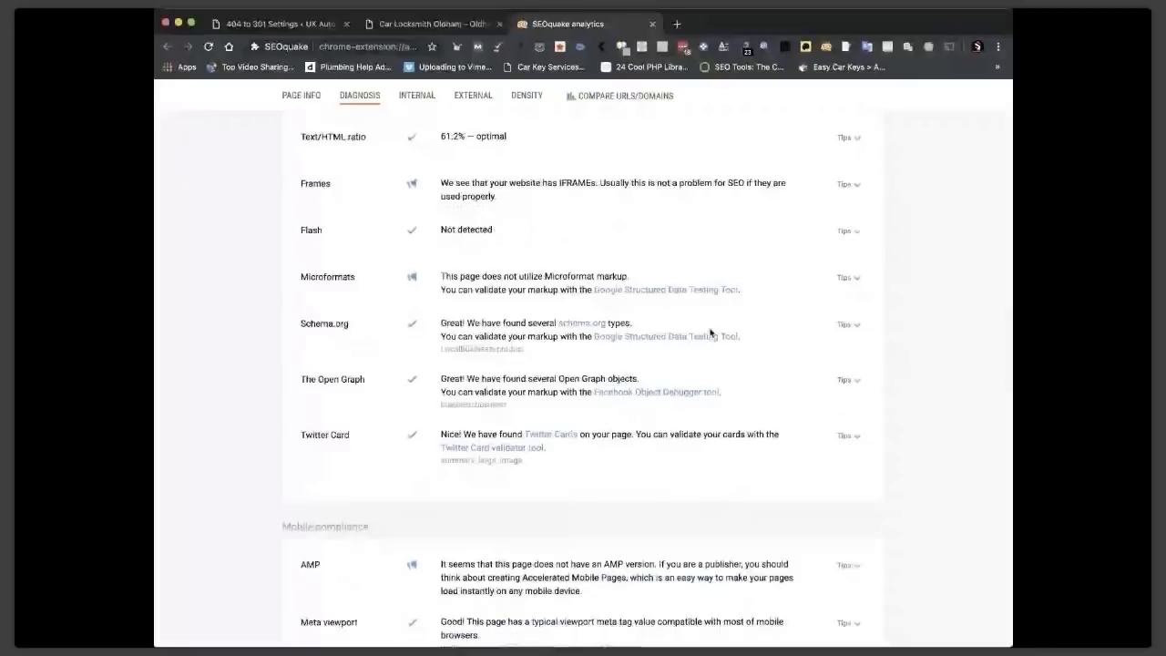
{"action": "left_click", "coordinate": [710, 336]}
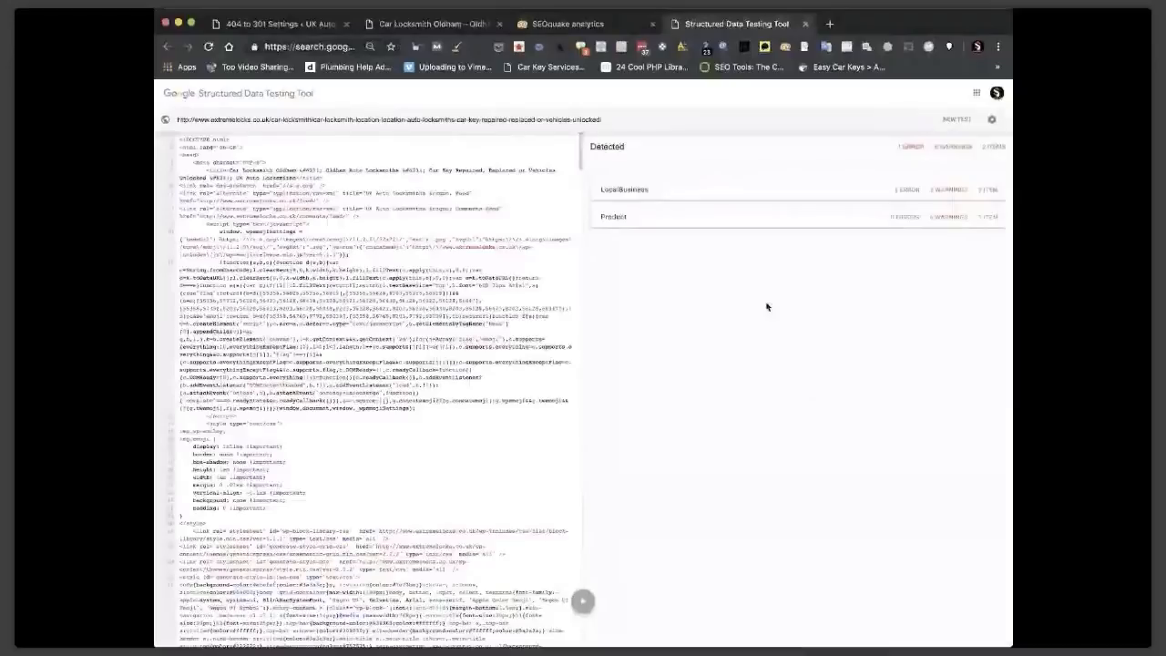
Open the Product item's details and trace the reviewCount error to its JSON-LD source line.
{"action": "left_click", "coordinate": [780, 218]}
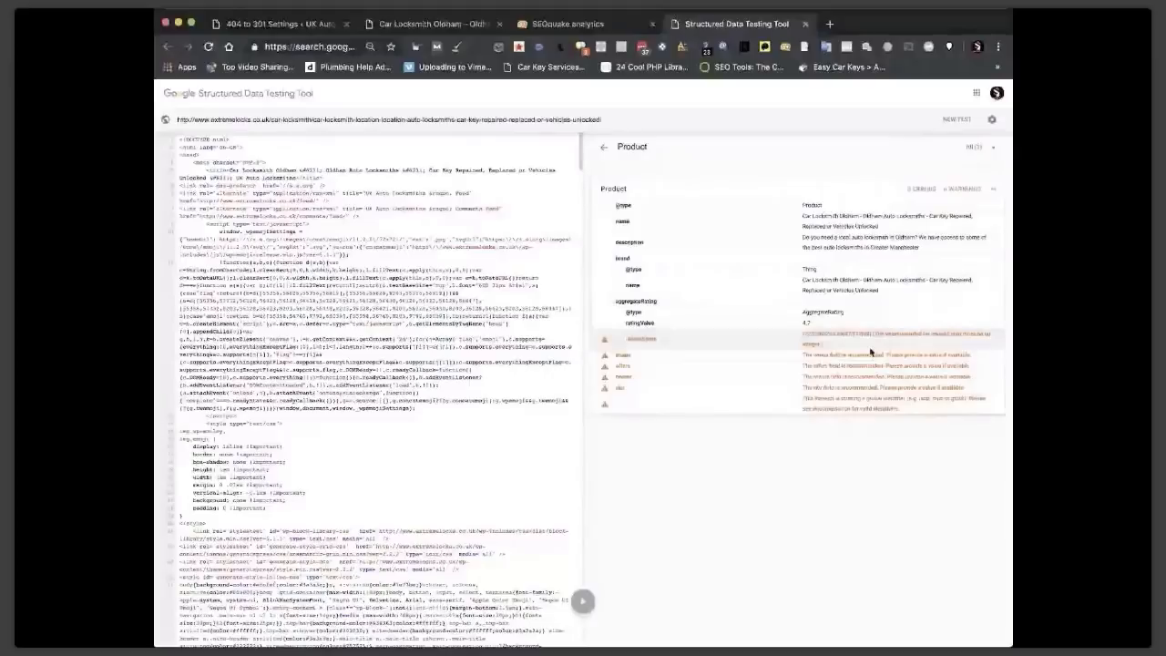
{"action": "left_click", "coordinate": [795, 339]}
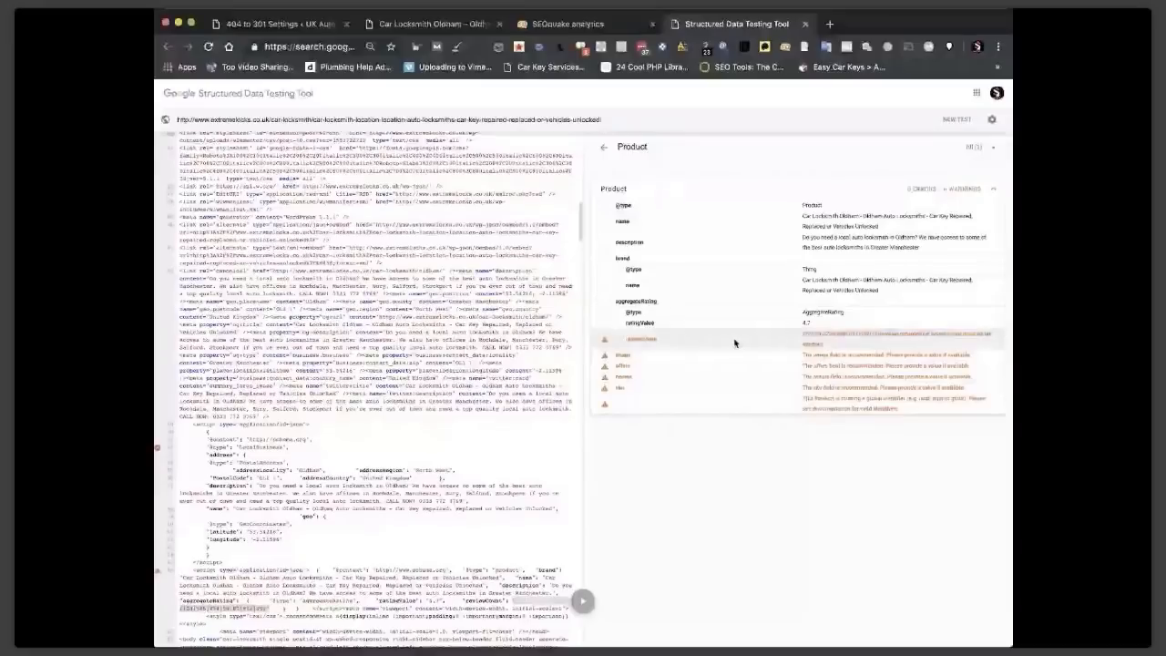
{"action": "scroll", "coordinate": [704, 178], "scroll_direction": "up", "scroll_amount": 1}
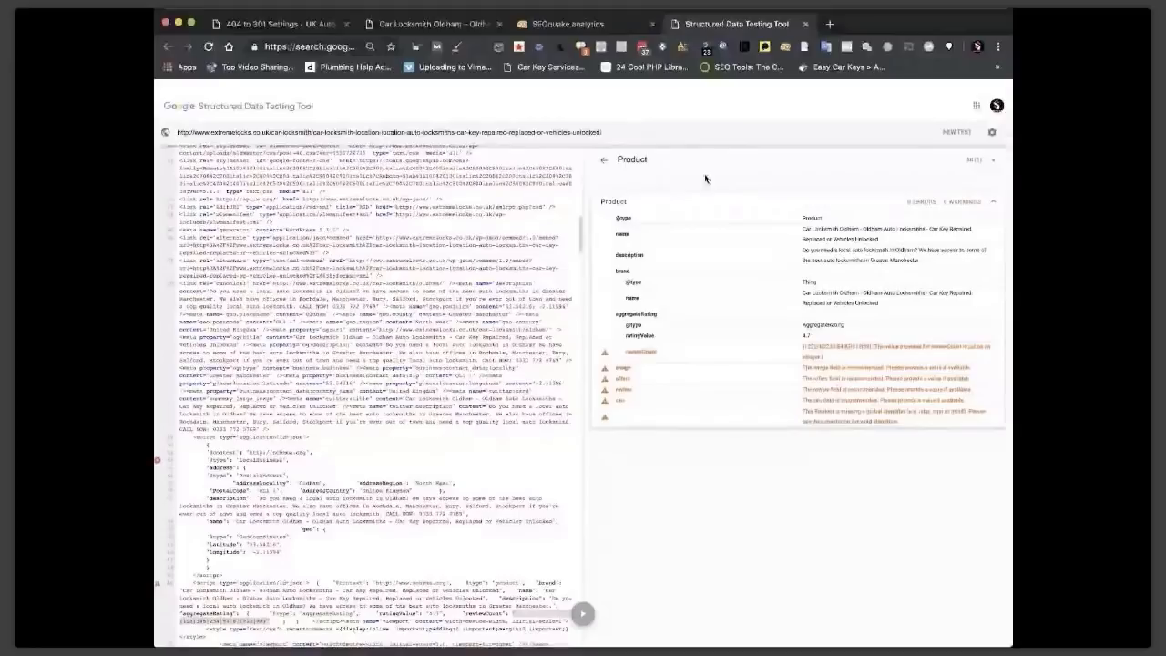
{"action": "scroll", "coordinate": [704, 178], "scroll_direction": "down", "scroll_amount": 1}
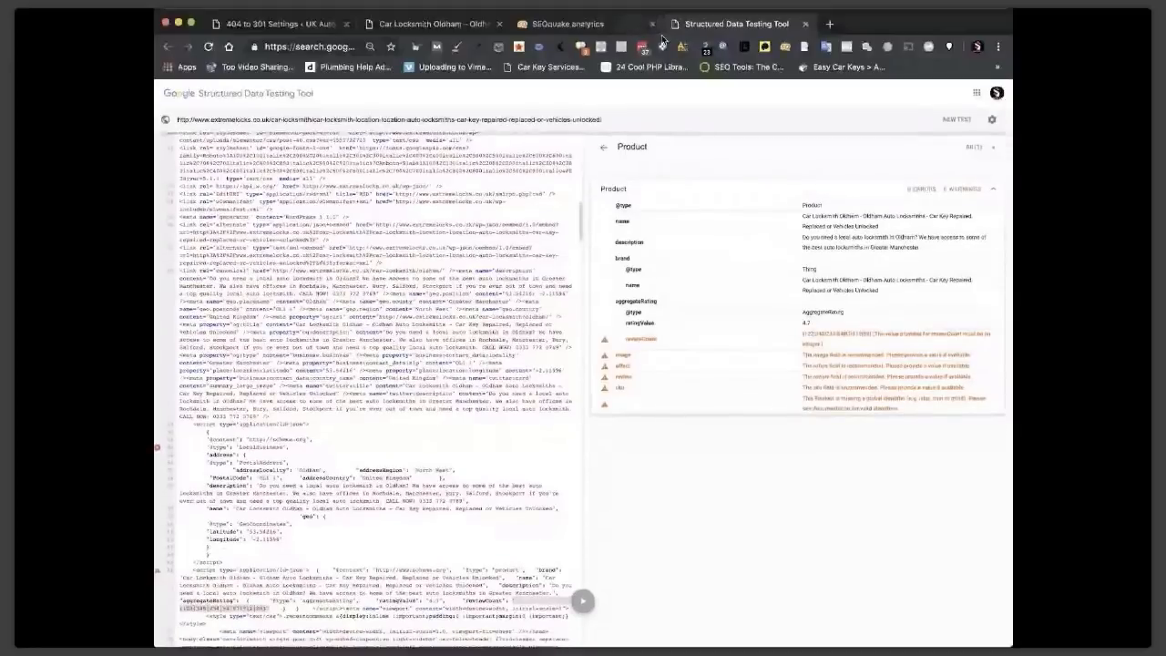
Close the SEOquake and testing tabs, then reopen the 'Car Locksmith [location]' Magic Page editor at Header & Footer Code.
{"action": "left_click", "coordinate": [652, 25]}
{"action": "left_click", "coordinate": [652, 24]}
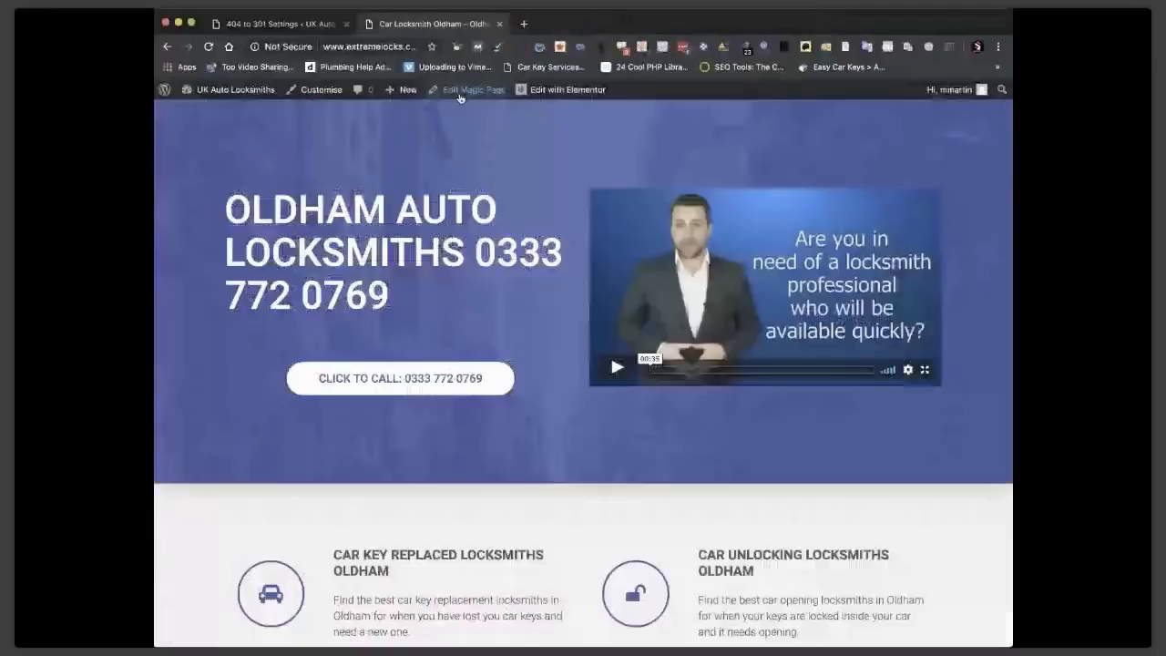
{"action": "left_click", "coordinate": [461, 90]}
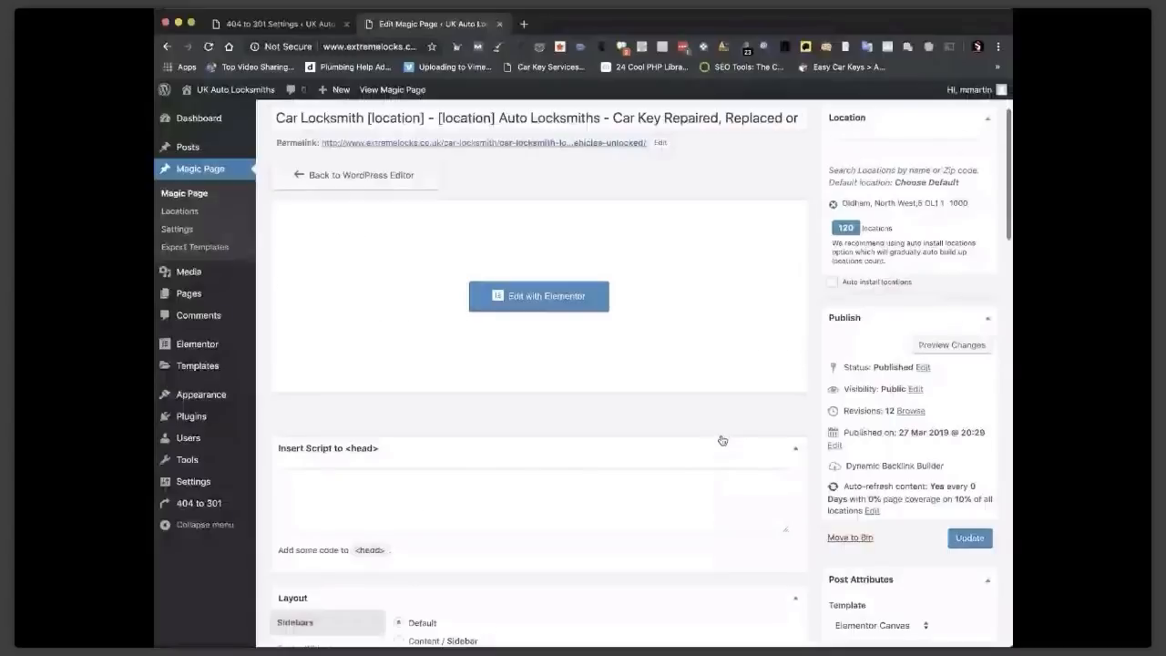
{"action": "scroll", "coordinate": [722, 440], "scroll_direction": "down", "scroll_amount": 15}
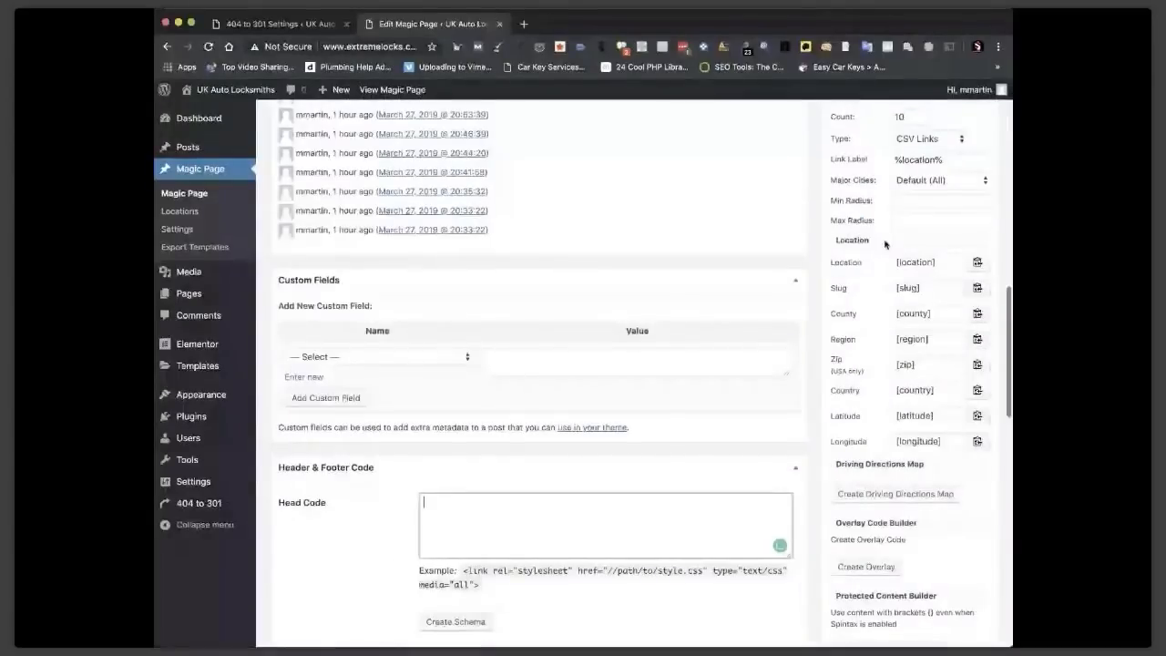